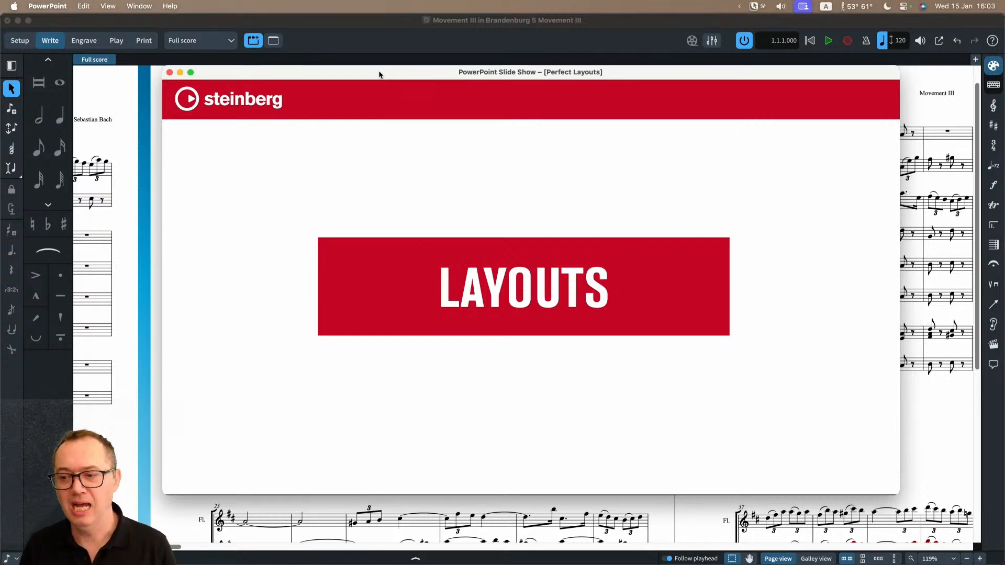
pyautogui.press('Right')
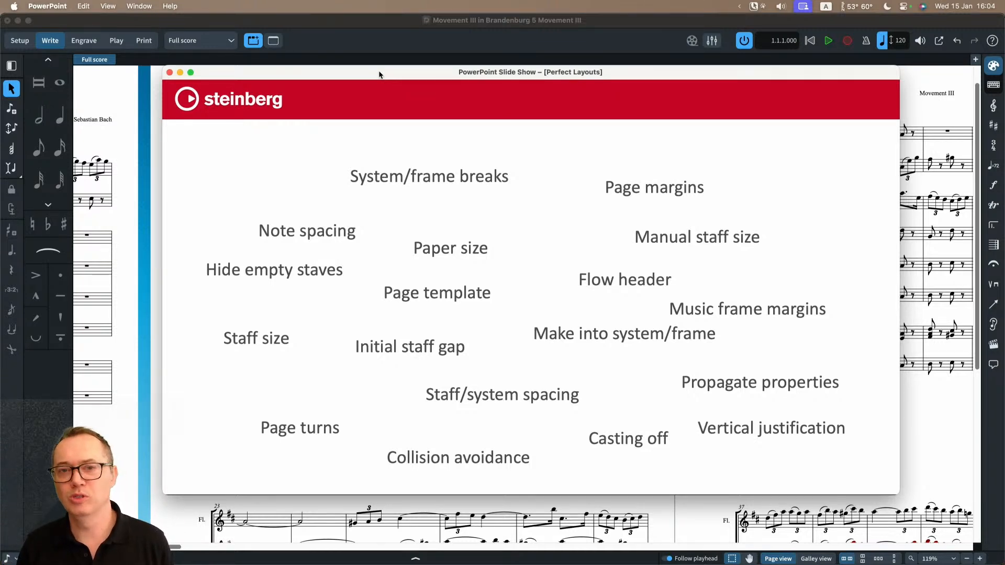
pyautogui.press('Right')
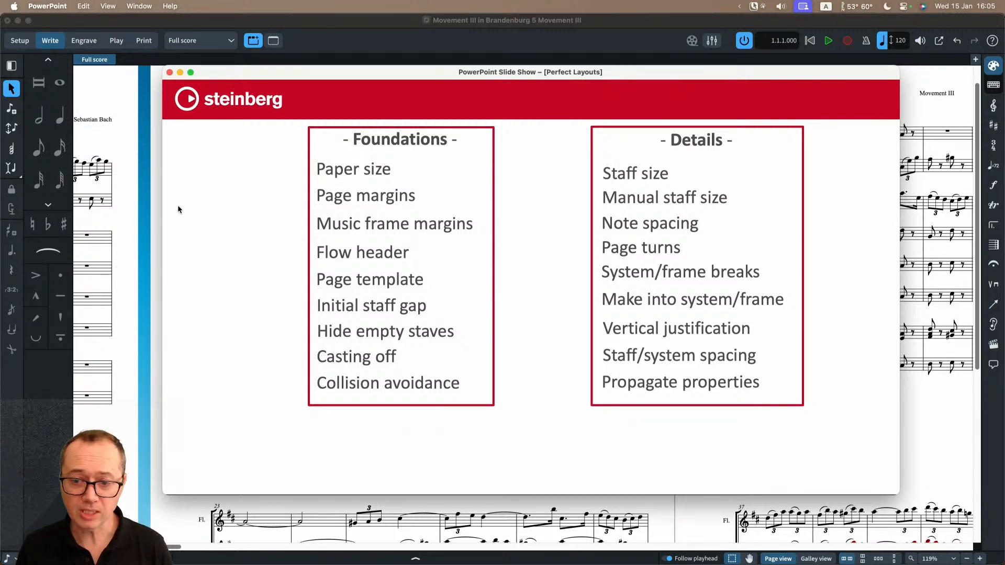
# Step: Switch to Dorico and look at the available default paper size types in the general preferences
pyautogui.click(300, 25)
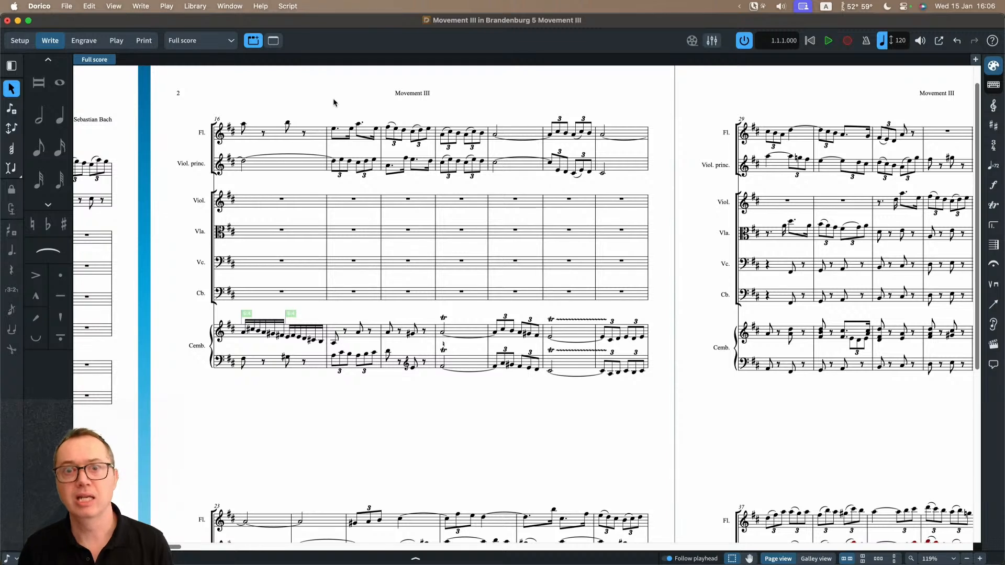
pyautogui.scroll(1, 321, 104)
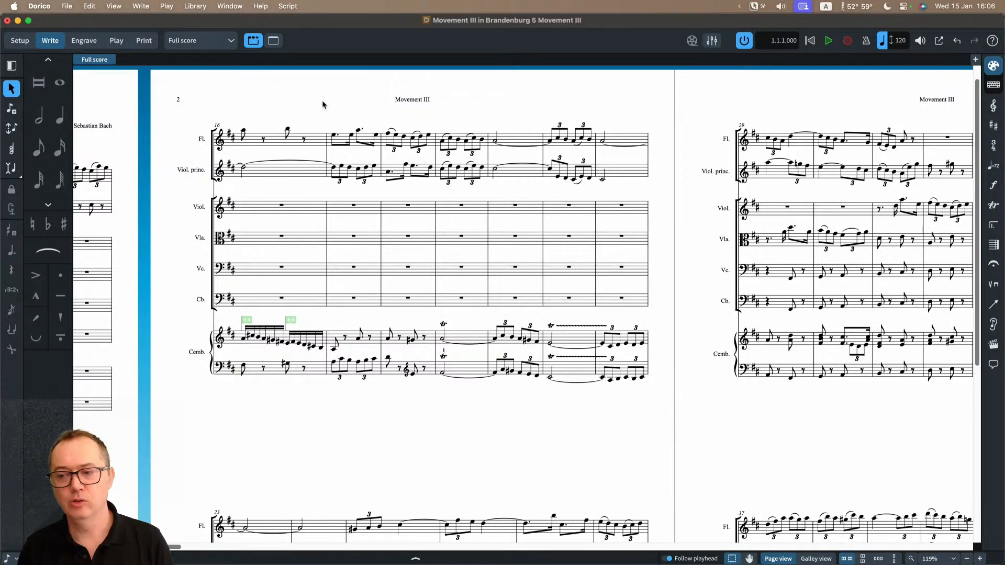
pyautogui.click(41, 6)
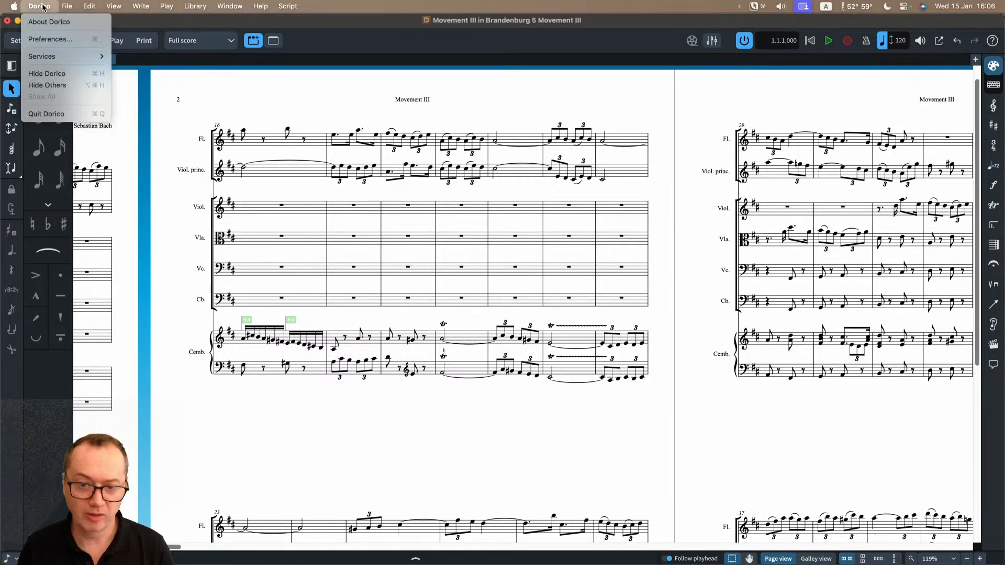
pyautogui.click(51, 40)
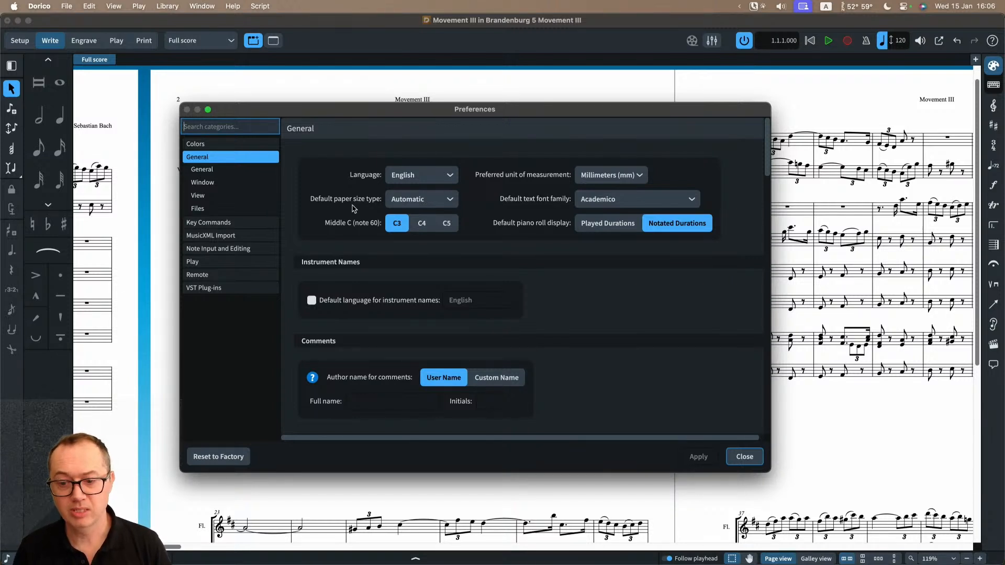
pyautogui.click(424, 201)
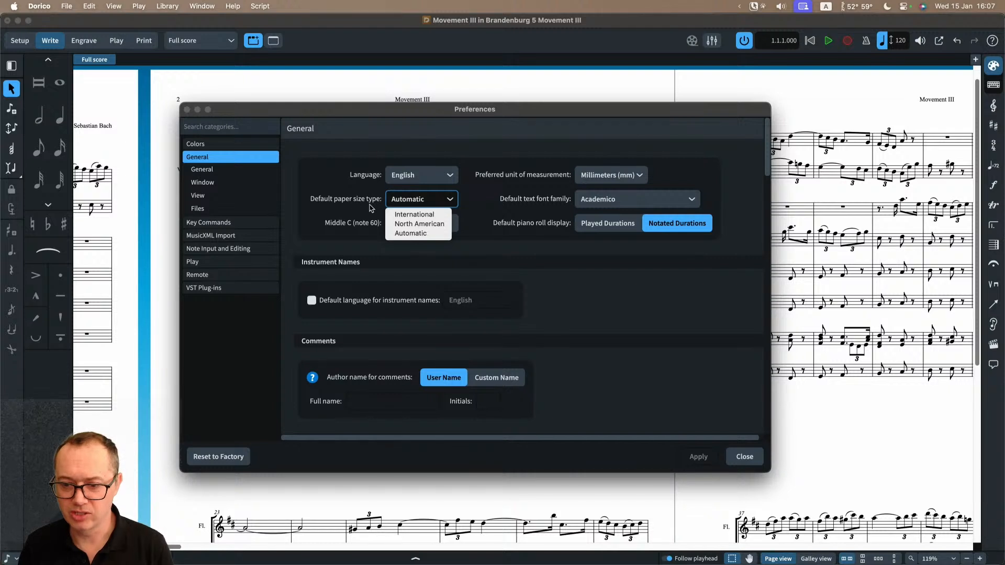
pyautogui.click(494, 249)
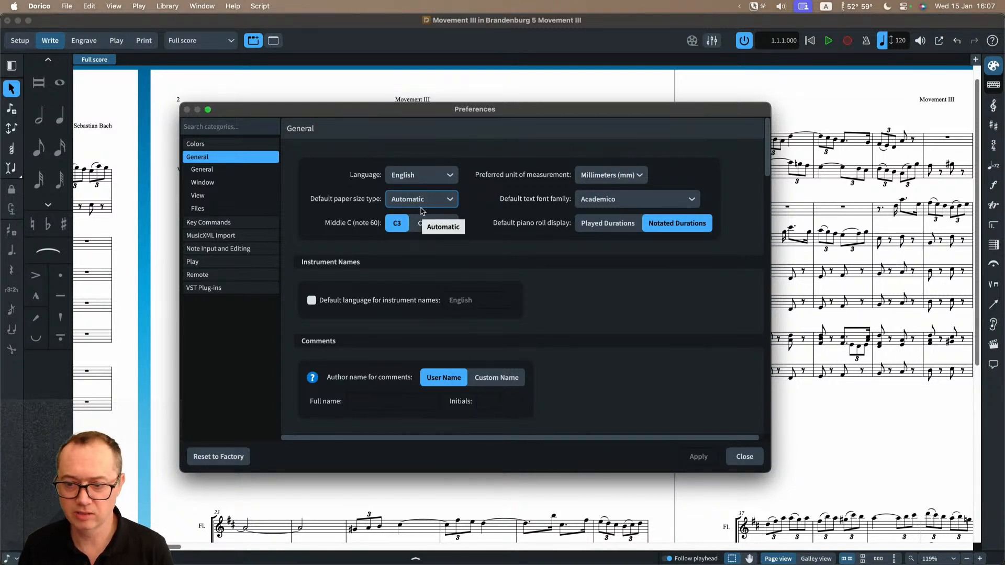
# Step: Look at the available preferred units of measurement, keep millimeters, and close the preferences
pyautogui.click(608, 175)
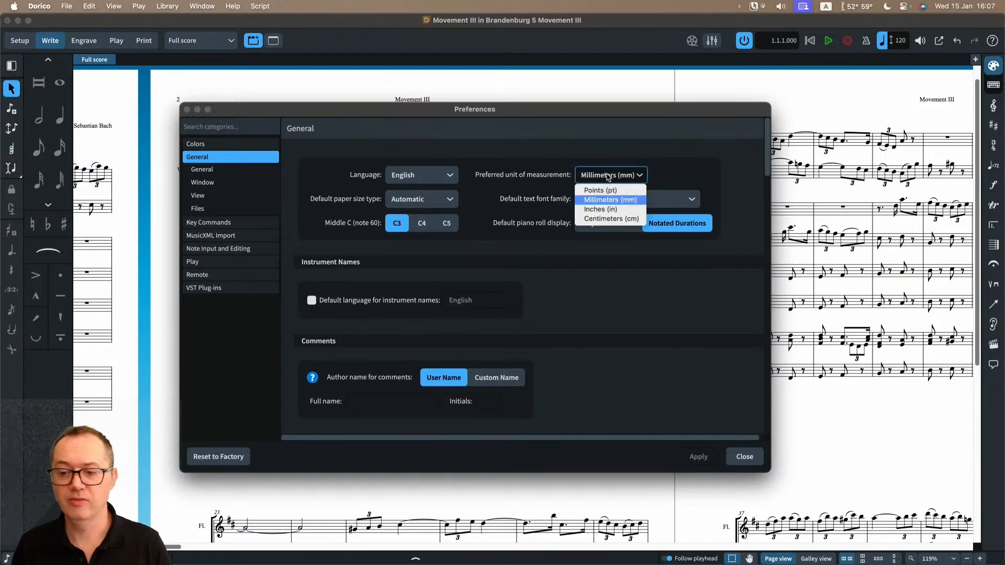
pyautogui.click(611, 253)
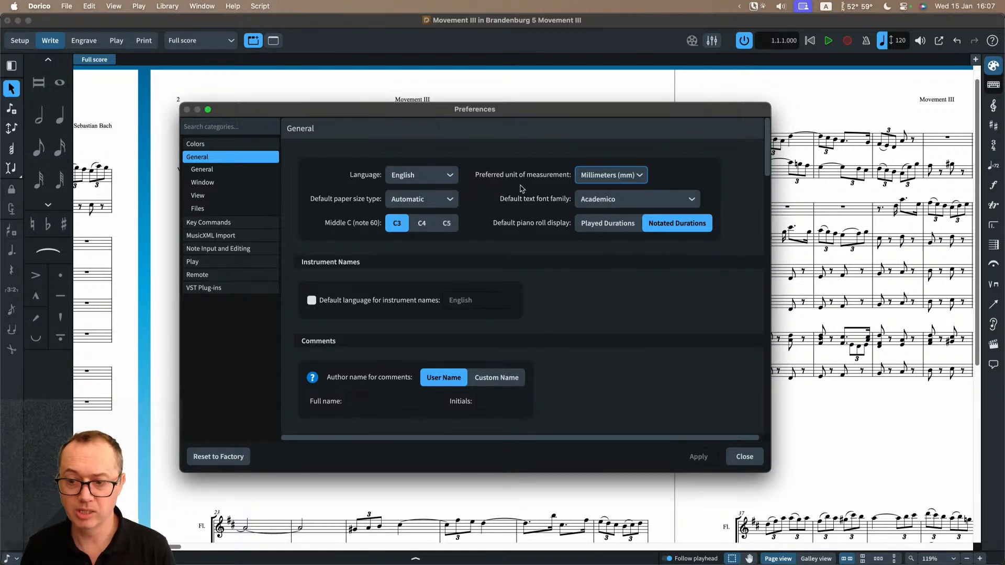
pyautogui.click(736, 457)
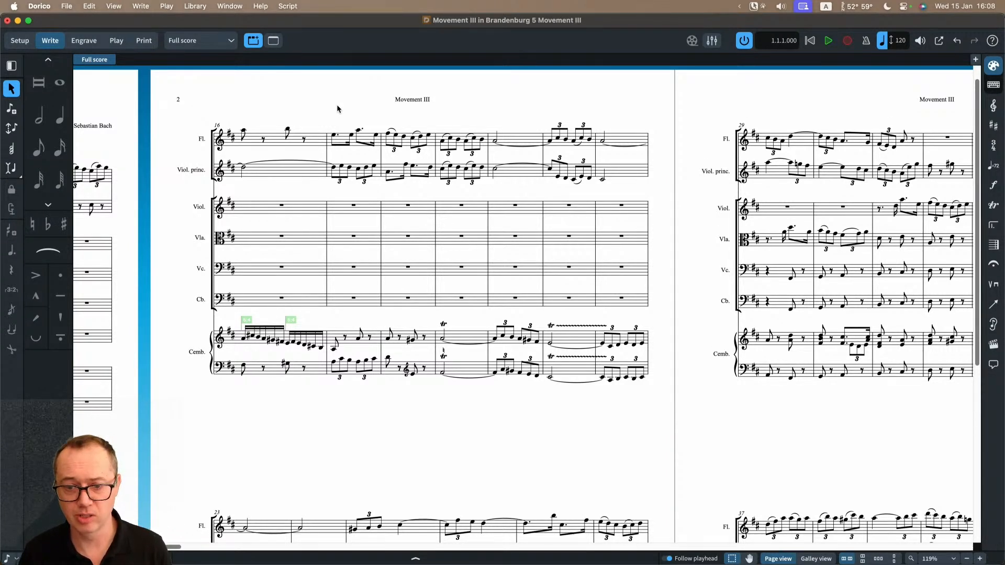
# Step: Open Layout Options and show the Page Setup settings for the full score
pyautogui.click(194, 6)
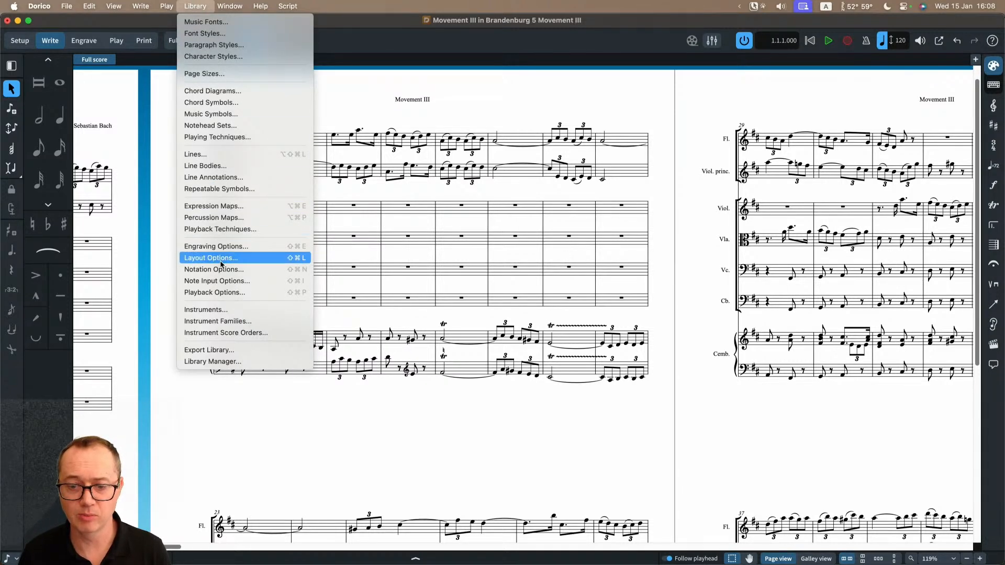
pyautogui.click(271, 262)
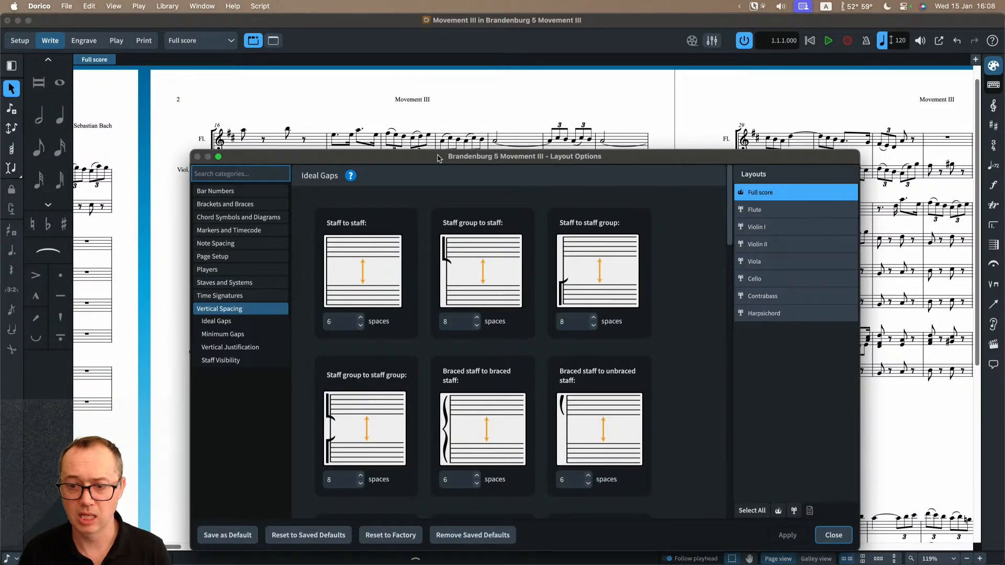
pyautogui.moveTo(445, 165); pyautogui.dragTo(416, 94)
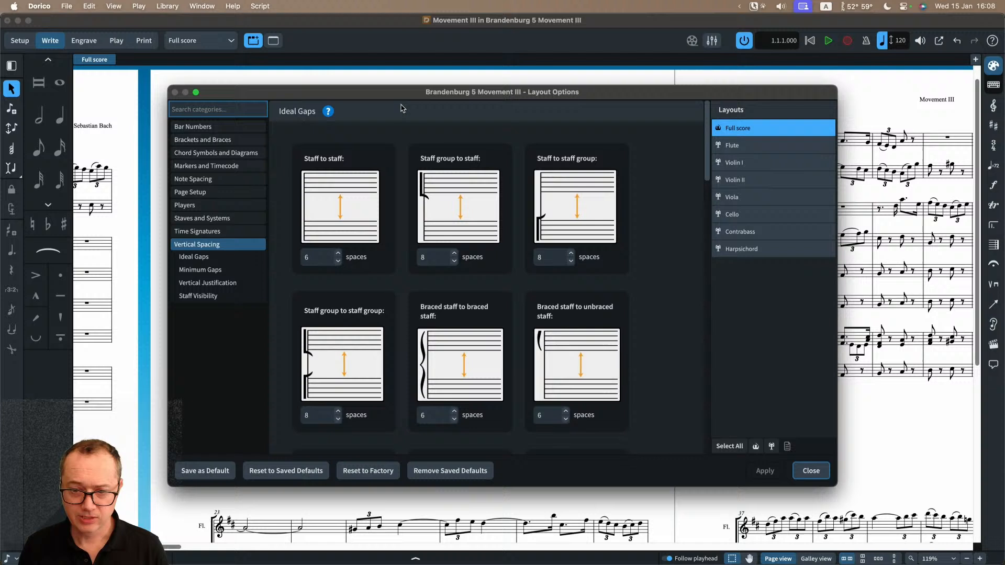
pyautogui.click(216, 191)
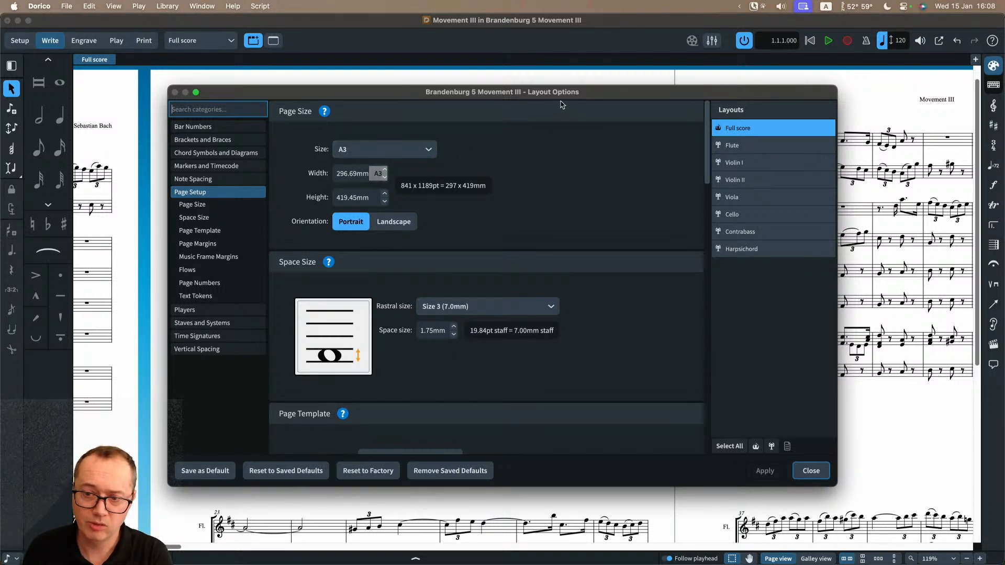
# Step: Check the project's list of layouts outside the dialog, keeping the full score current, and reopen Layout Options
pyautogui.press('Escape')
pyautogui.click(199, 42)
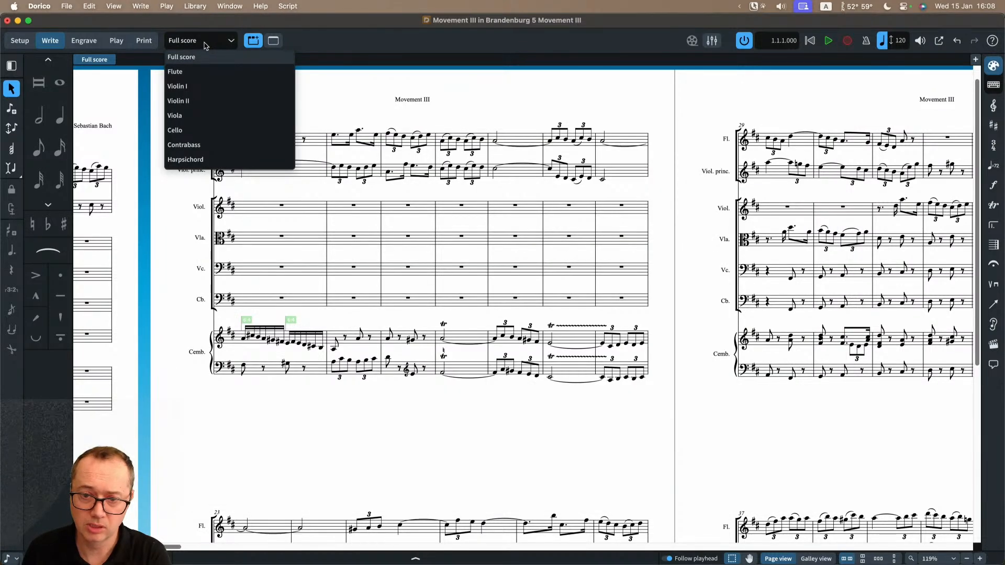
pyautogui.click(204, 46)
pyautogui.press('shift+super+l')
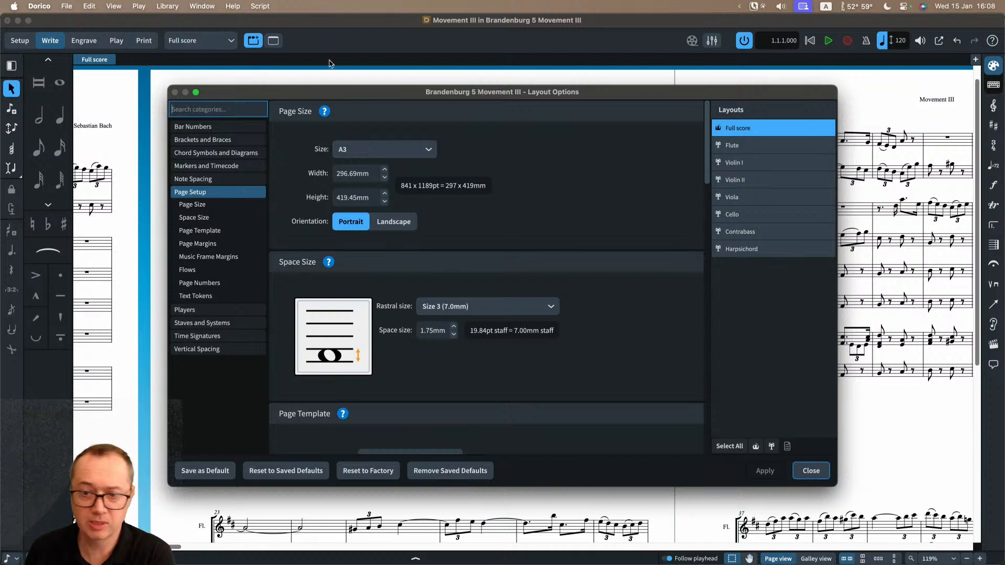
pyautogui.moveTo(299, 96); pyautogui.dragTo(300, 95)
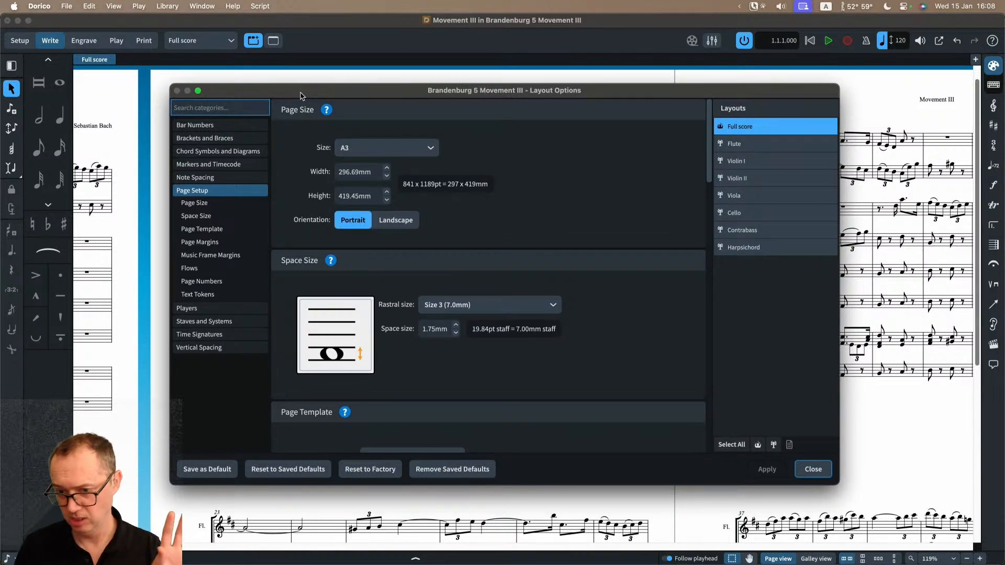
# Step: Compare the page size of the Flute and Full score layouts and view the available paper sizes, keeping A3
pyautogui.click(758, 146)
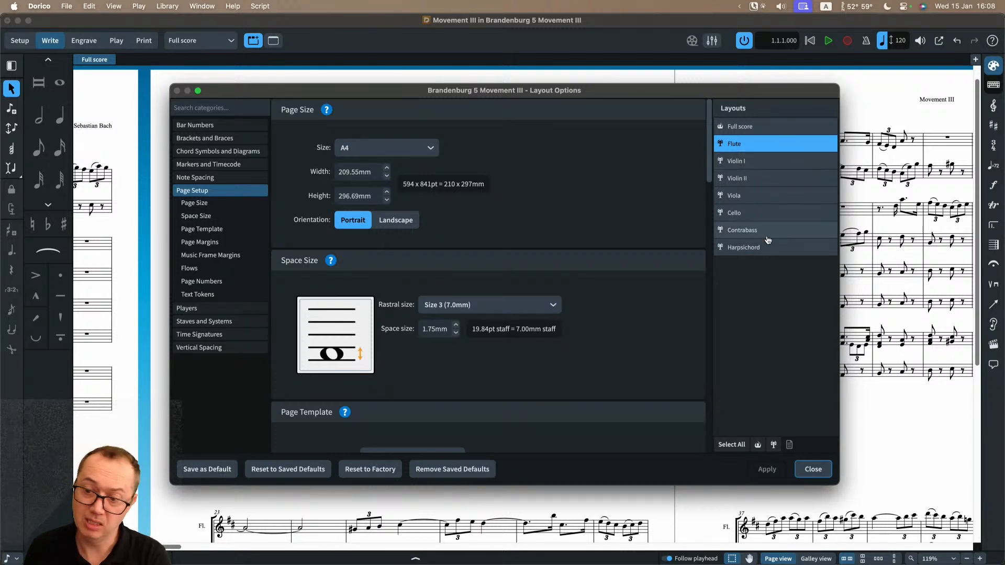
pyautogui.click(748, 128)
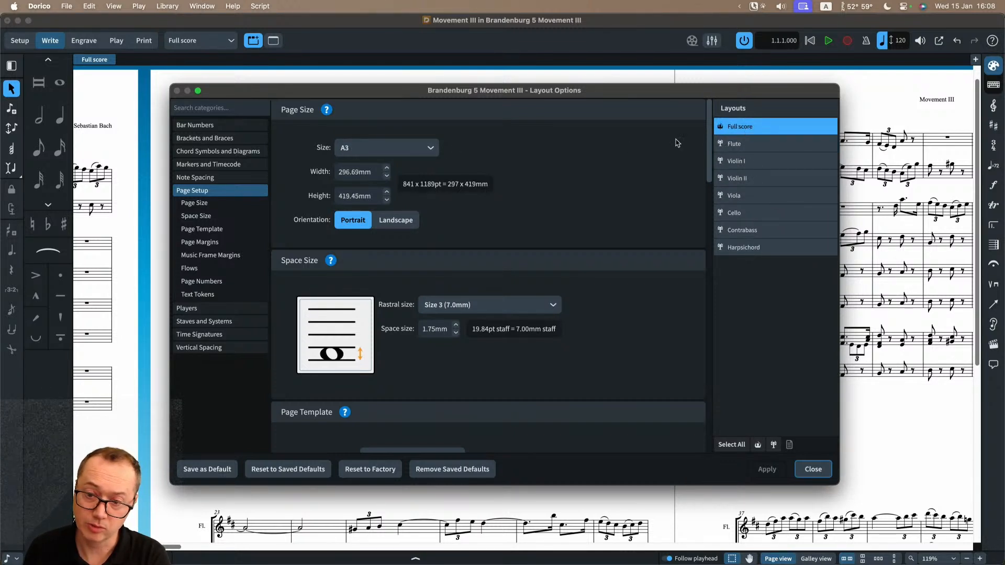
pyautogui.click(356, 152)
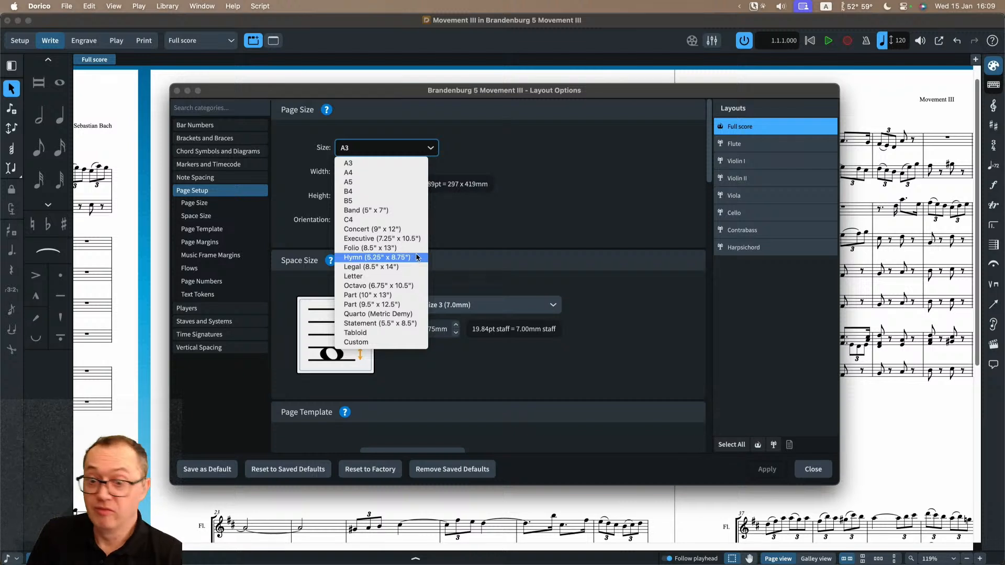
pyautogui.click(533, 223)
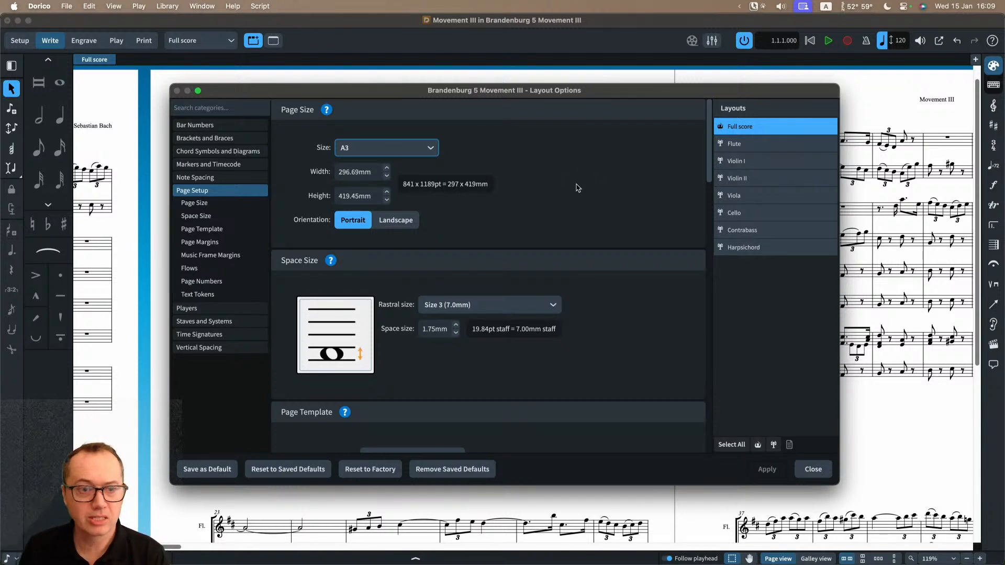
# Step: Compare the page template set of the Full score and Flute layouts, review the full score's page margins, and close Layout Options
pyautogui.scroll(-2, 603, 323)
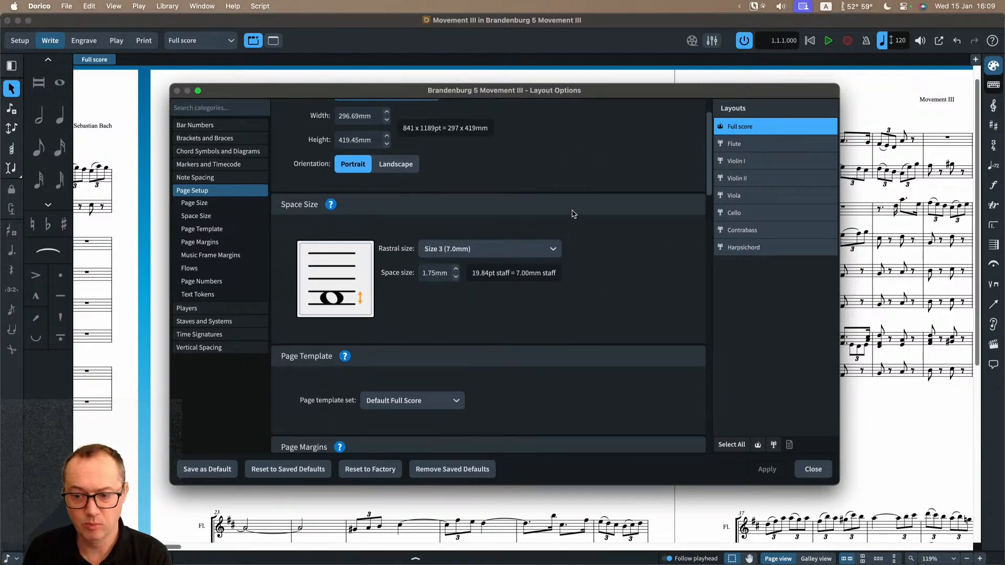
pyautogui.scroll(-1, 555, 333)
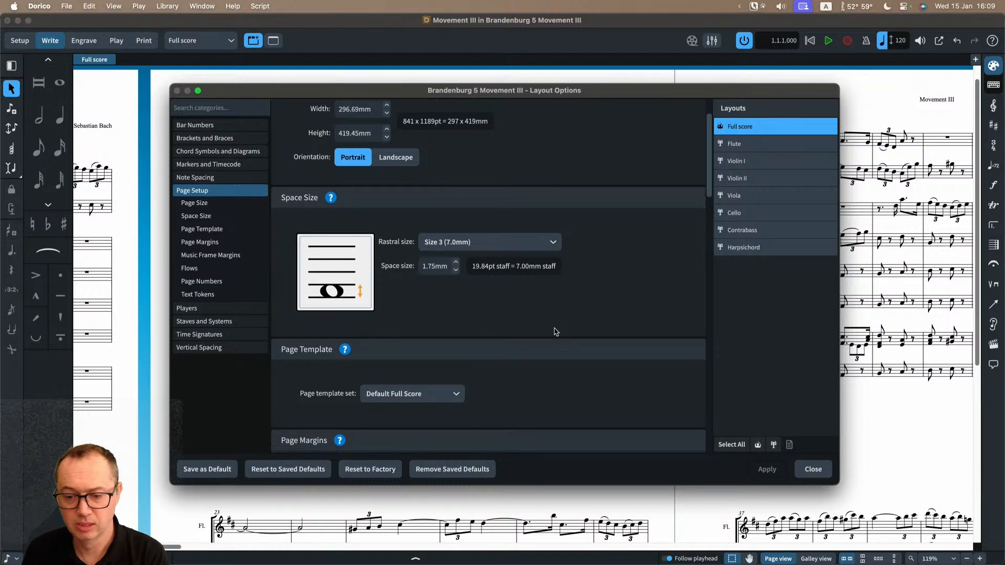
pyautogui.scroll(-2, 554, 337)
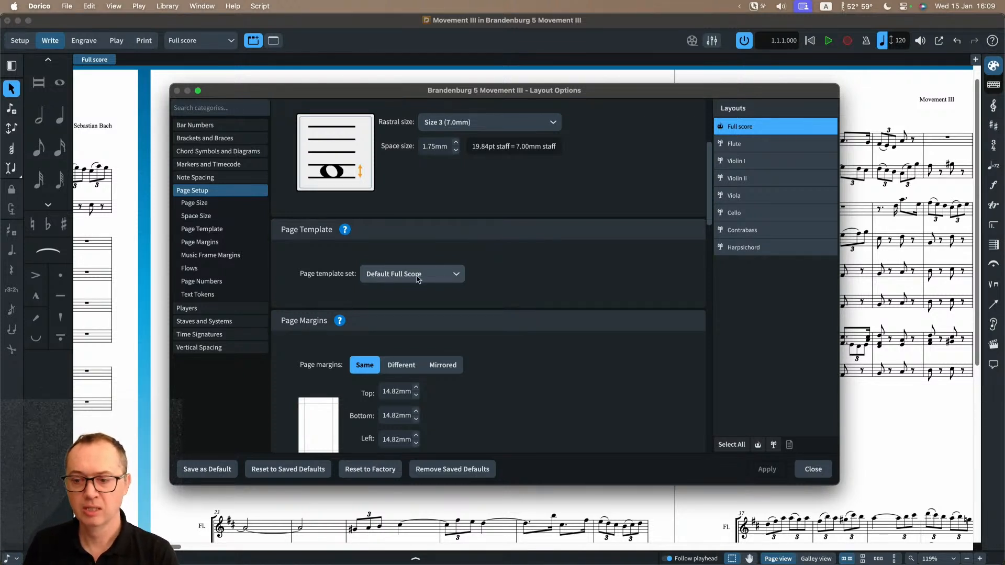
pyautogui.click(740, 144)
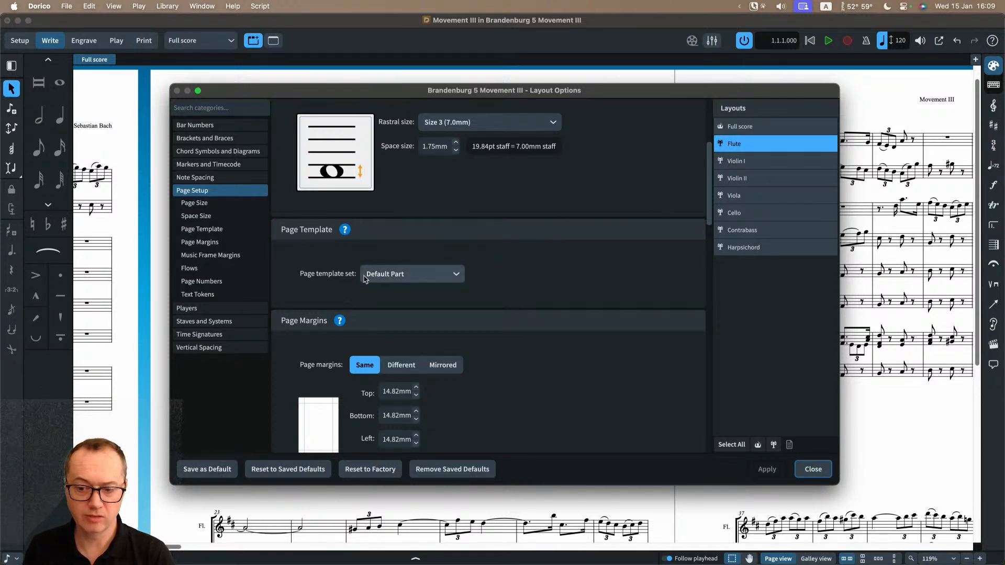
pyautogui.click(748, 128)
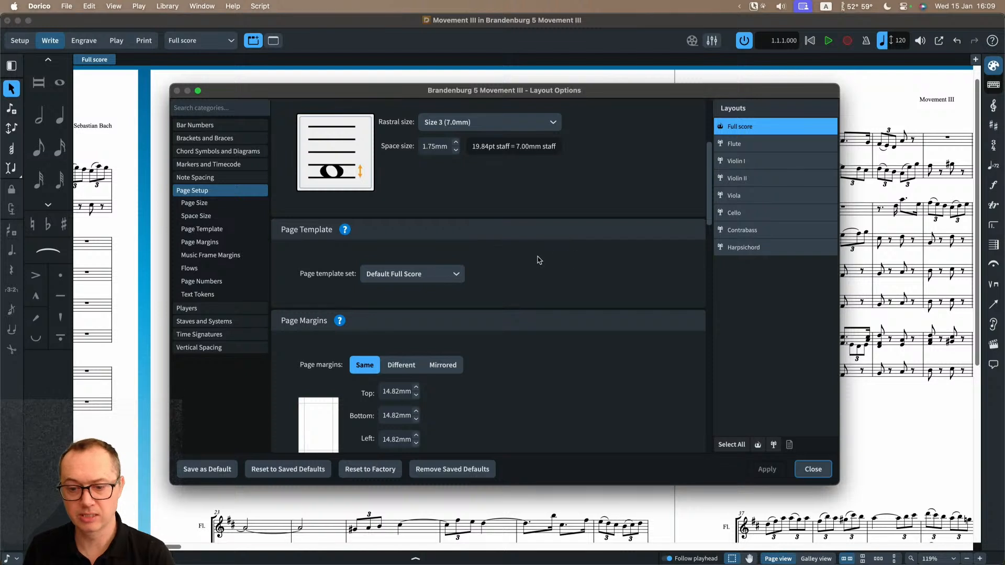
pyautogui.scroll(-1, 539, 277)
pyautogui.scroll(-3, 539, 278)
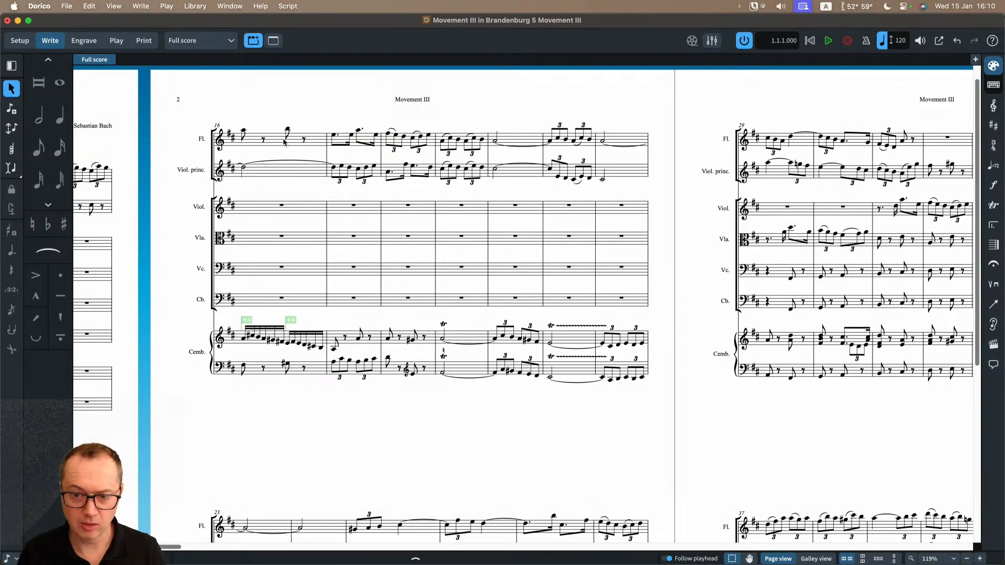
# Step: Switch to Engrave mode and examine the page margin guides and music frame edges around page 2 of the score
pyautogui.click(87, 41)
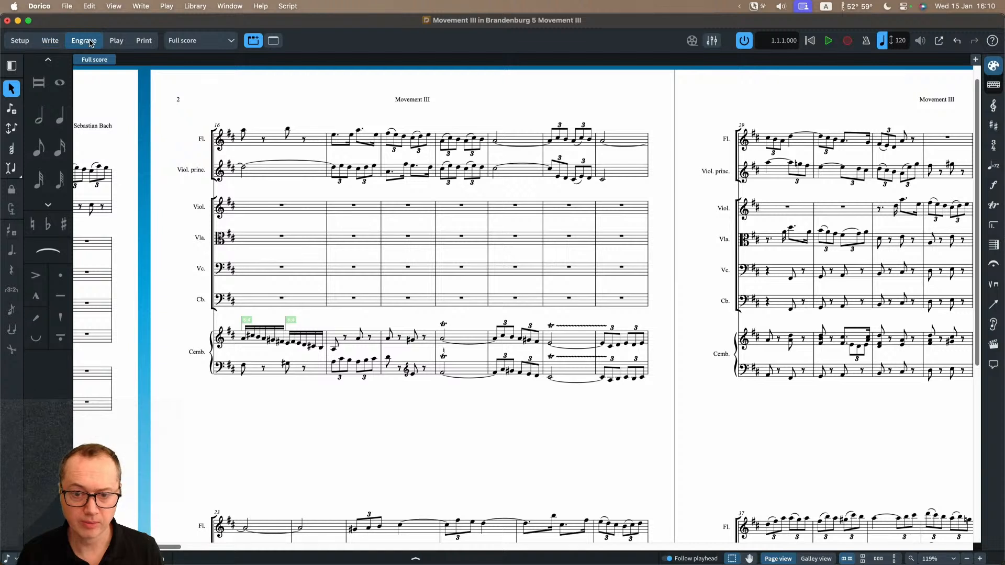
pyautogui.hscroll(-2, 181, 90)
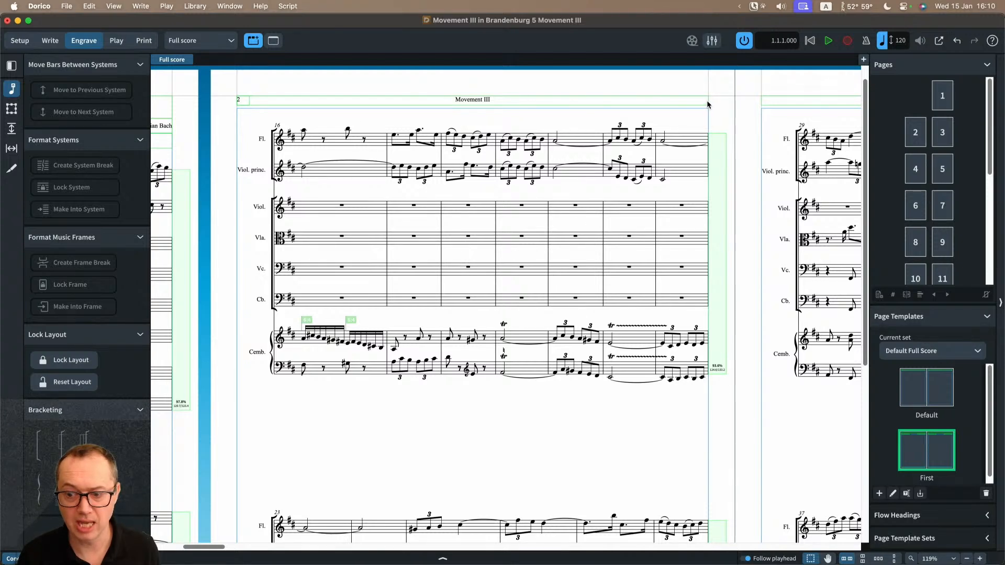
pyautogui.scroll(-5, 715, 420)
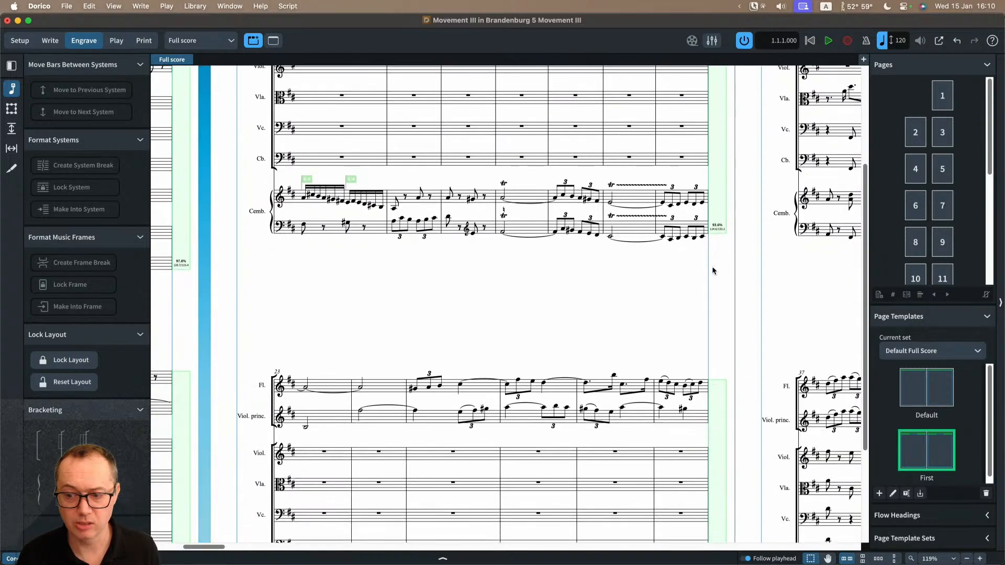
pyautogui.scroll(-5, 709, 298)
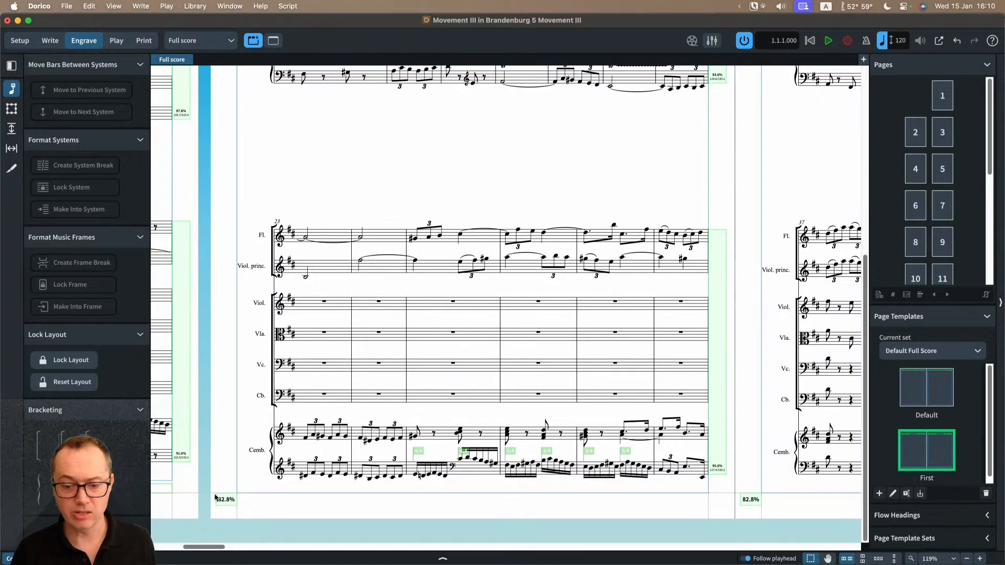
pyautogui.scroll(10, 240, 380)
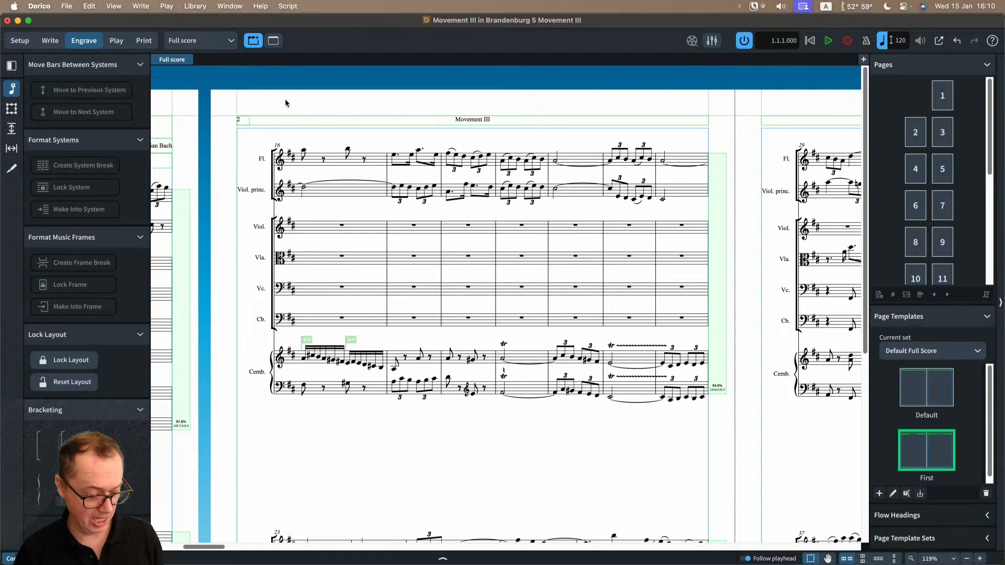
# Step: Reopen Layout Options and compare the page margins of the Full score, Flute and Violin I layouts, ending on Full score
pyautogui.press('shift+super+l')
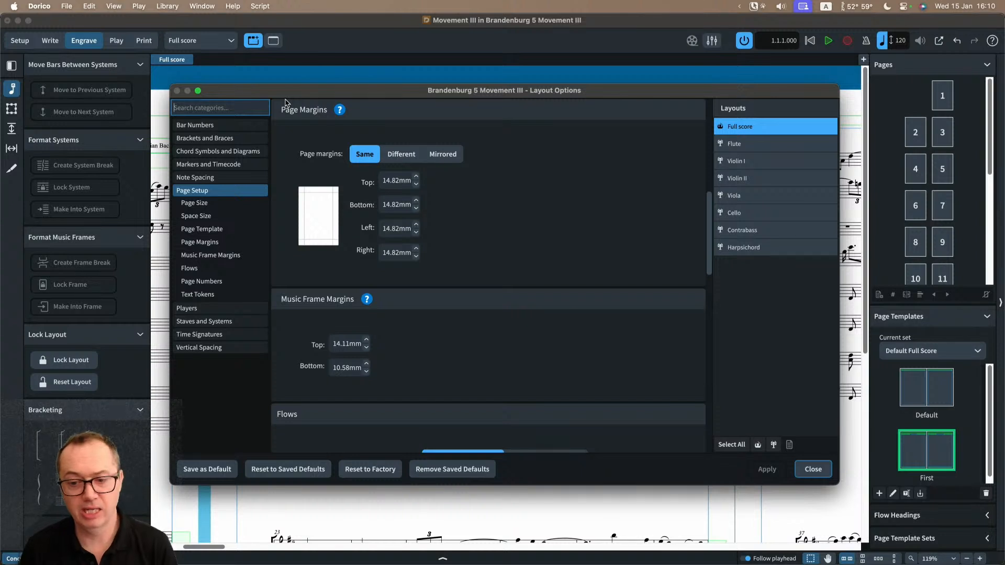
pyautogui.scroll(1, 466, 274)
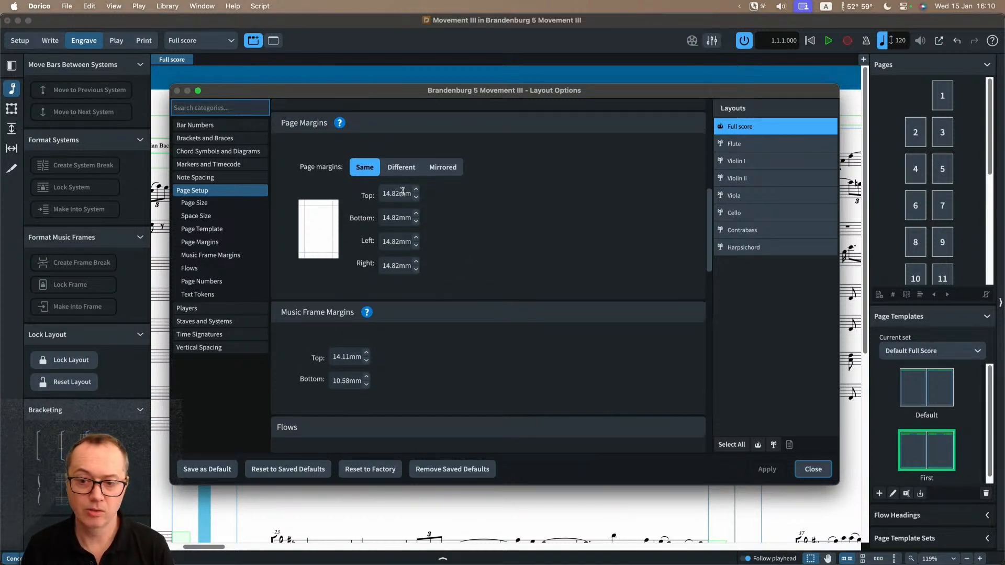
pyautogui.click(757, 146)
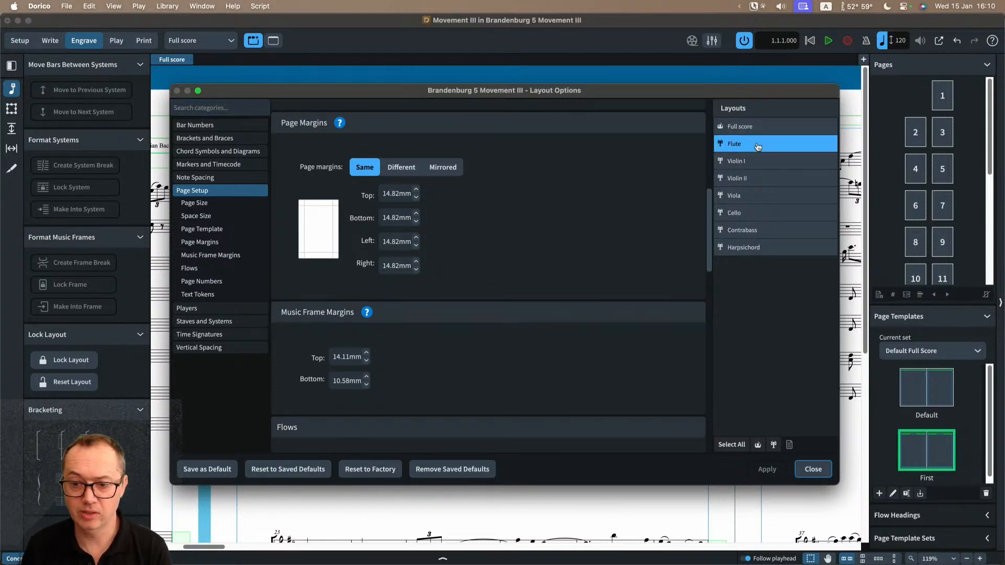
pyautogui.click(758, 163)
pyautogui.click(756, 145)
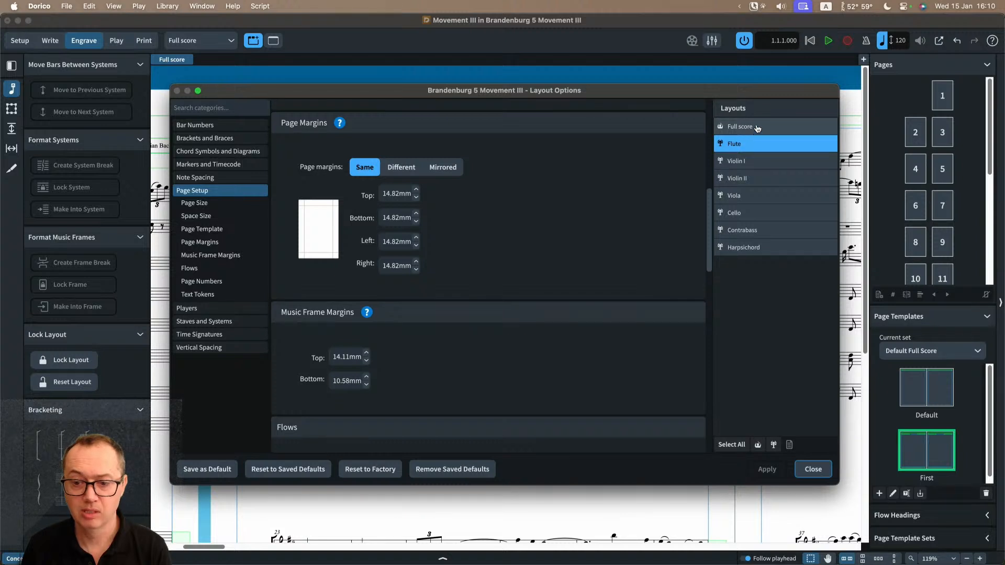
pyautogui.click(758, 127)
pyautogui.click(758, 145)
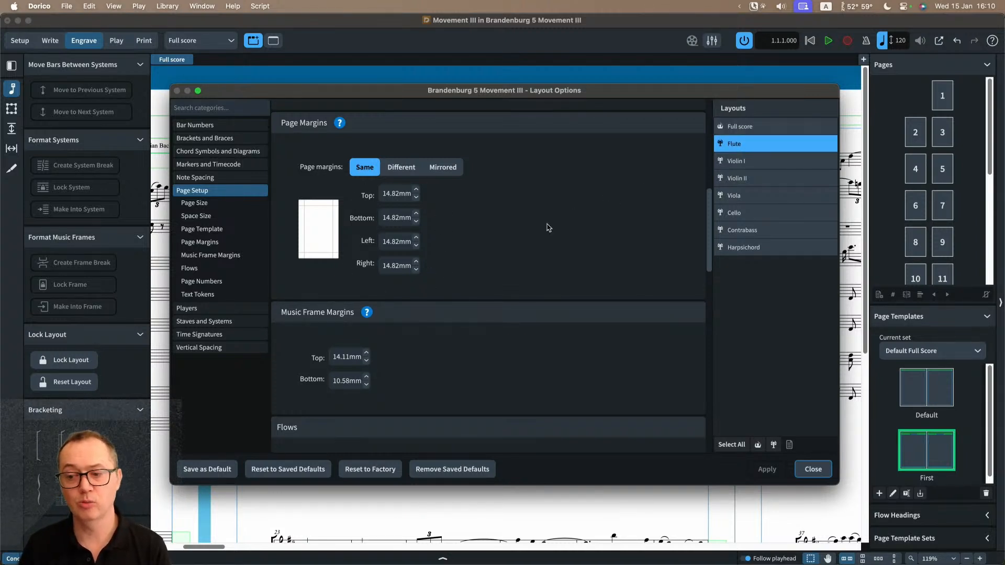
pyautogui.click(741, 127)
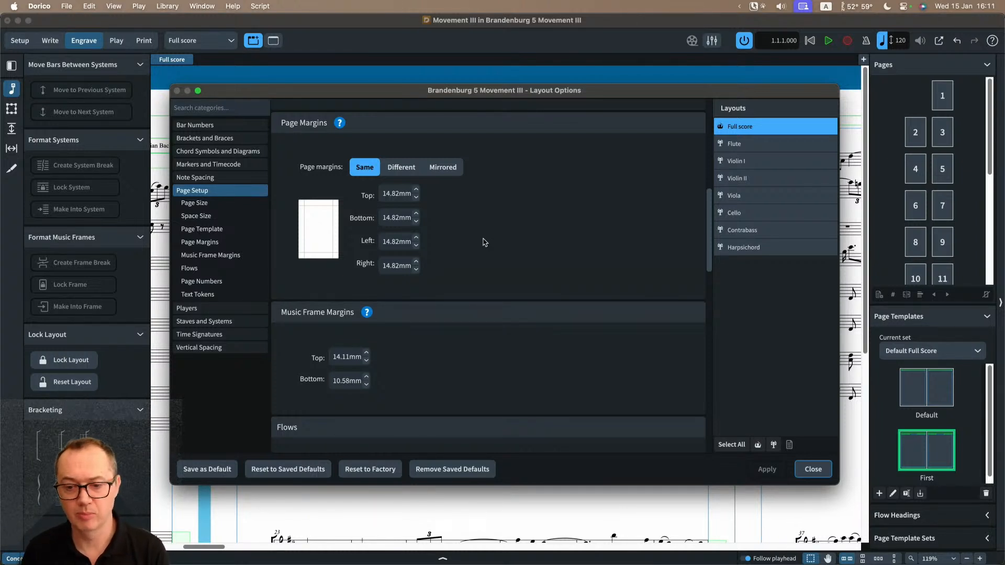
# Step: Review the full score's page margins and music frame margins, and close Layout Options
pyautogui.scroll(1, 484, 243)
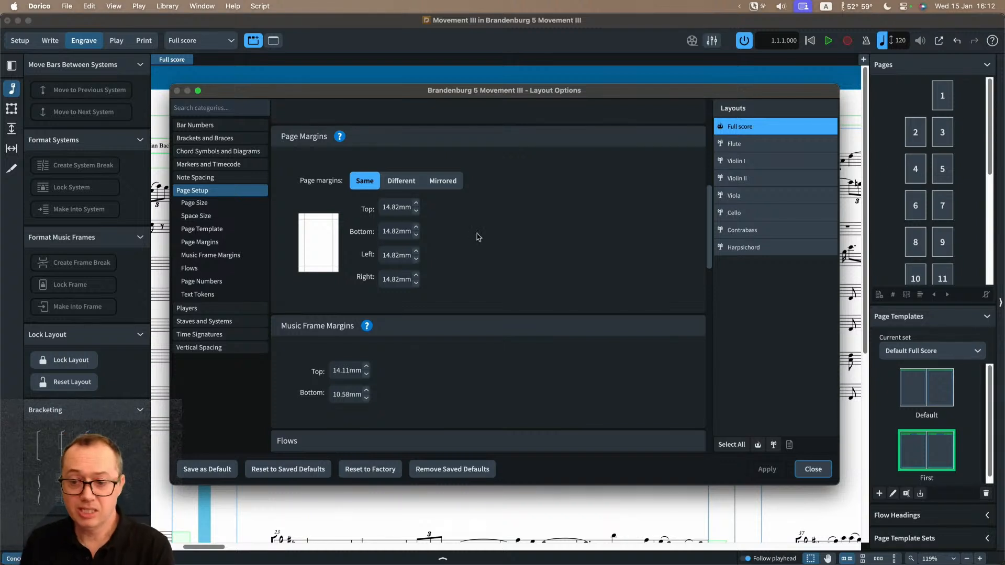
pyautogui.scroll(-1, 510, 247)
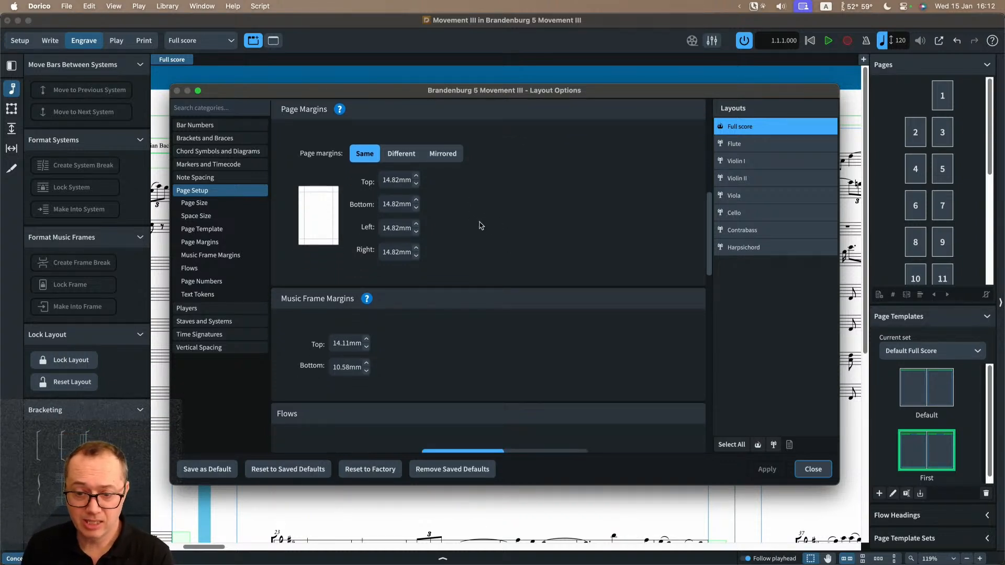
pyautogui.scroll(1, 410, 333)
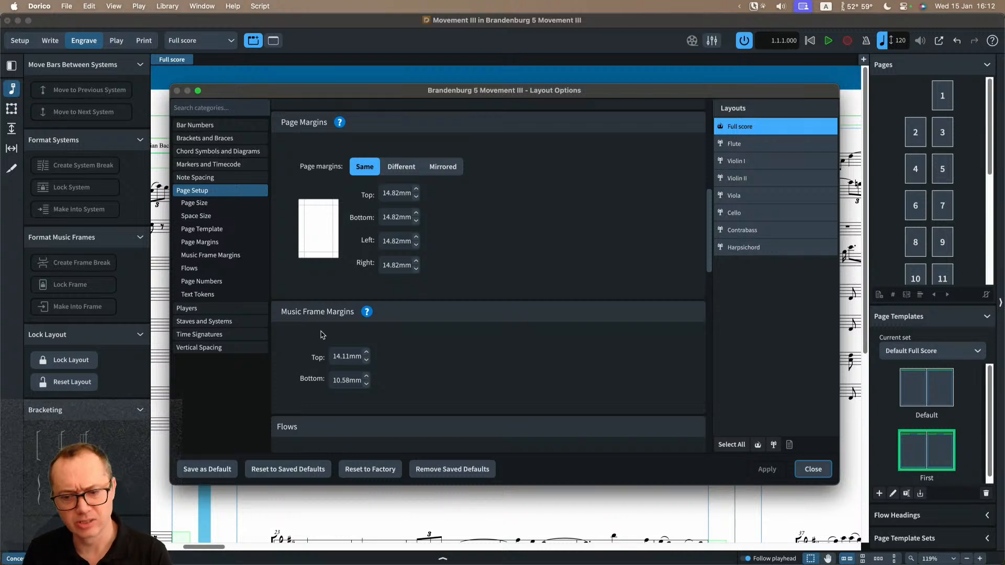
pyautogui.scroll(-2, 330, 332)
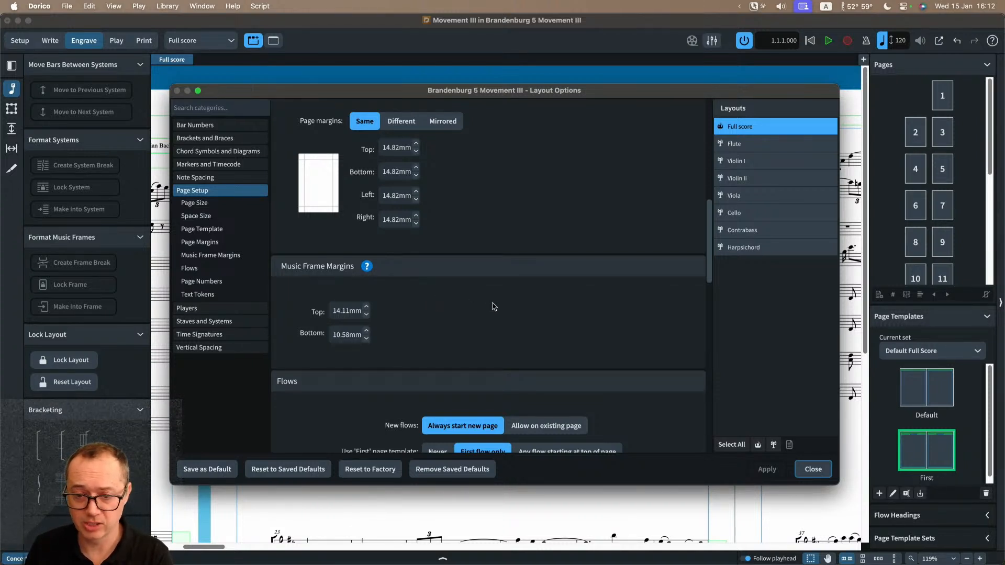
pyautogui.click(812, 469)
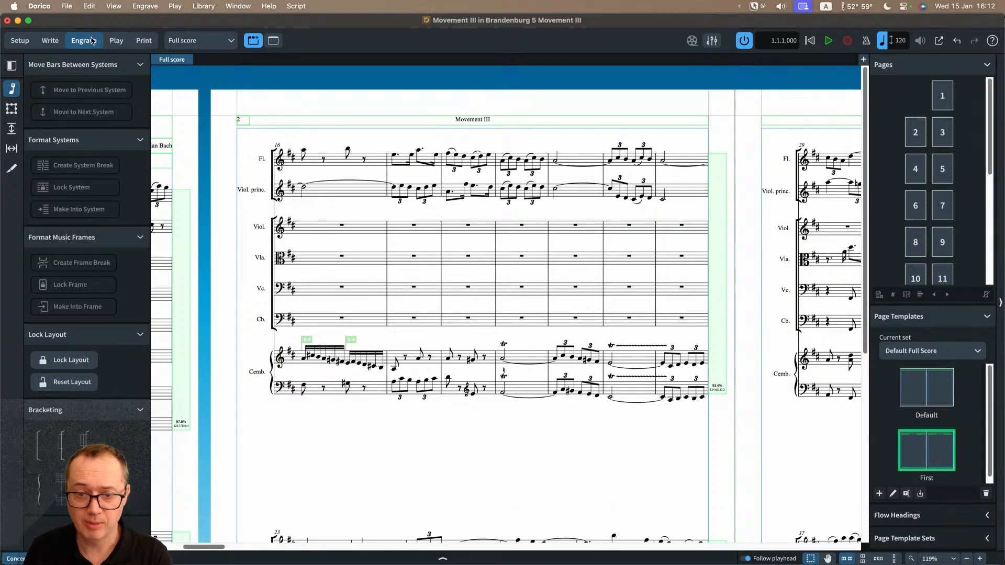
# Step: Show the staff spacing guides and examine the music frame's top and bottom padding on pages 2 and 3
pyautogui.click(10, 131)
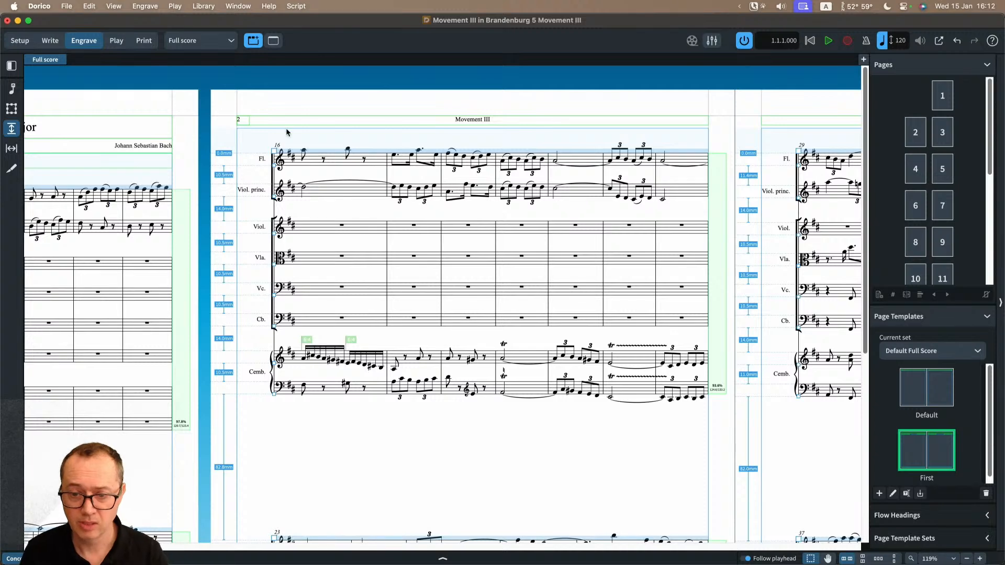
pyautogui.press('super+equal')
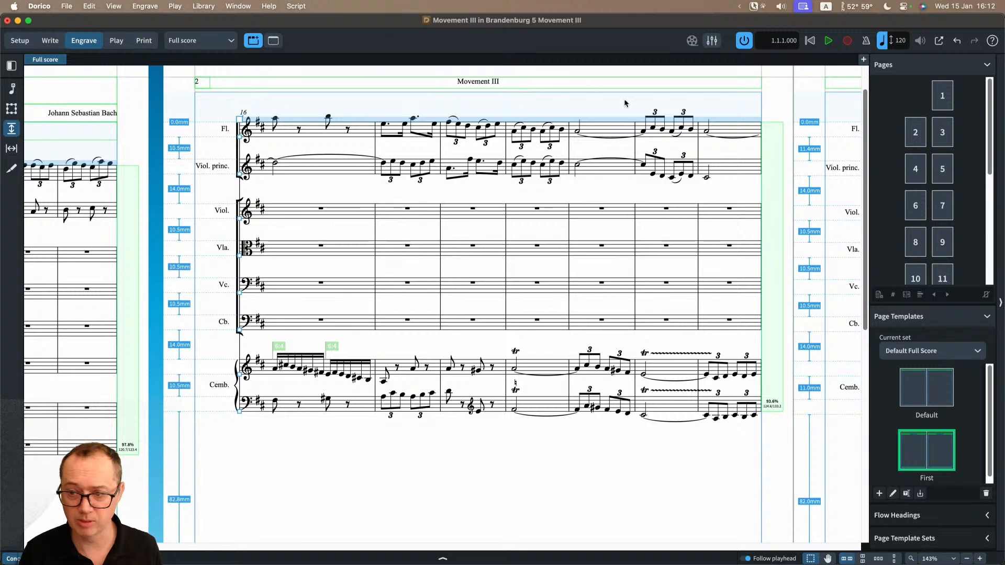
pyautogui.hscroll(10, 623, 104)
pyautogui.hscroll(2, 594, 105)
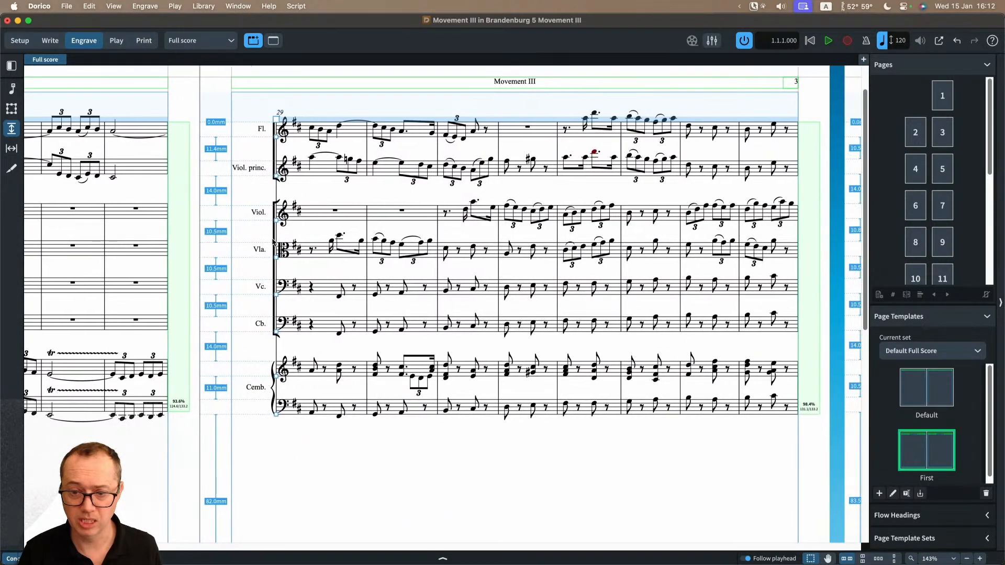
pyautogui.scroll(-8, 286, 285)
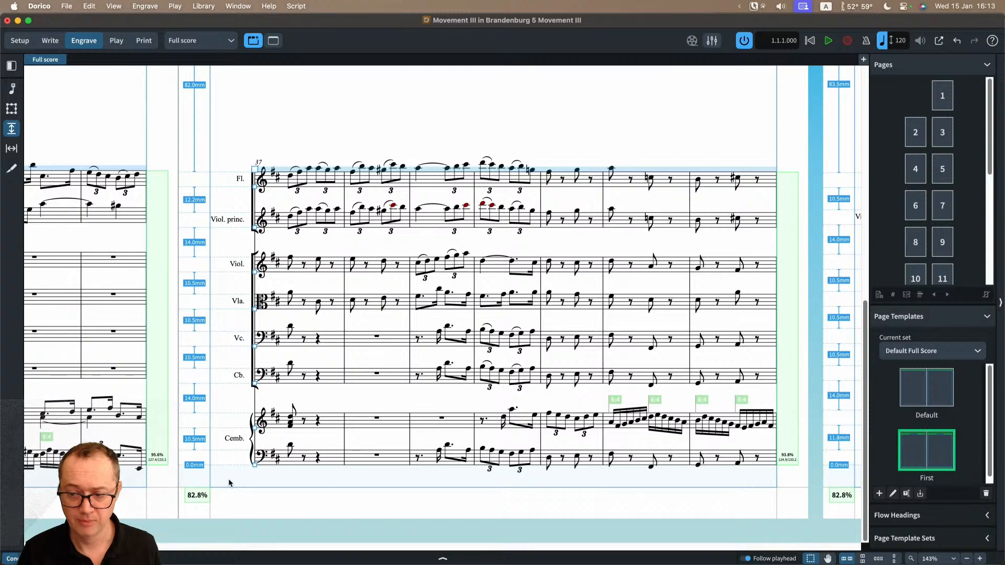
pyautogui.hscroll(-5, 228, 478)
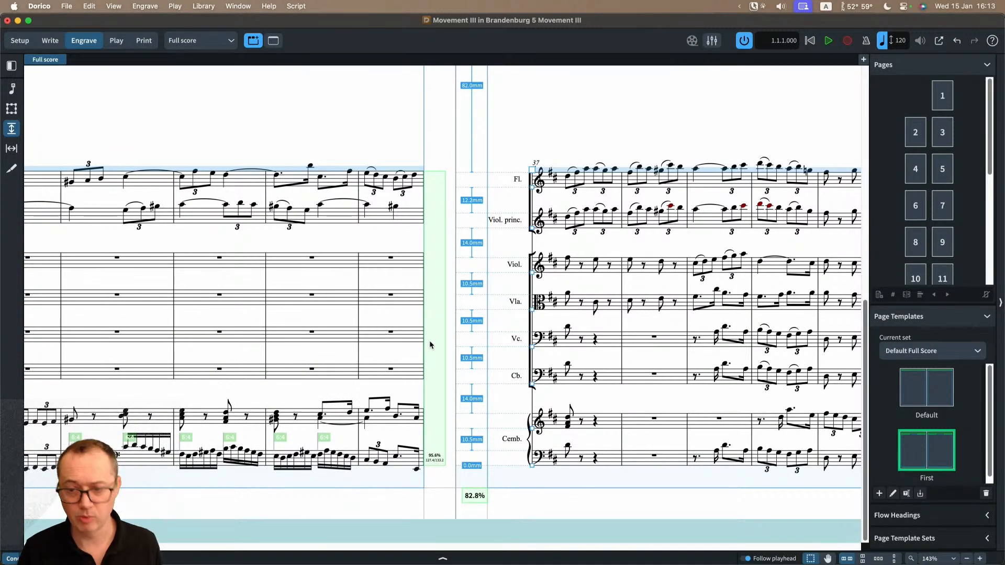
pyautogui.hscroll(-7, 294, 485)
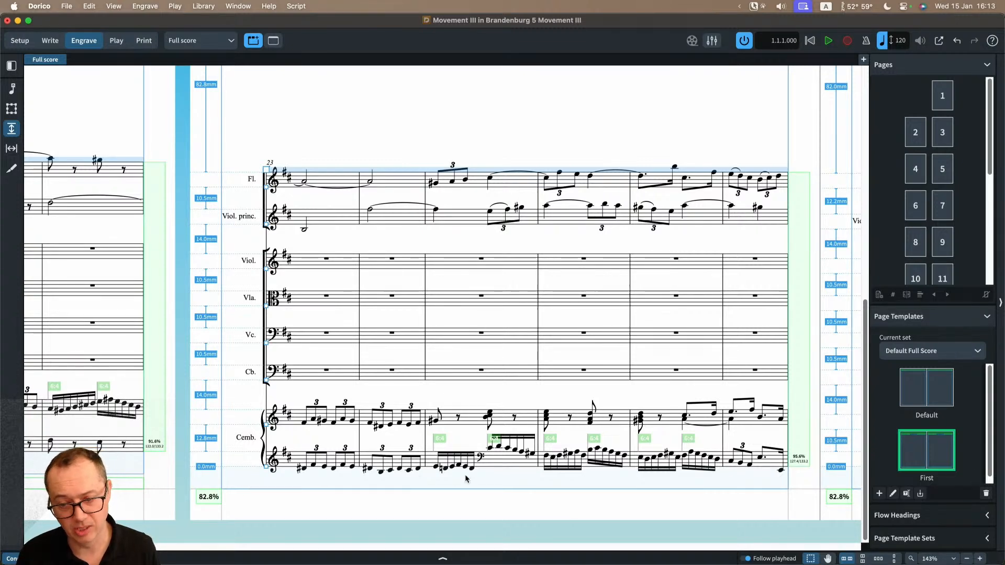
pyautogui.scroll(5, 435, 218)
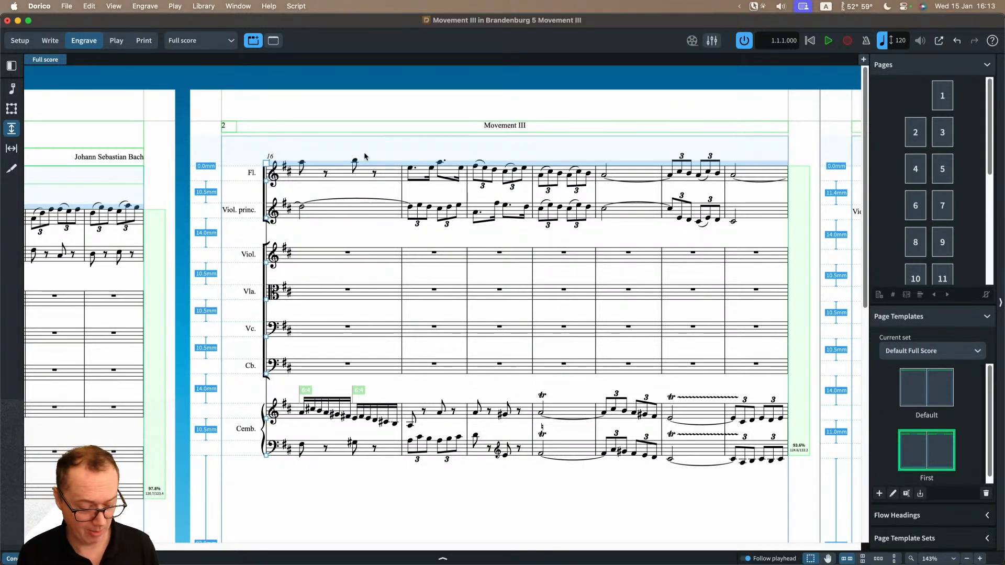
# Step: Return to graphic editing, review the full score's music frame margins and flow options in Layout Options, and close the dialog
pyautogui.click(11, 89)
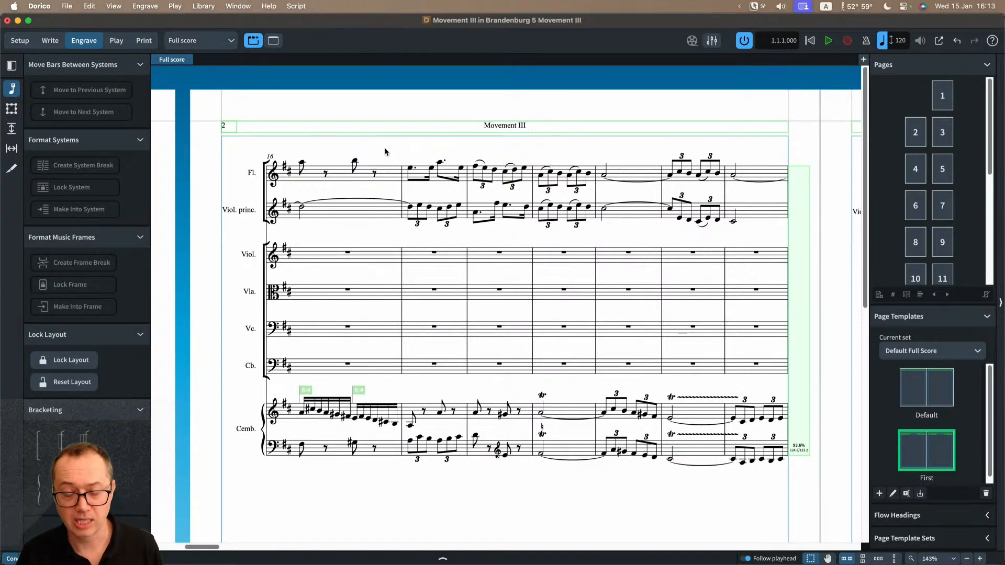
pyautogui.press('super+shift+l')
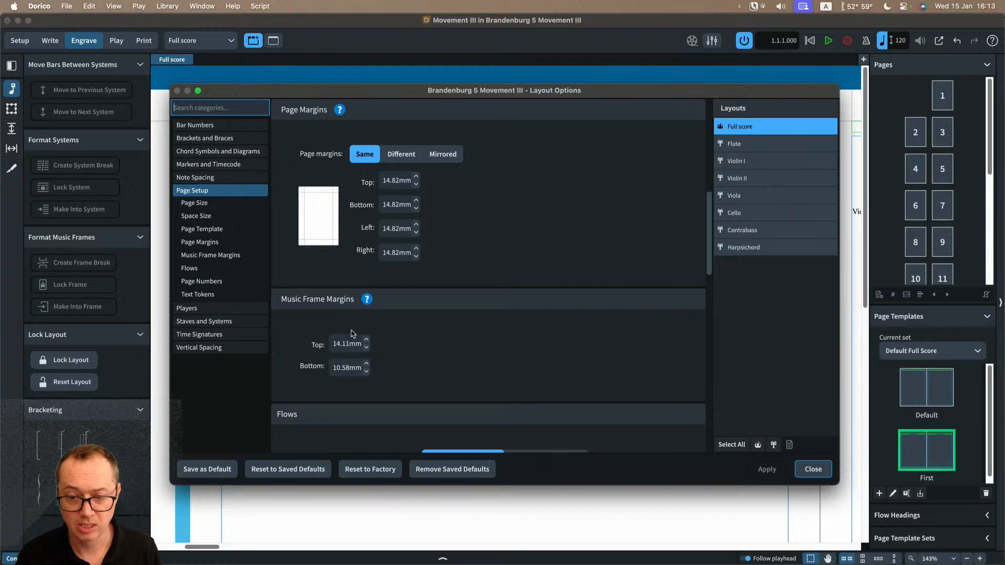
pyautogui.scroll(-3, 430, 350)
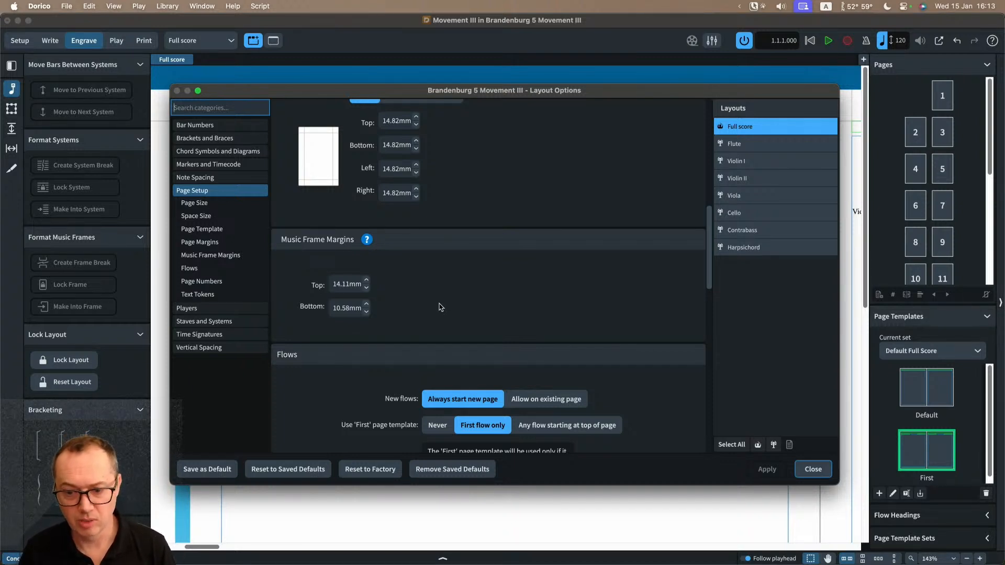
pyautogui.scroll(-2, 654, 300)
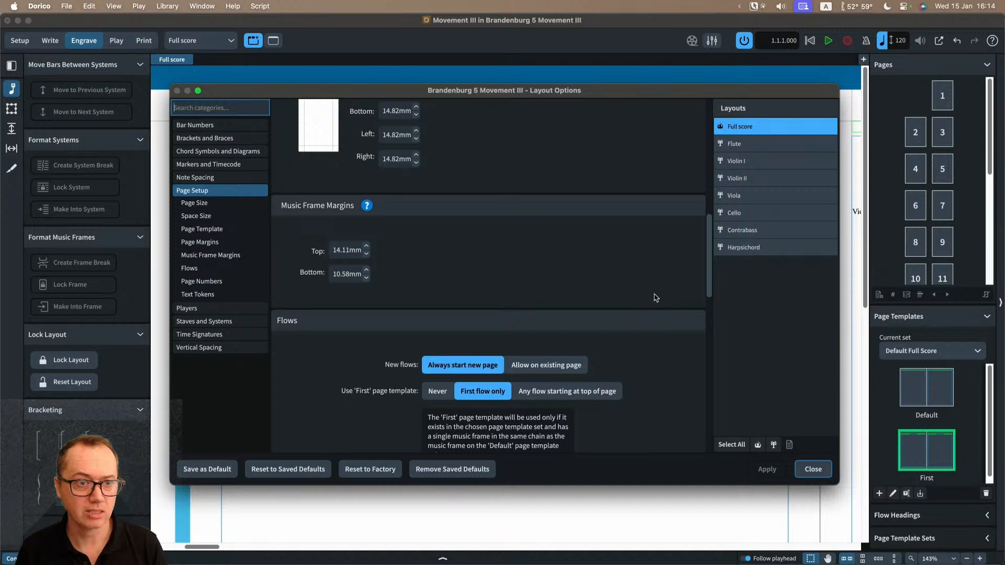
pyautogui.scroll(-5, 656, 298)
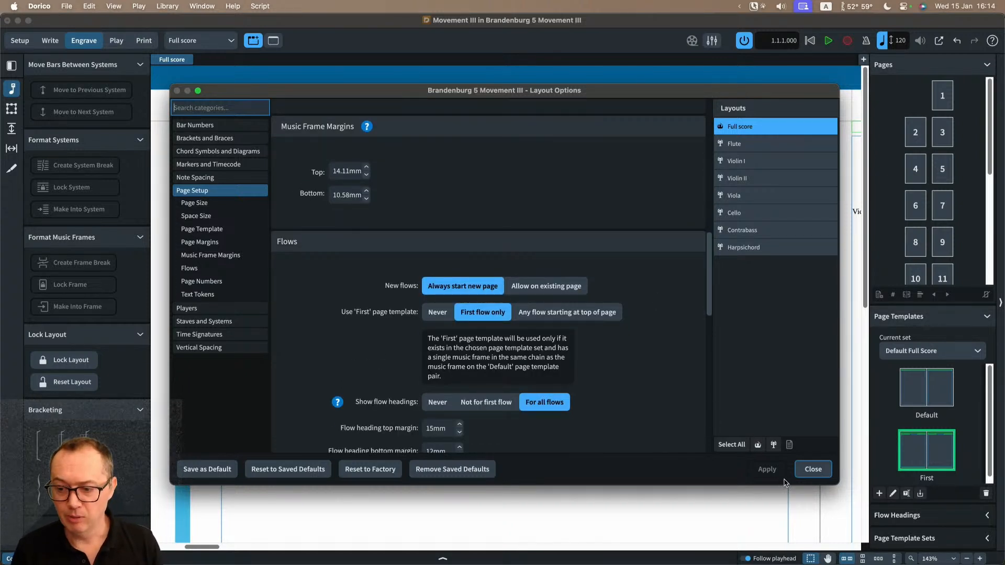
pyautogui.scroll(-3, 394, 250)
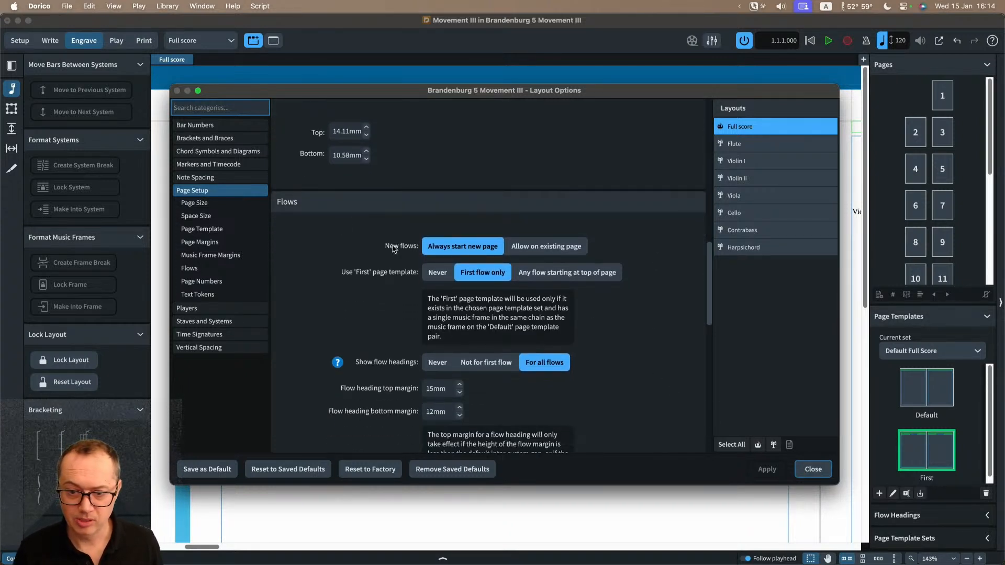
pyautogui.click(813, 469)
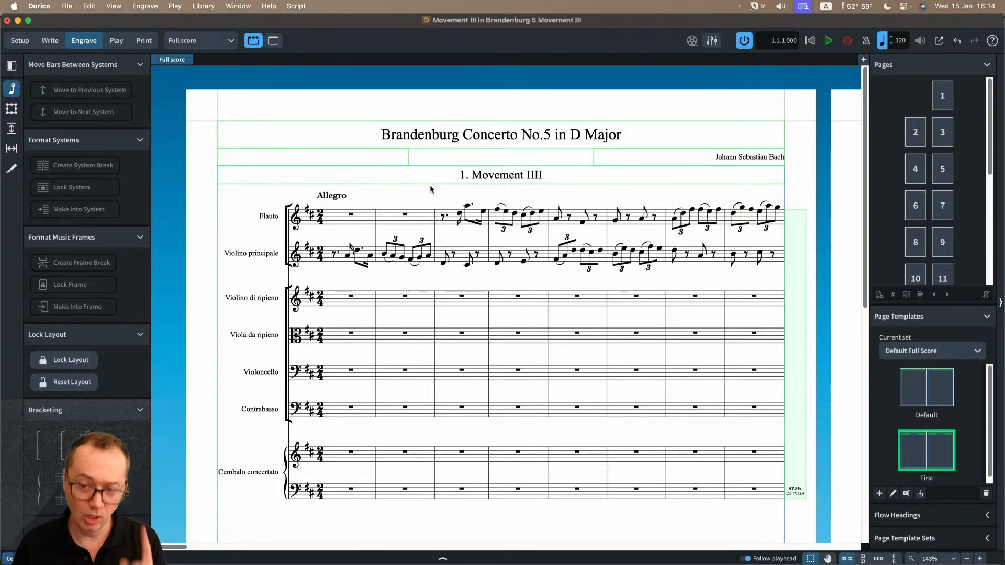
# Step: Inspect the text tokens in the flow heading above the first system on page 1, leaving the text unedited
pyautogui.doubleClick(520, 181)
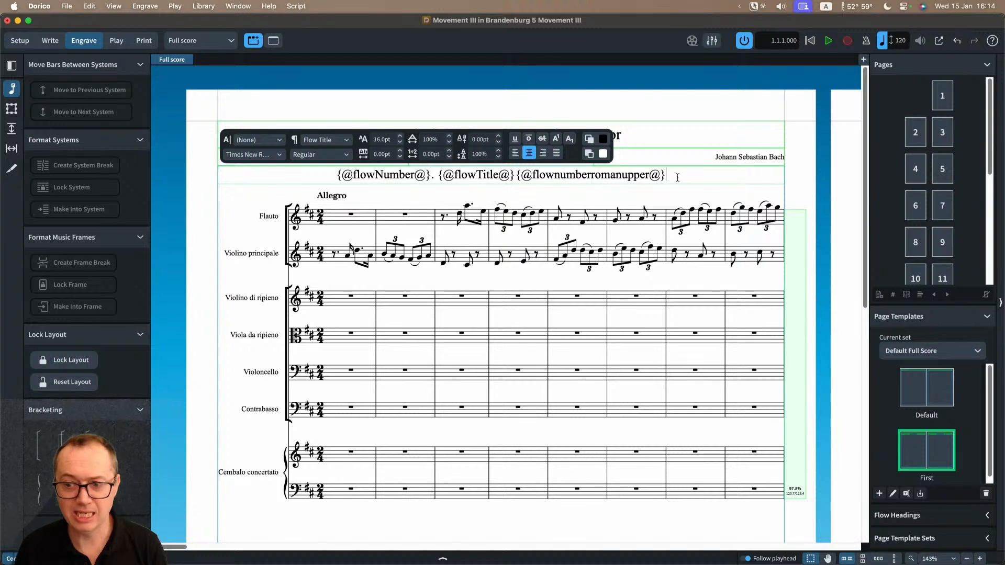
pyautogui.moveTo(669, 176); pyautogui.dragTo(602, 176)
pyautogui.click(574, 175)
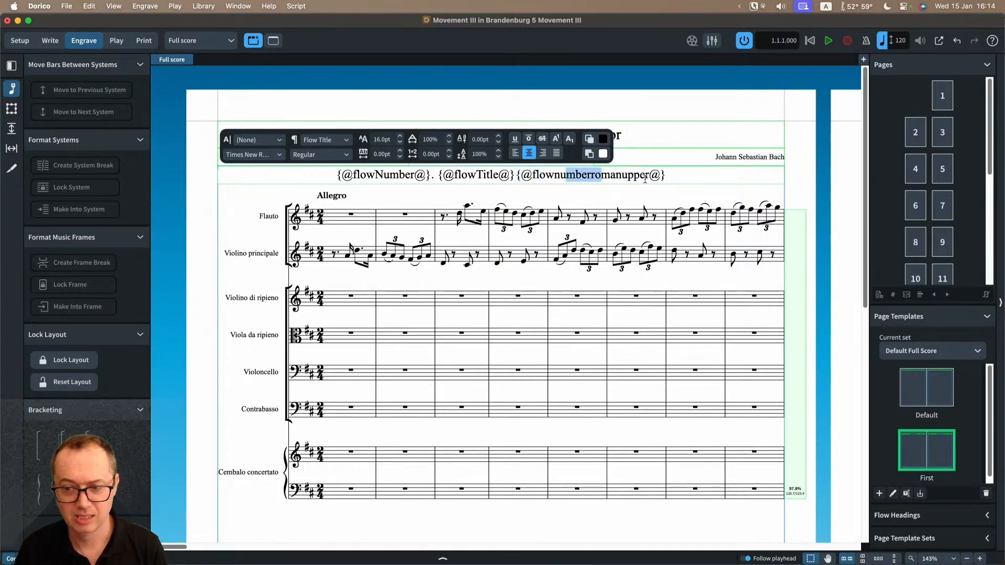
pyautogui.click(647, 178)
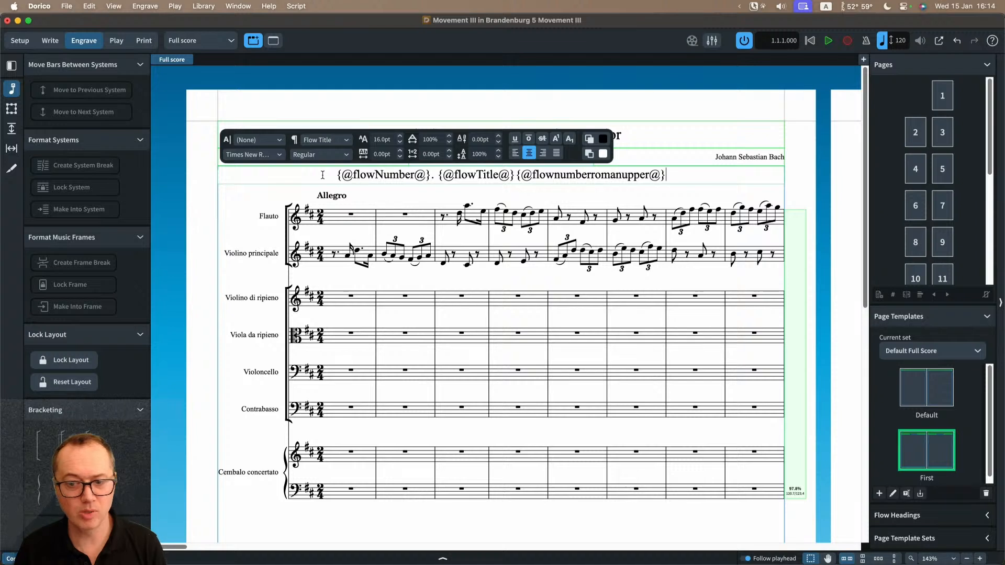
pyautogui.moveTo(322, 175); pyautogui.dragTo(649, 181)
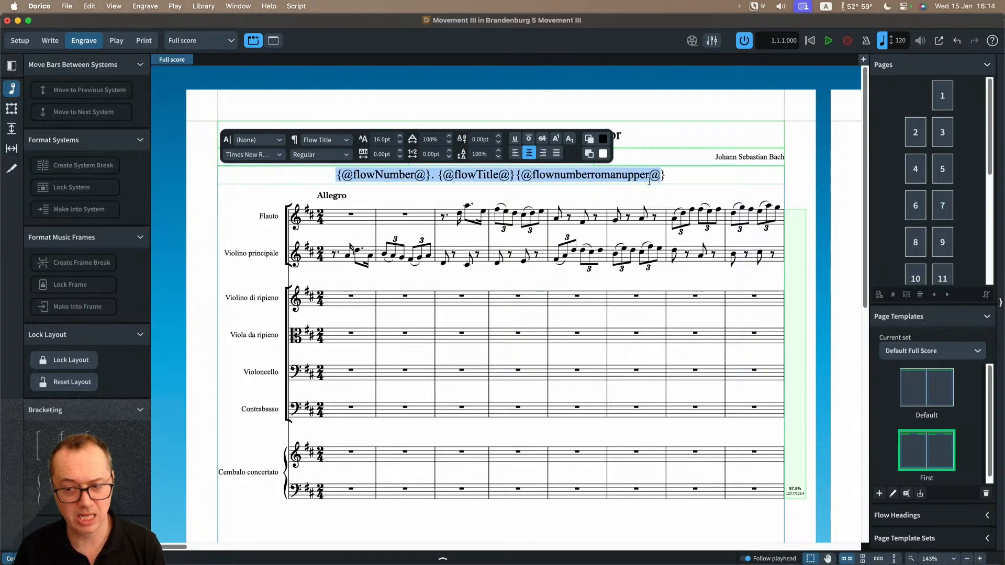
pyautogui.click(608, 192)
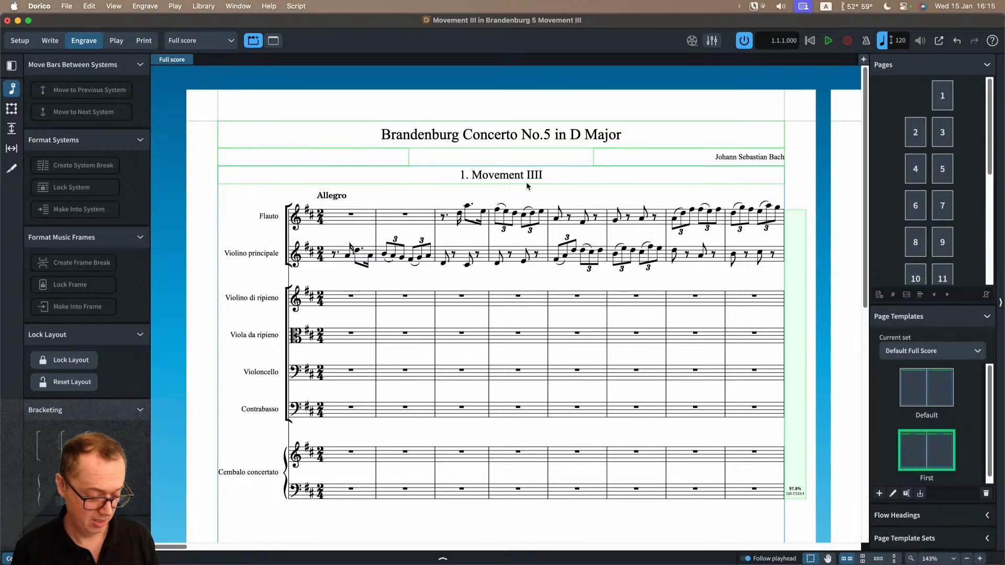
# Step: Set Show flow headings to Never for the full score, check page 1, and reopen Layout Options
pyautogui.press('super+shift+l')
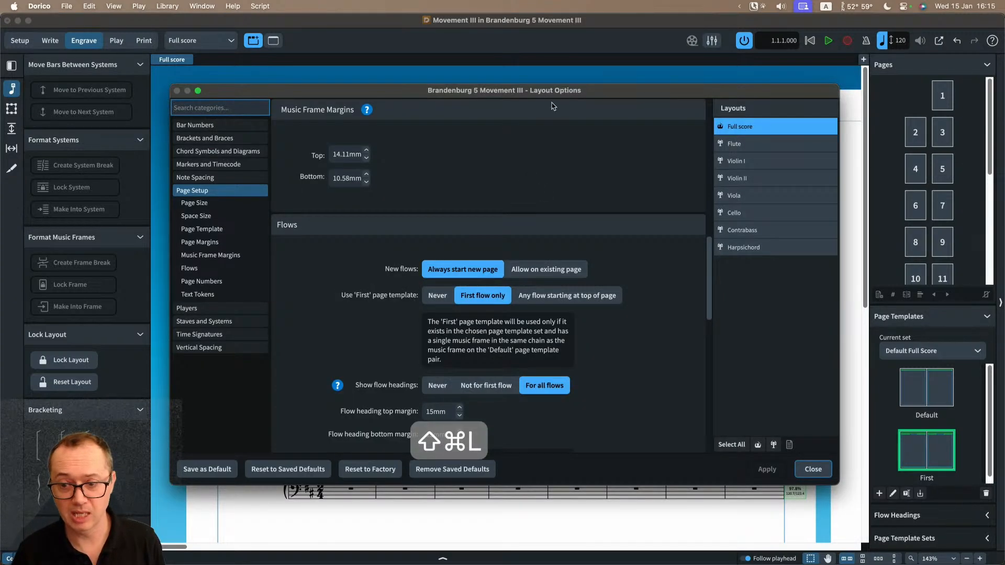
pyautogui.scroll(-3, 317, 286)
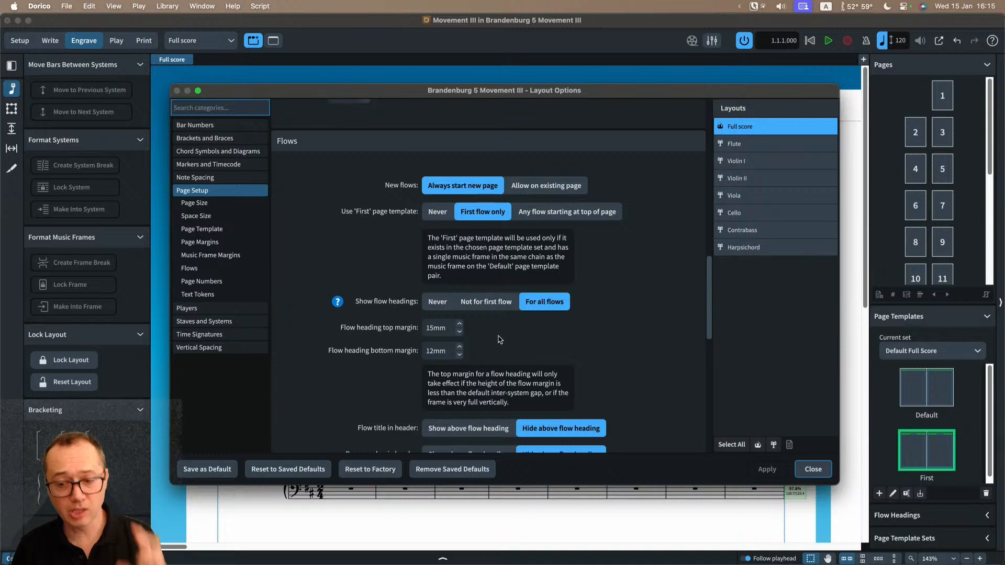
pyautogui.click(432, 304)
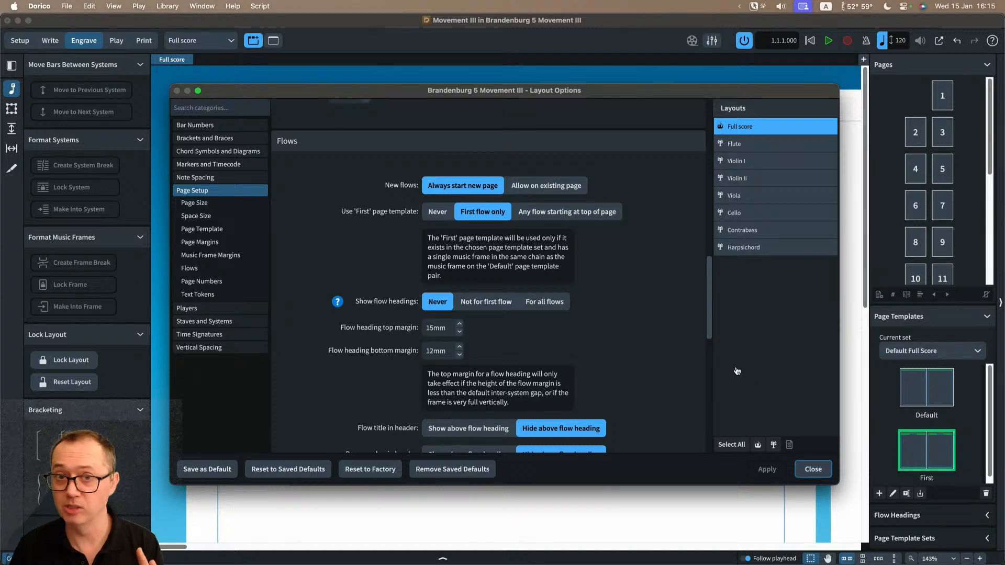
pyautogui.click(812, 469)
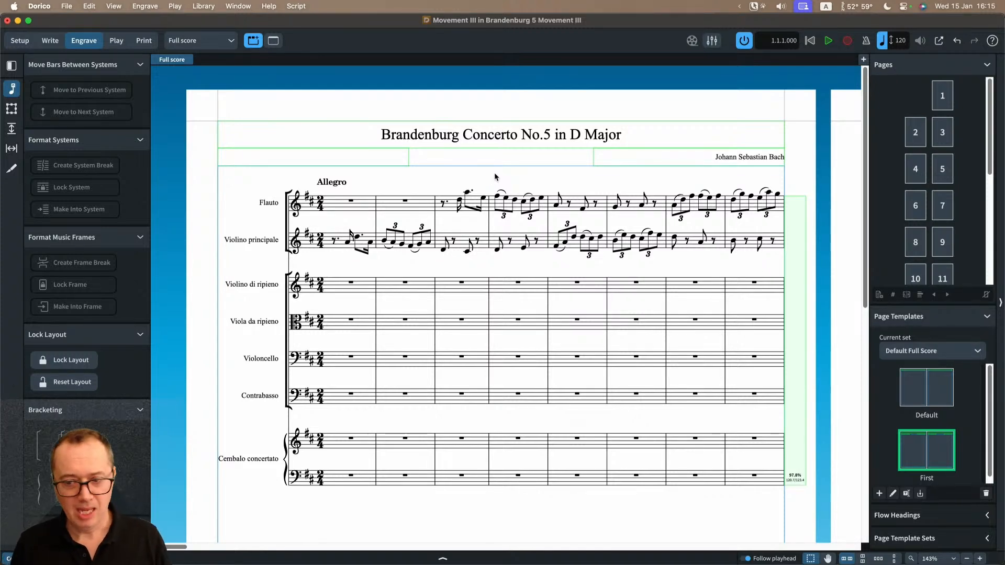
pyautogui.press('super+shift+l')
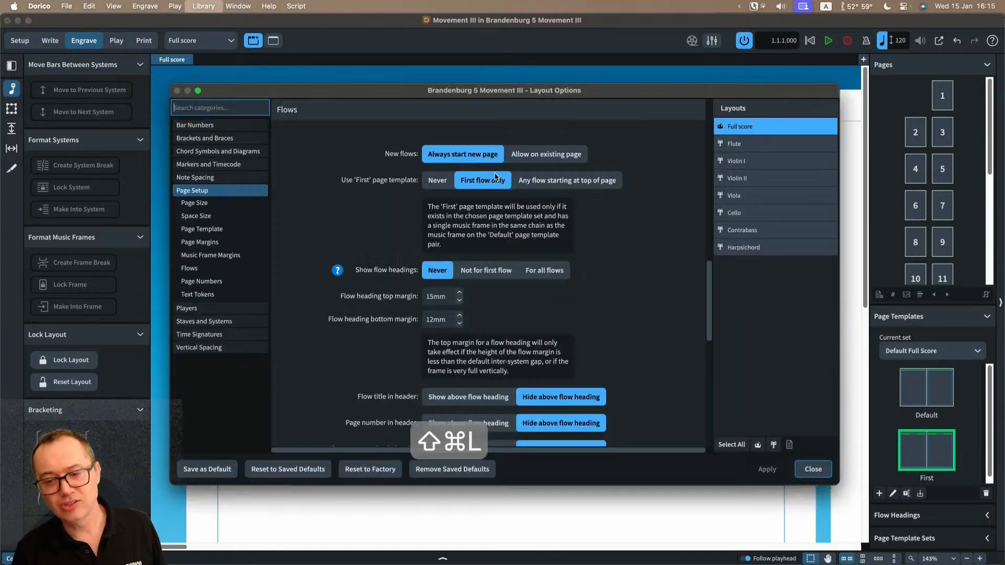
# Step: Set Show flow headings to For all flows for the full score and close Layout Options
pyautogui.click(564, 272)
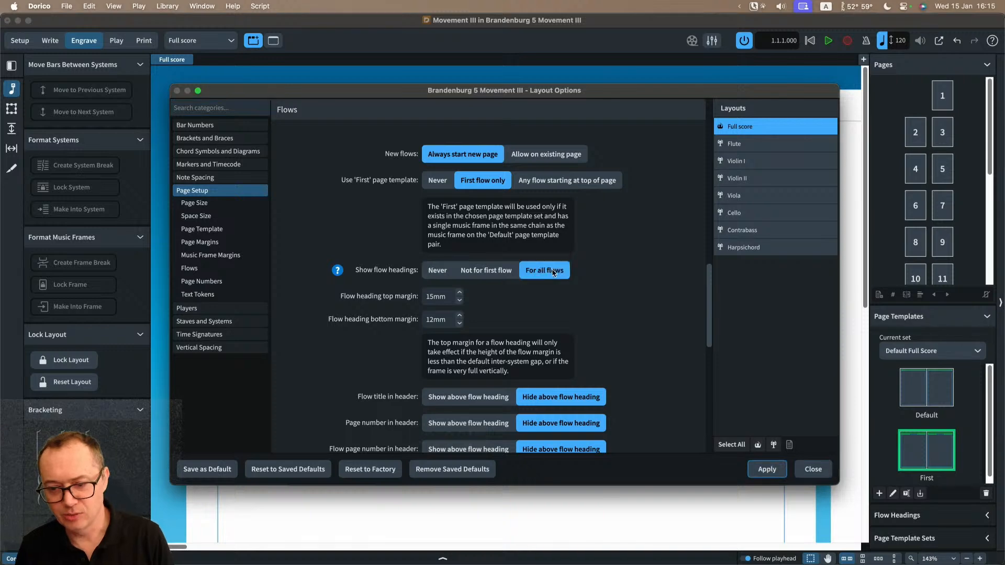
pyautogui.click(811, 474)
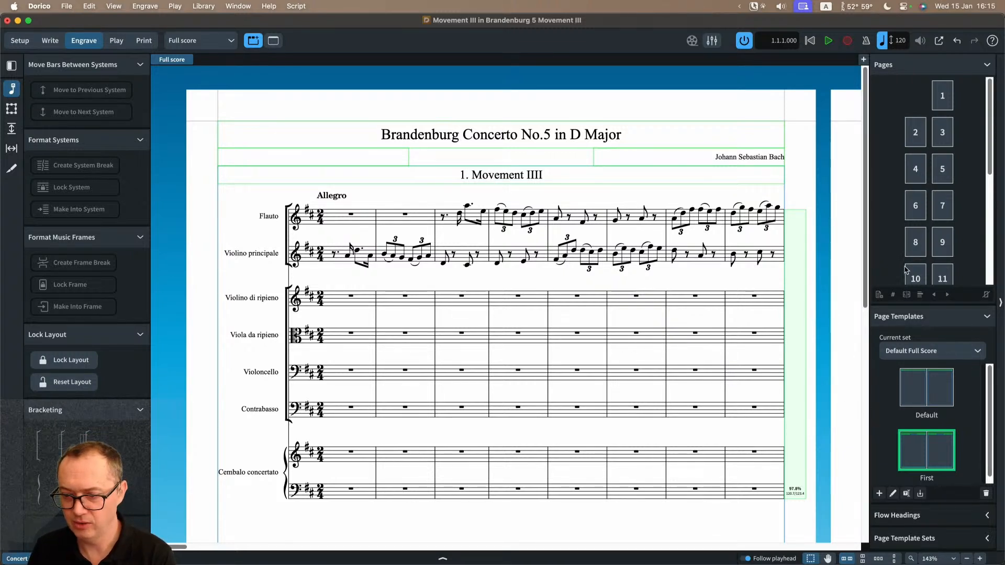
# Step: Show the project's flow heading templates, collapse the page templates, and open the Default flow heading for editing
pyautogui.press('F6')
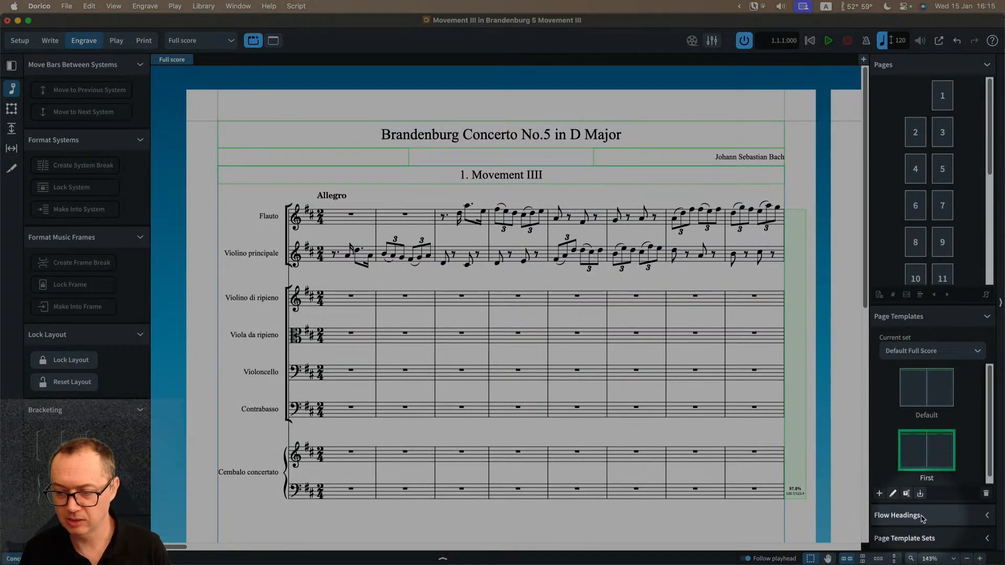
pyautogui.click(937, 516)
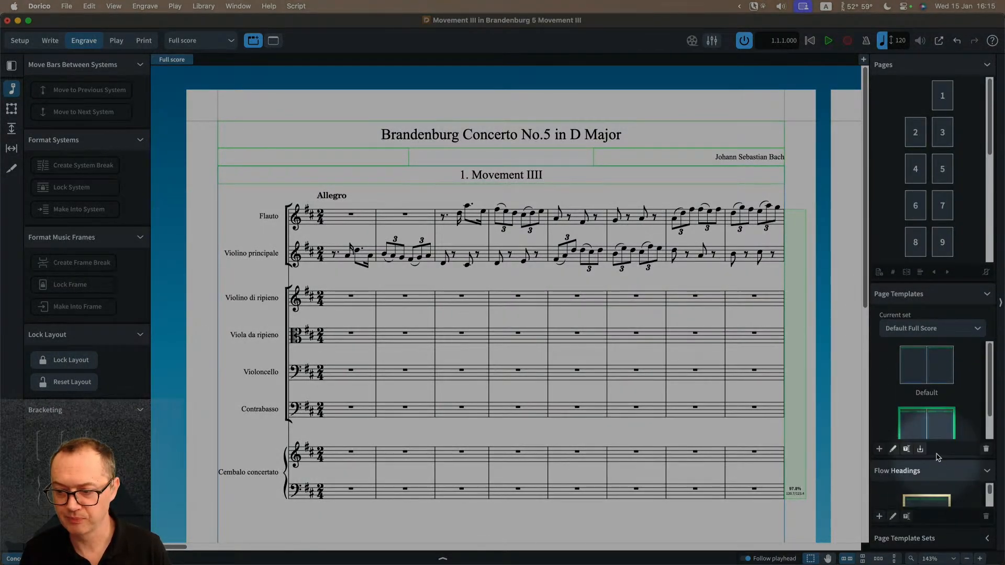
pyautogui.scroll(-2, 950, 495)
pyautogui.scroll(2, 952, 495)
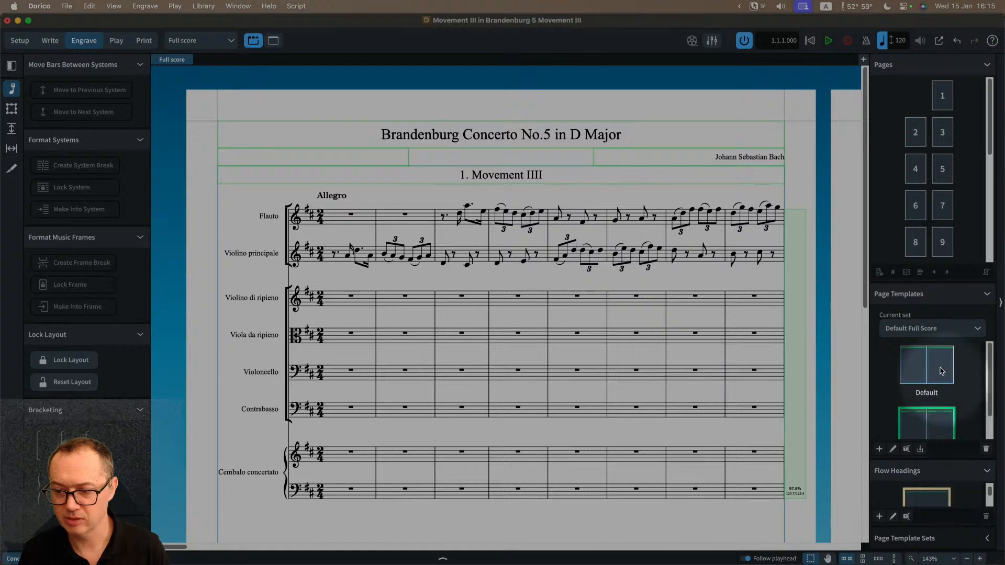
pyautogui.click(940, 304)
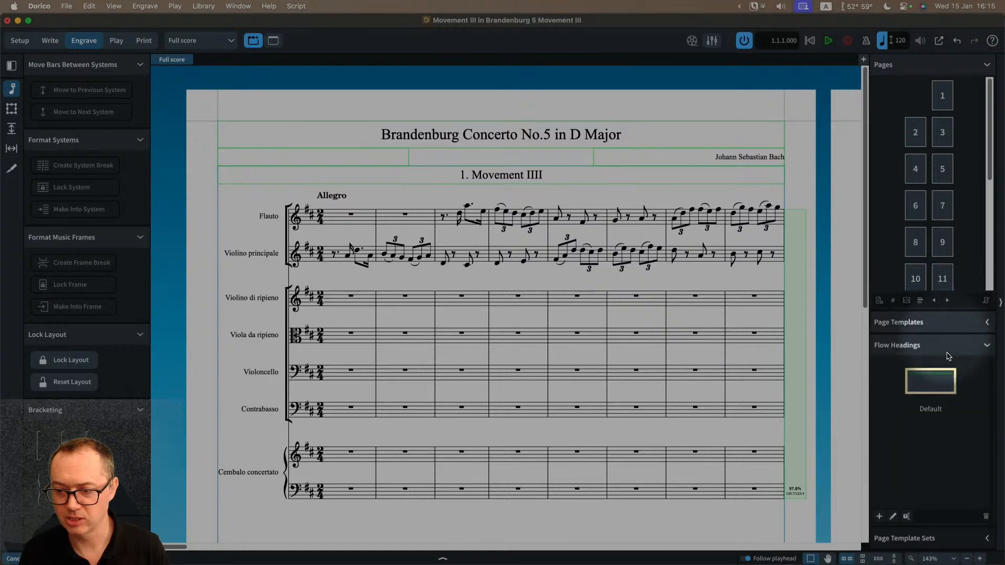
pyautogui.press('F6')
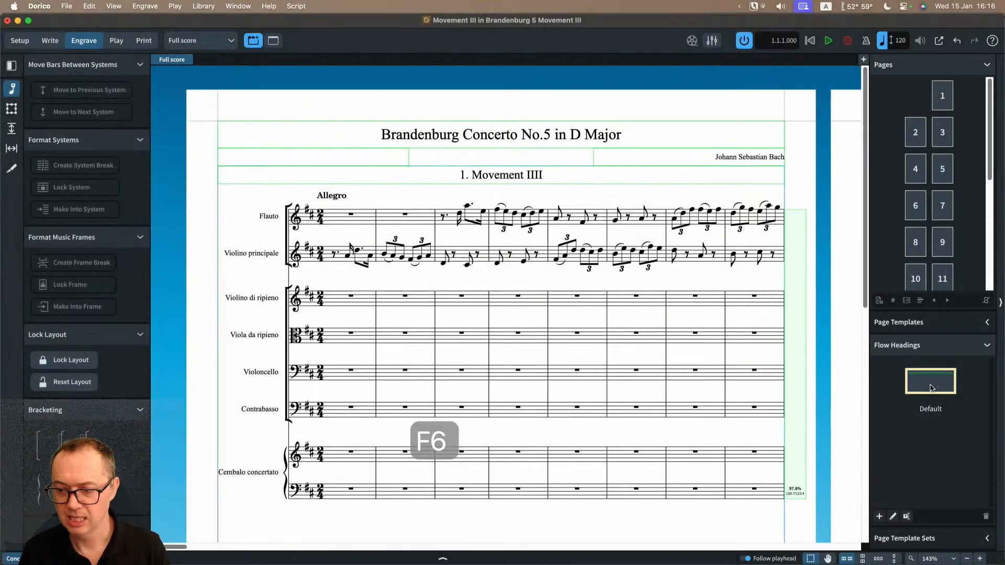
pyautogui.doubleClick(932, 386)
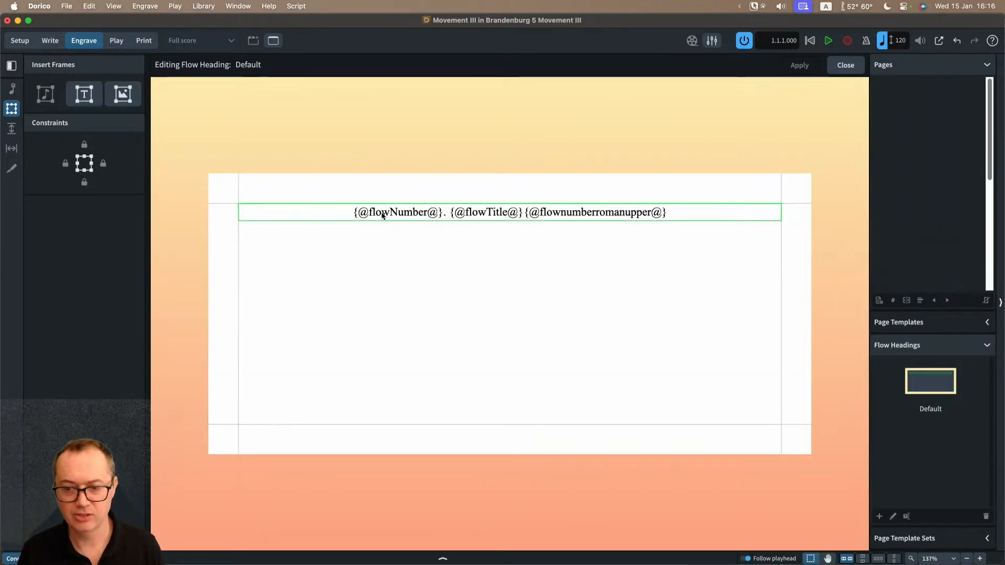
pyautogui.doubleClick(553, 212)
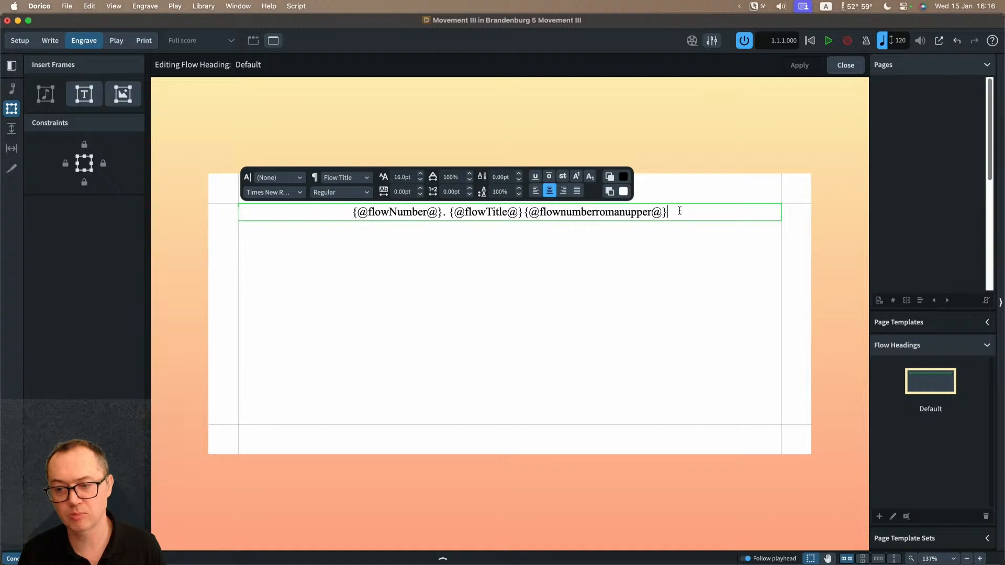
pyautogui.moveTo(680, 210); pyautogui.dragTo(522, 214)
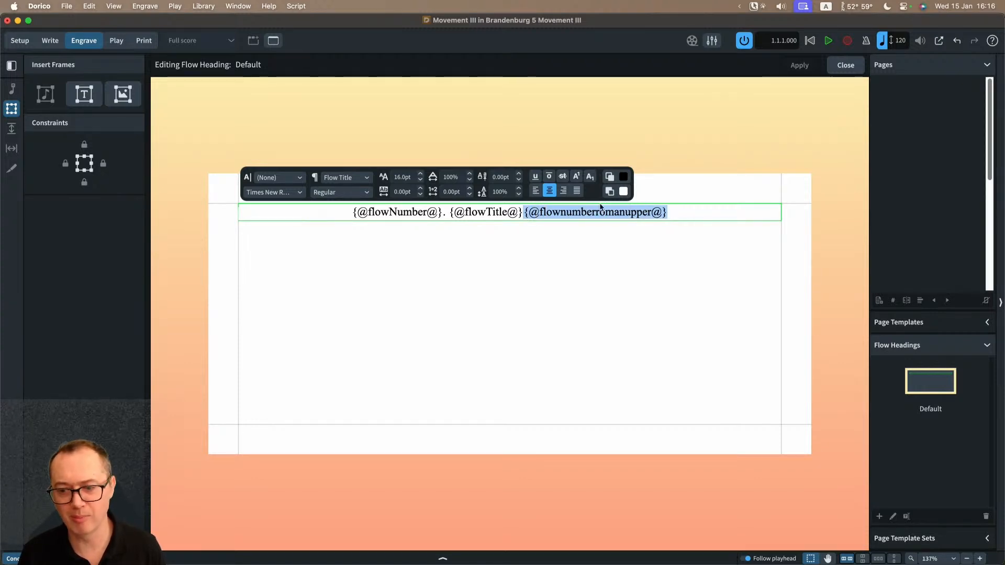
pyautogui.press('BackSpace')
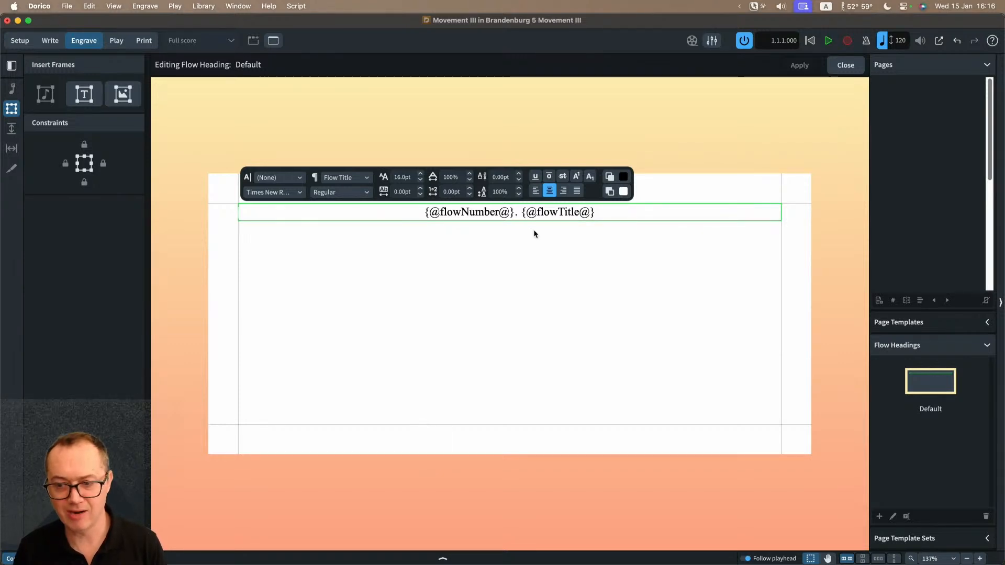
# Step: Look through the Flow Info text tokens available for the heading without inserting any, and return to the full score
pyautogui.rightClick(604, 212)
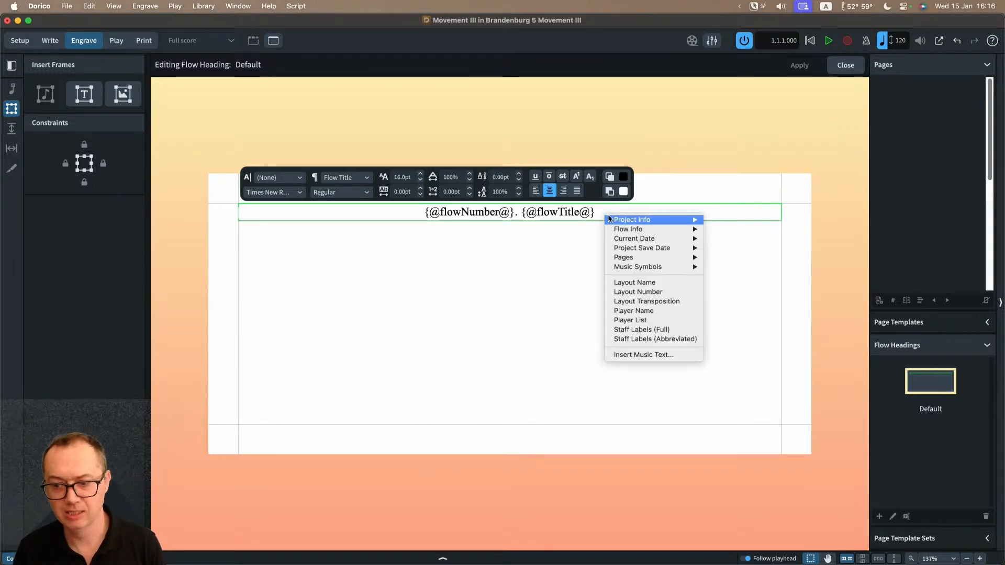
pyautogui.moveTo(621, 231)
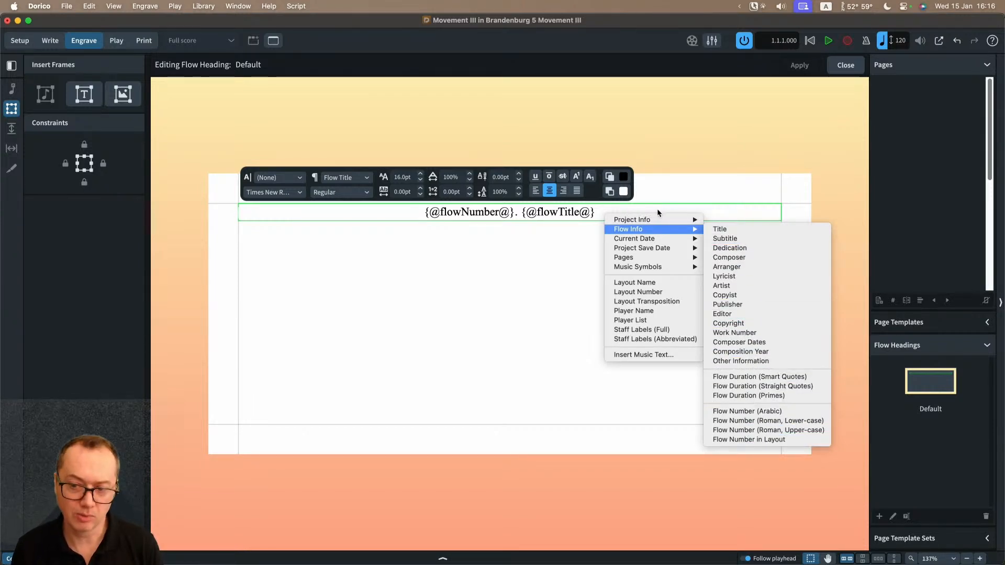
pyautogui.press('Escape')
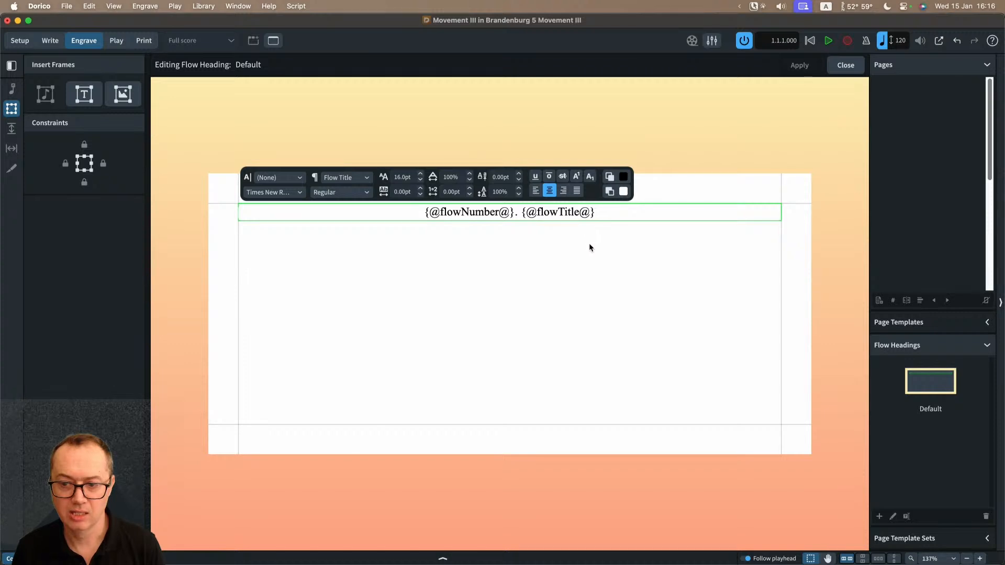
pyautogui.press('Escape')
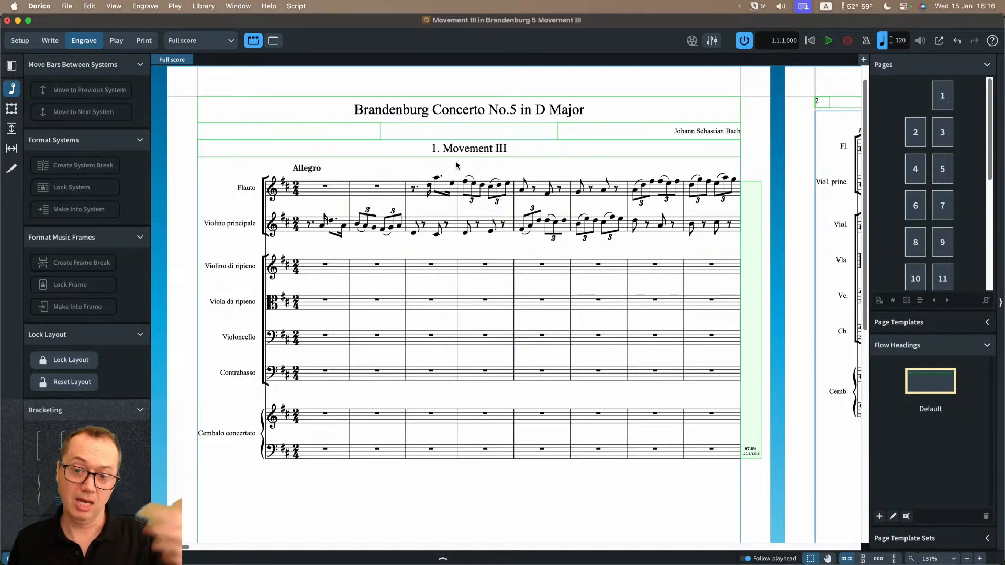
# Step: Switch to the Flute layout, inspect the text tokens in its Default flow heading, and close the heading editor
pyautogui.click(214, 44)
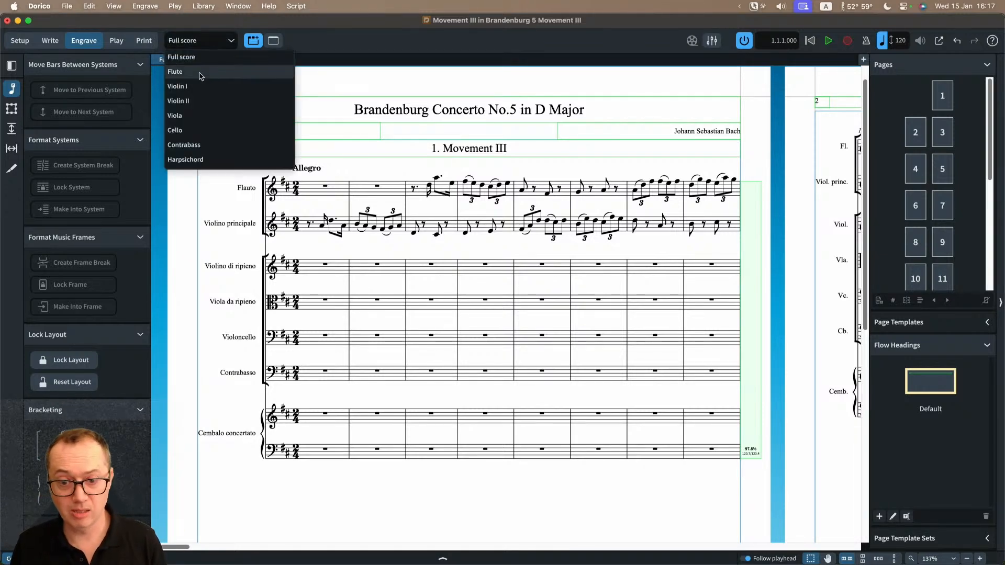
pyautogui.click(197, 72)
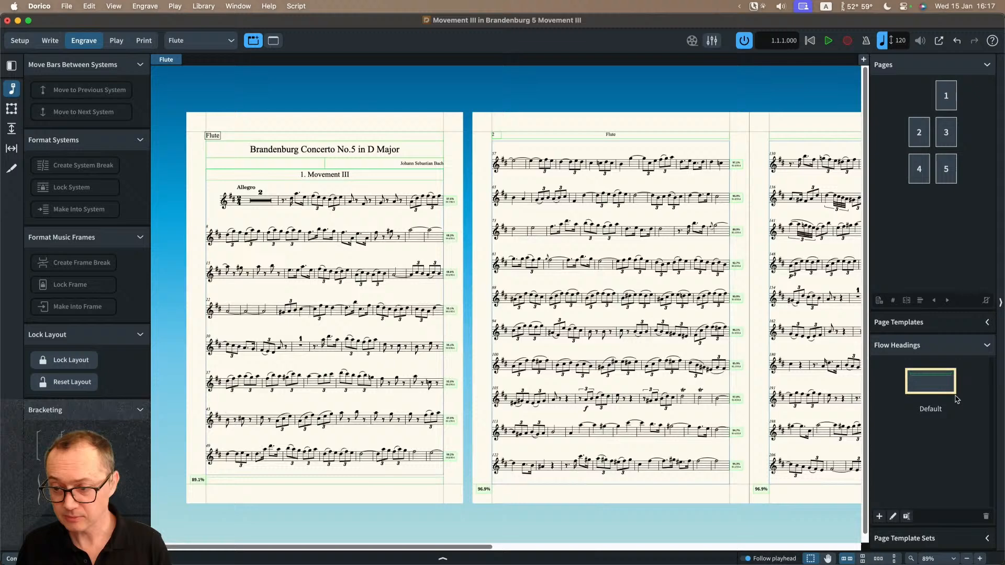
pyautogui.doubleClick(922, 387)
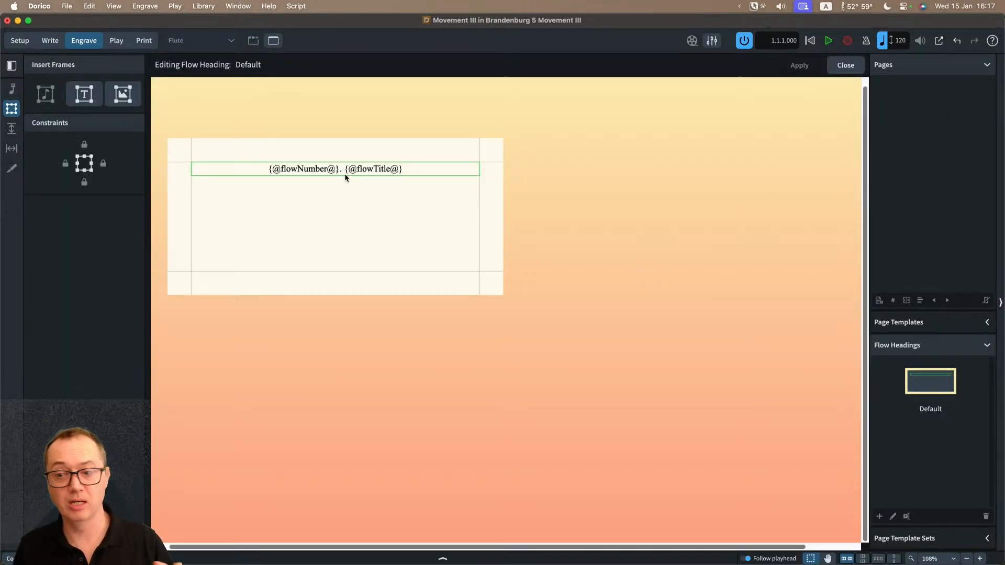
pyautogui.click(846, 71)
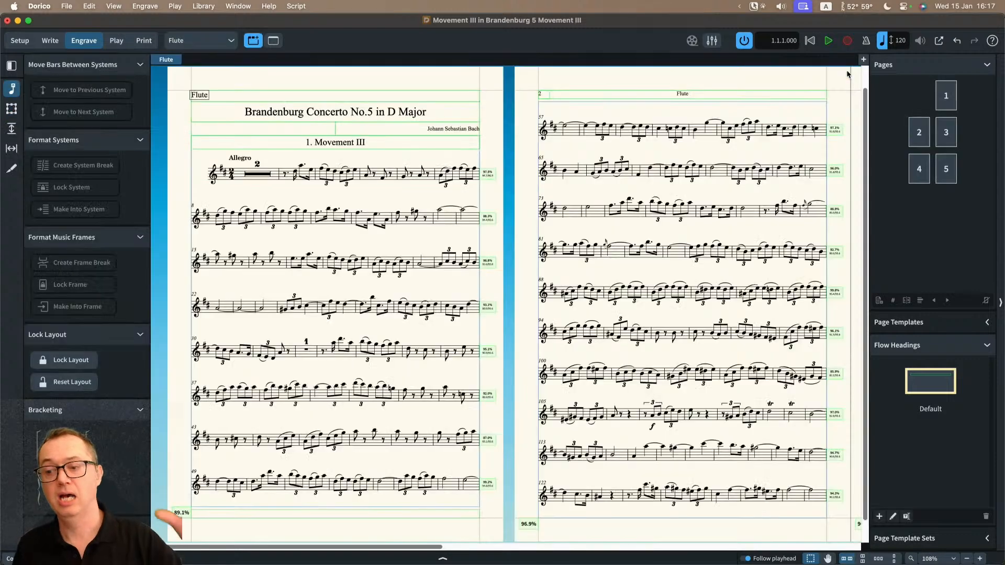
# Step: Show the Flute part's page templates in place of the flow headings, and return to the full score layout
pyautogui.click(933, 346)
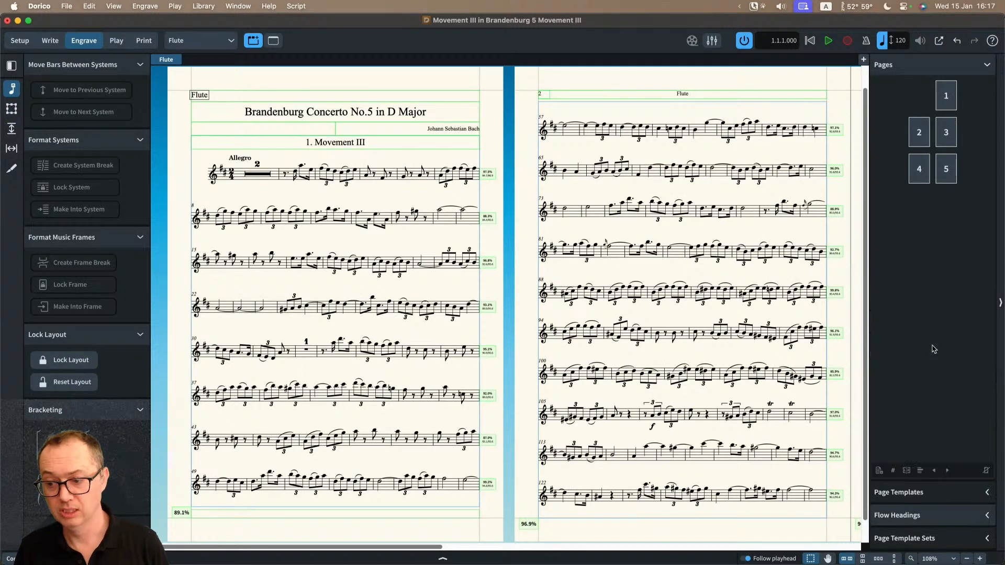
pyautogui.click(928, 491)
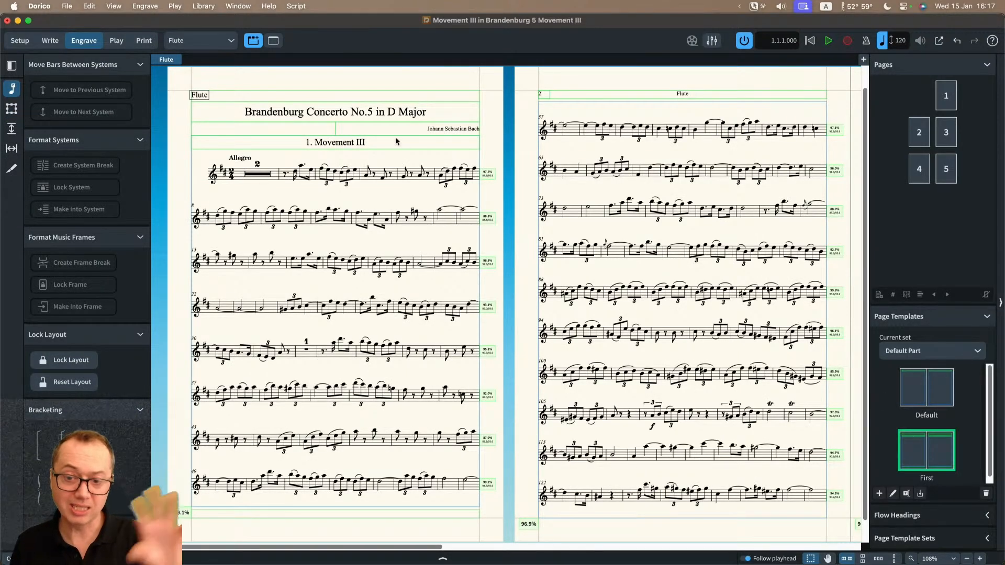
pyautogui.click(216, 43)
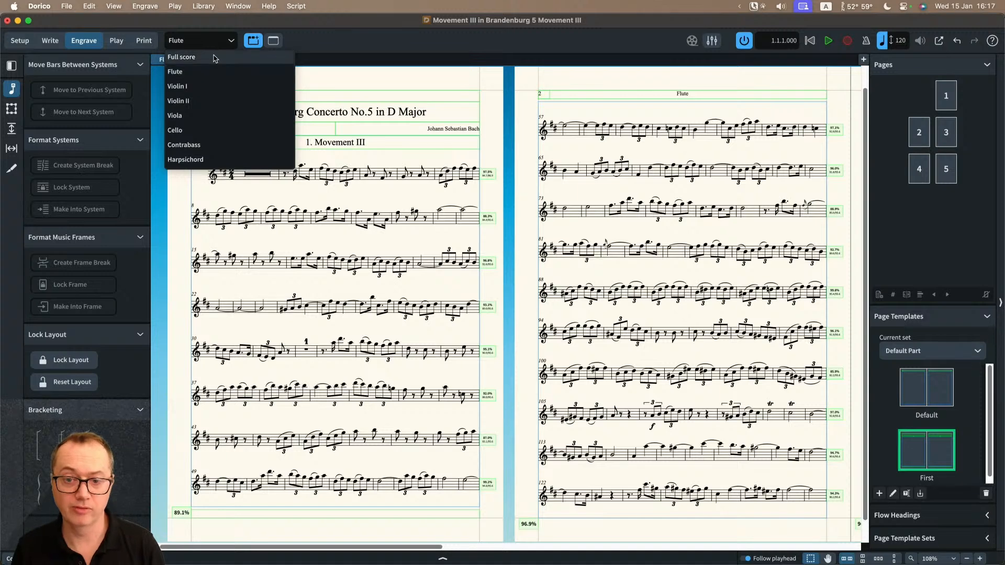
pyautogui.click(213, 58)
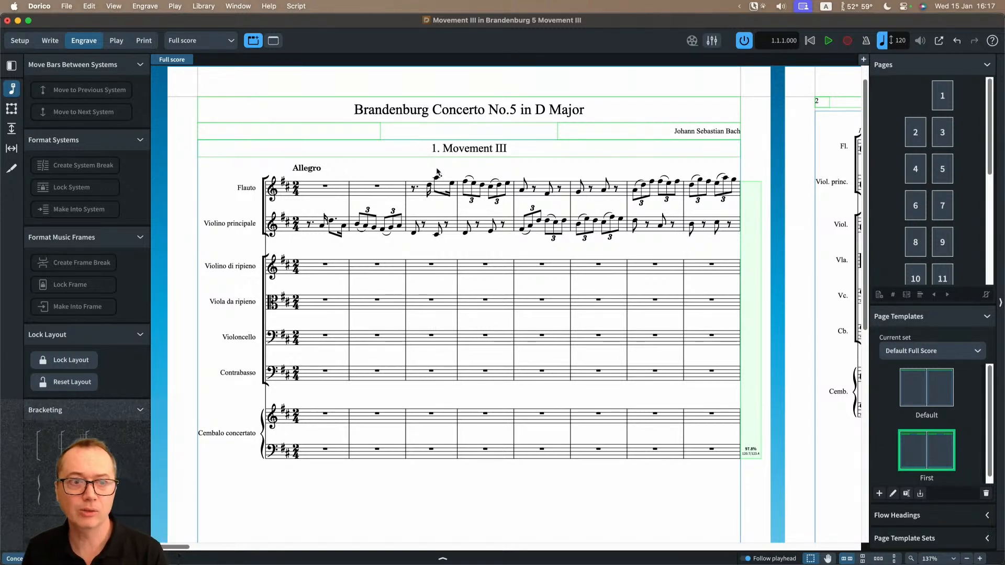
# Step: Append the text "something in here" to the project title token directly on page 1 of the full score
pyautogui.scroll(1, 438, 173)
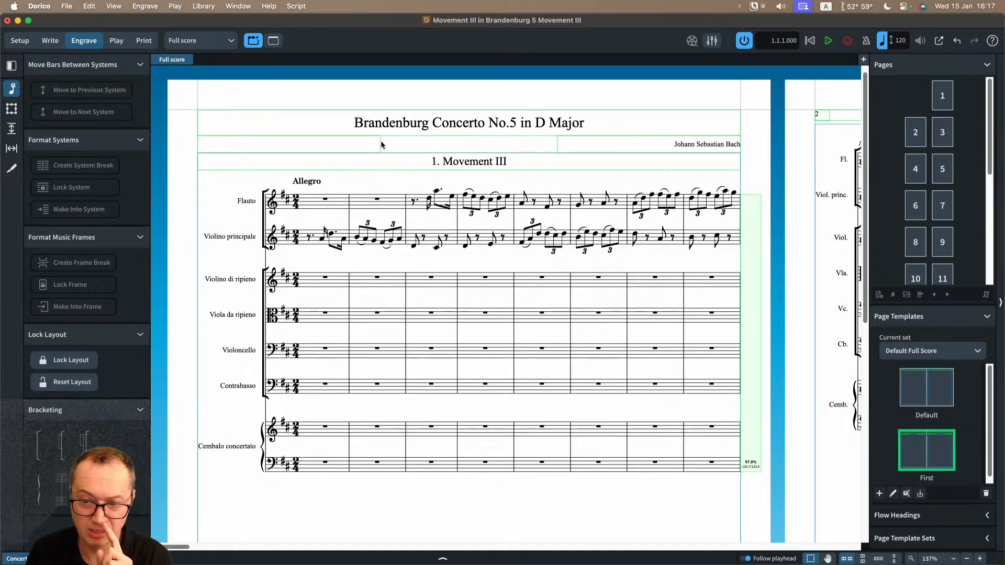
pyautogui.doubleClick(471, 123)
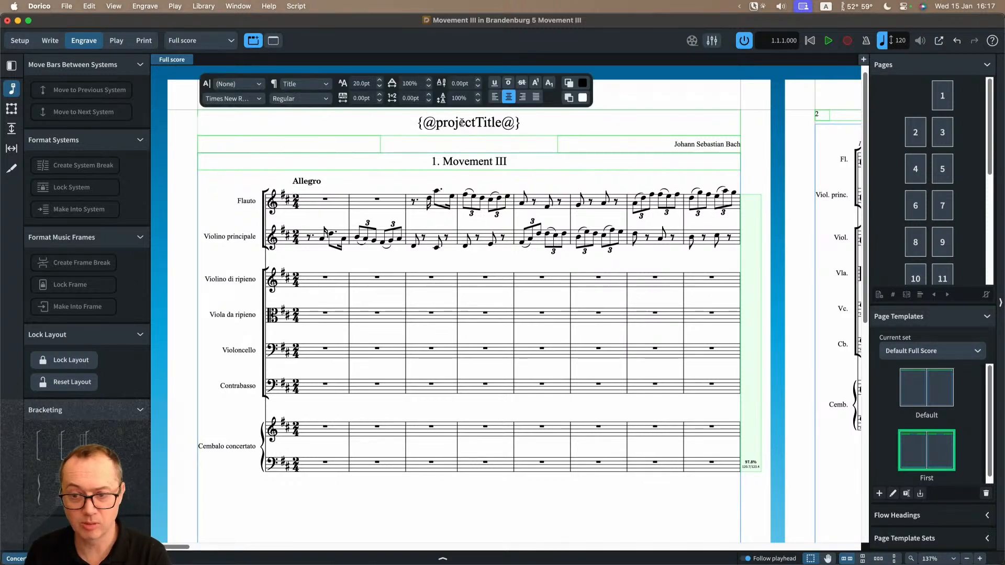
pyautogui.write('something in h')
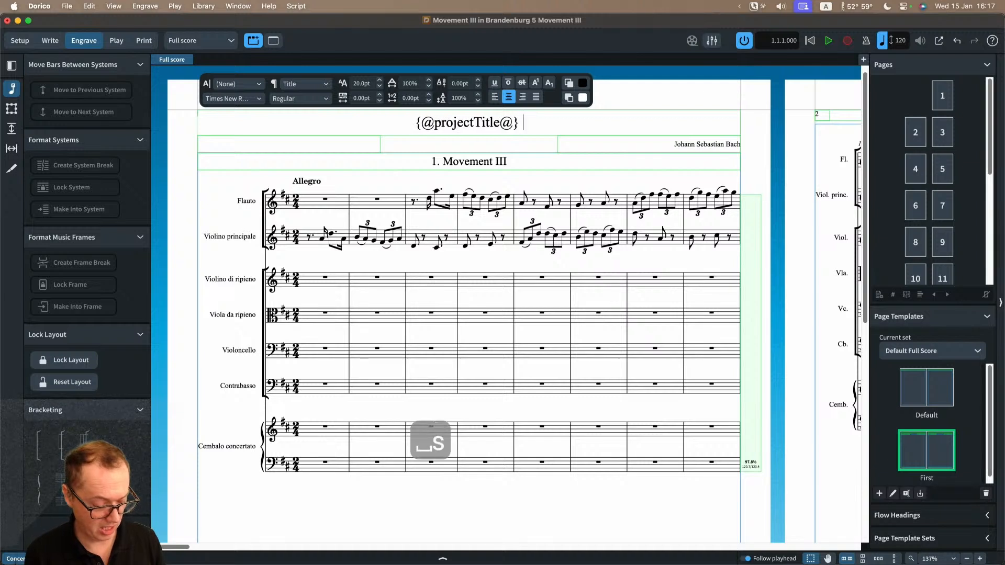
pyautogui.write('ere')
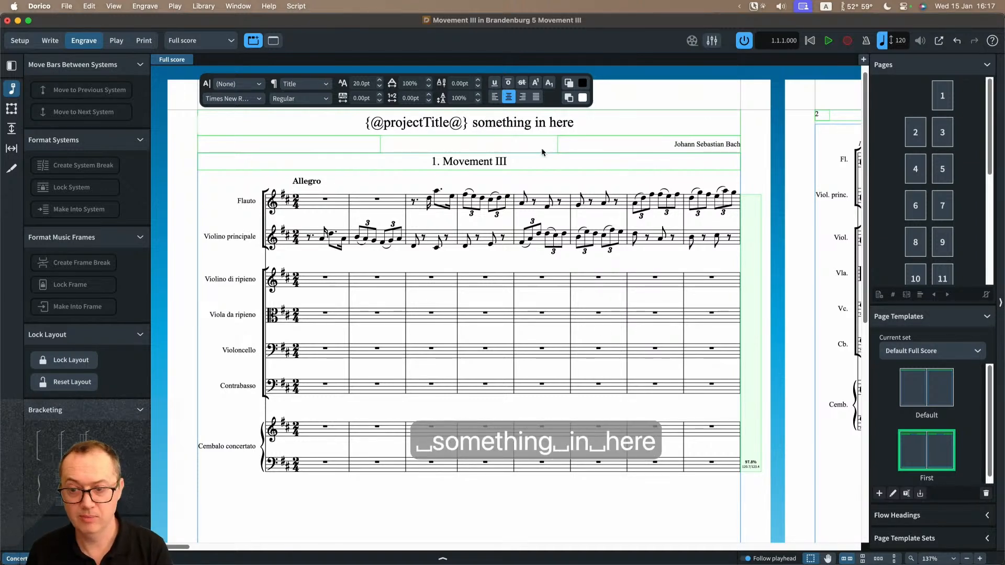
pyautogui.click(570, 175)
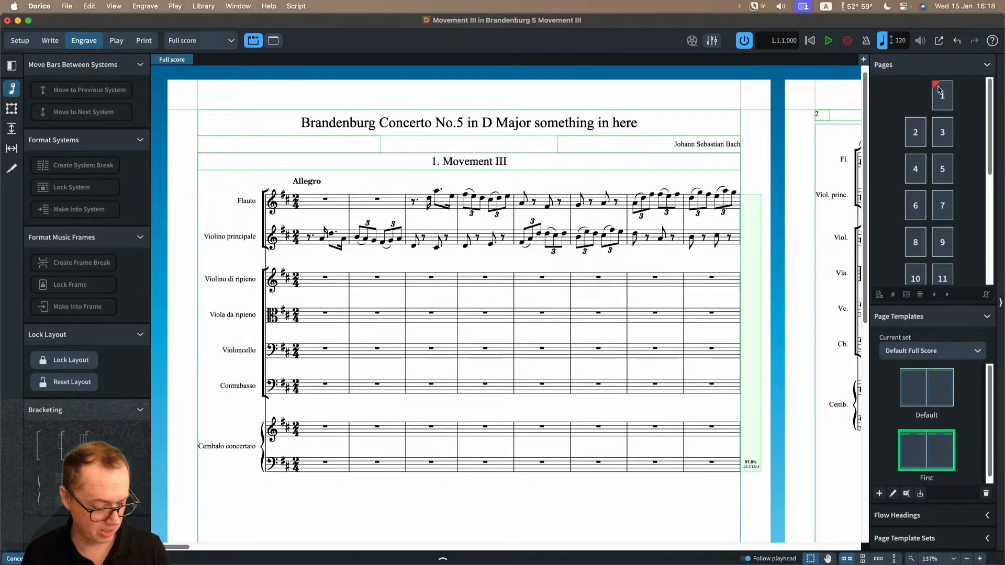
# Step: Remove the page override from page 1 of the full score
pyautogui.press('F6')
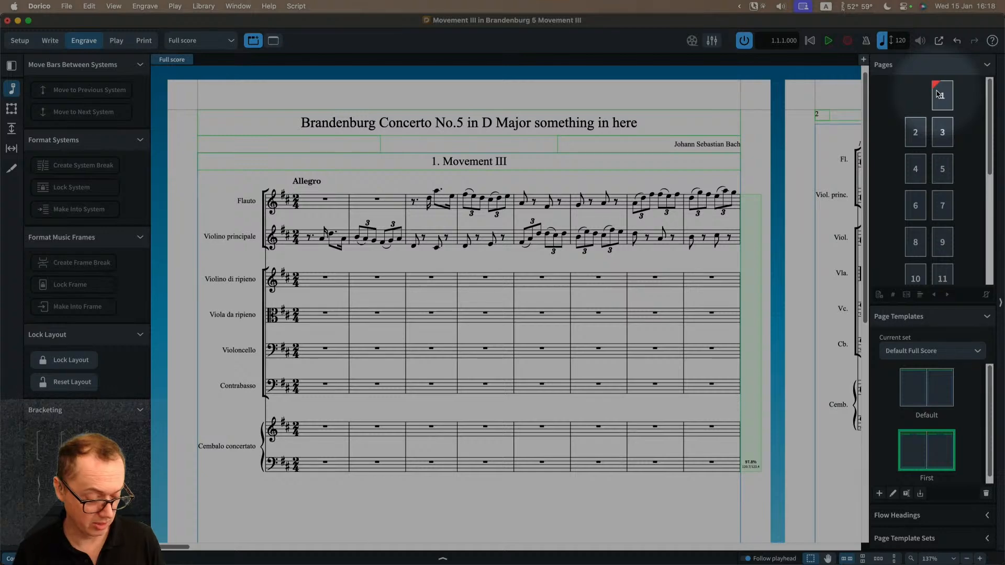
pyautogui.press('F6')
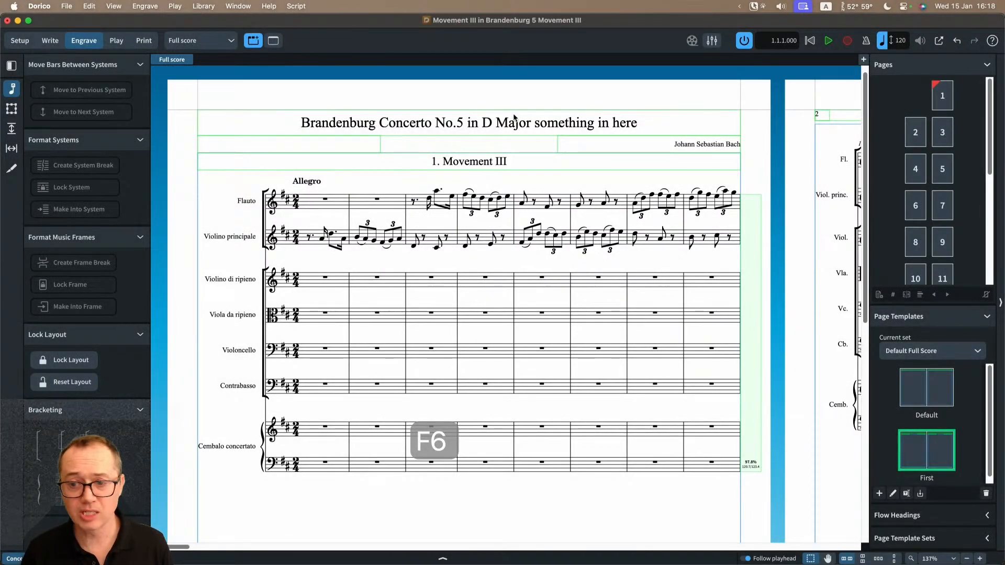
pyautogui.click(939, 100)
pyautogui.rightClick(939, 96)
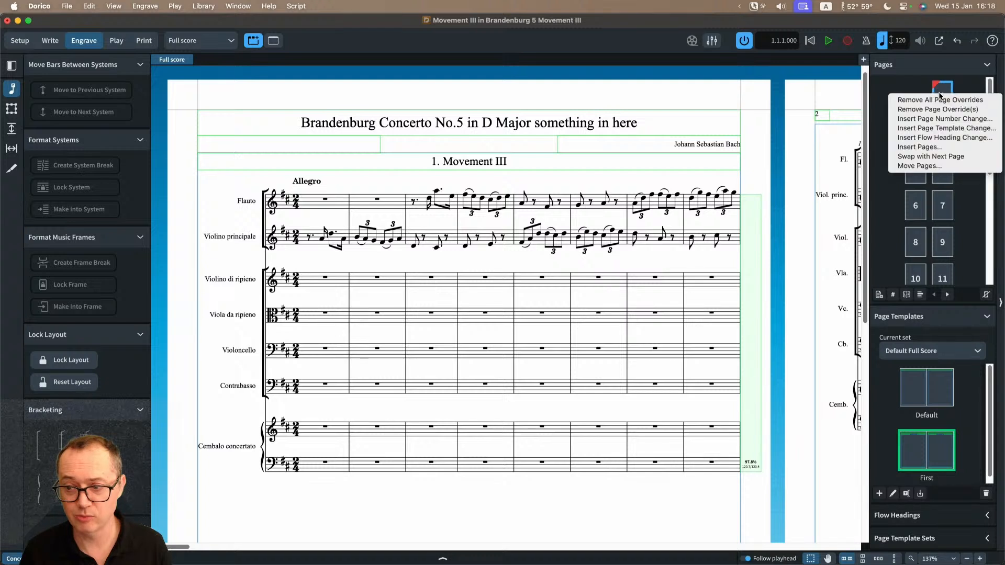
pyautogui.press('Escape')
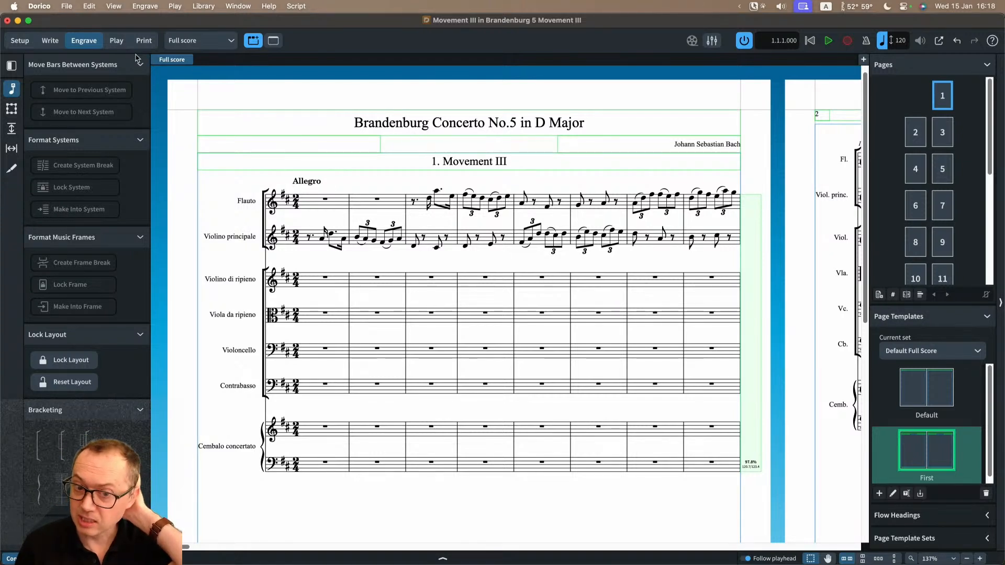
# Step: Open Project Info on the Project entry and move the dialog higher on the screen
pyautogui.click(67, 6)
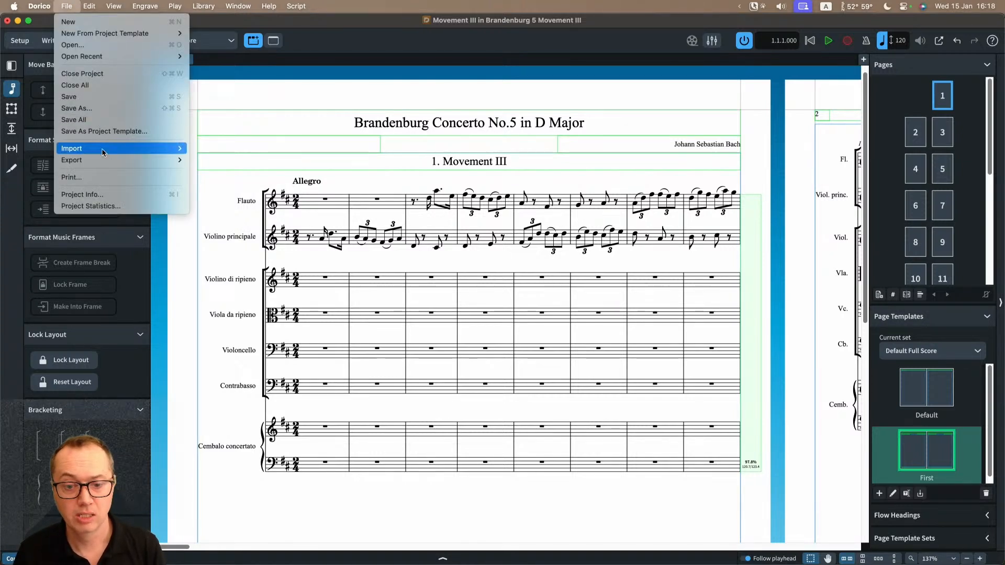
pyautogui.click(160, 197)
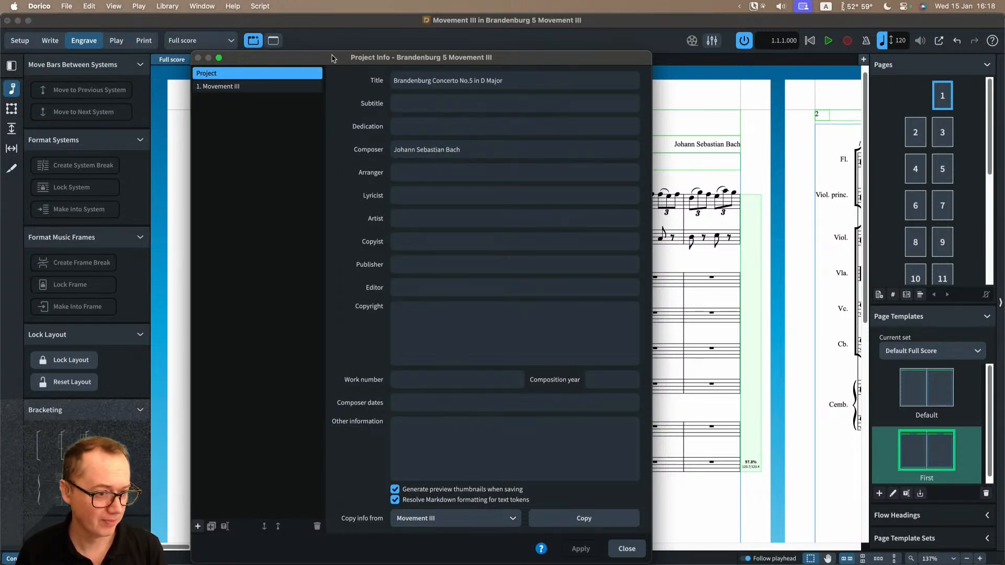
pyautogui.moveTo(331, 58); pyautogui.dragTo(335, 35)
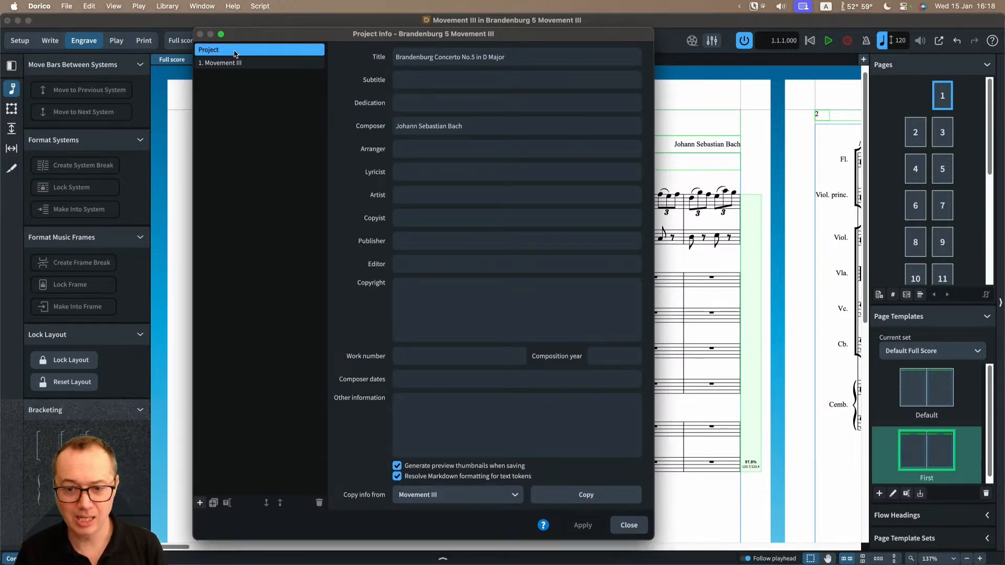
# Step: Compare the Project and Movement III entries in Project Info with the headings on page 1, and close the dialog
pyautogui.click(223, 62)
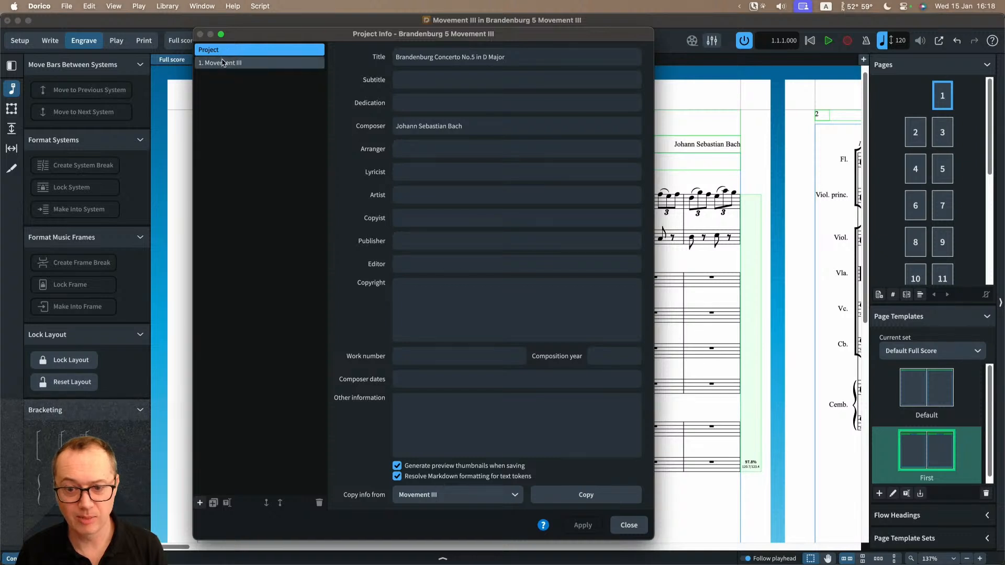
pyautogui.click(222, 53)
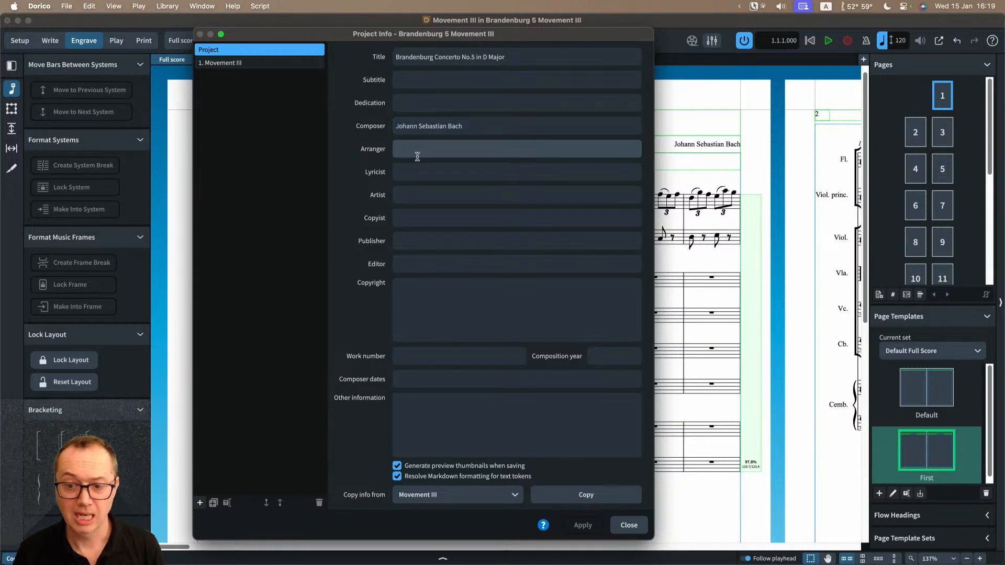
pyautogui.moveTo(323, 34); pyautogui.dragTo(370, 190)
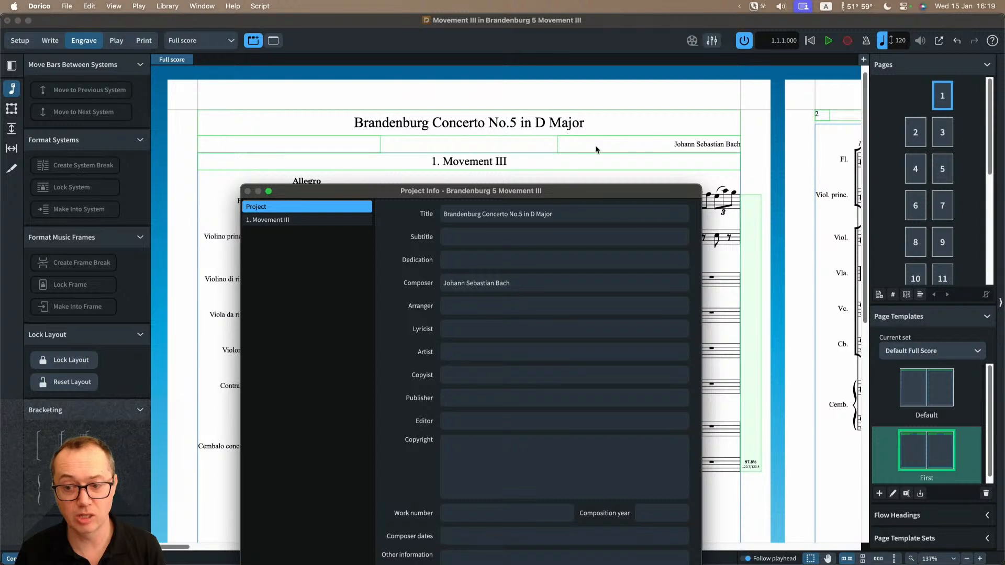
pyautogui.moveTo(566, 193); pyautogui.dragTo(586, 67)
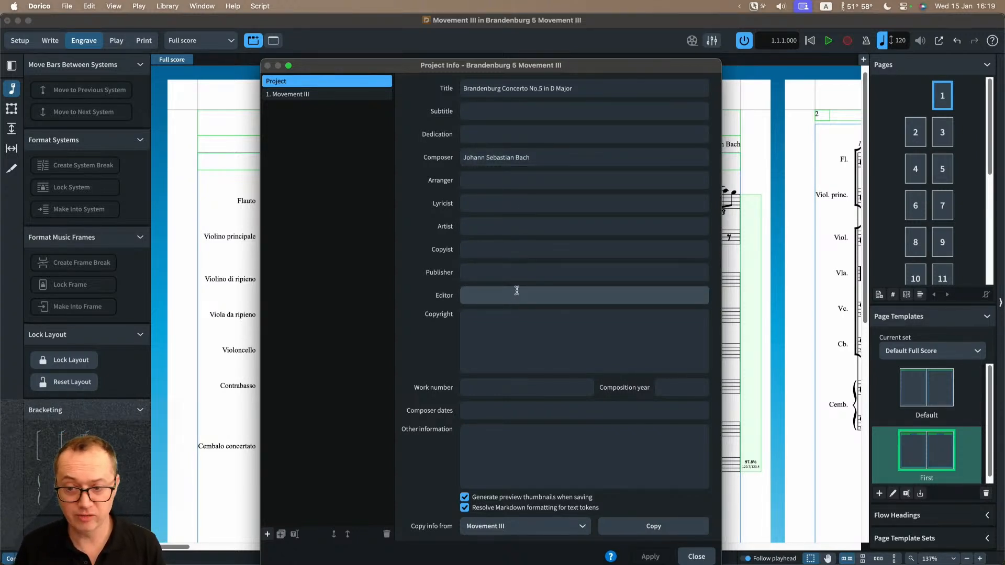
pyautogui.click(315, 95)
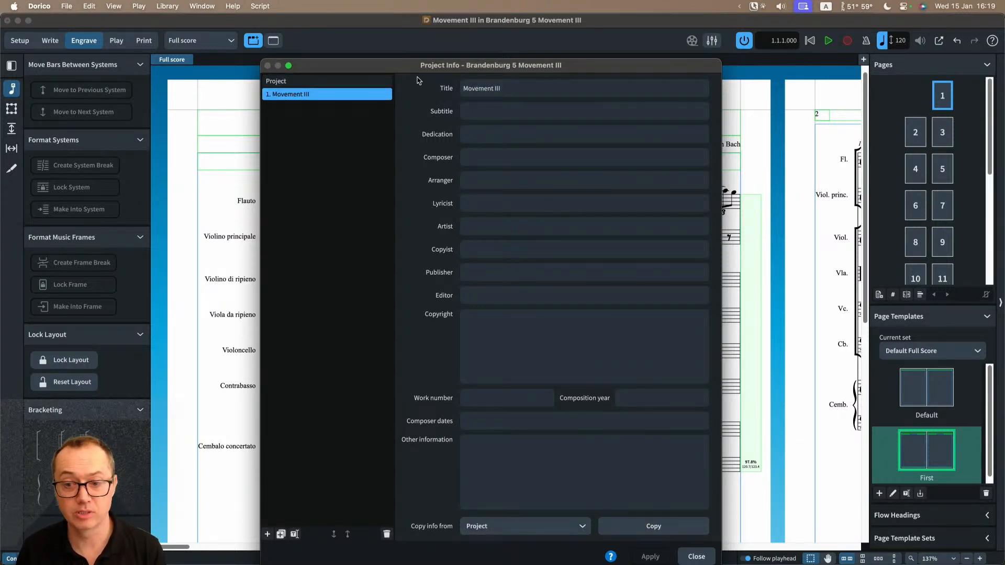
pyautogui.moveTo(409, 67); pyautogui.dragTo(427, 51)
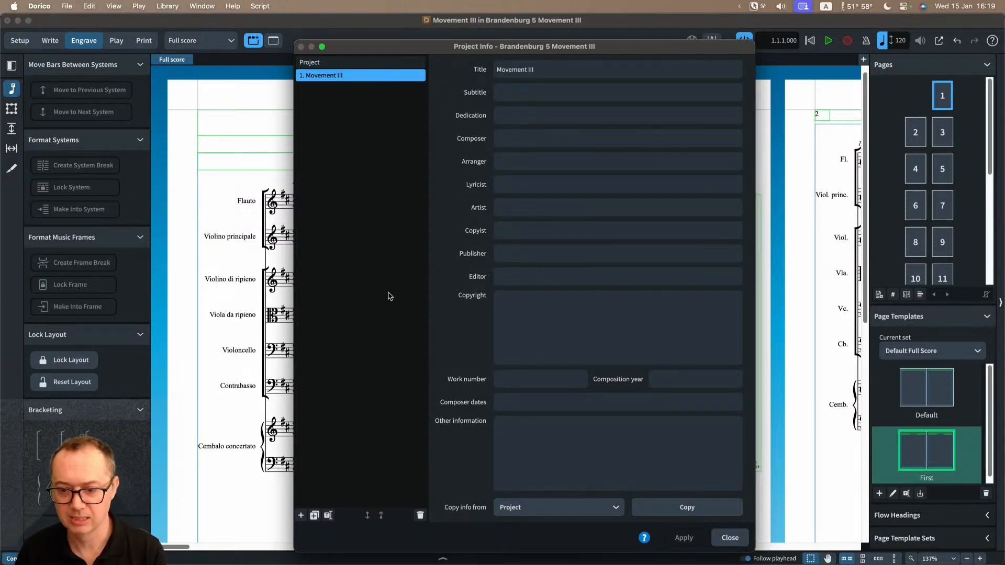
pyautogui.click(347, 62)
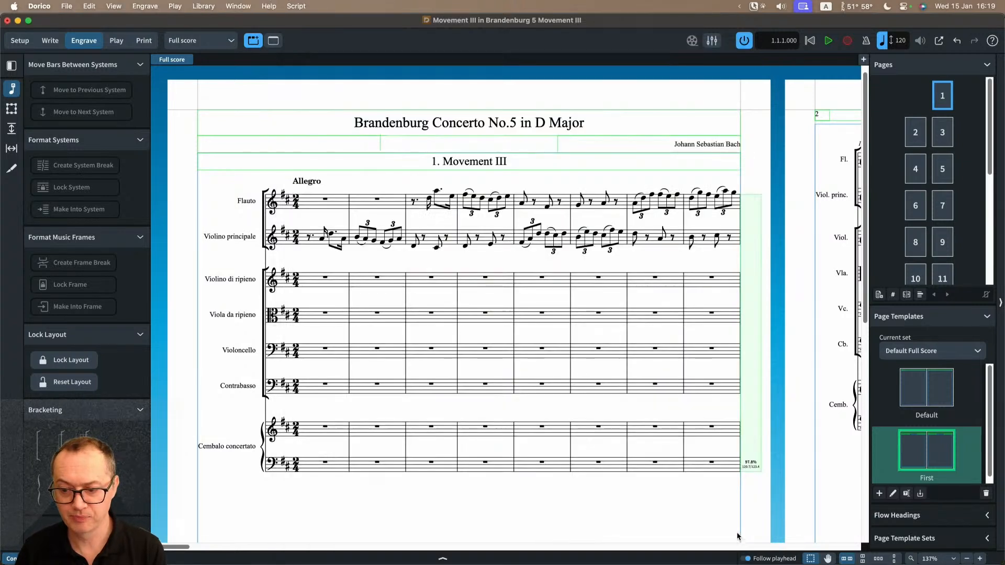
pyautogui.click(738, 537)
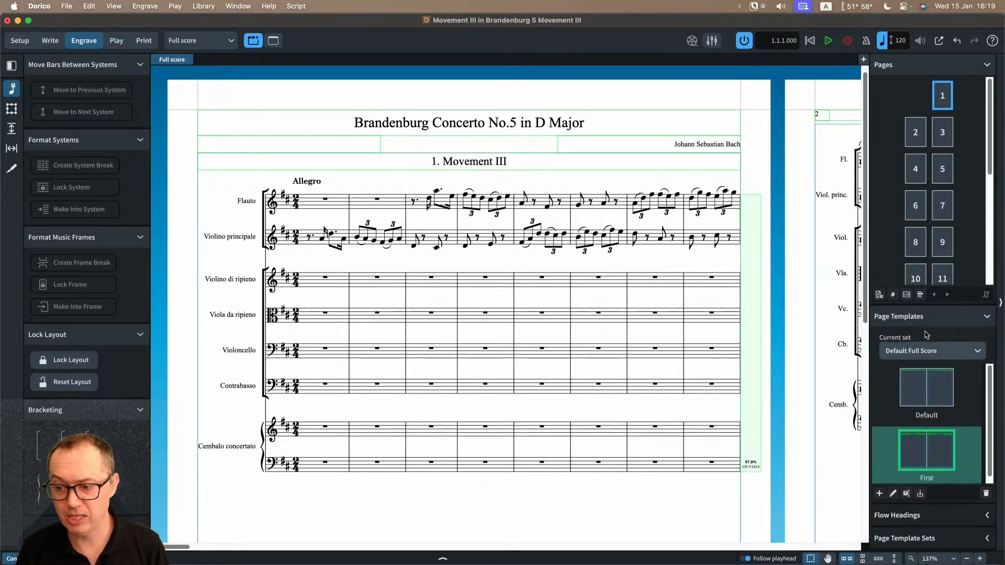
# Step: Check which page template is used by pages 2, 3, 6, 7, 8 and 9 of the full score
pyautogui.click(924, 135)
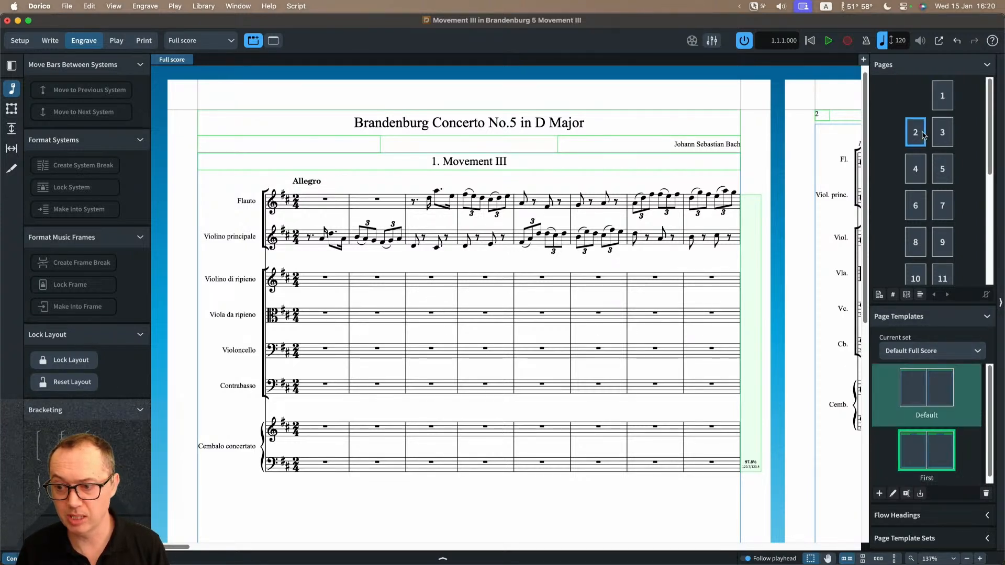
pyautogui.click(938, 135)
pyautogui.click(917, 139)
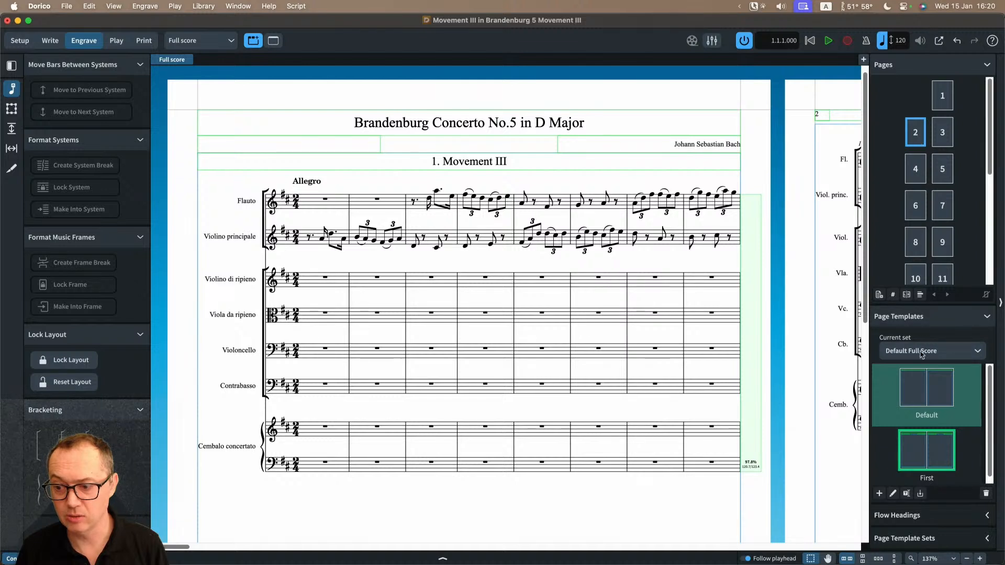
pyautogui.click(920, 206)
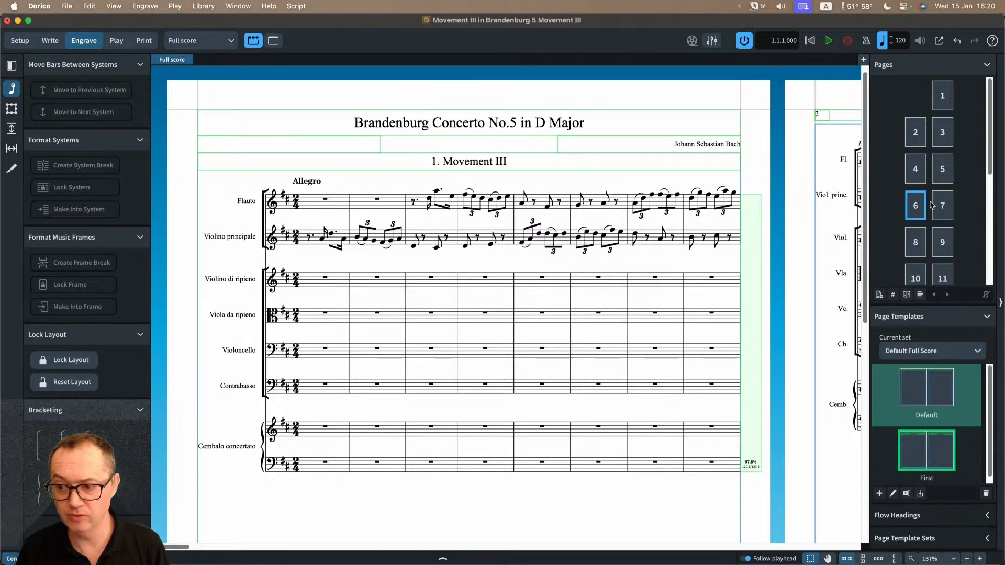
pyautogui.click(939, 202)
pyautogui.click(937, 242)
pyautogui.click(922, 246)
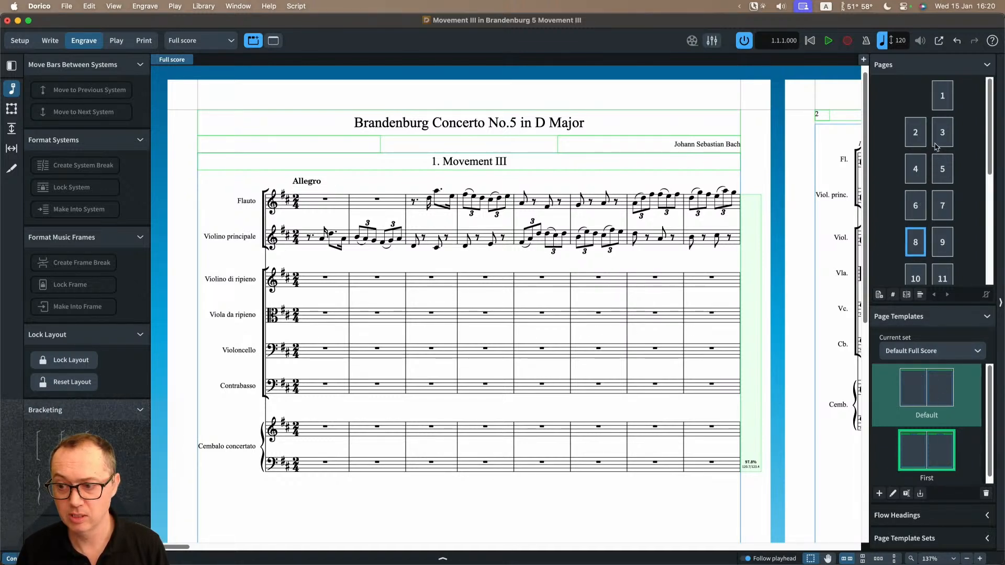
# Step: Open the First page template for editing and examine its text tokens from the title down to the copyright footer
pyautogui.click(928, 442)
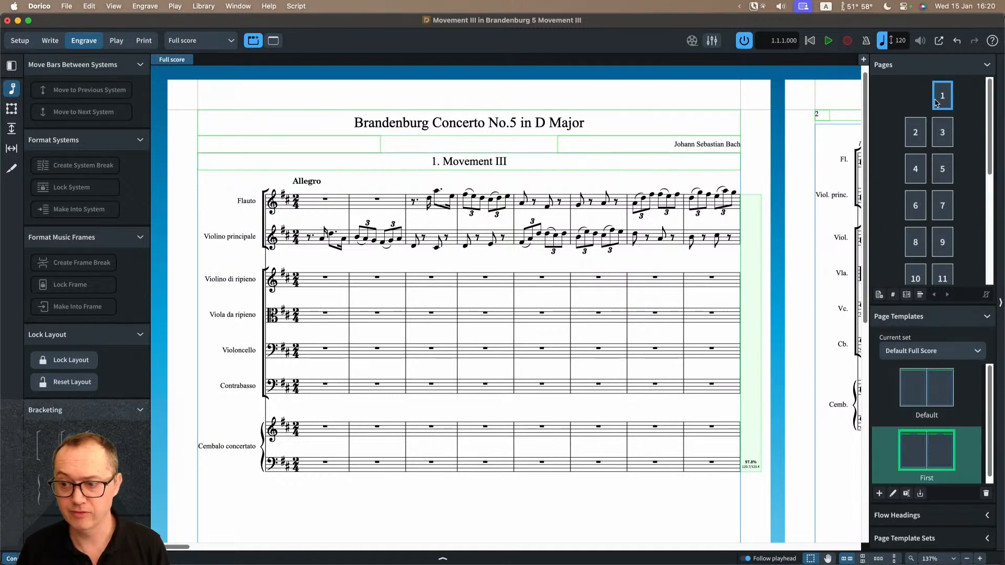
pyautogui.doubleClick(917, 454)
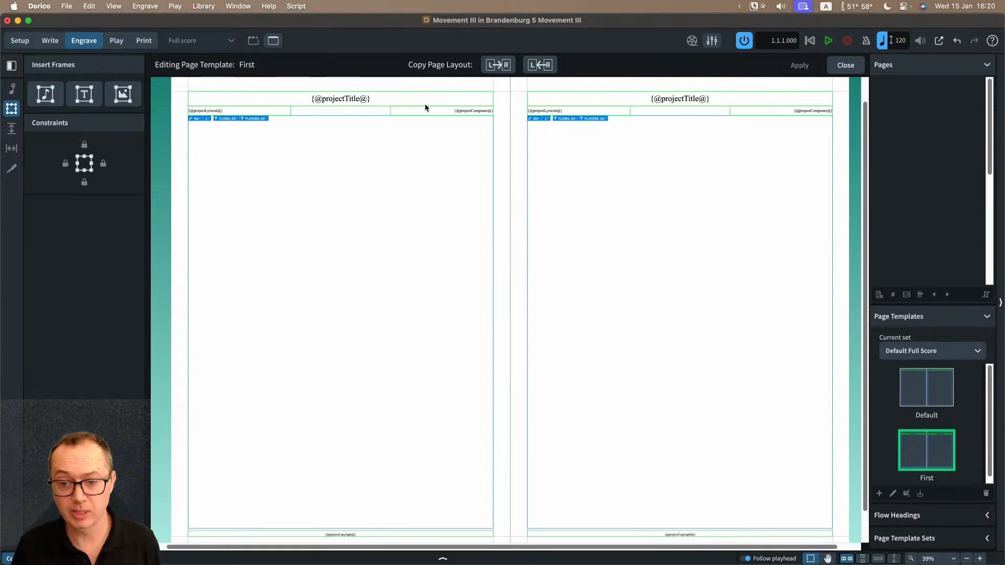
pyautogui.press('z')
pyautogui.press('z')
pyautogui.hscroll(-6, 425, 107)
pyautogui.scroll(4, 425, 107)
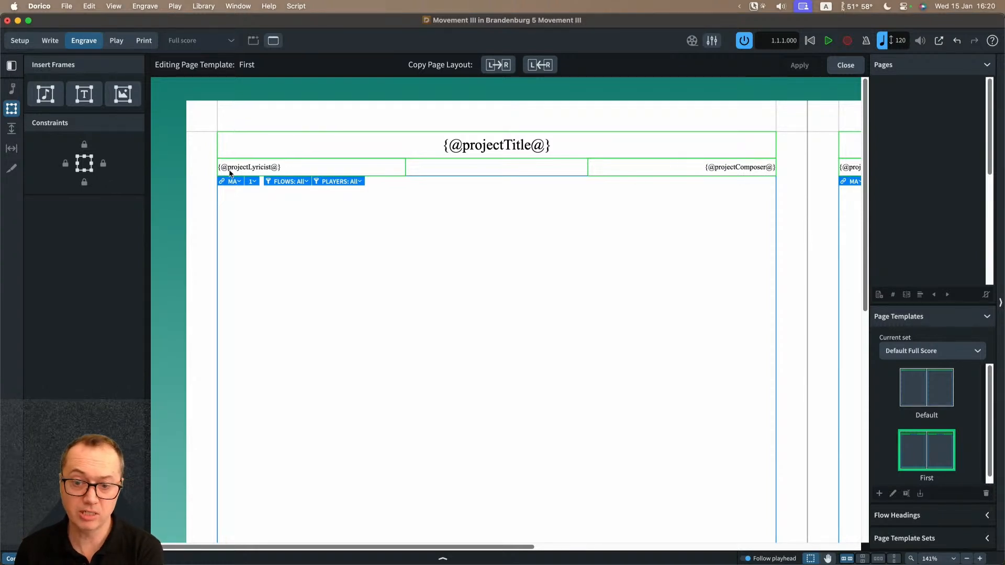
pyautogui.scroll(-10, 485, 341)
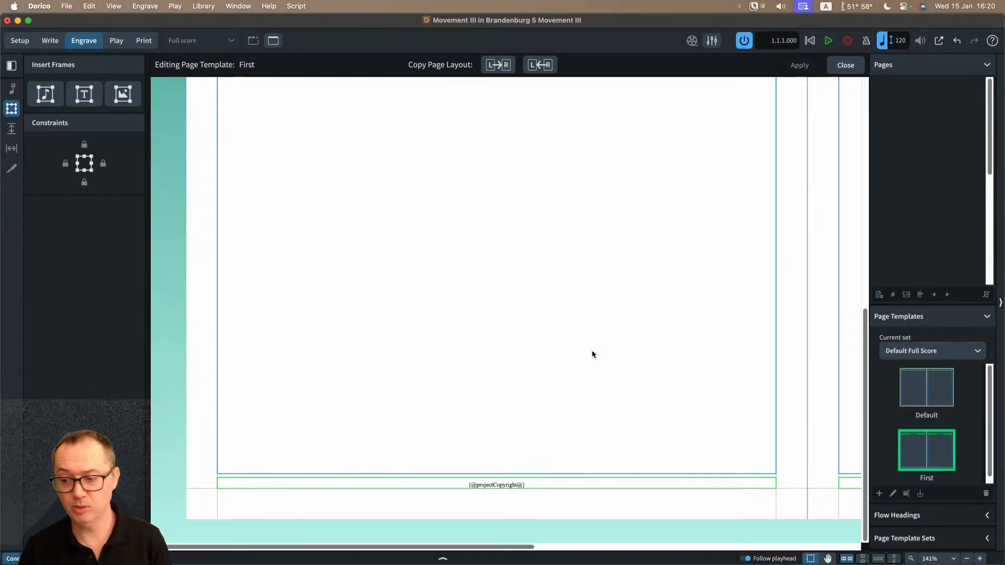
pyautogui.scroll(3, 561, 360)
pyautogui.scroll(3, 560, 360)
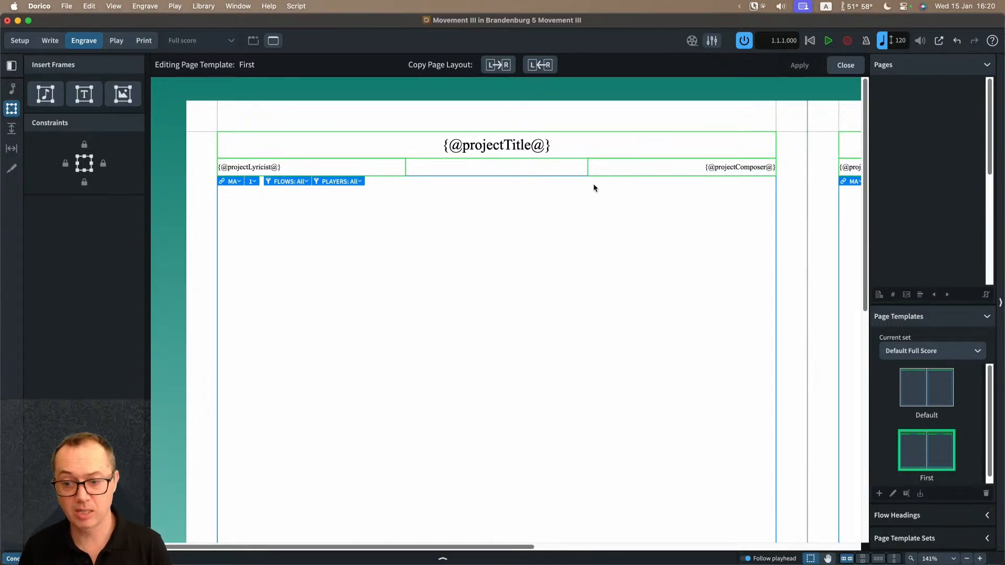
# Step: Add a text frame below the project title on the First template's left page and insert the project Subtitle token
pyautogui.click(84, 95)
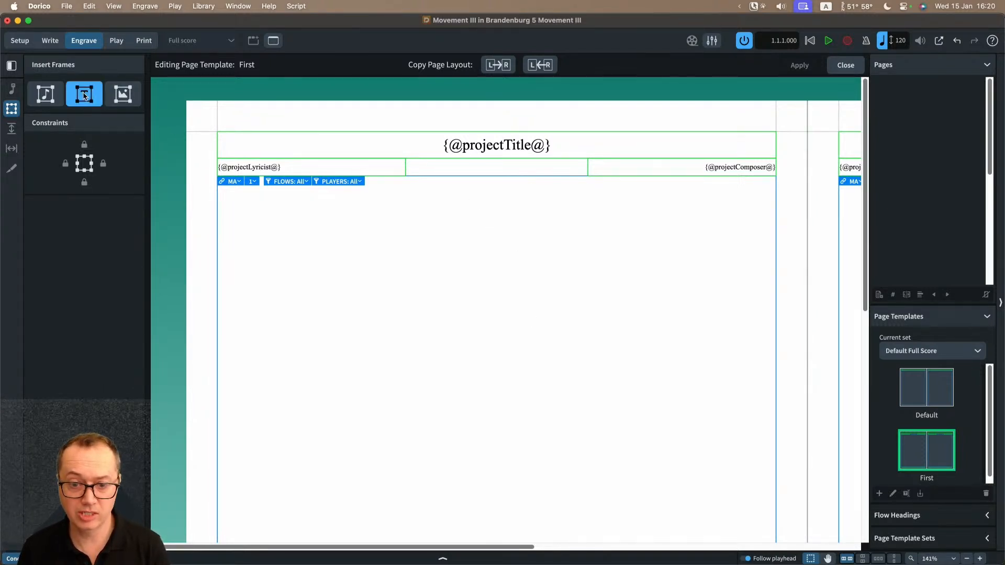
pyautogui.moveTo(399, 165)
pyautogui.mouseDown()
pyautogui.moveTo(479, 186)
pyautogui.moveTo(593, 187)
pyautogui.moveTo(579, 189)
pyautogui.mouseUp()
pyautogui.doubleClick(562, 181)
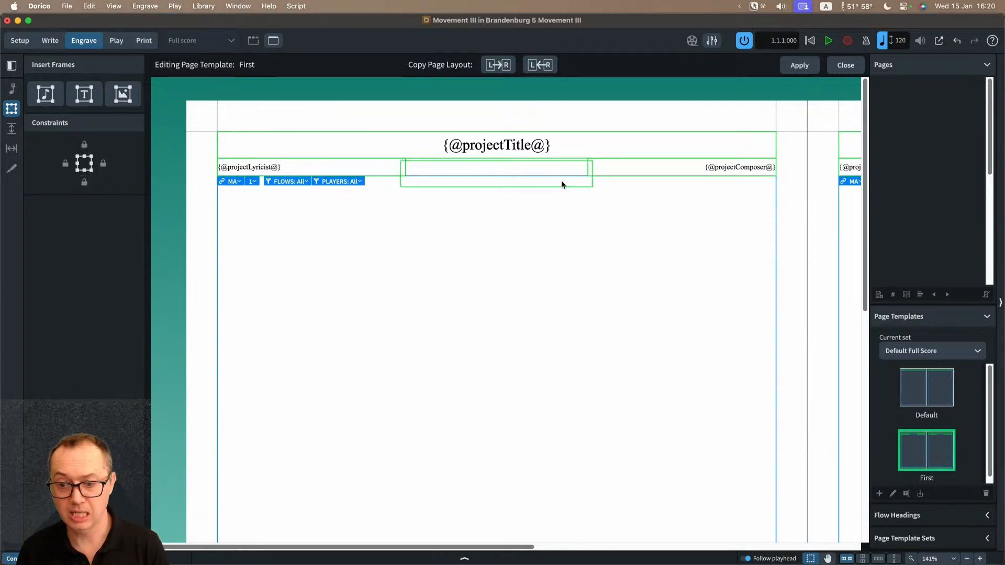
pyautogui.rightClick(424, 182)
pyautogui.moveTo(446, 189)
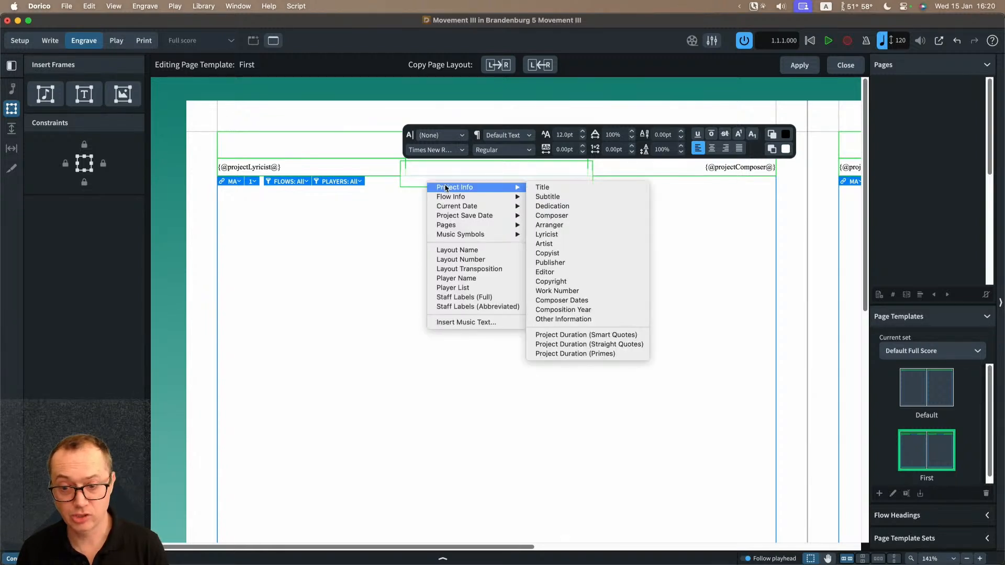
pyautogui.click(566, 197)
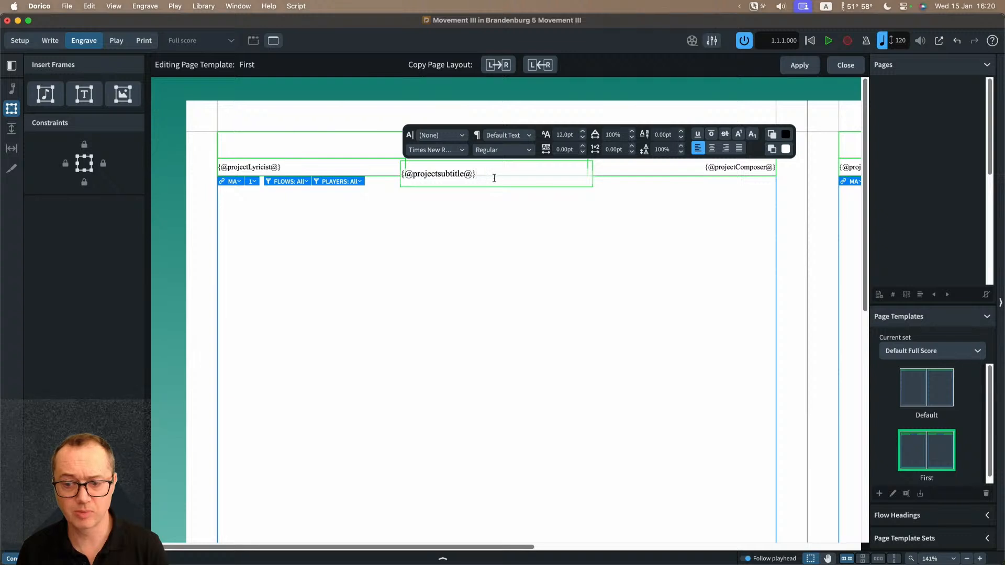
# Step: Review the paragraph styles available for the subtitle token and the Default Text settings in Paragraph Styles, leaving everything unchanged
pyautogui.moveTo(488, 178); pyautogui.dragTo(403, 175)
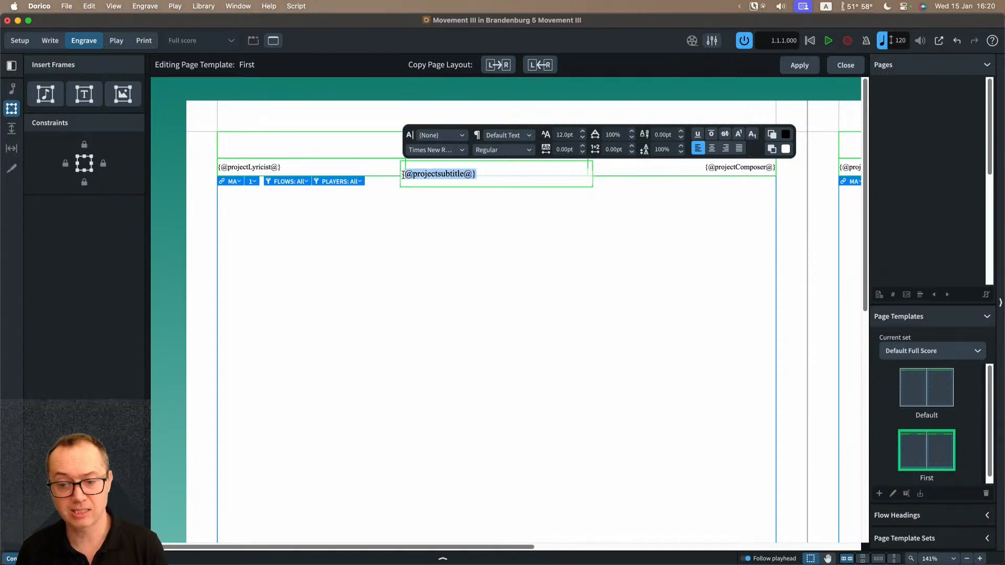
pyautogui.click(511, 137)
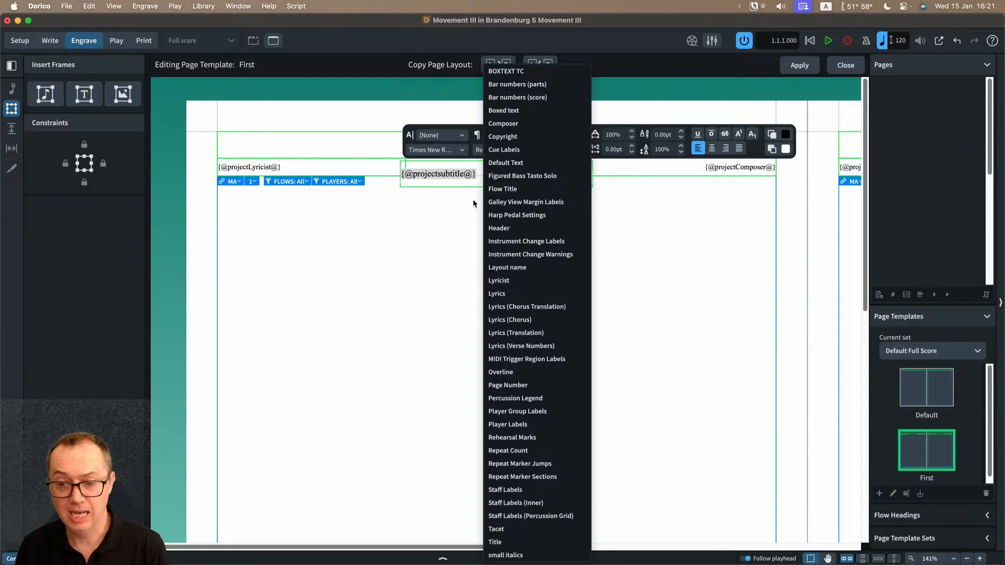
pyautogui.click(451, 206)
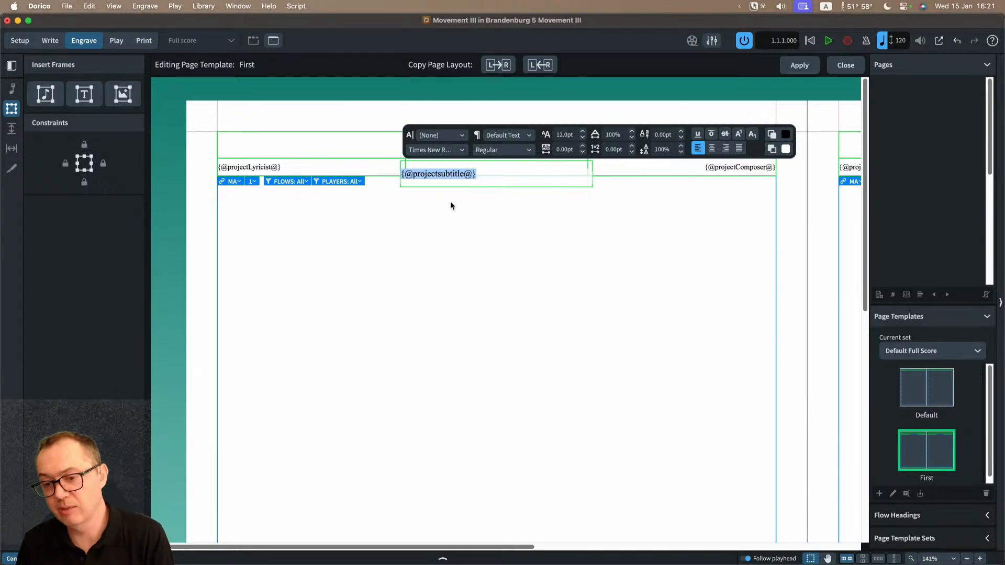
pyautogui.click(446, 212)
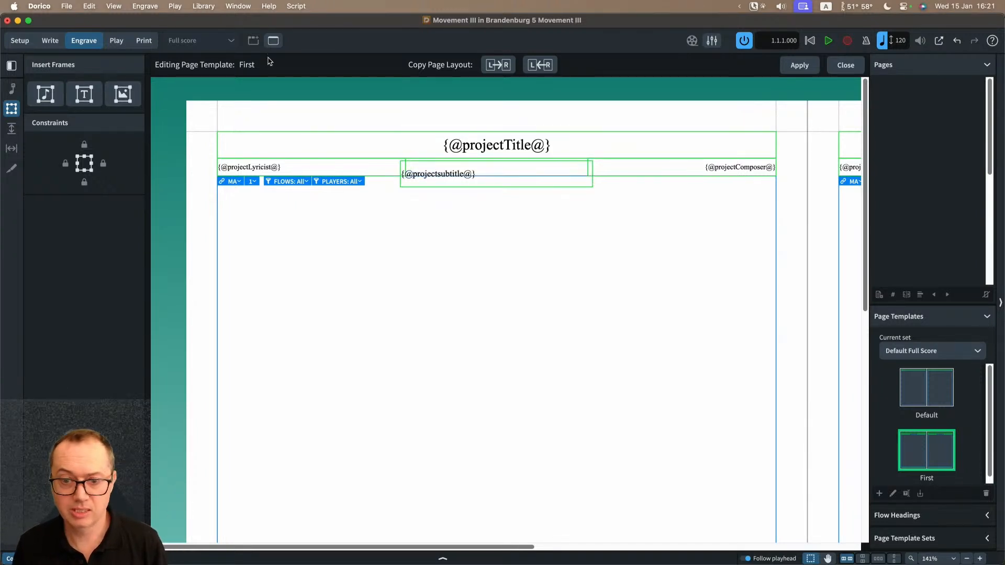
pyautogui.click(203, 6)
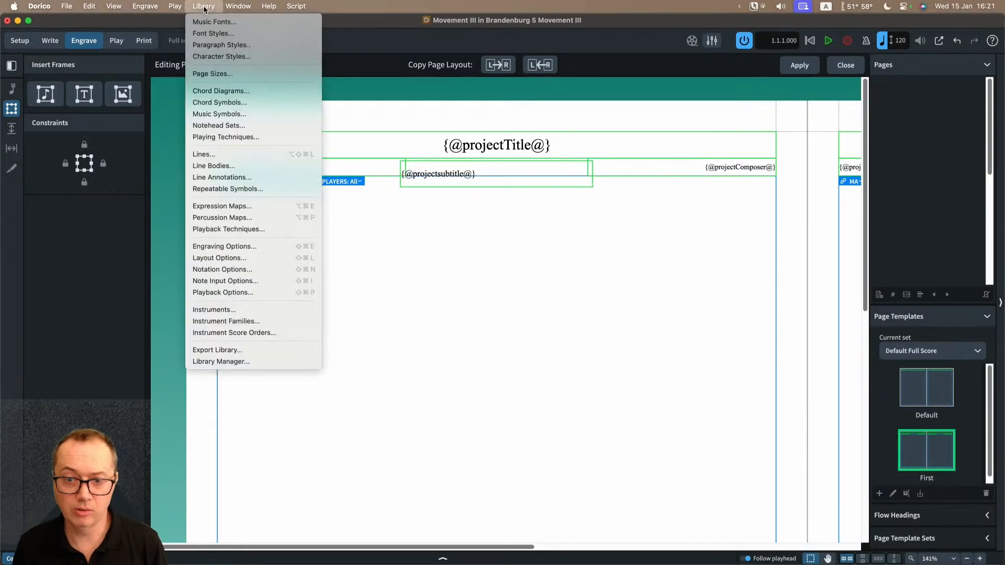
pyautogui.click(216, 45)
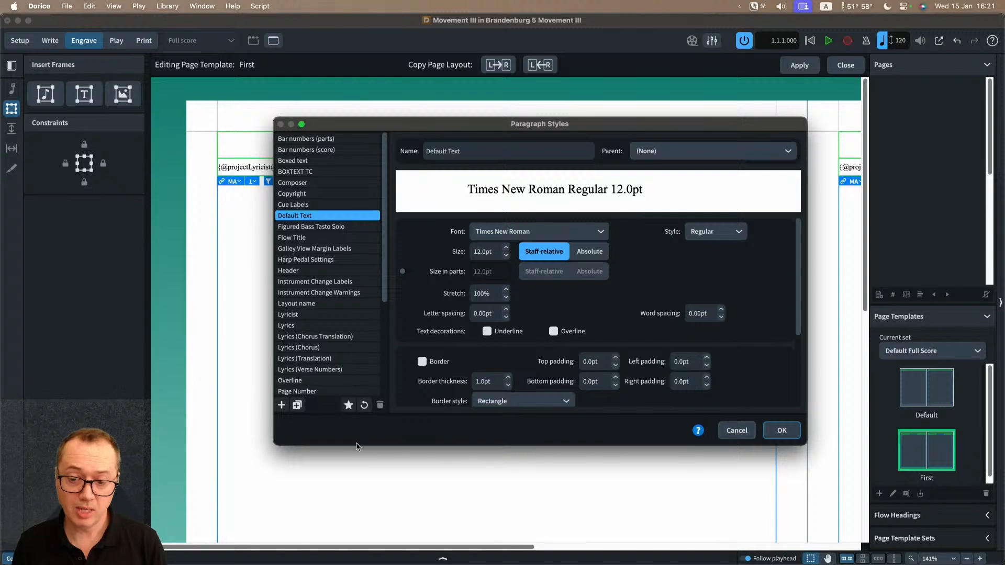
pyautogui.click(741, 434)
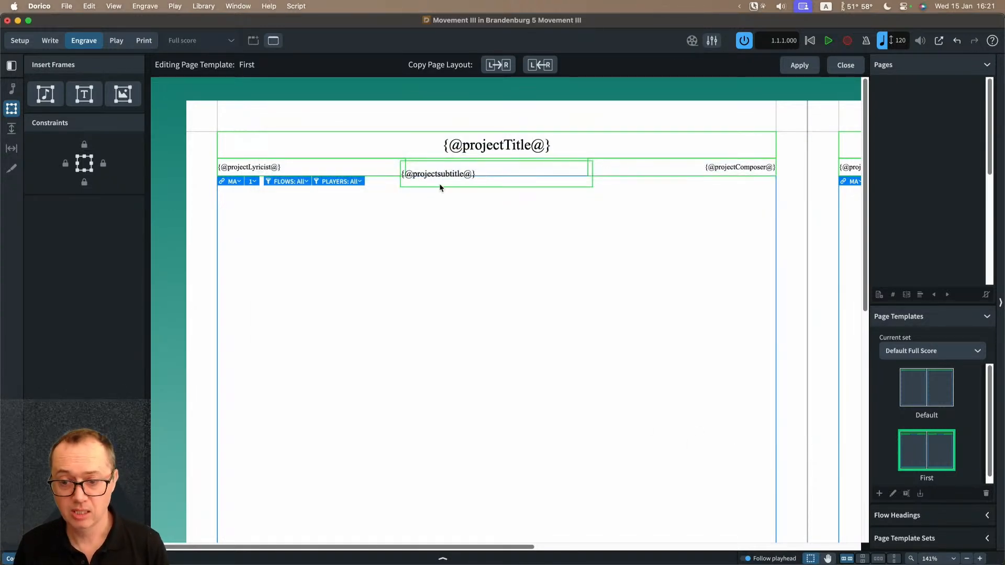
# Step: Set the project subtitle token's font size to 14 pt and centre it in its frame
pyautogui.doubleClick(459, 177)
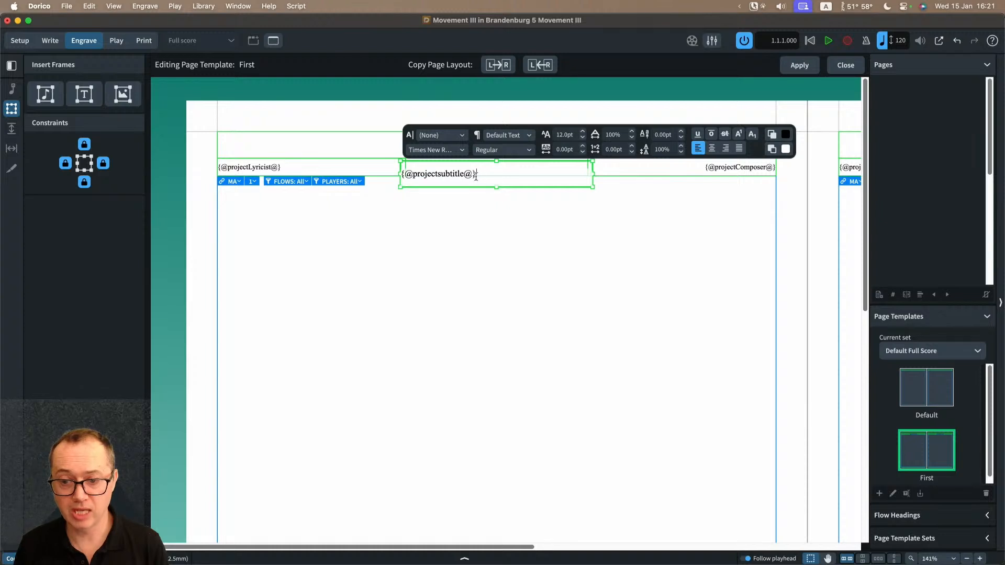
pyautogui.moveTo(475, 176); pyautogui.dragTo(400, 175)
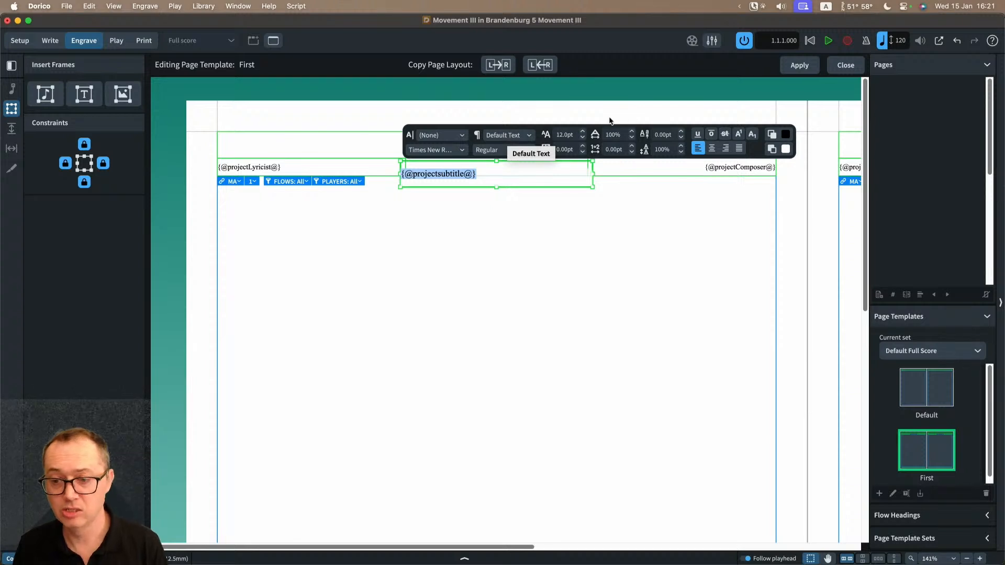
pyautogui.click(583, 132)
pyautogui.click(583, 132)
pyautogui.click(583, 132)
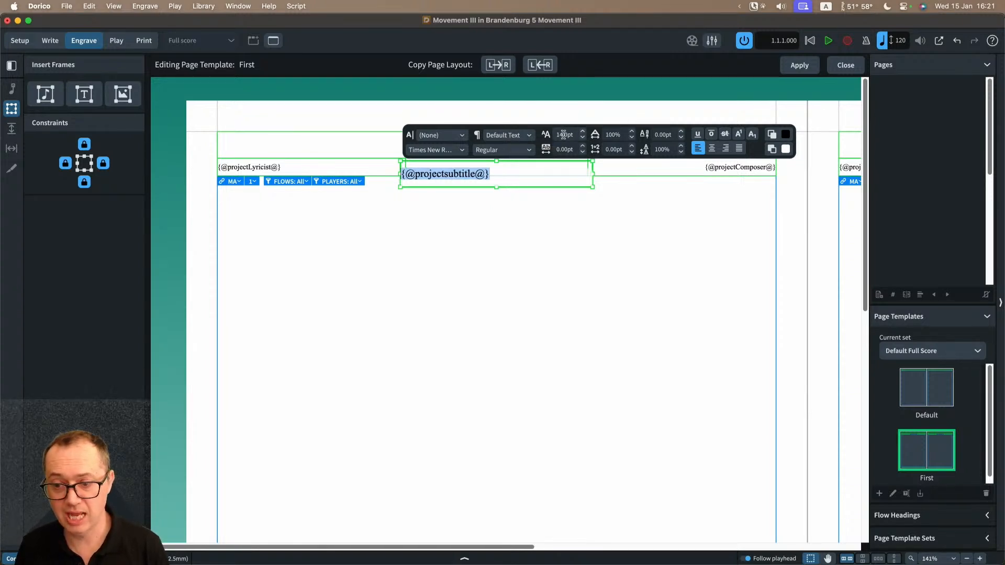
pyautogui.click(712, 149)
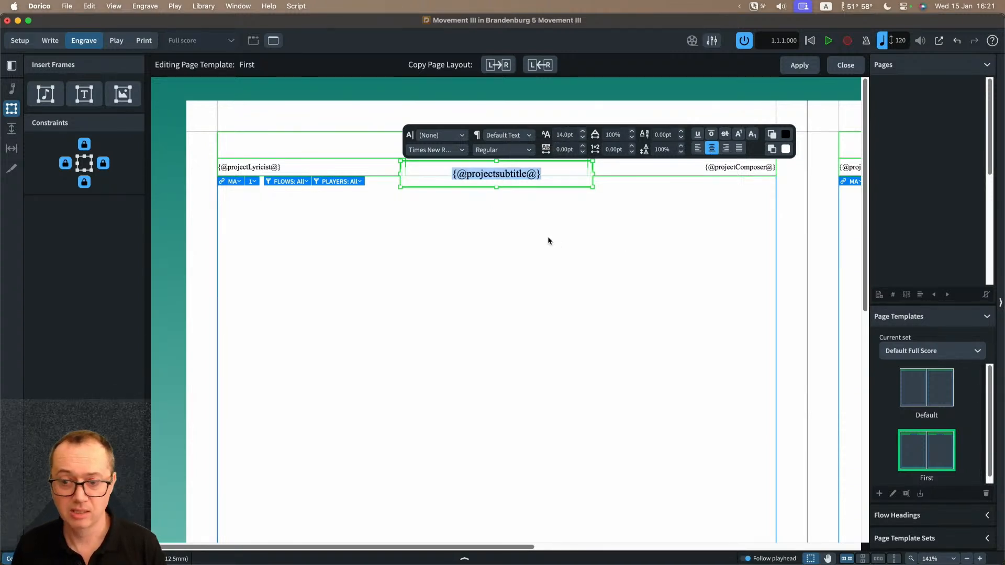
pyautogui.press('Escape')
pyautogui.press('Escape')
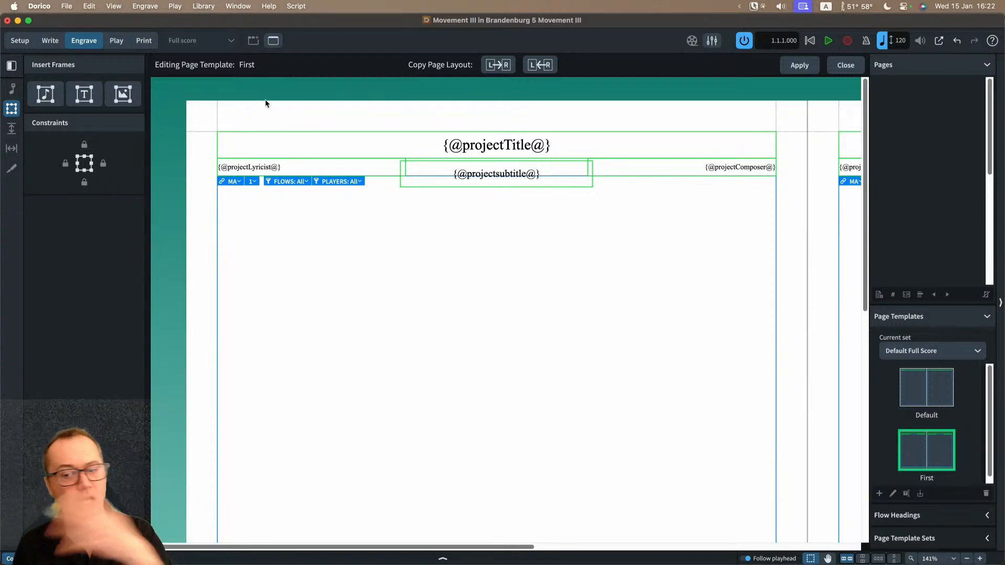
# Step: Extend the project subtitle frame downwards to make it about 17 mm high
pyautogui.click(551, 186)
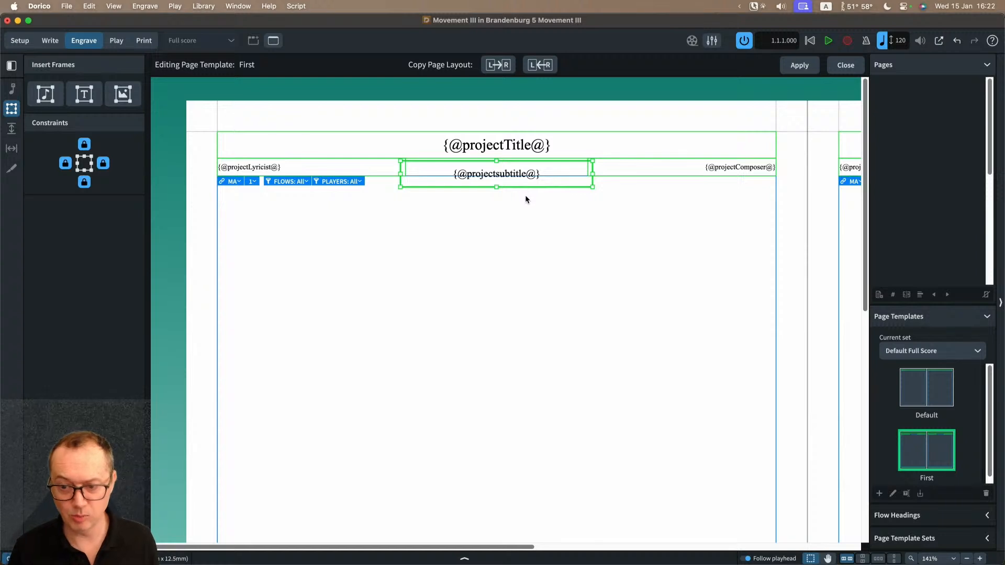
pyautogui.hscroll(3, 526, 197)
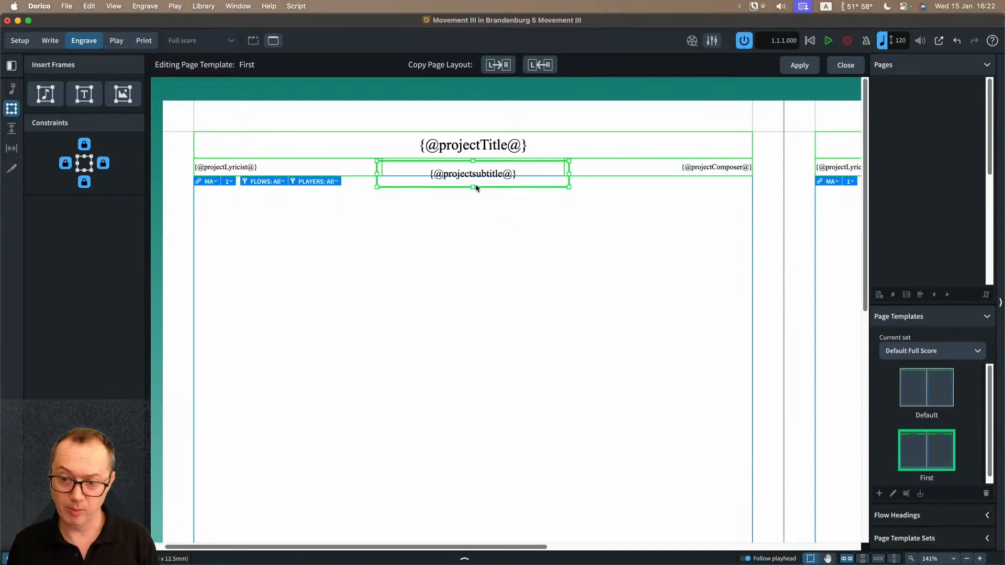
pyautogui.moveTo(473, 190); pyautogui.dragTo(472, 197)
pyautogui.moveTo(569, 197)
pyautogui.mouseDown()
pyautogui.moveTo(583, 204)
pyautogui.moveTo(566, 196)
pyautogui.mouseUp()
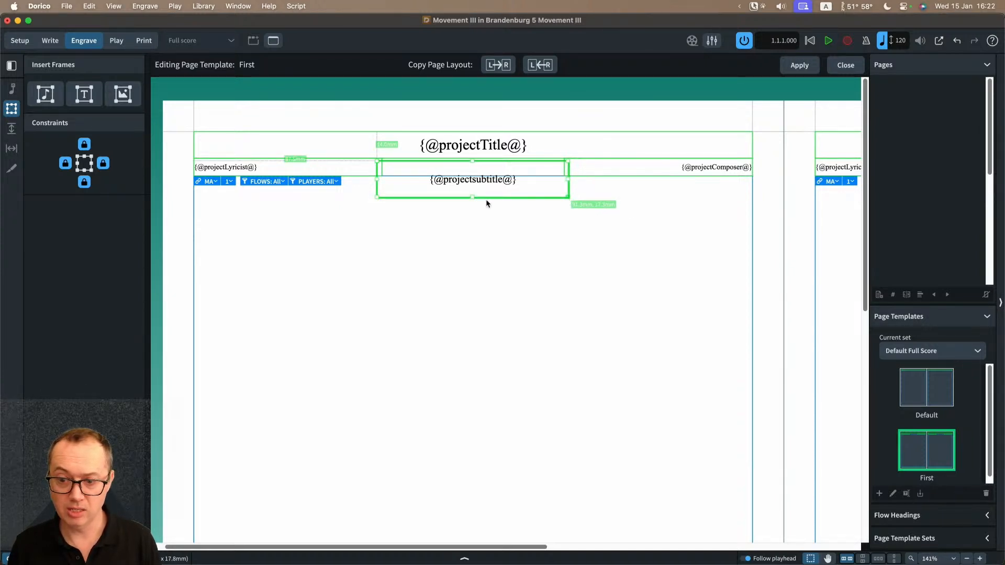
# Step: Nudge the subtitle frame's bottom edge in small and larger increments until the frame is 16.2 mm high
pyautogui.press('Left')
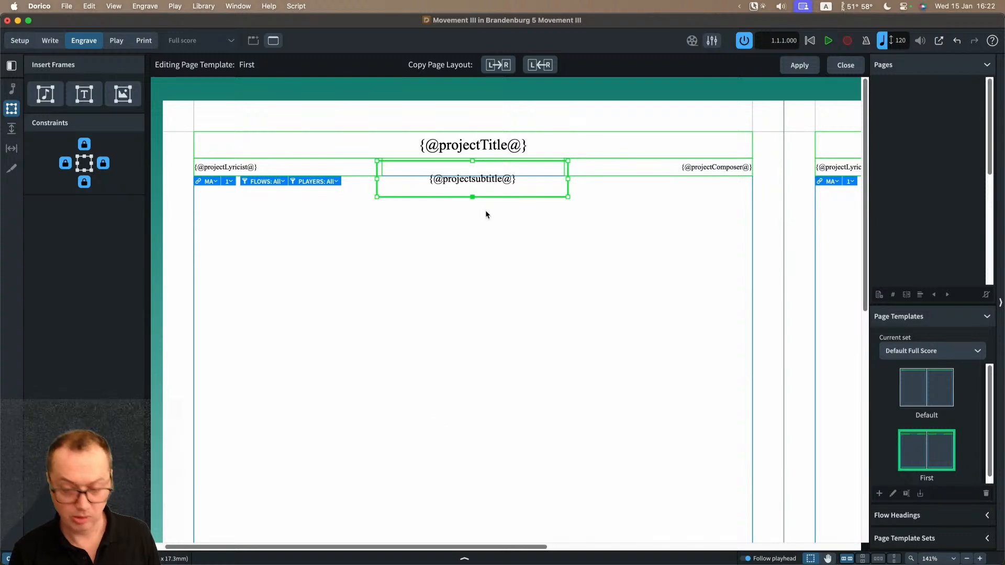
pyautogui.hotkey('alt', 'Down')
pyautogui.hotkey('alt', 'Down')
pyautogui.hotkey('alt', 'Down')
pyautogui.hotkey('alt', 'Down')
pyautogui.hotkey('alt', 'Down')
pyautogui.hotkey('alt', 'Down')
pyautogui.hotkey('alt', 'Down')
pyautogui.hotkey('alt', 'Down')
pyautogui.hotkey('alt', 'Down')
pyautogui.hotkey('alt', 'Down')
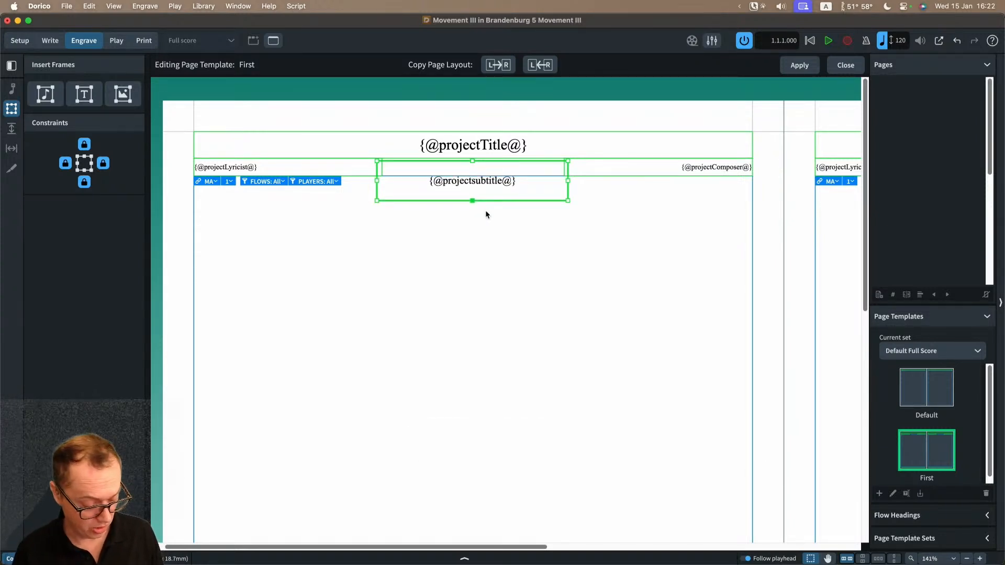
pyautogui.press('alt+super+Down')
pyautogui.press('alt+super+Down')
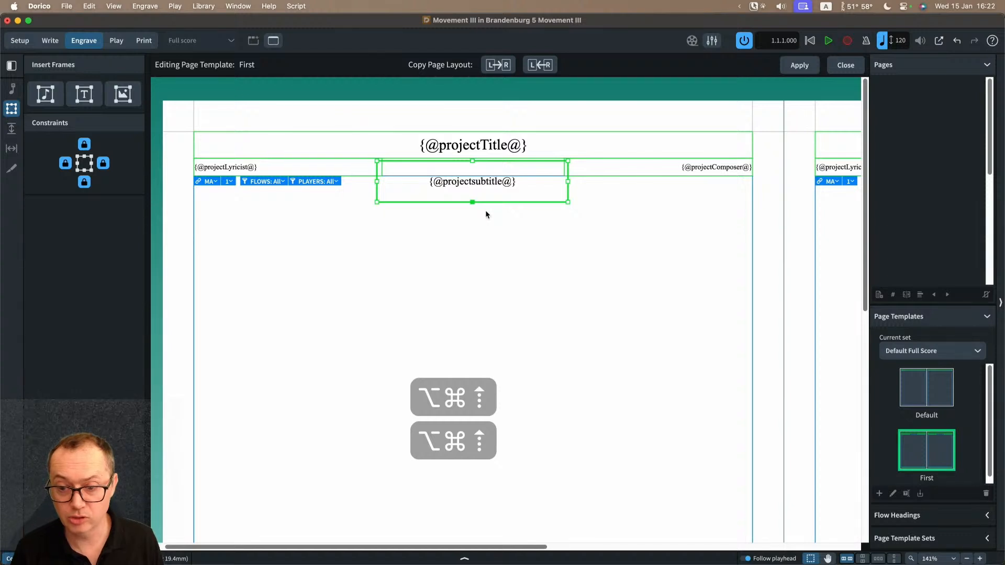
pyautogui.press('alt+super+Down')
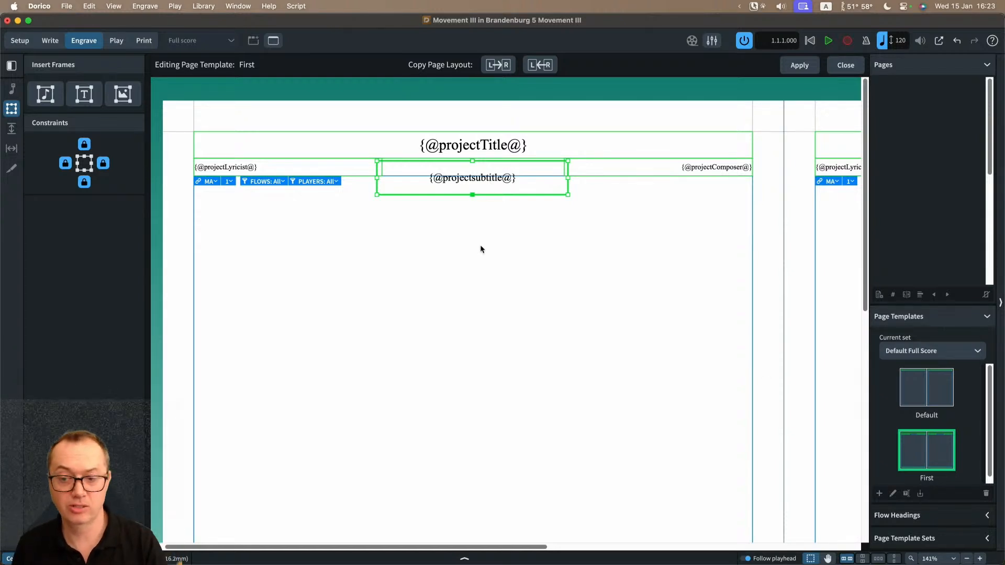
# Step: Set the subtitle frame's vertical text alignment to Bottom, and unlock and relock its bottom constraint
pyautogui.click(464, 558)
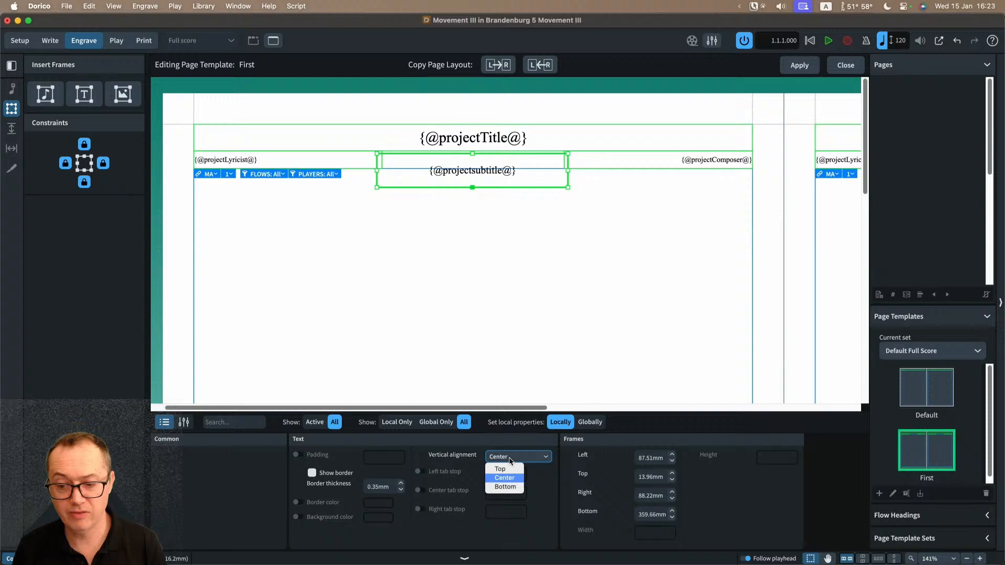
pyautogui.click(505, 486)
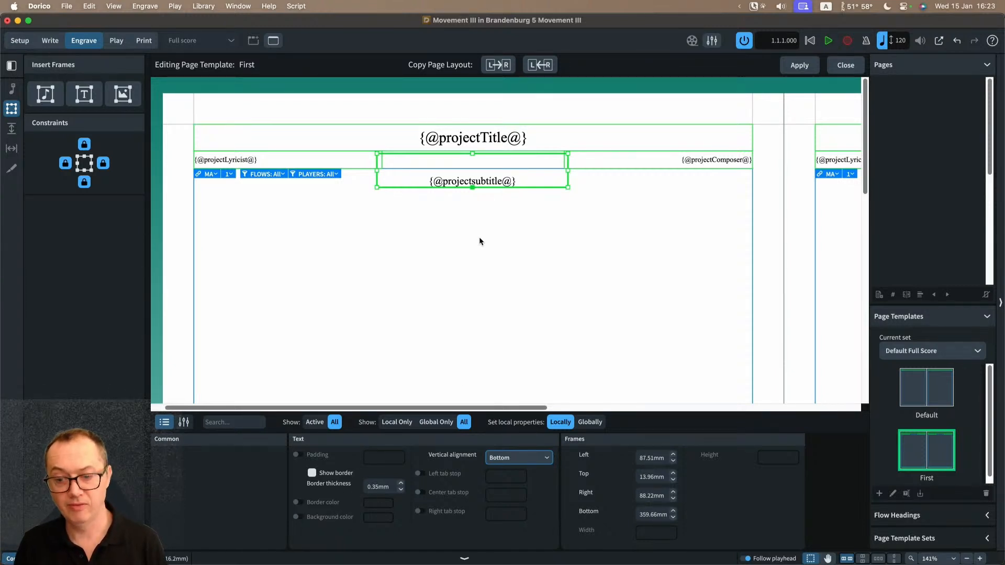
pyautogui.click(84, 183)
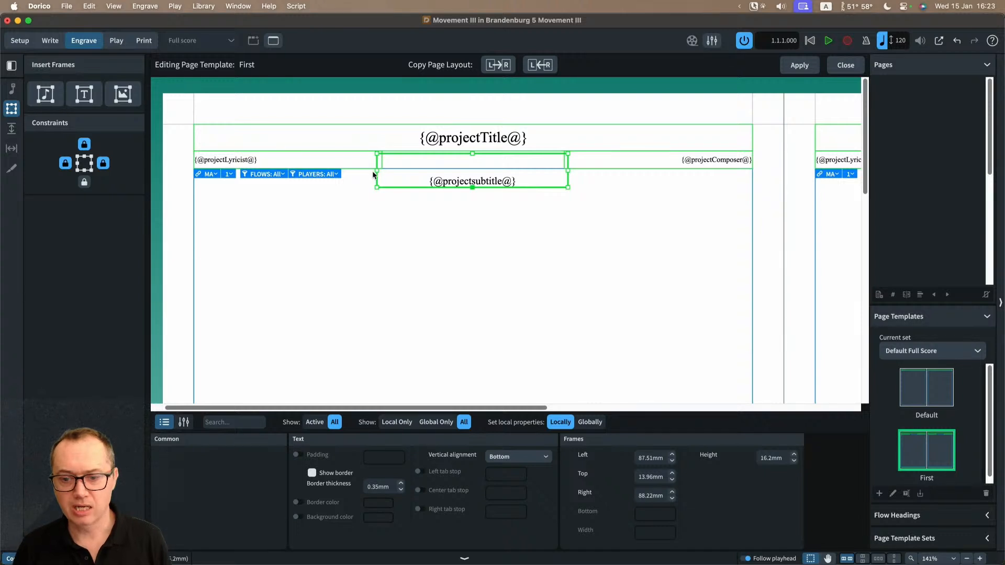
pyautogui.click(86, 184)
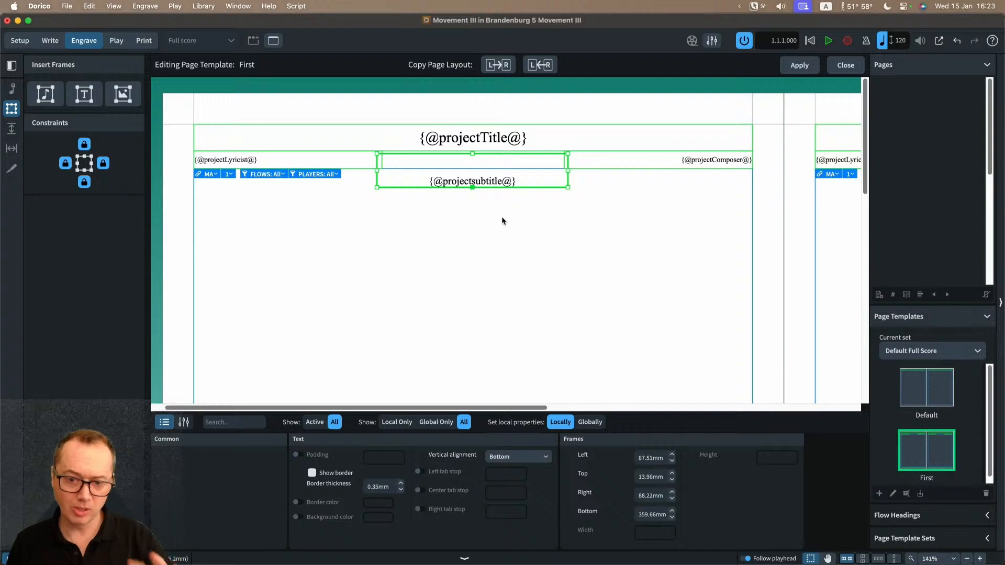
# Step: Set the subtitle frame's vertical text alignment to Center and deselect the frame
pyautogui.click(531, 456)
pyautogui.click(505, 478)
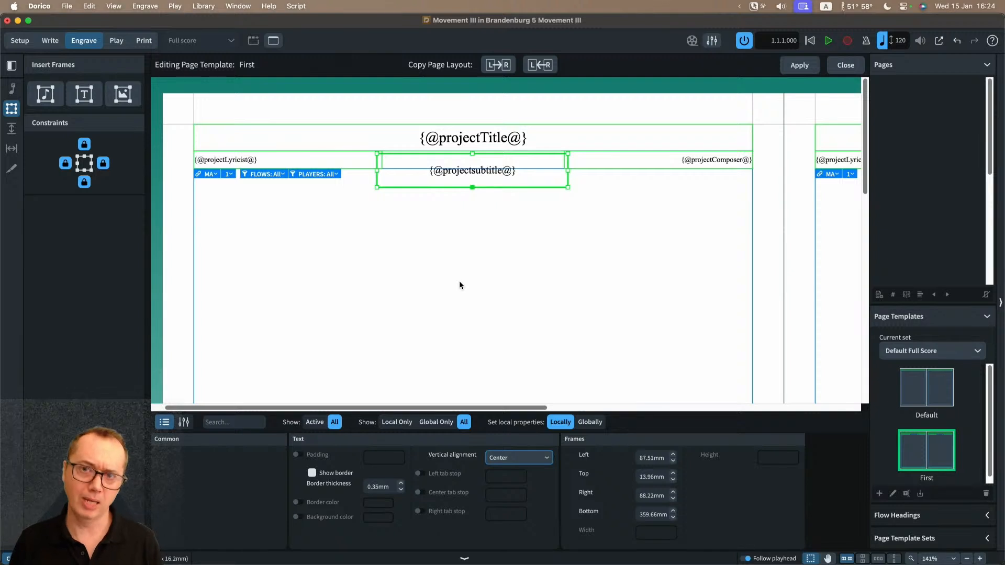
pyautogui.click(460, 239)
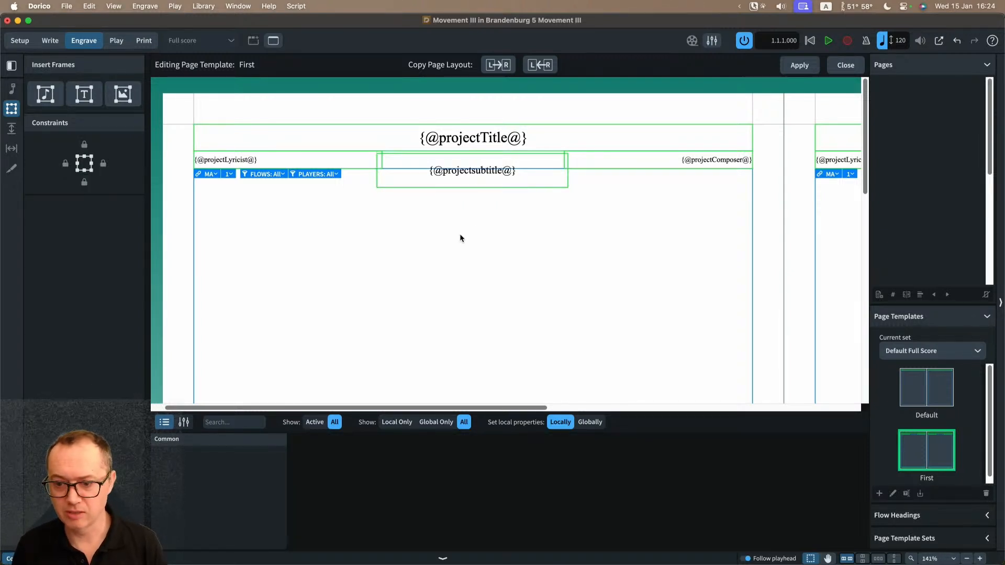
pyautogui.click(523, 187)
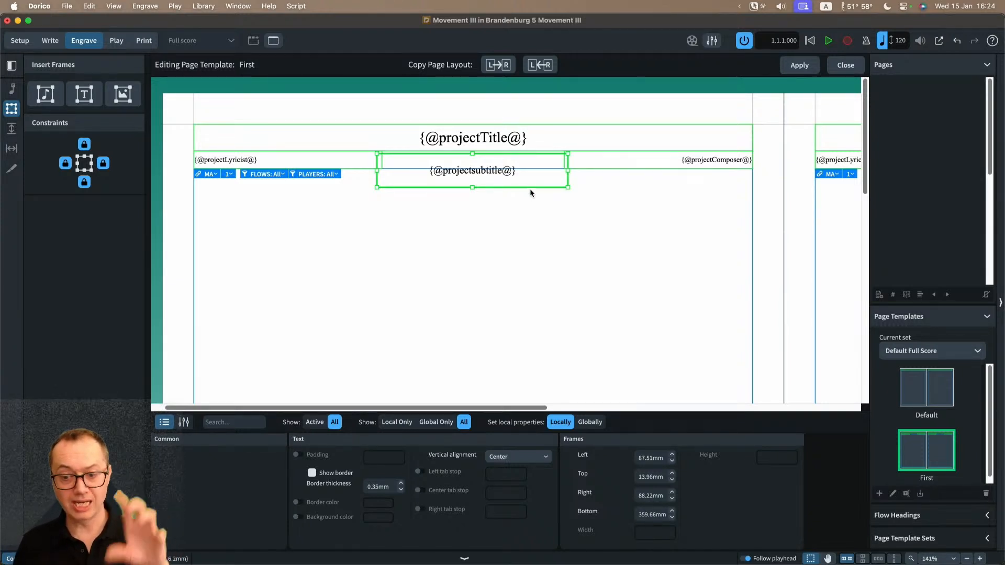
pyautogui.press('BackSpace')
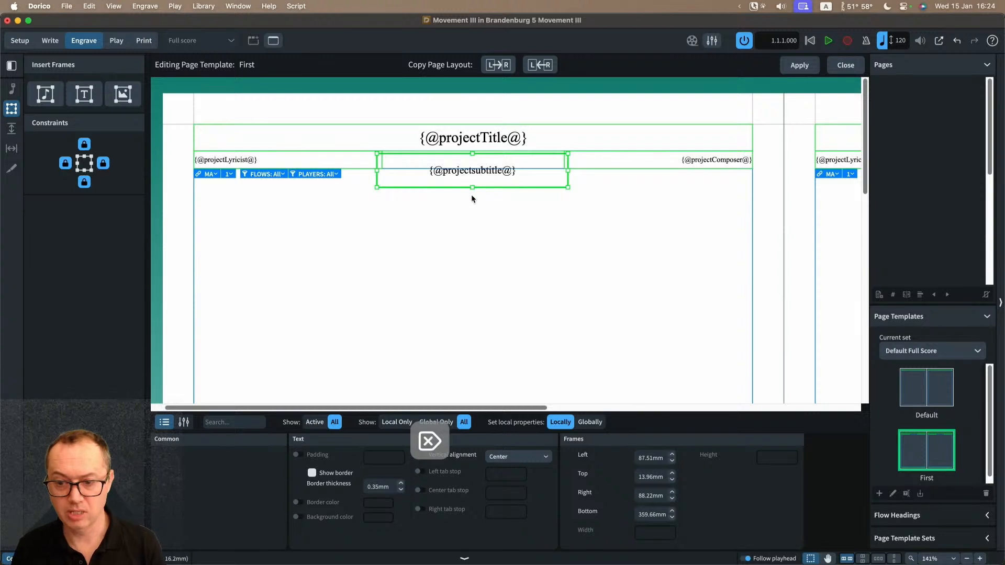
pyautogui.press('super+z')
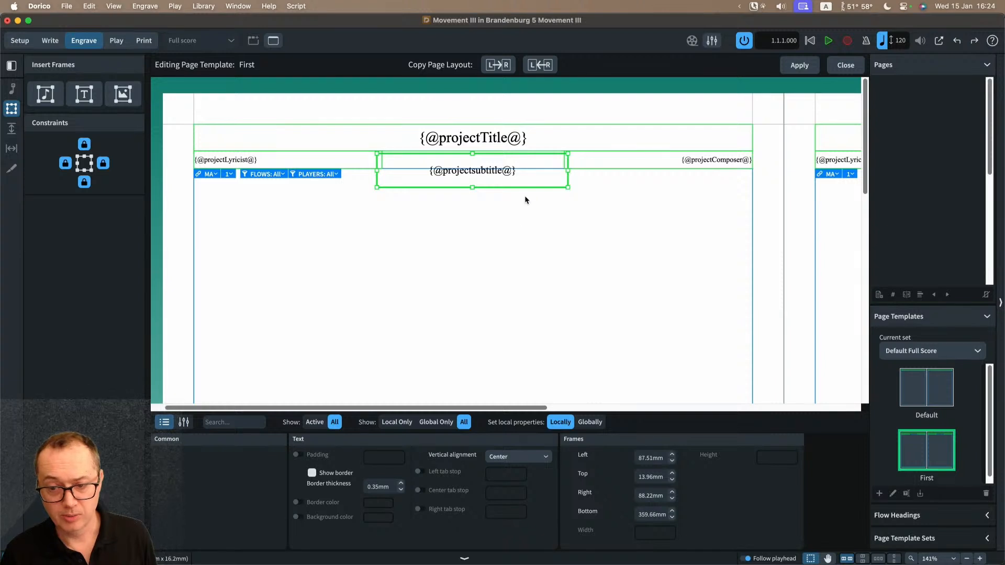
# Step: Copy the left page's layout, including the subtitle frame, onto the right page of the First template
pyautogui.scroll(-2, 475, 233)
pyautogui.scroll(-3, 476, 234)
pyautogui.hscroll(6, 475, 233)
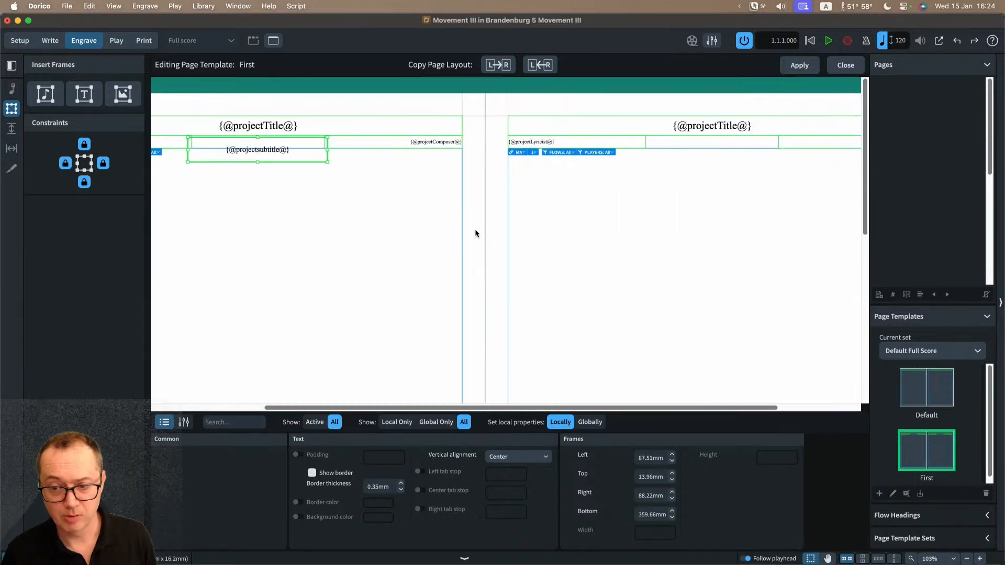
pyautogui.hscroll(4, 647, 167)
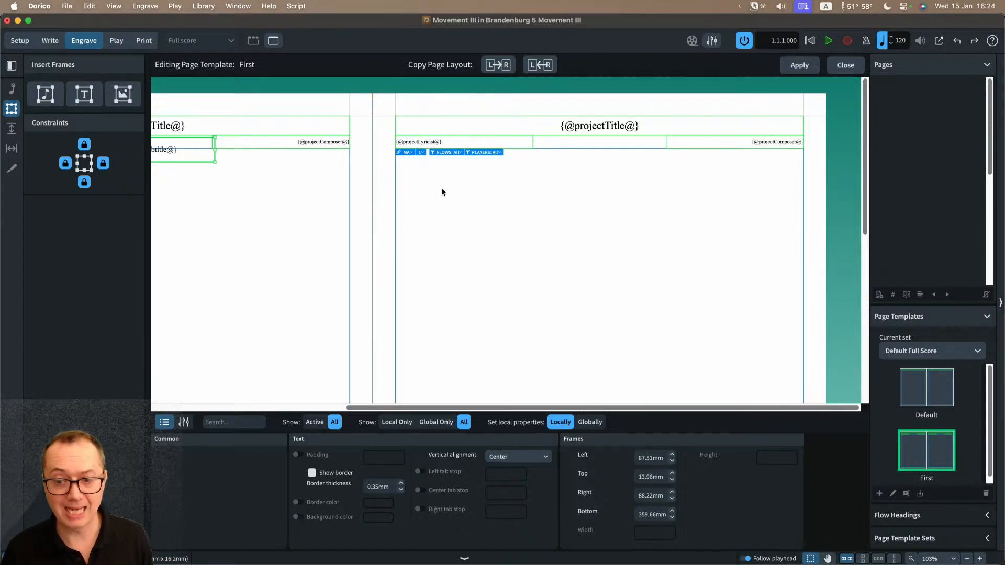
pyautogui.click(498, 66)
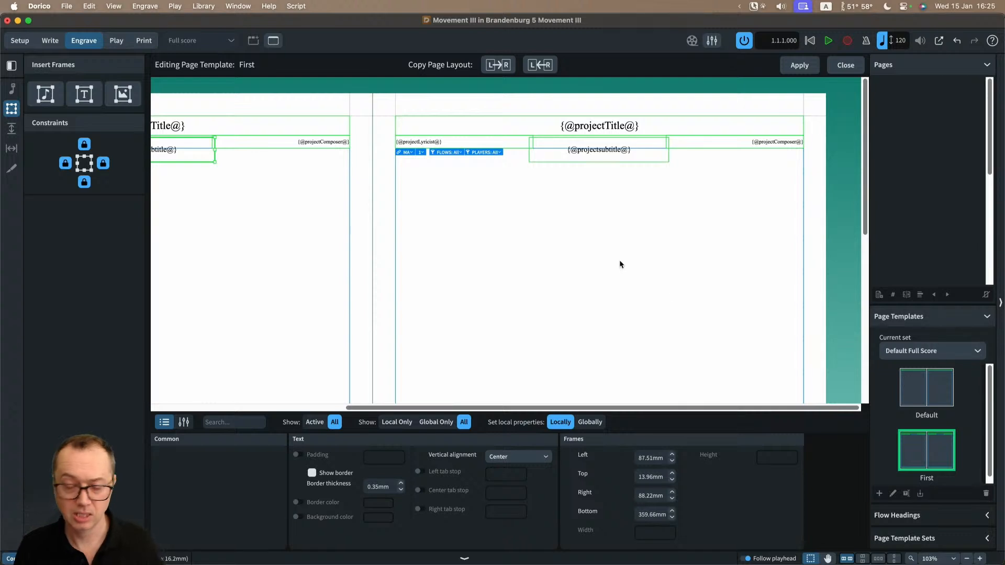
# Step: Delete the subtitle frames from the right and left pages of the First template and close the template editor
pyautogui.click(557, 163)
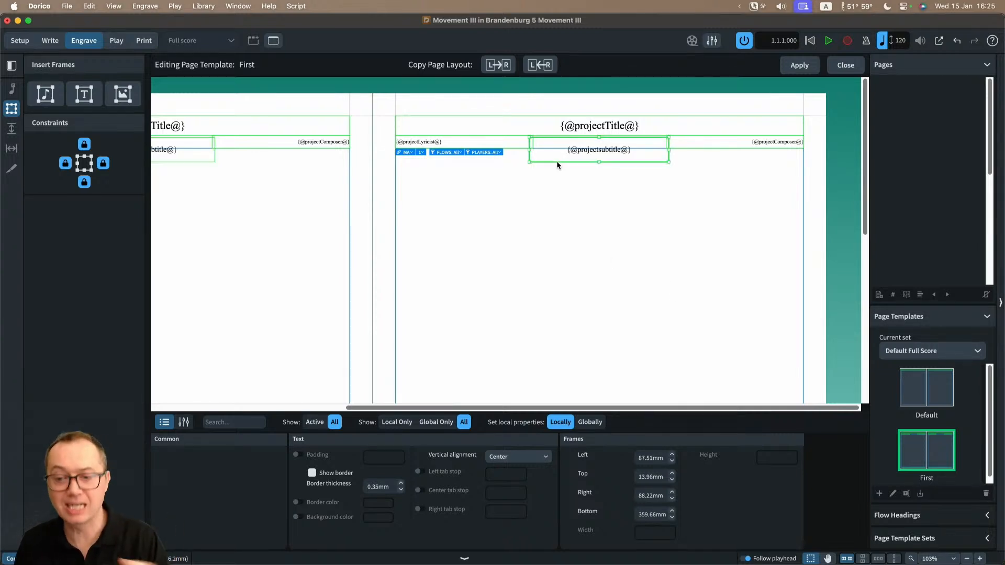
pyautogui.press('BackSpace')
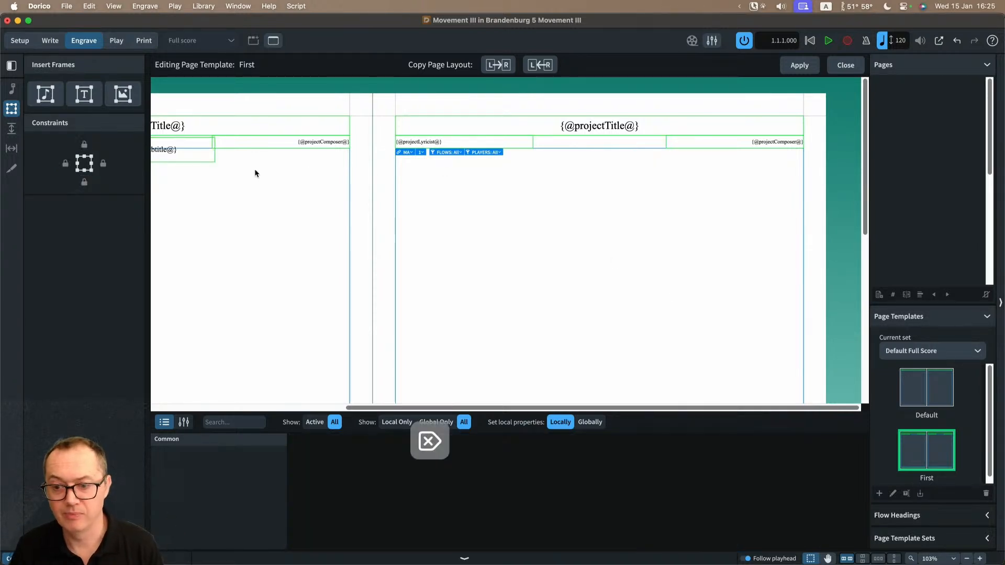
pyautogui.click(212, 159)
pyautogui.press('BackSpace')
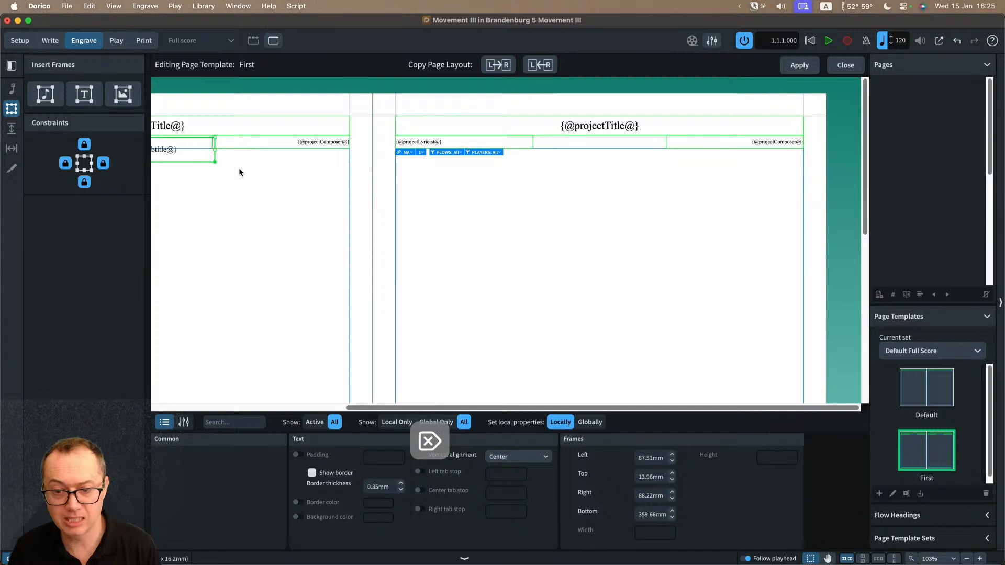
pyautogui.click(842, 65)
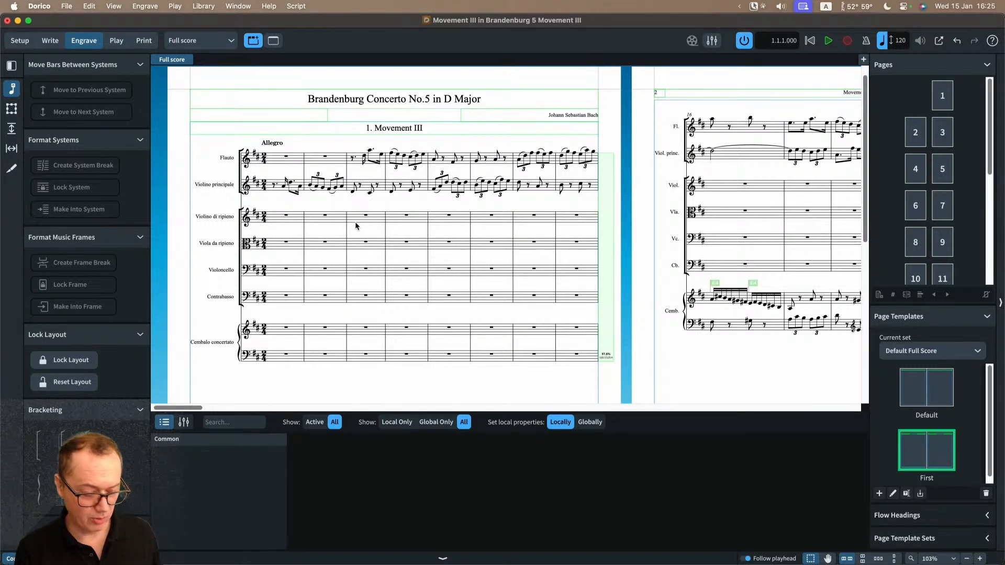
# Step: Hide the properties panel below the score and look over the first page of the full score
pyautogui.press('super+8')
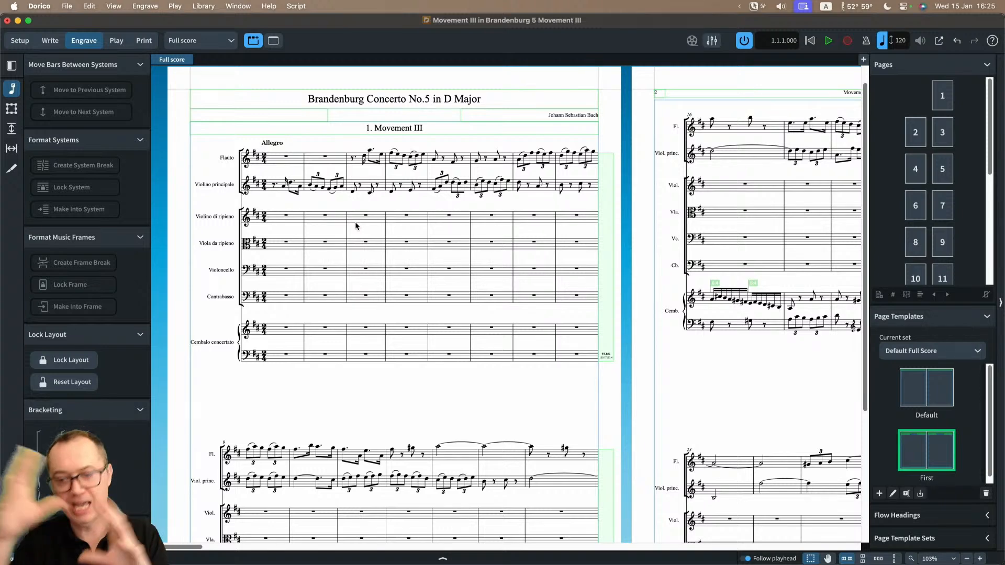
pyautogui.scroll(-5, 412, 342)
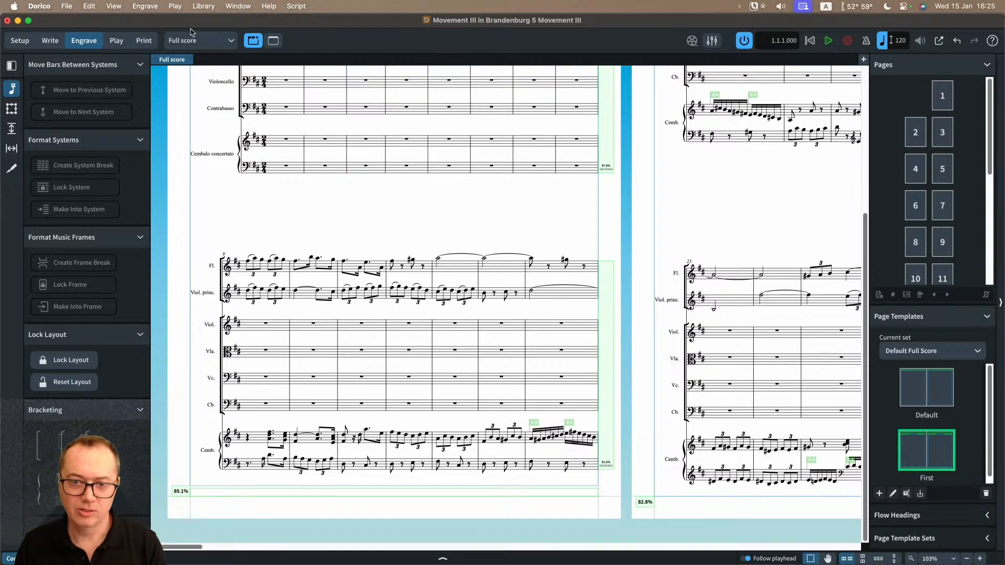
pyautogui.click(203, 6)
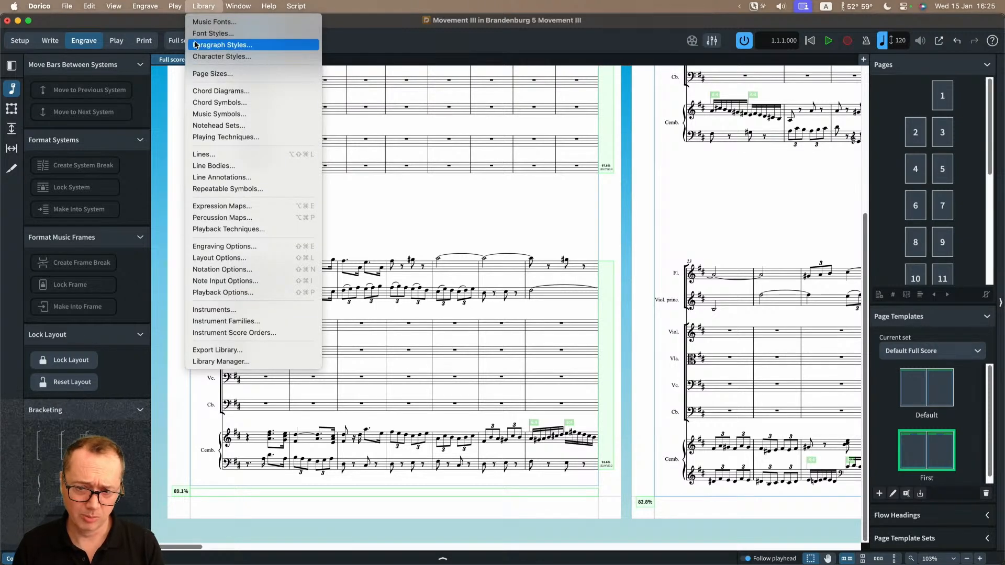
pyautogui.click(415, 205)
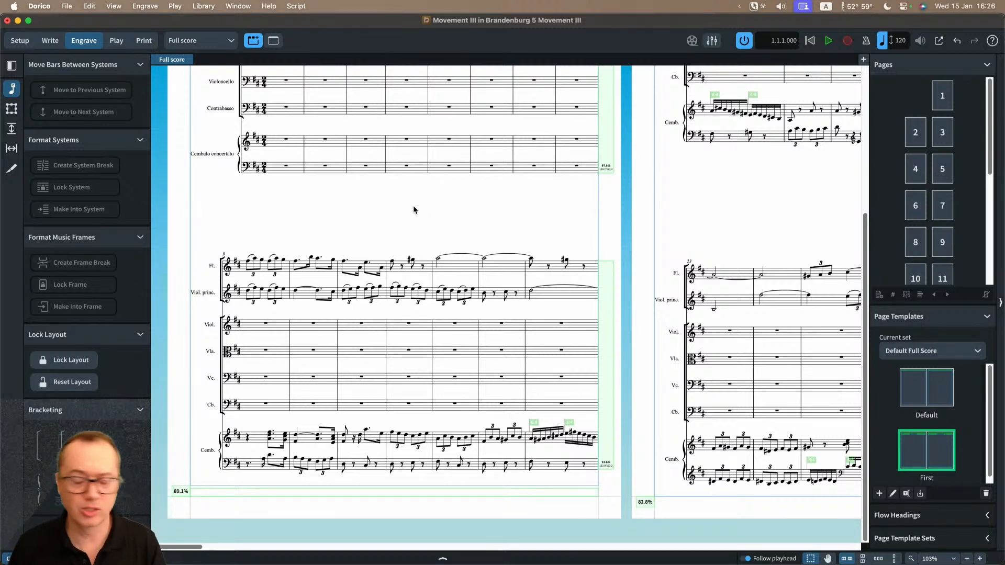
pyautogui.scroll(5, 410, 213)
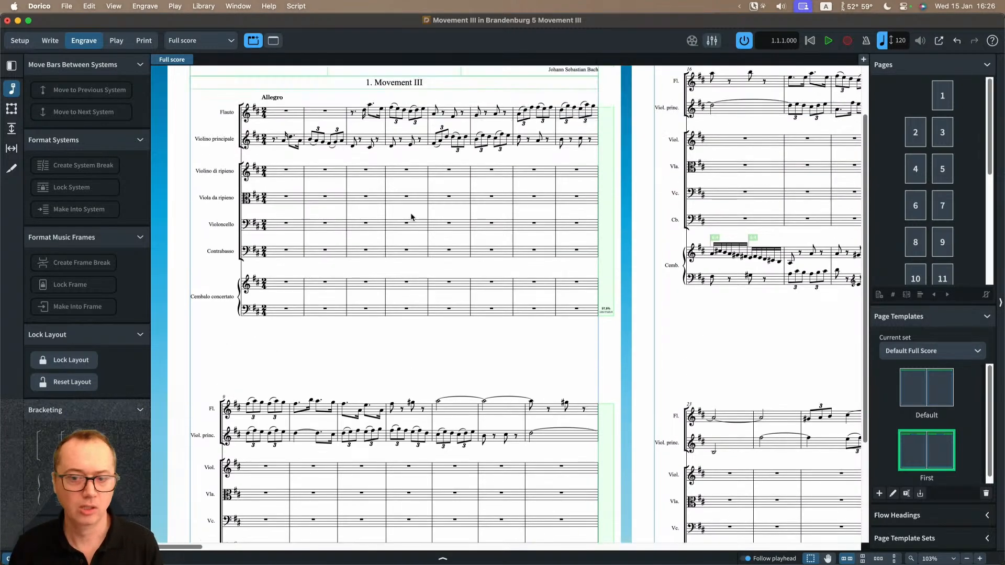
pyautogui.scroll(1, 411, 216)
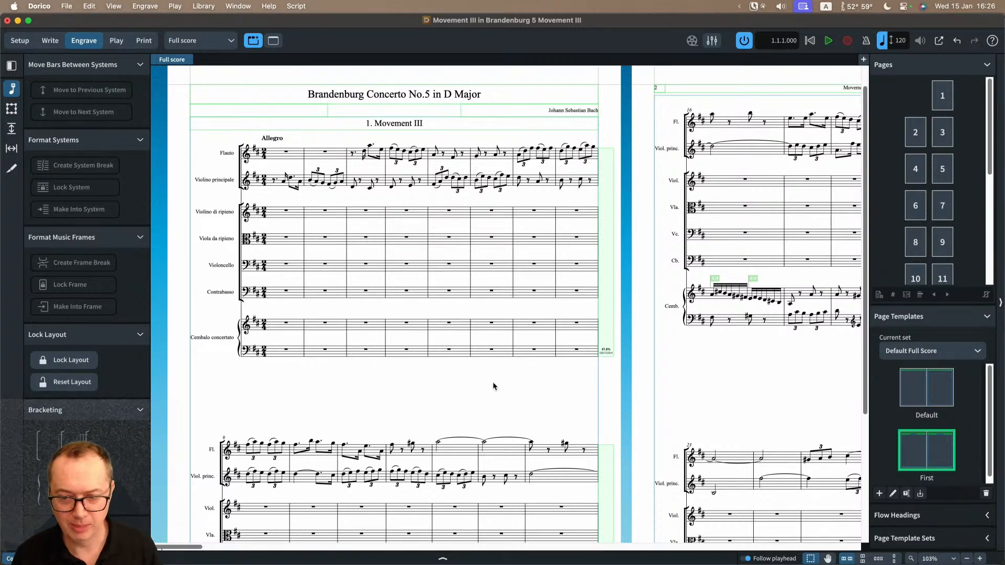
# Step: Review the project-level fields in Project Info and close it without making changes
pyautogui.press('super+i')
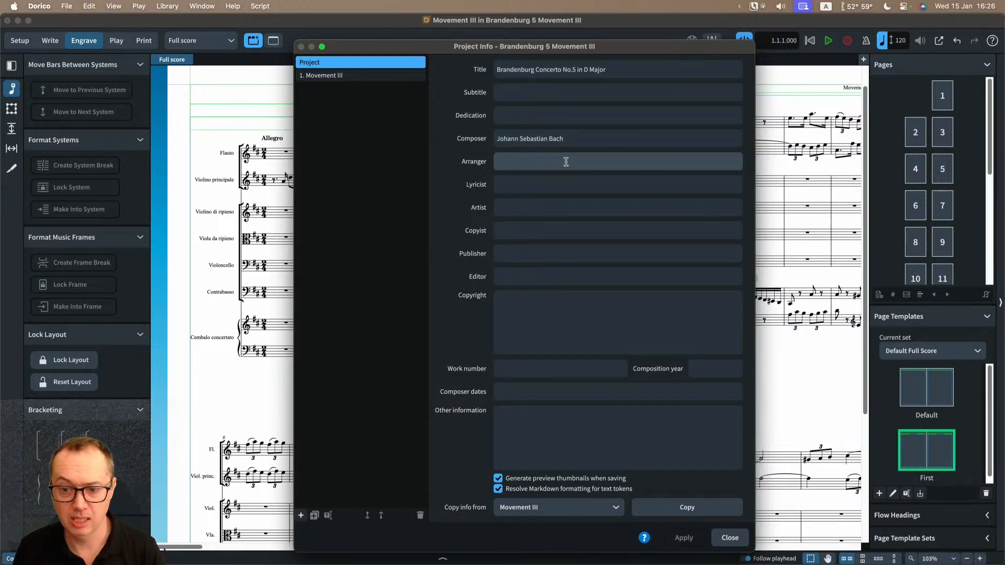
pyautogui.click(726, 539)
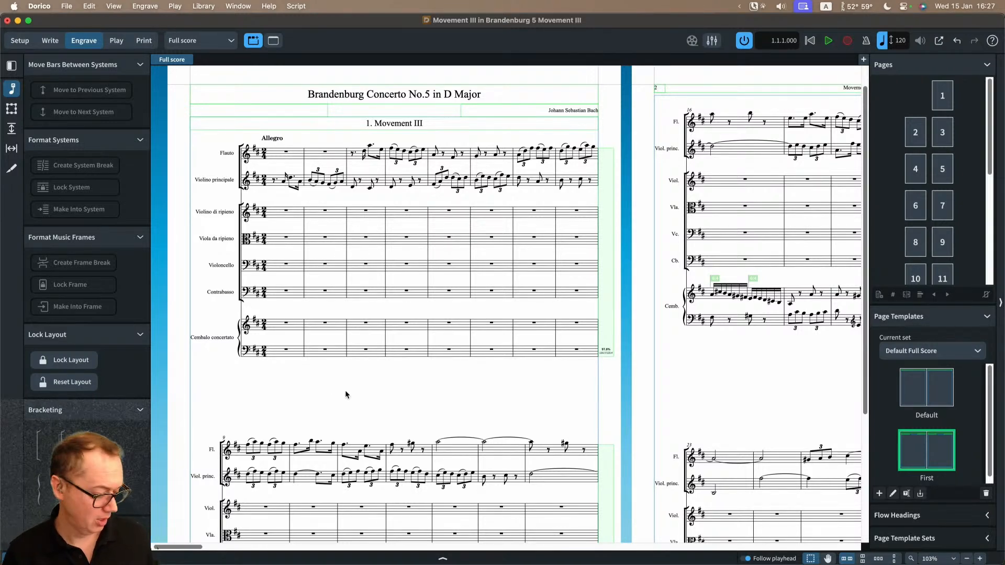
pyautogui.press('z')
pyautogui.press('z')
pyautogui.scroll(3, 346, 389)
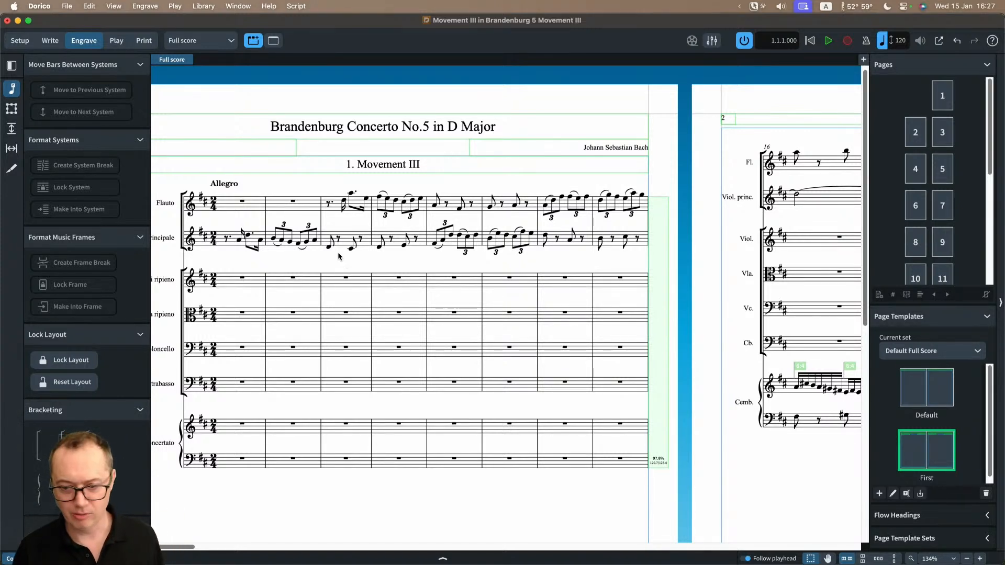
pyautogui.scroll(-3, 338, 257)
pyautogui.scroll(-5, 345, 236)
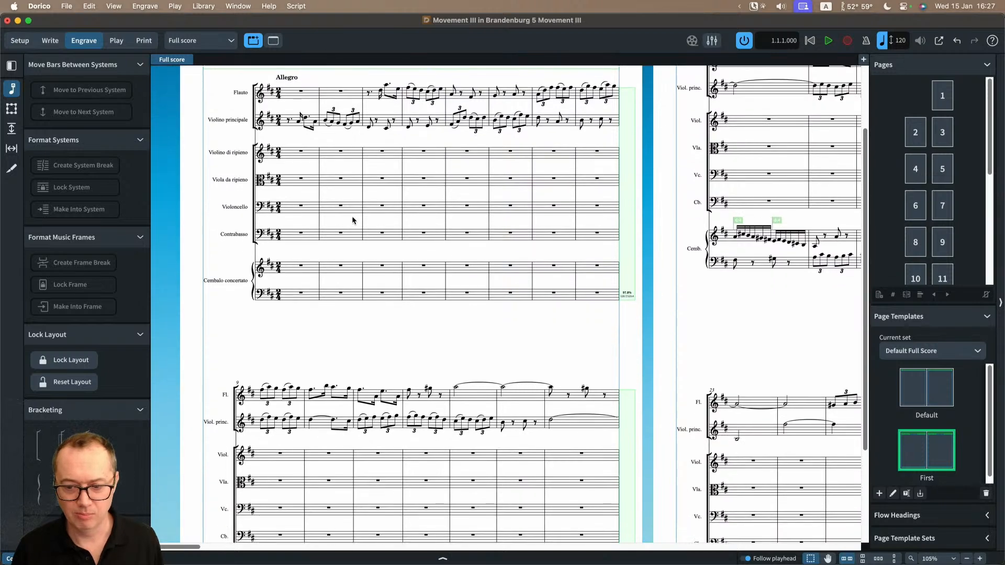
pyautogui.scroll(-2, 419, 299)
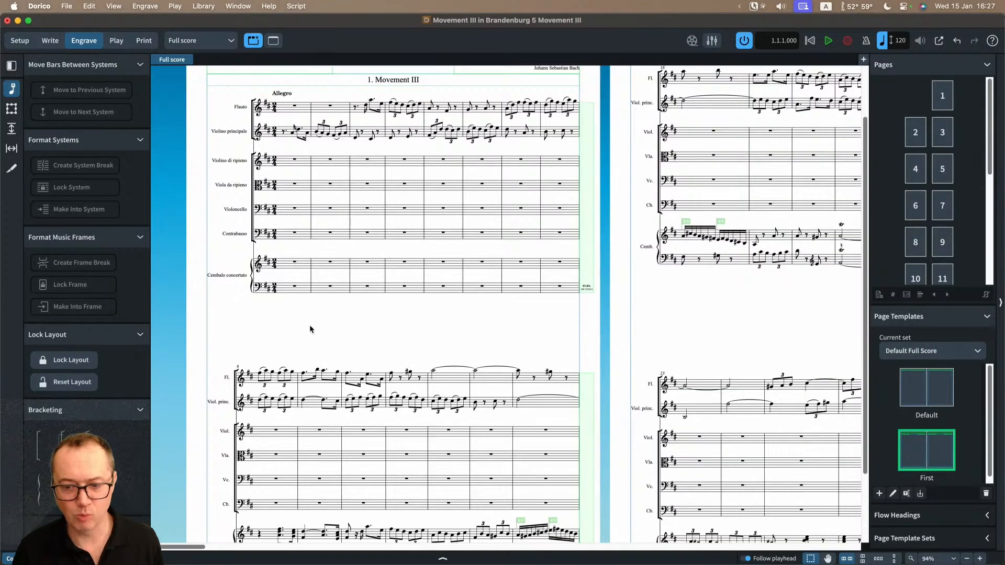
pyautogui.scroll(-3, 380, 339)
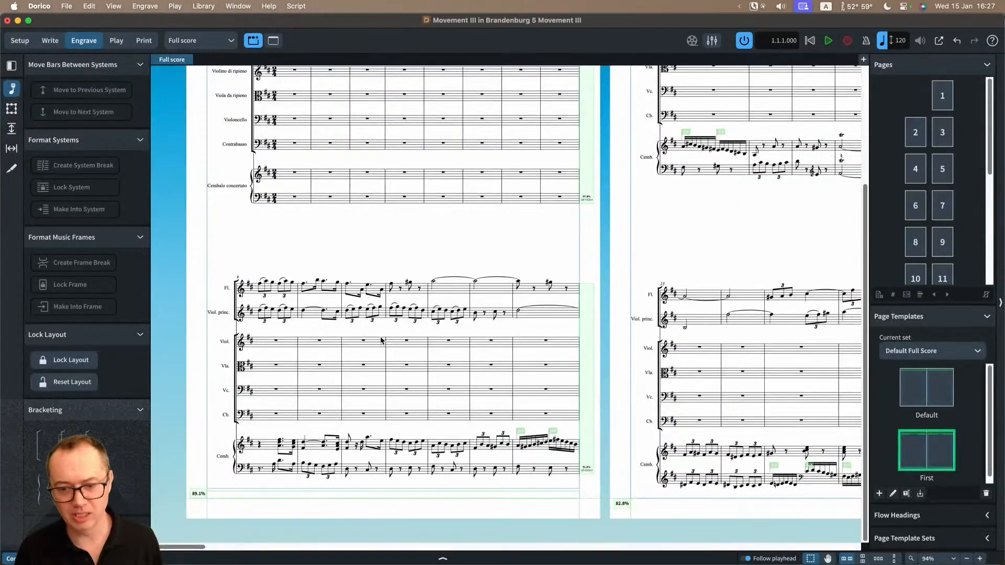
# Step: Switch the full score to transposed pitch and back to concert pitch
pyautogui.scroll(5, 381, 339)
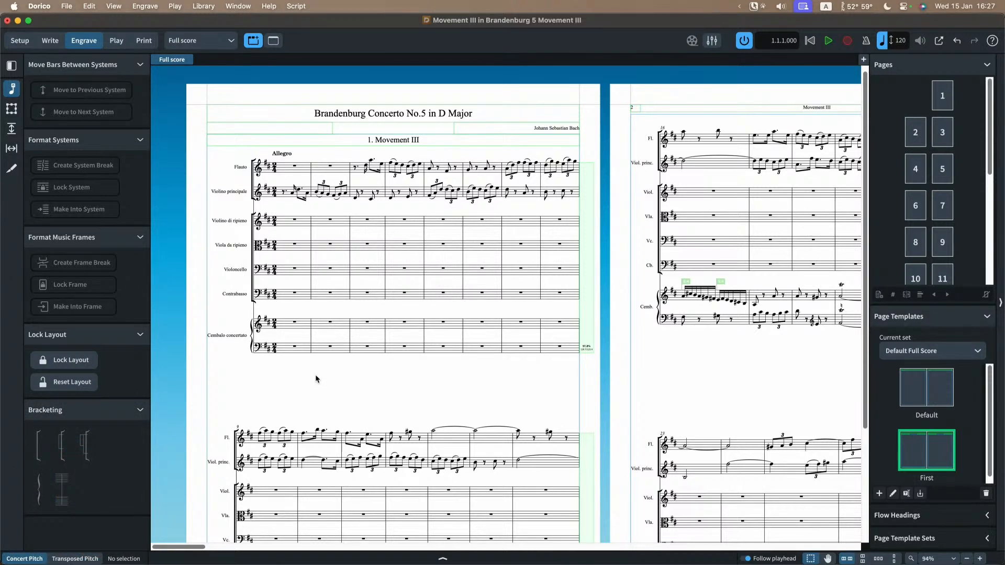
pyautogui.press('F6')
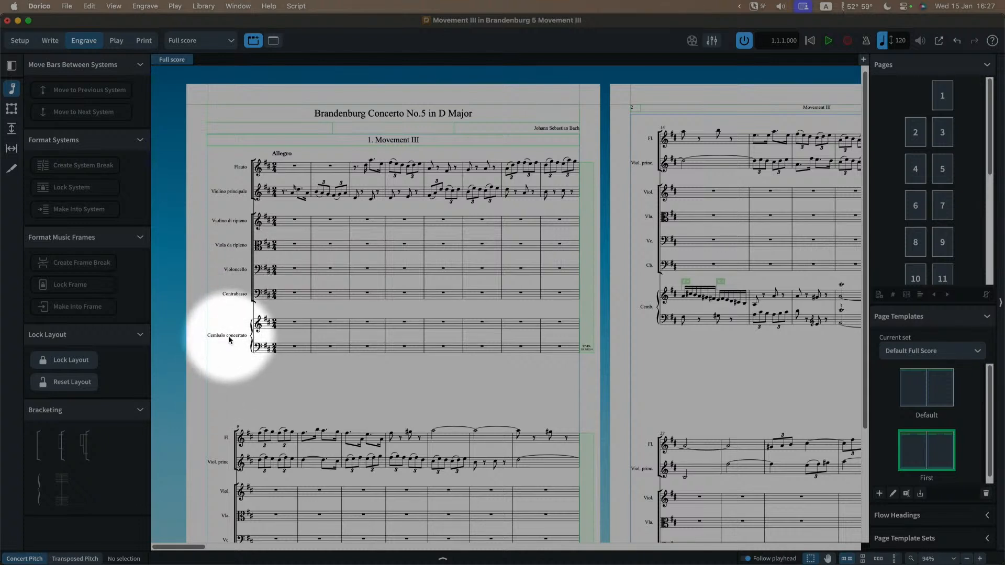
pyautogui.click(84, 559)
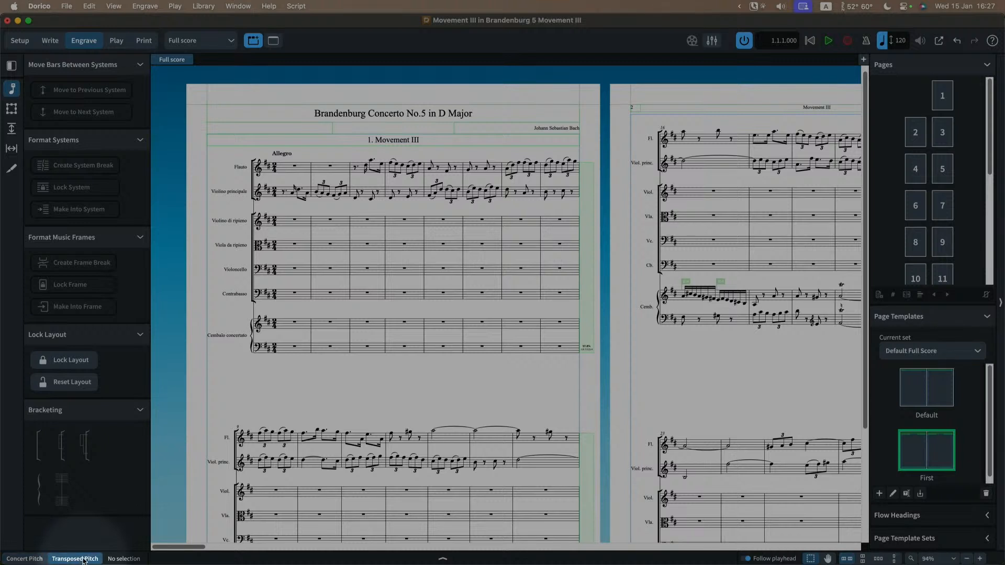
pyautogui.click(26, 558)
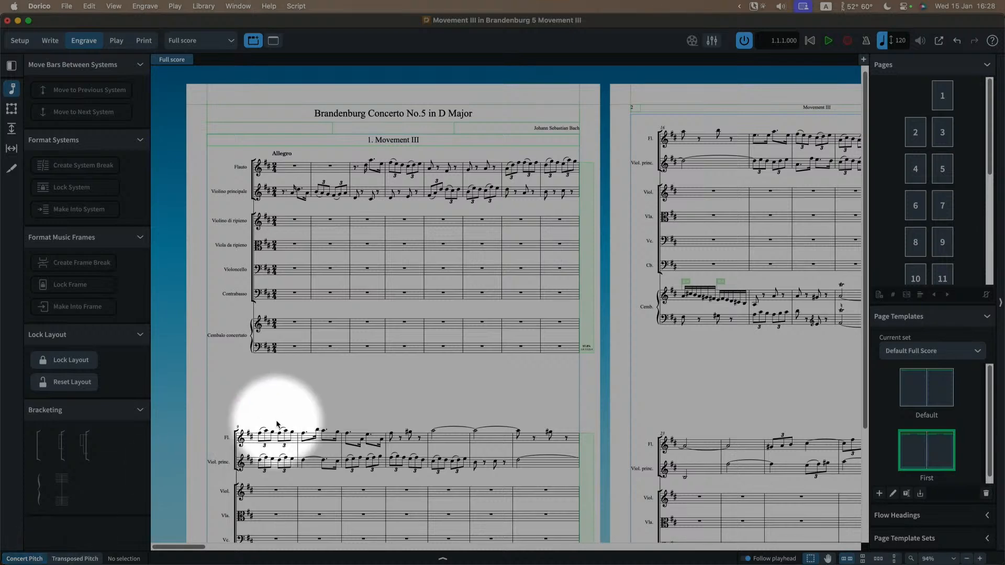
pyautogui.press('F6')
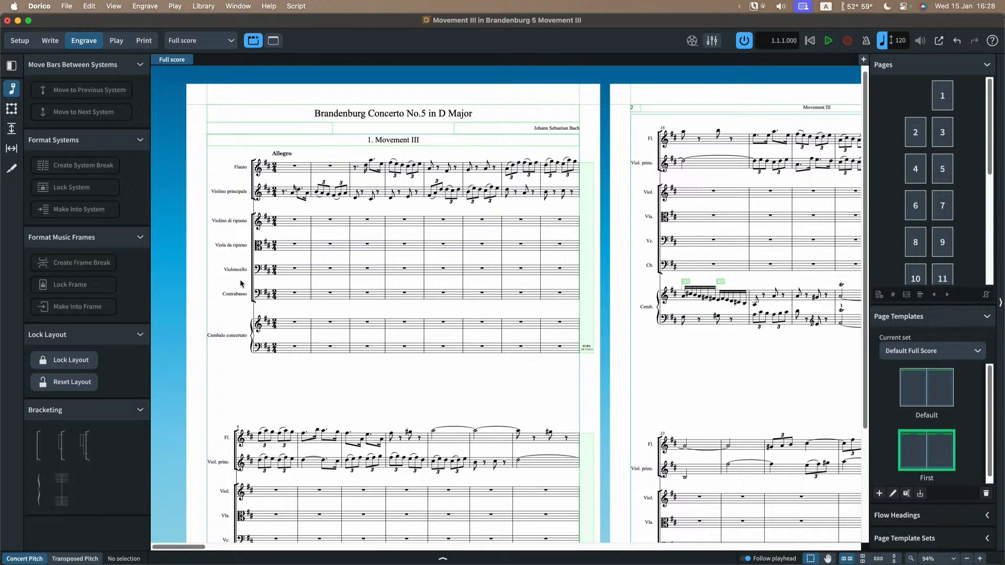
# Step: Examine the instrument names beside the staves in both systems of the full score's first page
pyautogui.scroll(5, 240, 283)
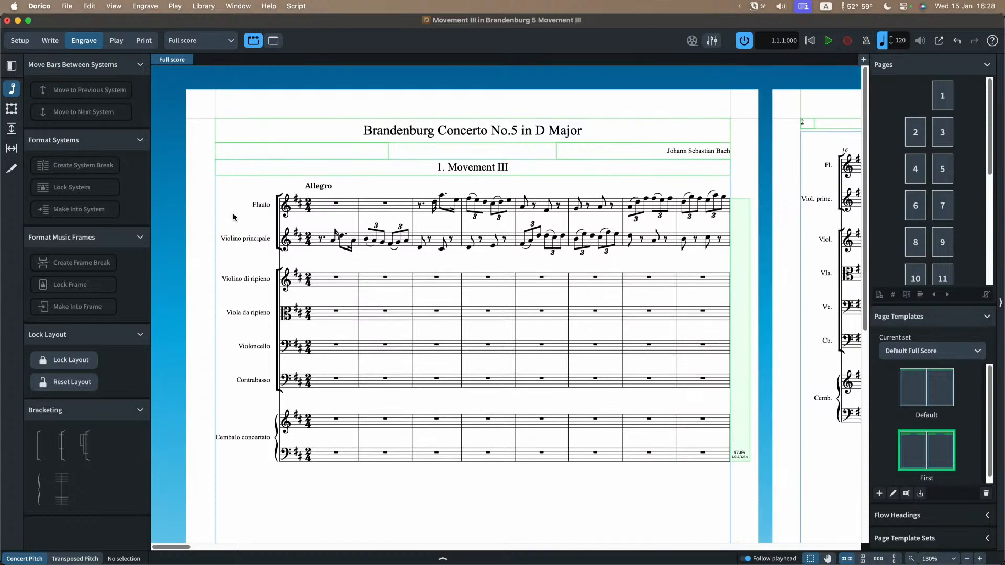
pyautogui.scroll(3, 232, 212)
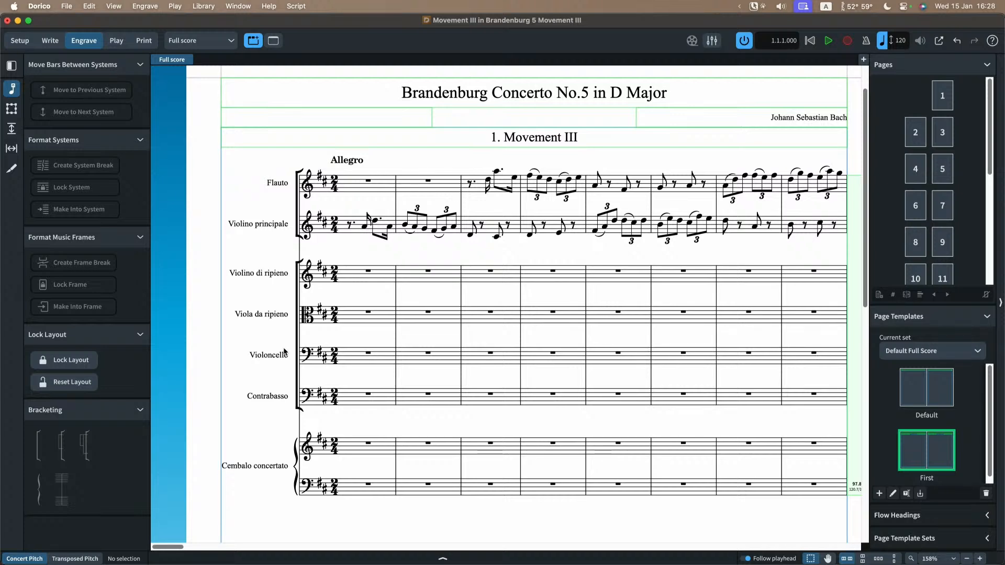
pyautogui.scroll(-6, 284, 348)
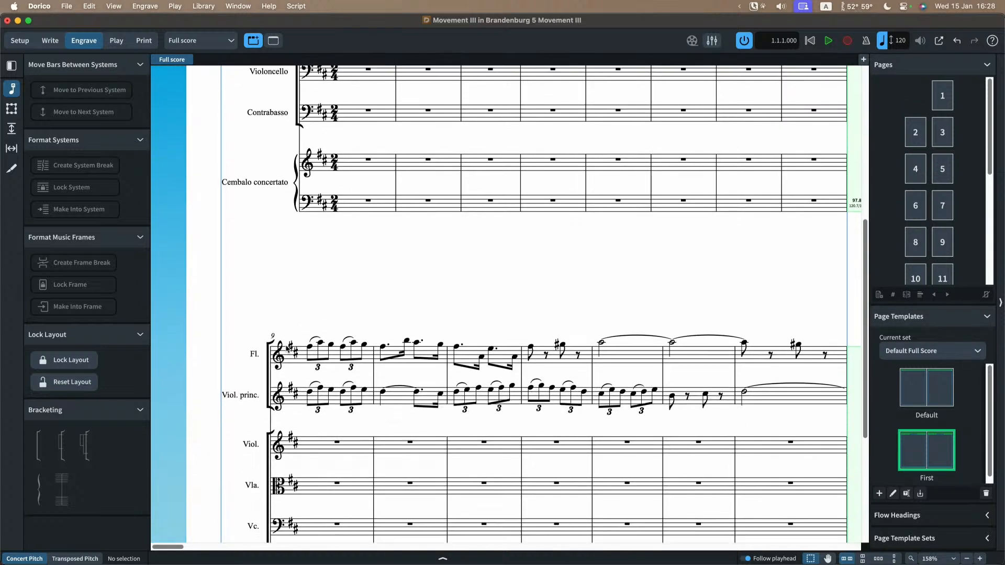
pyautogui.scroll(-3, 262, 299)
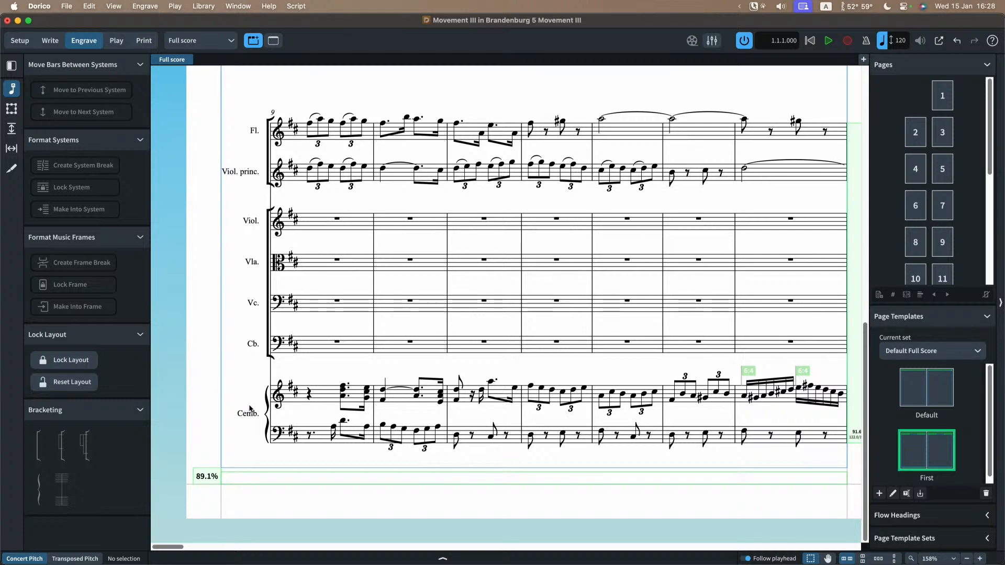
pyautogui.scroll(10, 250, 409)
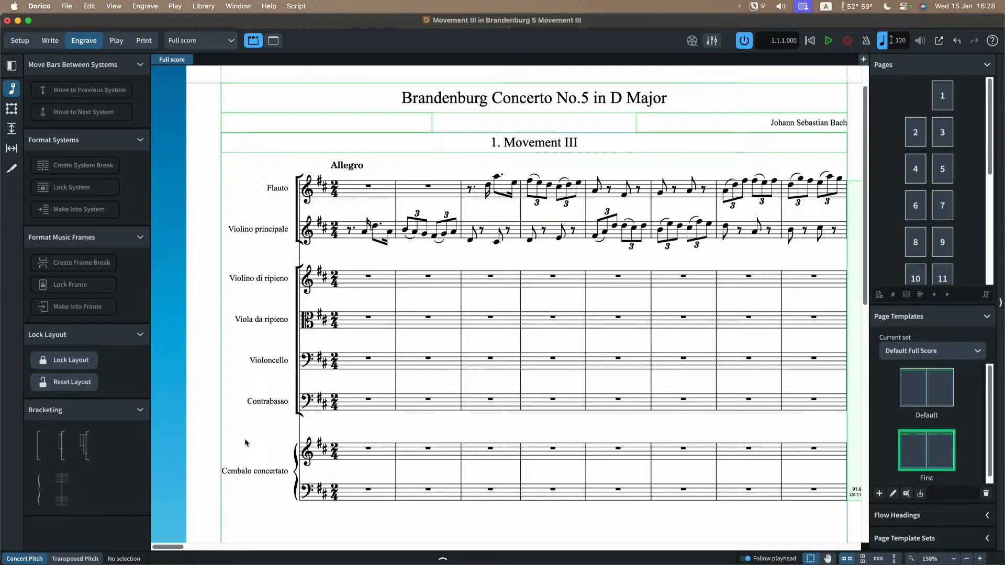
# Step: Compare the Staff Labels layout options of the Full score and Flute layouts, and close Layout Options without changes
pyautogui.press('super+shift+l')
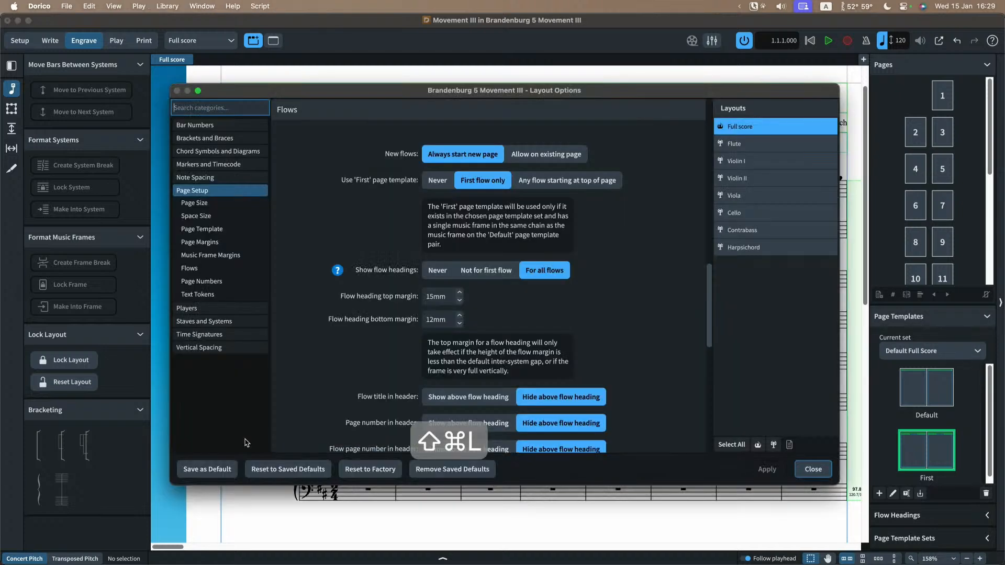
pyautogui.click(242, 321)
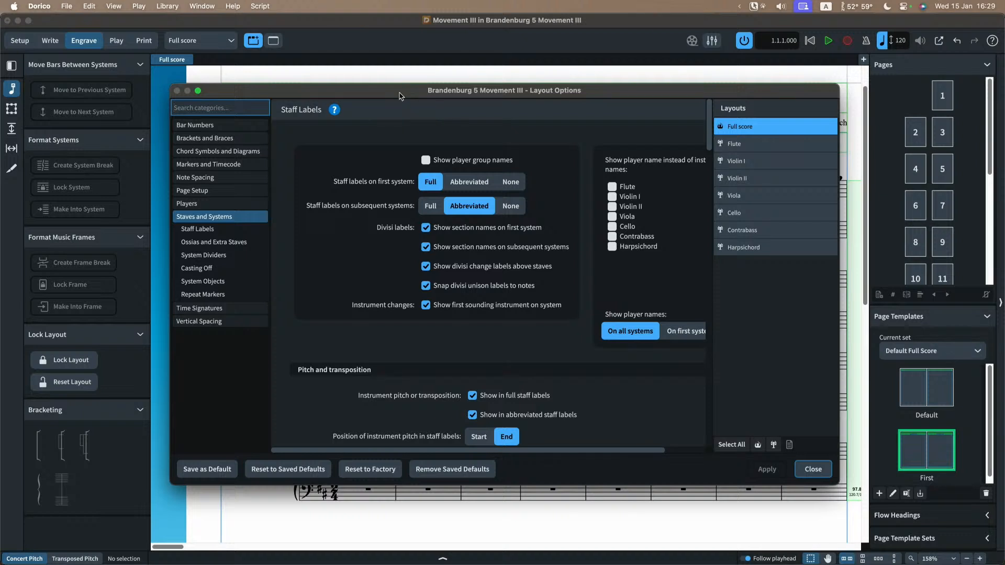
pyautogui.moveTo(401, 92); pyautogui.dragTo(465, 107)
pyautogui.click(820, 158)
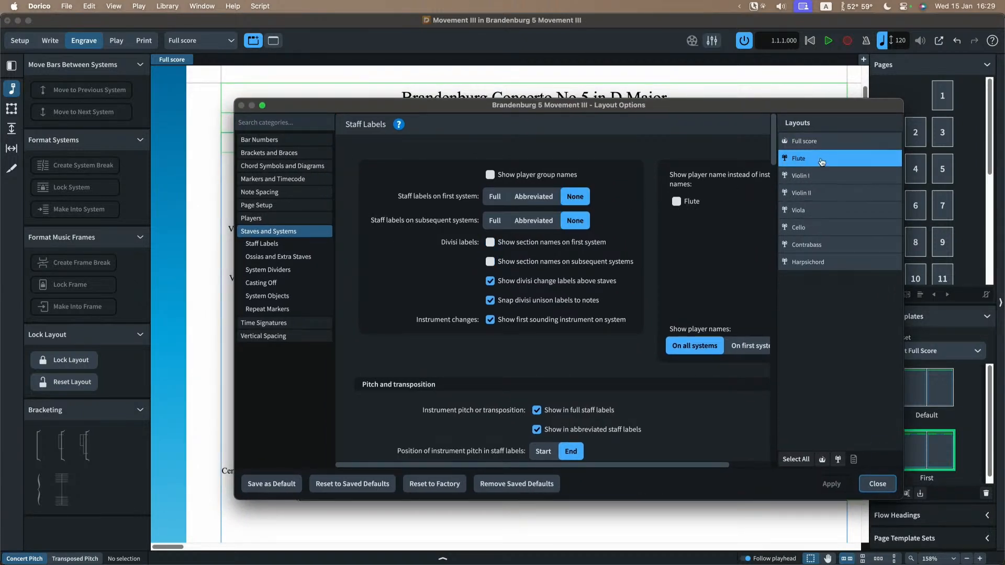
pyautogui.click(824, 142)
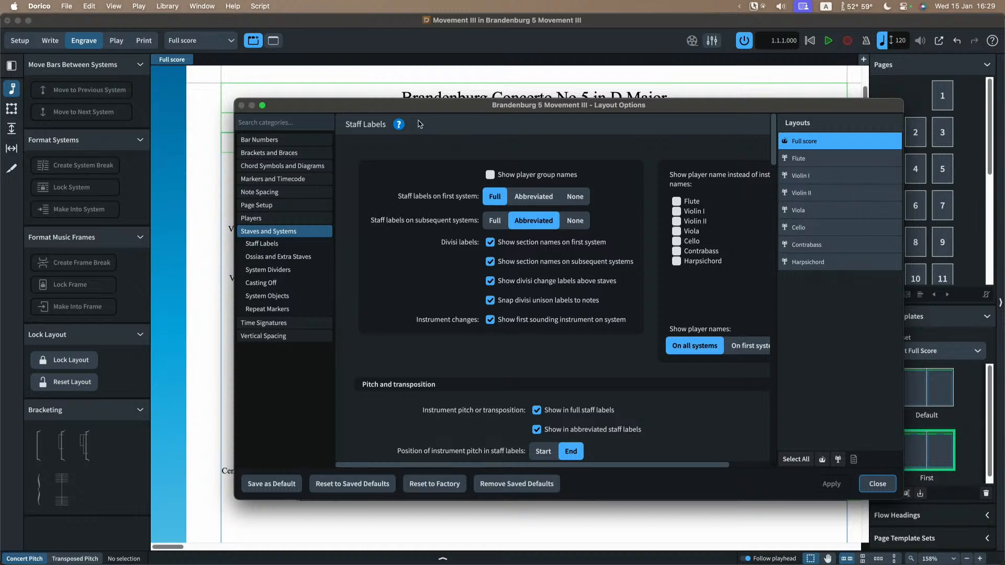
pyautogui.moveTo(417, 111); pyautogui.dragTo(496, 86)
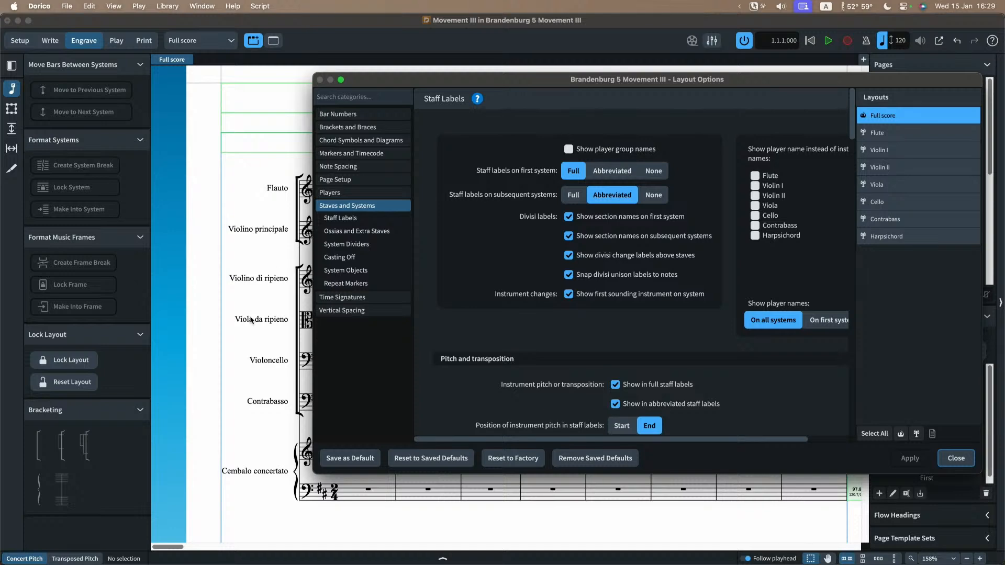
pyautogui.press('Escape')
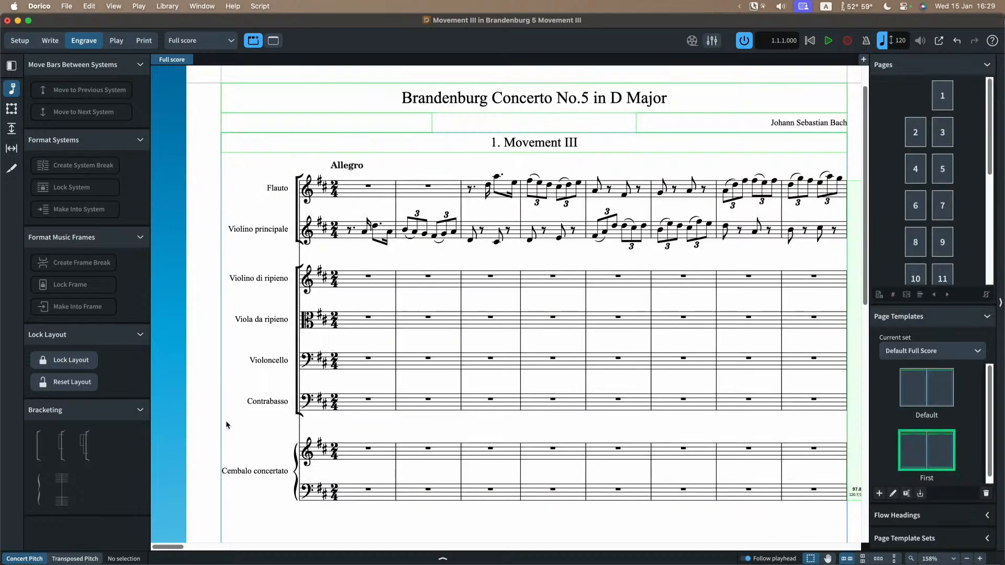
# Step: In the full score's Staff Labels layout options, set the instrument pitch position to Start and back to End
pyautogui.press('shift+super+l')
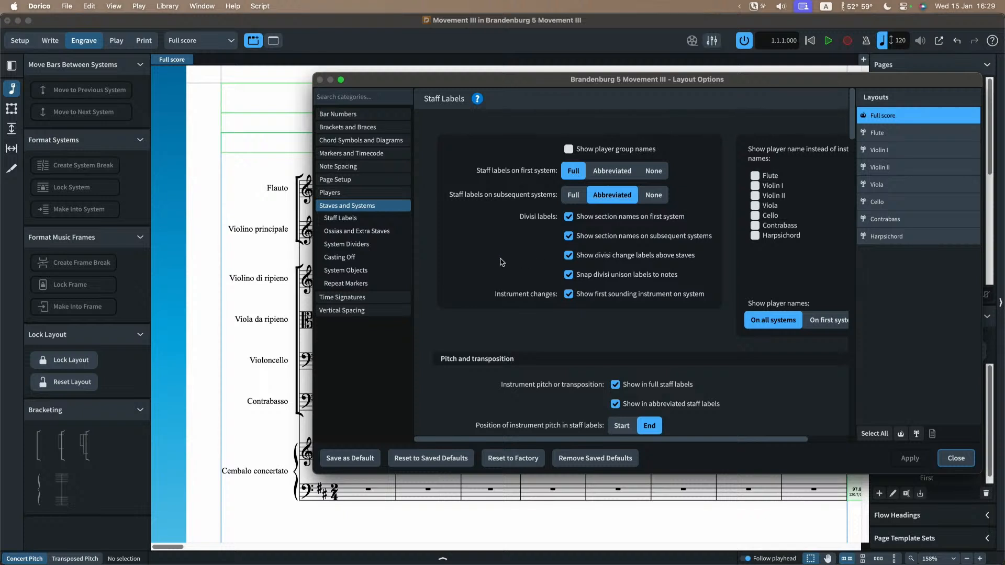
pyautogui.scroll(-5, 502, 262)
pyautogui.scroll(-2, 448, 307)
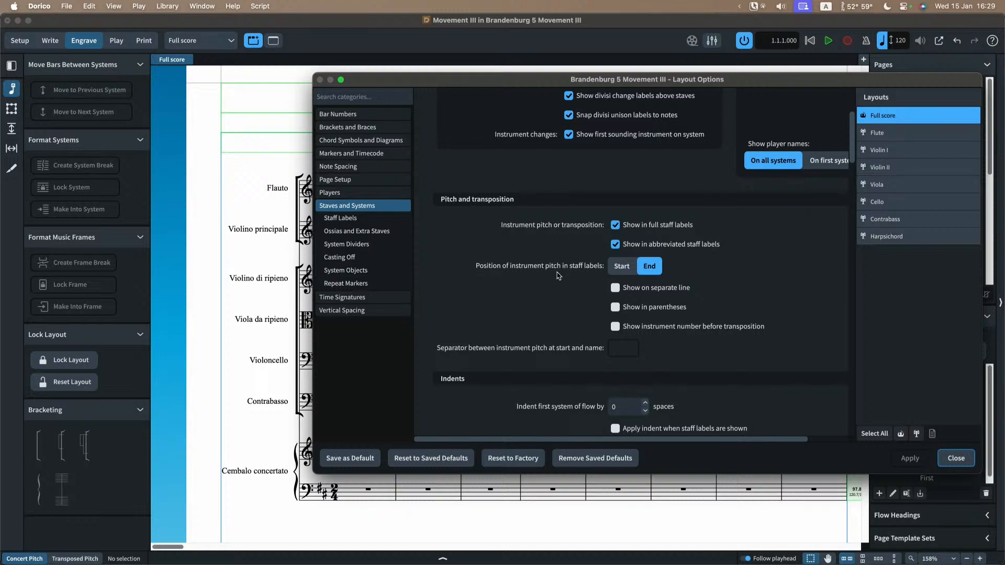
pyautogui.click(624, 270)
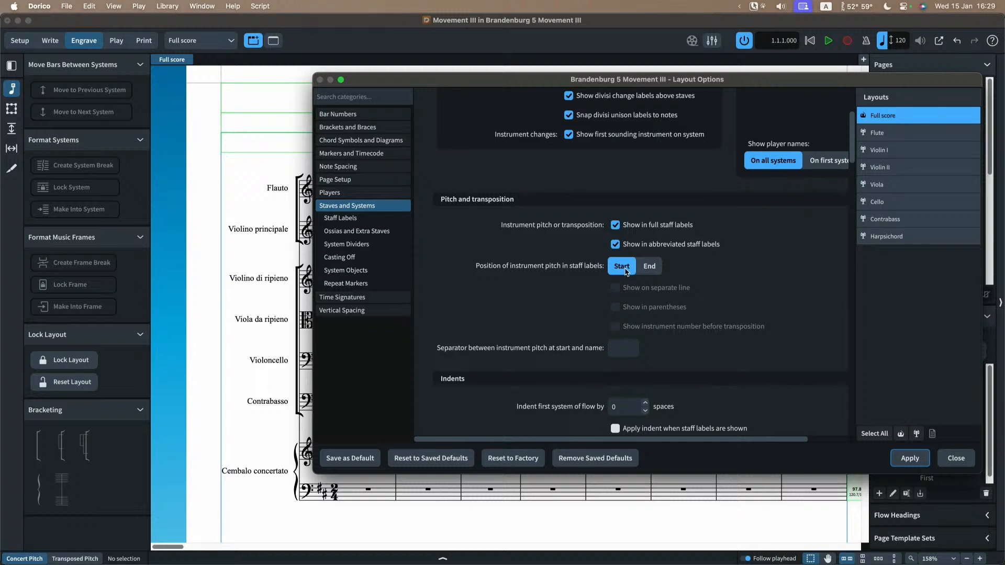
pyautogui.click(651, 268)
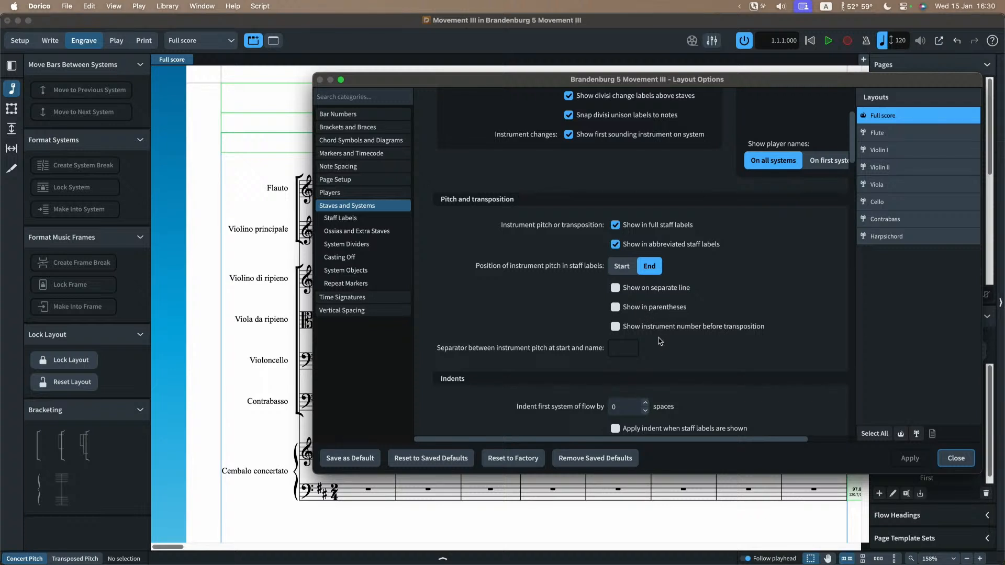
# Step: Check the Flute layout's staff label settings against the full score's and close Layout Options
pyautogui.scroll(1, 661, 309)
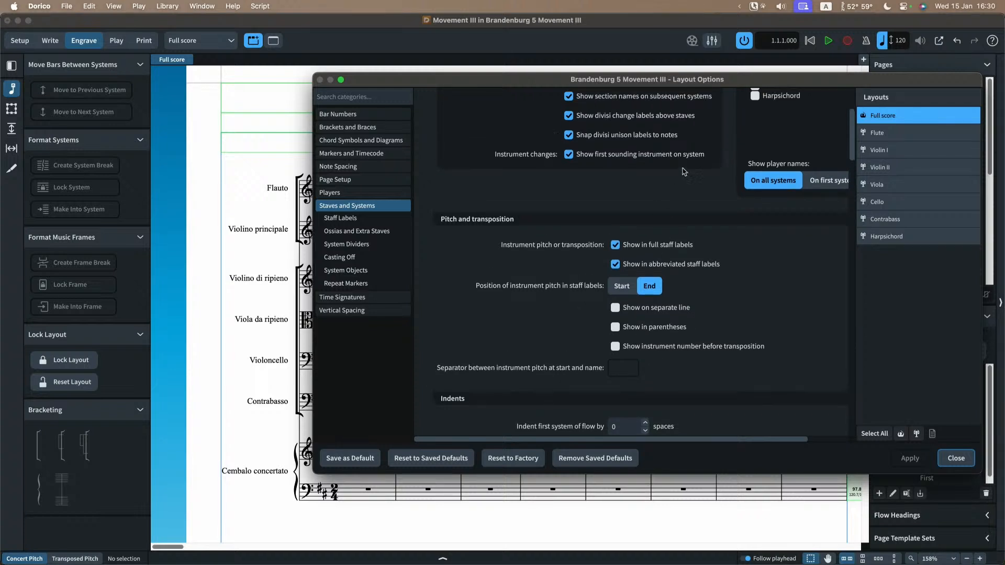
pyautogui.click(905, 133)
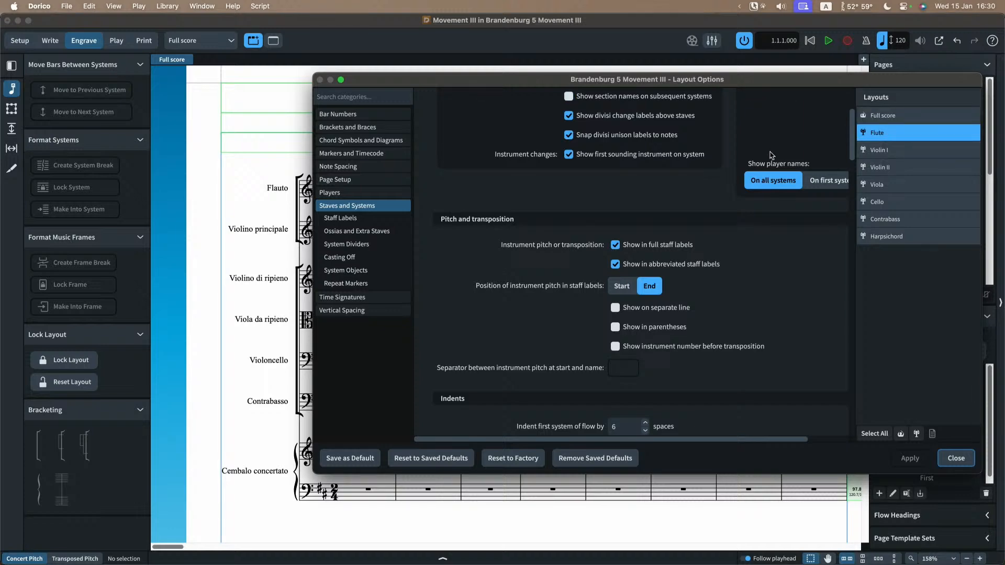
pyautogui.scroll(5, 772, 157)
pyautogui.click(890, 115)
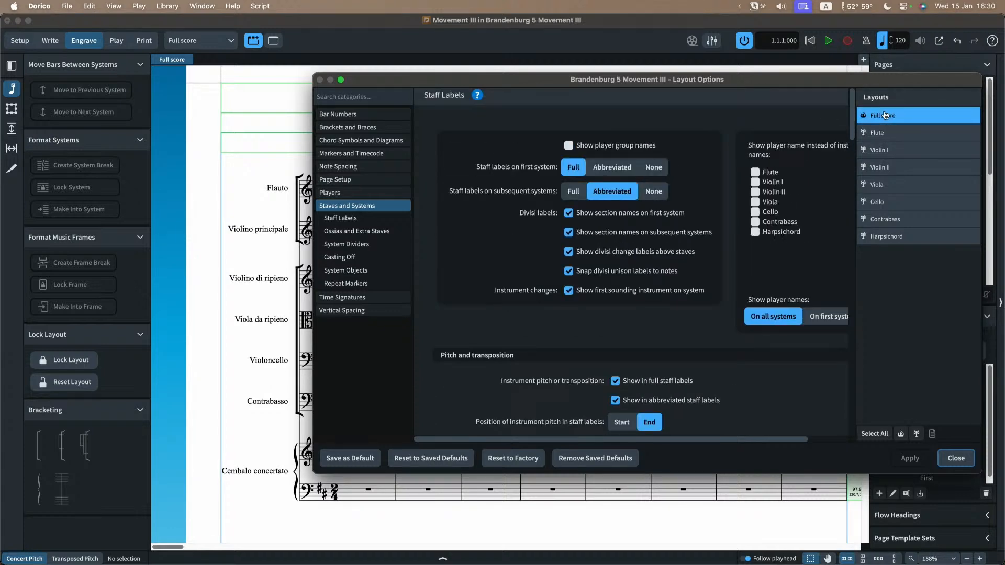
pyautogui.click(956, 459)
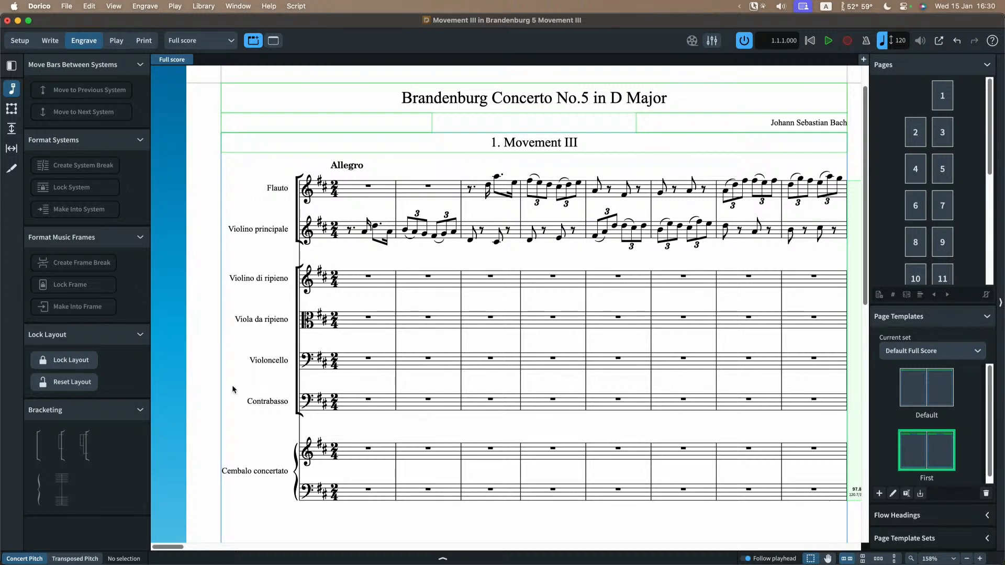
# Step: Switch to Setup mode and show the instrument held by the Harpsichord player
pyautogui.click(17, 42)
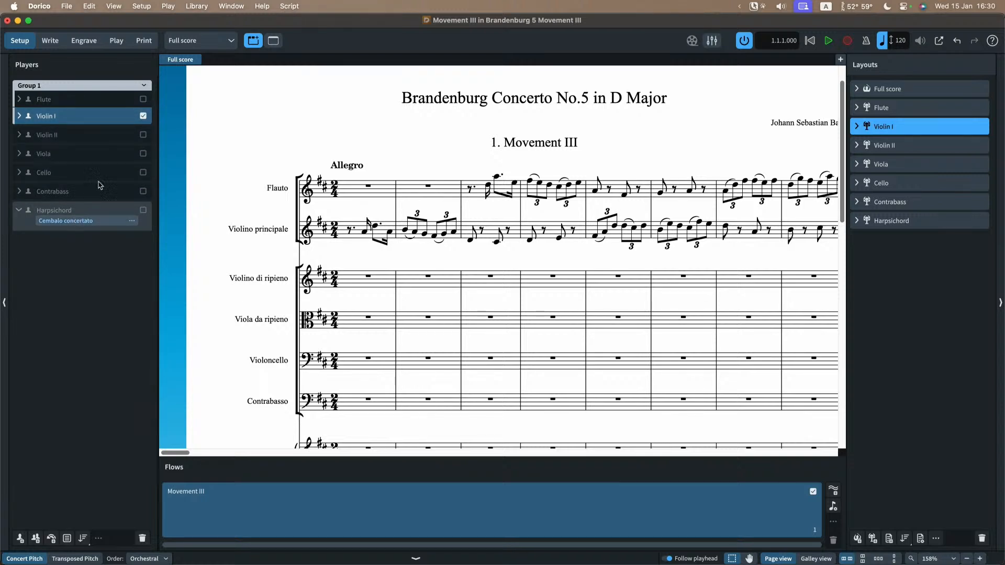
pyautogui.scroll(-2, 251, 297)
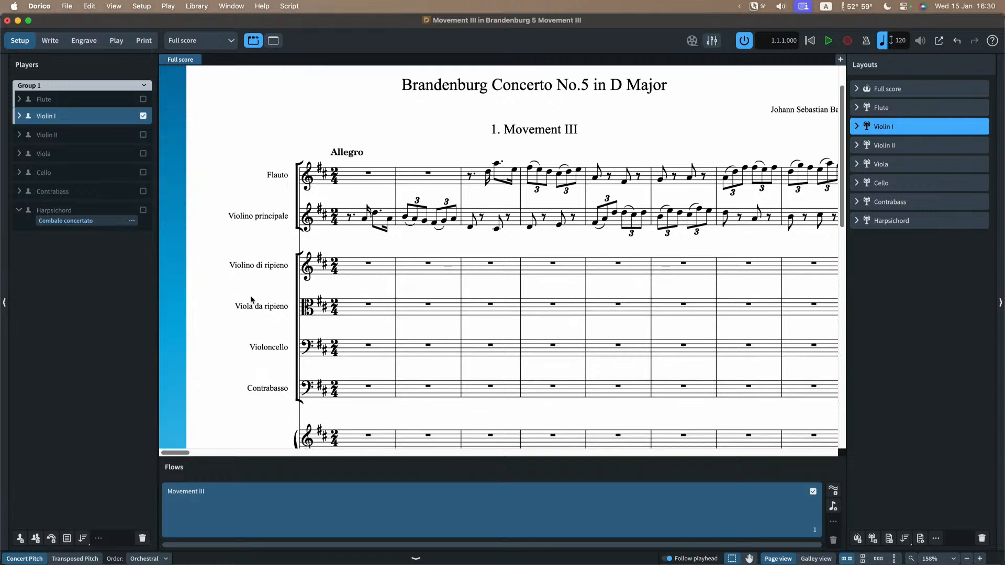
pyautogui.click(18, 211)
pyautogui.click(19, 211)
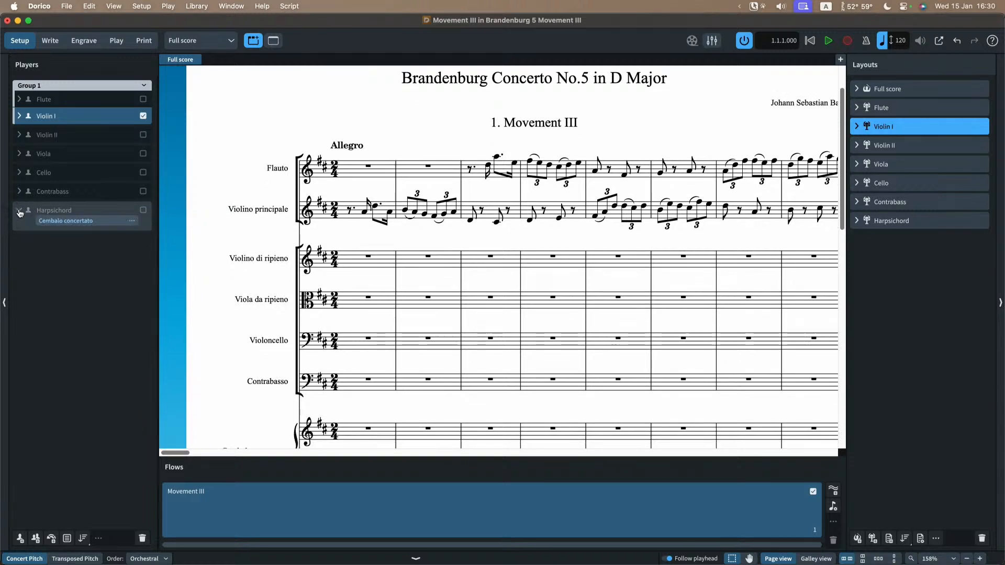
# Step: Split the Harpsichord instrument's full name onto two lines between "Cembalo" and "concertato", and view its staff label
pyautogui.click(133, 221)
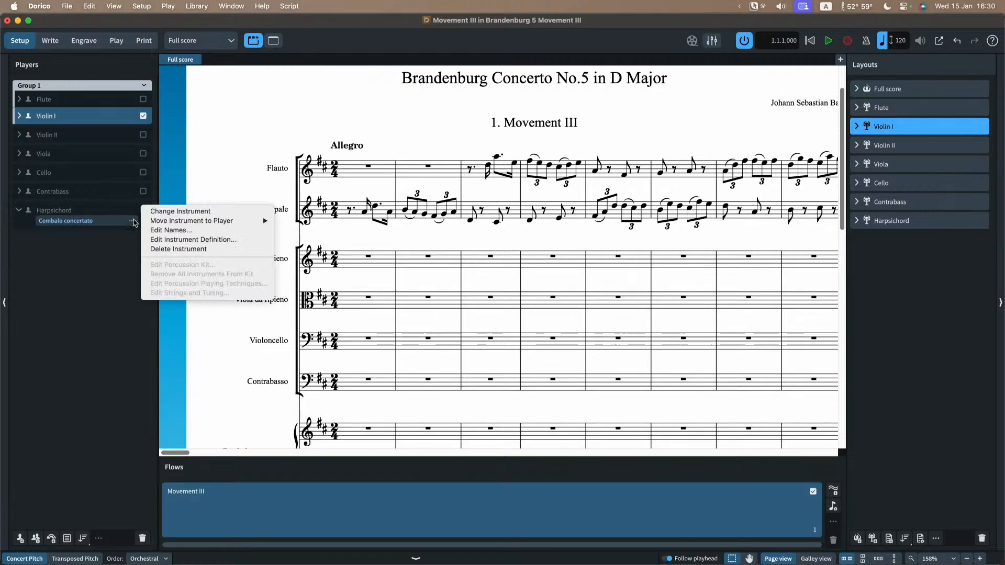
pyautogui.click(170, 232)
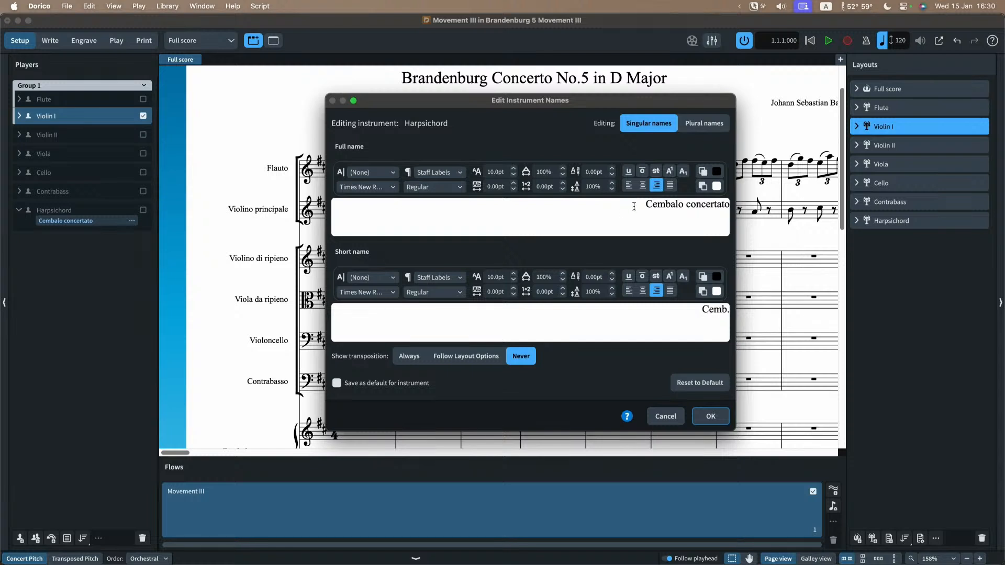
pyautogui.moveTo(636, 205); pyautogui.dragTo(702, 206)
pyautogui.click(718, 206)
pyautogui.doubleClick(686, 207)
pyautogui.click(687, 208)
pyautogui.press('Return')
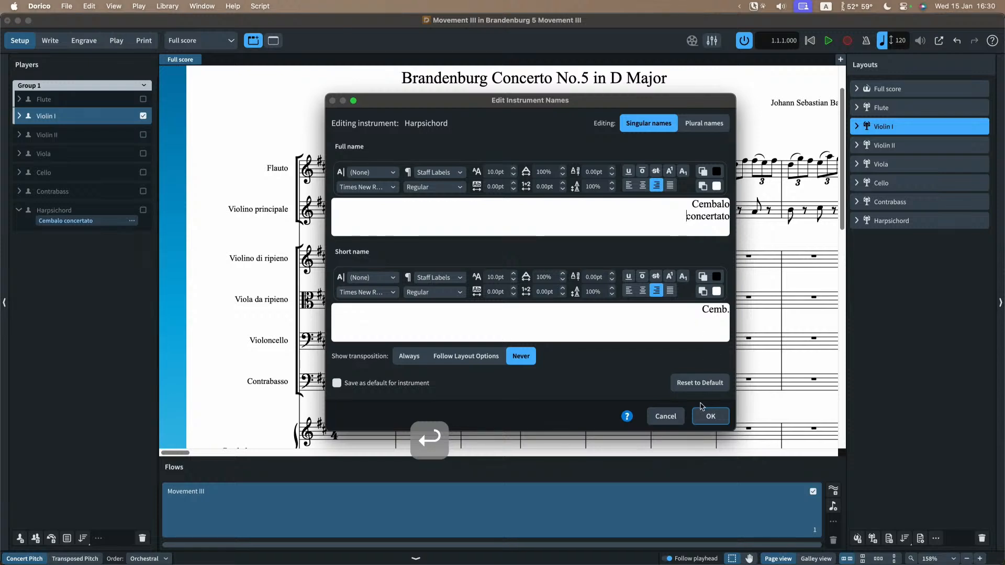
pyautogui.click(708, 422)
pyautogui.scroll(-3, 279, 357)
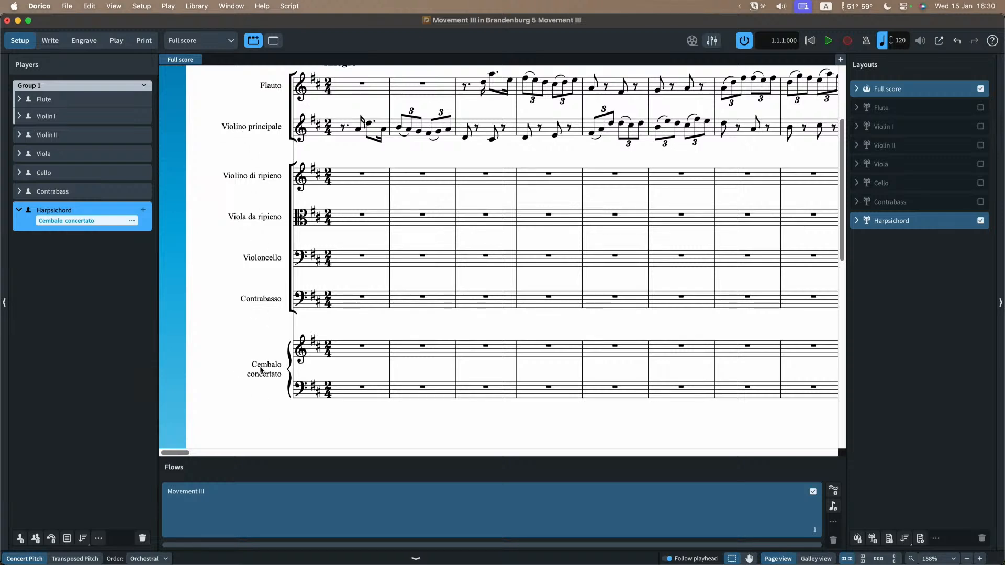
# Step: Put the Harpsichord instrument's full name back on a single line as "Cembalo concertato"
pyautogui.click(133, 222)
pyautogui.click(148, 231)
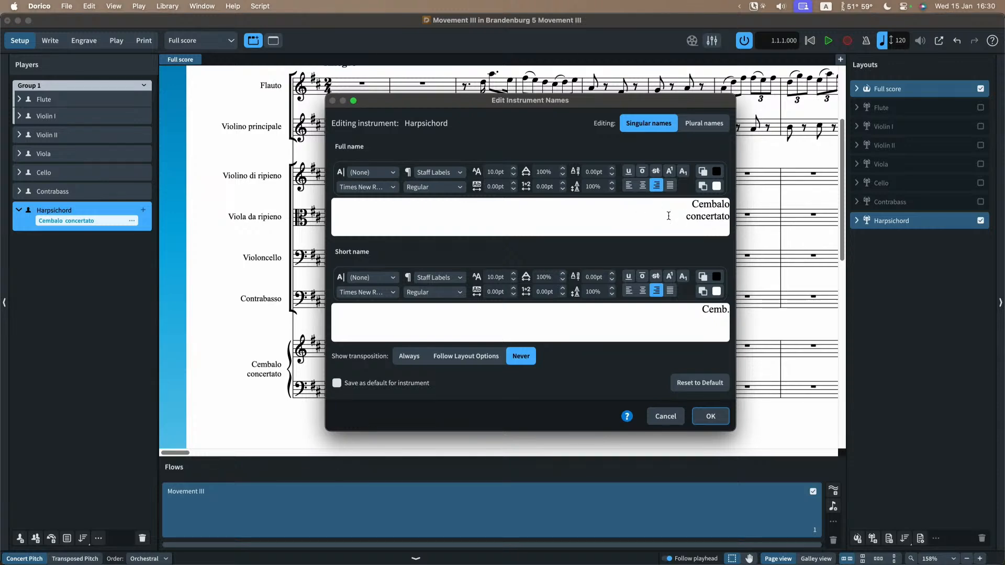
pyautogui.click(673, 217)
pyautogui.press('BackSpace')
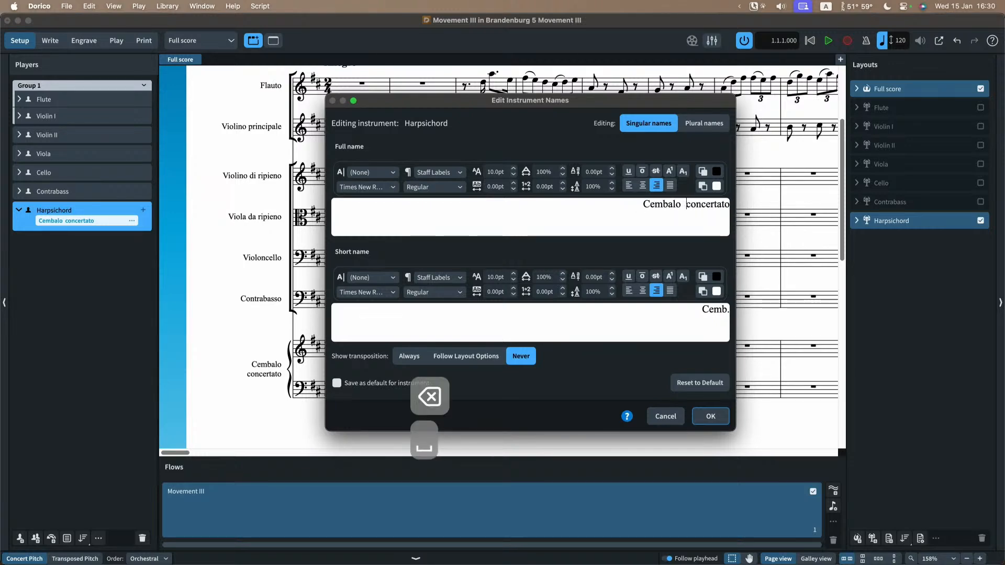
pyautogui.press('BackSpace')
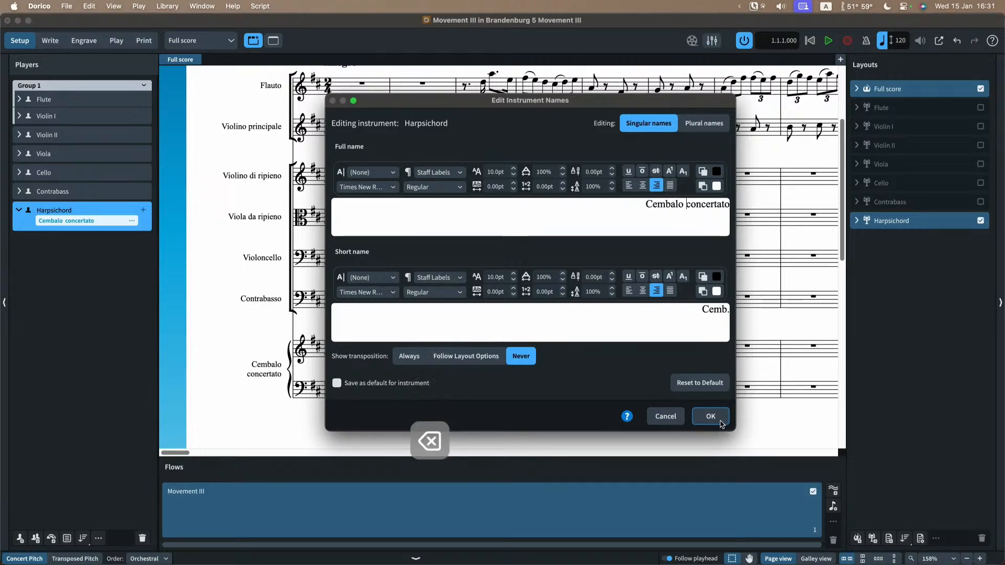
pyautogui.click(721, 420)
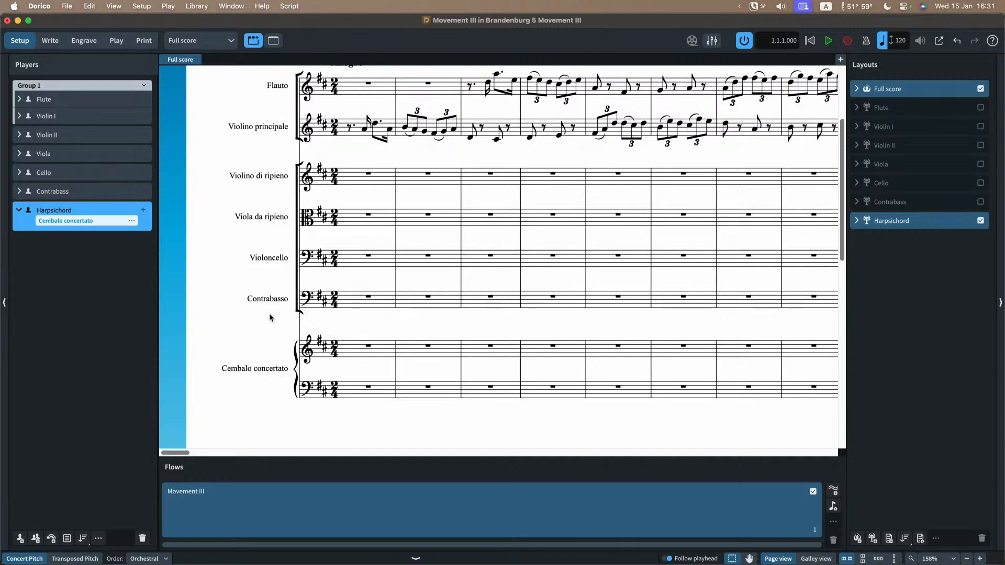
# Step: Open the Harpsichord instrument's names for editing
pyautogui.click(132, 220)
pyautogui.click(148, 229)
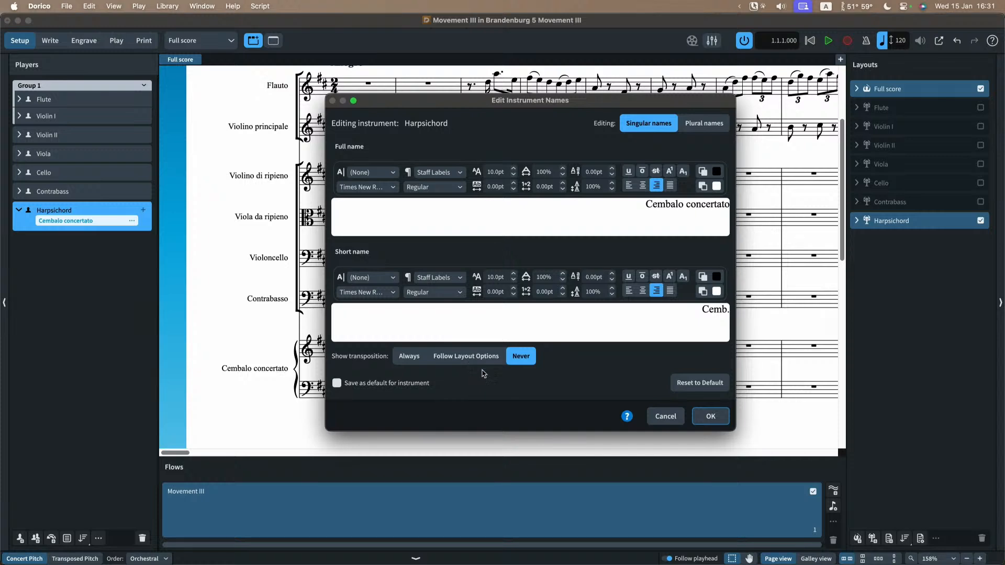
# Step: Accept the Harpsichord's instrument names and show the Flute part layout
pyautogui.click(709, 417)
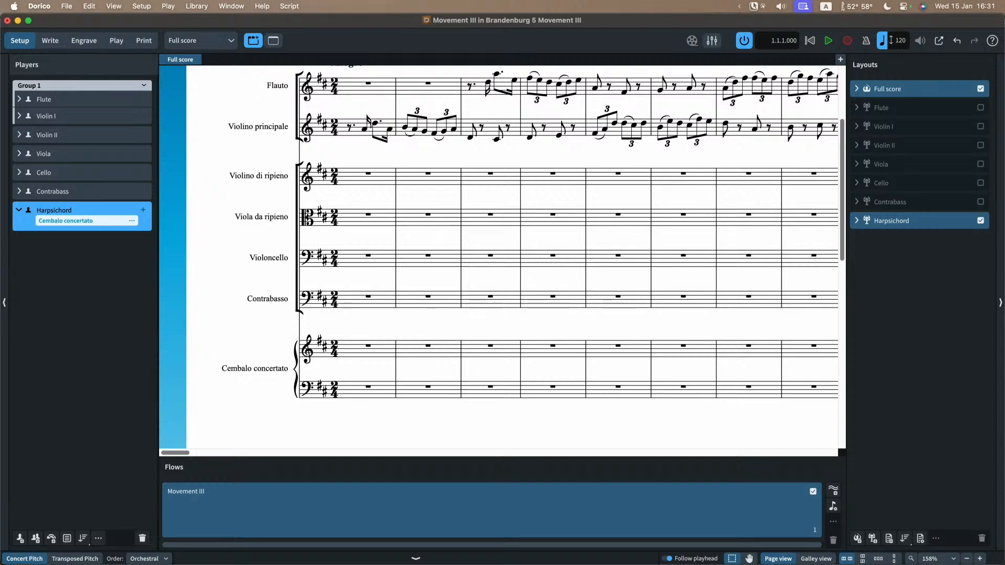
pyautogui.click(207, 40)
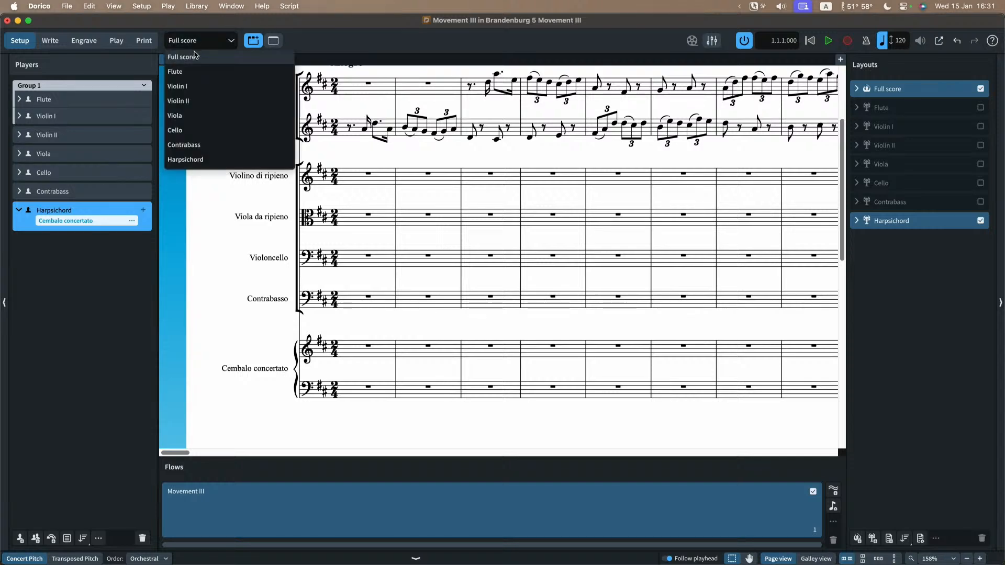
pyautogui.click(192, 72)
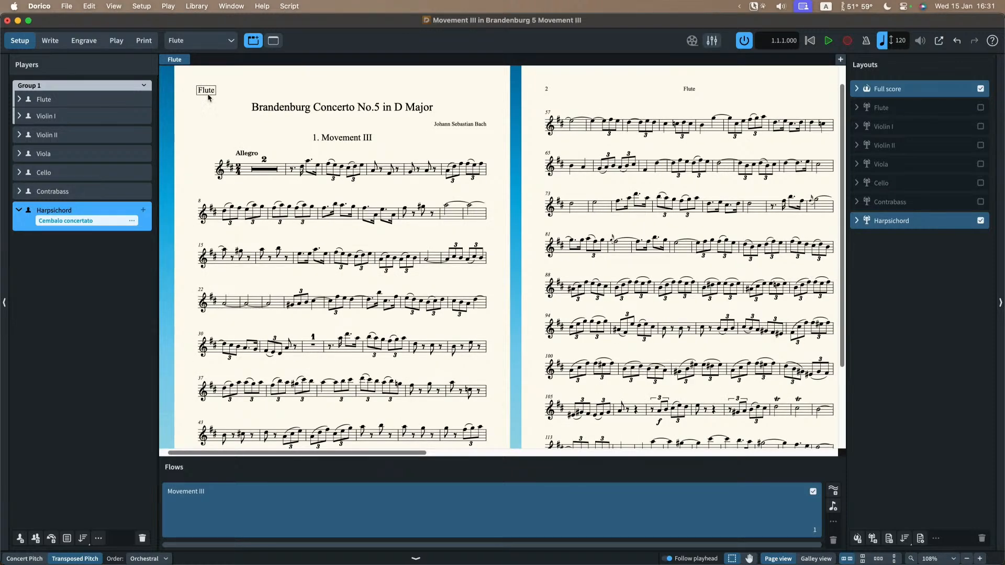
# Step: In Engrave mode, open the First page template of the Default Part set, examine its layout name token, and close it
pyautogui.click(83, 41)
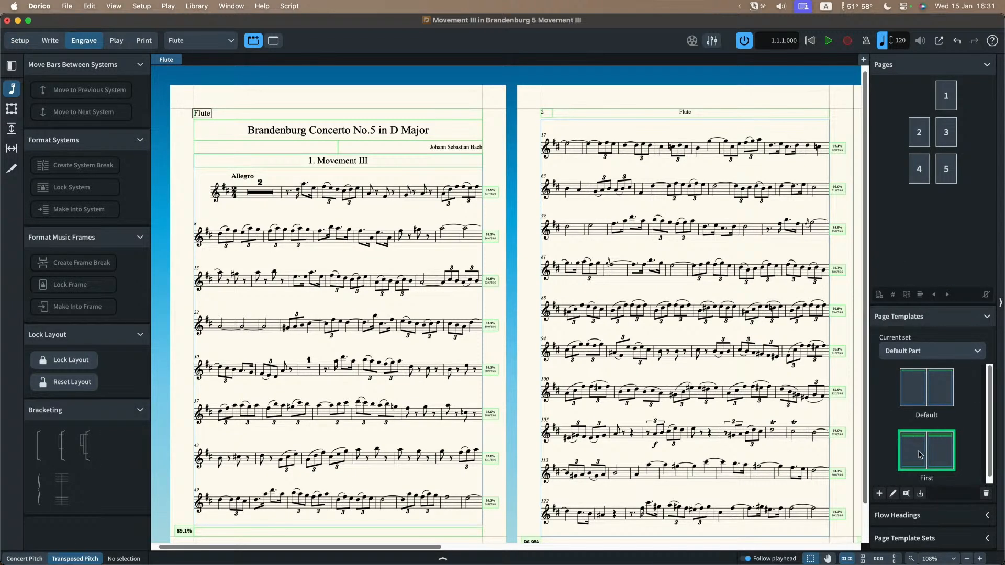
pyautogui.doubleClick(919, 455)
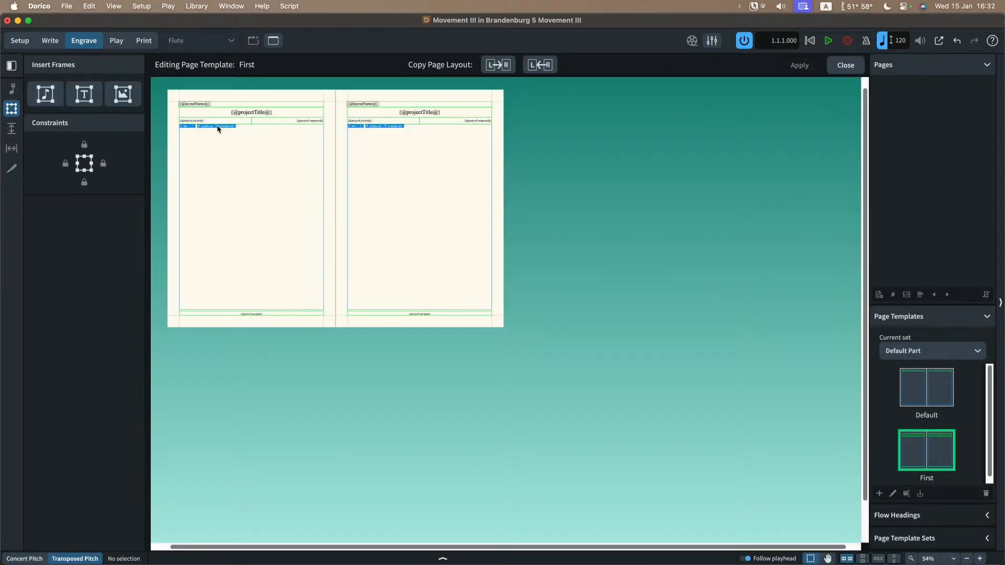
pyautogui.scroll(8, 213, 110)
pyautogui.scroll(3, 215, 108)
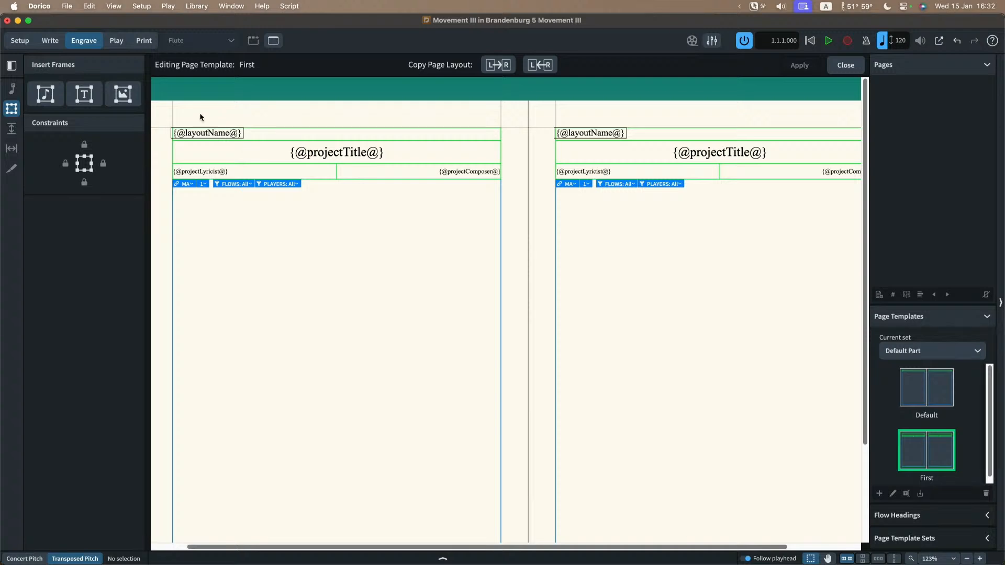
pyautogui.click(845, 65)
# Step: Return to Setup mode and look up the renaming option for the Flute layout without applying it
pyautogui.click(20, 40)
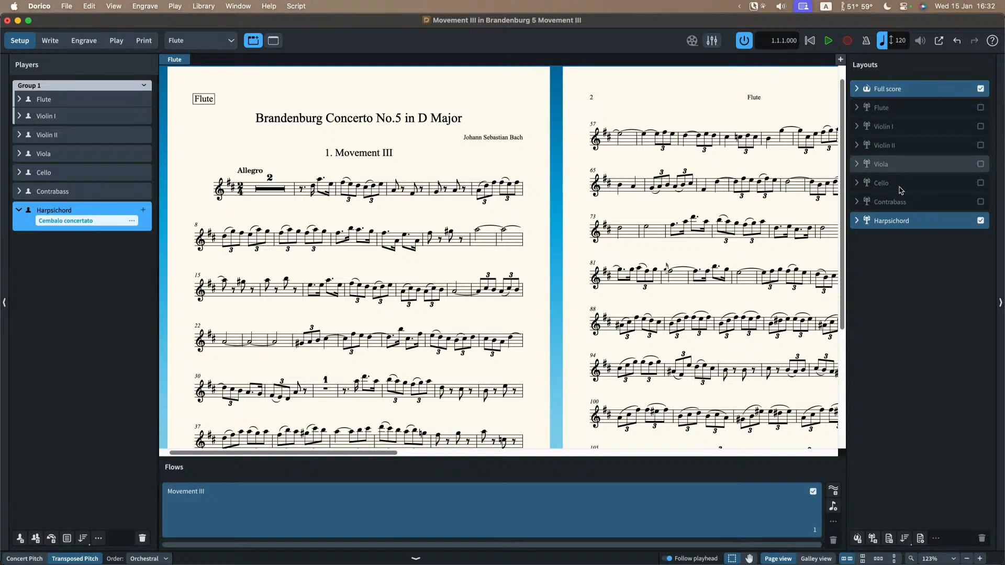
pyautogui.click(893, 109)
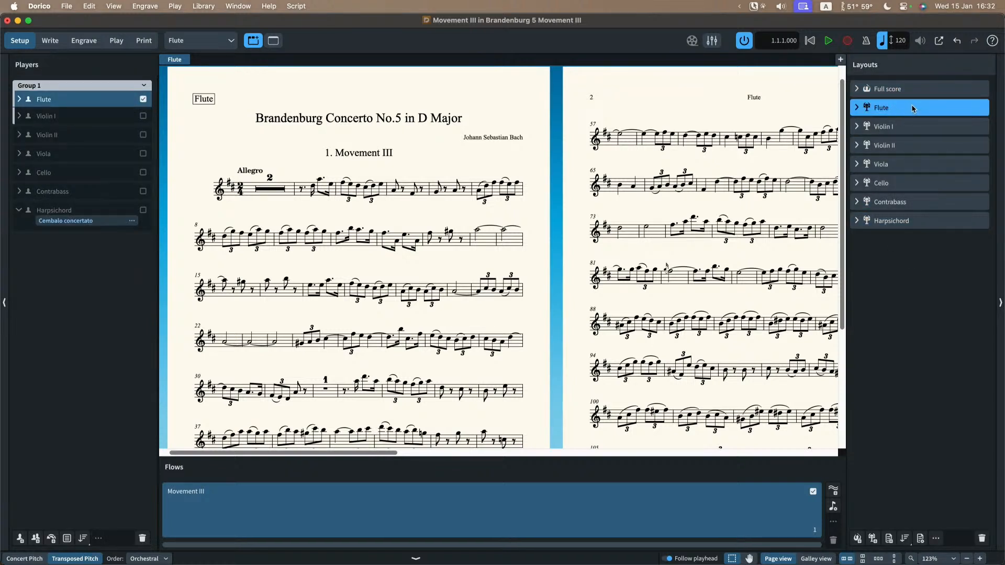
pyautogui.rightClick(911, 108)
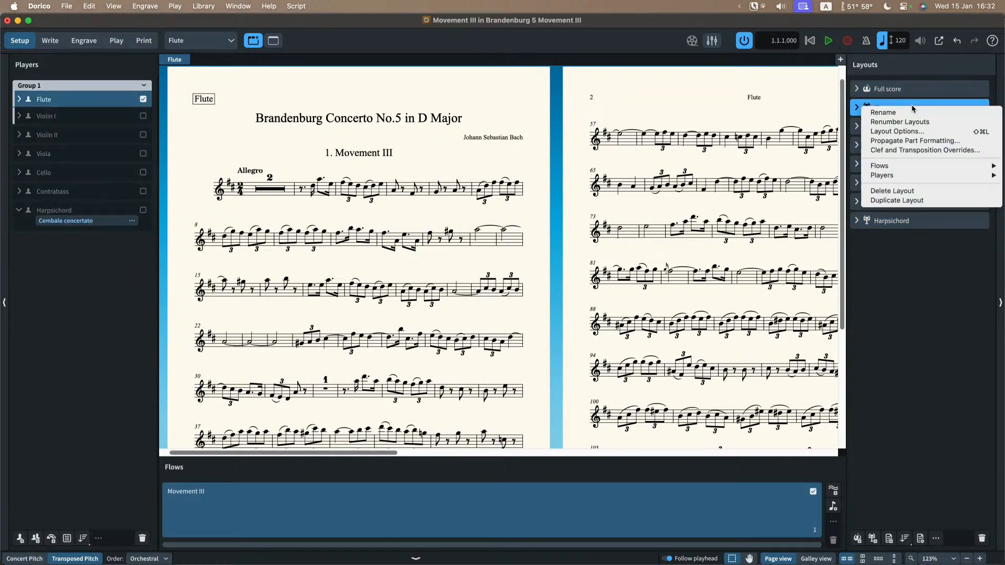
pyautogui.click(911, 269)
# Step: Compare the layout name on the Harpsichord part with the harpsichord's staff label in the Full score
pyautogui.click(194, 42)
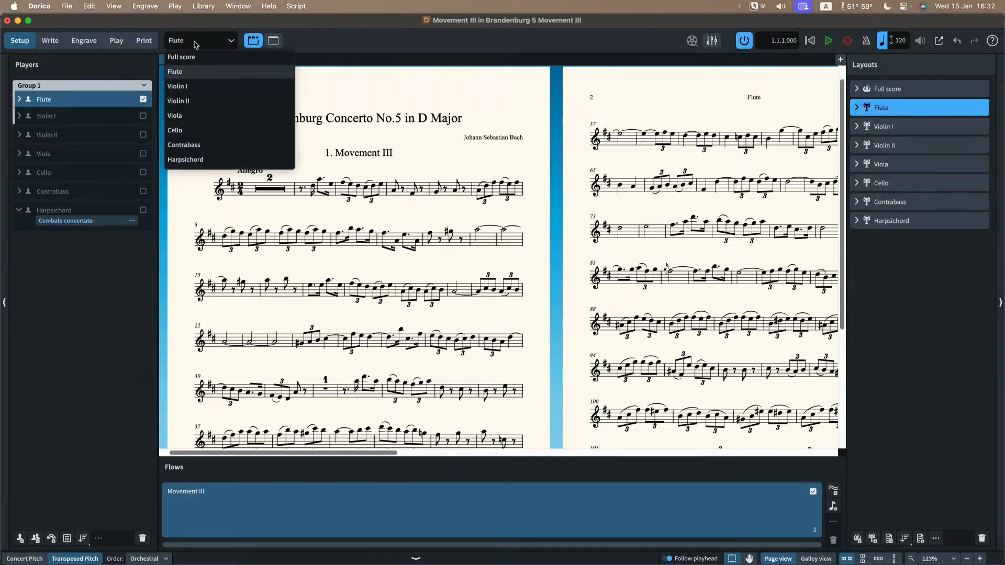
pyautogui.click(197, 159)
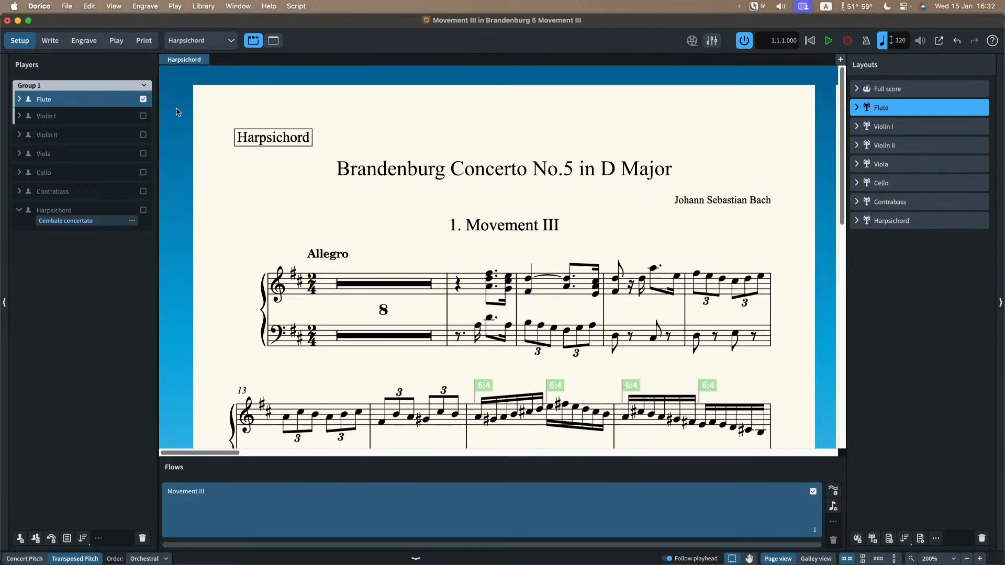
pyautogui.hscroll(4, 178, 112)
pyautogui.hscroll(-3, 228, 147)
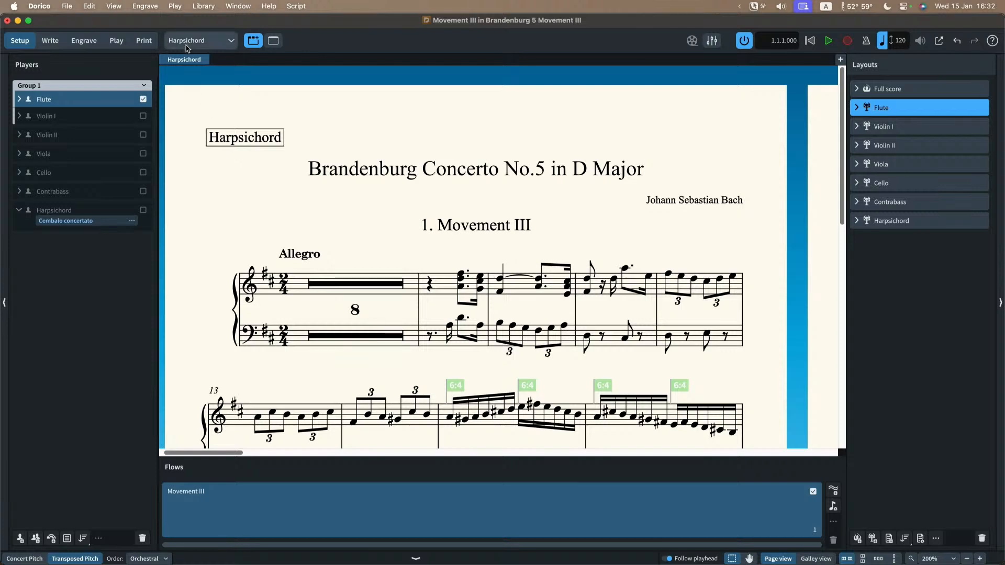
pyautogui.click(187, 46)
pyautogui.click(187, 58)
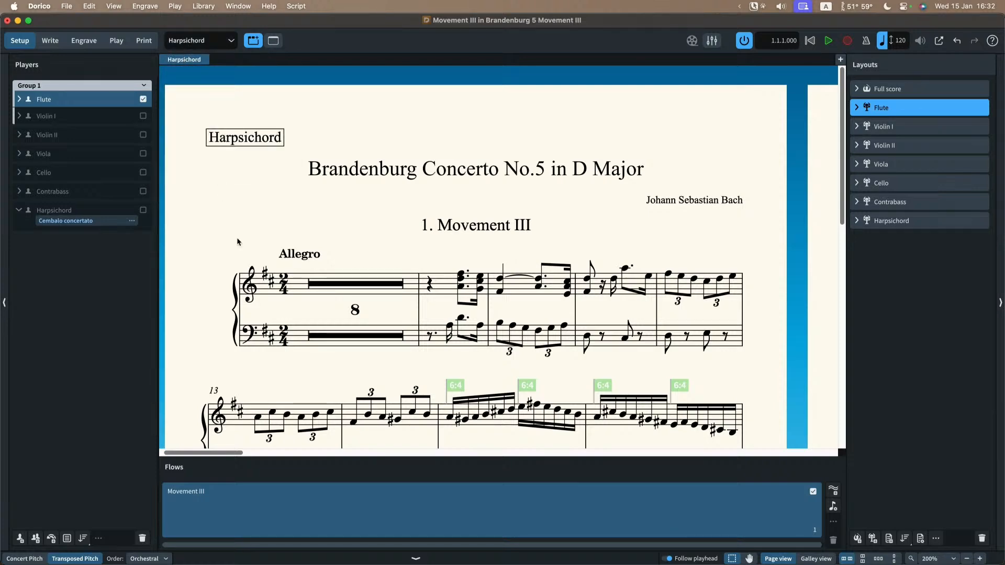
pyautogui.scroll(-10, 246, 282)
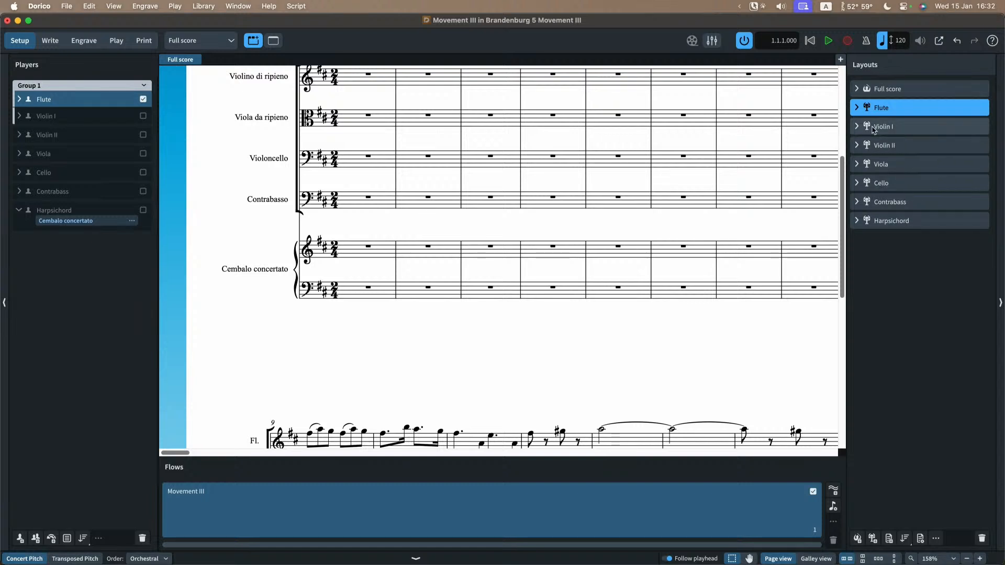
# Step: Show the Flute part layout again and inspect the start of its systems
pyautogui.click(202, 39)
pyautogui.click(197, 73)
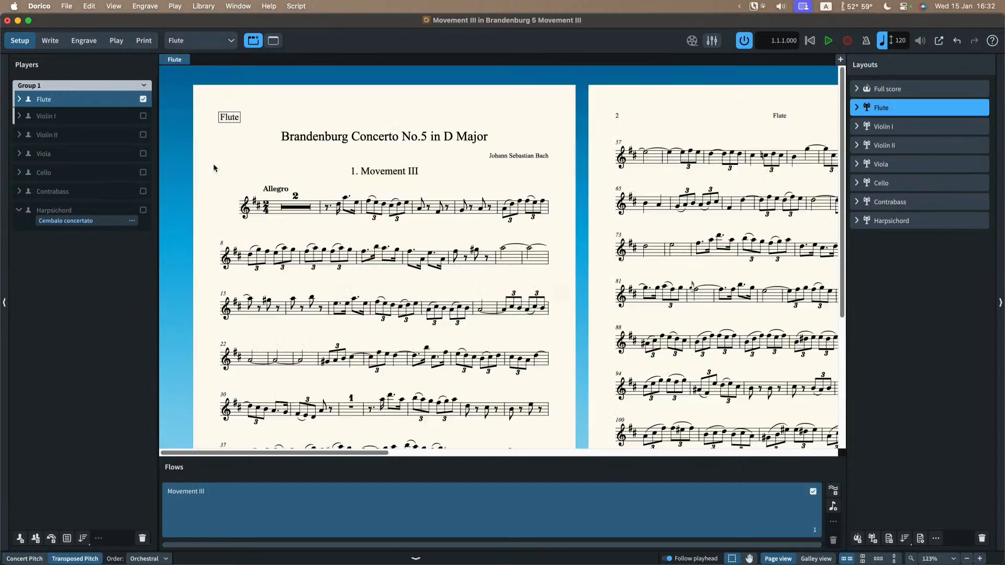
pyautogui.scroll(-1, 224, 185)
pyautogui.hscroll(1, 224, 185)
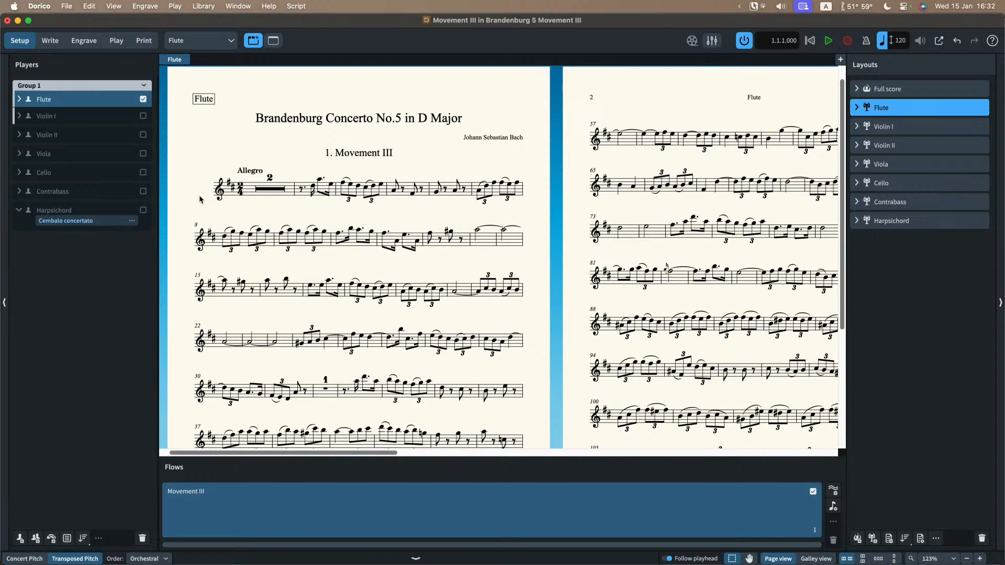
# Step: Review the Staves and Systems layout options for the Flute, all part layouts and the Full score, and close them
pyautogui.press('shift+super+l')
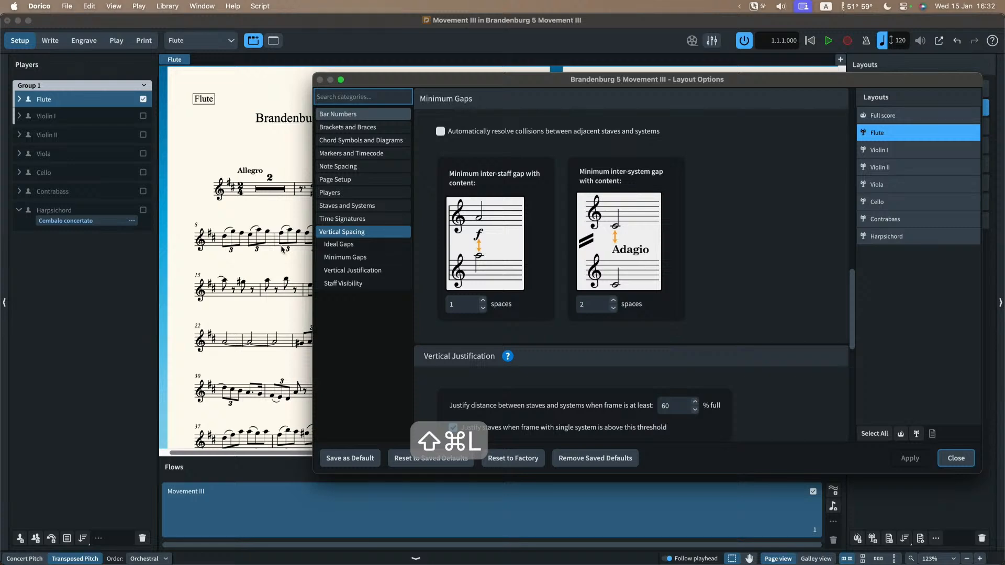
pyautogui.click(356, 206)
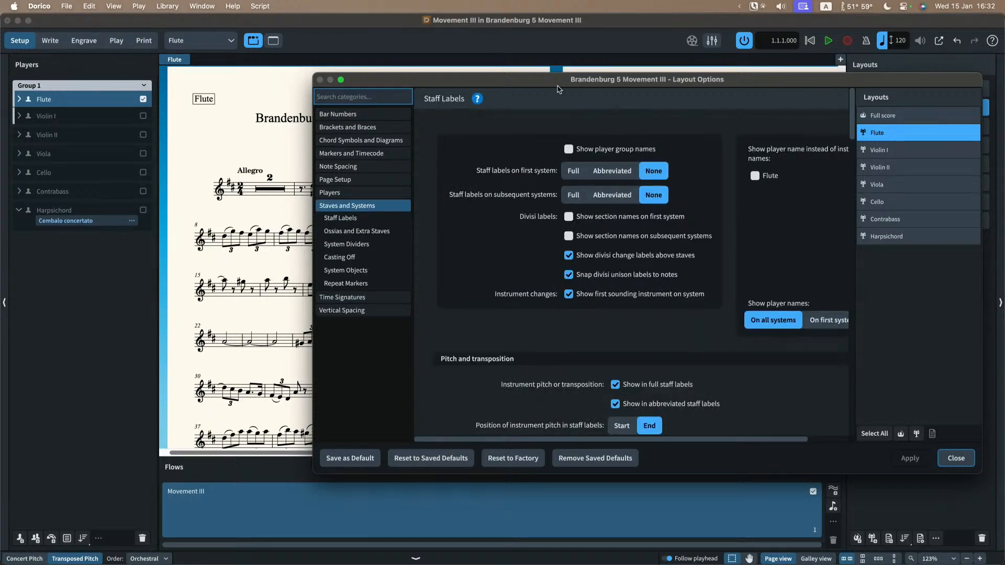
pyautogui.moveTo(559, 86); pyautogui.dragTo(527, 59)
pyautogui.scroll(-9, 569, 236)
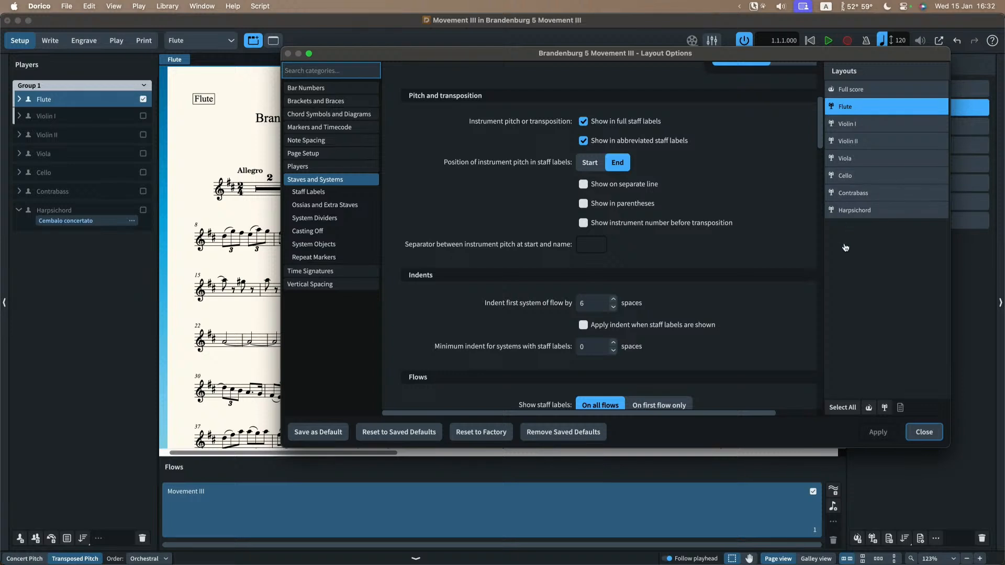
pyautogui.click(884, 408)
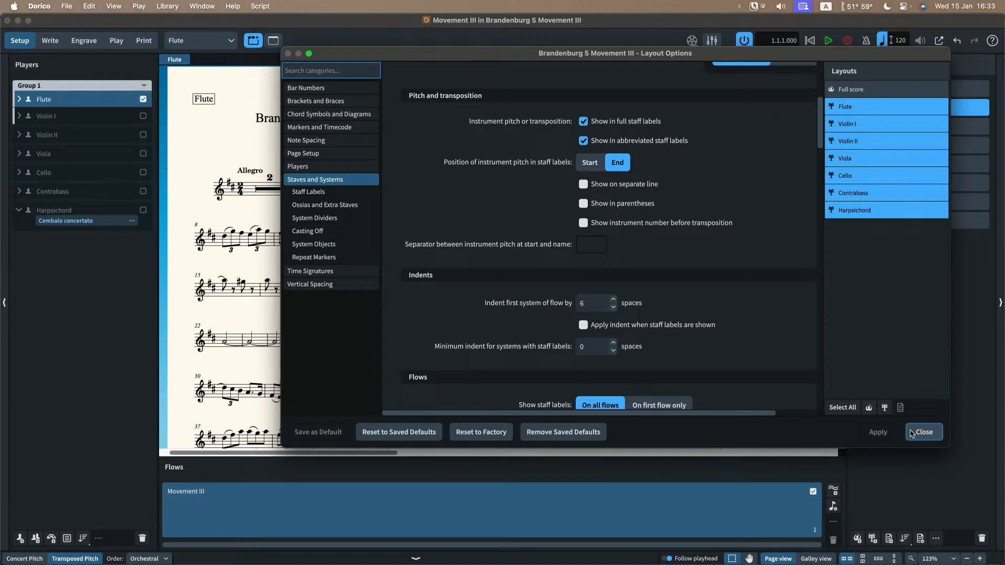
pyautogui.click(855, 86)
pyautogui.click(923, 432)
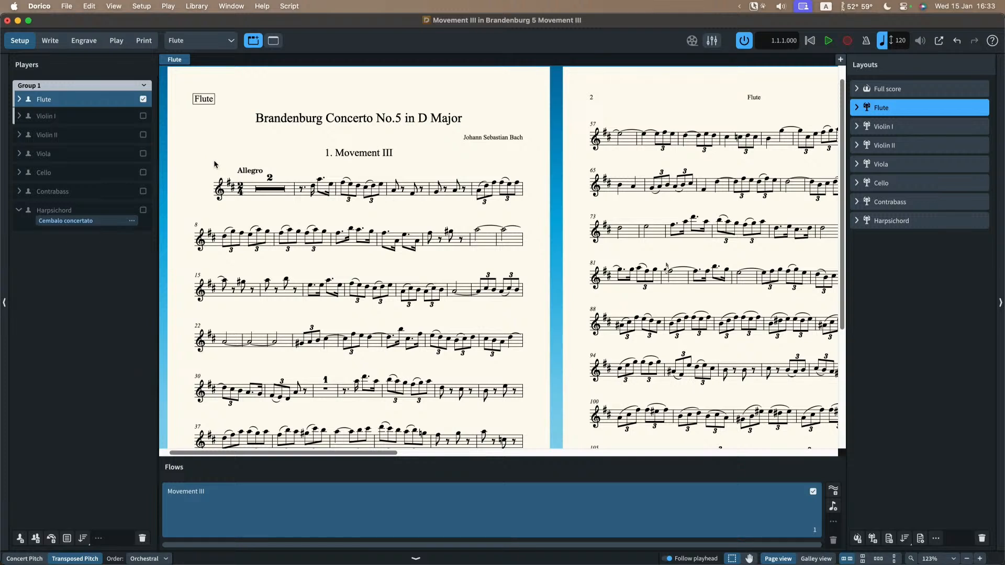
# Step: Show the Full score in Write mode with its first two pages in view
pyautogui.click(189, 46)
pyautogui.click(192, 60)
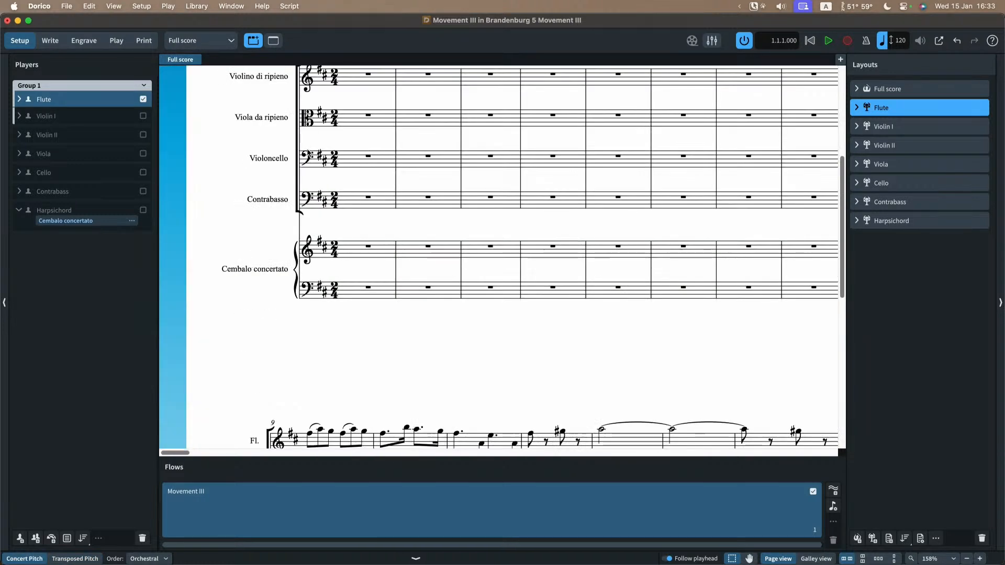
pyautogui.press('super+2')
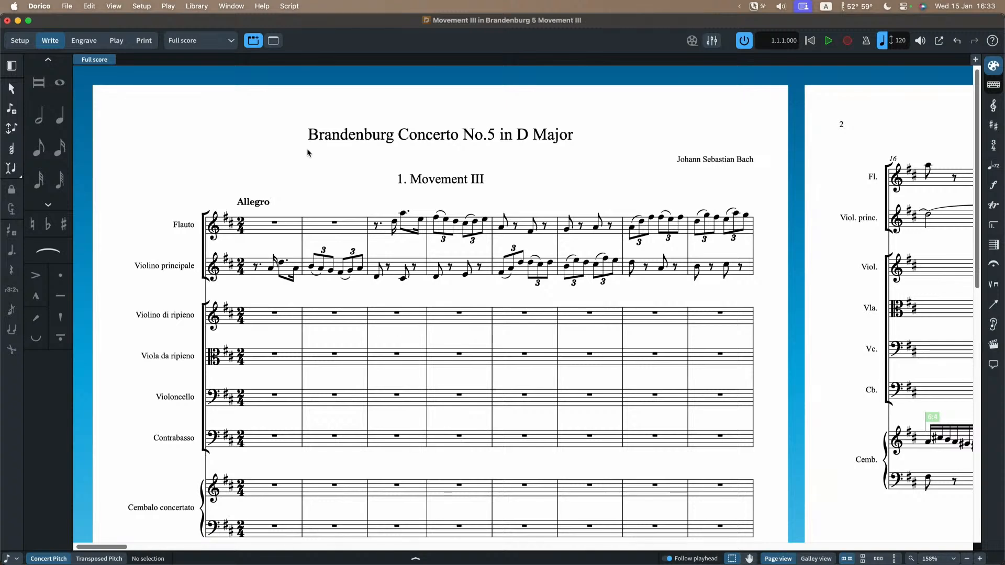
pyautogui.scroll(-2, 306, 149)
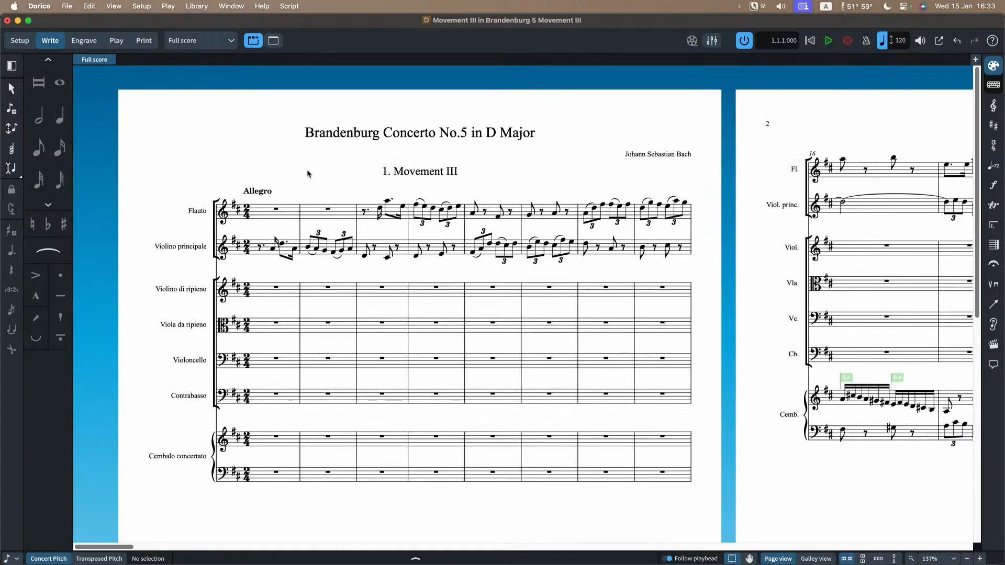
pyautogui.scroll(-1, 303, 168)
pyautogui.scroll(-3, 304, 168)
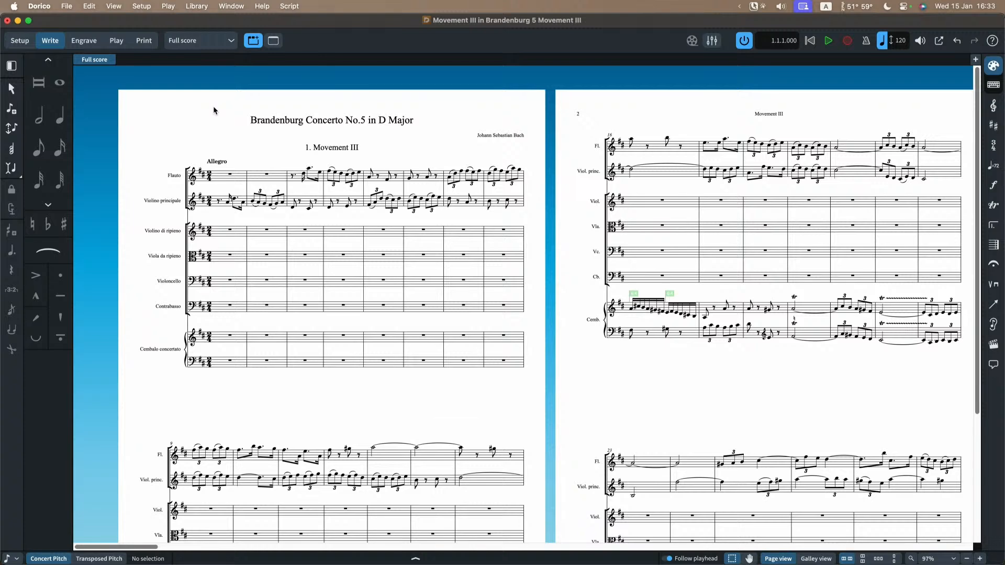
# Step: Set the Full score's layout options to hide empty staves on all systems, apply them, and check the score
pyautogui.press('shift+super+l')
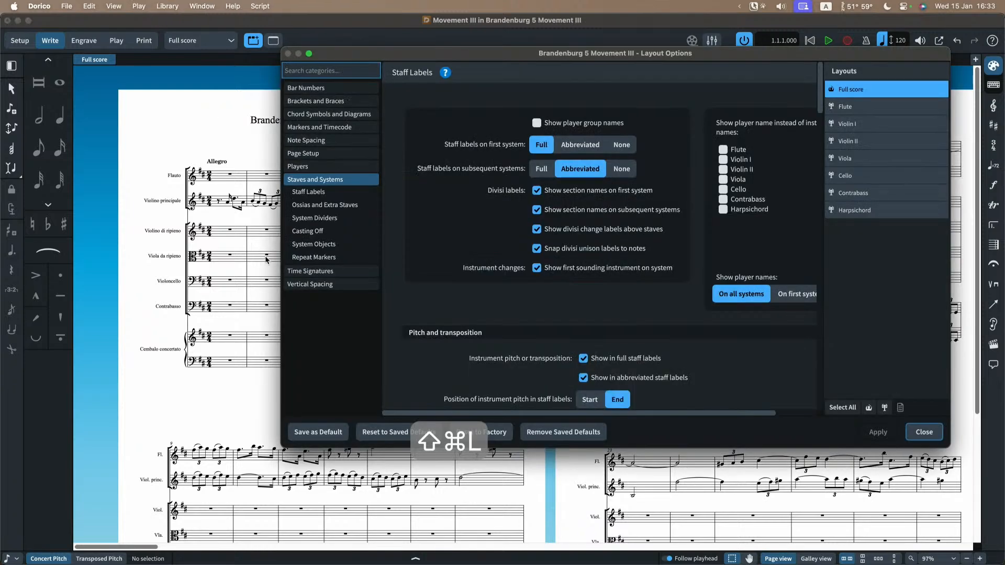
pyautogui.click(331, 286)
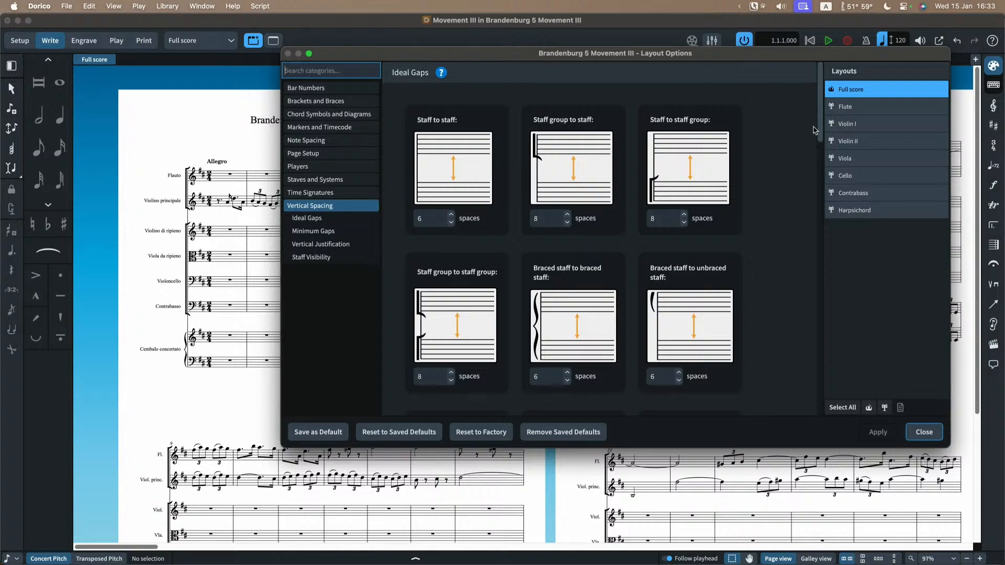
pyautogui.click(312, 257)
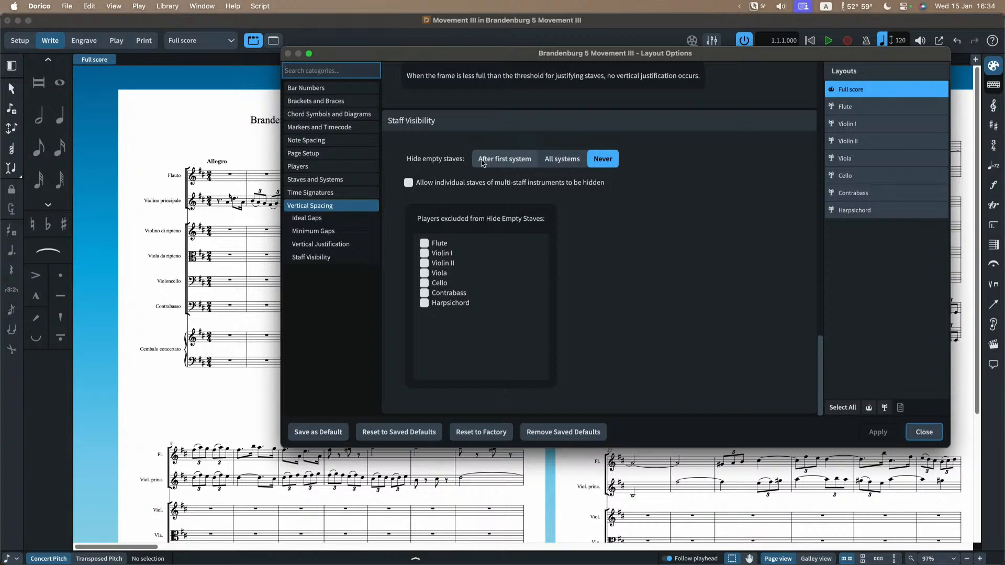
pyautogui.click(564, 161)
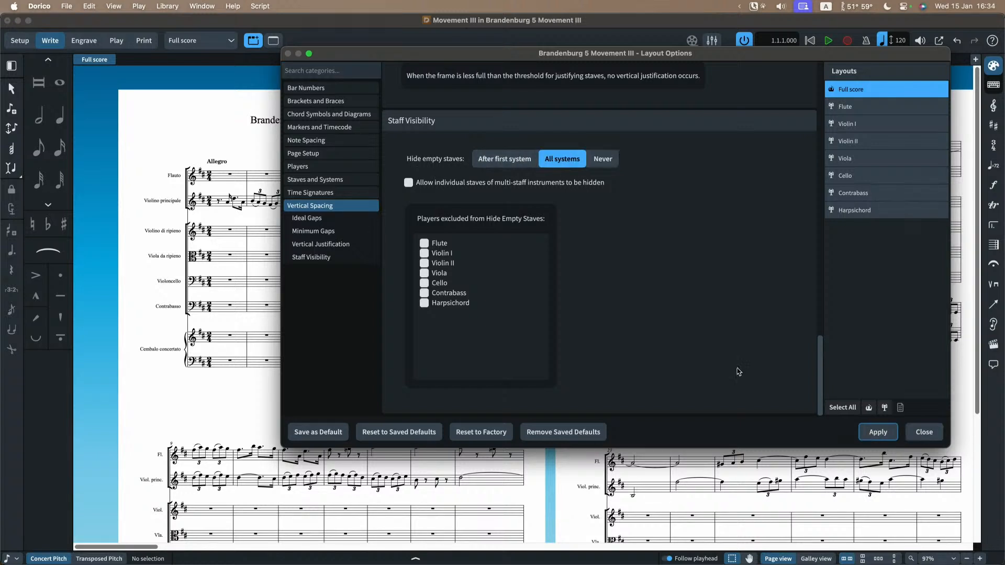
pyautogui.click(877, 432)
pyautogui.moveTo(521, 60); pyautogui.dragTo(505, 108)
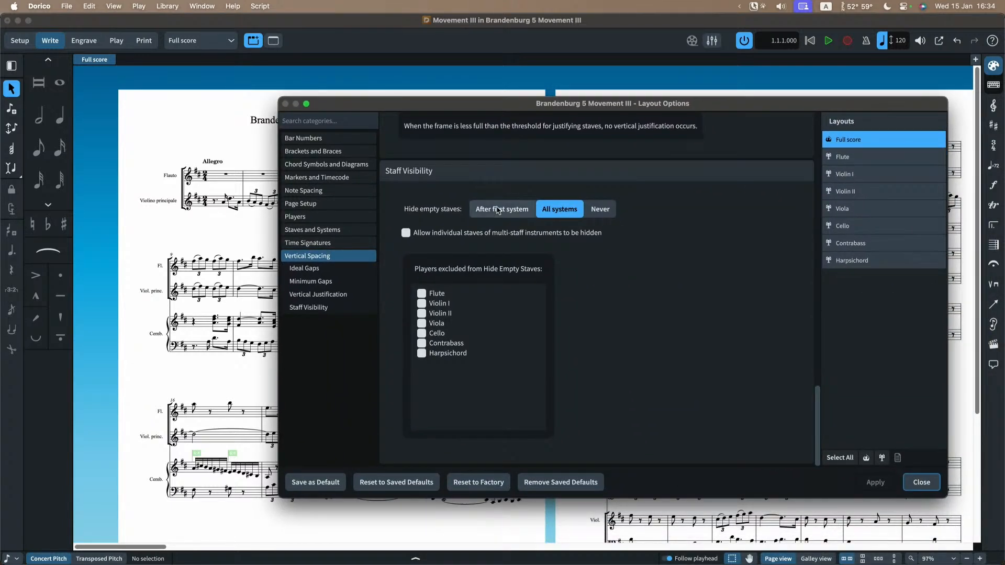
# Step: Hide the Full score's empty staves only after the first system, check the pages, and set the option back to Never
pyautogui.click(498, 210)
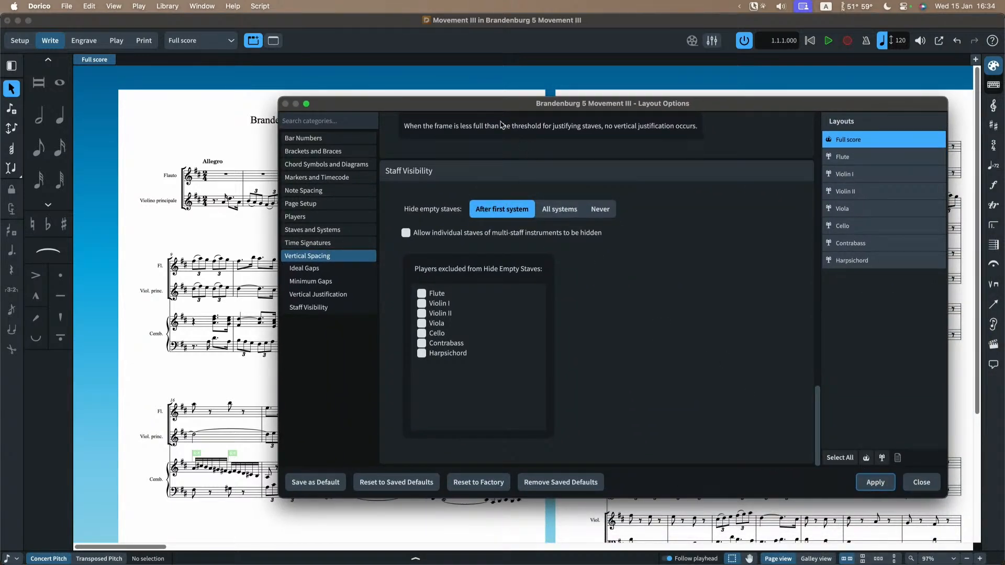
pyautogui.moveTo(493, 108); pyautogui.dragTo(519, 290)
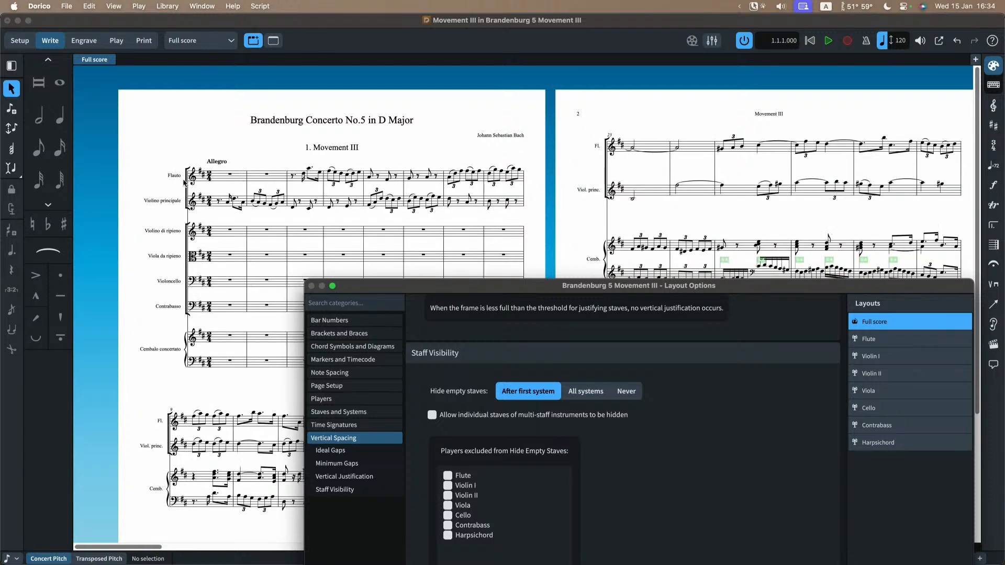
pyautogui.moveTo(394, 289); pyautogui.dragTo(256, 422)
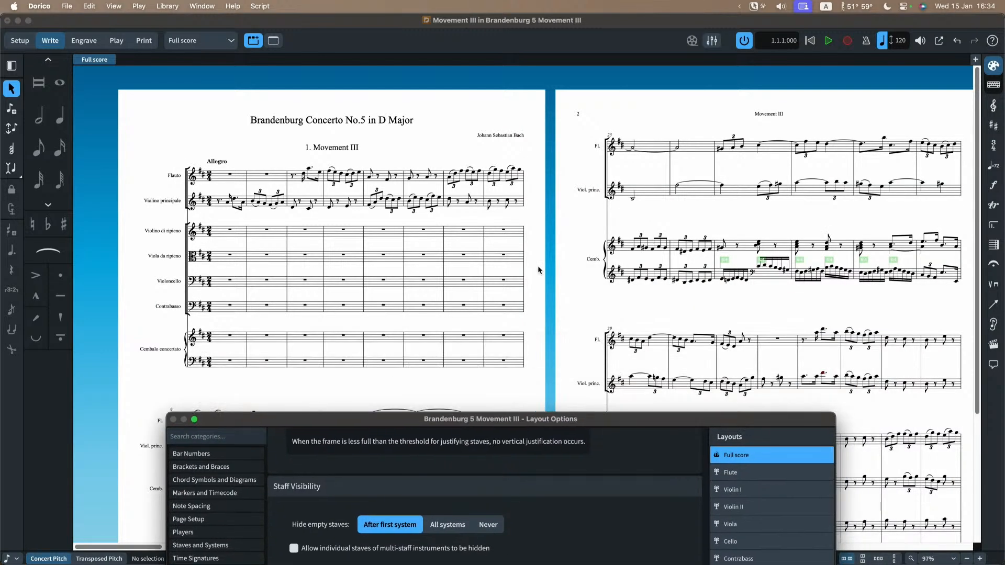
pyautogui.moveTo(628, 422); pyautogui.dragTo(717, 87)
pyautogui.click(578, 190)
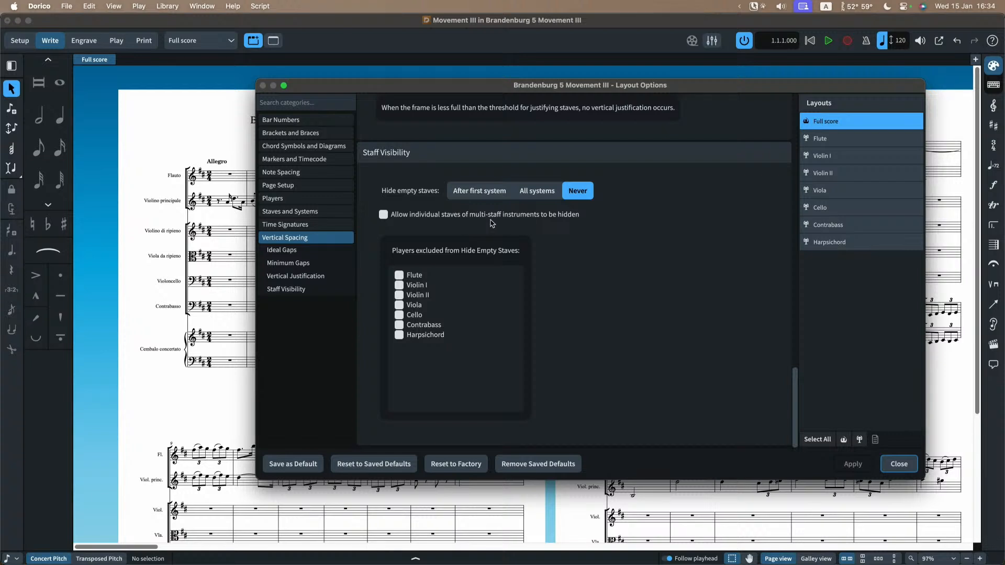
# Step: Fix the Full score's casting off at 4 bars per system and close the layout options
pyautogui.click(429, 216)
pyautogui.click(429, 215)
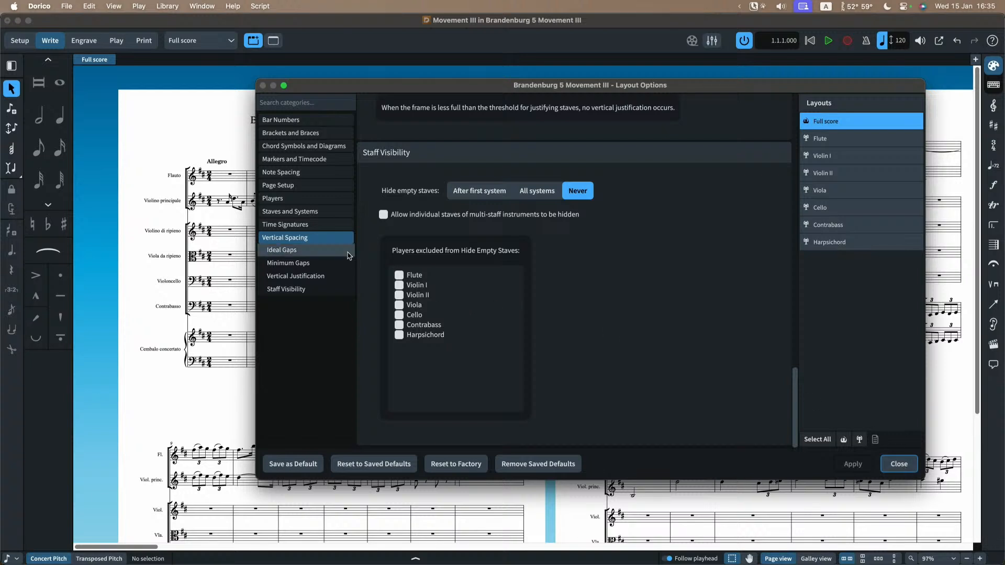
pyautogui.click(310, 199)
pyautogui.click(310, 343)
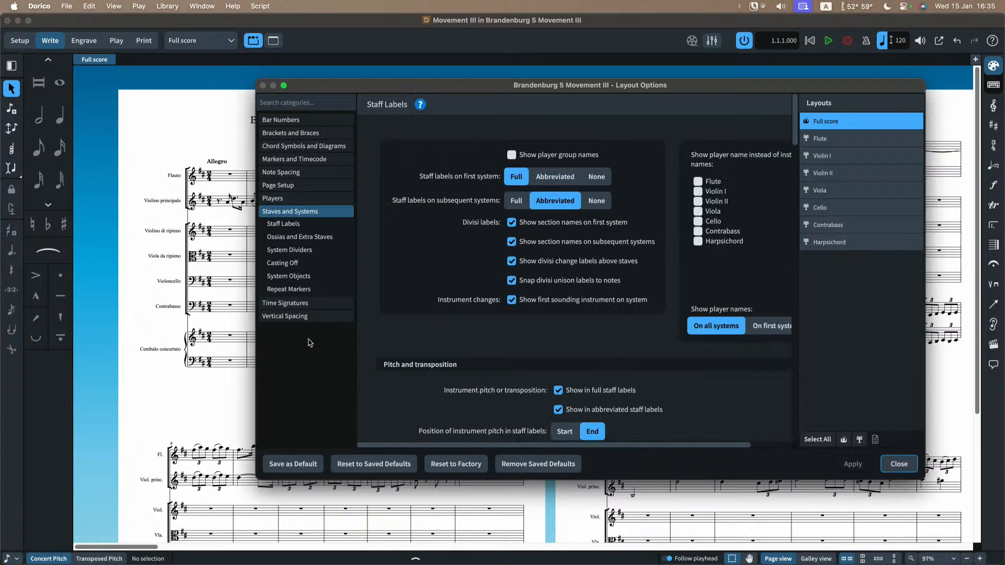
pyautogui.click(291, 263)
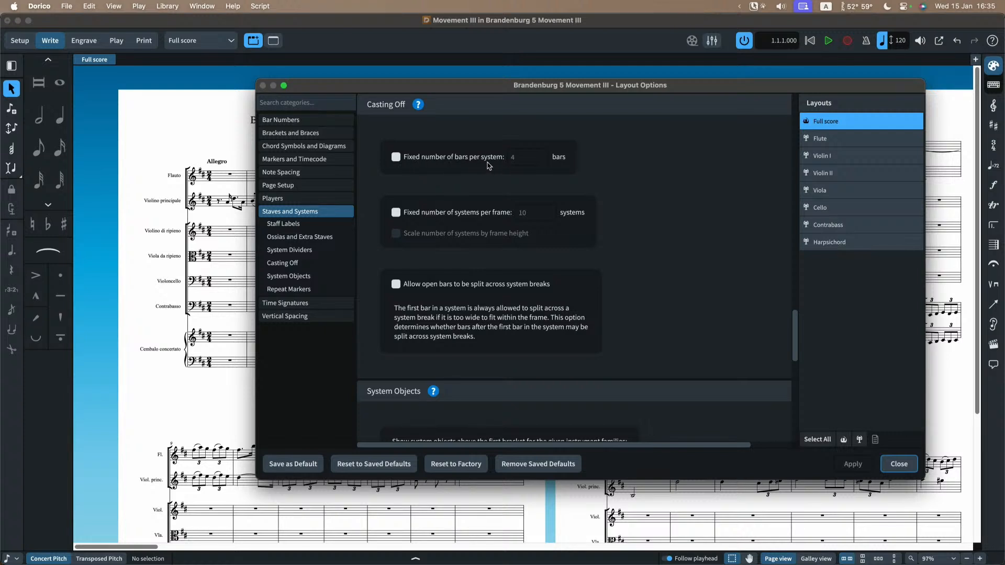
pyautogui.click(395, 157)
pyautogui.moveTo(436, 92); pyautogui.dragTo(382, 249)
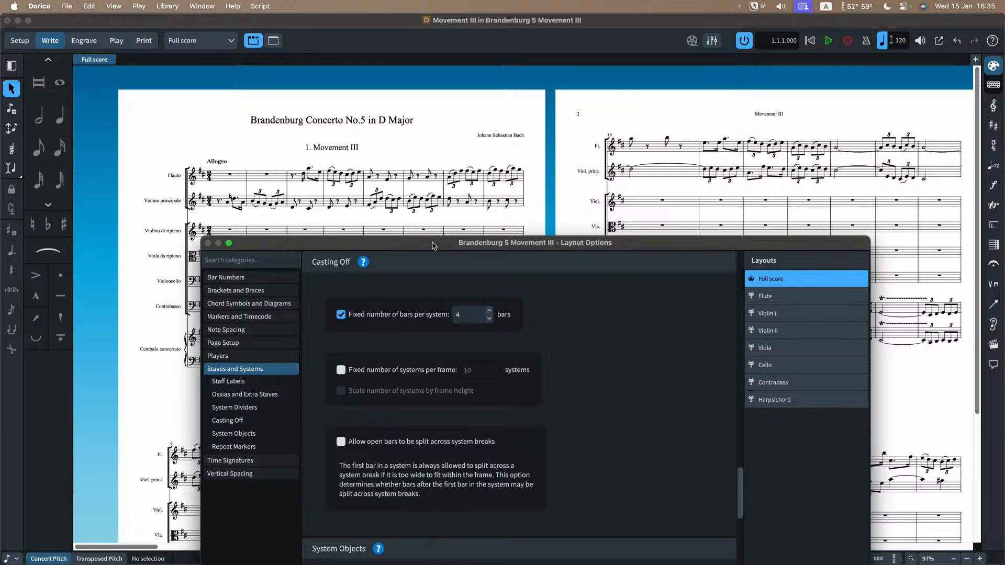
pyautogui.moveTo(433, 246); pyautogui.dragTo(430, 107)
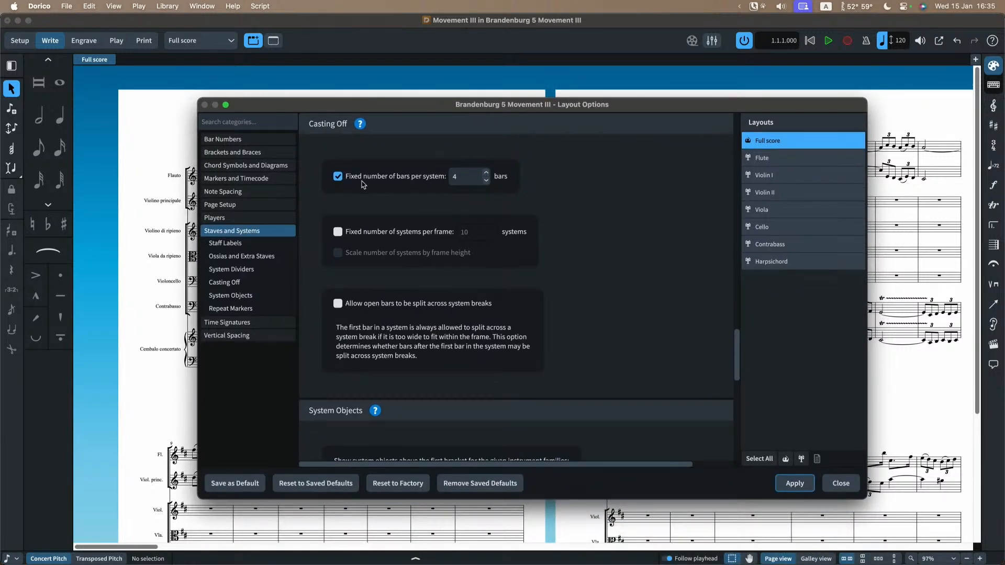
pyautogui.click(841, 483)
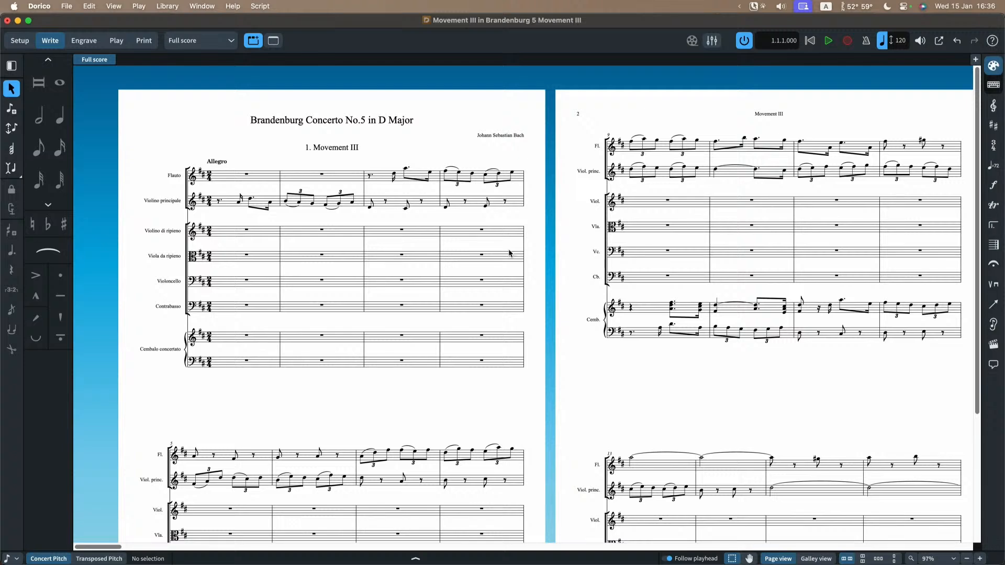
# Step: Check the Full score's bar distribution across its opening pages, and turn off the fixed number of bars per system
pyautogui.hscroll(12, 508, 253)
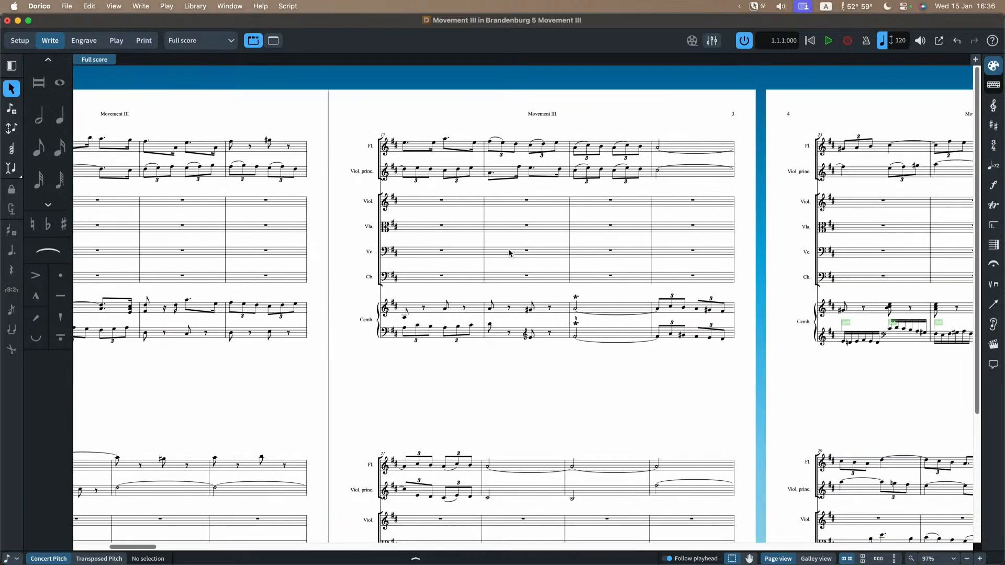
pyautogui.hscroll(4, 509, 253)
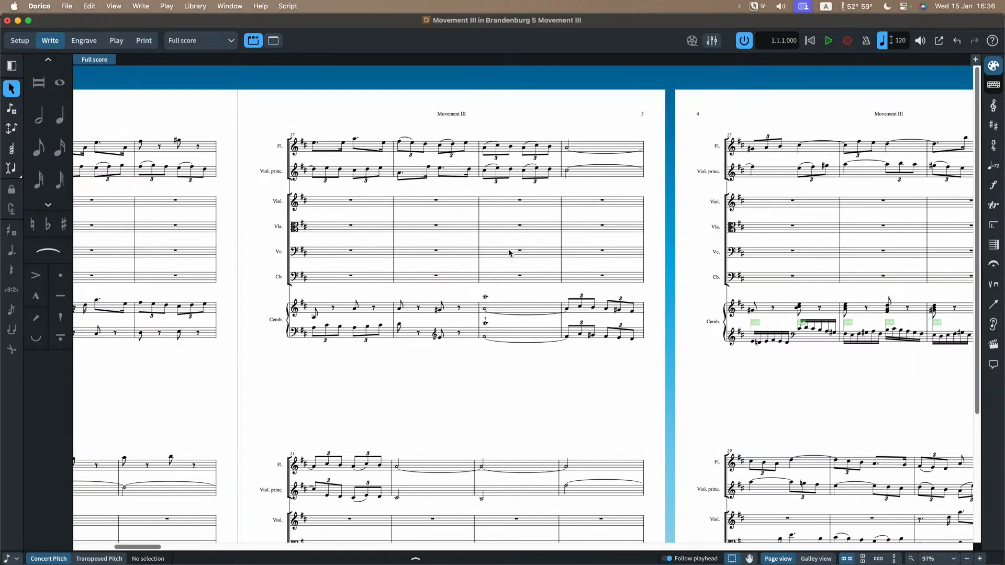
pyautogui.hscroll(3, 509, 253)
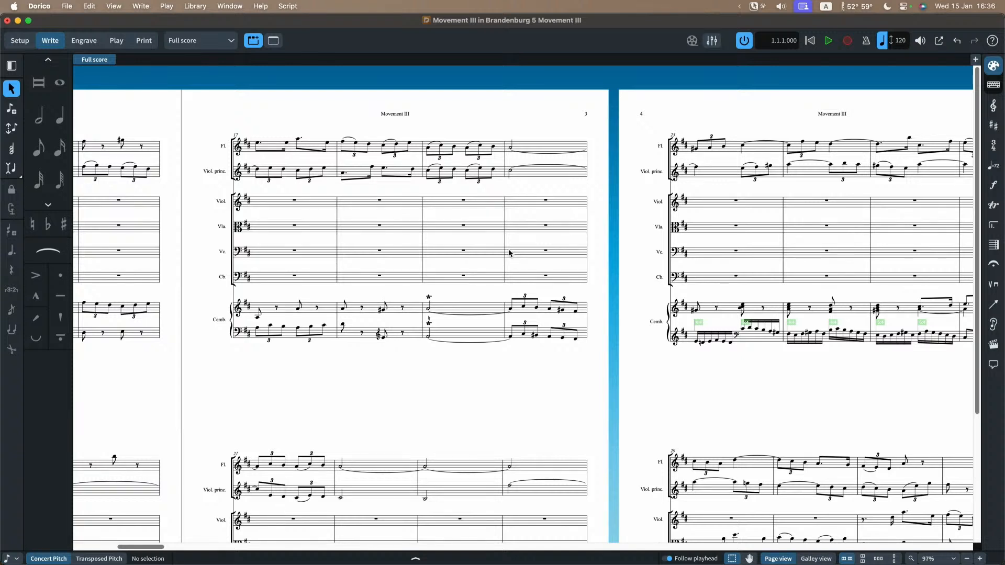
pyautogui.hscroll(1, 509, 253)
pyautogui.hscroll(15, 509, 253)
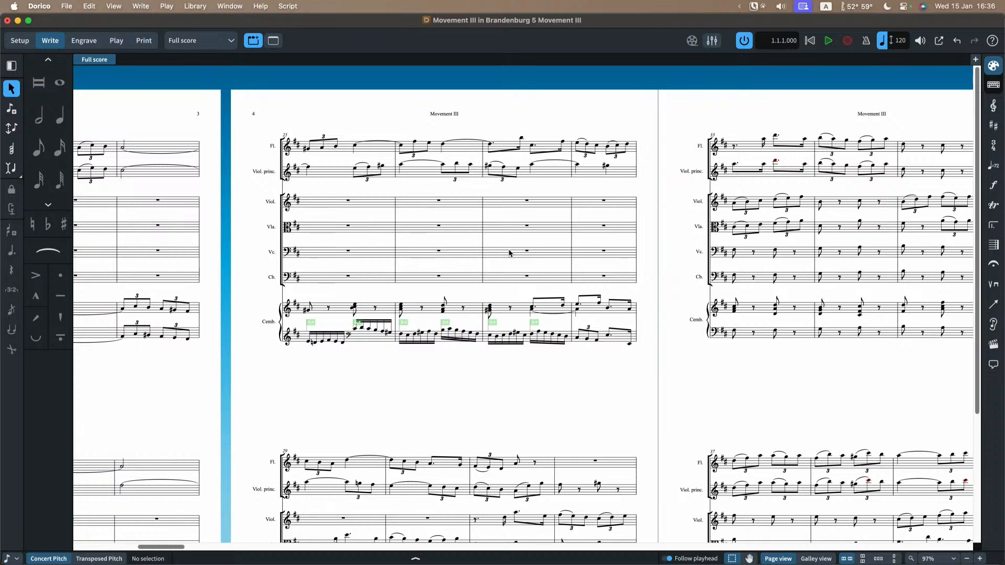
pyautogui.hscroll(-15, 506, 376)
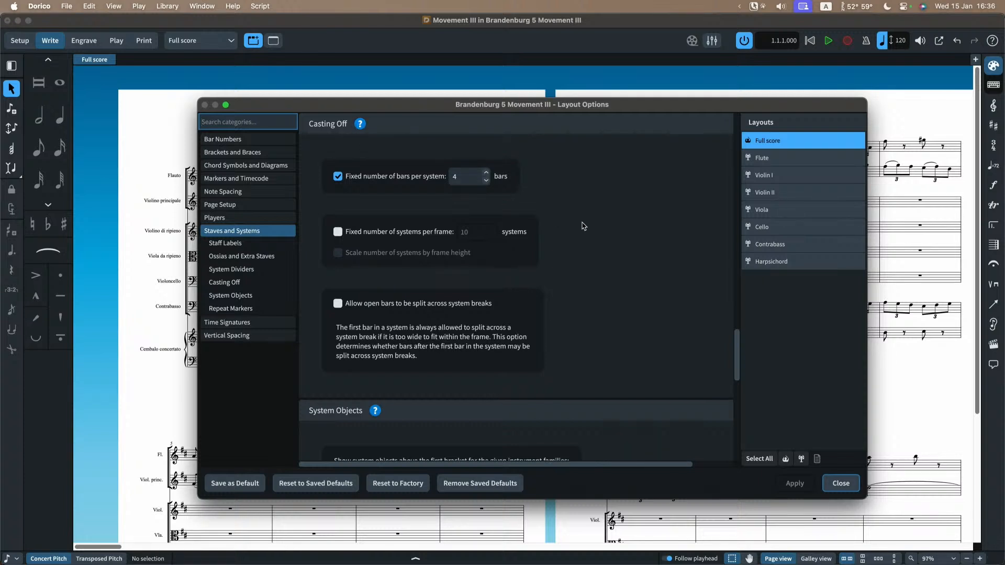
pyautogui.scroll(1, 598, 233)
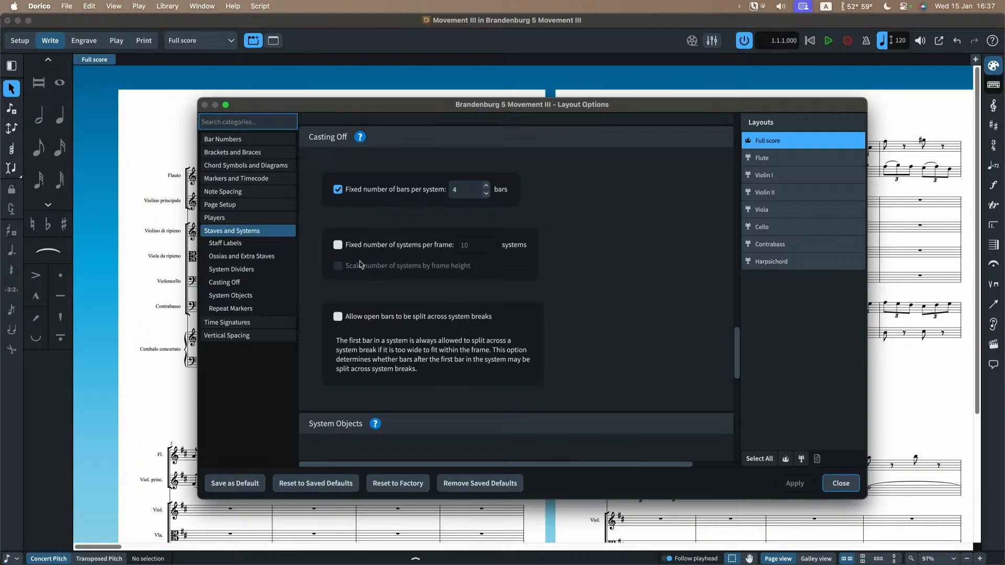
pyautogui.click(353, 191)
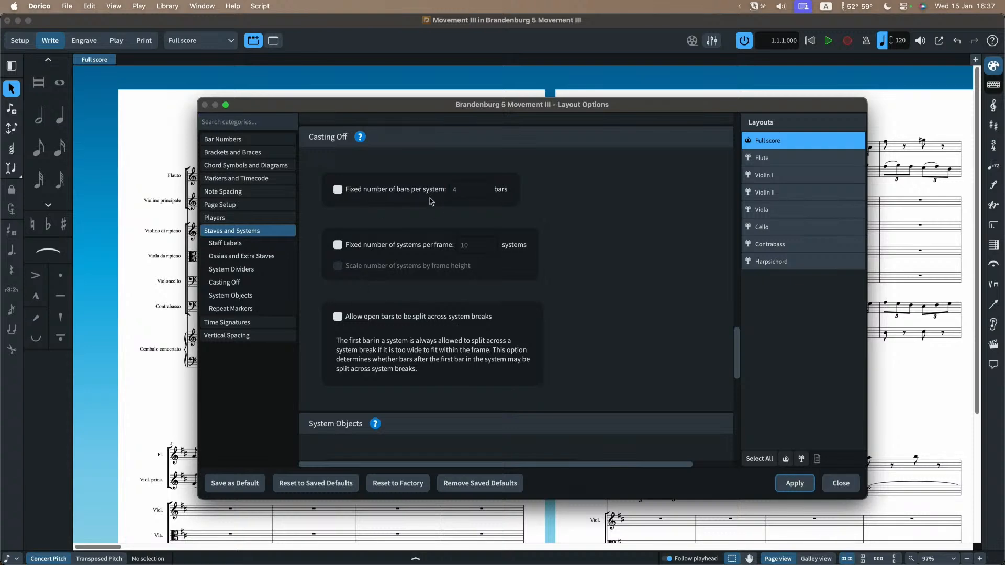
pyautogui.click(838, 488)
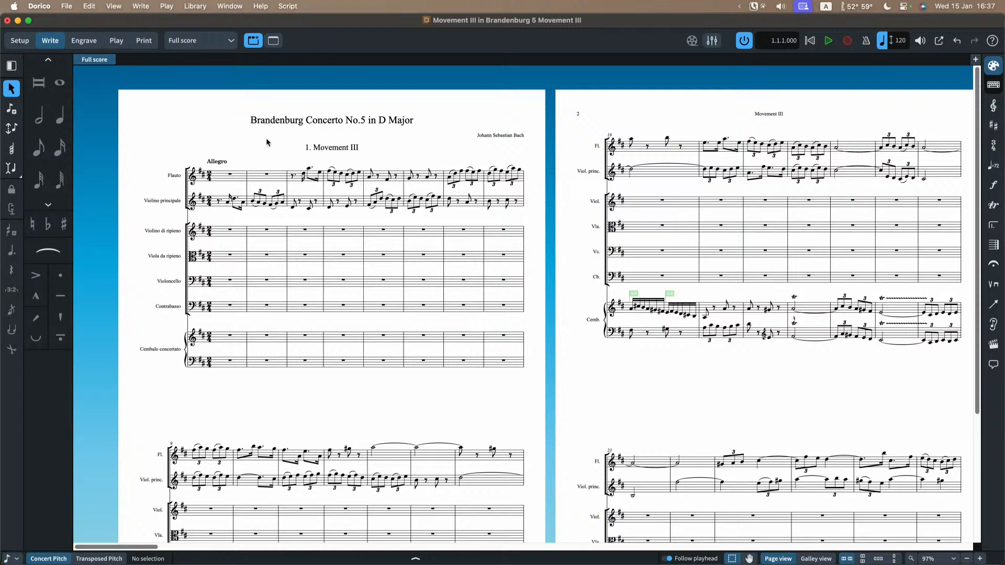
# Step: Show the Flute layout in Engrave mode with Staff Spacing active
pyautogui.click(195, 44)
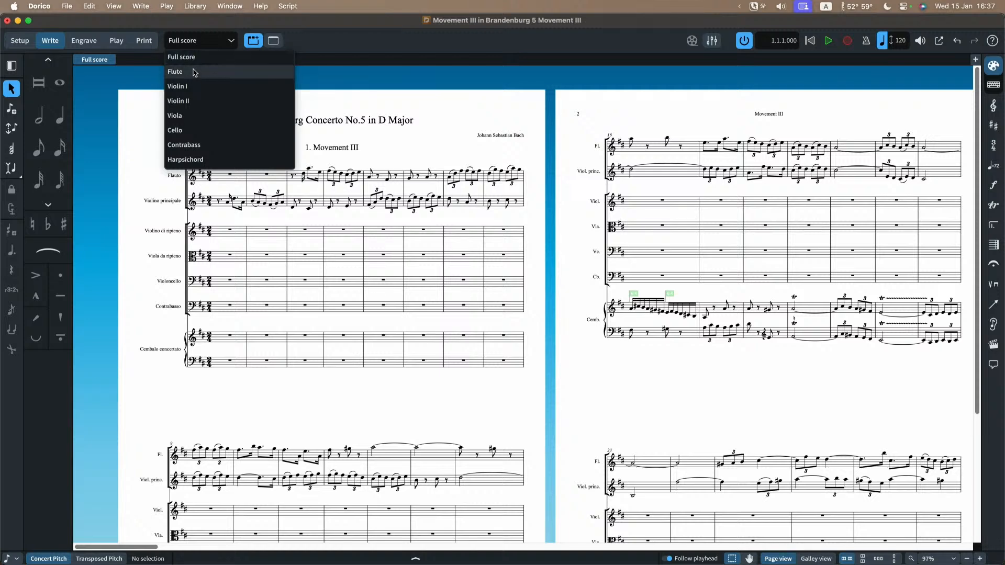
pyautogui.click(195, 72)
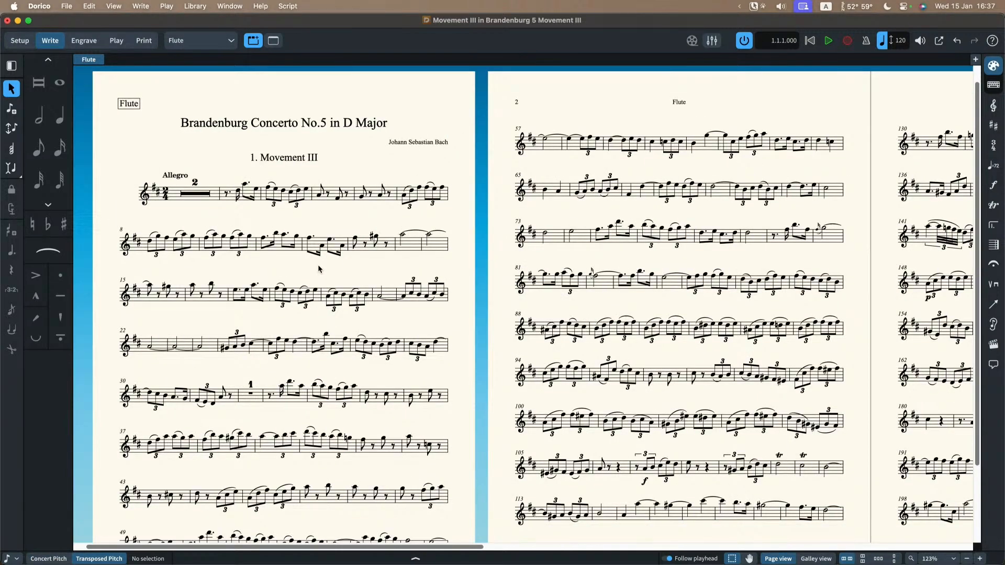
pyautogui.scroll(-2, 319, 268)
pyautogui.hscroll(-2, 319, 268)
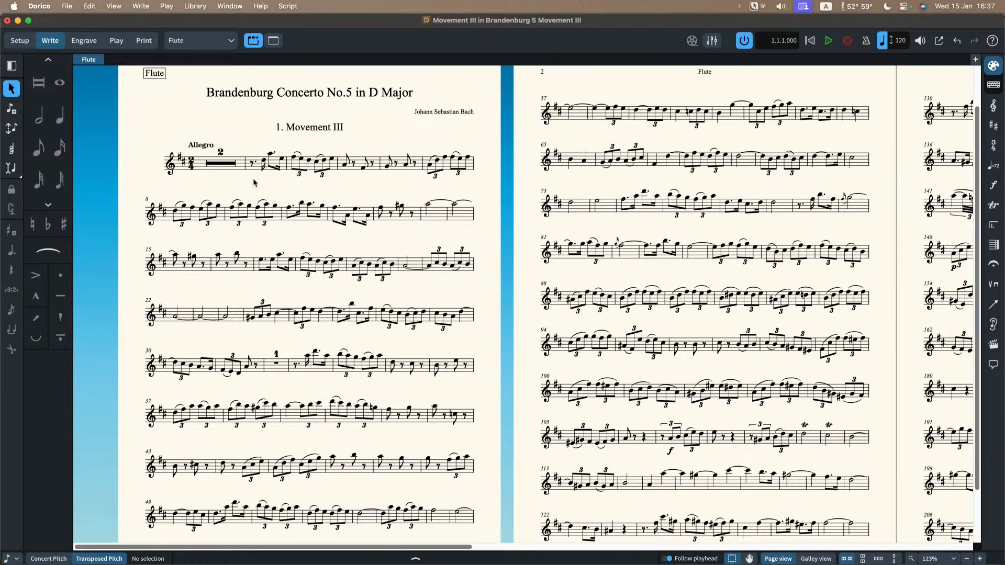
pyautogui.click(97, 45)
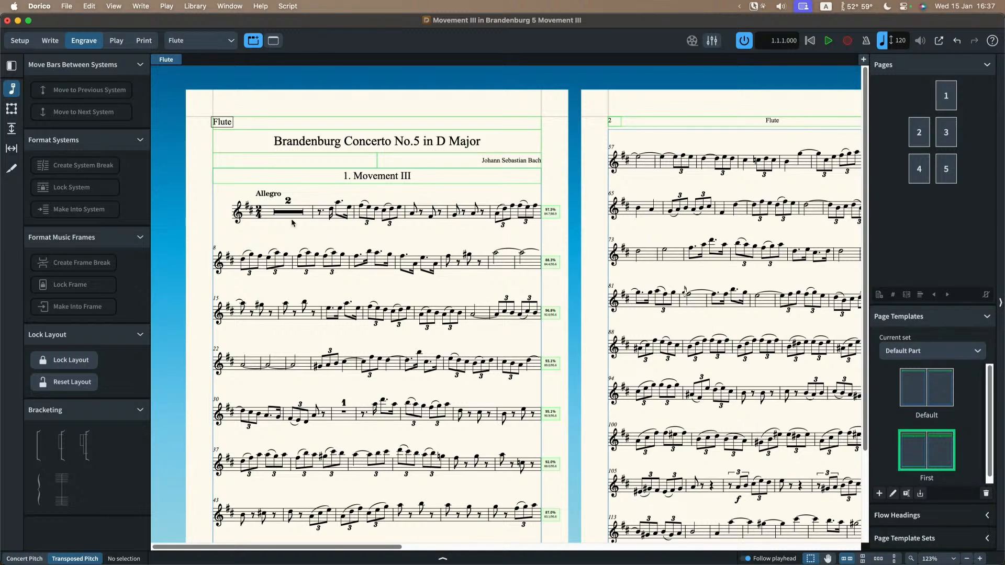
pyautogui.click(10, 130)
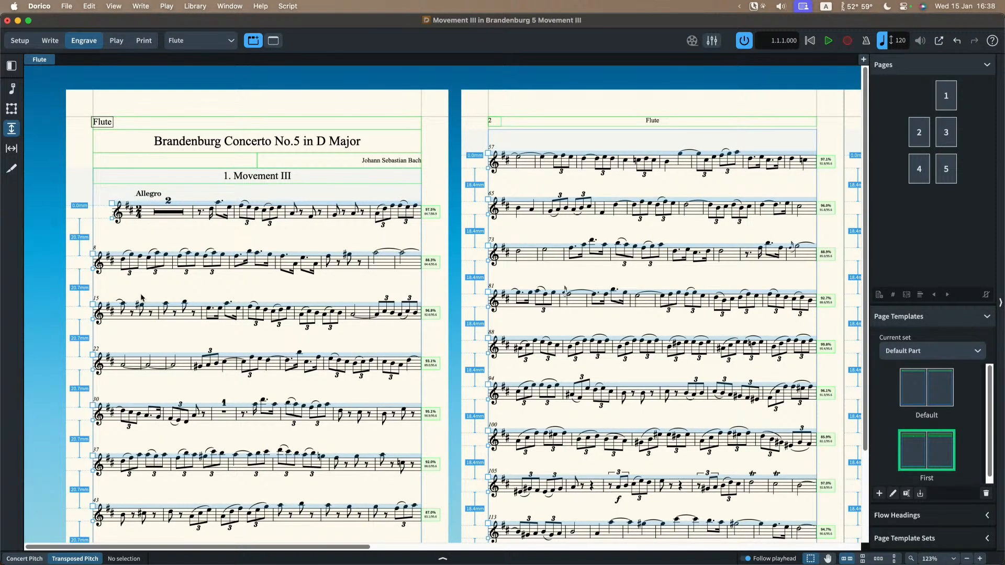
# Step: Examine the vertical gaps between systems and the frame fullness on the Flute part's first pages
pyautogui.scroll(5, 139, 293)
pyautogui.hscroll(-4, 145, 285)
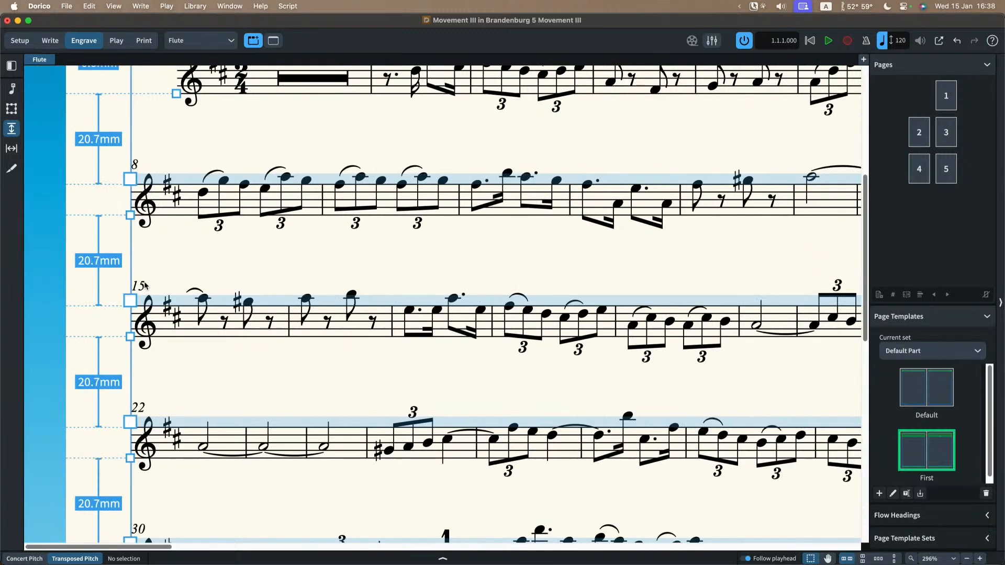
pyautogui.scroll(-2, 145, 286)
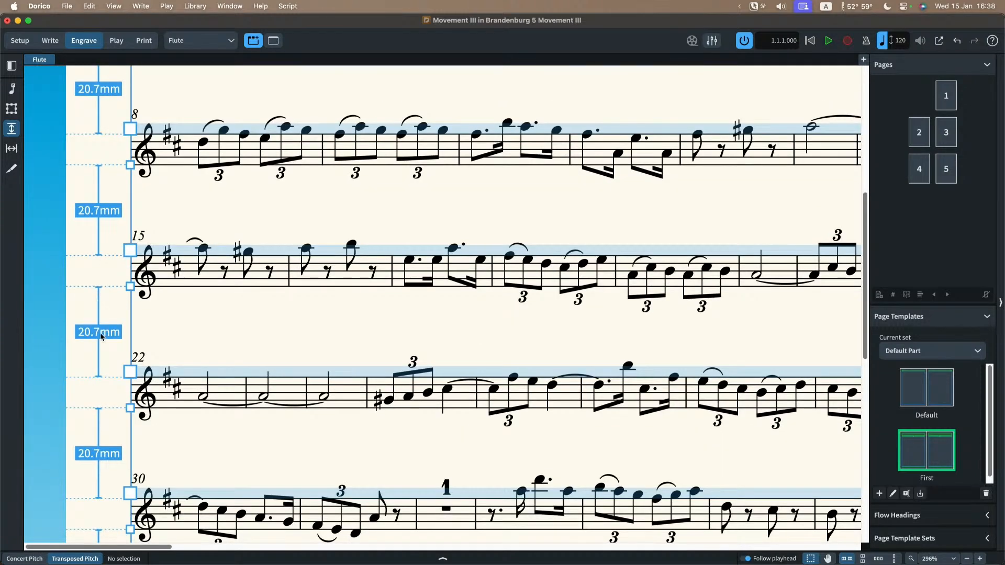
pyautogui.scroll(-5, 101, 337)
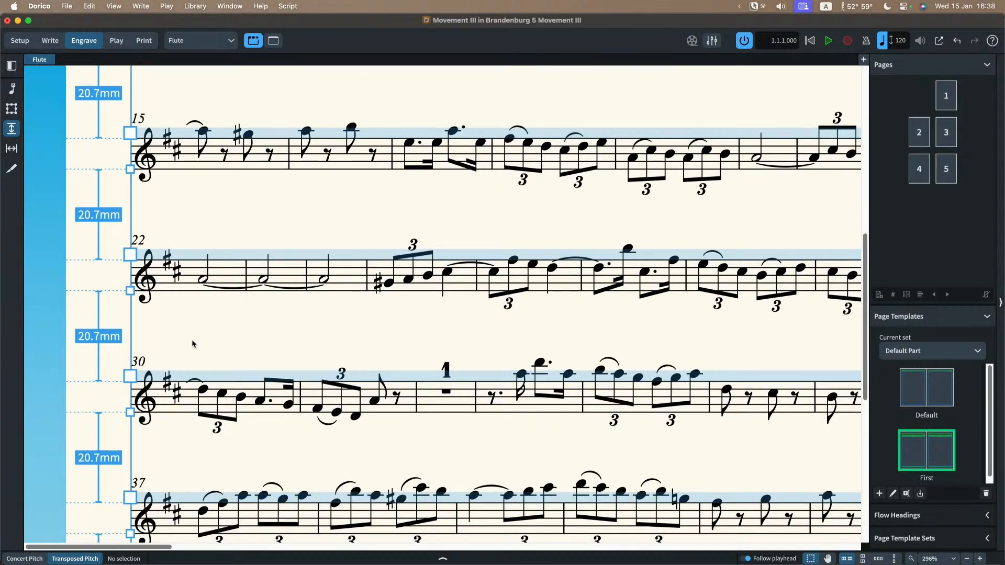
pyautogui.scroll(-3, 191, 343)
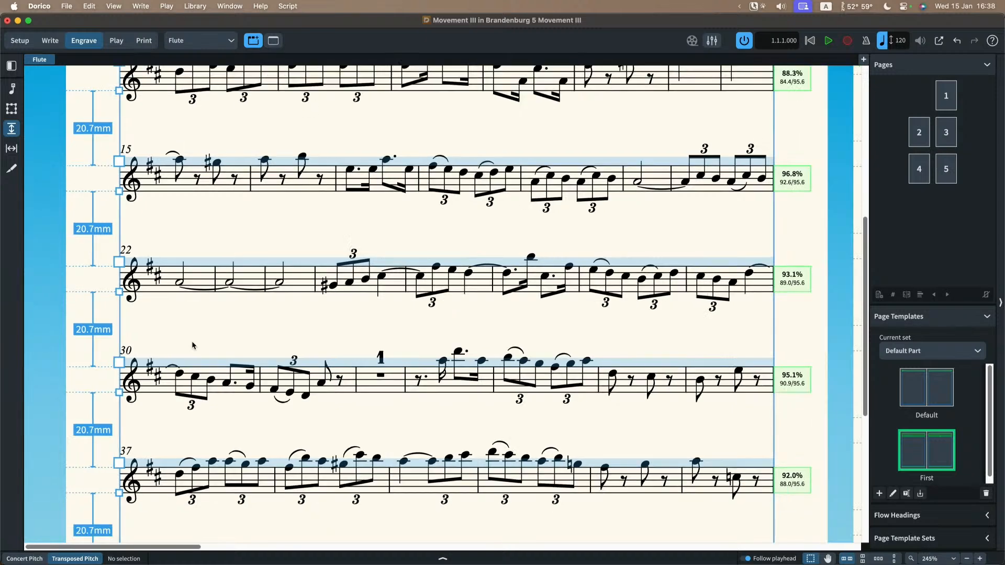
pyautogui.scroll(4, 191, 343)
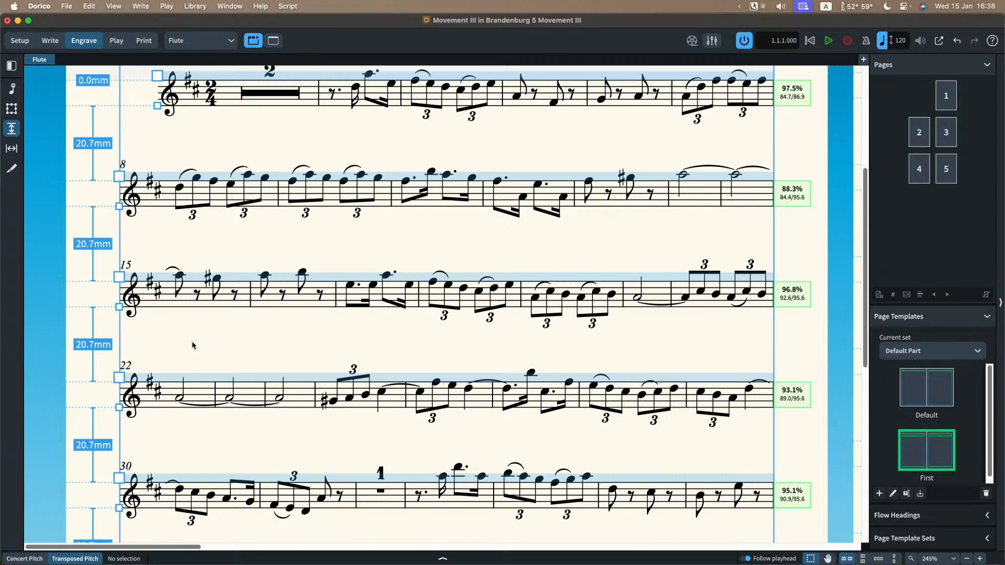
pyautogui.scroll(3, 192, 343)
pyautogui.scroll(-4, 283, 320)
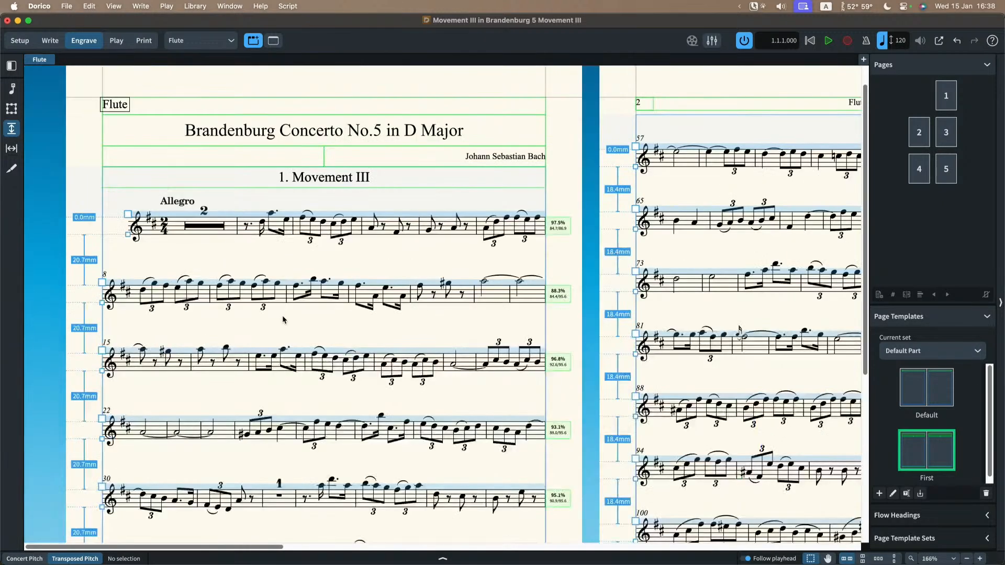
pyautogui.scroll(-8, 284, 320)
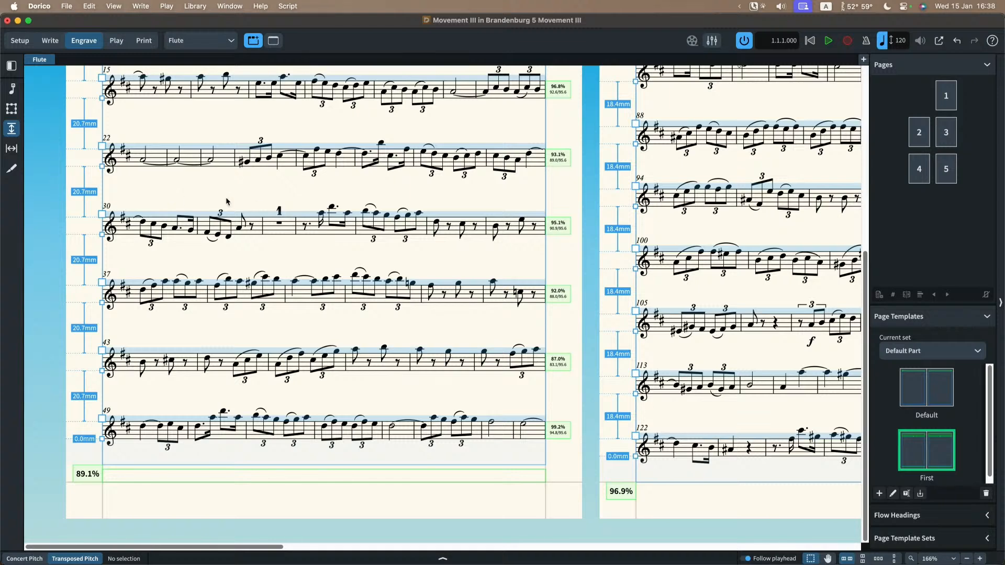
# Step: Turn on automatic collision resolution between adjacent staves and systems for all part layouts and apply it
pyautogui.press('super+shift+l')
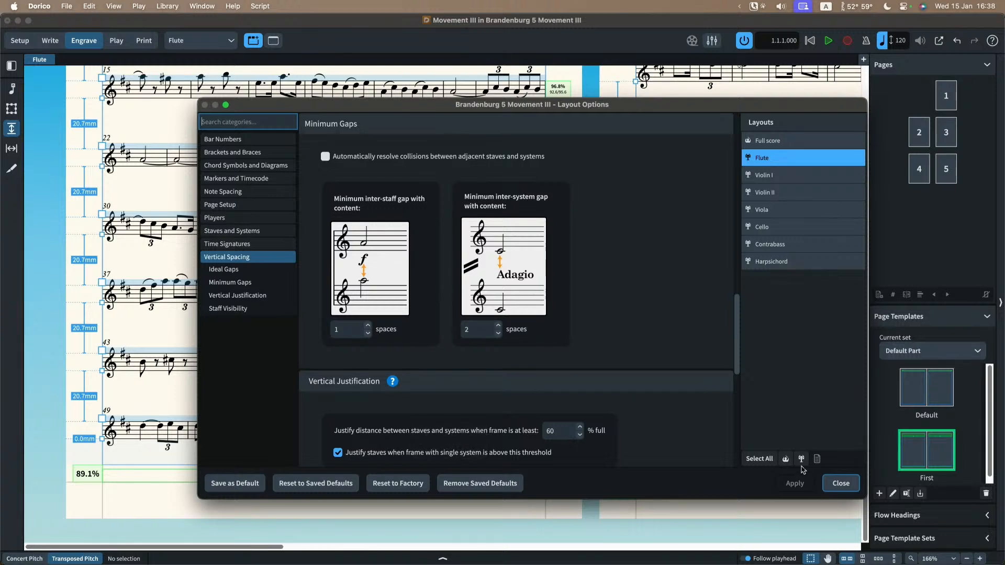
pyautogui.click(801, 459)
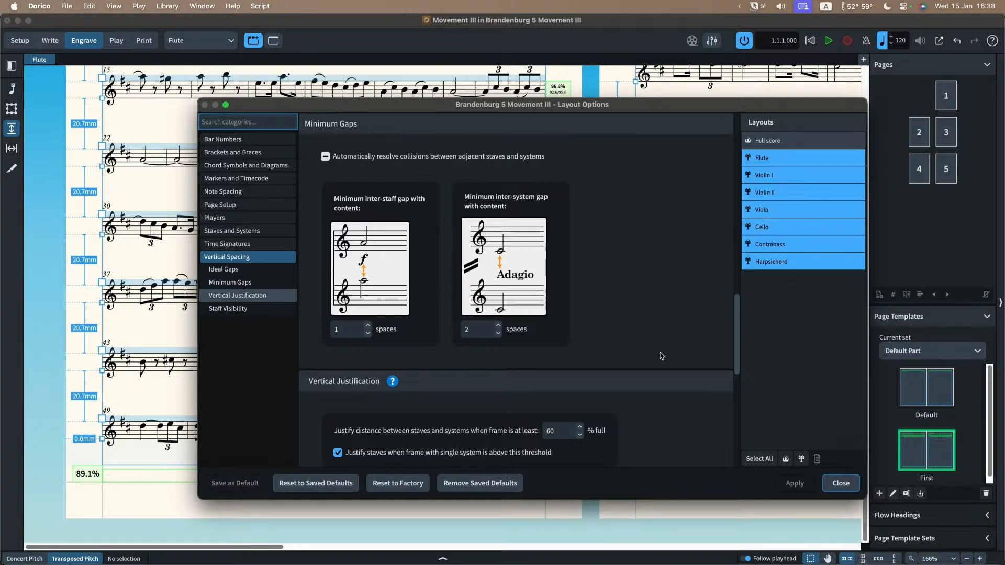
pyautogui.scroll(2, 647, 347)
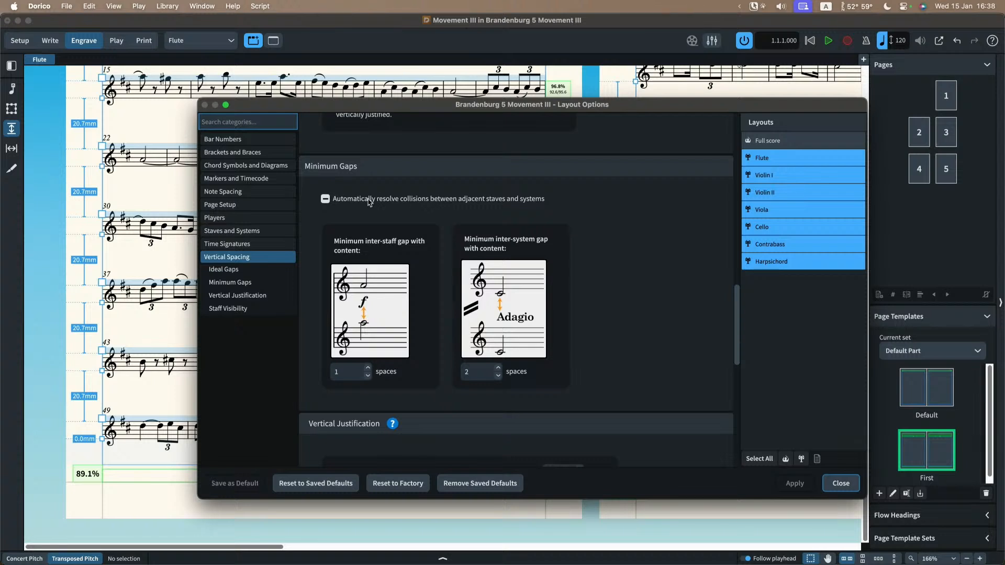
pyautogui.click(470, 200)
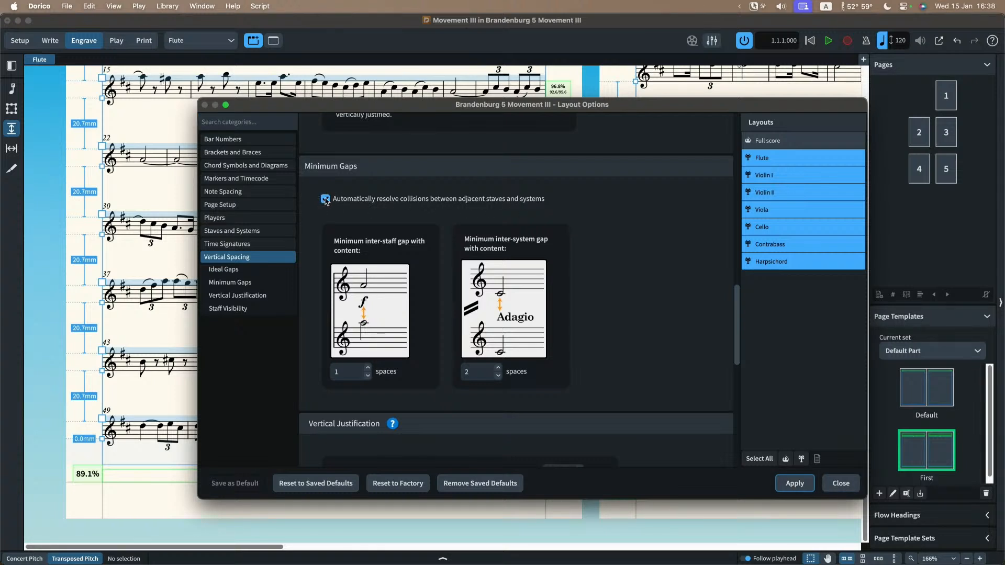
pyautogui.click(793, 484)
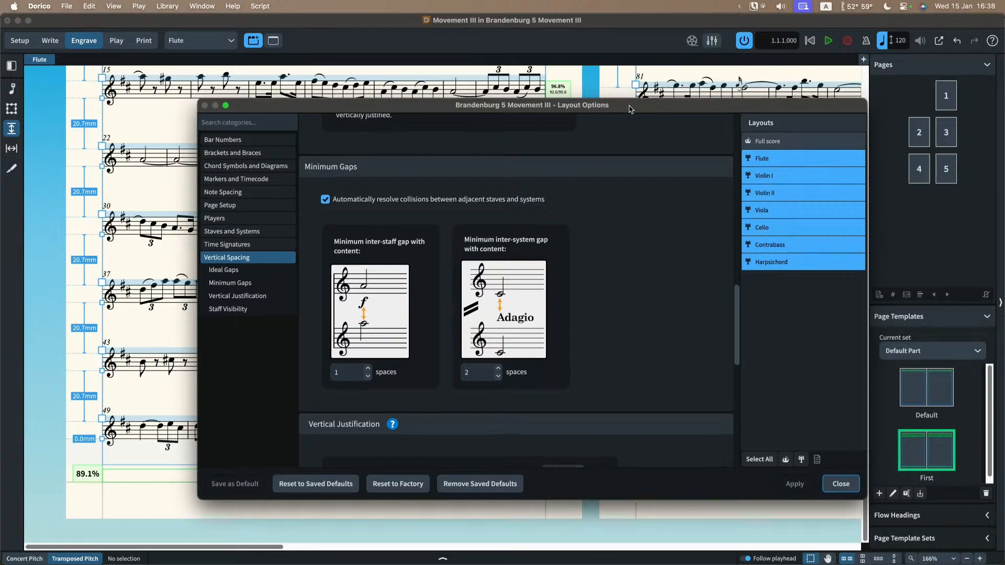
pyautogui.moveTo(630, 109); pyautogui.dragTo(646, 127)
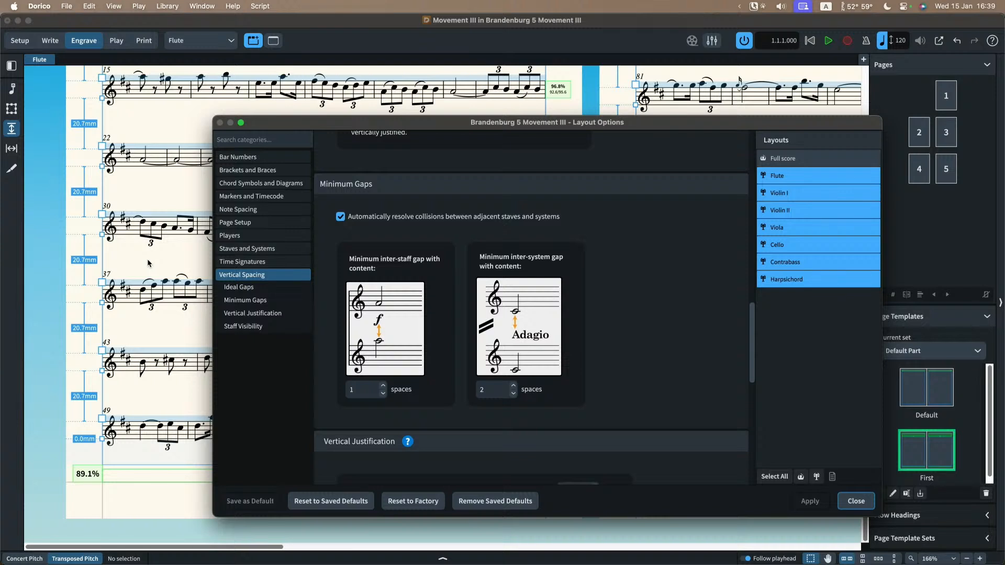
# Step: Turn off automatic collision resolution between adjacent staves and systems for all part layouts, apply it, and close the layout options
pyautogui.click(399, 217)
pyautogui.click(809, 501)
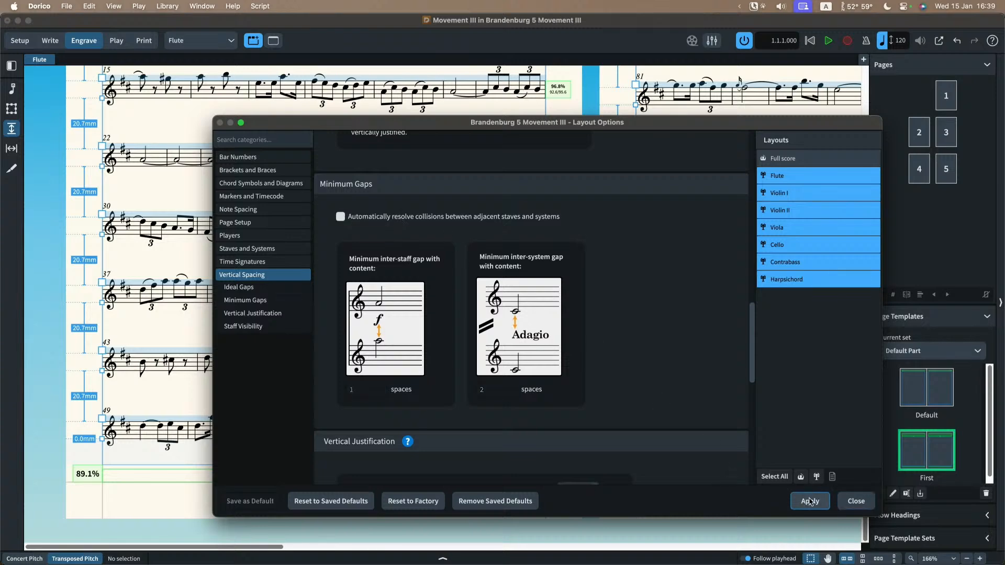
pyautogui.click(855, 501)
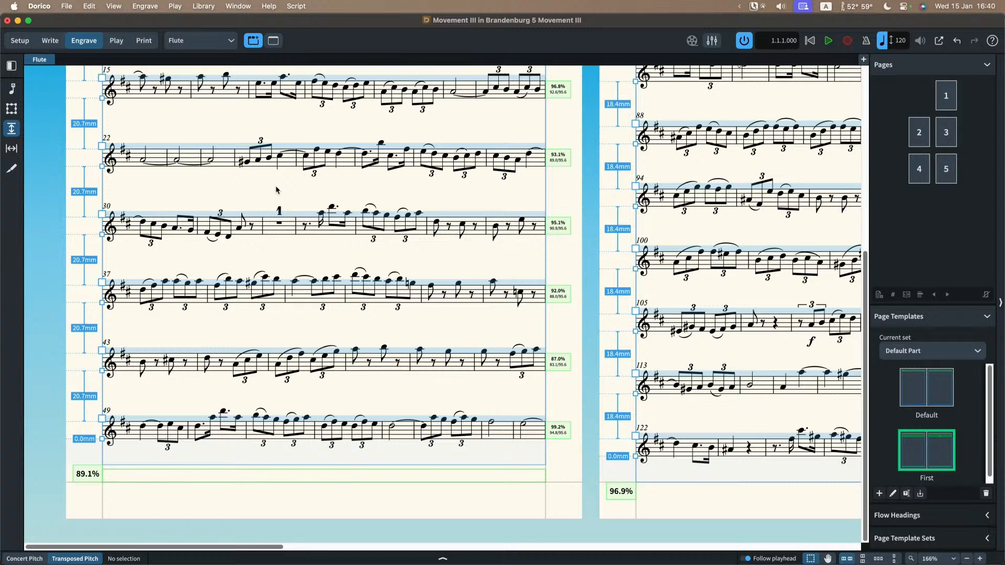
# Step: Switch the Flute layout from Staff Spacing to Graphic Editing in Engrave mode and return to the start of its first page
pyautogui.click(11, 88)
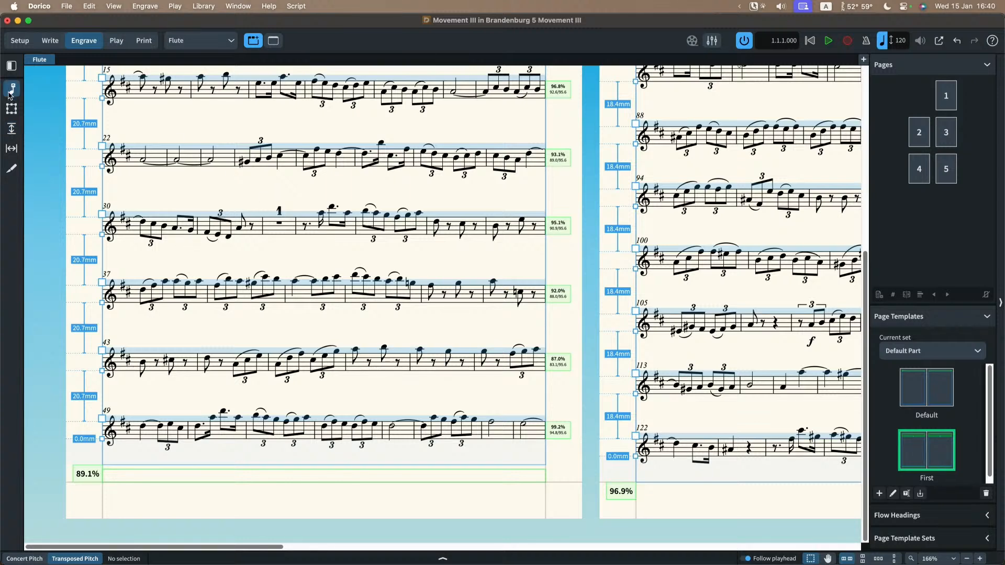
pyautogui.scroll(5, 250, 200)
pyautogui.scroll(6, 249, 200)
pyautogui.hscroll(-3, 250, 200)
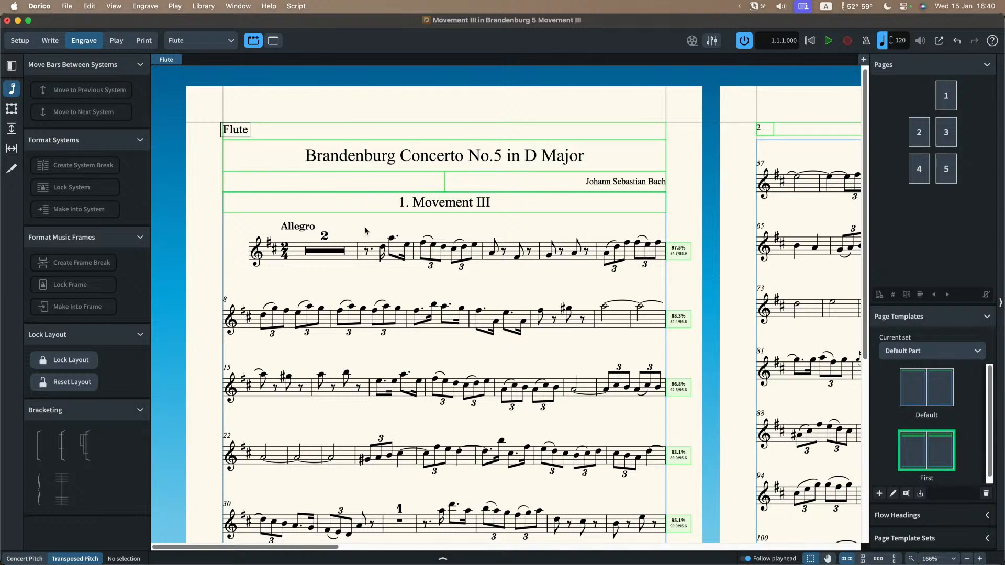
pyautogui.press('shift+super+l')
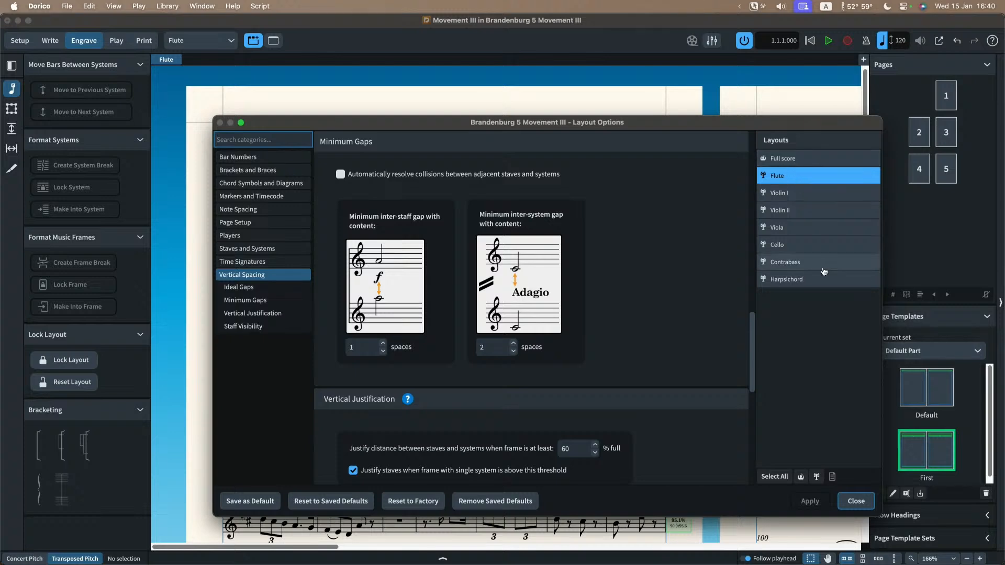
pyautogui.press('Escape')
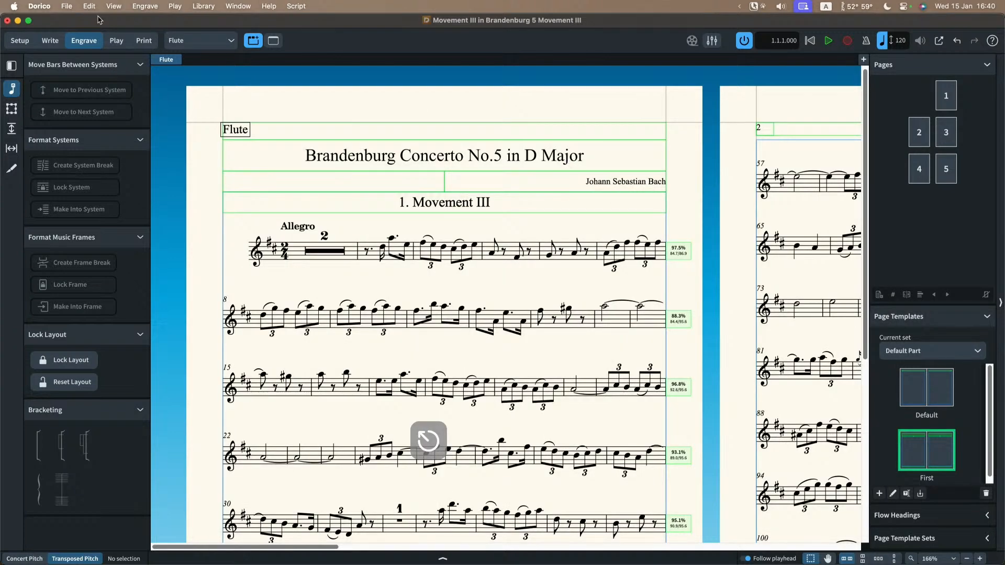
# Step: Switch to the full score in Write mode and show it in galley view
pyautogui.click(182, 45)
pyautogui.click(189, 56)
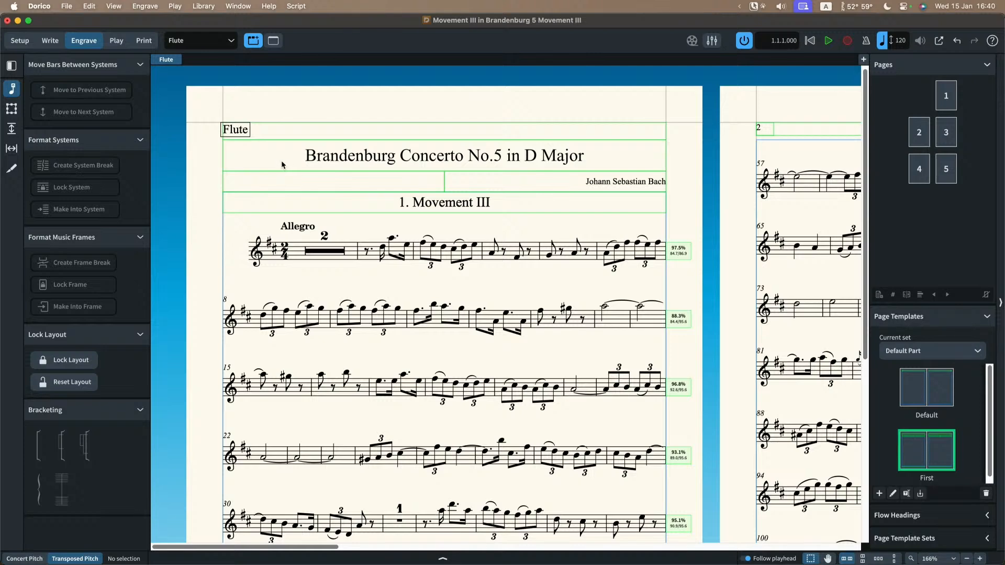
pyautogui.press('alt+super+2')
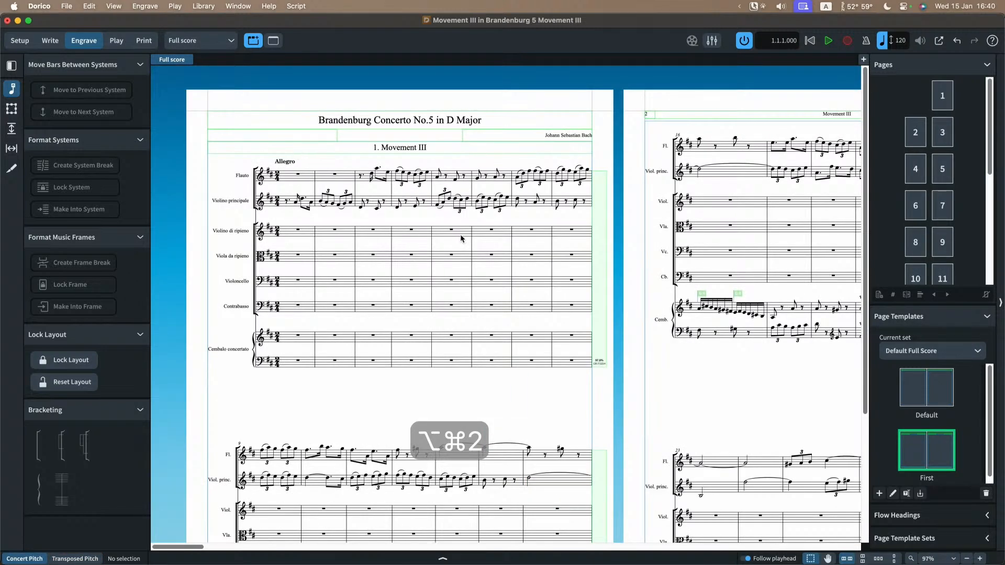
pyautogui.click(52, 40)
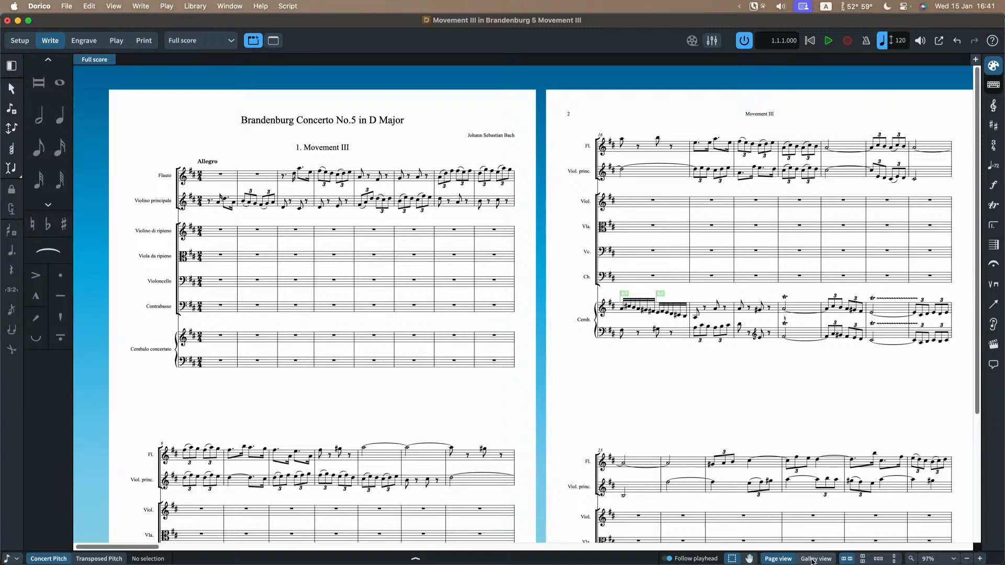
pyautogui.press('alt+super+2')
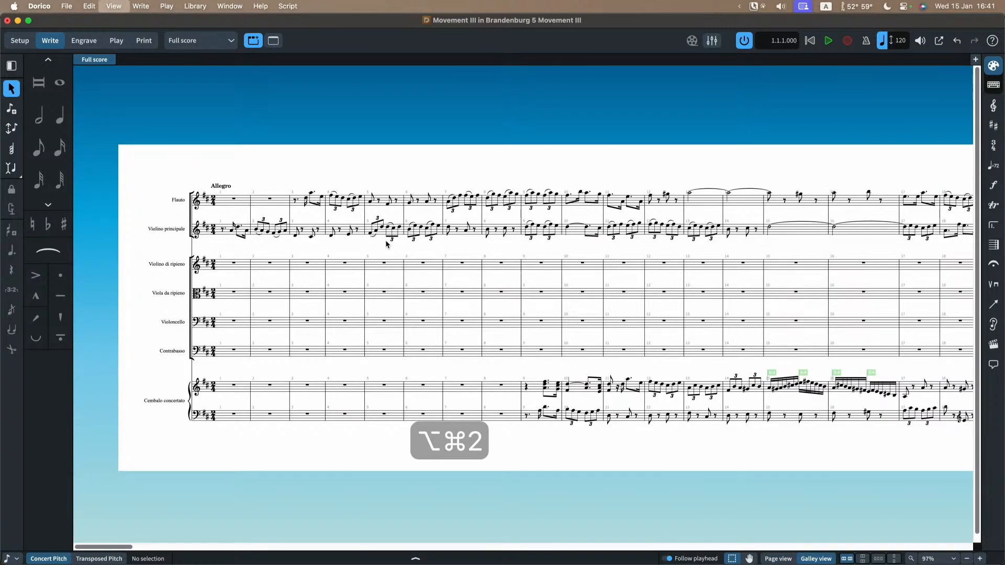
pyautogui.hscroll(10, 620, 276)
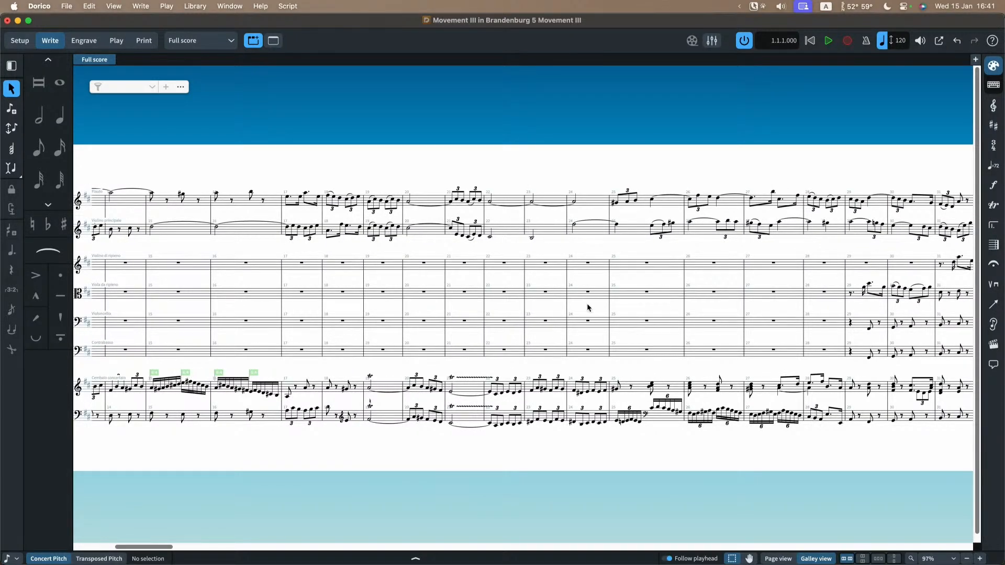
# Step: Examine the full score's ideal gap settings in the vertical spacing layout options, including the galley view expansion, and close the options
pyautogui.press('shift+super+l')
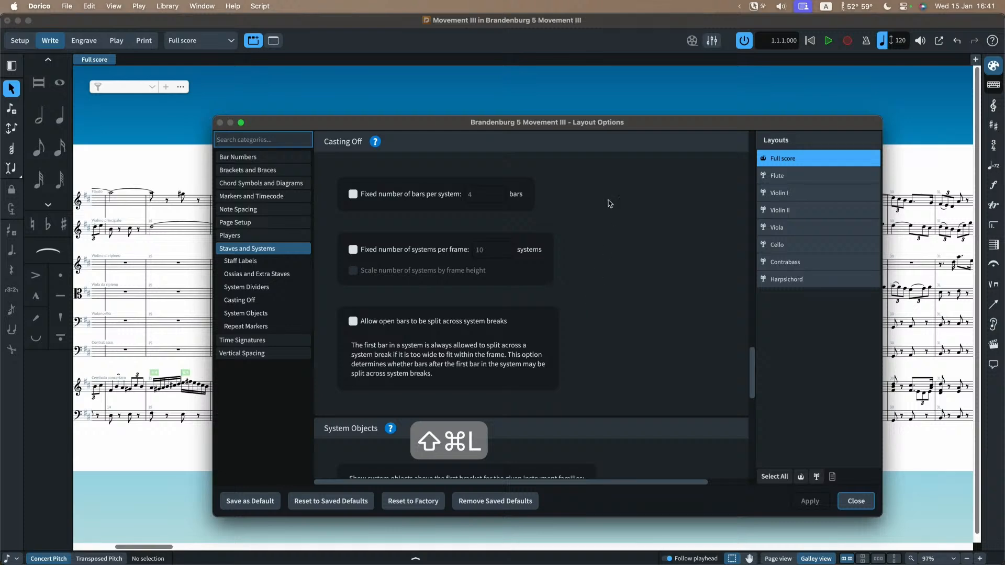
pyautogui.click(244, 359)
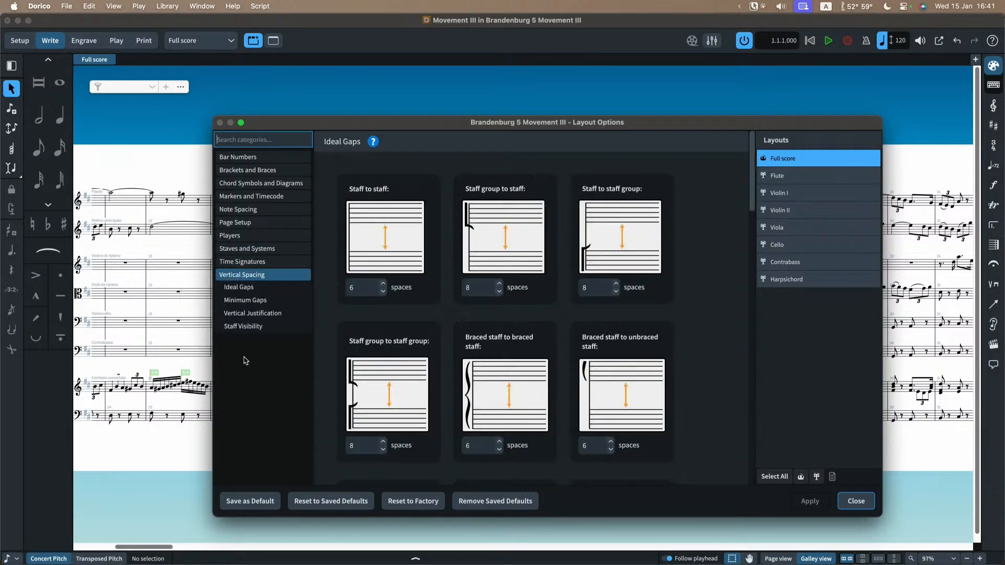
pyautogui.scroll(-5, 701, 323)
pyautogui.scroll(-5, 714, 323)
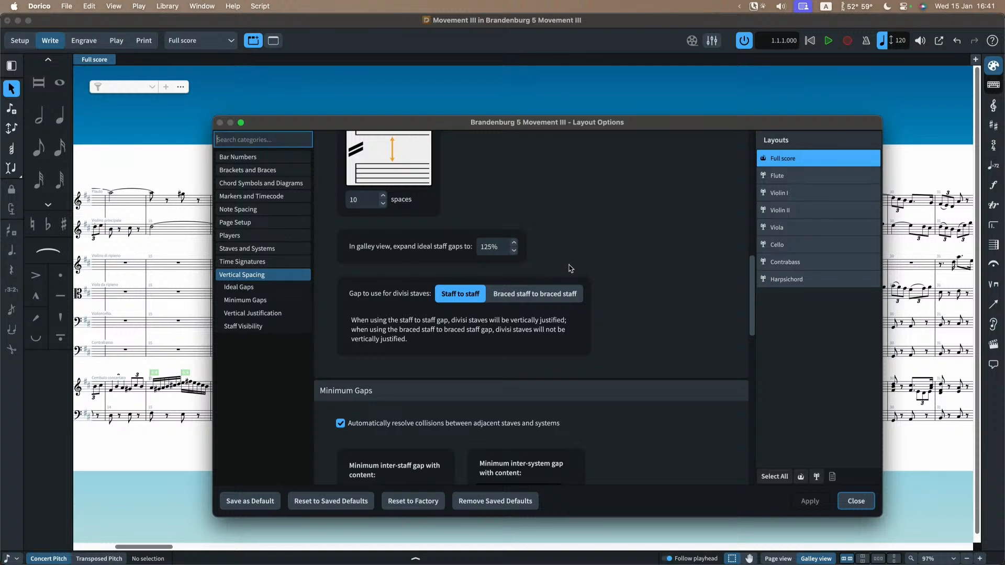
pyautogui.scroll(2, 570, 268)
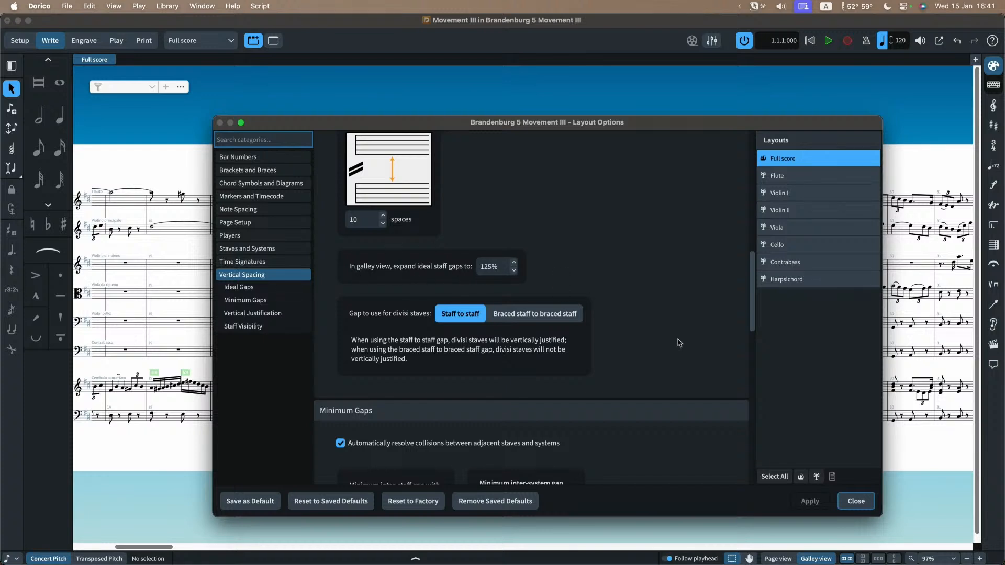
pyautogui.click(855, 501)
# Step: Compare the full score in page view and galley view, and open and dismiss the galley view's instrument filter options
pyautogui.click(779, 559)
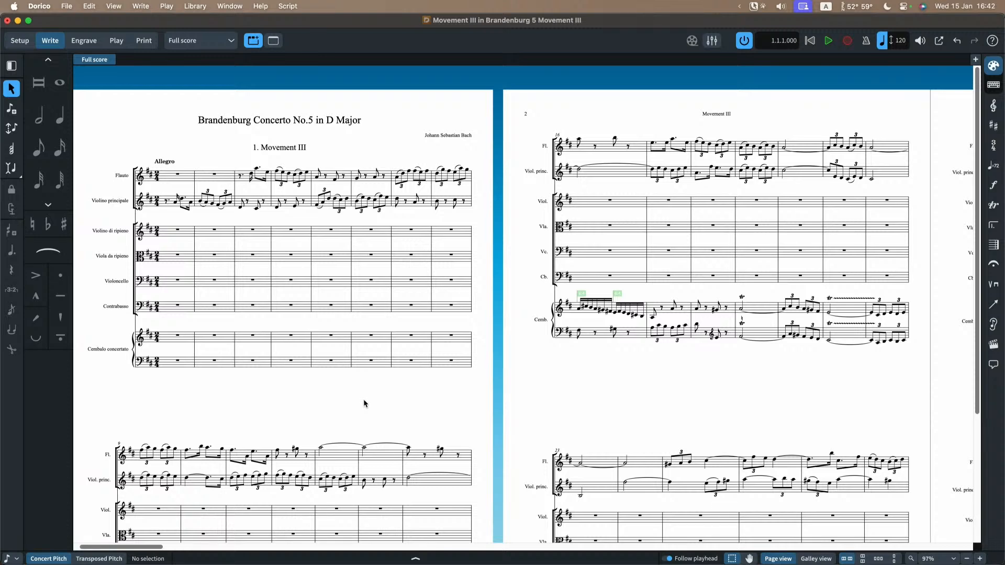
pyautogui.press('alt+super+2')
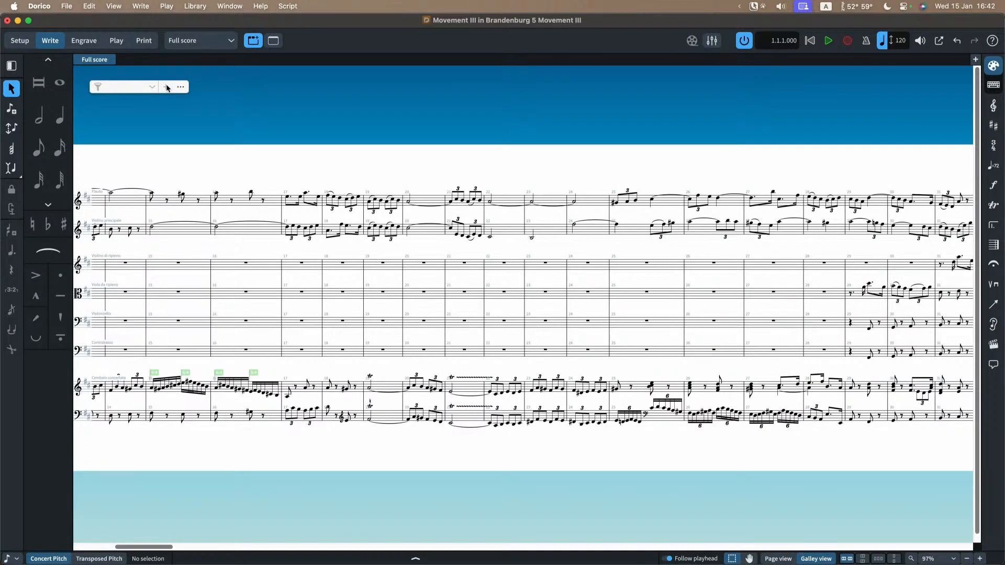
pyautogui.click(180, 88)
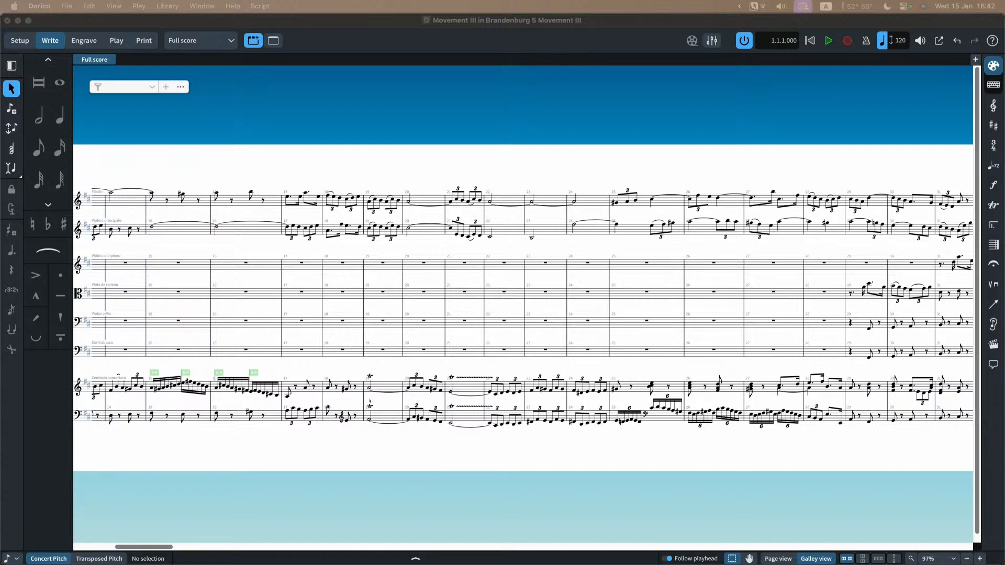
pyautogui.press('Escape')
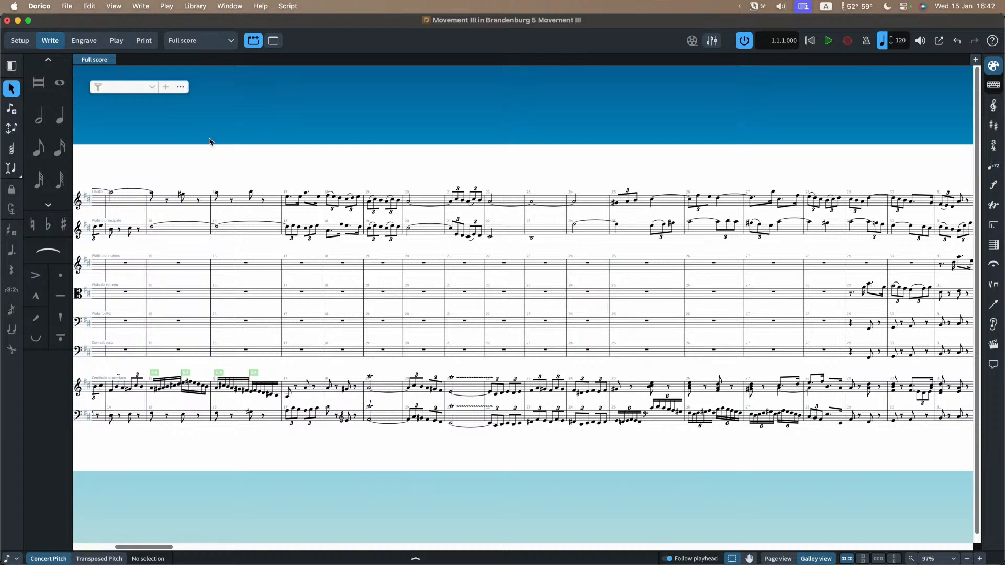
# Step: Return the full score to page view at its first page
pyautogui.press('alt+super+1')
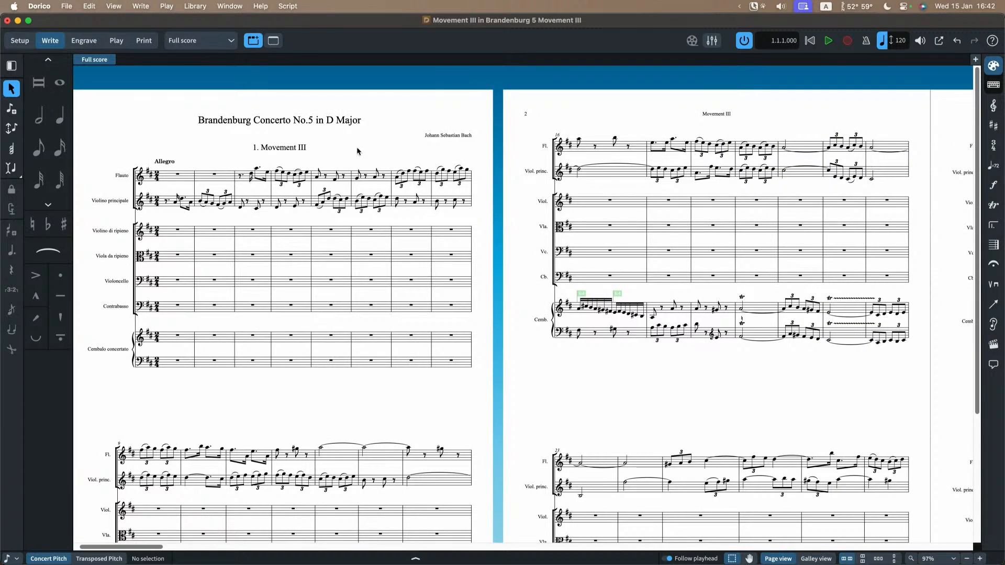
pyautogui.hscroll(-1, 359, 152)
pyautogui.hscroll(-2, 359, 152)
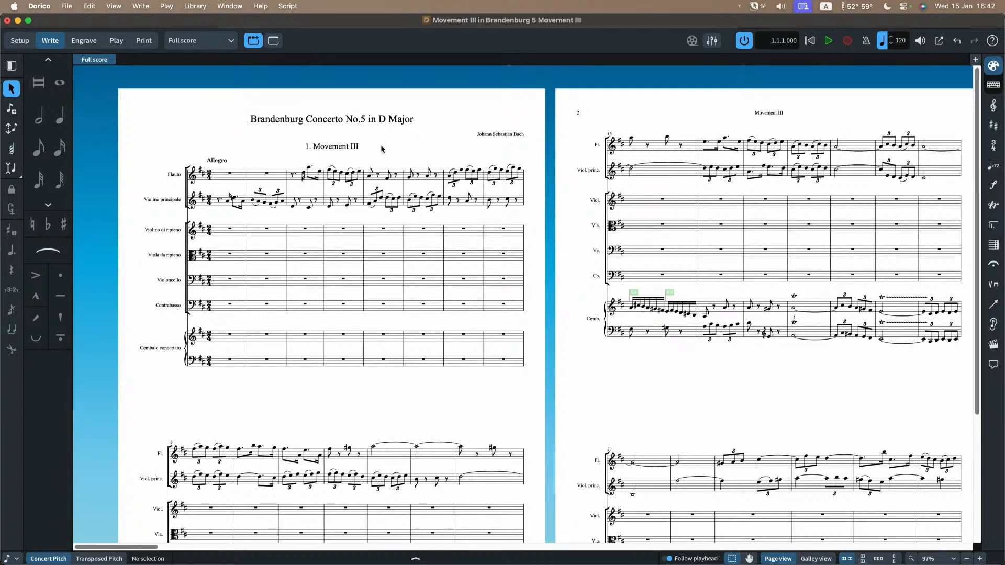
# Step: Show the full score's Page Setup layout options with Space Size in view, and move the dialog aside to uncover the score's first page
pyautogui.press('super+shift+l')
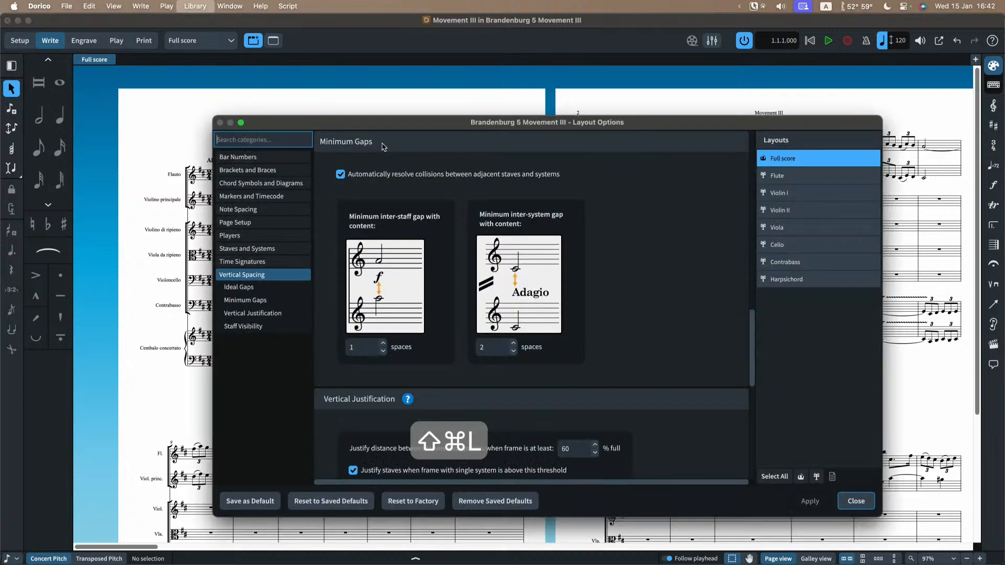
pyautogui.click(243, 222)
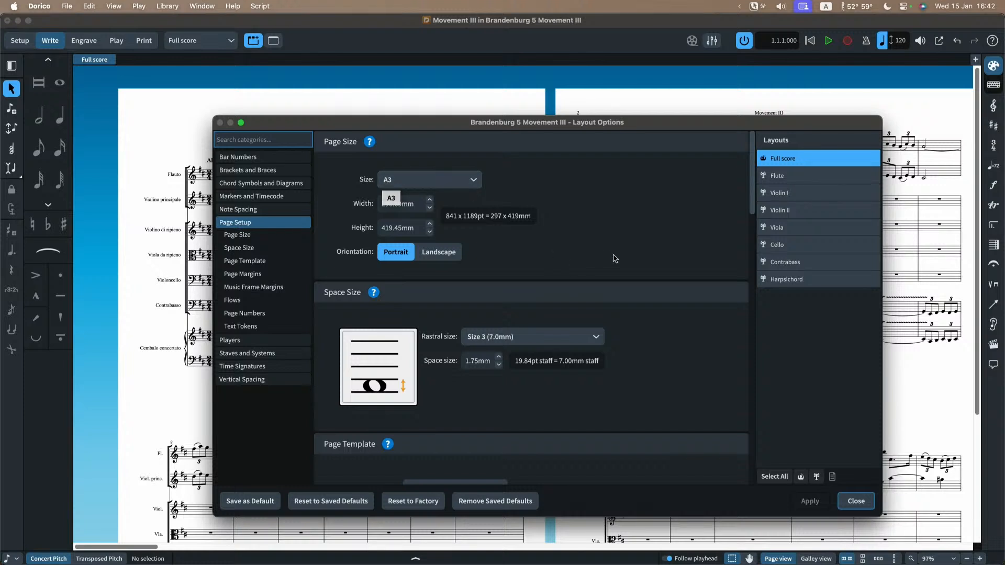
pyautogui.scroll(-2, 612, 262)
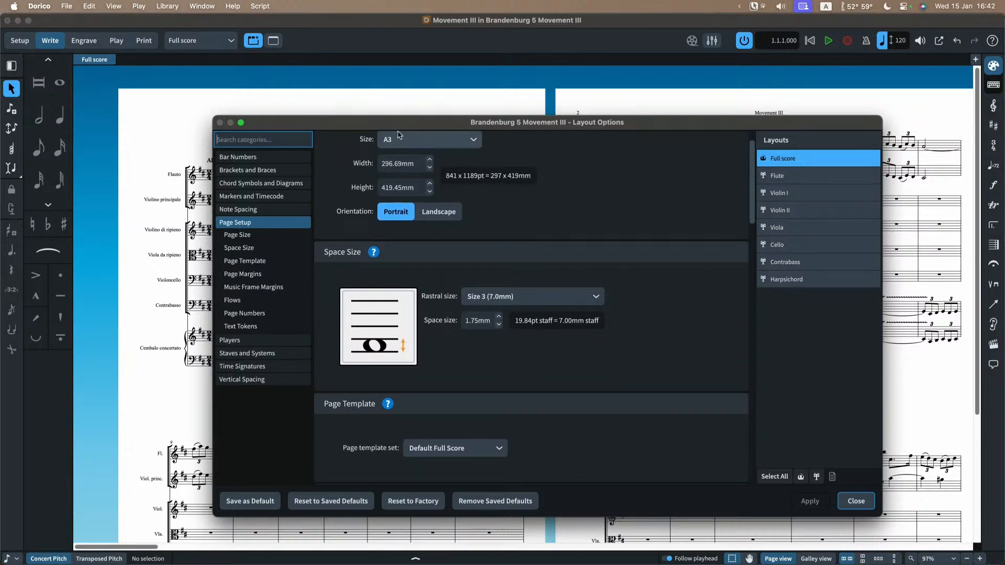
pyautogui.moveTo(398, 122); pyautogui.dragTo(549, 118)
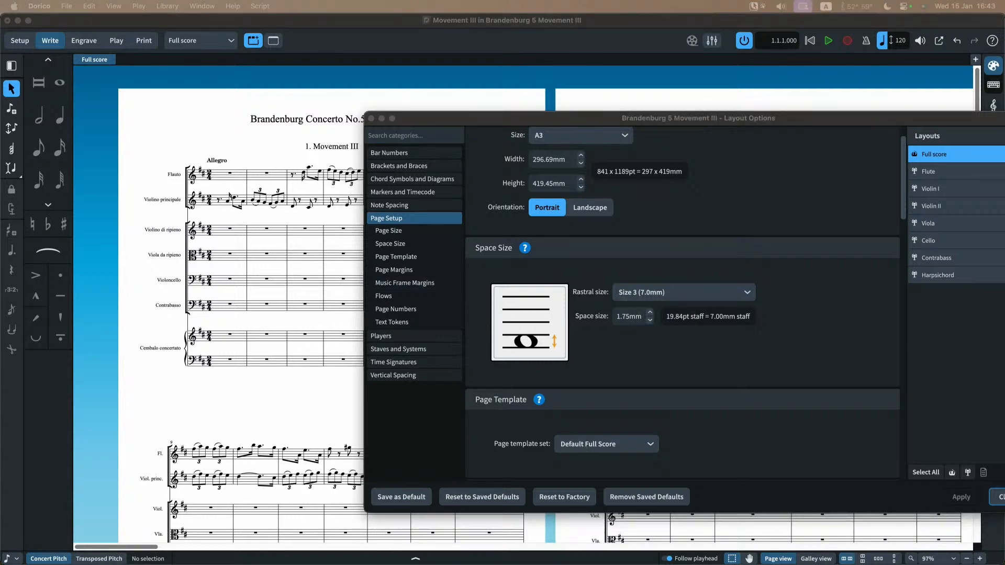
# Step: Switch to Safari and place the Dorico Staff size help page in front of the layout options
pyautogui.moveTo(0, 202); pyautogui.dragTo(676, 41)
pyautogui.click(682, 34)
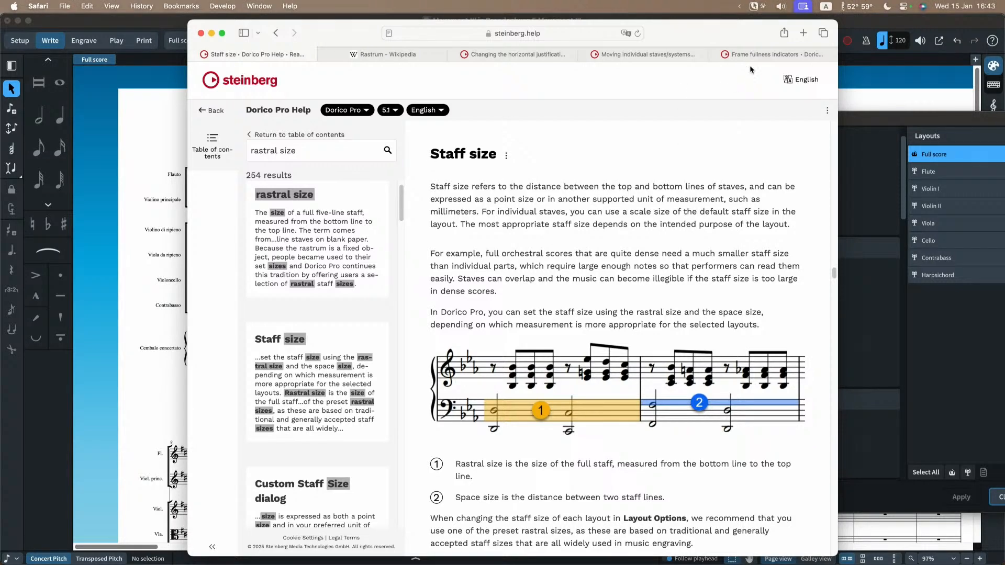
pyautogui.moveTo(745, 25); pyautogui.dragTo(639, 258)
pyautogui.click(631, 249)
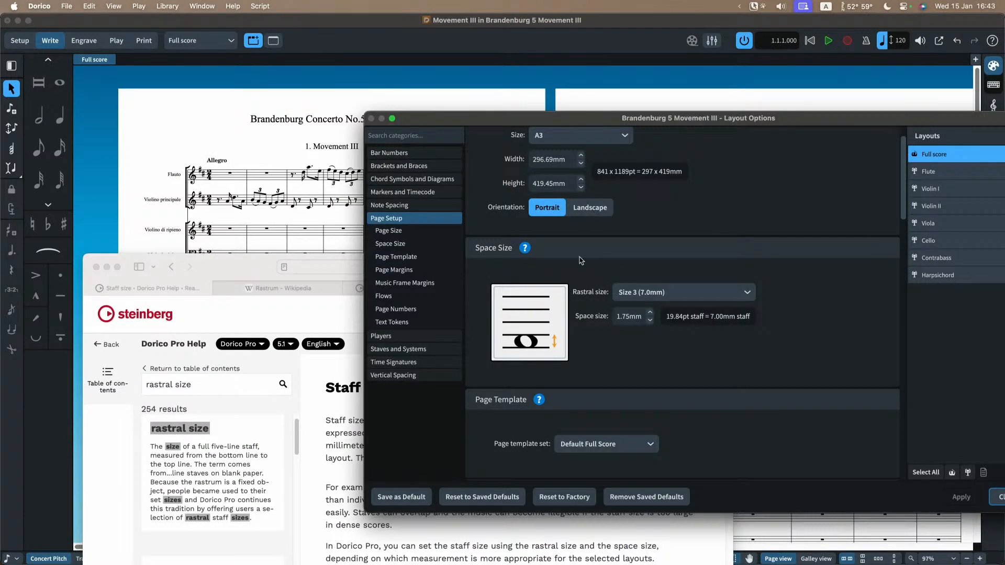
pyautogui.click(258, 257)
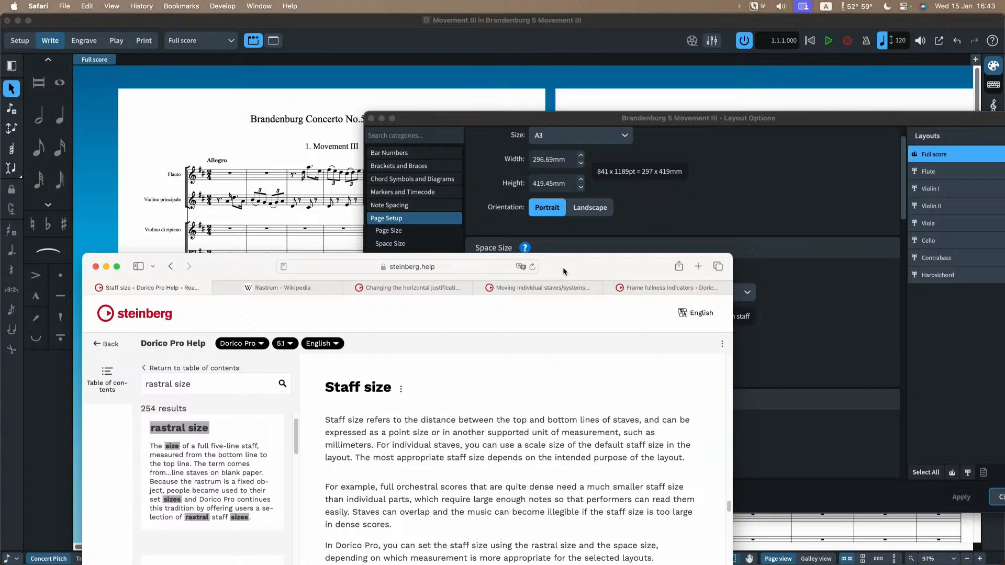
pyautogui.moveTo(563, 271); pyautogui.dragTo(668, 39)
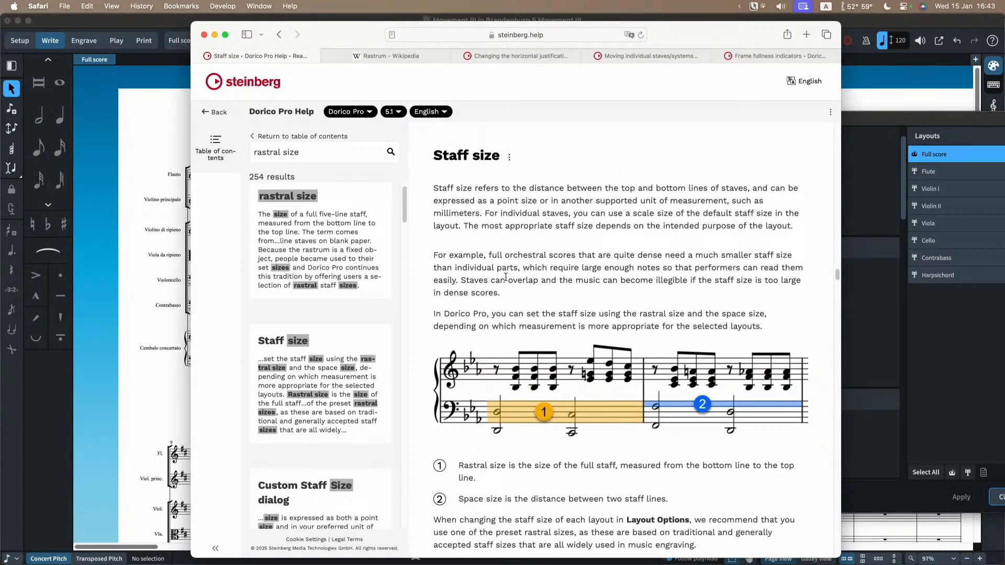
# Step: Read the rastral size explanation on the Staff size page and in the glossary entry, and show the Wikipedia article on the rastrum
pyautogui.scroll(-1, 506, 277)
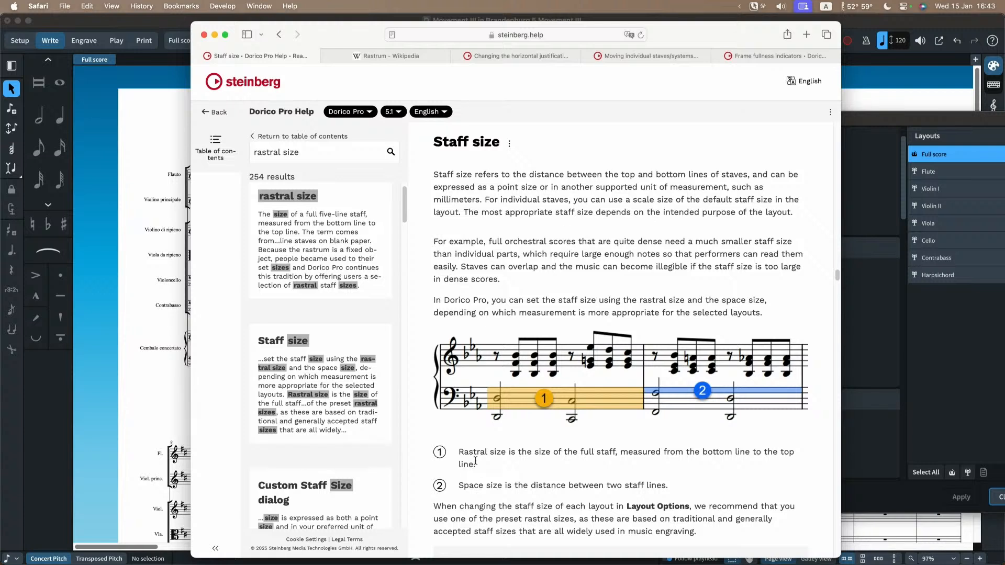
pyautogui.doubleClick(473, 455)
pyautogui.click(320, 238)
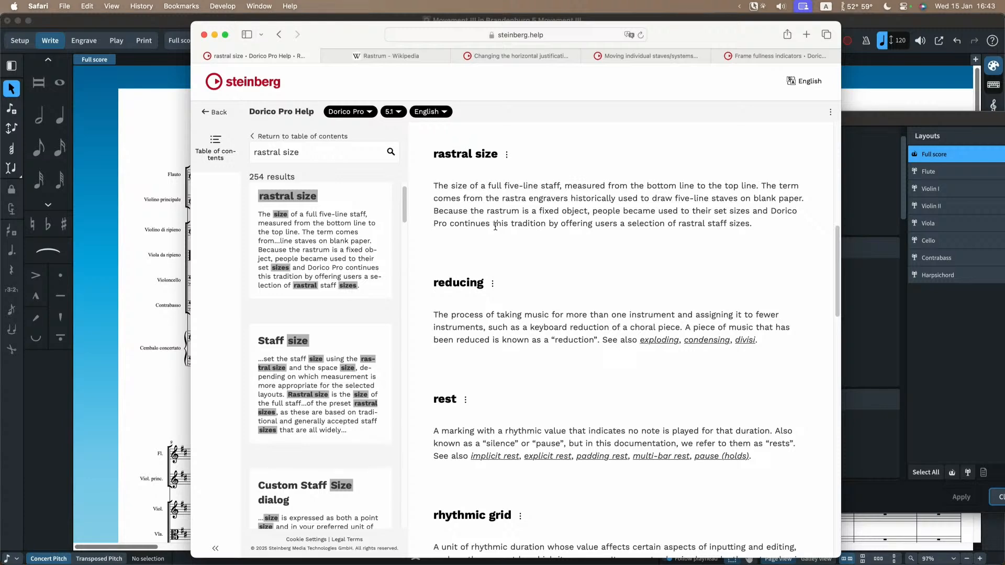
pyautogui.doubleClick(498, 211)
pyautogui.click(574, 219)
pyautogui.click(386, 57)
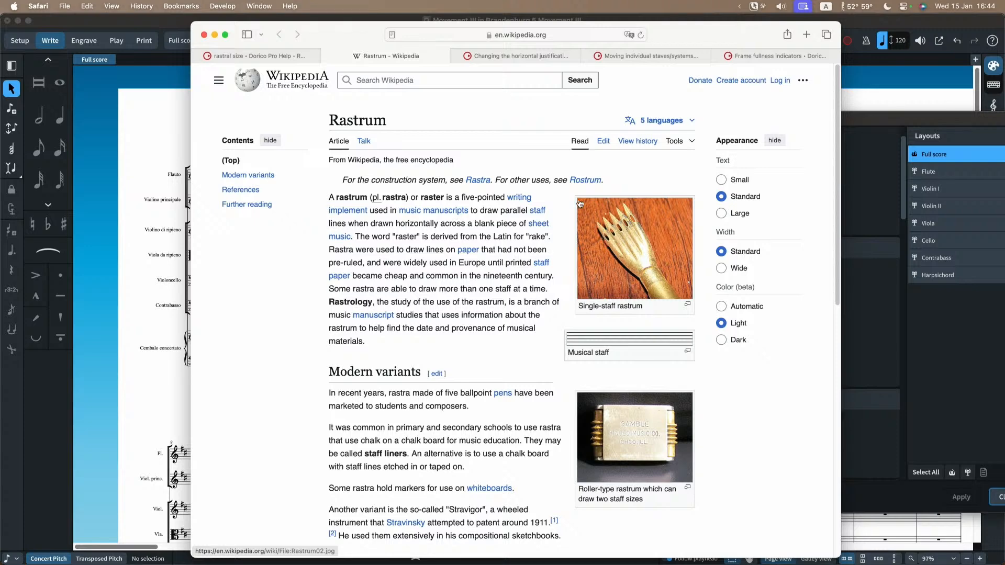
# Step: Switch to Dorico, review the preset rastral sizes for the full score, and return to the score with the layout options closed
pyautogui.click(852, 293)
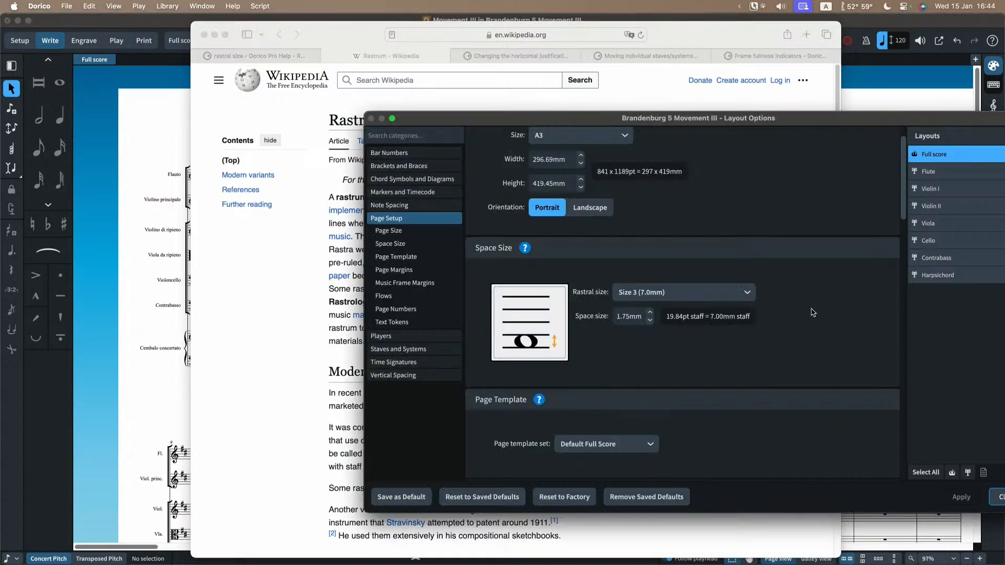
pyautogui.click(625, 299)
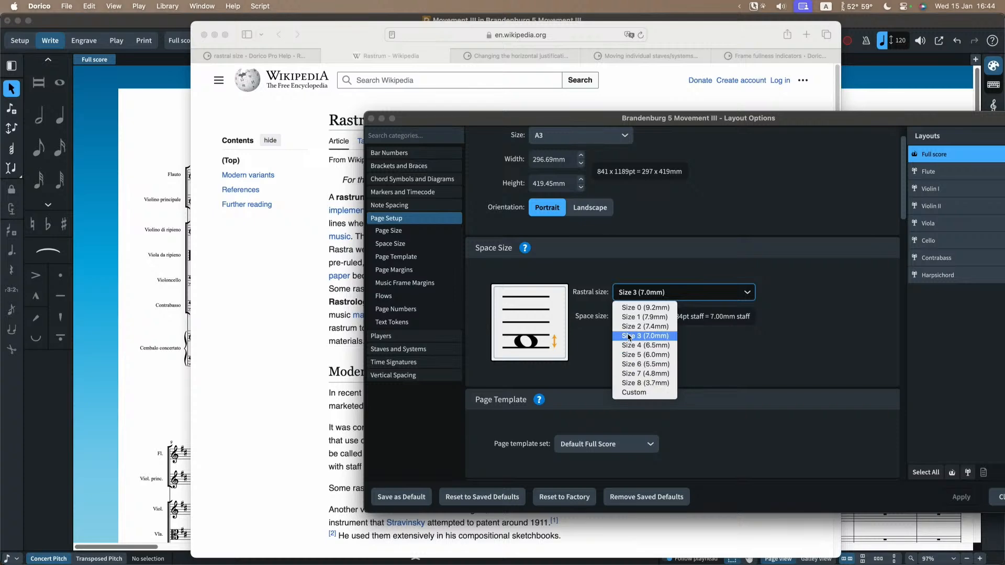
pyautogui.click(606, 281)
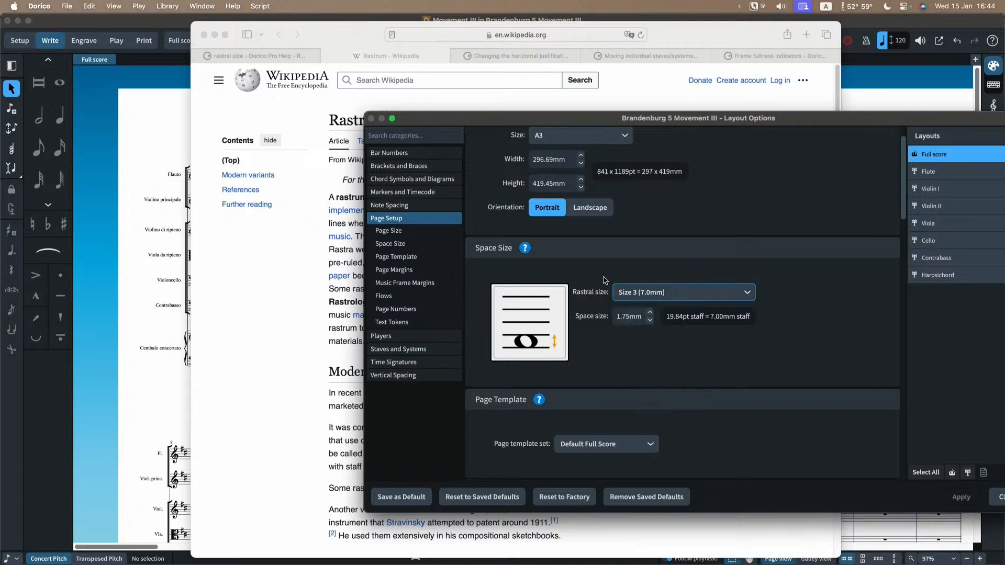
pyautogui.click(285, 266)
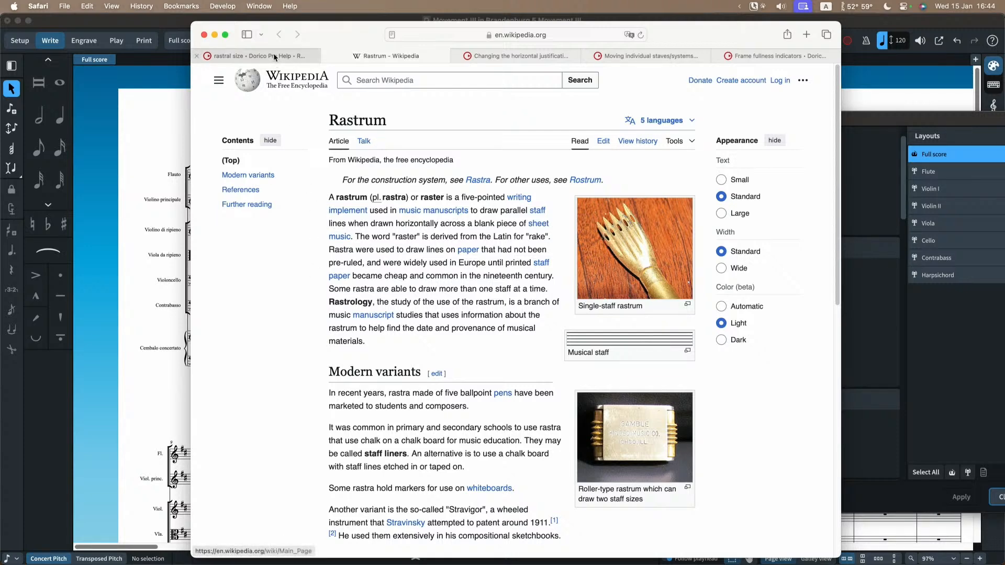
pyautogui.click(152, 151)
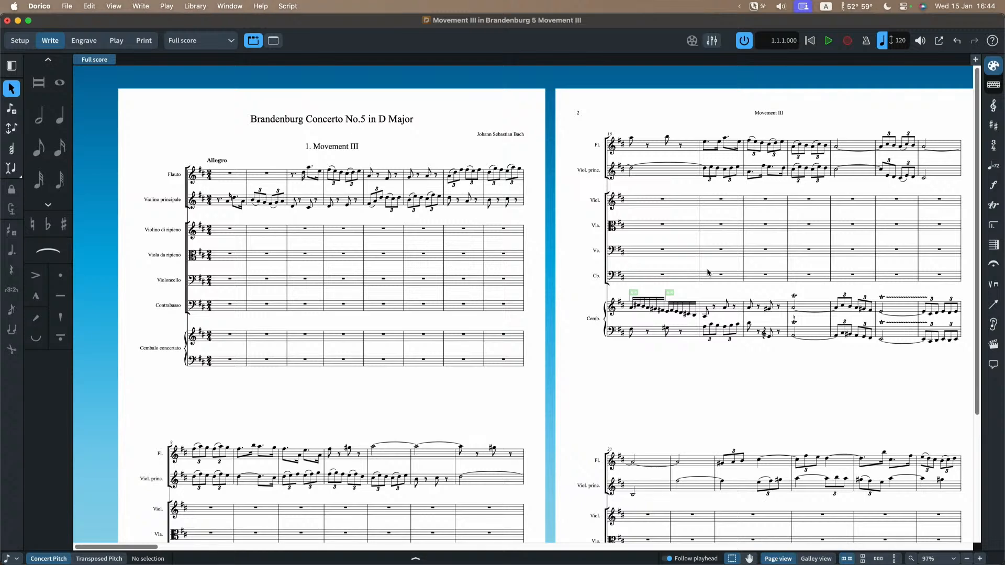
# Step: Open the layout options and apply rastral size Size 4 (6.5mm) to the full score
pyautogui.press('super+shift+l')
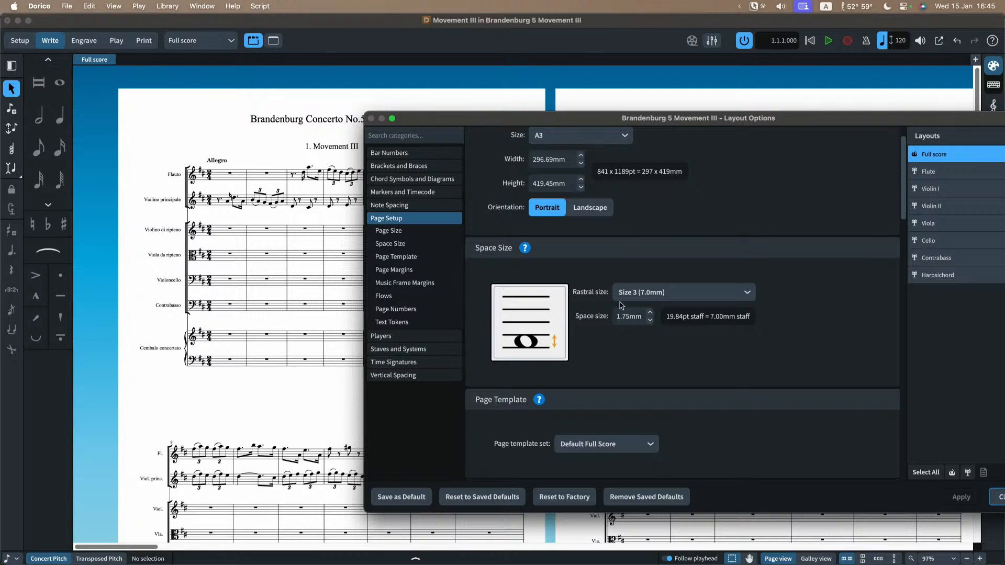
pyautogui.click(647, 293)
pyautogui.click(647, 345)
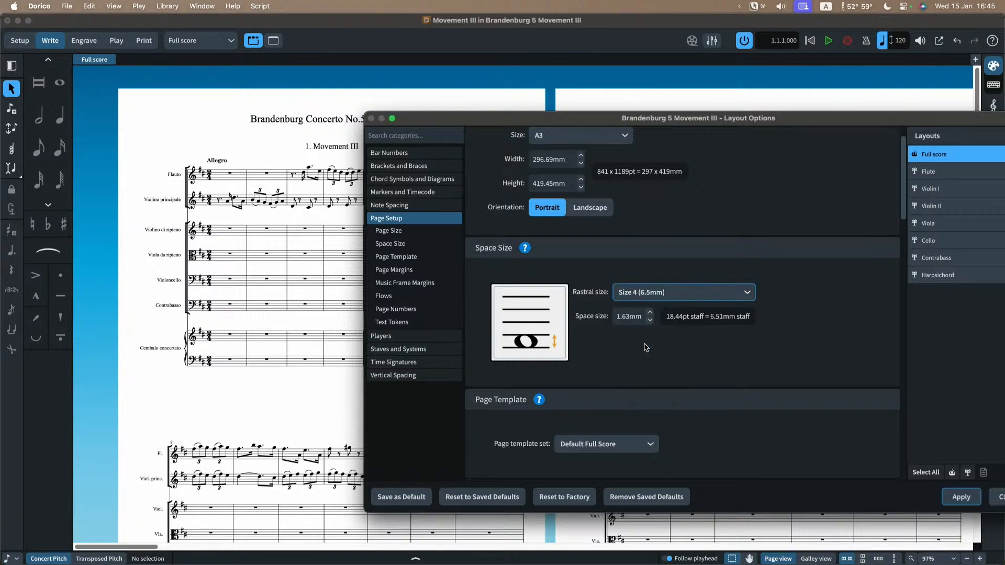
pyautogui.click(960, 500)
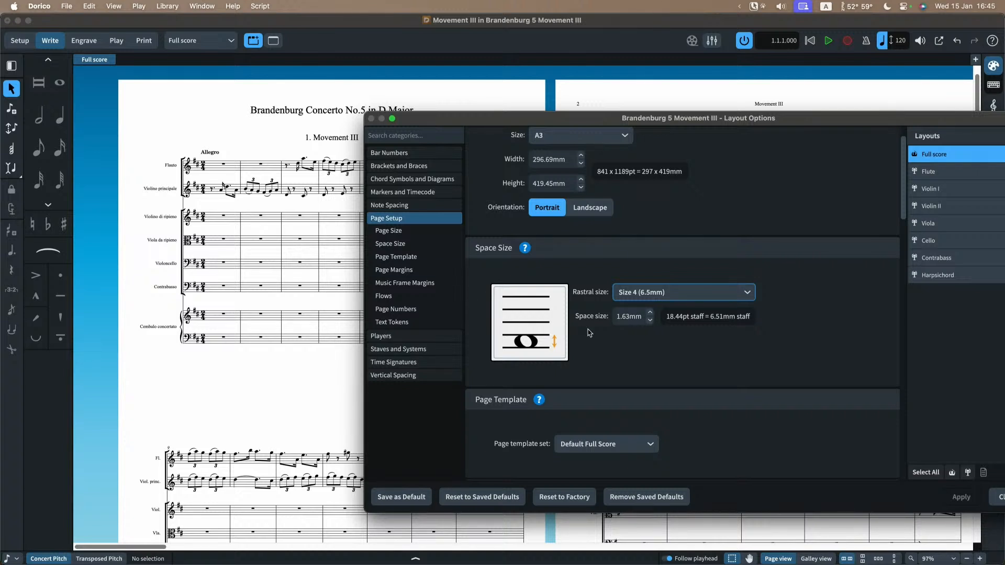
# Step: Change the full score's rastral size to Size 2 (7.4mm) and apply it
pyautogui.click(642, 292)
pyautogui.click(644, 335)
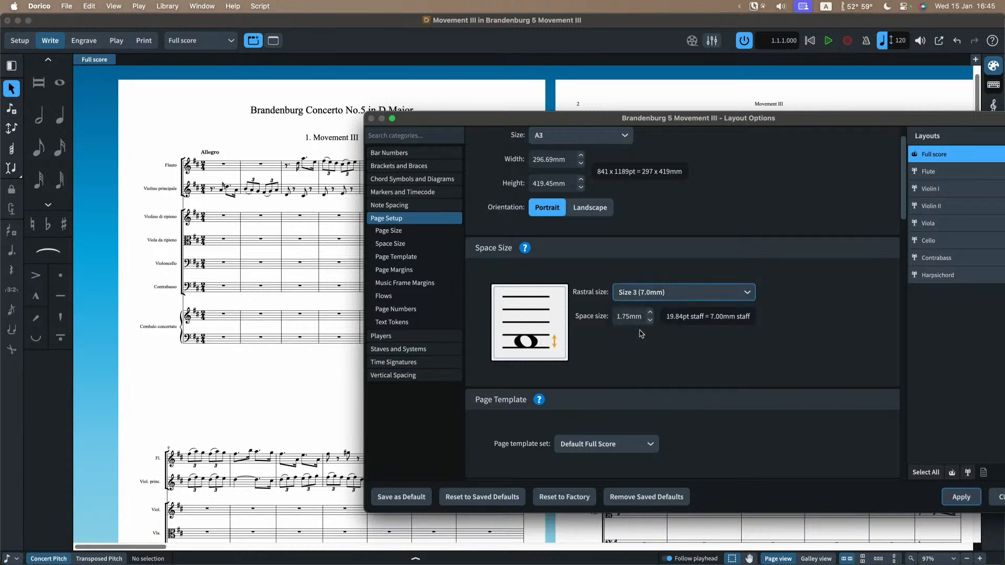
pyautogui.click(643, 293)
pyautogui.click(644, 326)
pyautogui.press('Return')
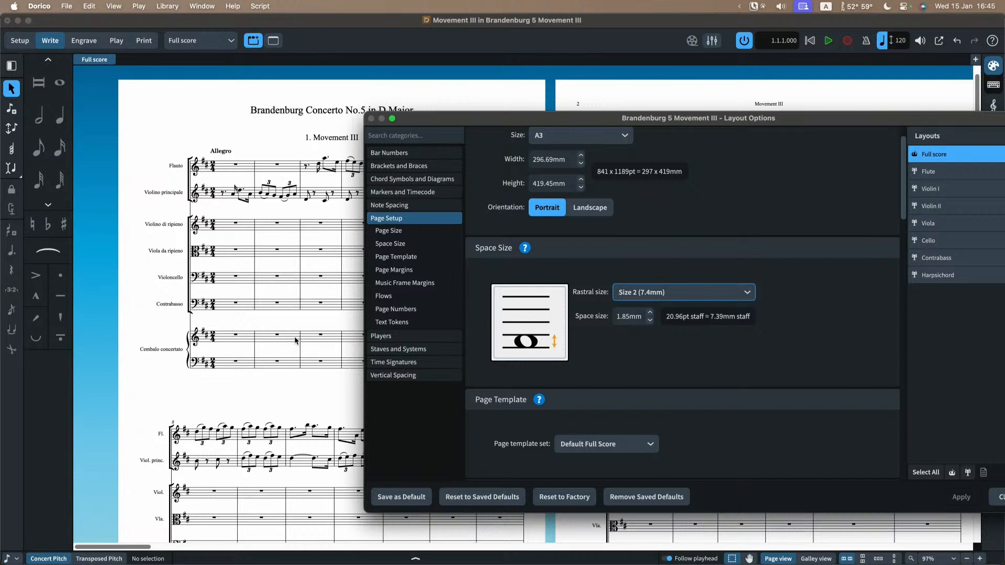
# Step: Apply rastral size Size 3 (7.0mm) to the full score and close the layout options
pyautogui.click(687, 296)
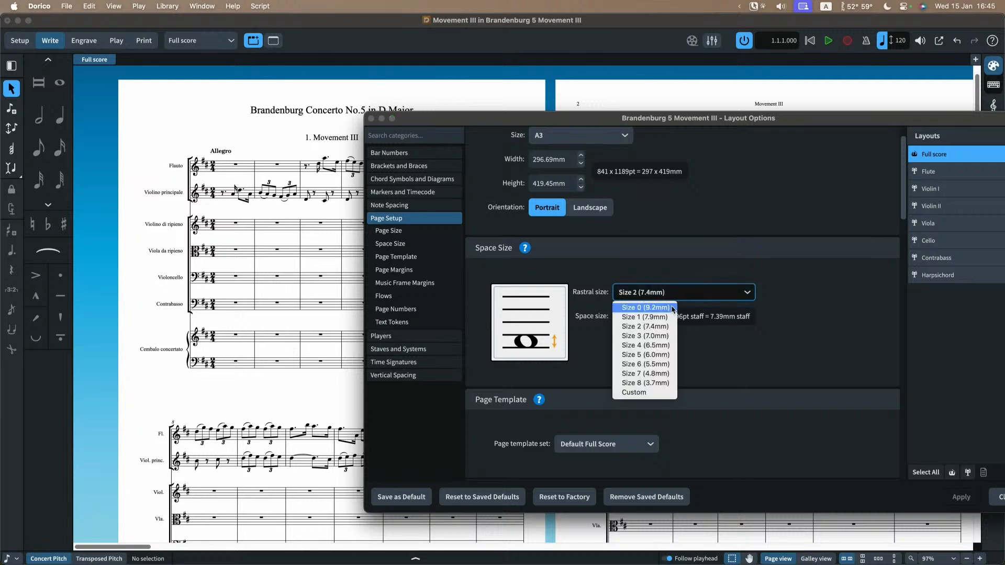
pyautogui.click(659, 335)
pyautogui.click(945, 497)
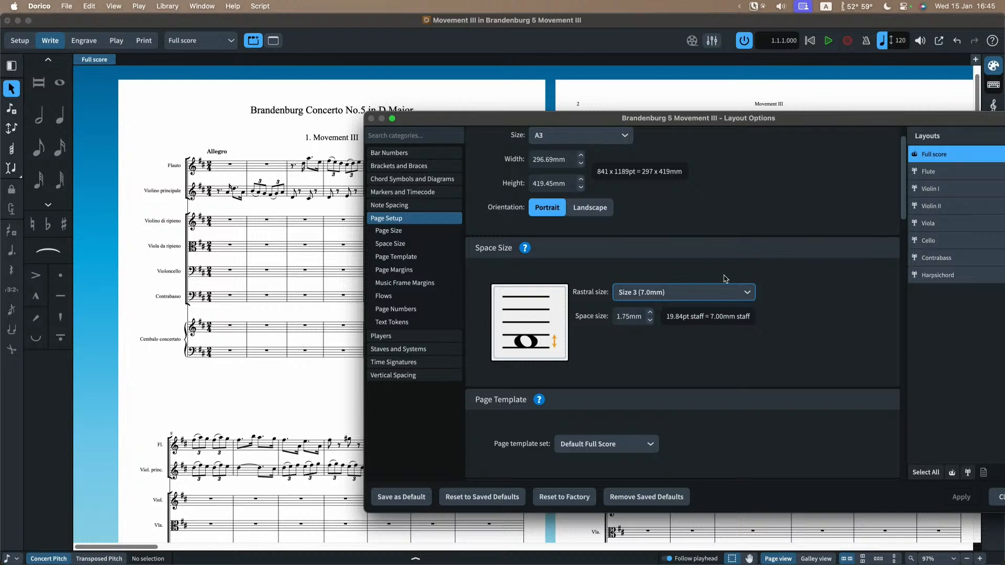
pyautogui.moveTo(806, 125); pyautogui.dragTo(764, 118)
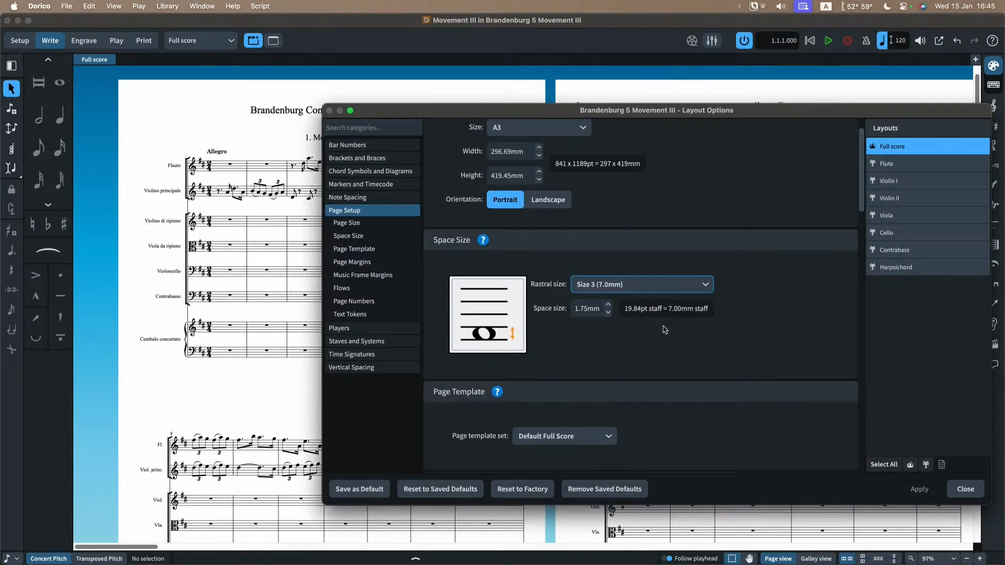
pyautogui.click(966, 490)
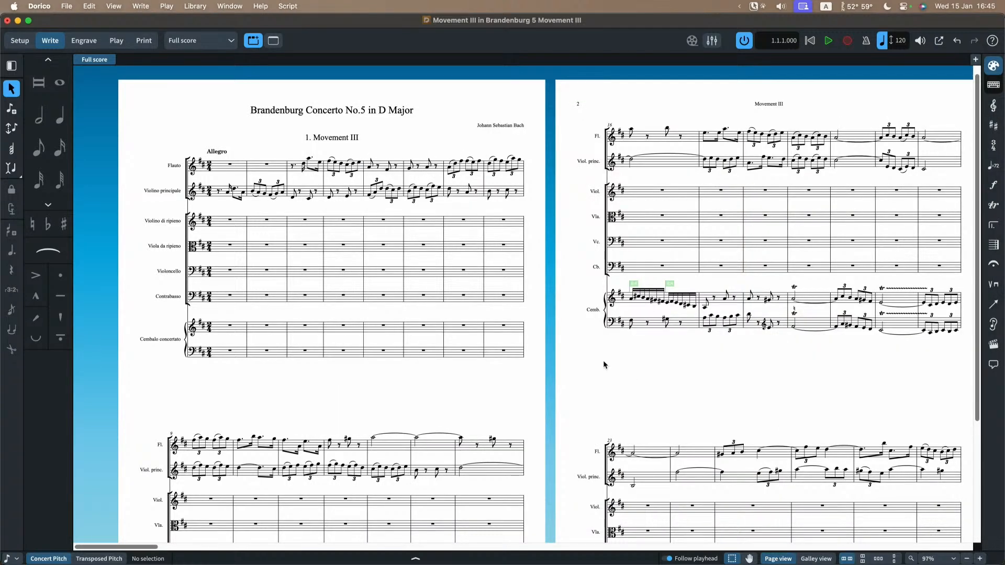
# Step: Switch to Engrave mode and create a system break at the first flute note of bar 16
pyautogui.click(632, 131)
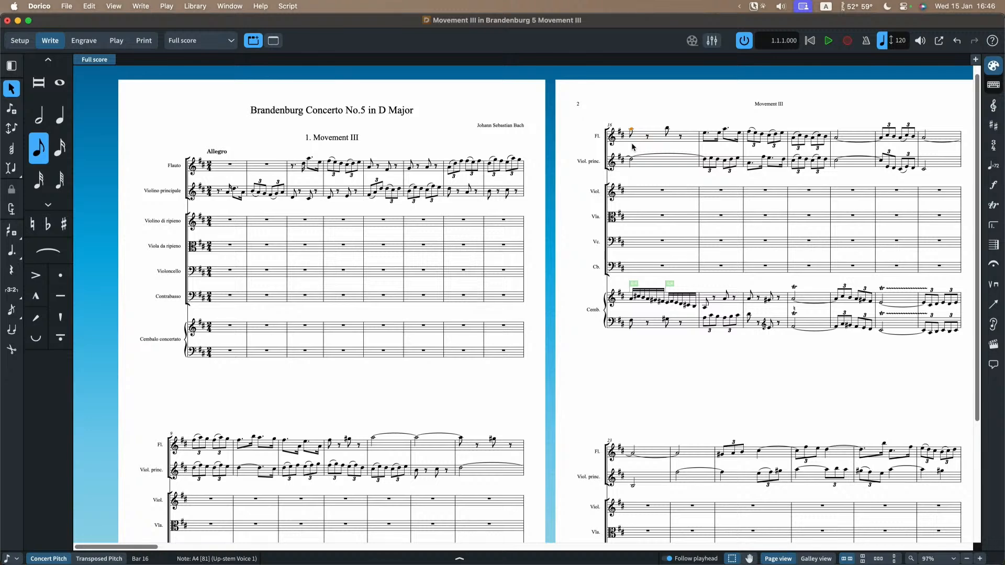
pyautogui.hscroll(2, 633, 147)
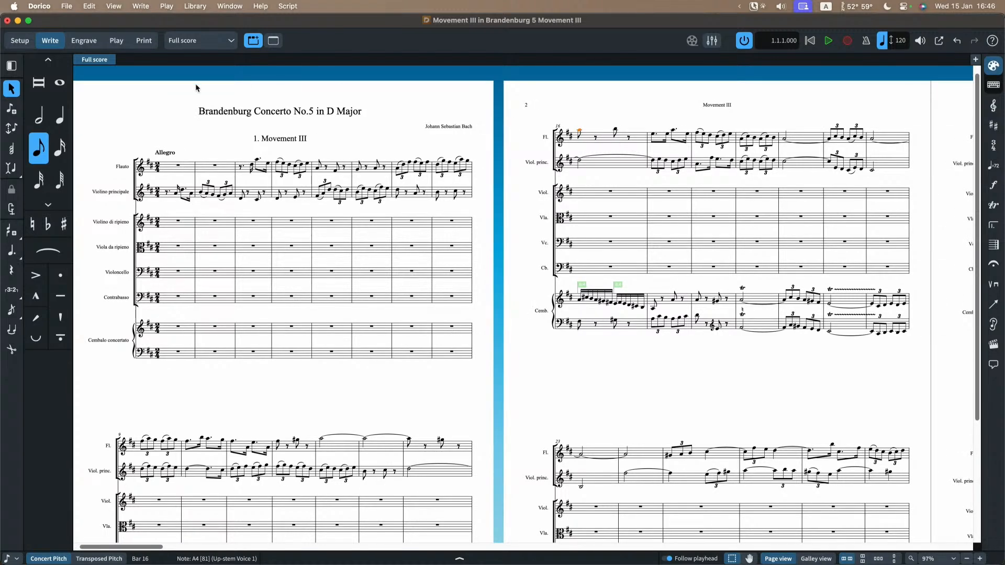
pyautogui.click(81, 40)
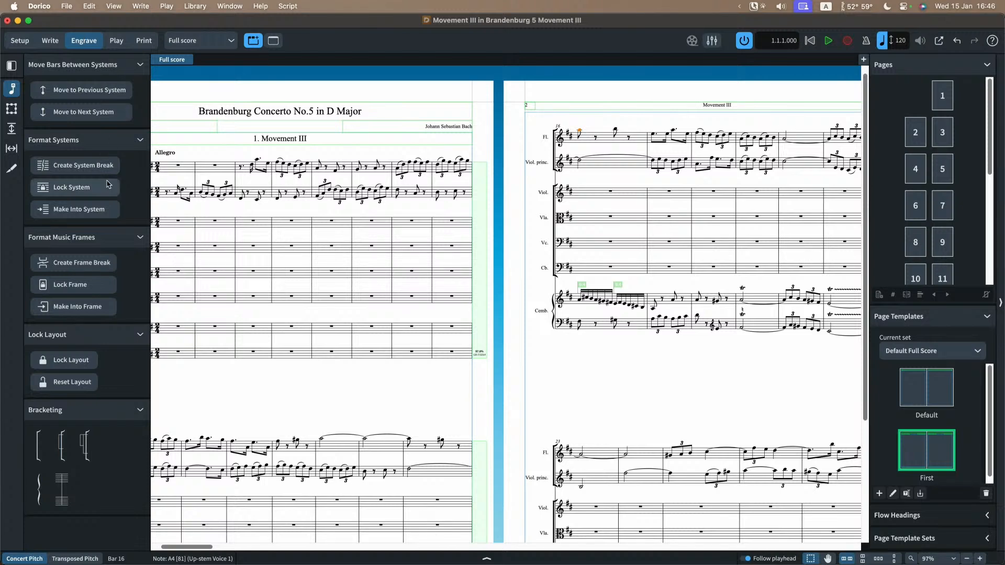
pyautogui.click(88, 167)
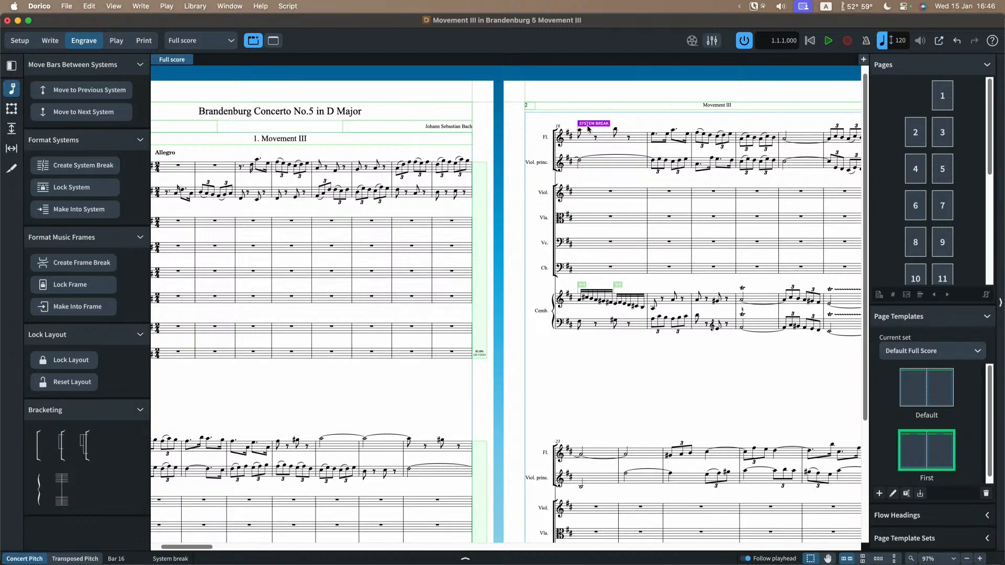
pyautogui.press('z')
pyautogui.press('z')
pyautogui.press('z')
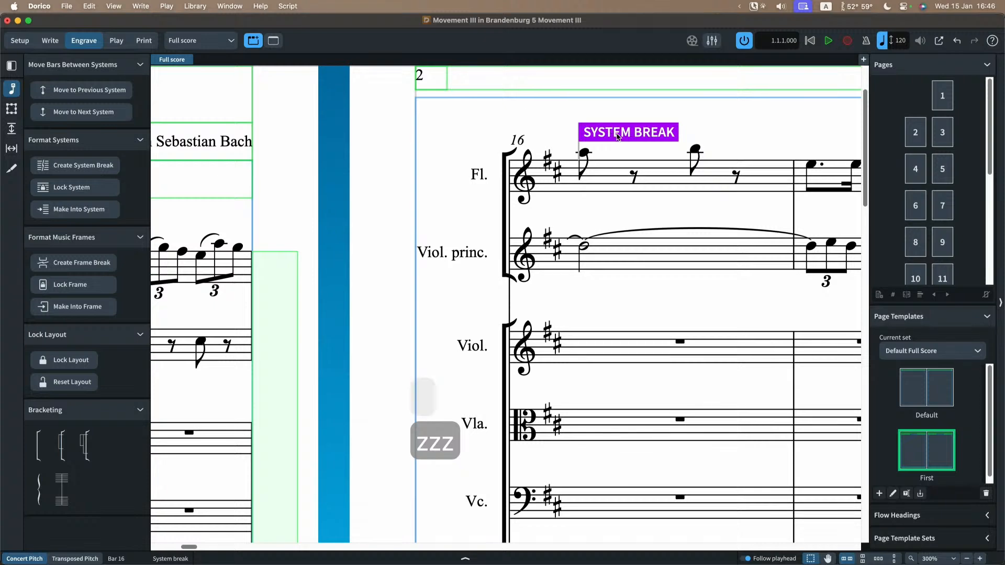
# Step: Show the properties of the bar 16 system break and reduce its space size to 1.26 mm
pyautogui.moveTo(617, 137); pyautogui.dragTo(506, 139)
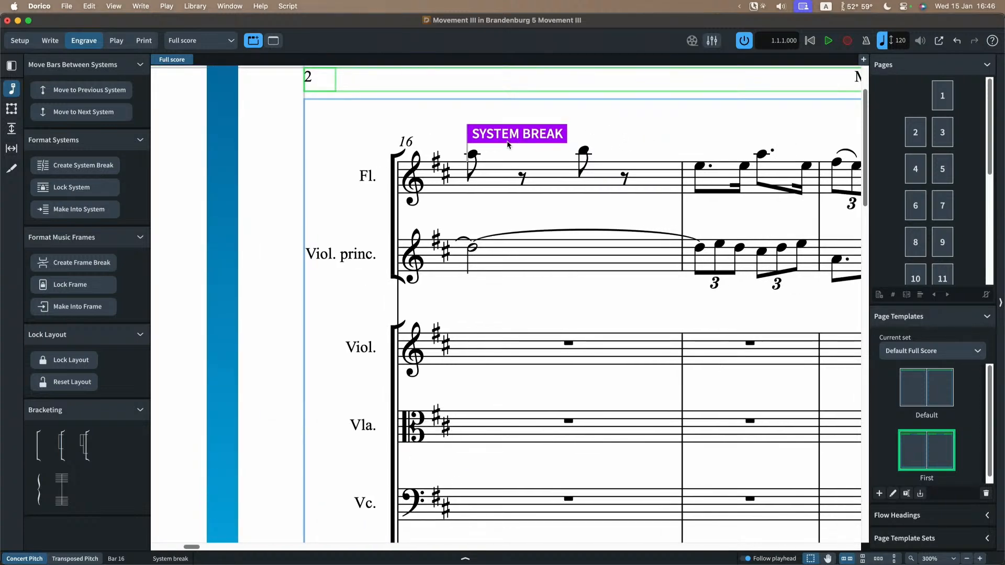
pyautogui.press('F6')
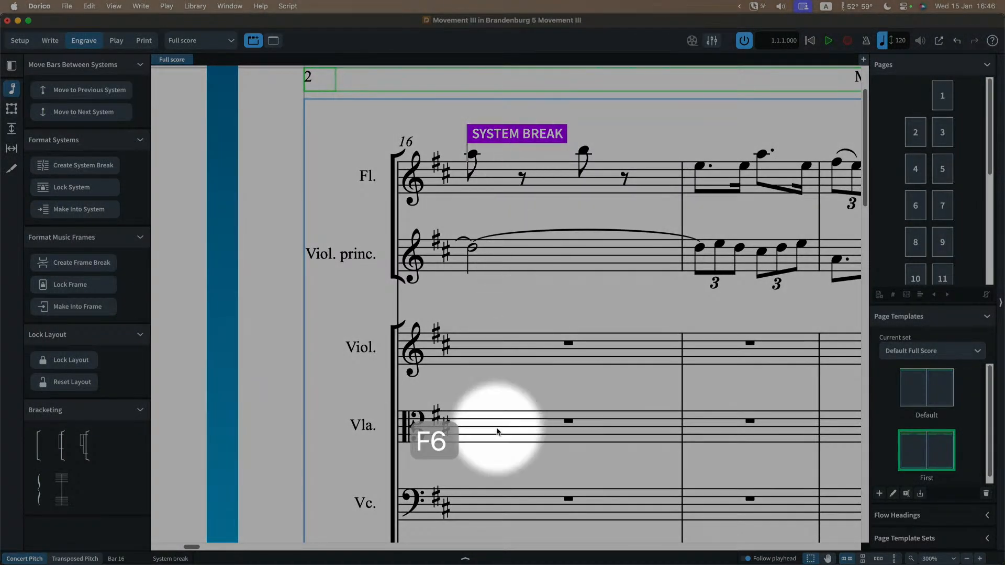
pyautogui.click(464, 559)
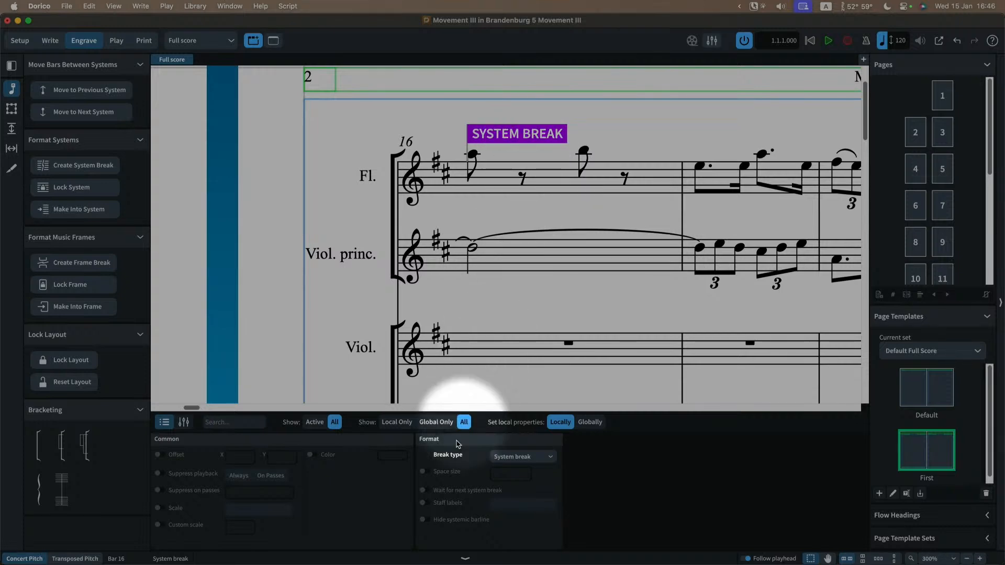
pyautogui.press('F6')
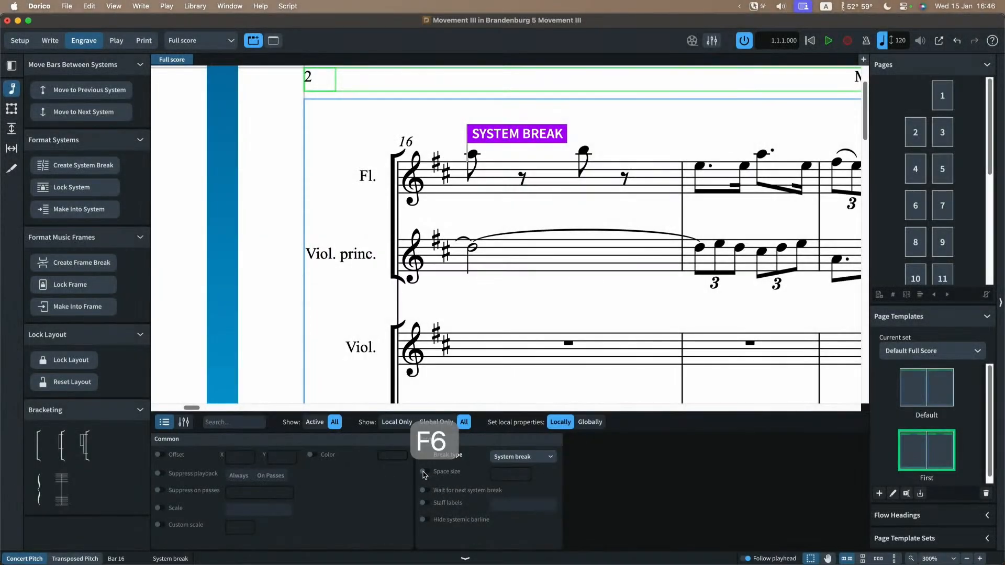
pyautogui.click(423, 471)
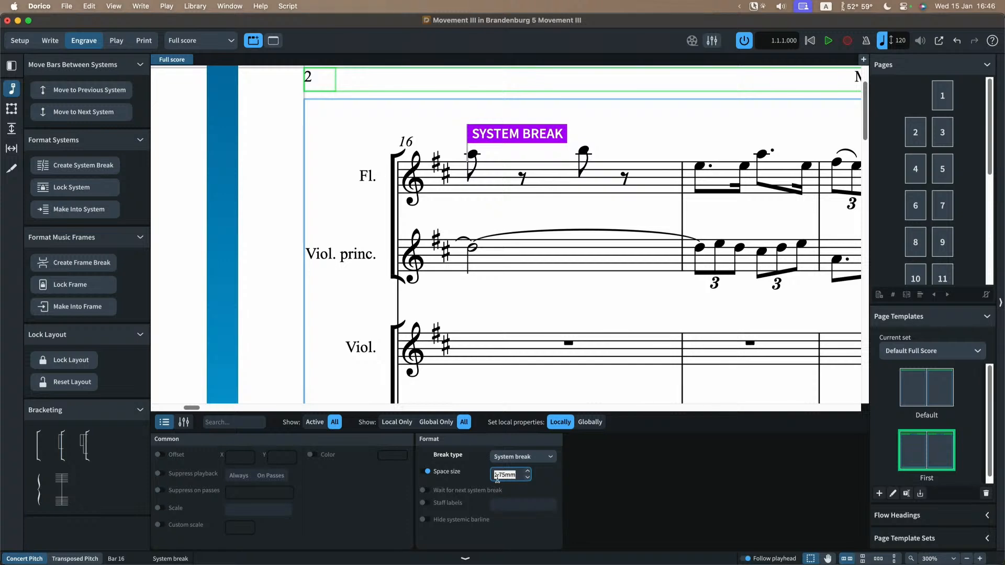
pyautogui.click(527, 478)
pyautogui.click(527, 478)
pyautogui.click(527, 478)
pyautogui.click(528, 478)
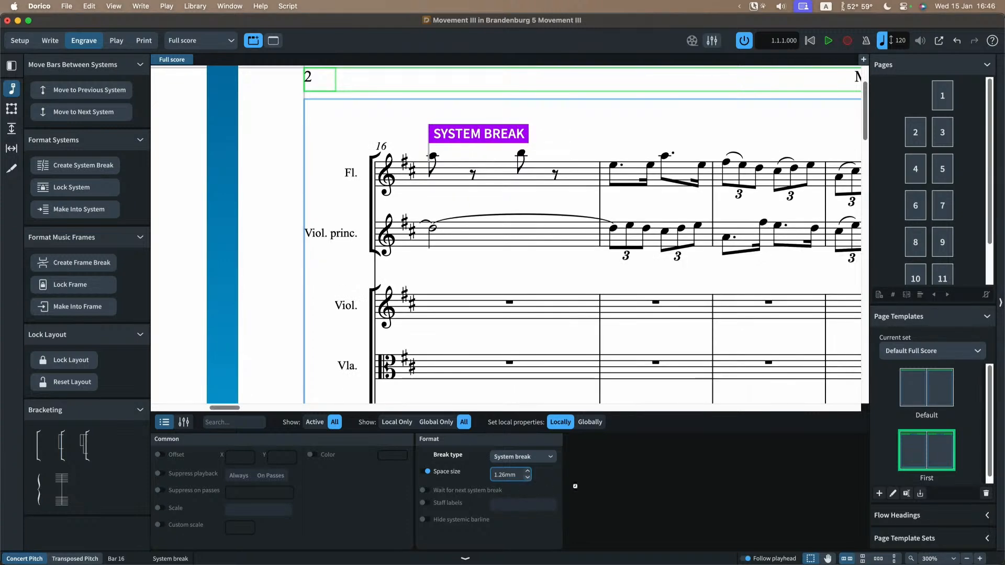
# Step: Create a system break at the first flute note of bar 46
pyautogui.press('x')
pyautogui.press('x')
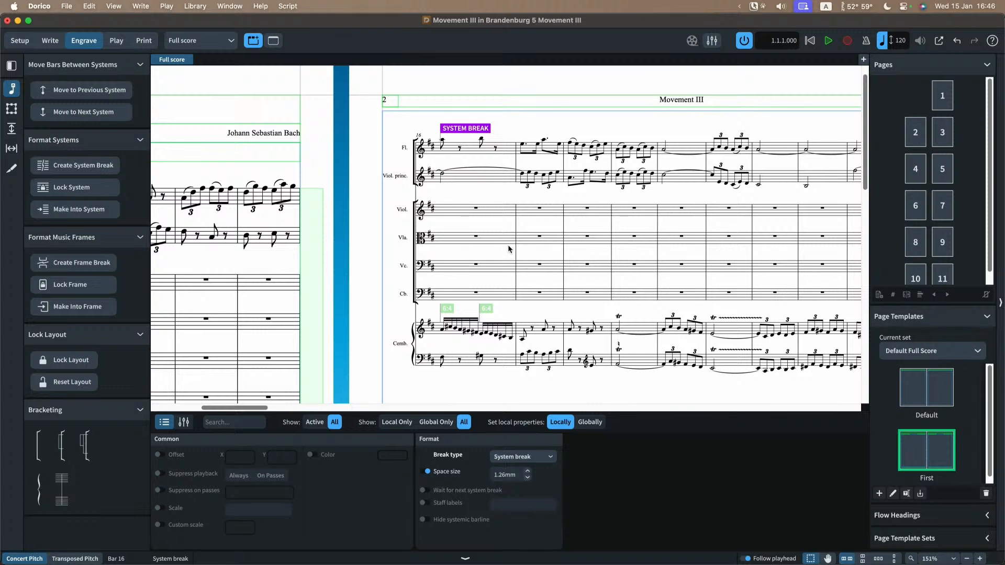
pyautogui.hscroll(-5, 490, 154)
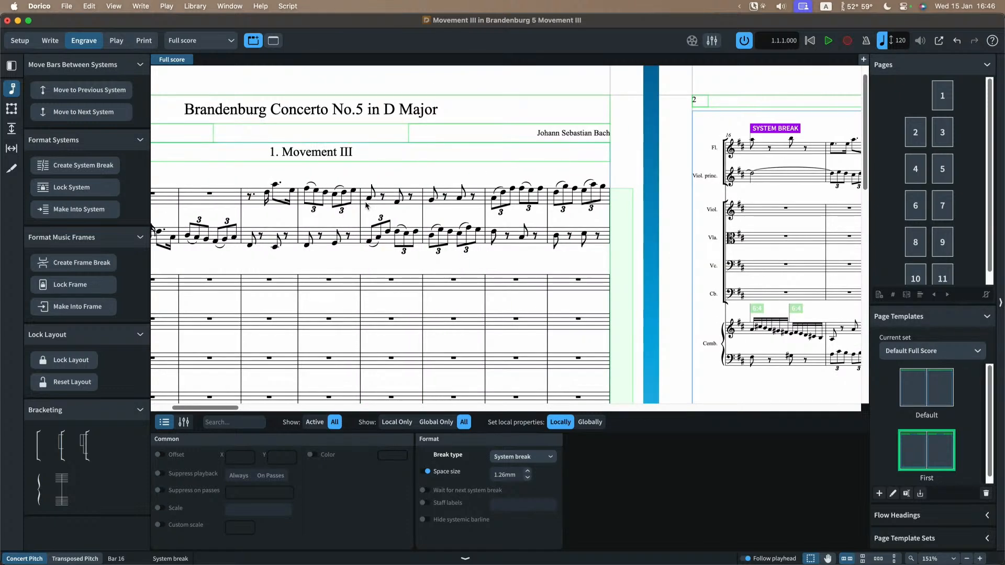
pyautogui.hscroll(3, 366, 206)
pyautogui.hscroll(2, 367, 206)
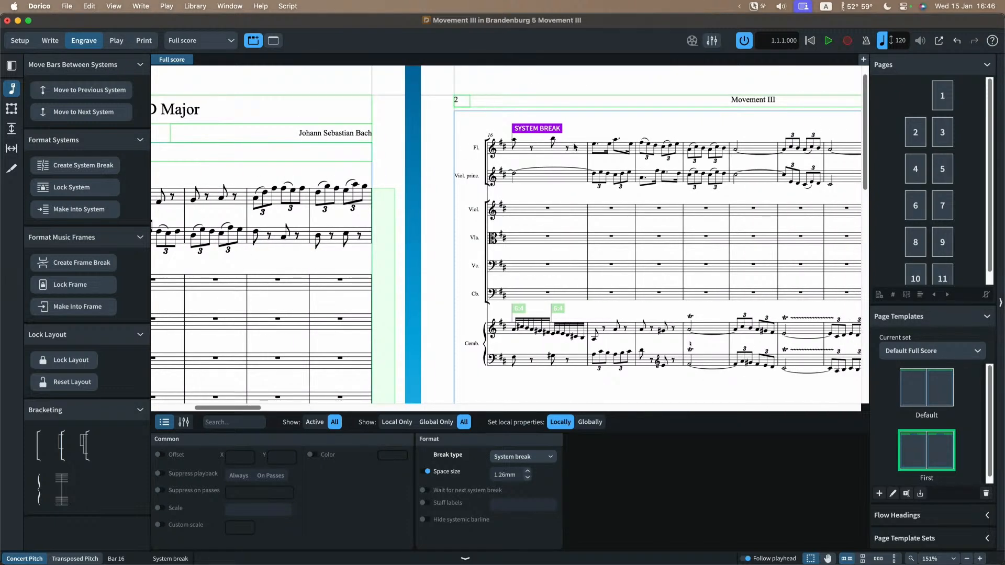
pyautogui.hscroll(15, 575, 147)
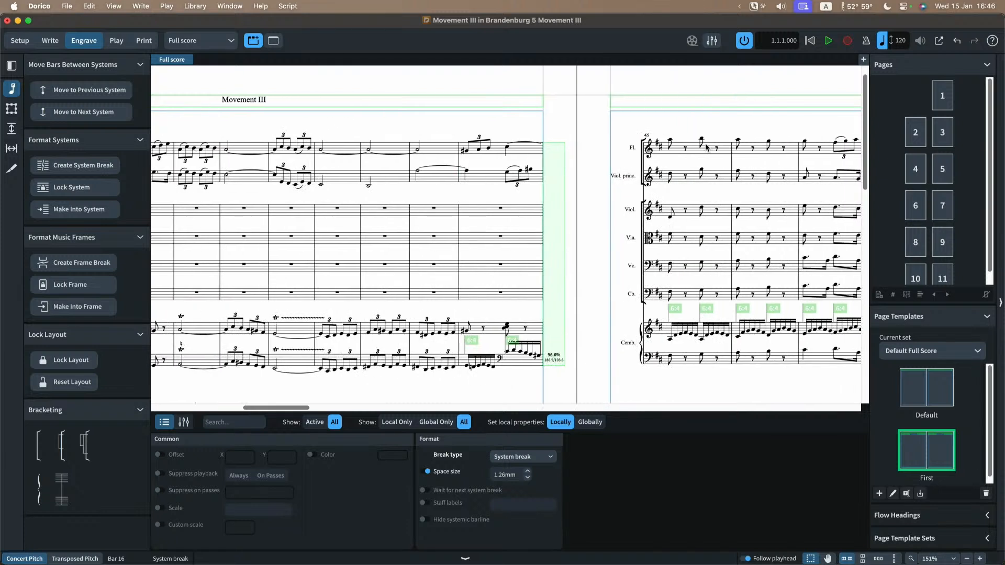
pyautogui.click(670, 144)
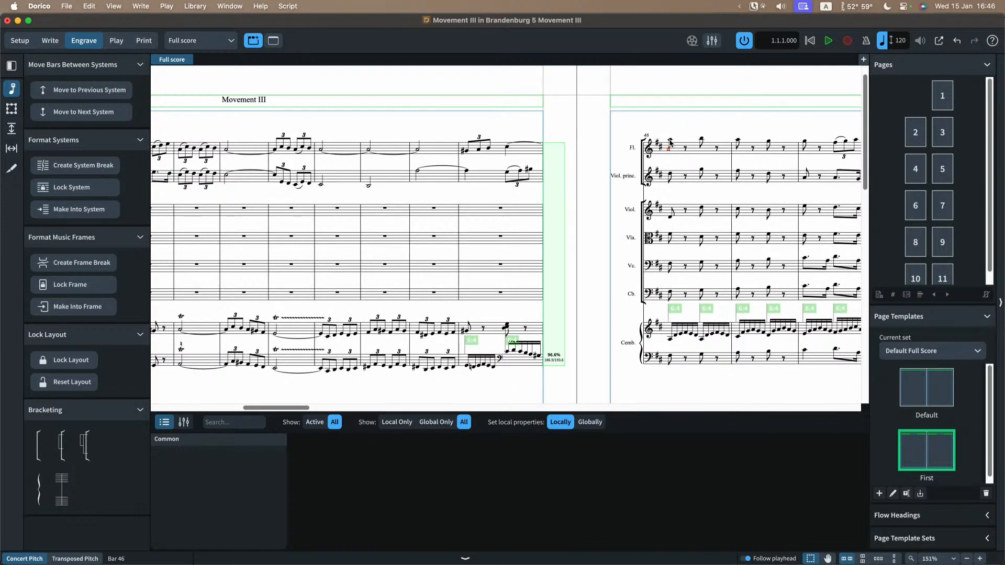
pyautogui.click(72, 166)
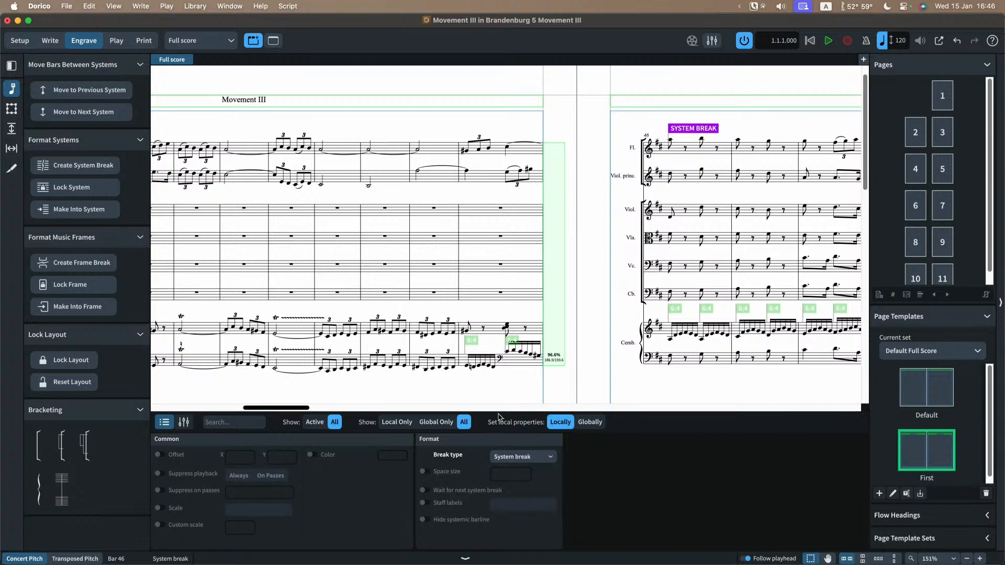
# Step: Override the space size of the bar 46 system break with 1.75 mm
pyautogui.click(424, 472)
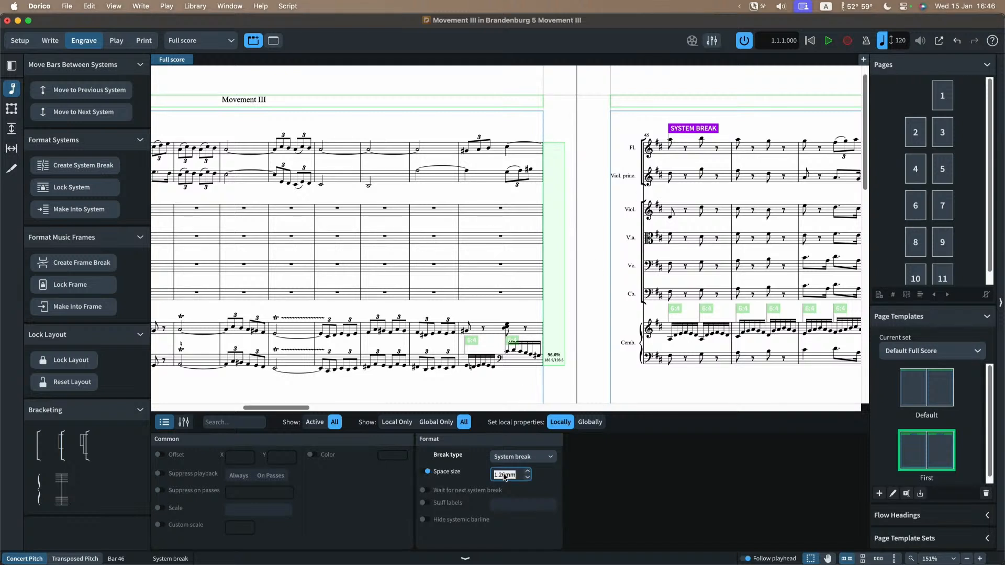
pyautogui.write('1.75')
pyautogui.press('Tab')
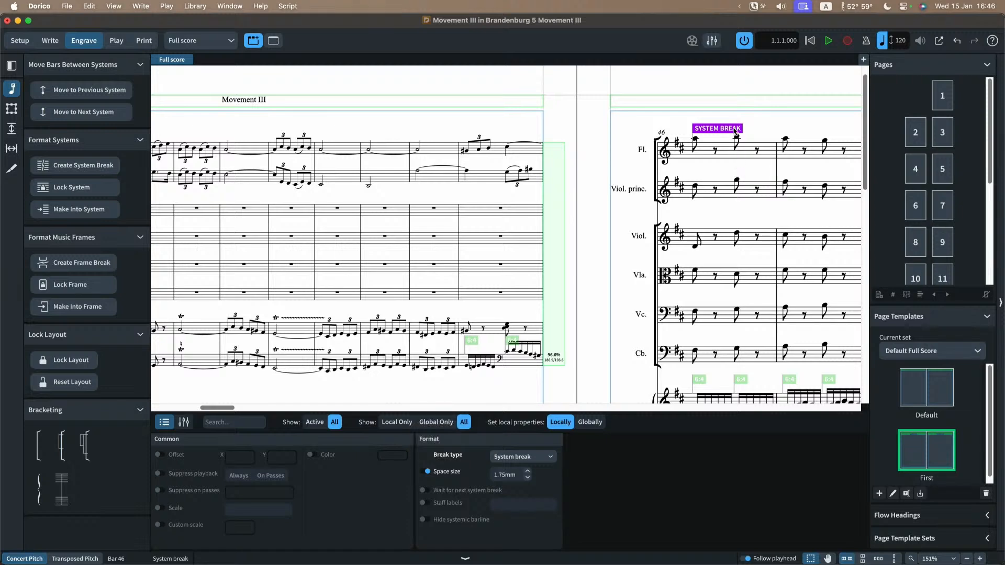
# Step: Delete the system breaks at bar 46 and bar 16
pyautogui.press('super+minus')
pyautogui.press('super+minus')
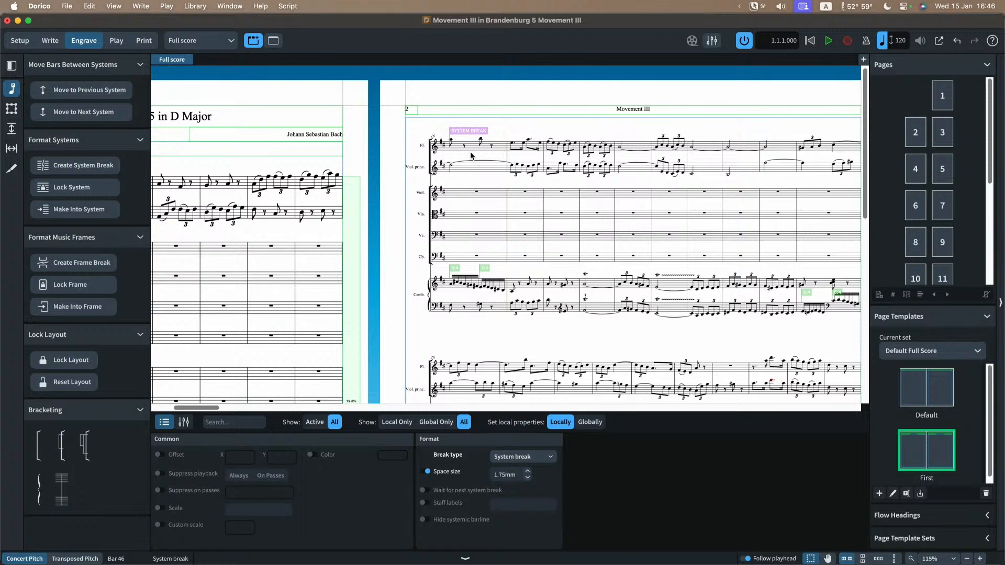
pyautogui.hscroll(8, 471, 155)
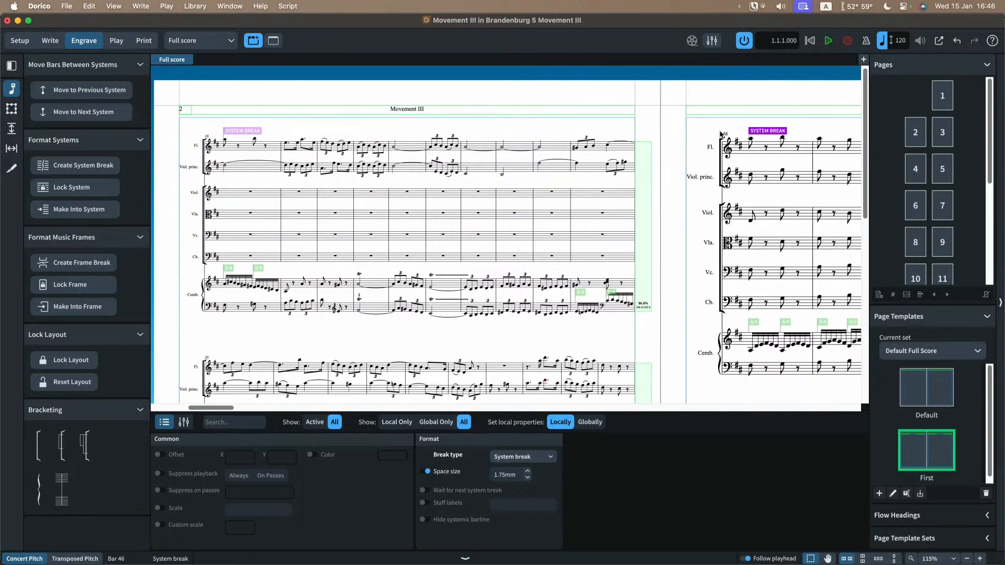
pyautogui.press('BackSpace')
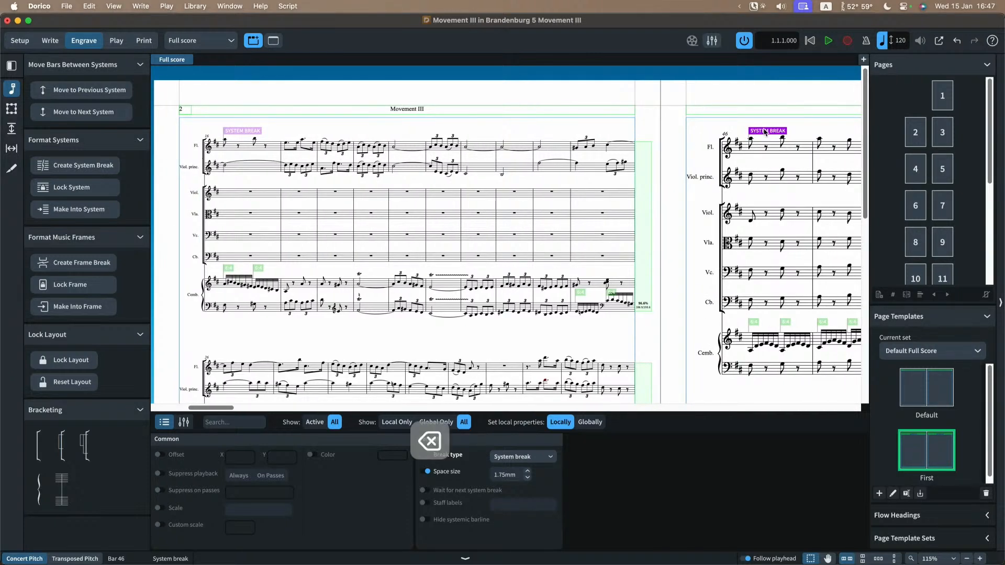
pyautogui.click(236, 133)
pyautogui.press('BackSpace')
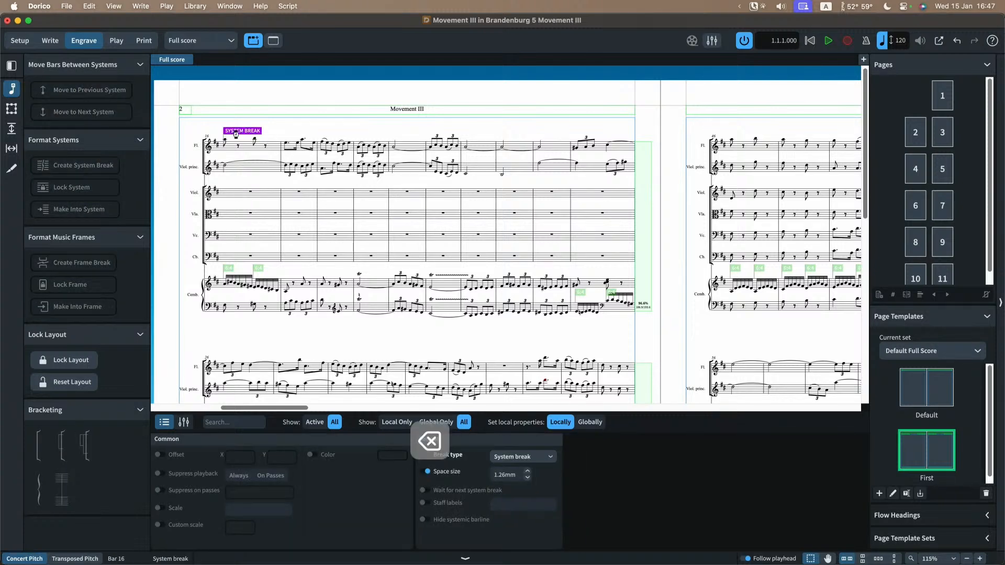
# Step: Hide the properties area, return to the first page of the full score and clear the selection
pyautogui.press('super+8')
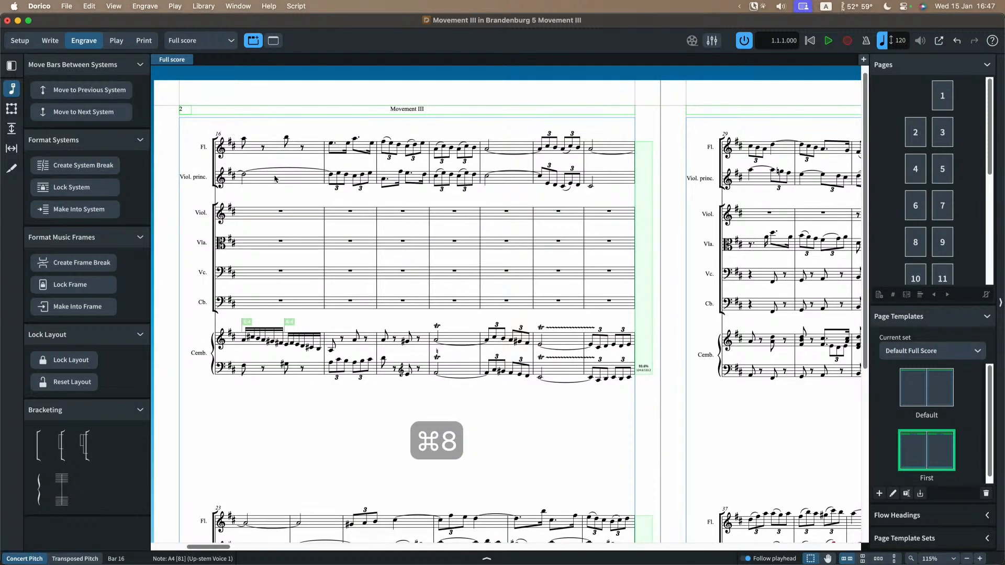
pyautogui.hscroll(-7, 275, 179)
pyautogui.hscroll(-2, 278, 185)
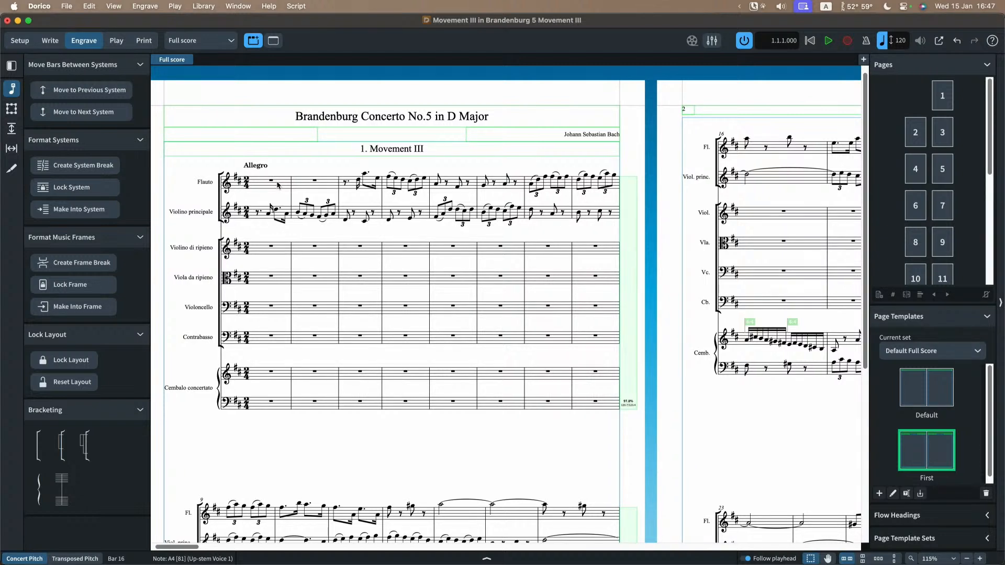
pyautogui.press('Escape')
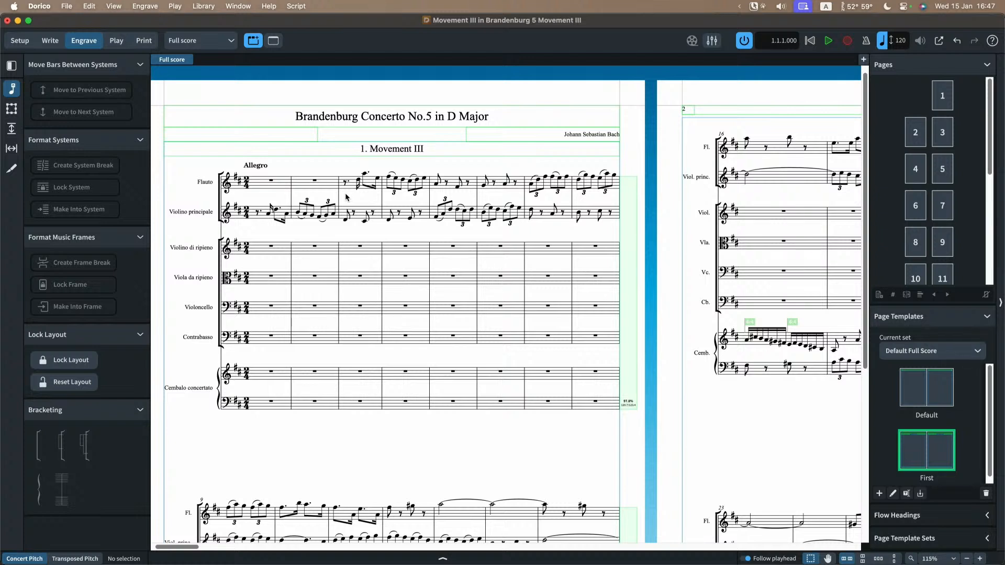
# Step: Set the flute staff size to 60% from the selected note in bar 3 of the full score
pyautogui.click(358, 184)
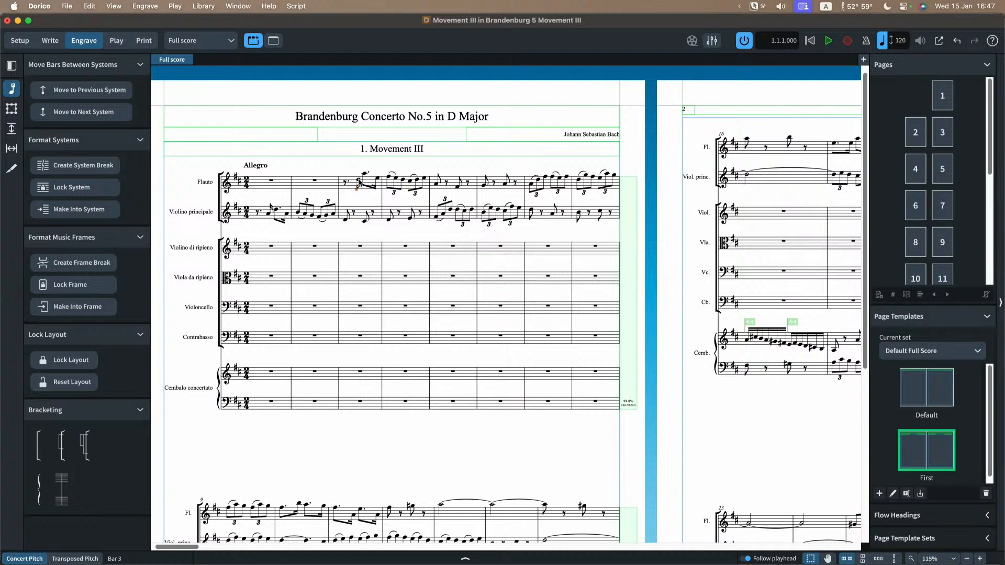
pyautogui.rightClick(359, 183)
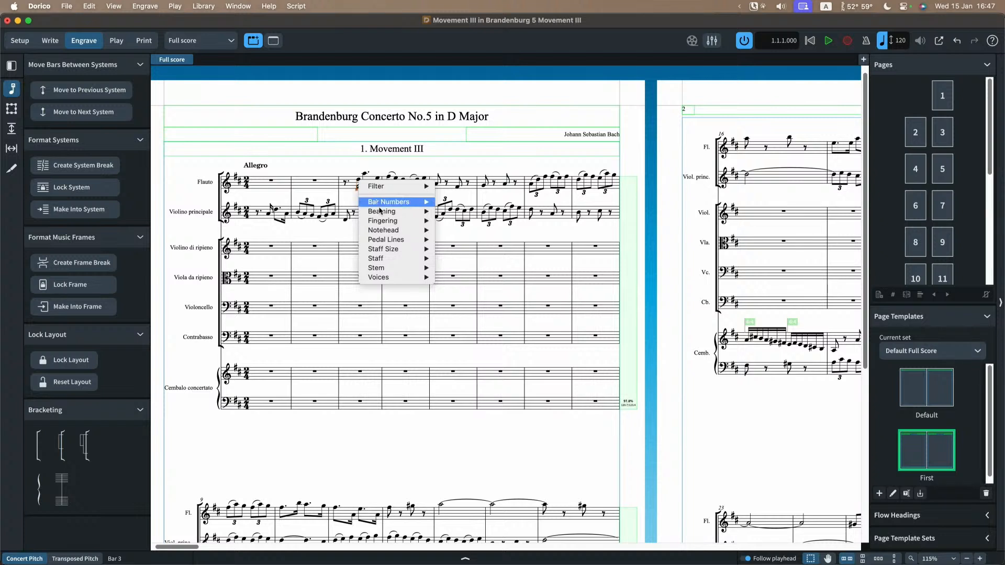
pyautogui.moveTo(397, 249)
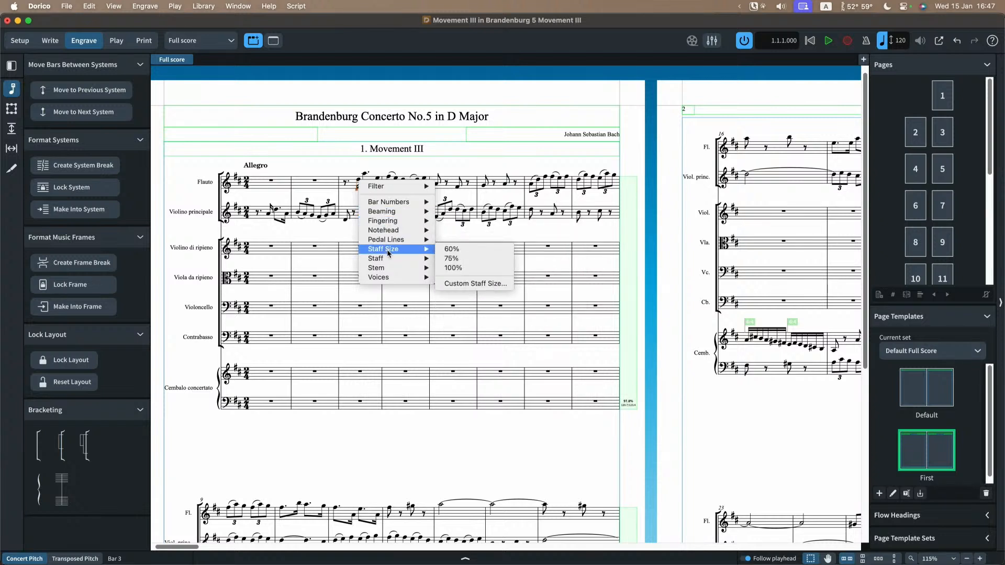
pyautogui.click(466, 251)
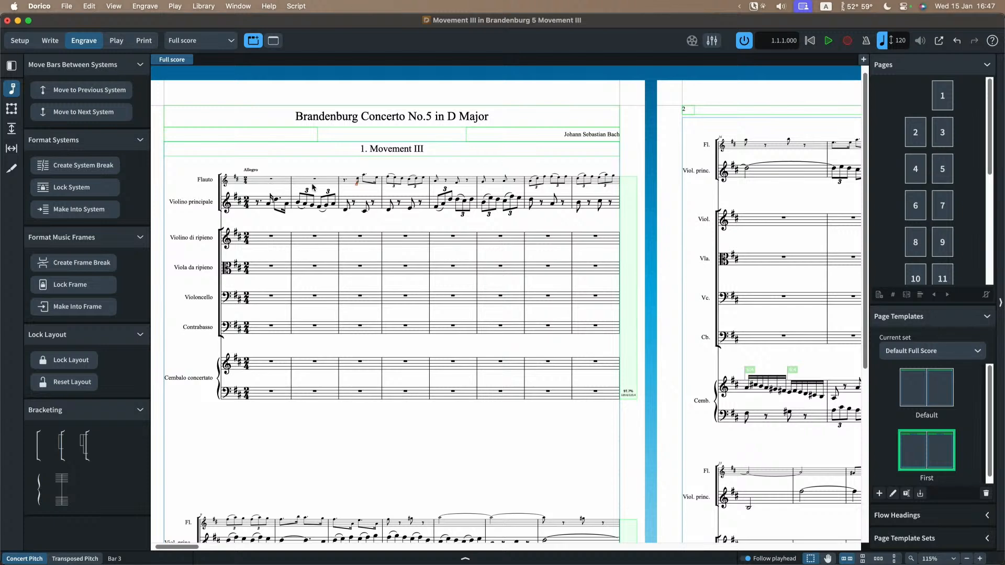
pyautogui.hscroll(5, 617, 175)
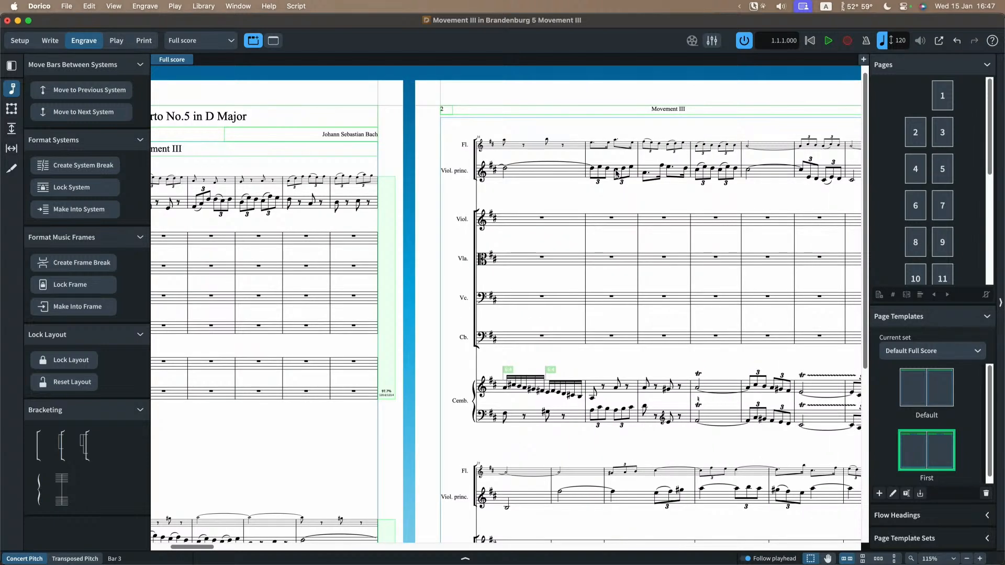
pyautogui.hscroll(-6, 617, 174)
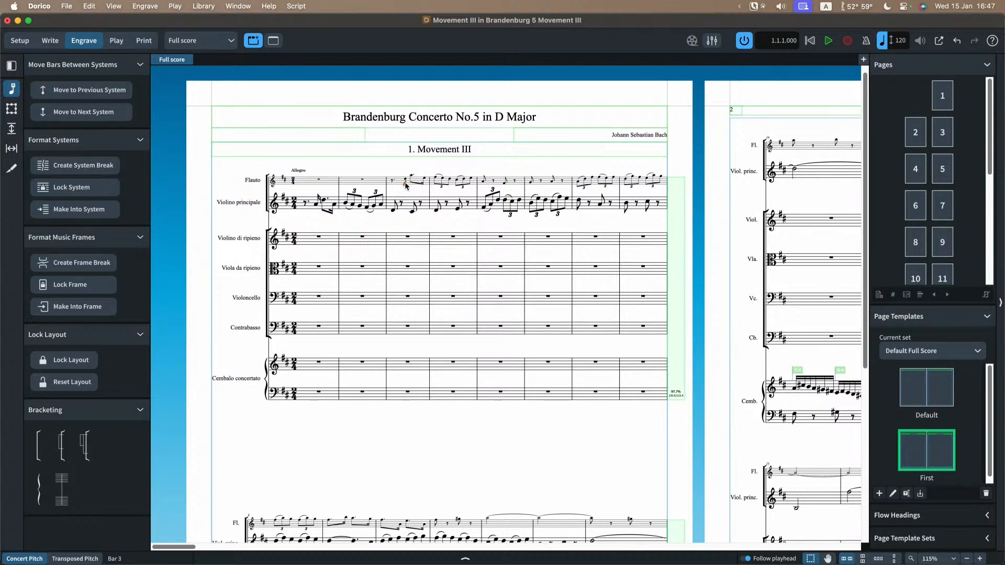
# Step: Set the flute staff size to 100% from the selected note in bar 3
pyautogui.rightClick(405, 183)
pyautogui.moveTo(430, 252)
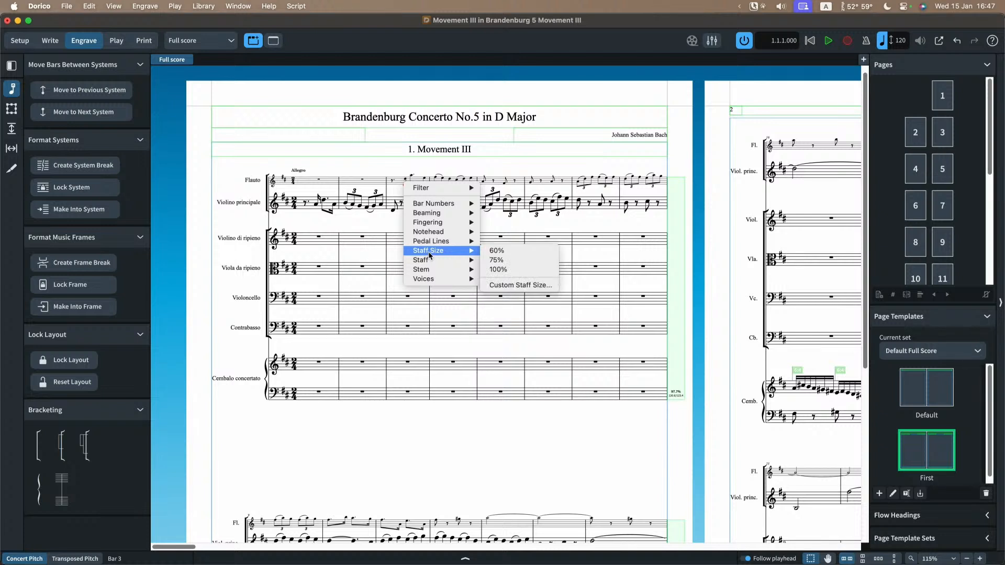
pyautogui.click(498, 269)
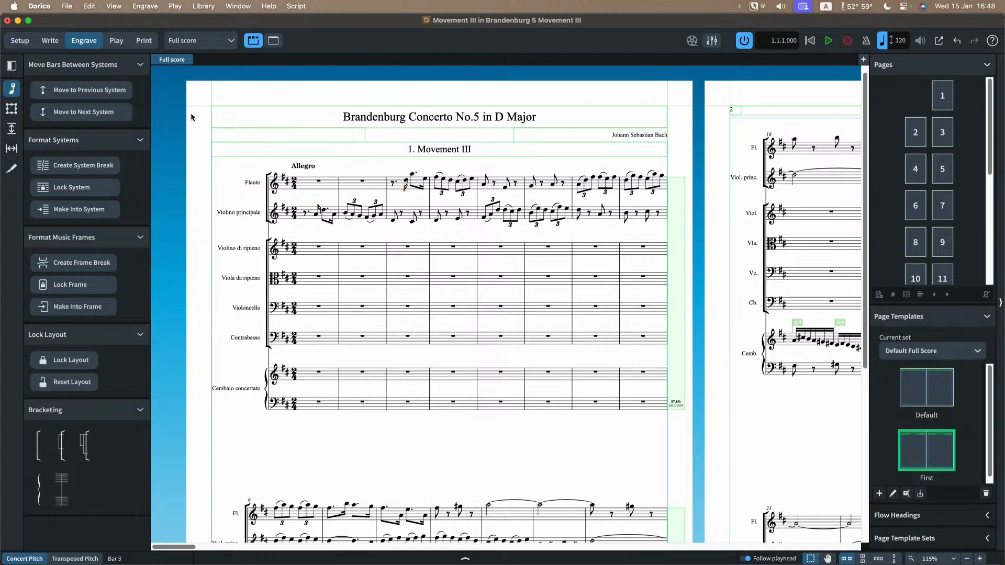
# Step: Switch to the Flute part layout and open its Note Spacing layout options
pyautogui.click(207, 40)
pyautogui.click(209, 72)
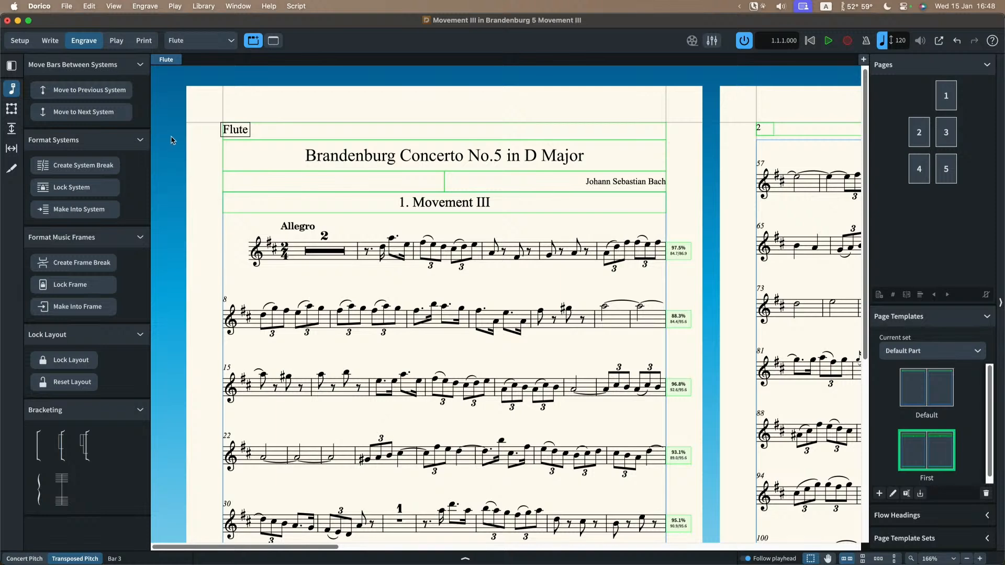
pyautogui.click(12, 149)
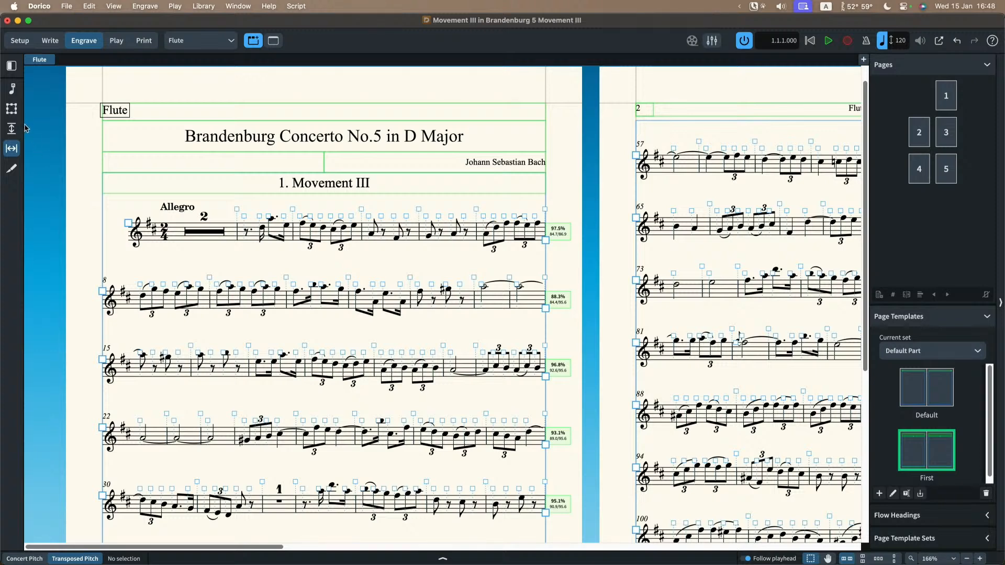
pyautogui.click(11, 90)
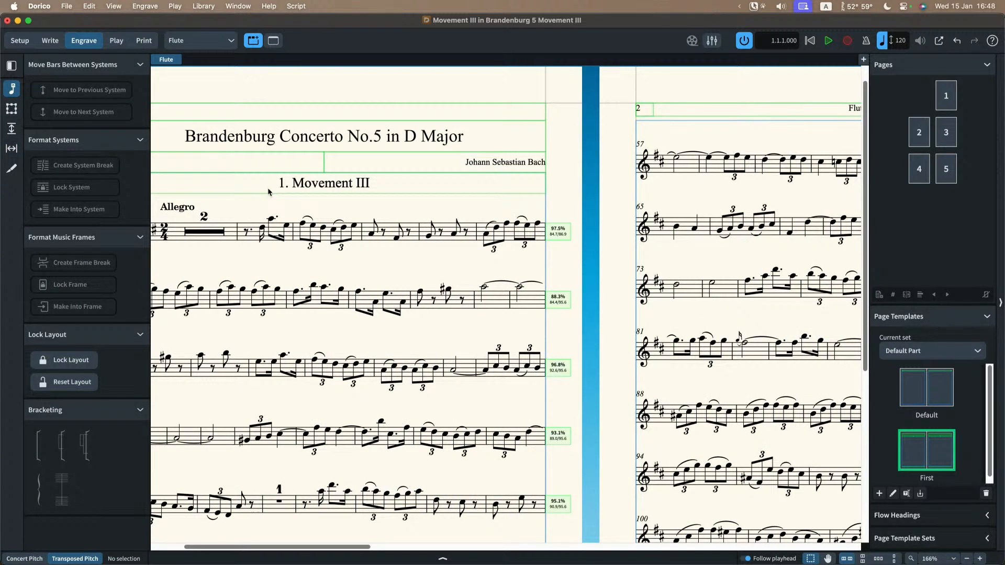
pyautogui.press('shift+super+l')
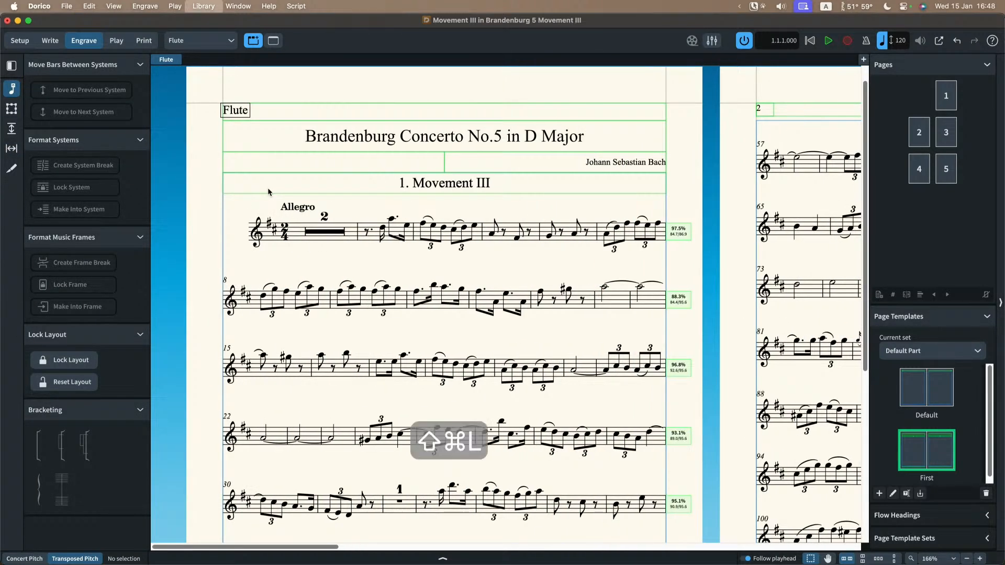
pyautogui.click(330, 199)
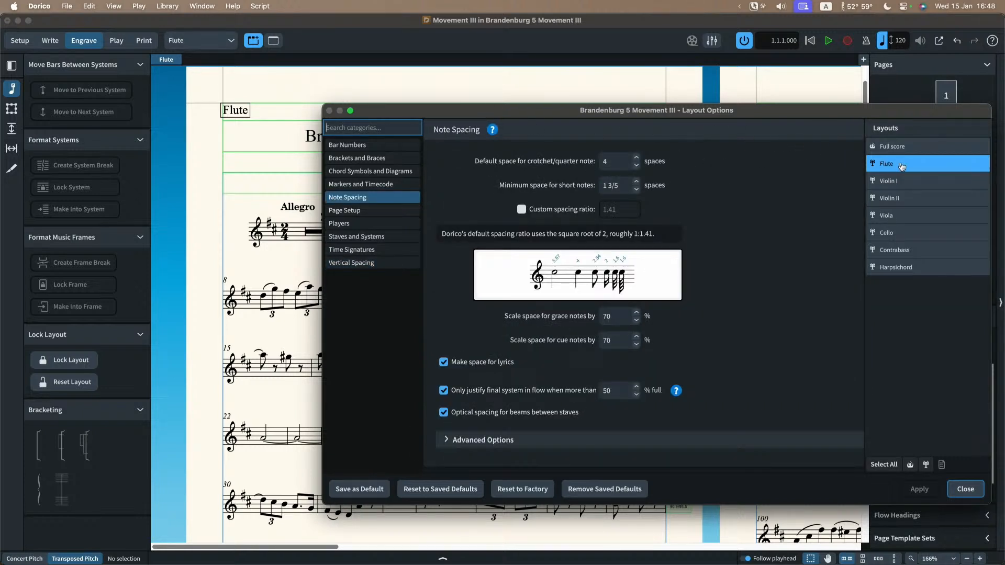
pyautogui.moveTo(540, 112); pyautogui.dragTo(512, 120)
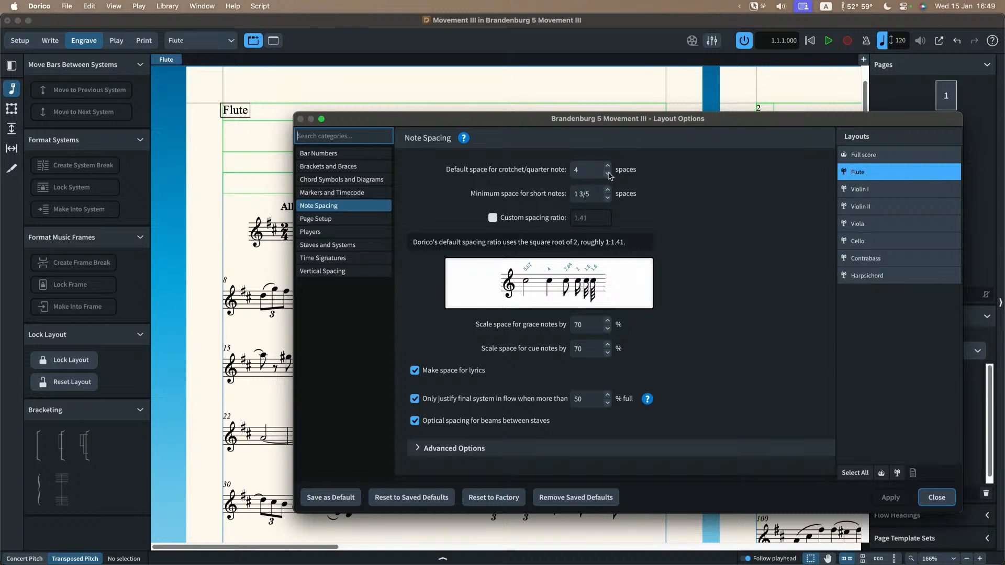
# Step: Set the Flute layout's default space for crotchets to 3 spaces and apply it
pyautogui.moveTo(610, 176)
pyautogui.click(607, 175)
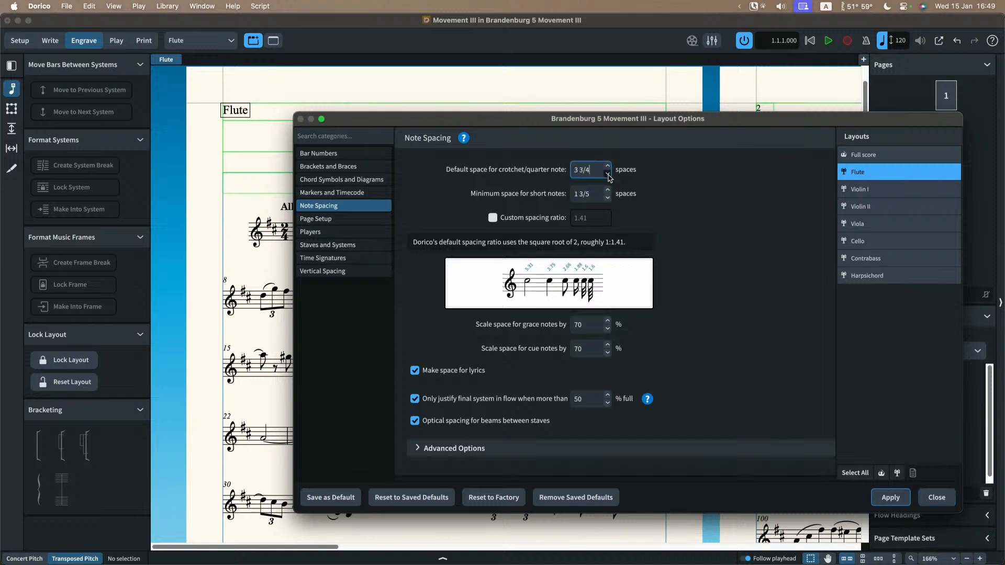
pyautogui.click(607, 175)
pyautogui.click(607, 175)
pyautogui.click(608, 175)
pyautogui.click(607, 175)
pyautogui.click(608, 175)
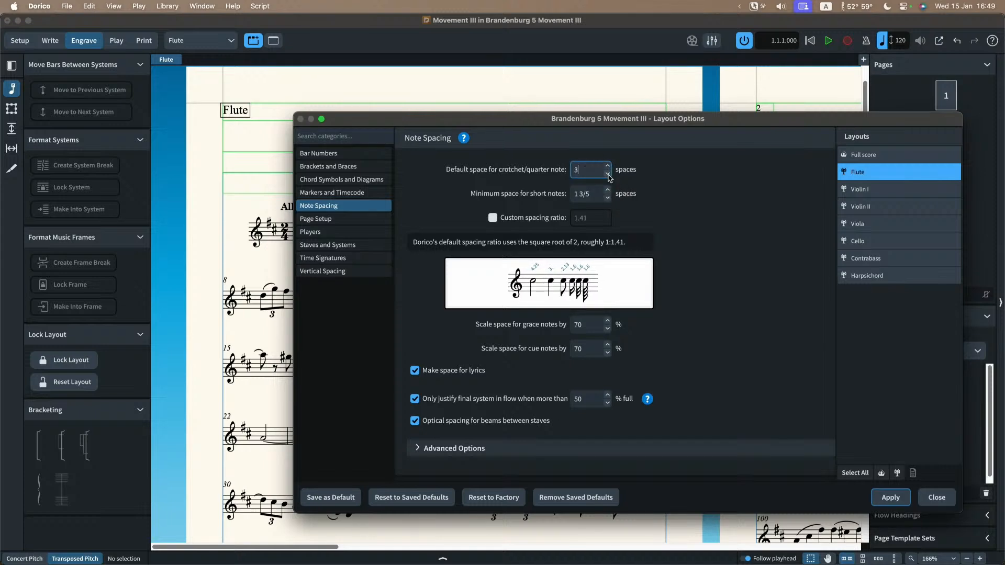
pyautogui.click(890, 497)
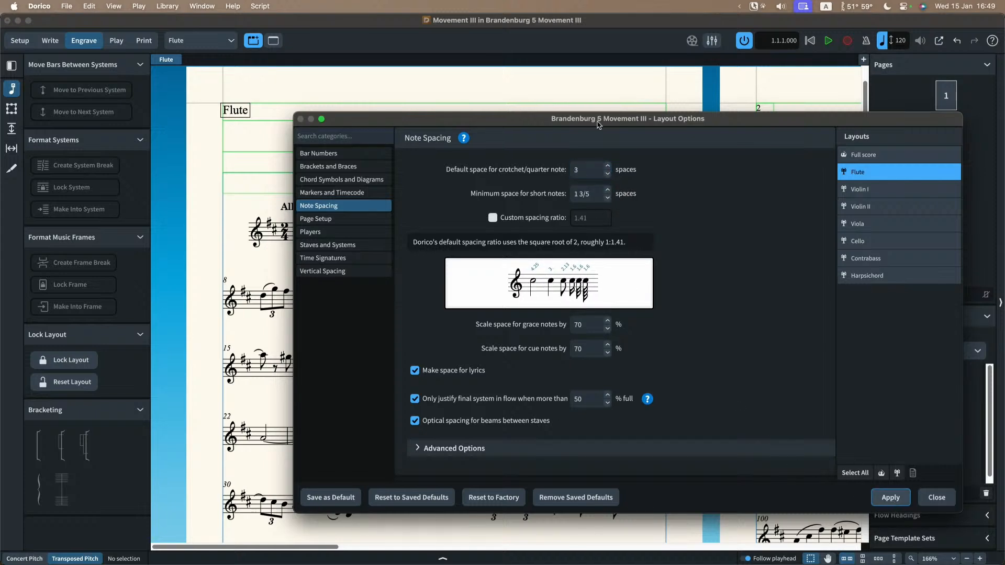
# Step: Reduce the Flute layout's default crotchet space to 2 spaces, apply it and view the resulting pages
pyautogui.moveTo(533, 127); pyautogui.dragTo(428, 139)
pyautogui.click(501, 192)
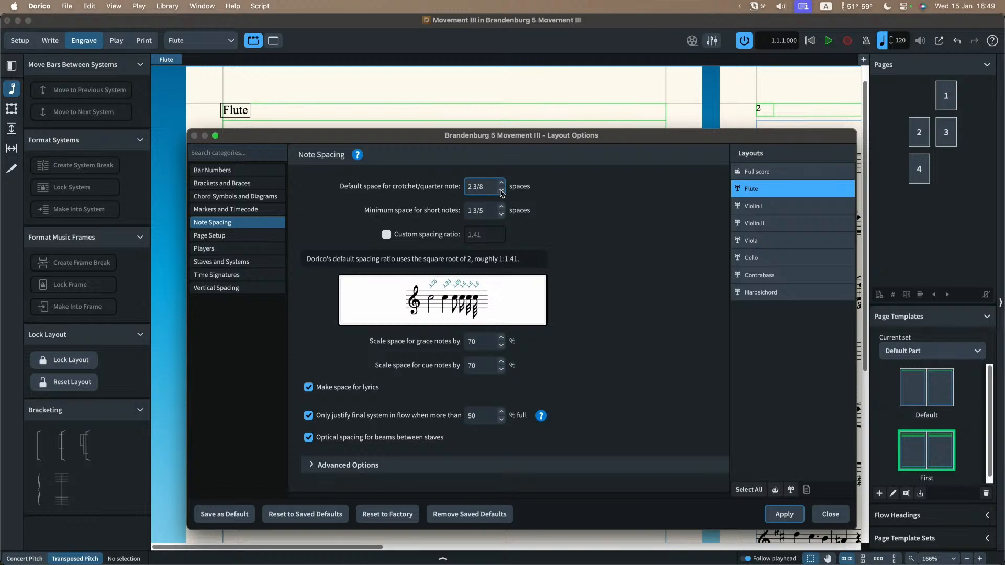
pyautogui.click(784, 514)
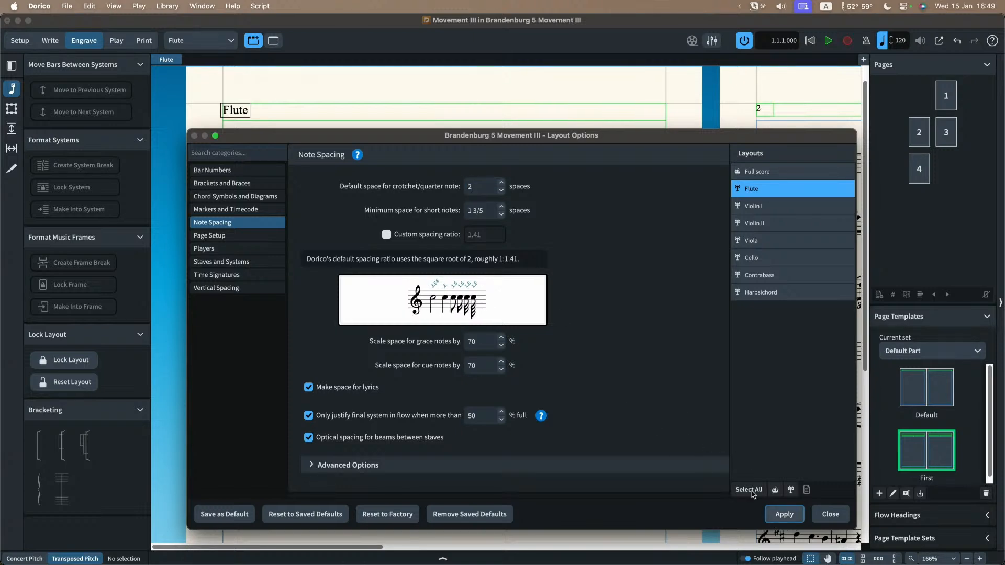
pyautogui.moveTo(613, 138); pyautogui.dragTo(587, 406)
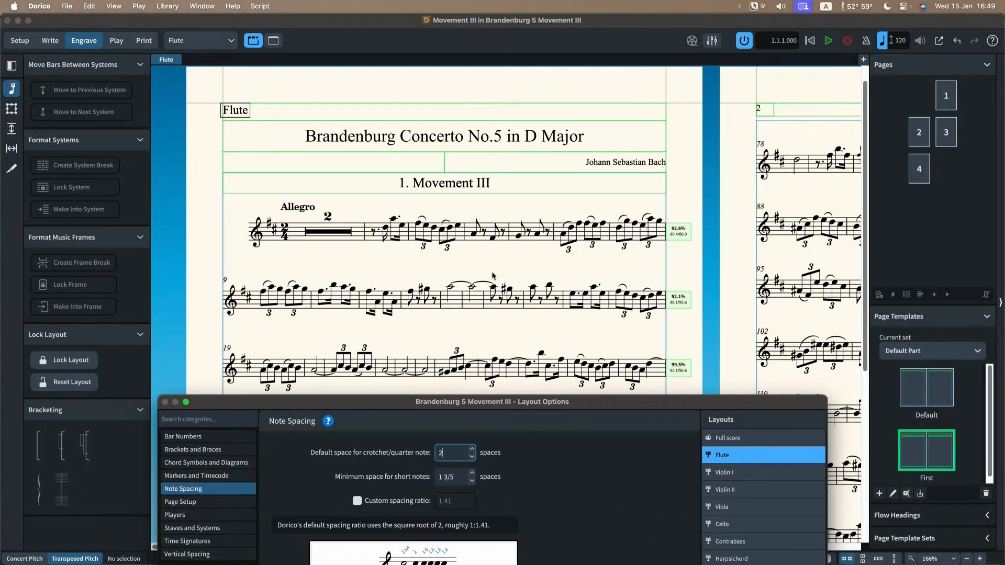
pyautogui.hscroll(10, 539, 240)
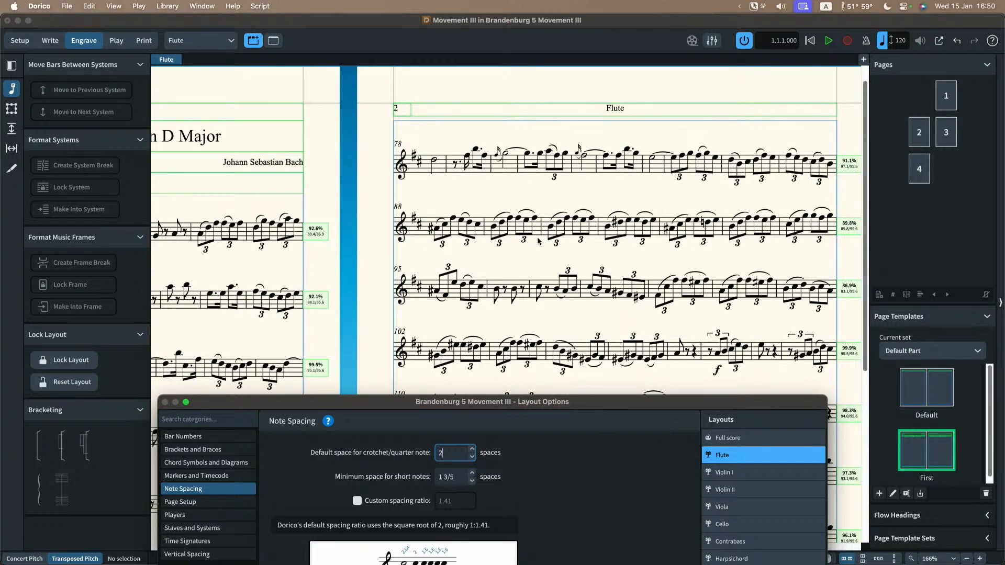
pyautogui.click(167, 6)
pyautogui.click(177, 22)
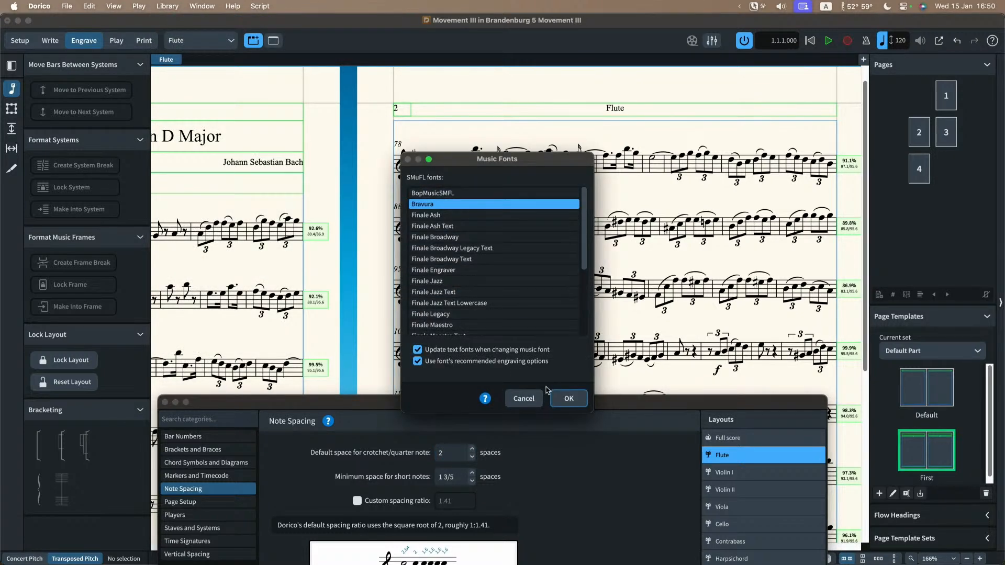
pyautogui.click(535, 399)
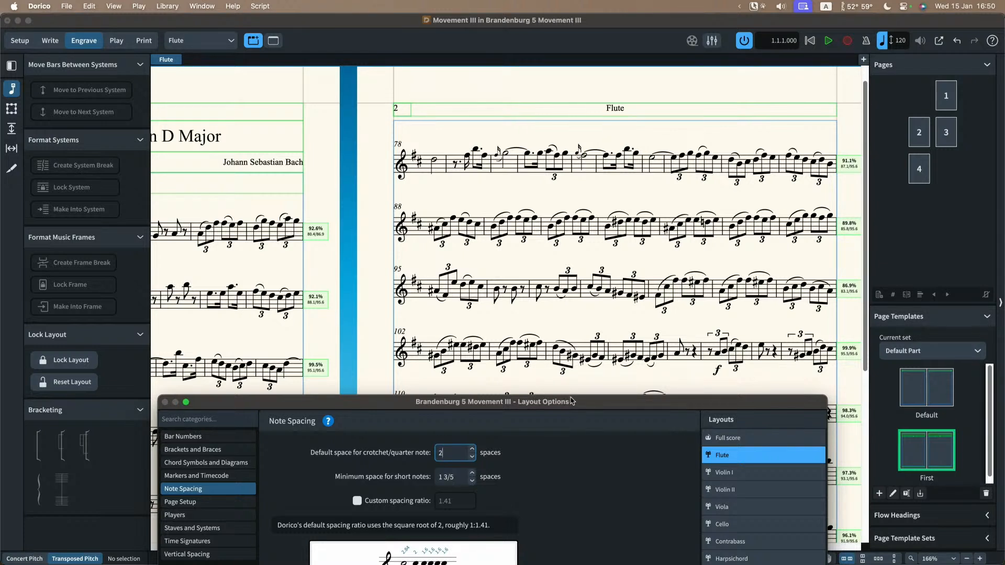
# Step: Set the Flute layout's default crotchet space to 4 spaces, apply it and close the layout options
pyautogui.moveTo(576, 403); pyautogui.dragTo(600, 157)
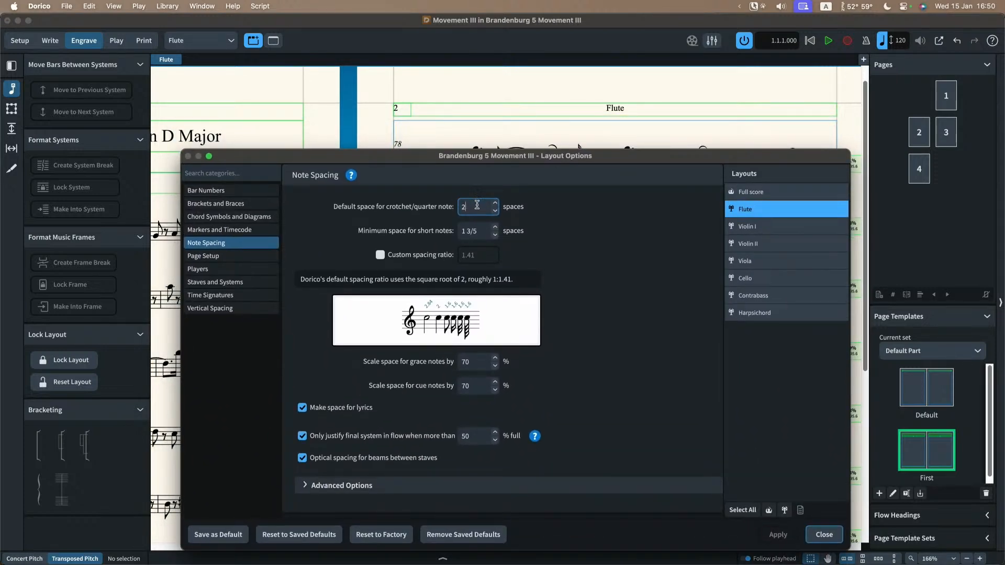
pyautogui.moveTo(477, 204); pyautogui.dragTo(456, 205)
pyautogui.write('4')
pyautogui.press('Tab')
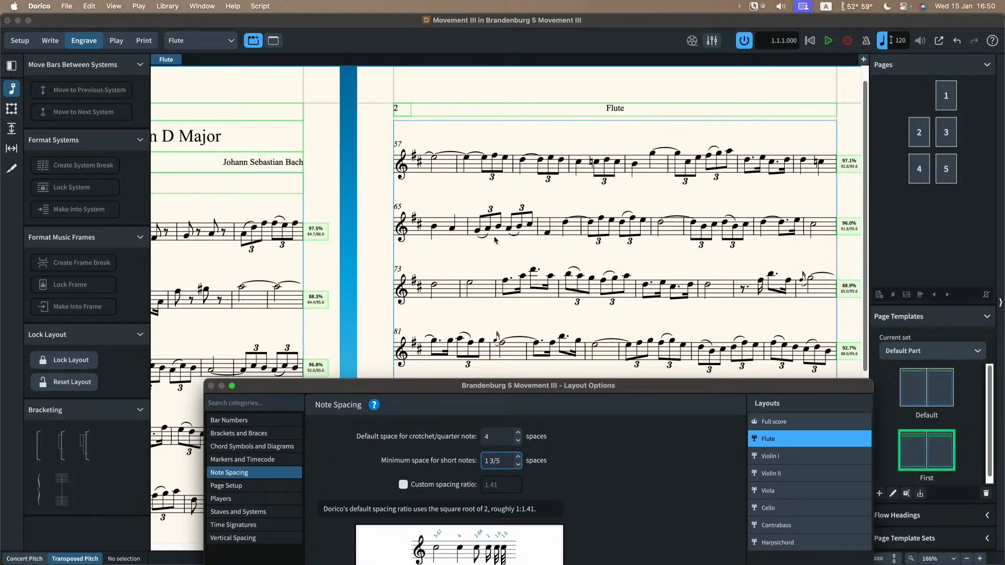
pyautogui.moveTo(627, 393); pyautogui.dragTo(622, 189)
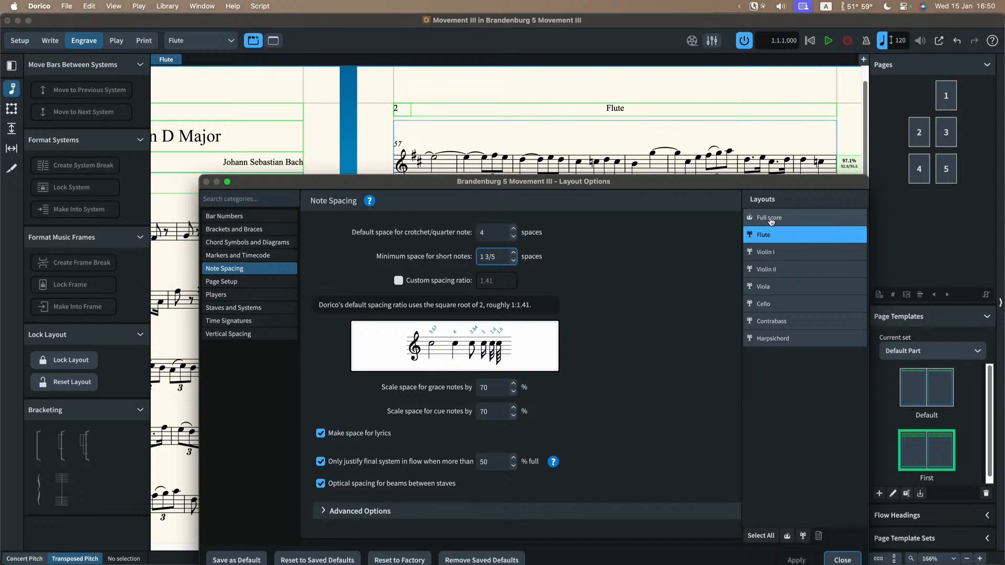
pyautogui.moveTo(453, 188); pyautogui.dragTo(473, 235)
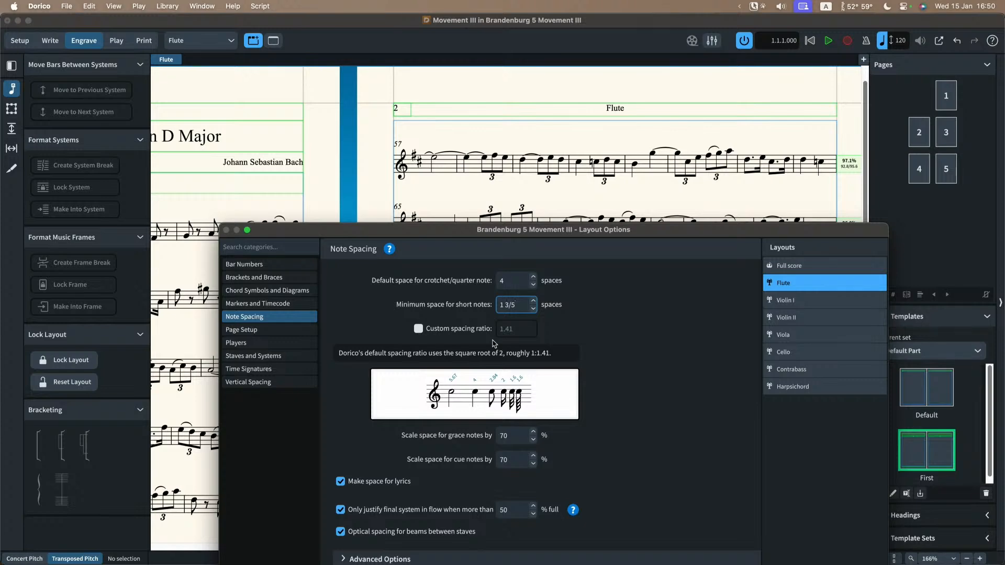
pyautogui.moveTo(658, 233); pyautogui.dragTo(634, 127)
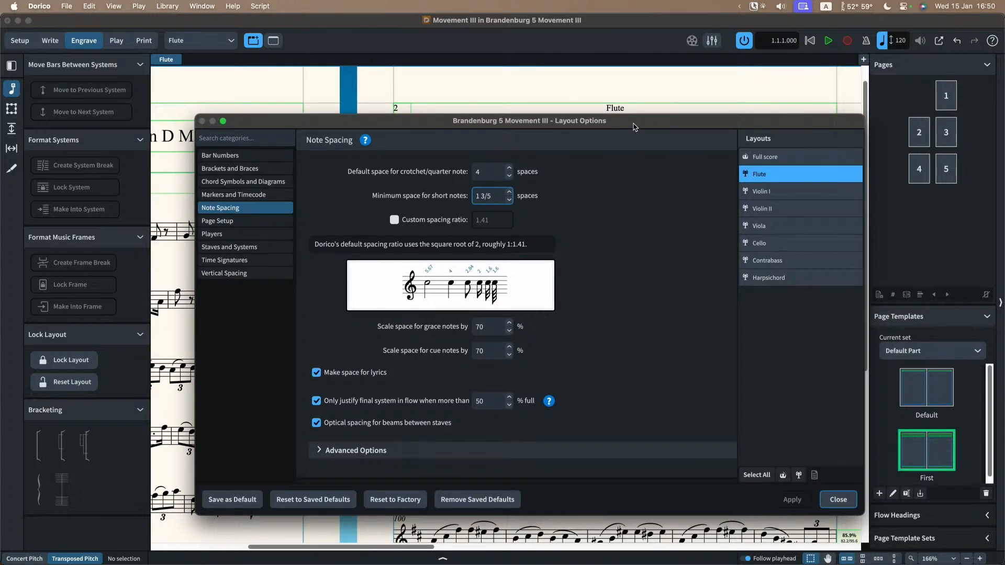
pyautogui.press('Escape')
# Step: Review the Flute part's last pages, then set its default crotchet space to 3 1/2 spaces in the Note Spacing options and apply it
pyautogui.hscroll(20, 642, 188)
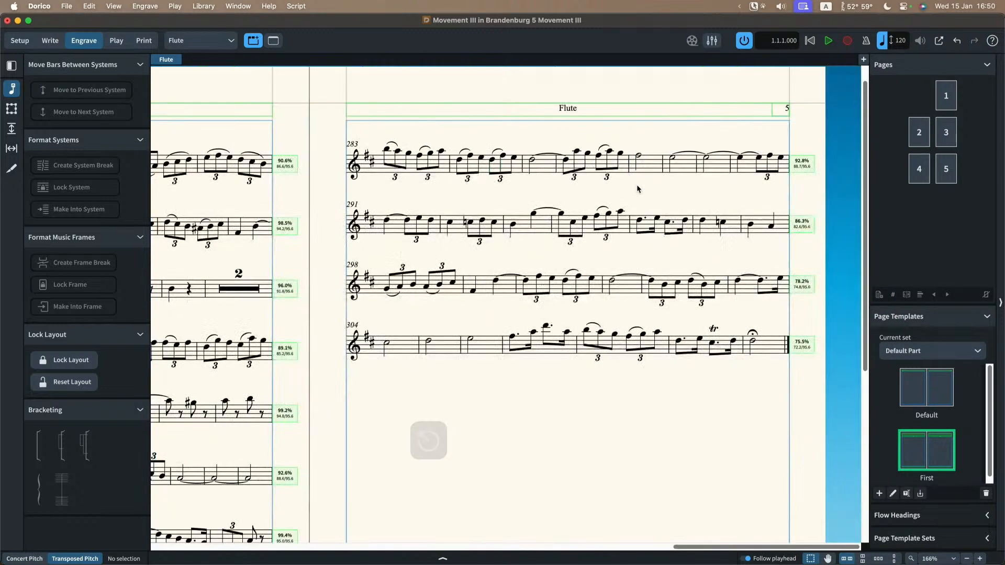
pyautogui.scroll(-3, 607, 152)
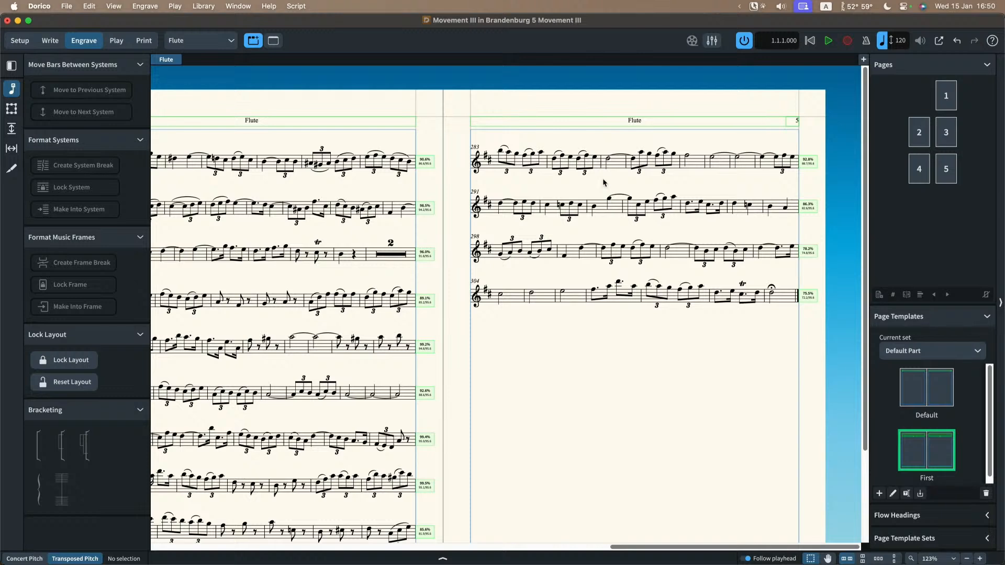
pyautogui.hscroll(-10, 603, 183)
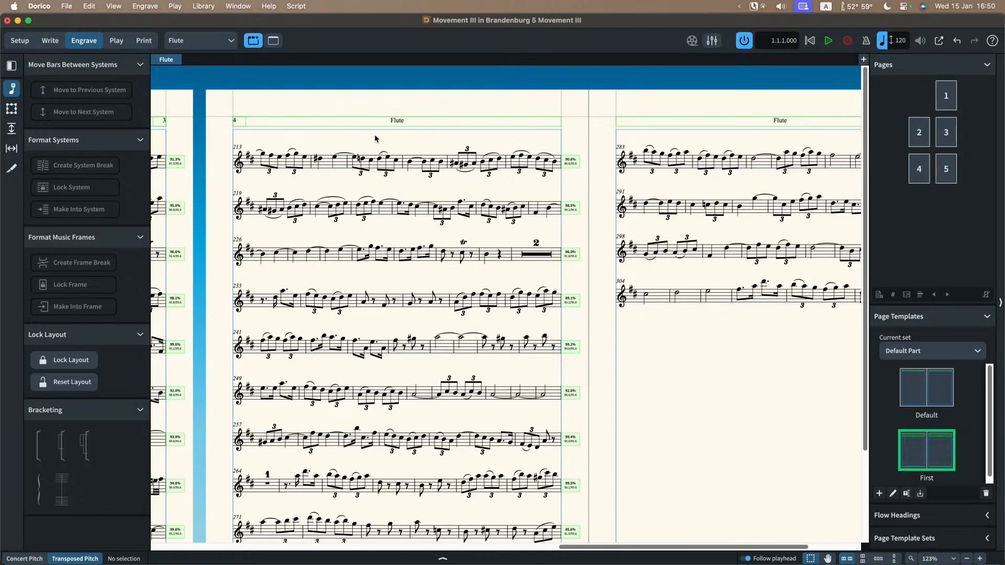
pyautogui.hscroll(5, 375, 134)
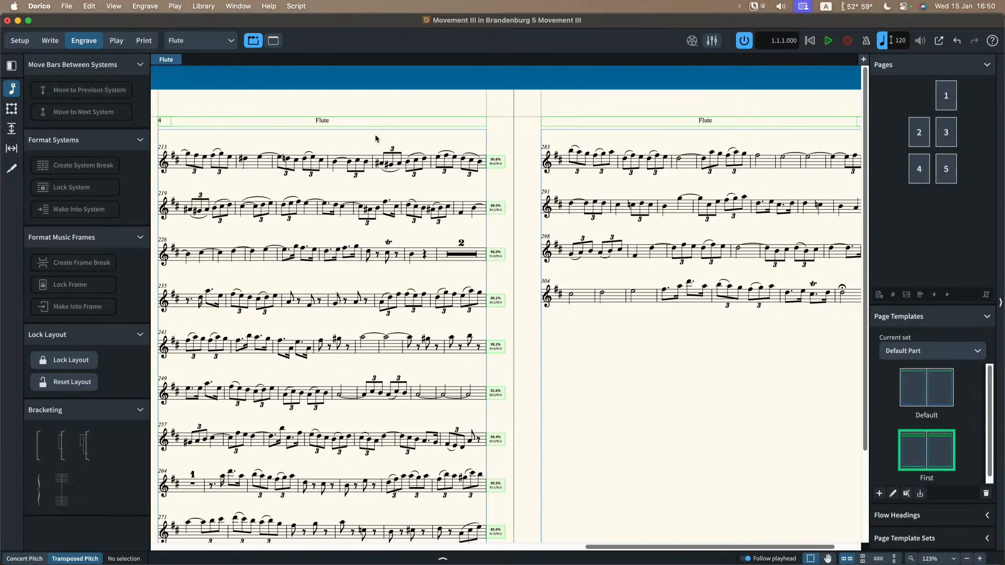
pyautogui.press('super+shift+l')
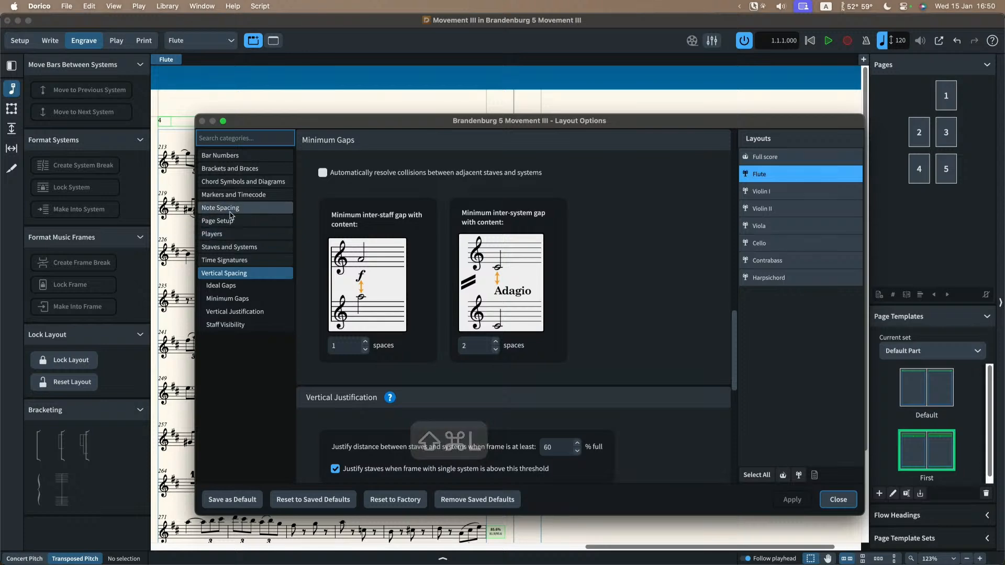
pyautogui.click(230, 209)
pyautogui.moveTo(503, 124); pyautogui.dragTo(444, 255)
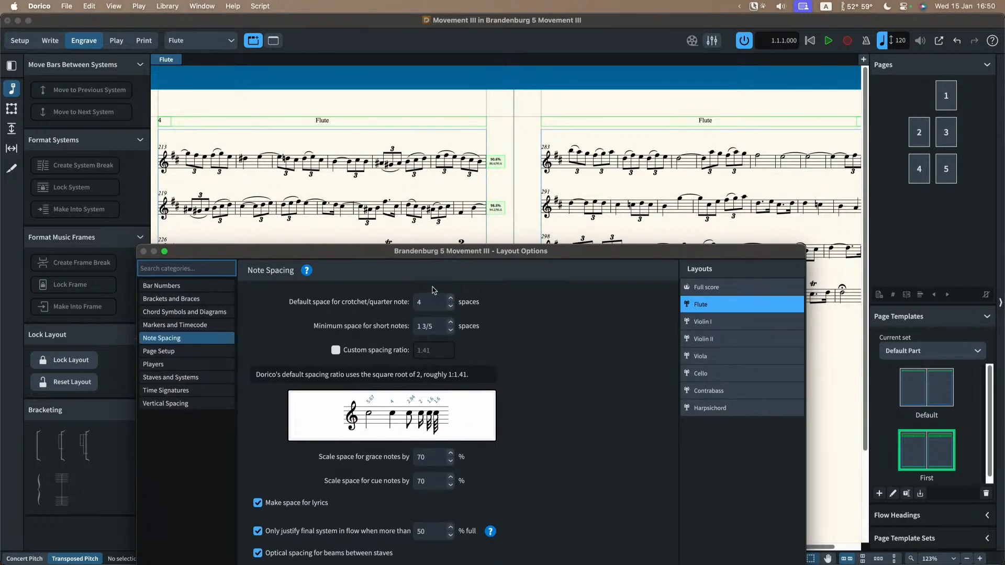
pyautogui.click(434, 304)
pyautogui.click(450, 305)
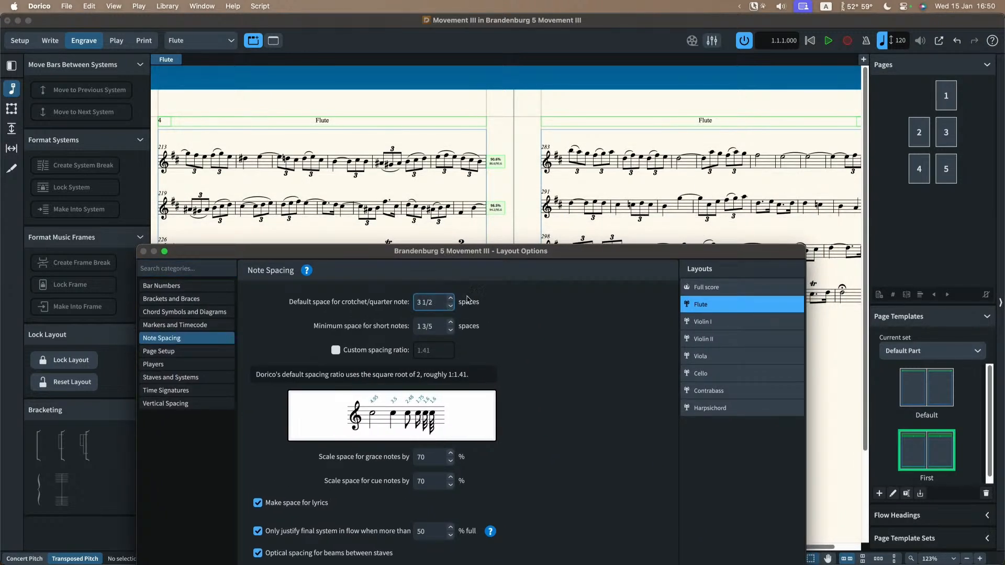
pyautogui.moveTo(555, 254); pyautogui.dragTo(516, 163)
pyautogui.click(693, 539)
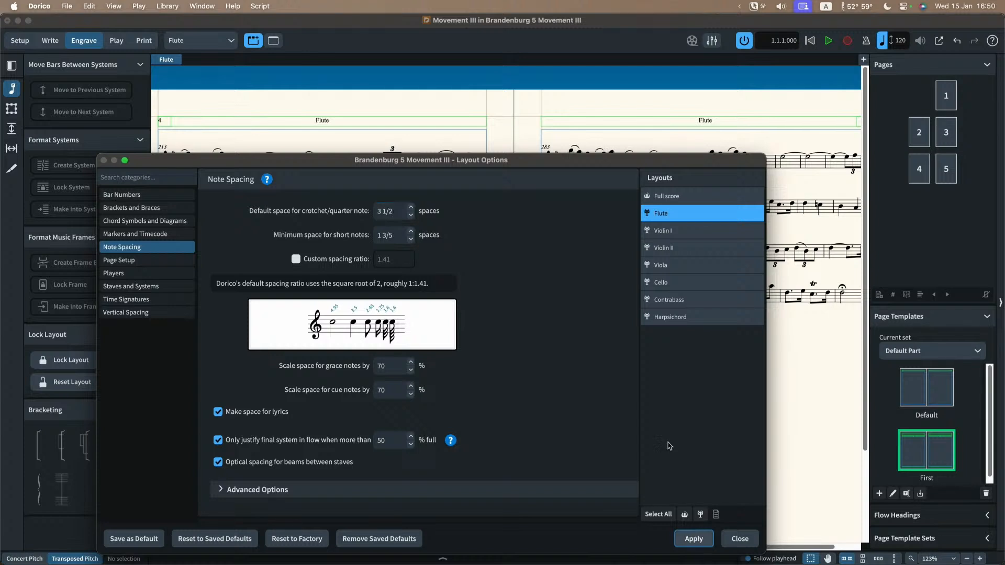
# Step: Reduce the Flute layout's default crotchet space to 3 3/8 spaces, apply it and review all the part's pages
pyautogui.moveTo(611, 163); pyautogui.dragTo(607, 221)
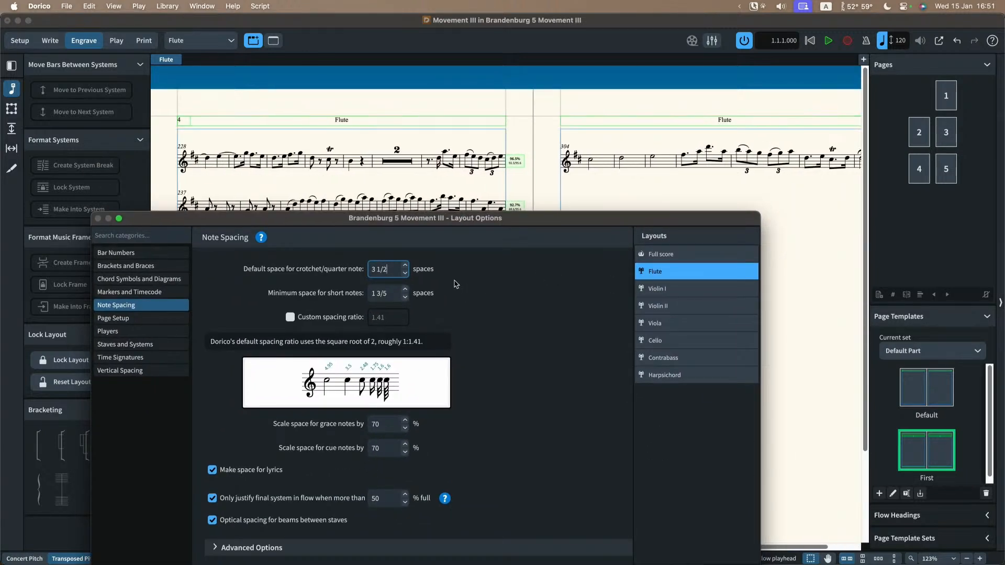
pyautogui.click(404, 273)
pyautogui.moveTo(482, 218); pyautogui.dragTo(486, 172)
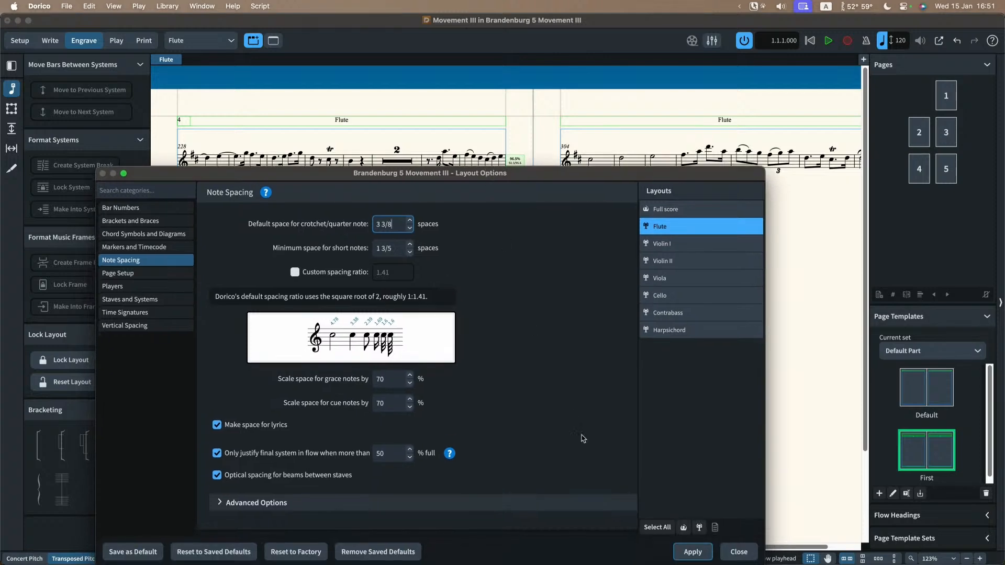
pyautogui.click(693, 551)
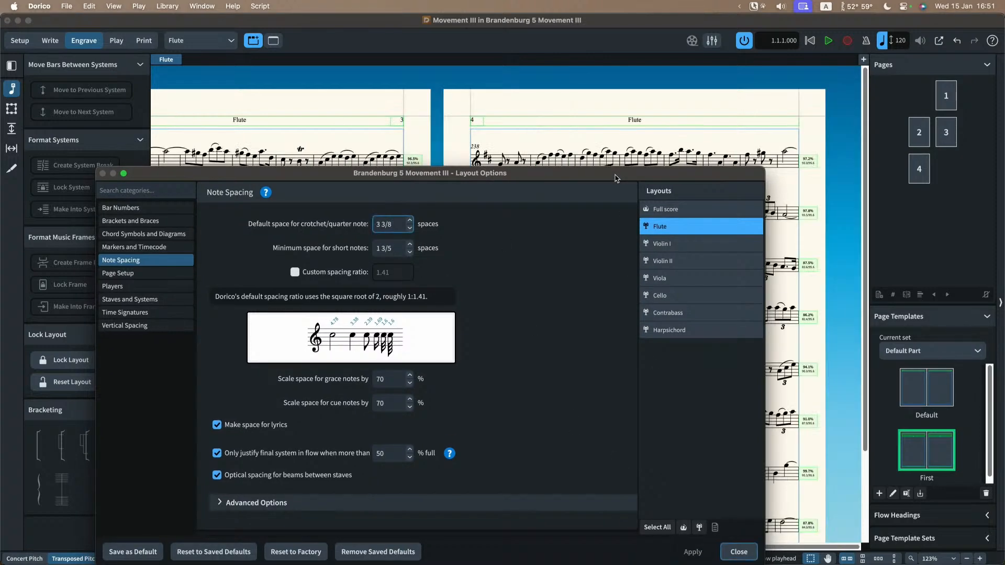
pyautogui.moveTo(615, 179); pyautogui.dragTo(0, 162)
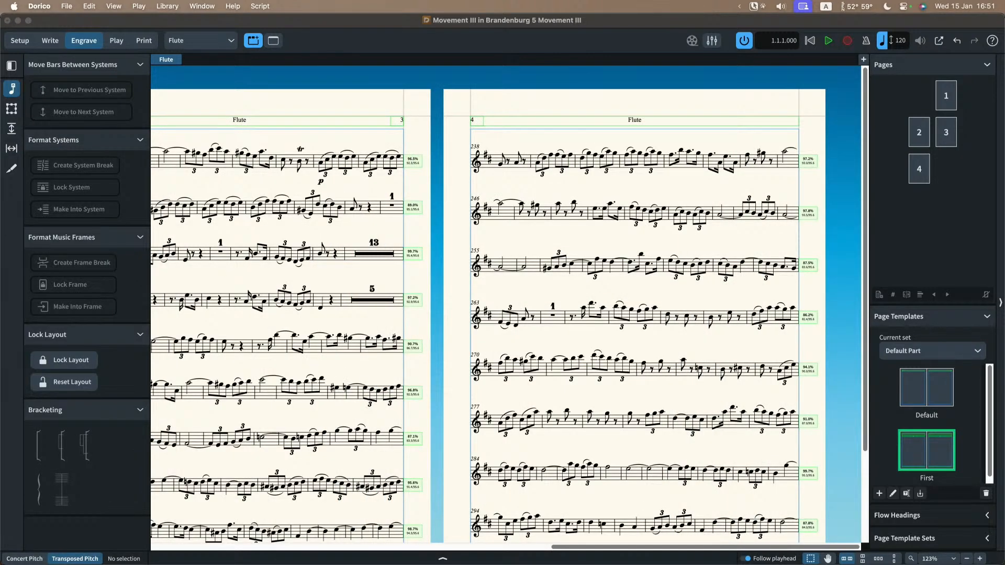
pyautogui.hscroll(-15, 491, 398)
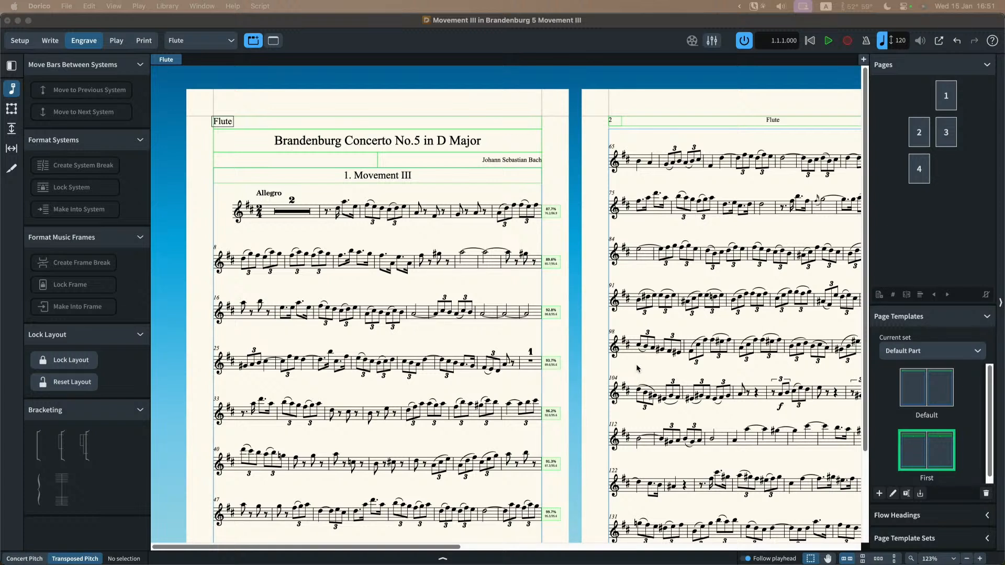
pyautogui.hscroll(5, 637, 368)
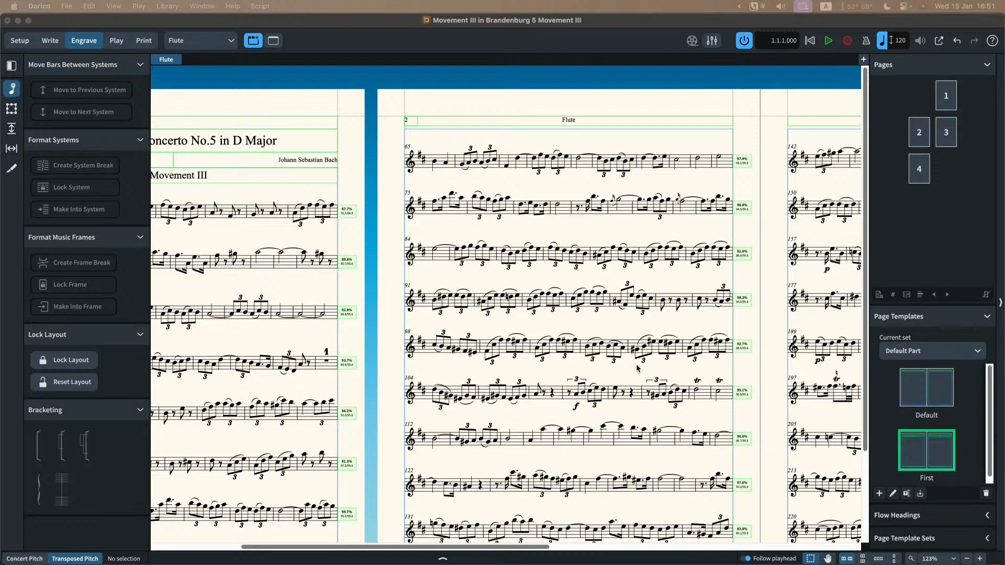
pyautogui.hscroll(15, 637, 368)
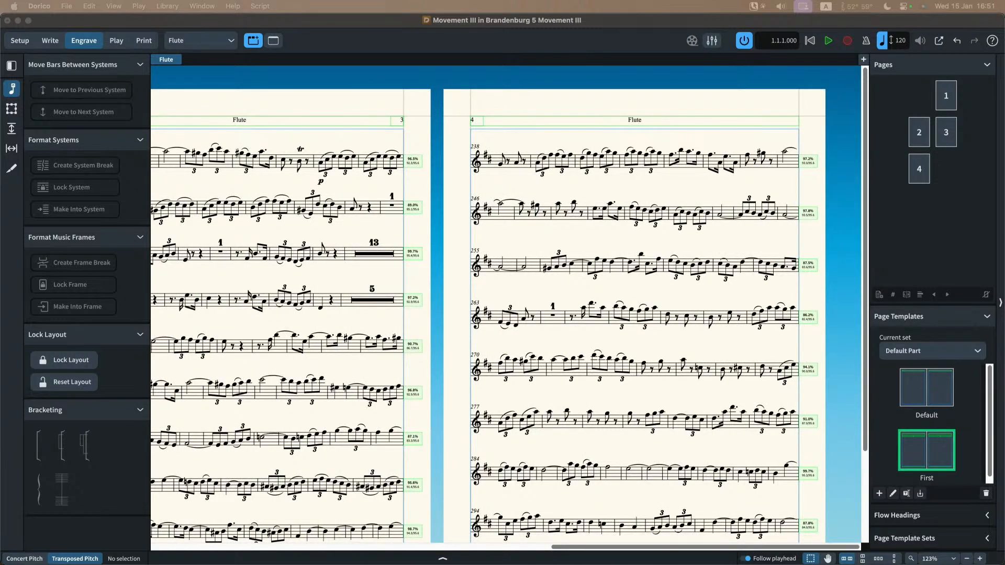
# Step: Set the Flute layout's default crotchet space to 4 spaces, apply it and close the layout options
pyautogui.press('super+shift+l')
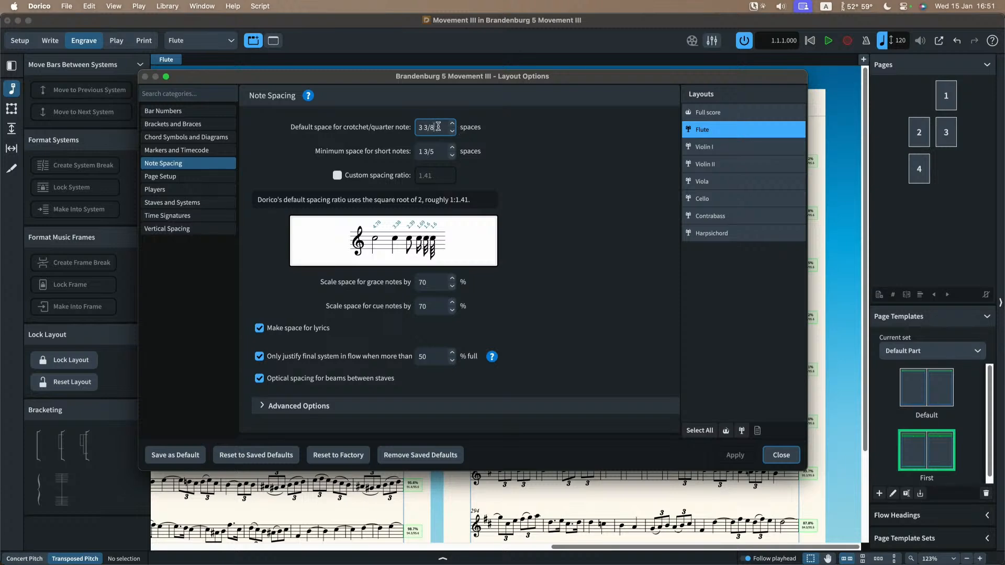
pyautogui.moveTo(438, 127); pyautogui.dragTo(389, 129)
pyautogui.write('4')
pyautogui.press('Tab')
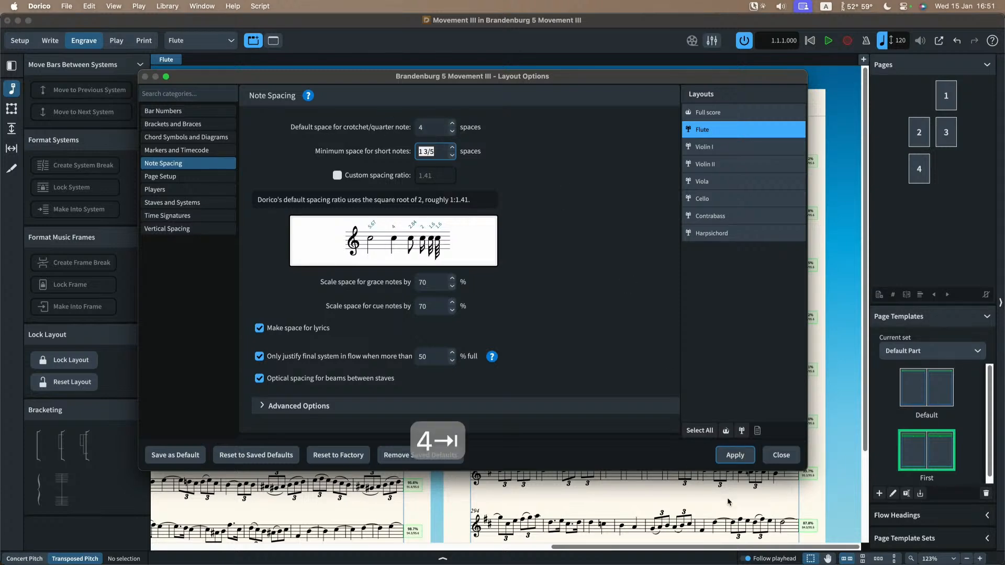
pyautogui.click(734, 455)
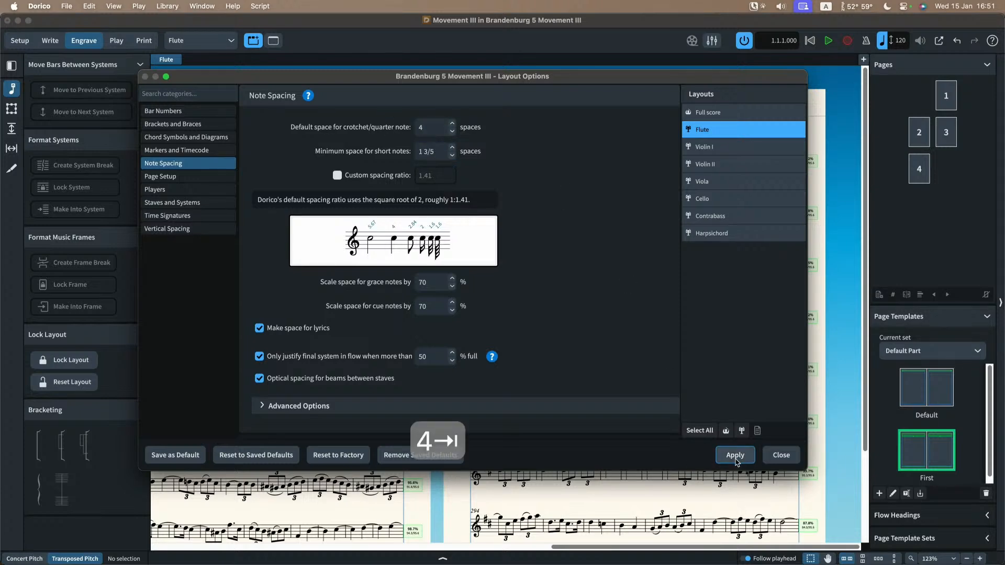
pyautogui.click(781, 454)
# Step: Add a note spacing change at the first note of bar 136 that sets the default crotchet space to 3 1/8 spaces
pyautogui.hscroll(5, 636, 324)
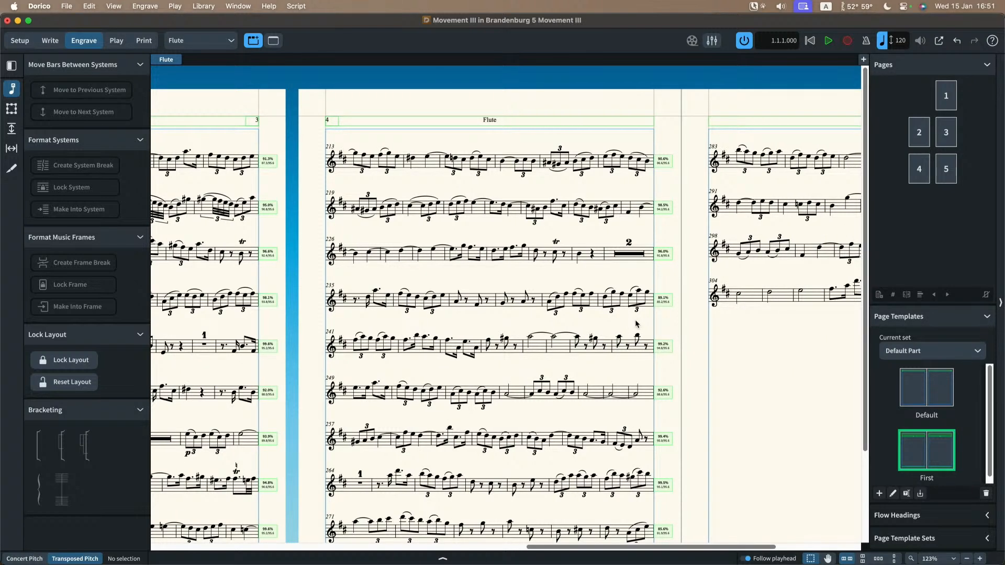
pyautogui.hscroll(-12, 558, 295)
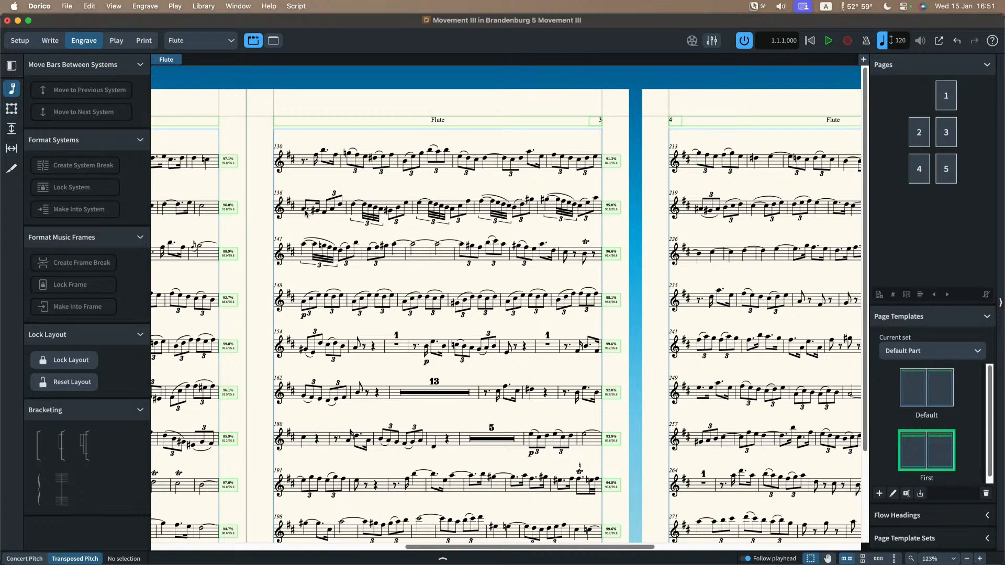
pyautogui.click(304, 211)
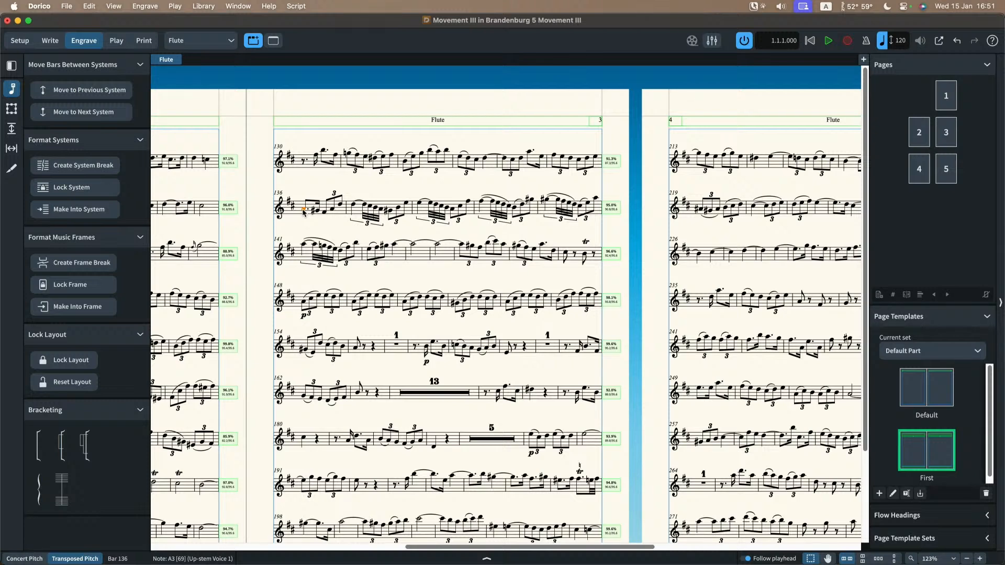
pyautogui.click(139, 7)
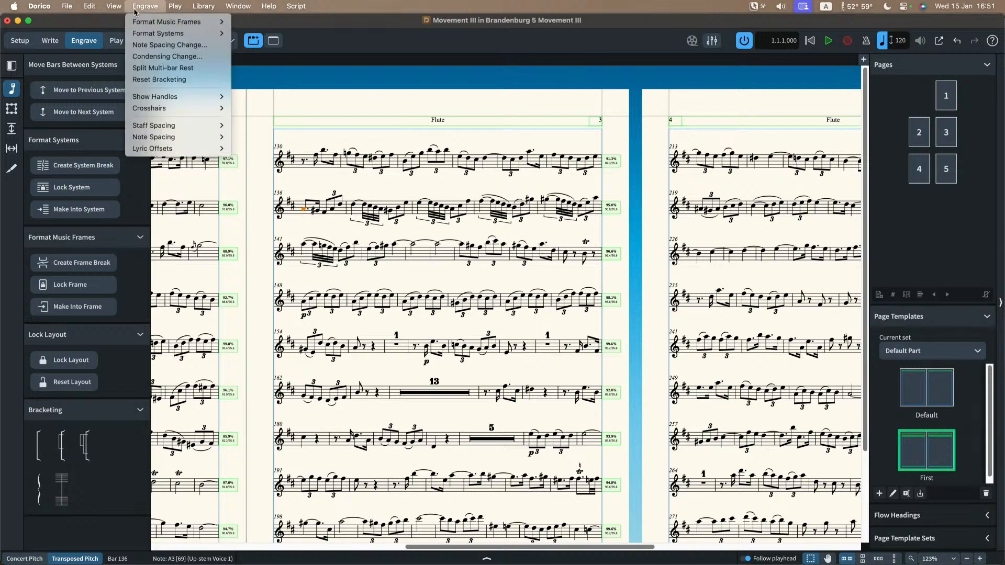
pyautogui.click(165, 45)
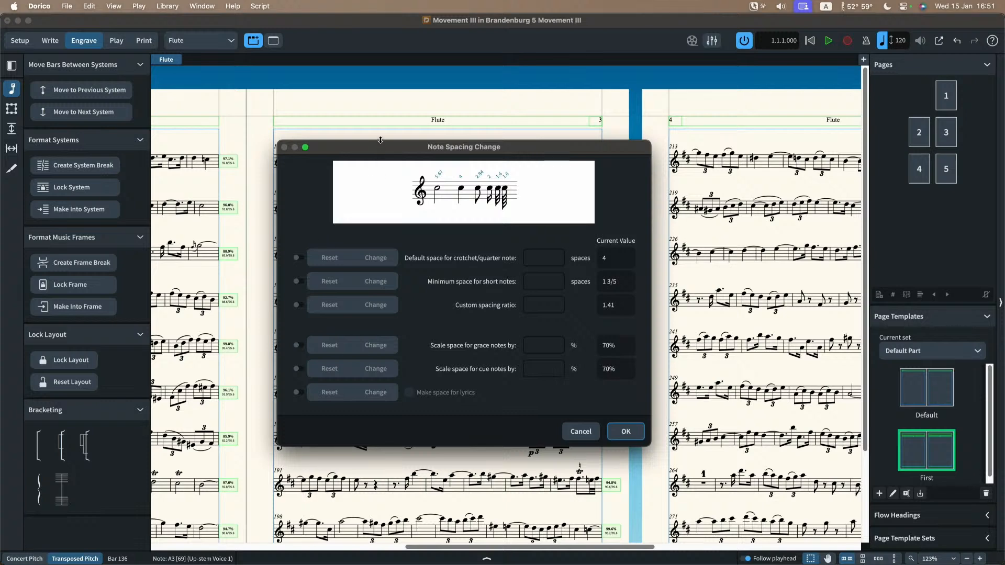
pyautogui.moveTo(377, 150); pyautogui.dragTo(483, 228)
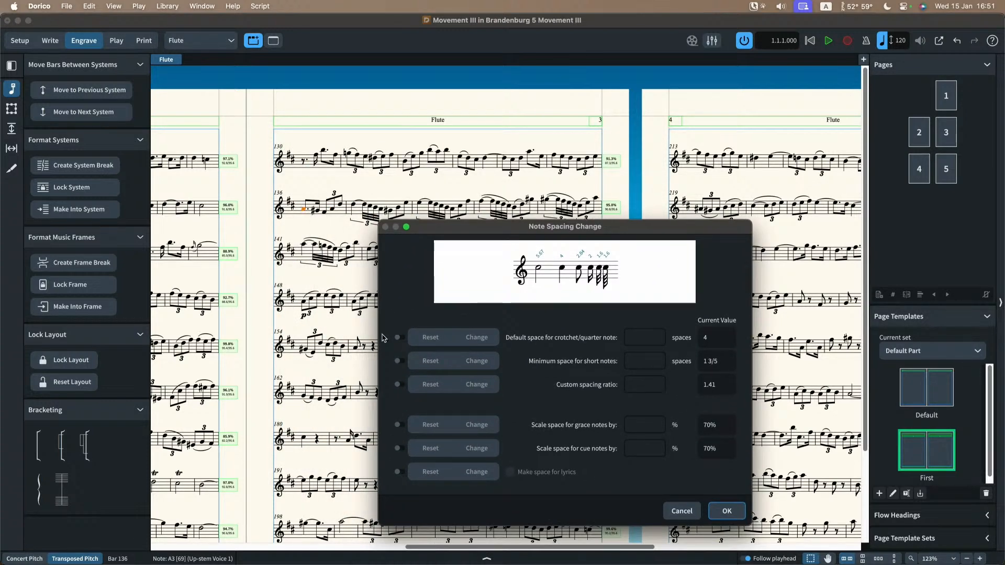
pyautogui.click(399, 337)
pyautogui.click(477, 339)
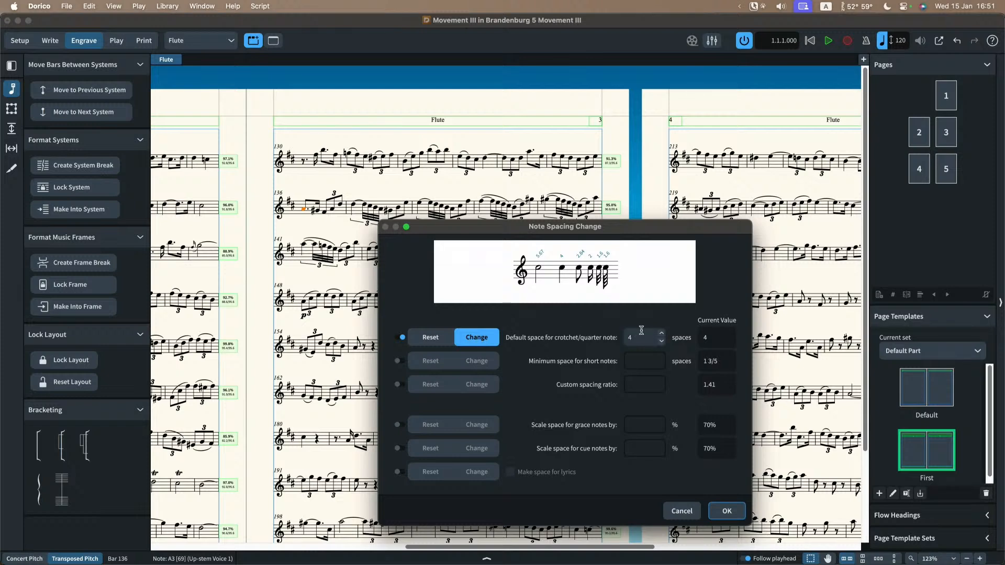
pyautogui.click(662, 343)
pyautogui.click(662, 343)
pyautogui.click(661, 343)
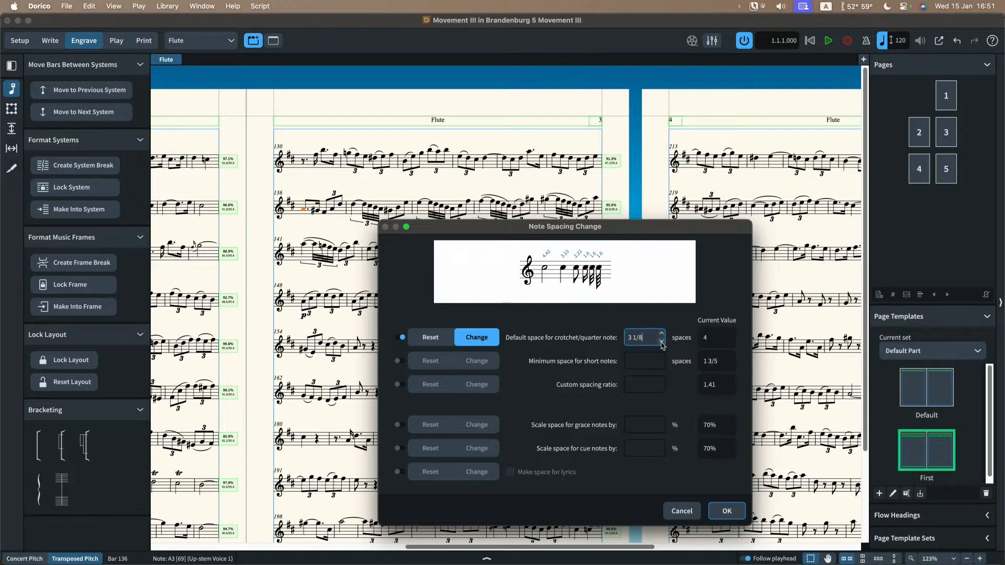
pyautogui.click(727, 512)
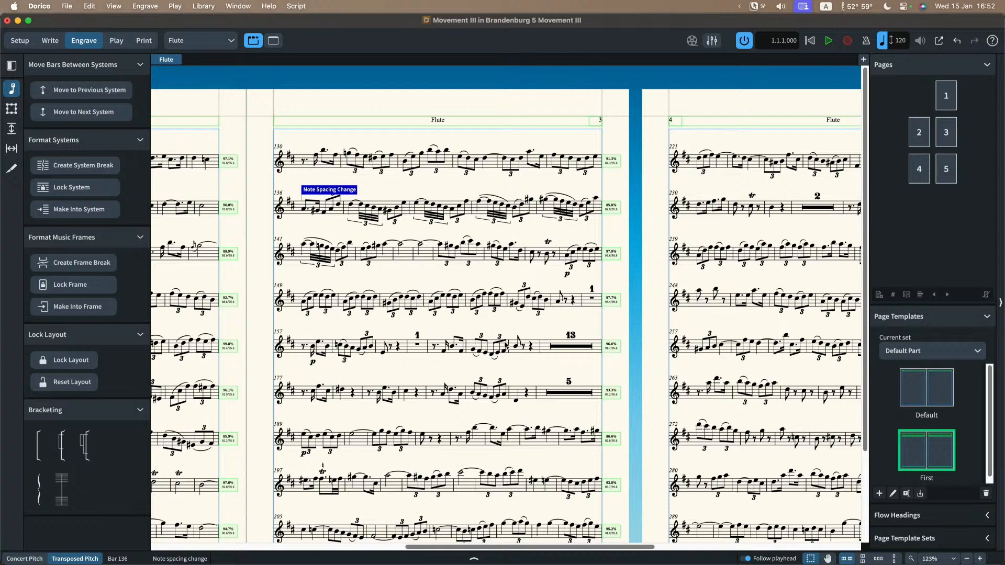
pyautogui.click(304, 392)
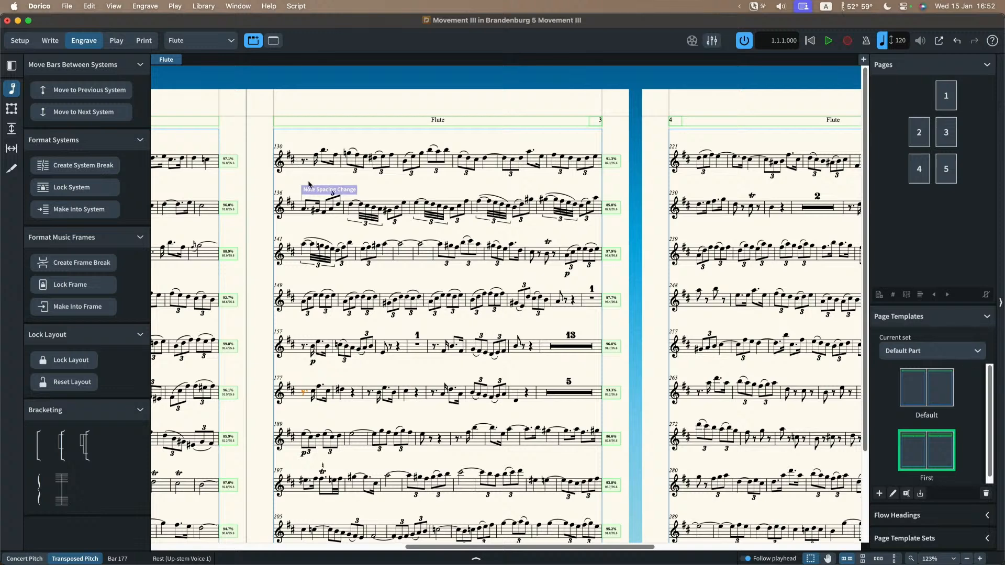
pyautogui.click(143, 6)
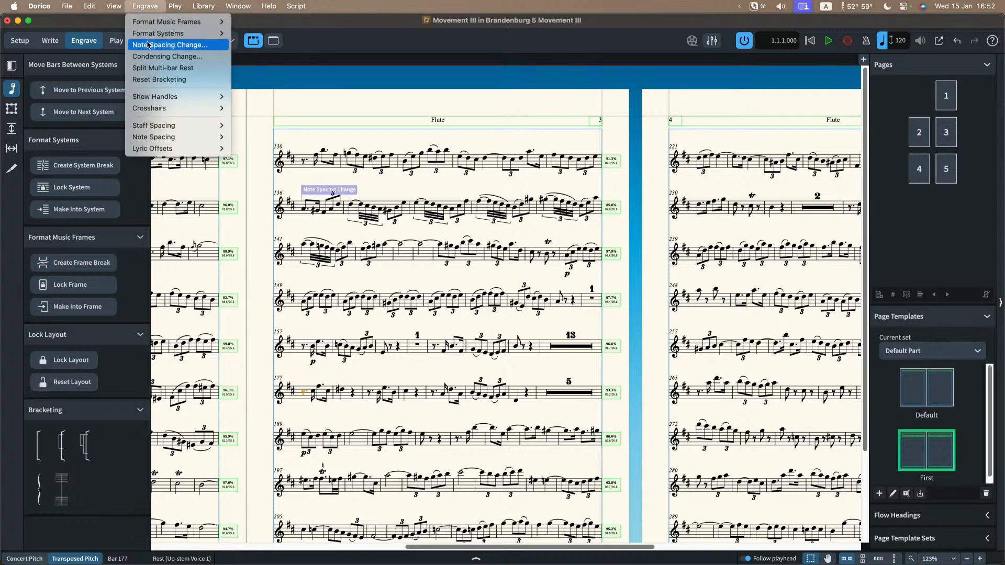
pyautogui.click(148, 45)
pyautogui.click(399, 337)
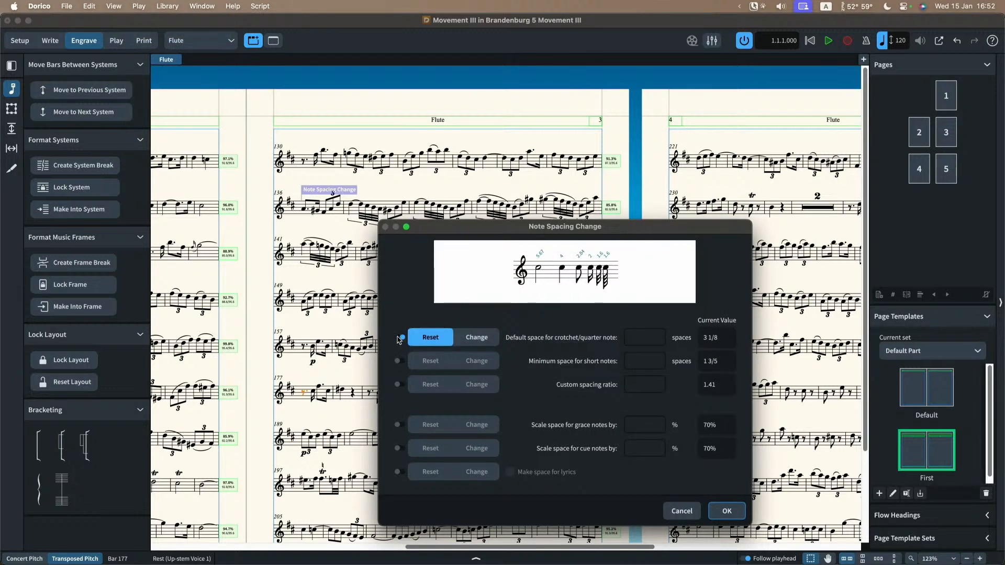
pyautogui.click(682, 512)
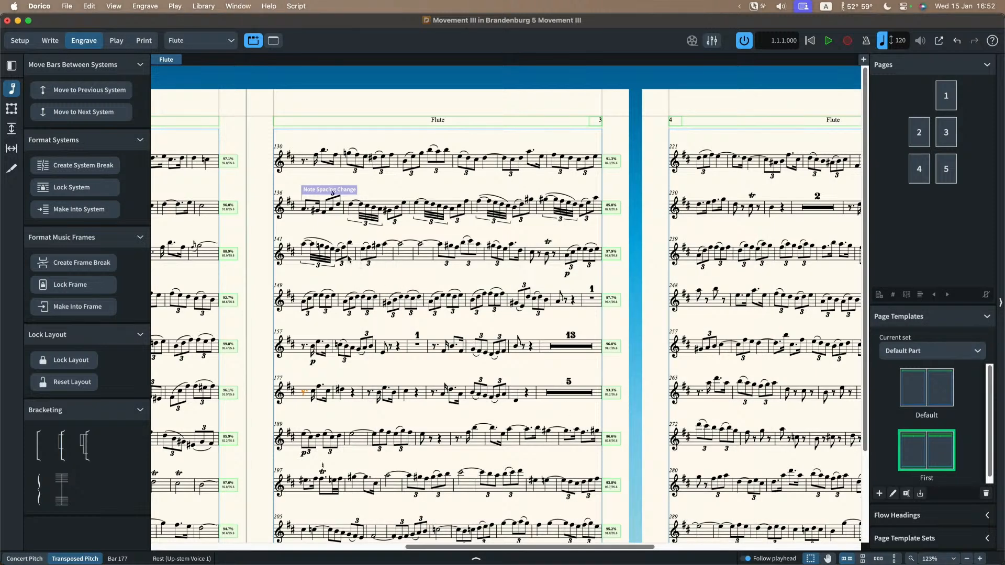
# Step: Delete the note spacing change at bar 136 in the Flute part
pyautogui.click(348, 191)
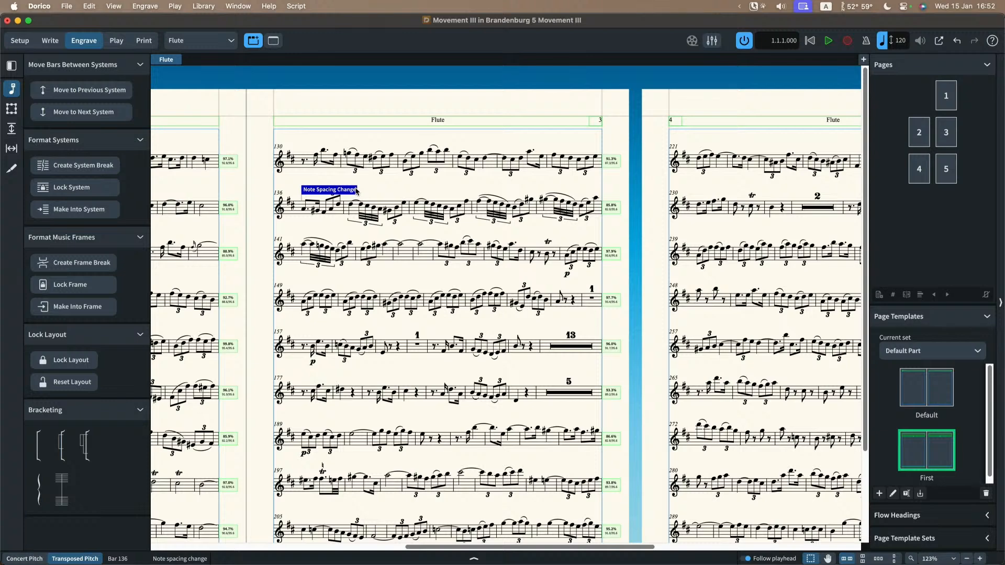
pyautogui.press('BackSpace')
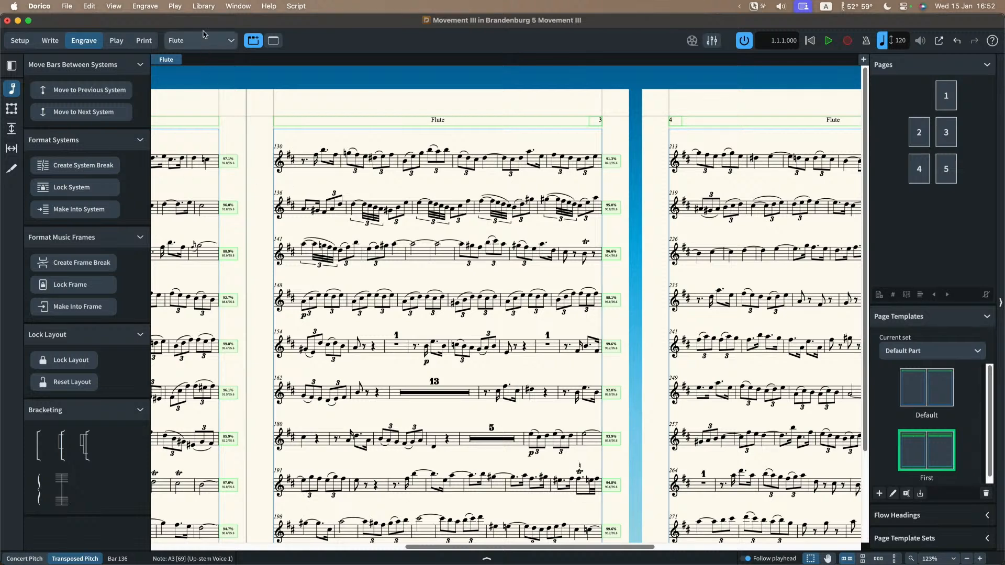
# Step: Switch to the open Riemenschneider excerpt project window
pyautogui.click(241, 6)
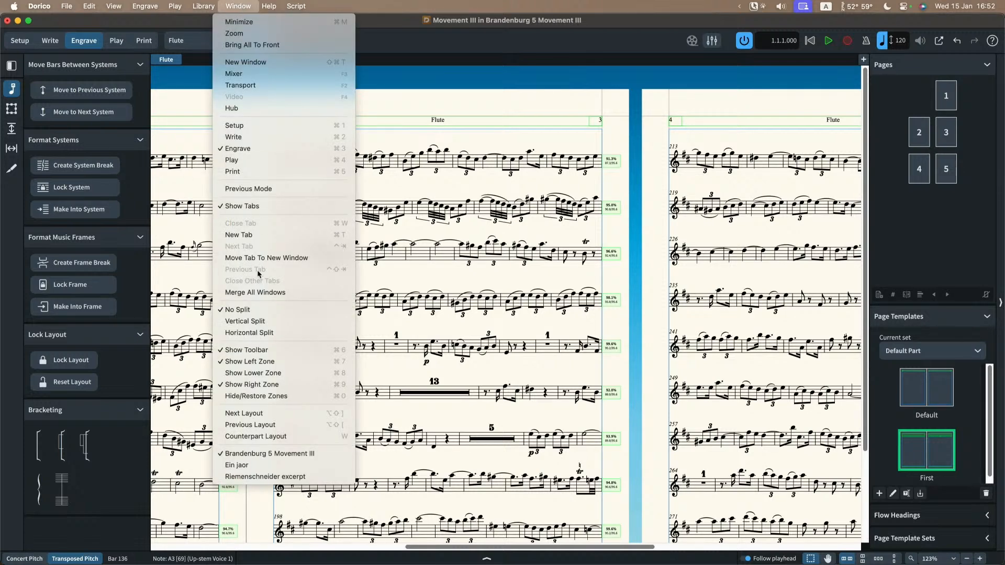
pyautogui.click(279, 477)
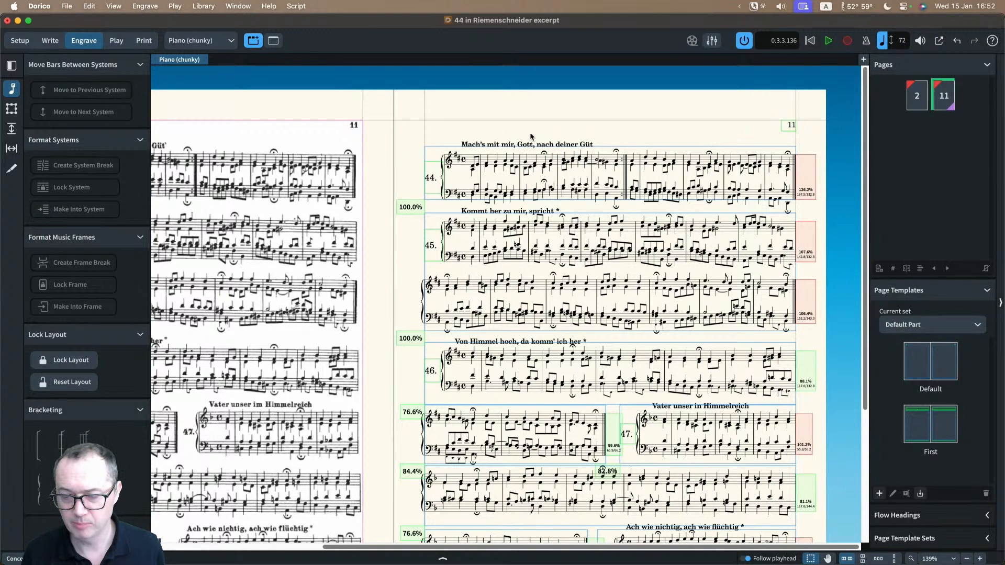
# Step: Compare chorales 44 to 46 on the scanned page 11 with their engraved version in the Piano (chunky) layout
pyautogui.hscroll(-1, 430, 138)
pyautogui.scroll(5, 430, 137)
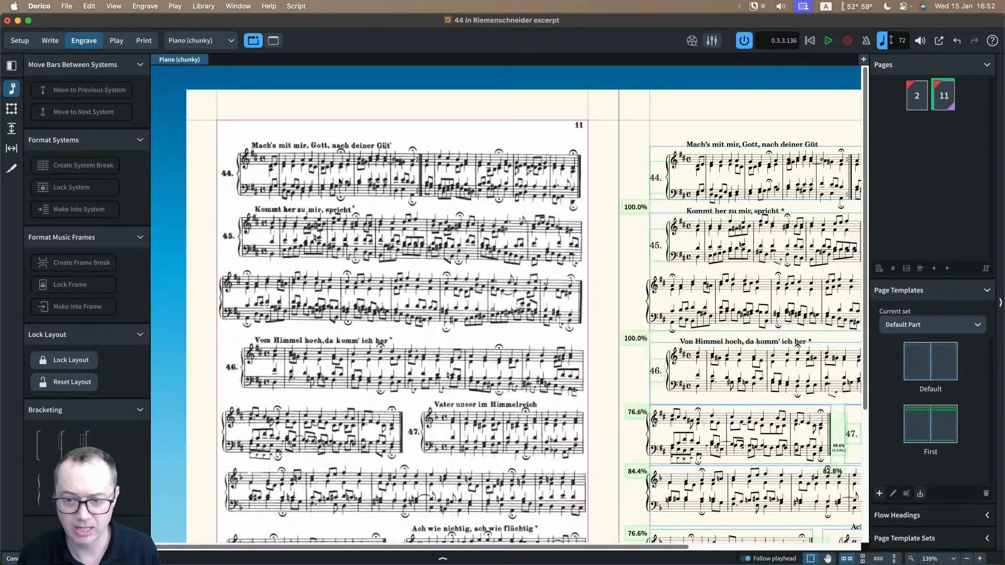
pyautogui.scroll(3, 339, 181)
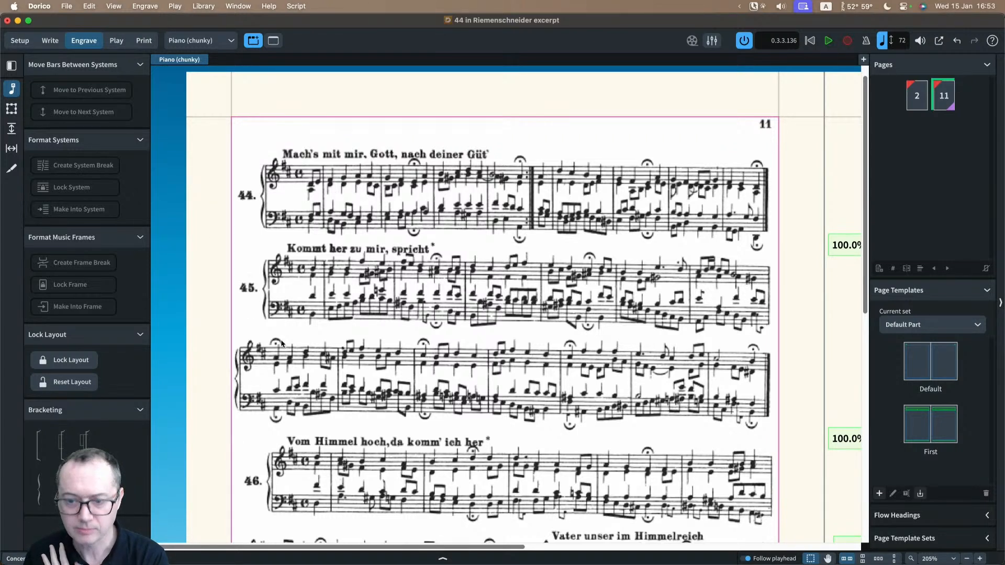
pyautogui.scroll(-1, 314, 314)
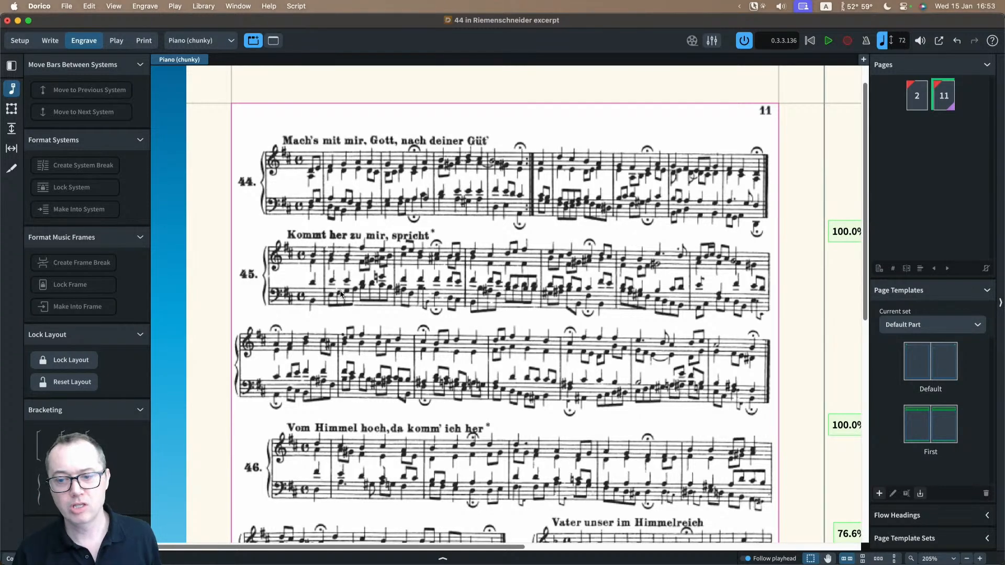
pyautogui.hscroll(10, 412, 222)
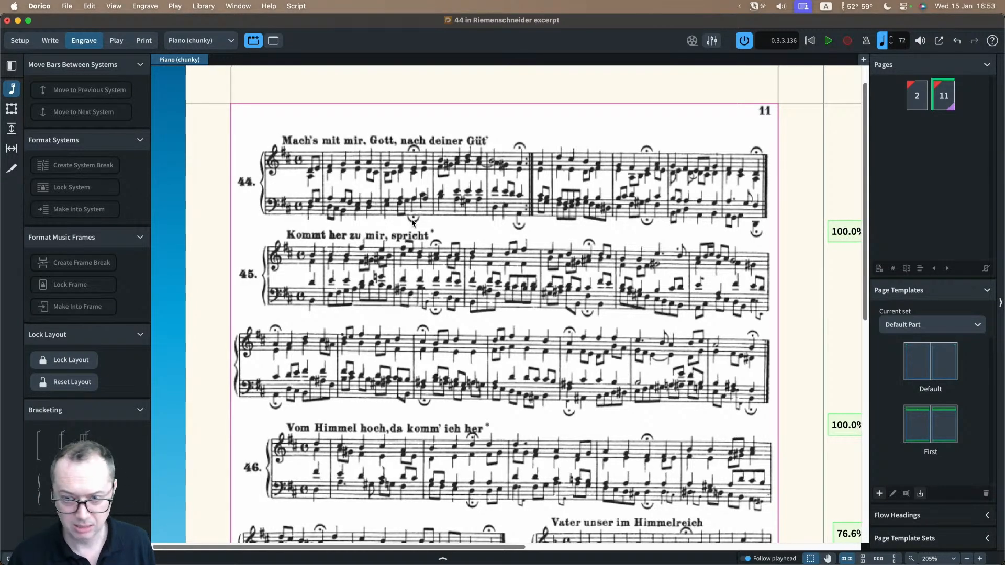
pyautogui.scroll(1, 404, 223)
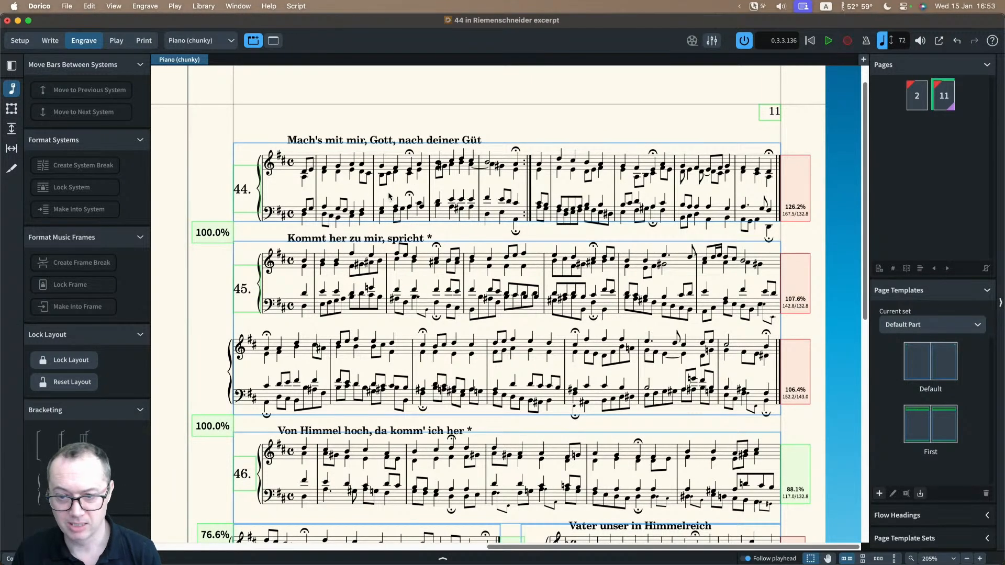
# Step: Switch to the Piano layout and examine the engraved chorales 44 and 45 at the start of page 11
pyautogui.click(209, 42)
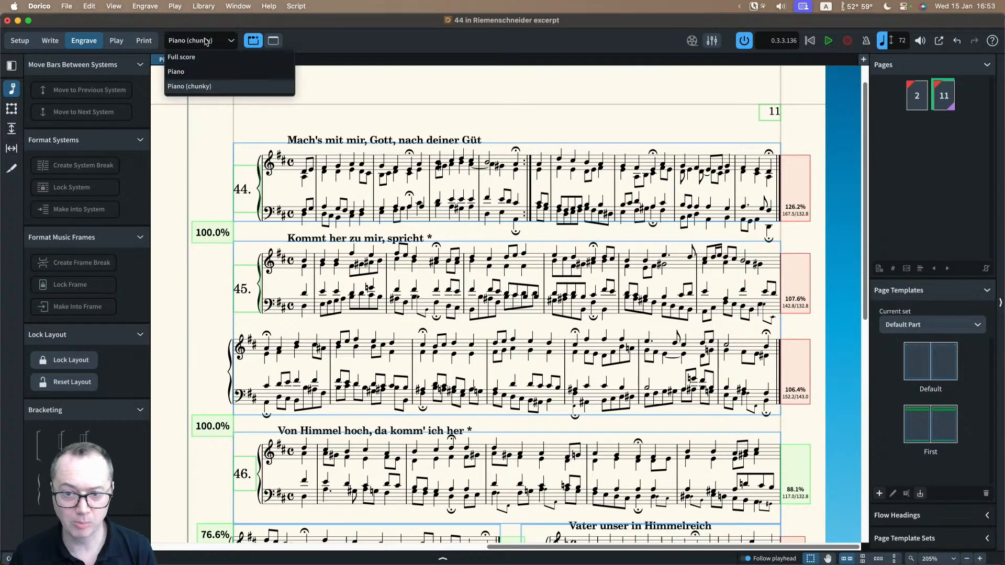
pyautogui.click(205, 74)
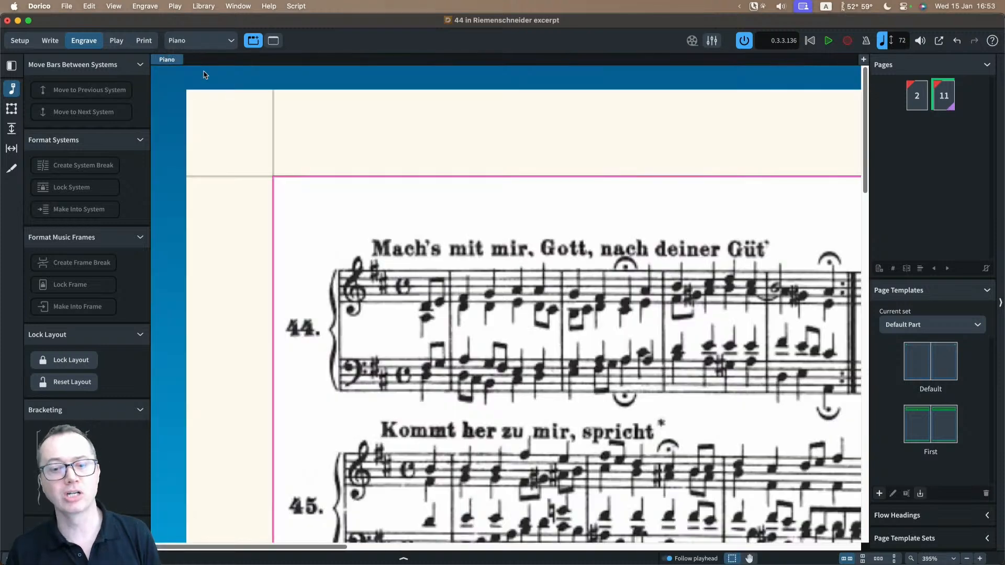
pyautogui.hscroll(-3, 393, 163)
pyautogui.hscroll(-5, 393, 163)
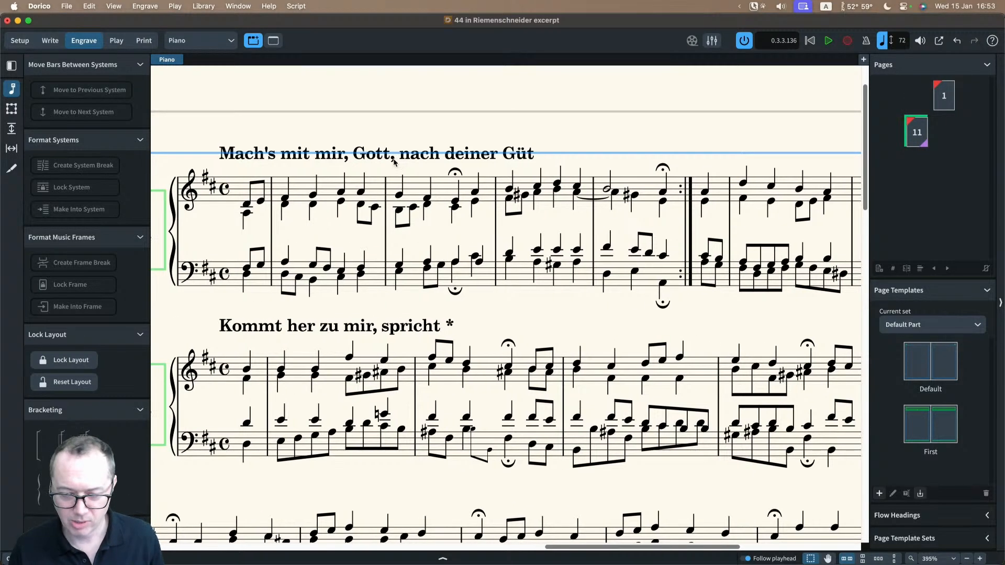
pyautogui.hscroll(6, 393, 163)
pyautogui.scroll(-1, 394, 162)
pyautogui.hscroll(-4, 393, 163)
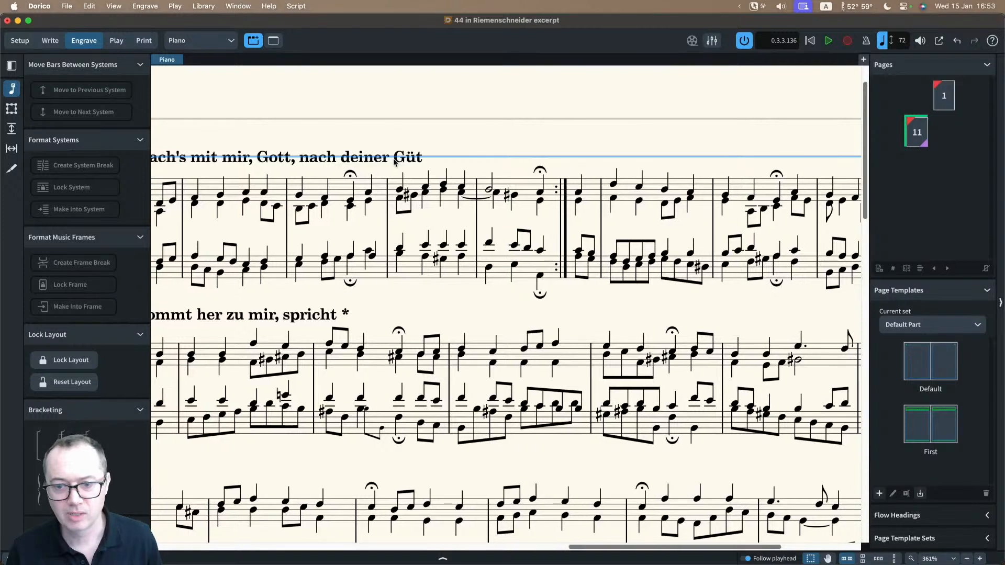
pyautogui.hscroll(-5, 394, 163)
pyautogui.hscroll(3, 429, 154)
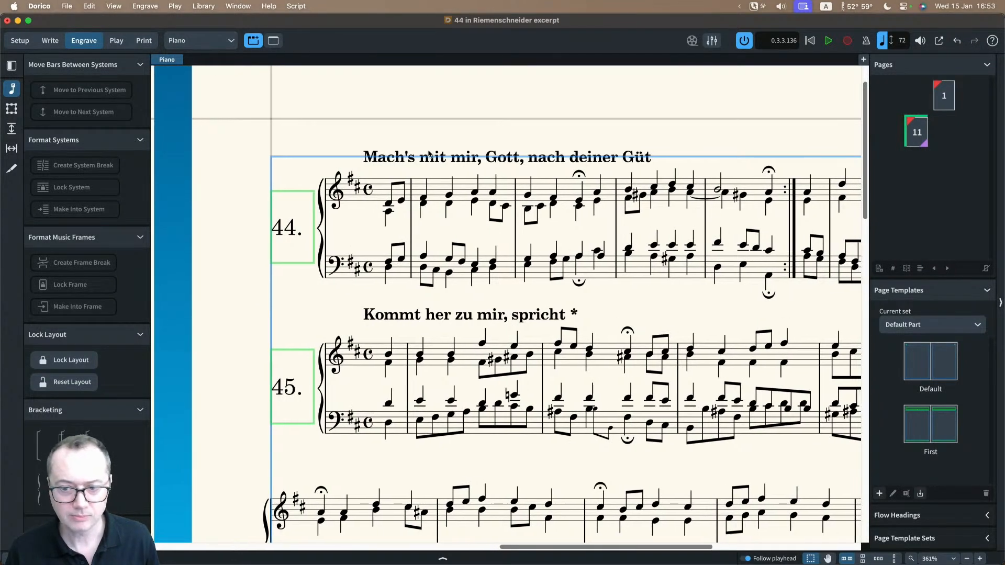
# Step: Compare the Note Spacing layout options of the Piano and Piano (chunky) layouts, leaving them unchanged
pyautogui.press('super+shift+l')
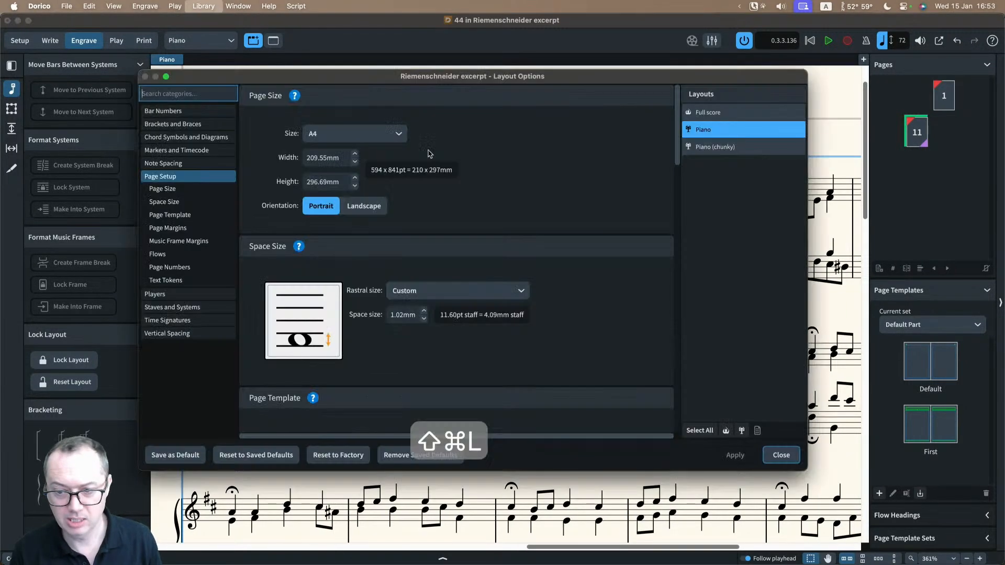
pyautogui.click(190, 164)
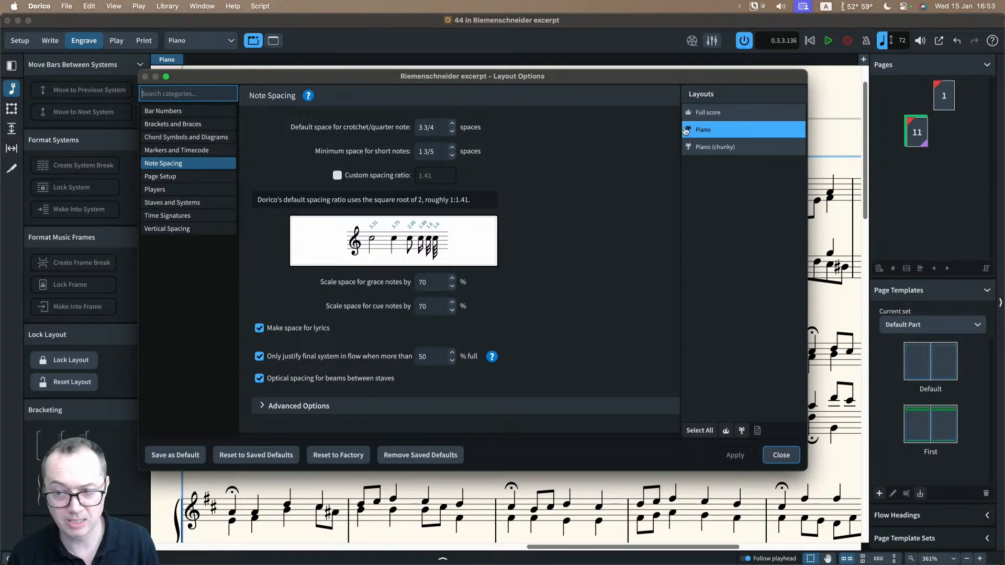
pyautogui.click(743, 151)
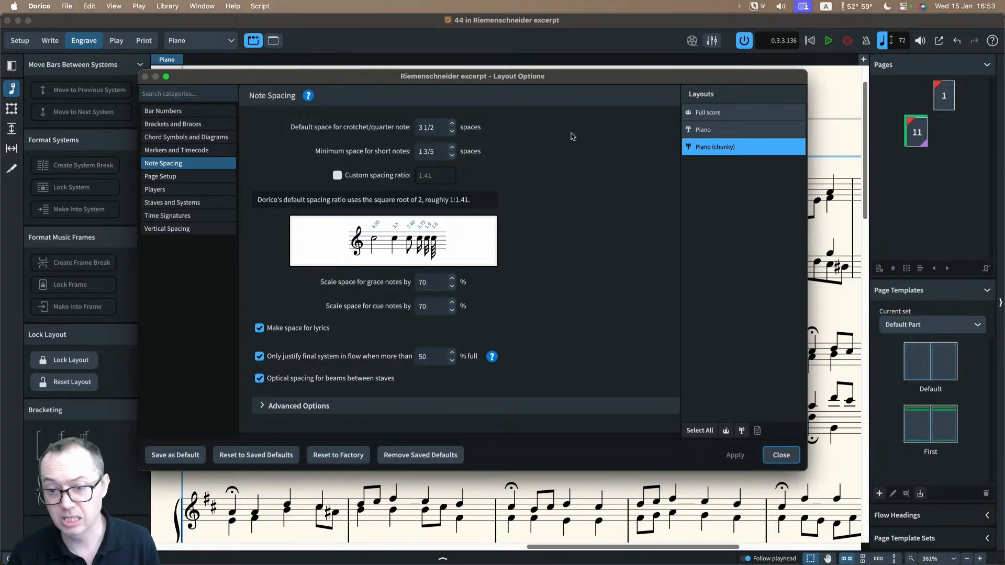
pyautogui.click(727, 131)
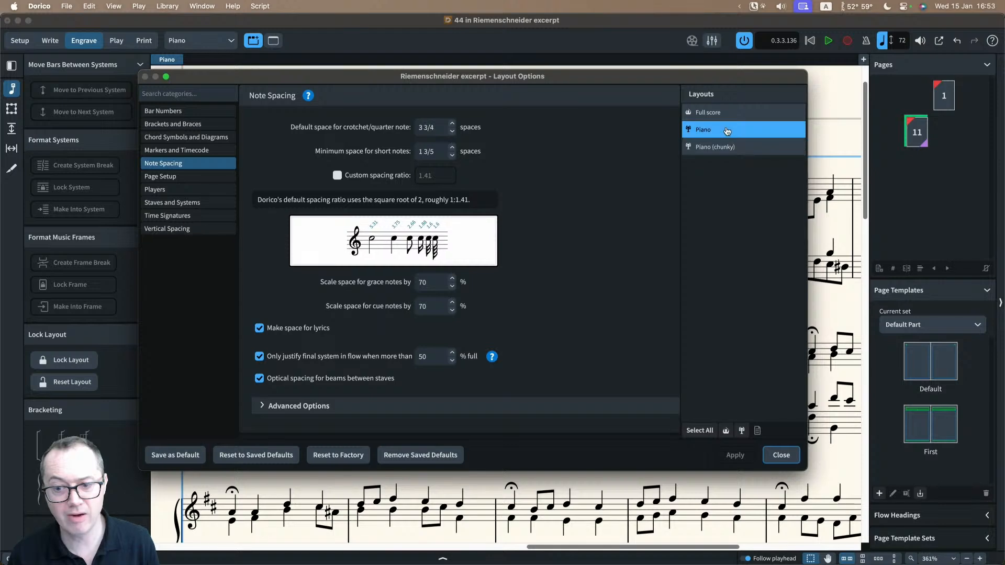
pyautogui.click(752, 146)
pyautogui.click(752, 131)
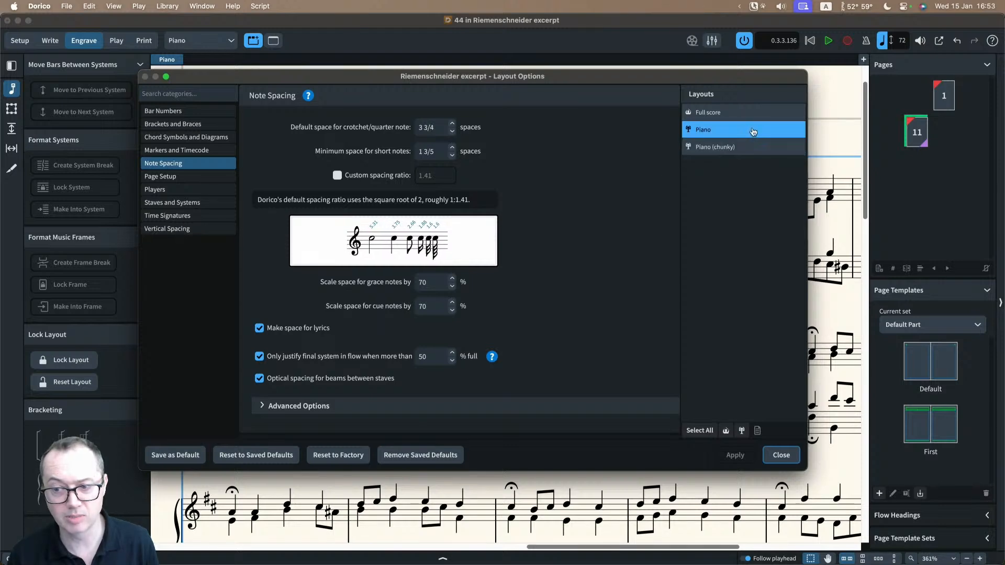
pyautogui.click(780, 455)
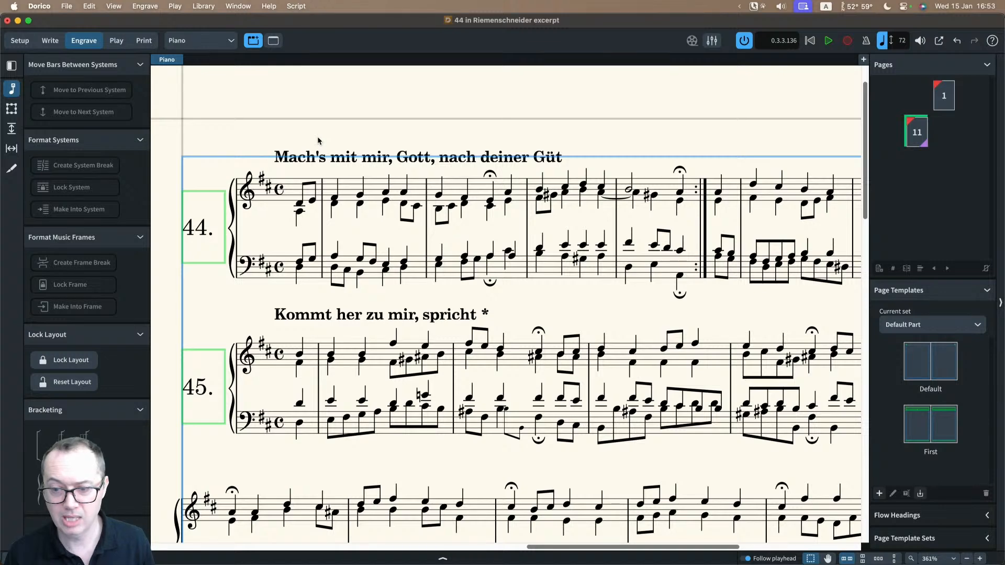
# Step: Turn on note spacing editing and select the individual upper-staff note handle starting the second full bar after chorale 44's repeat
pyautogui.hscroll(3, 318, 140)
pyautogui.hscroll(5, 328, 140)
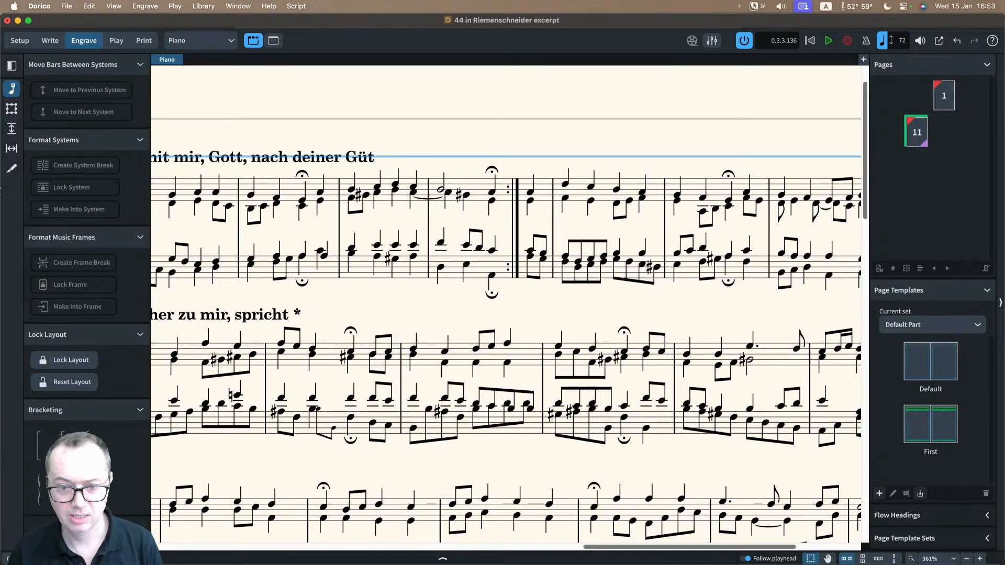
pyautogui.click(11, 149)
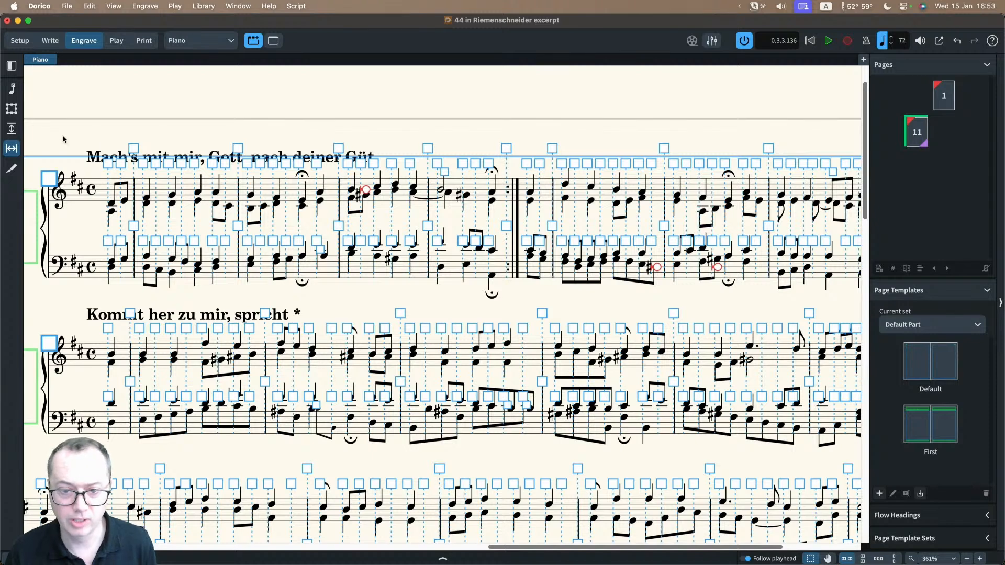
pyautogui.hscroll(5, 649, 301)
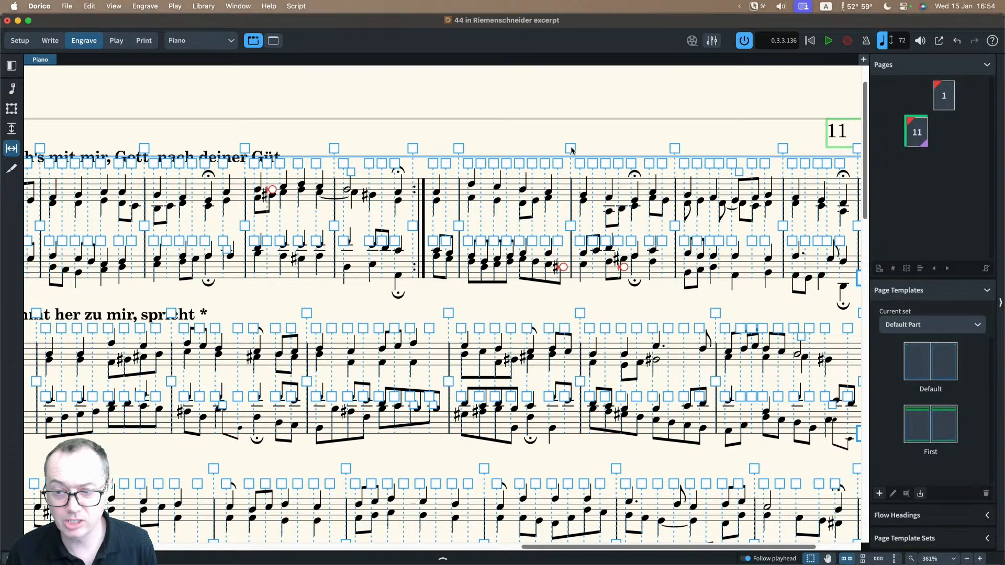
pyautogui.click(579, 163)
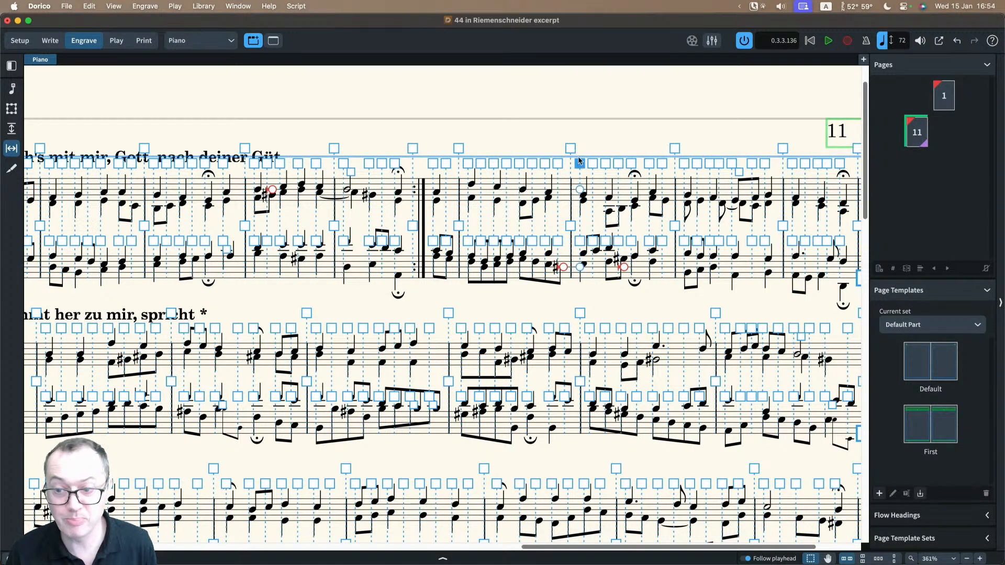
pyautogui.click(580, 189)
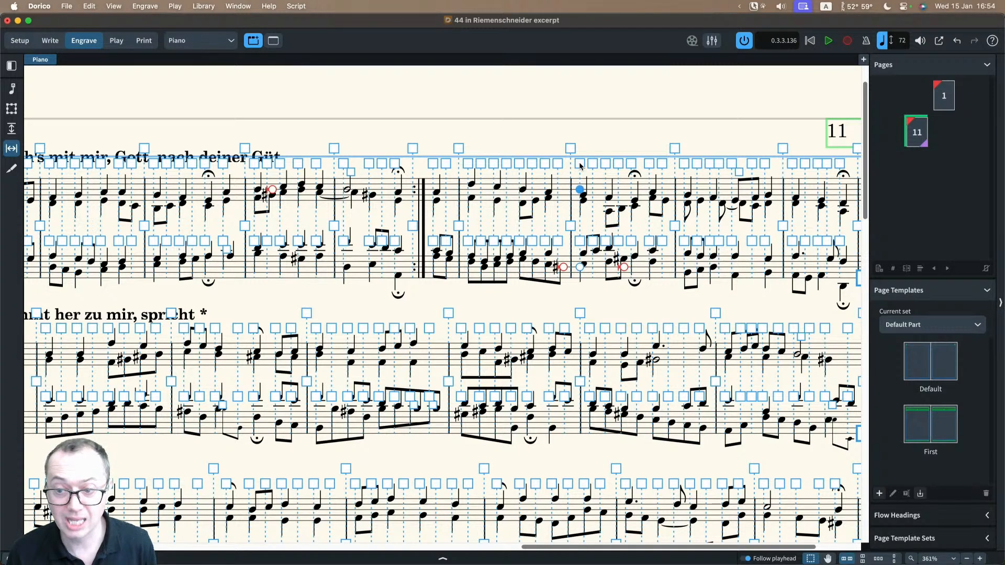
# Step: Remove the individual offset from the last sharpened bass quaver in the first full bar after chorale 44's repeat, and inspect it without handles
pyautogui.click(557, 241)
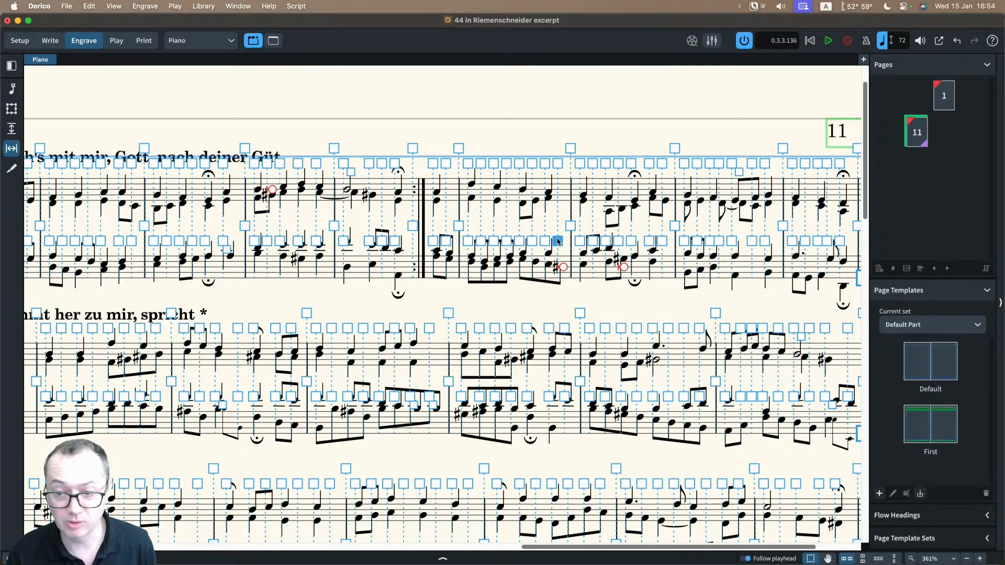
pyautogui.click(563, 267)
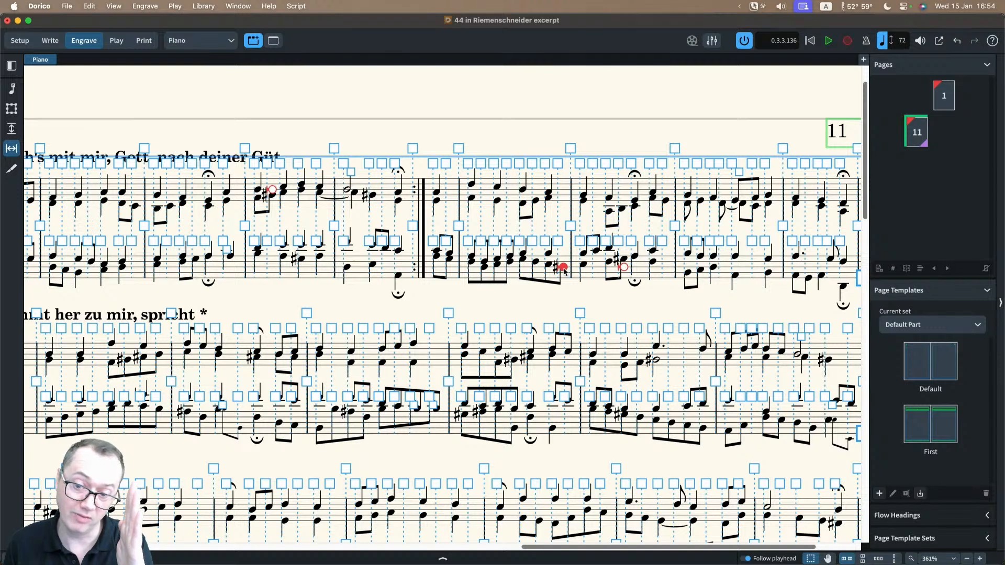
pyautogui.press('BackSpace')
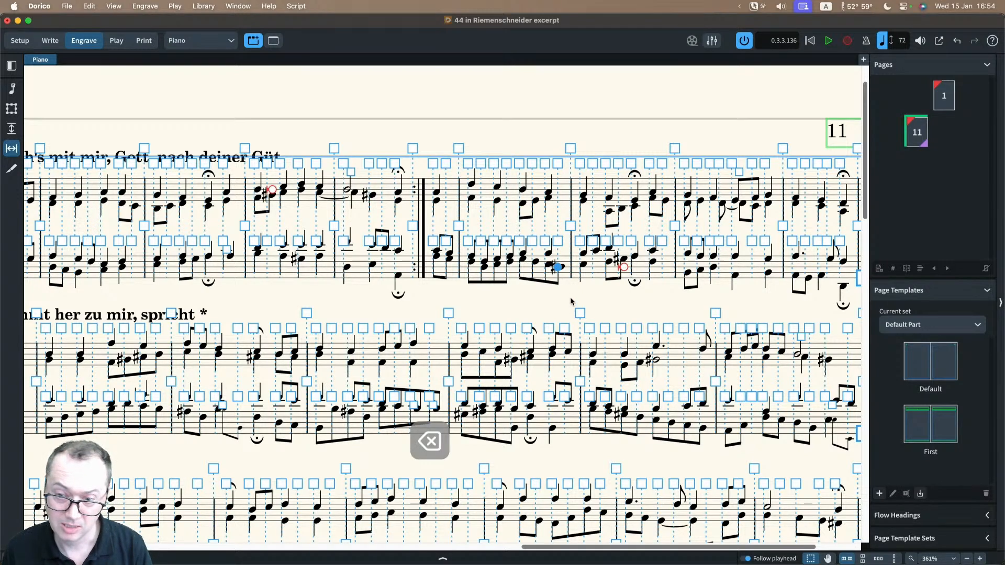
pyautogui.press('Escape')
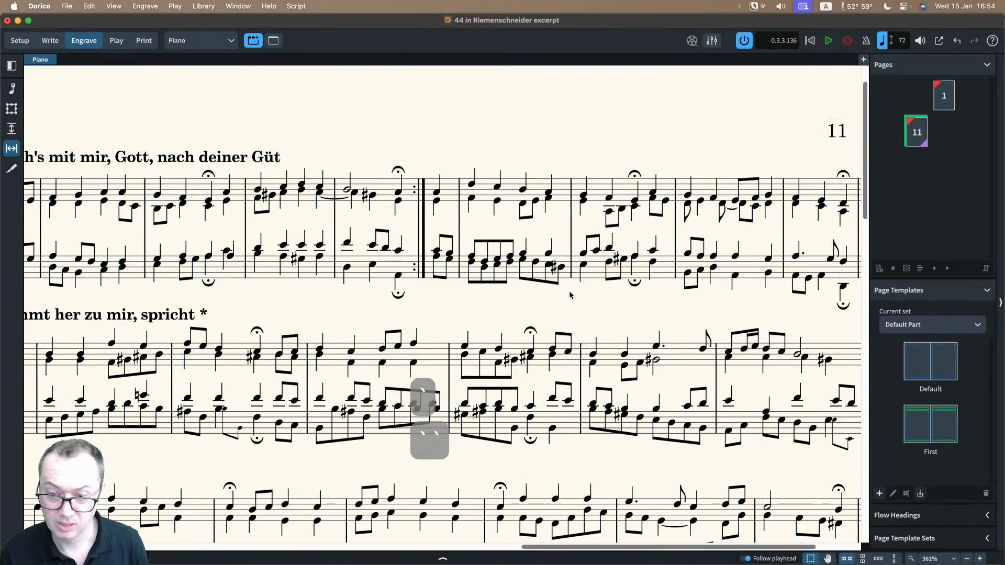
pyautogui.press('super+a')
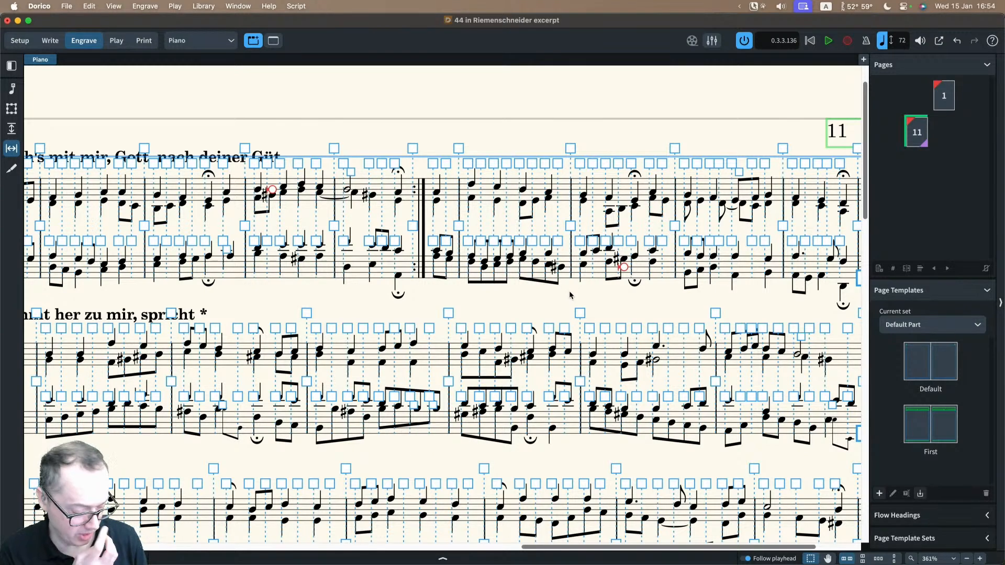
pyautogui.press('Escape')
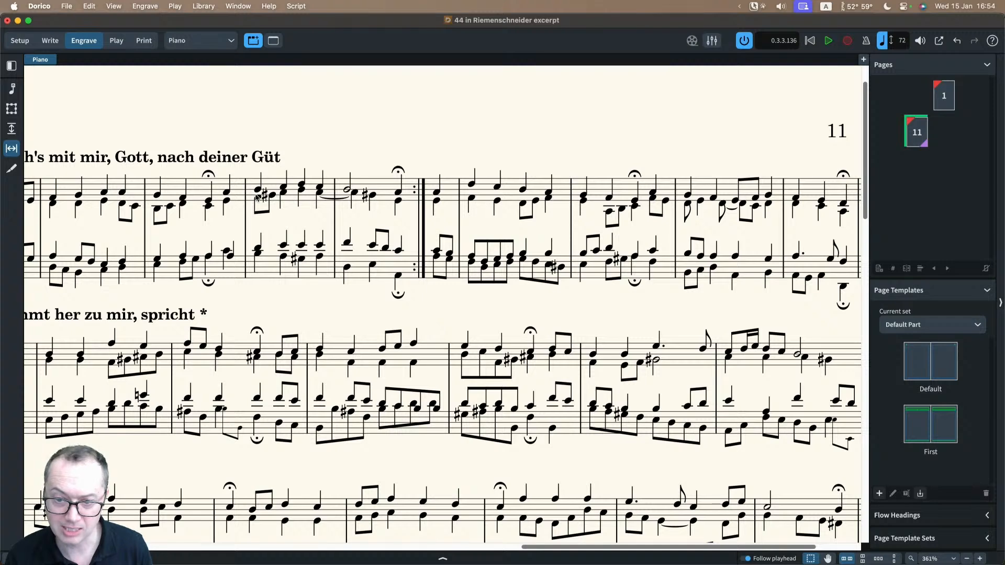
# Step: Nudge that last sharpened bass quaver to the right independently of its column, and view the result with the spacing handles hidden
pyautogui.press('`')
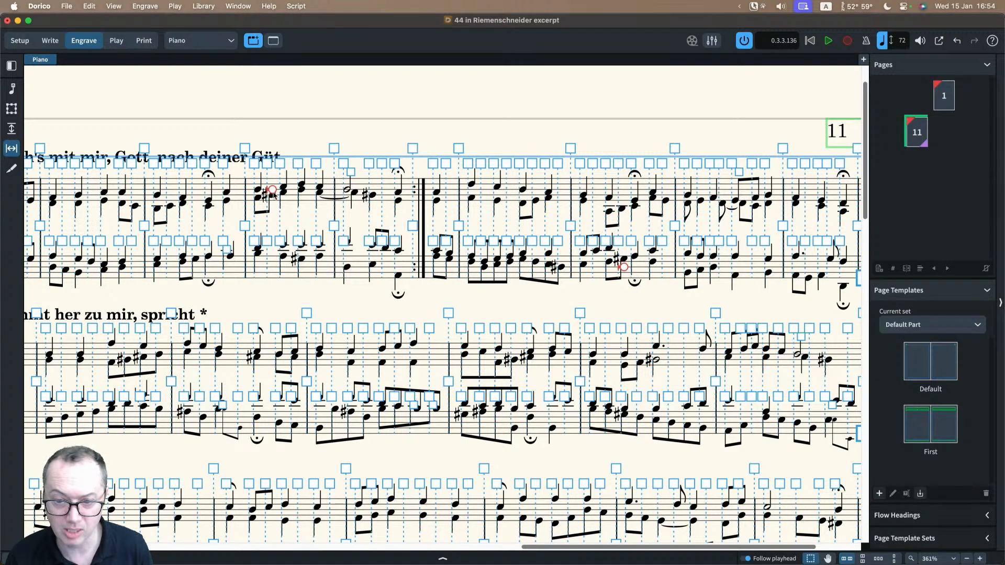
pyautogui.press('`')
pyautogui.press('`')
pyautogui.click(558, 245)
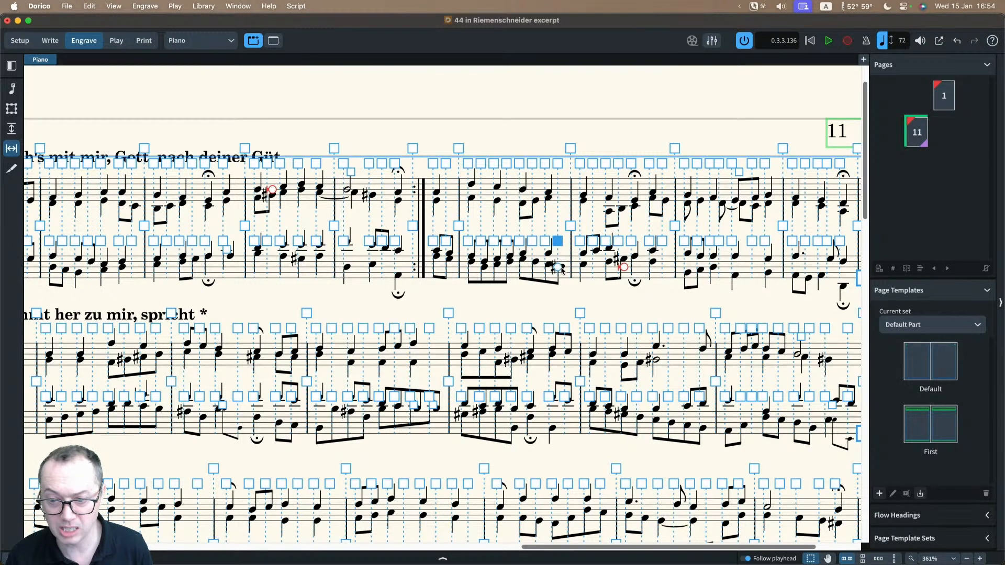
pyautogui.click(558, 267)
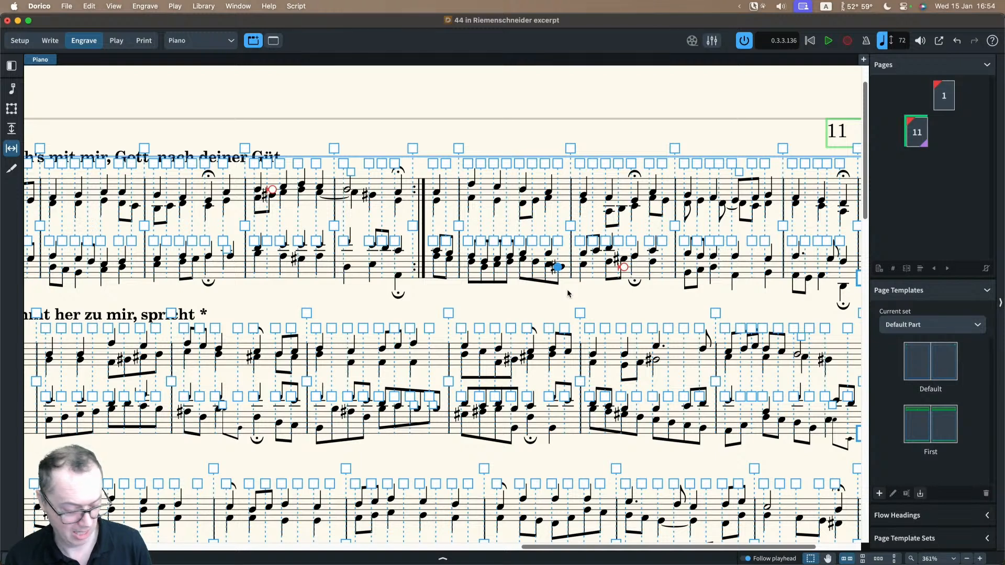
pyautogui.hotkey('alt', 'Right')
pyautogui.hotkey('alt', 'Right')
pyautogui.hotkey('alt', 'Right')
pyautogui.hotkey('alt', 'Right')
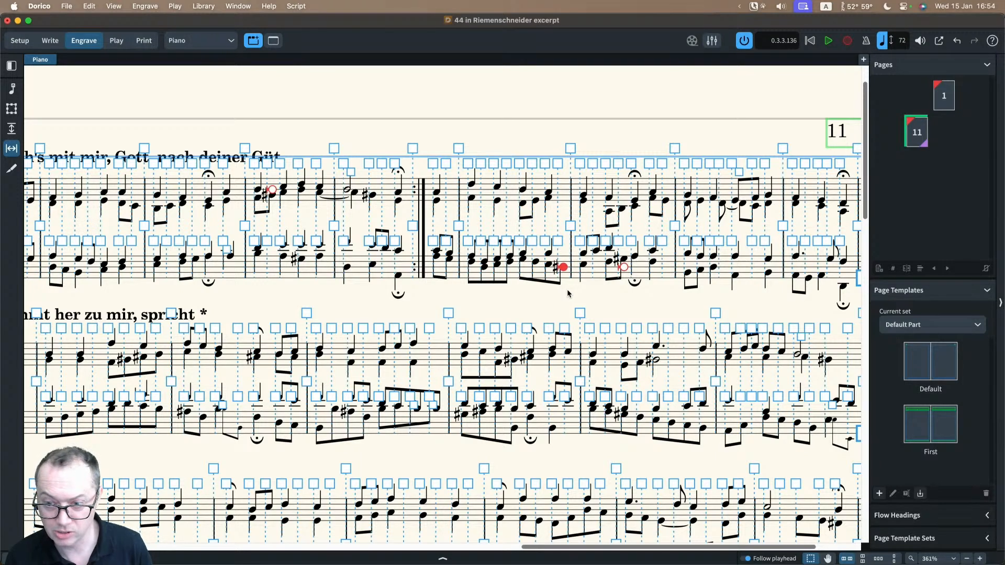
pyautogui.press('Escape')
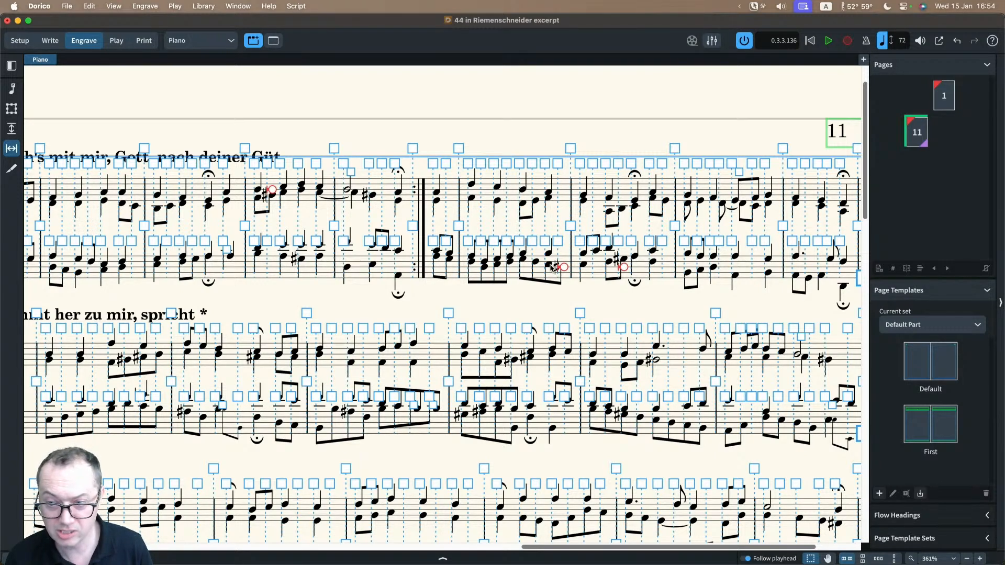
pyautogui.press('Escape')
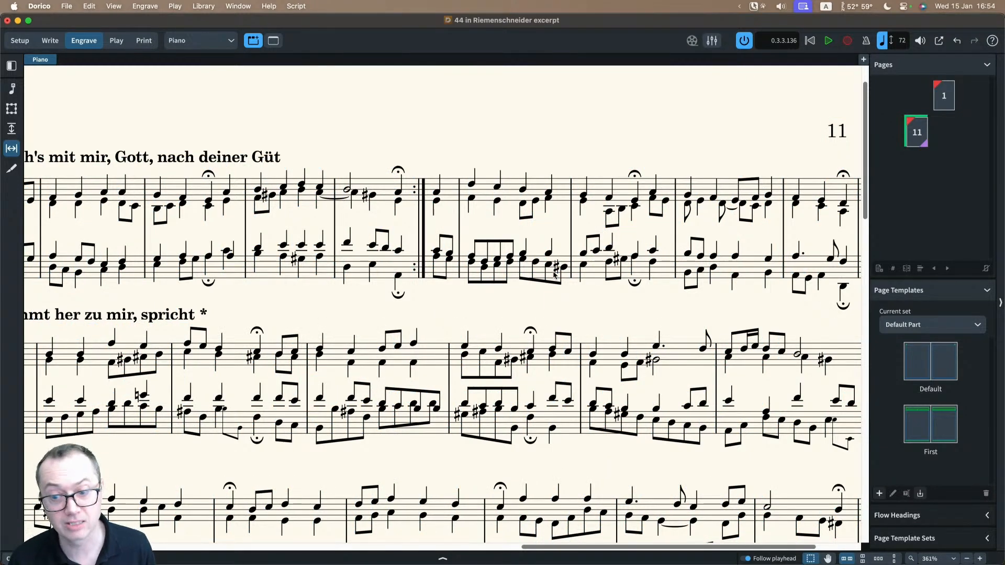
# Step: Show the note spacing handles again and review the horizontal fullness of the systems on page 11
pyautogui.press('`')
pyautogui.press('x')
pyautogui.scroll(-3, 526, 253)
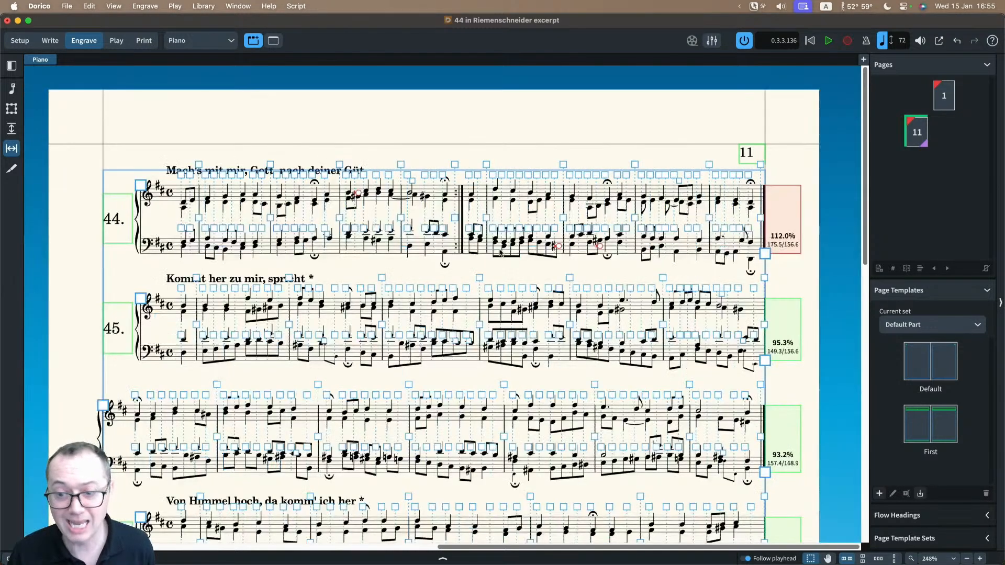
pyautogui.scroll(-1, 493, 253)
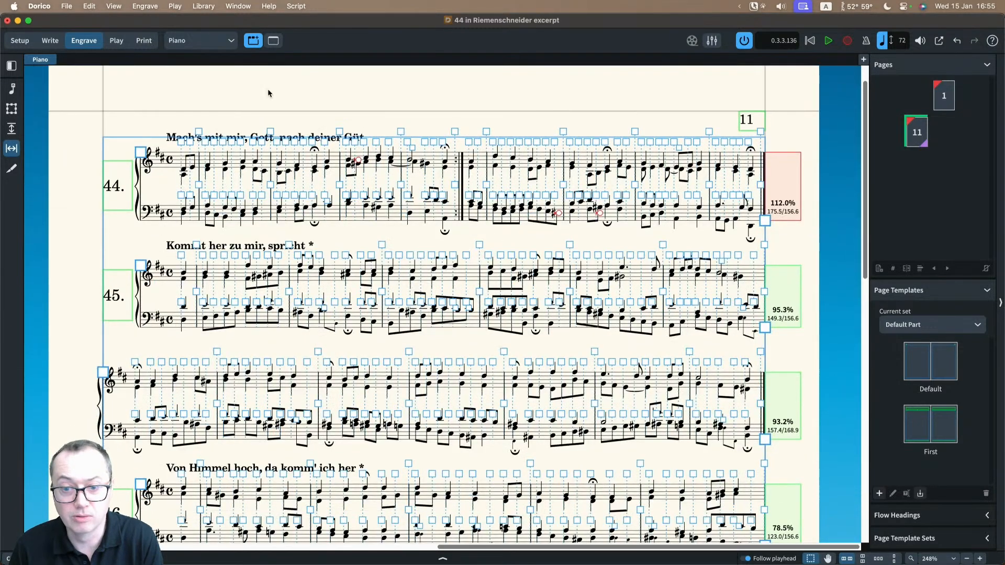
# Step: Switch to the Piano (chunky) layout and inspect the adjusted note spacing and system fullness on page 11
pyautogui.click(217, 40)
pyautogui.click(208, 86)
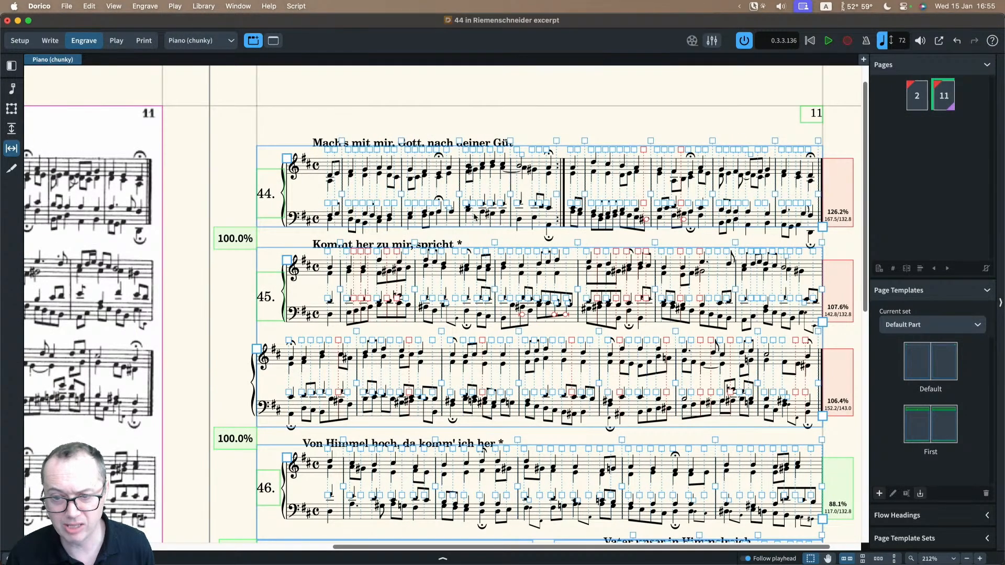
pyautogui.scroll(1, 475, 215)
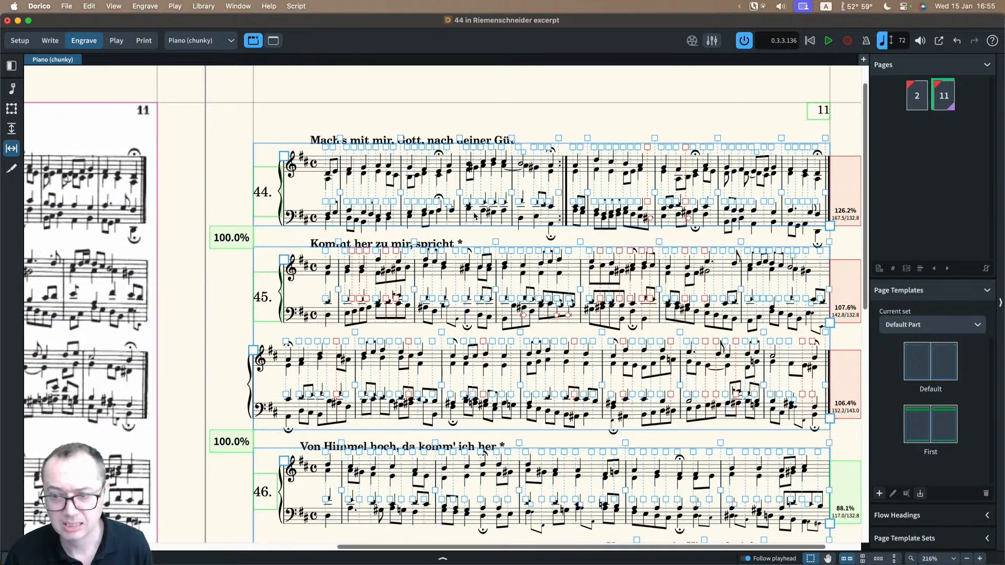
pyautogui.scroll(5, 475, 215)
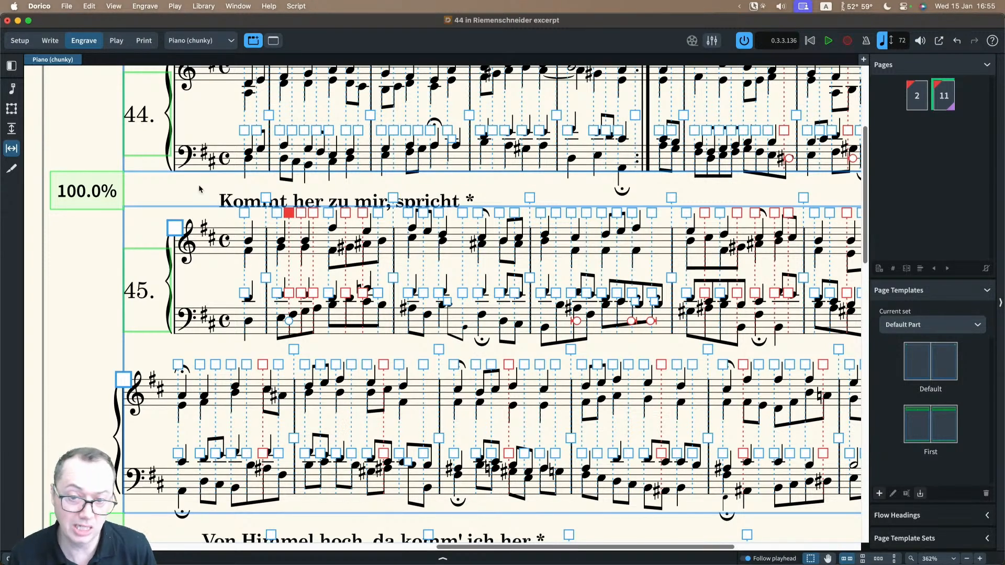
# Step: Turn off note spacing editing by returning to graphic editing, and compare the engraved page 11 with the scanned original
pyautogui.click(11, 88)
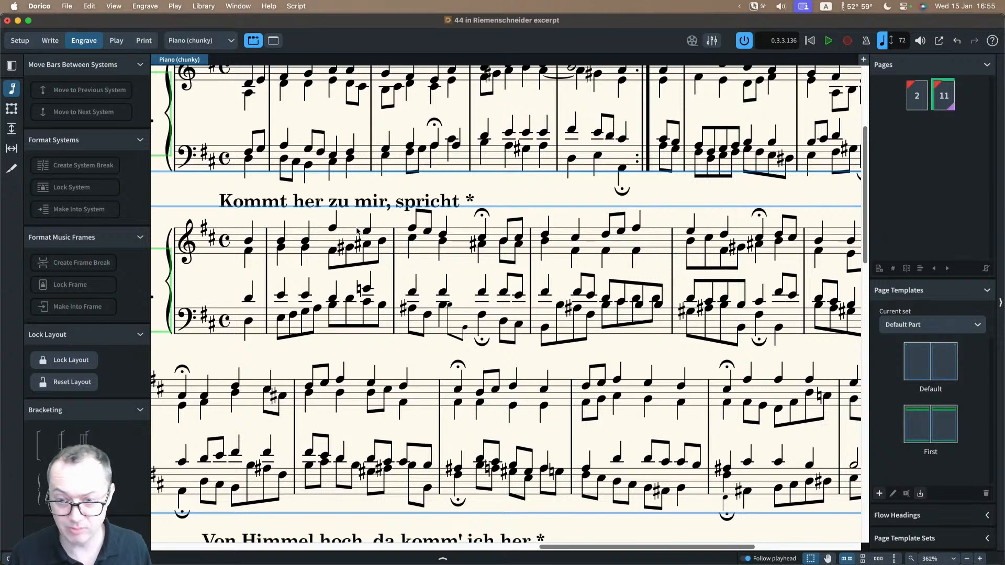
pyautogui.press('x')
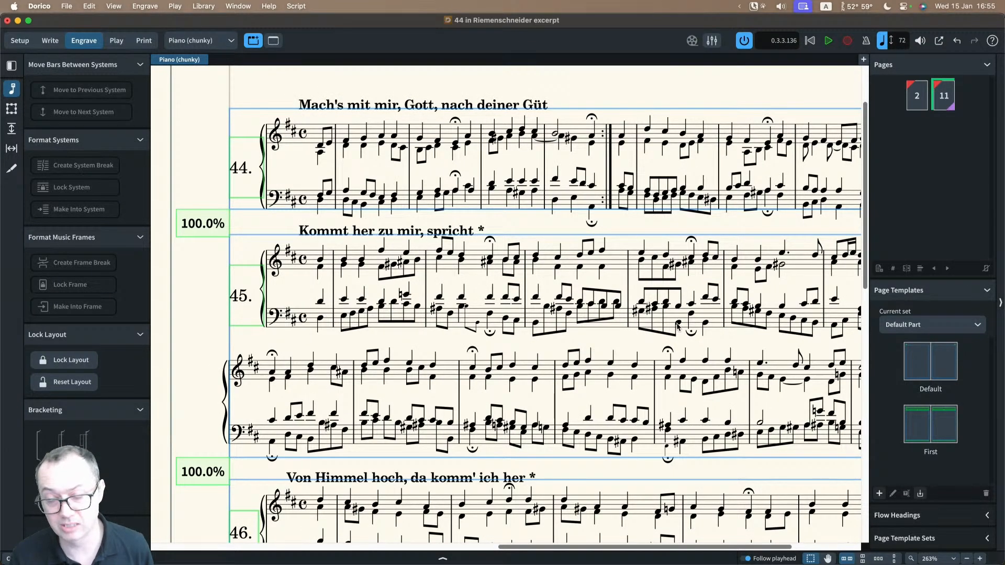
pyautogui.press('x')
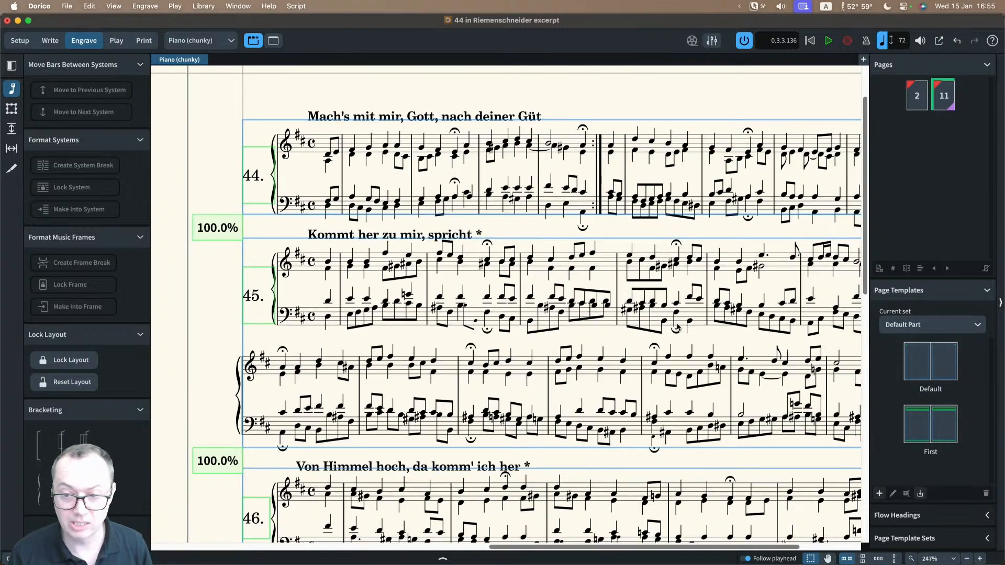
pyautogui.hscroll(-8, 500, 302)
pyautogui.hscroll(-5, 500, 302)
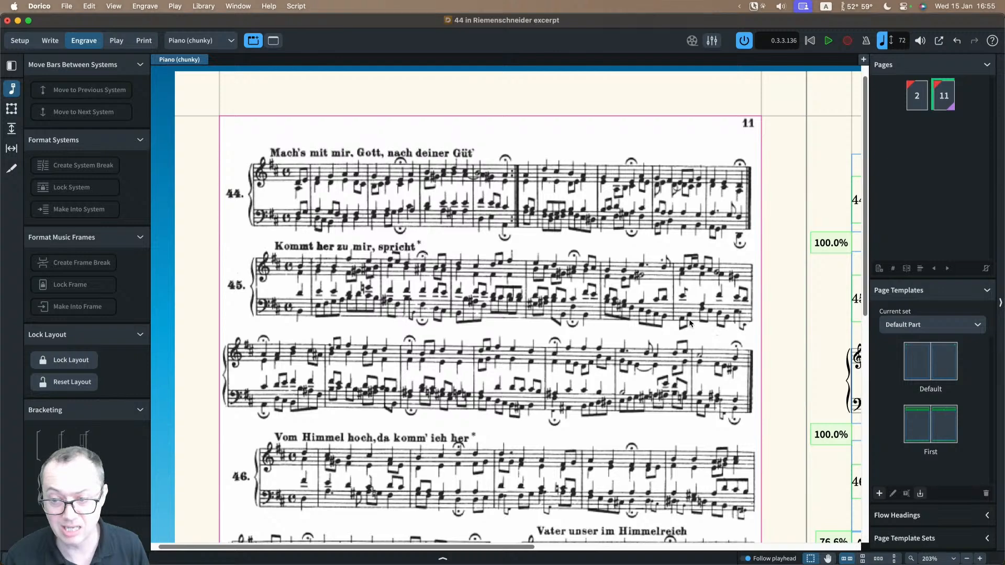
pyautogui.hscroll(20, 723, 333)
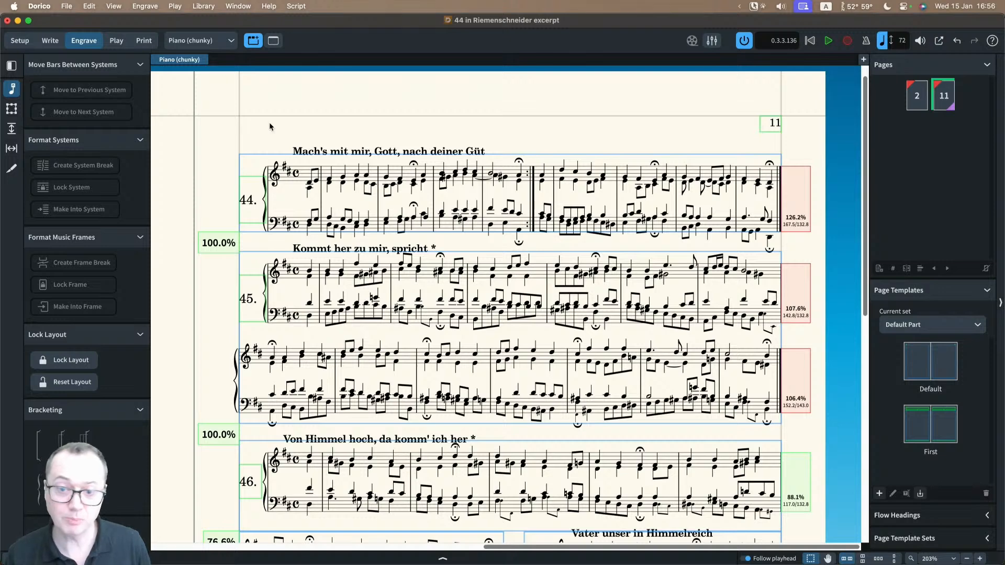
pyautogui.hscroll(-2, 269, 127)
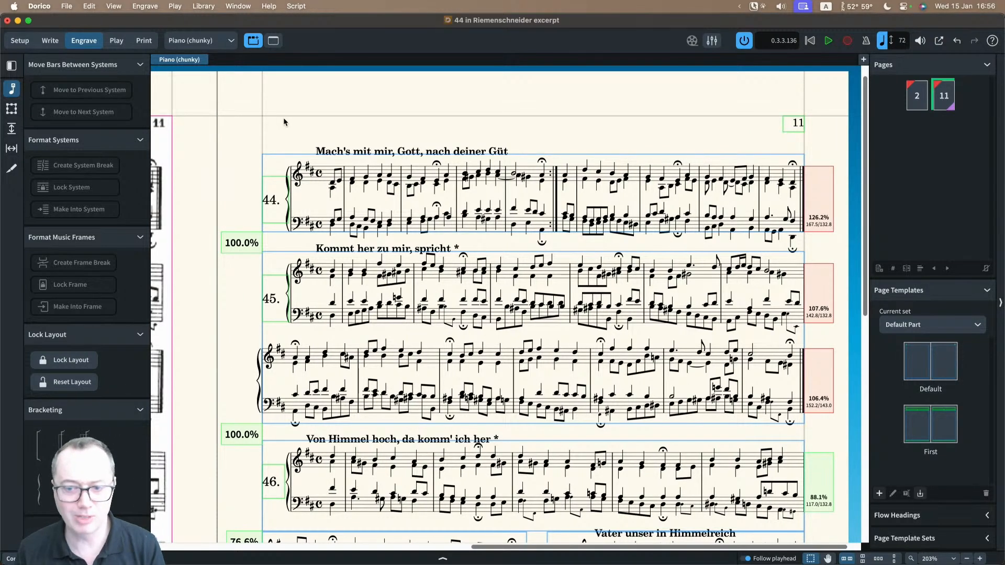
# Step: Switch to the Brandenburg 5 Movement III project and look through the pages of its Flute layout
pyautogui.click(243, 6)
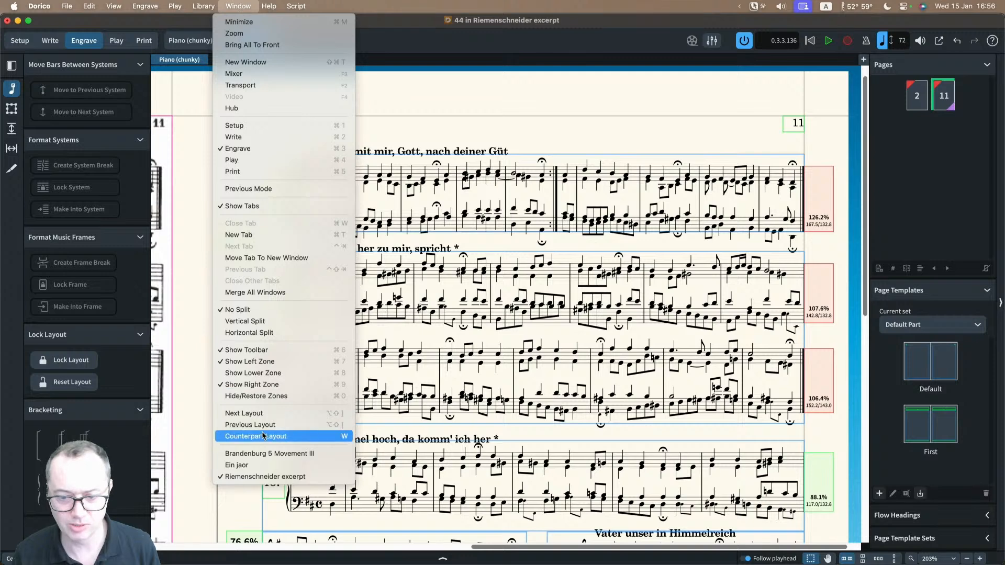
pyautogui.press('Escape')
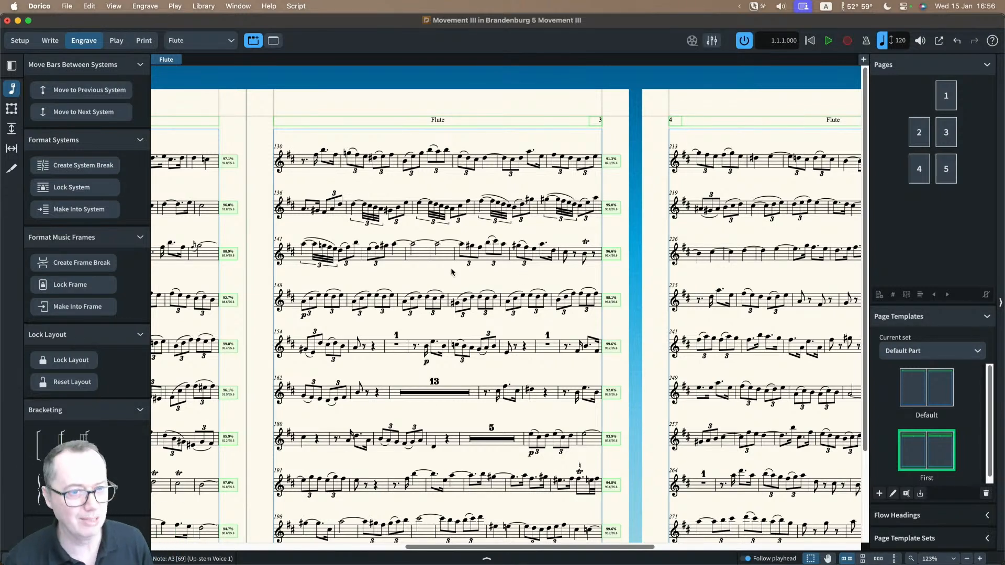
pyautogui.hscroll(-5, 452, 272)
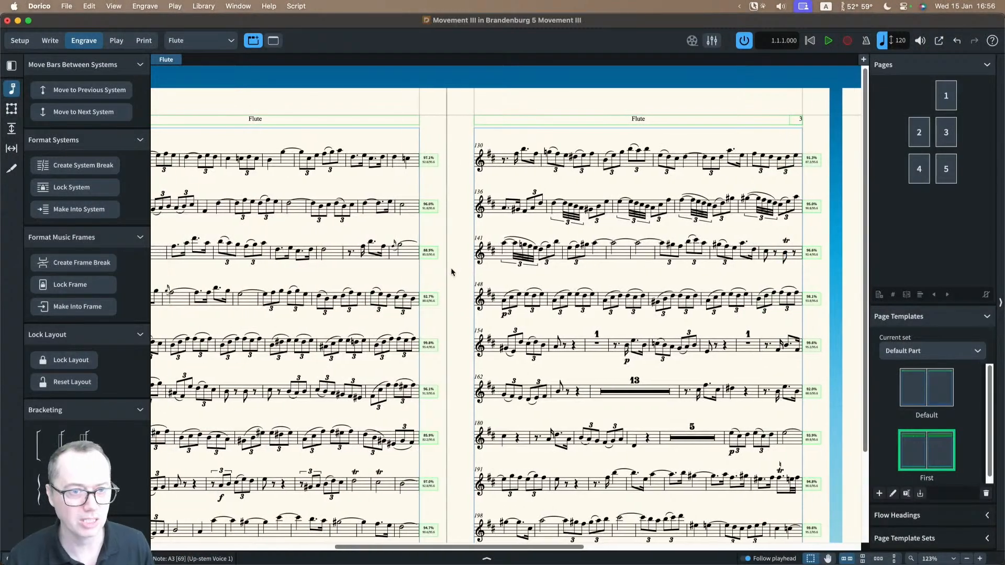
pyautogui.hscroll(-10, 452, 271)
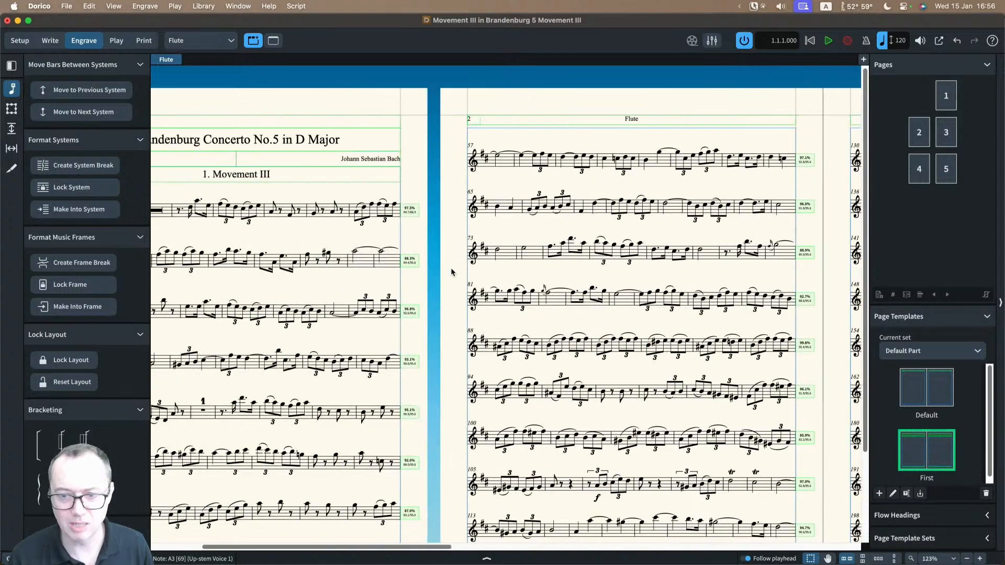
pyautogui.scroll(-3, 452, 272)
pyautogui.hscroll(3, 452, 272)
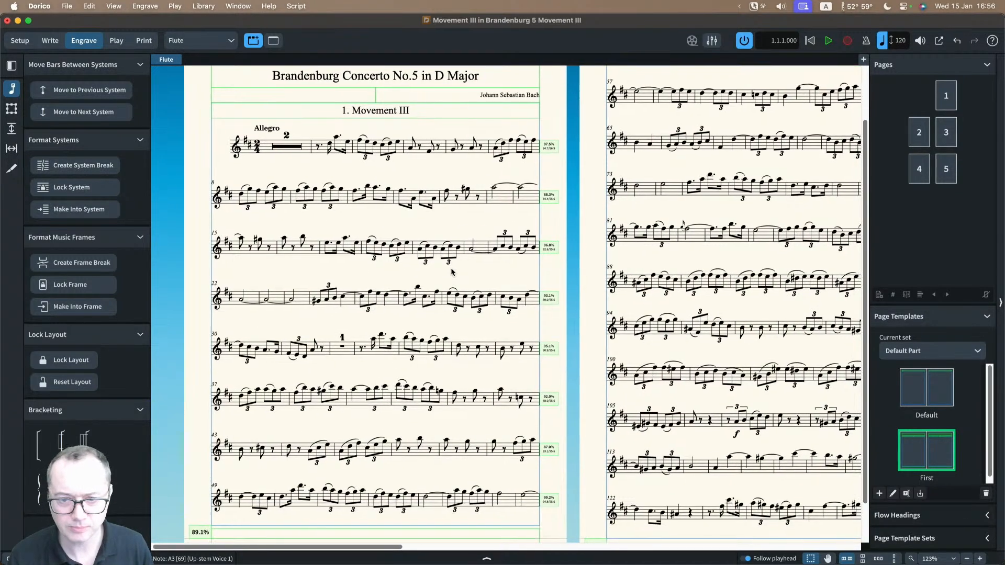
pyautogui.hscroll(10, 452, 272)
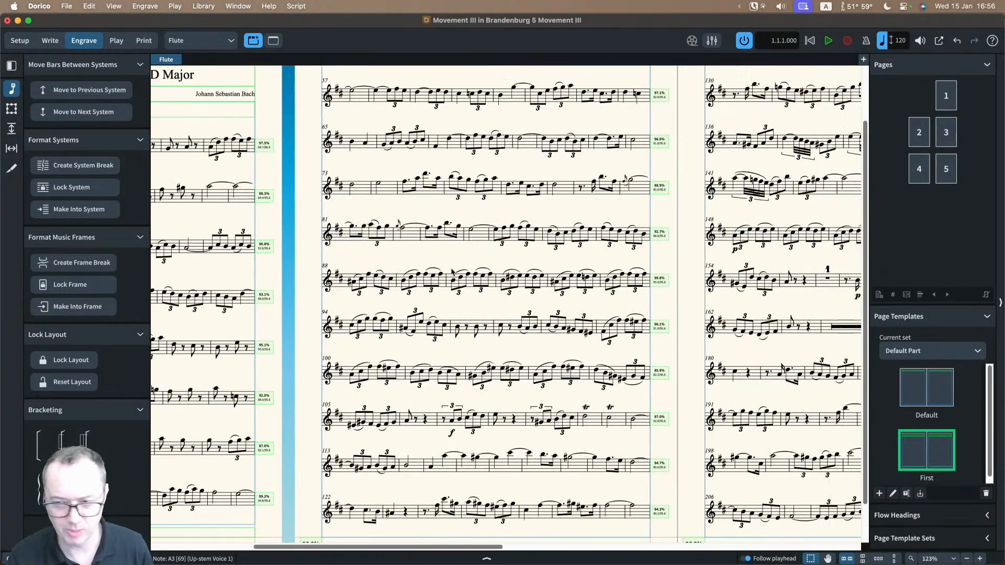
pyautogui.hscroll(15, 453, 271)
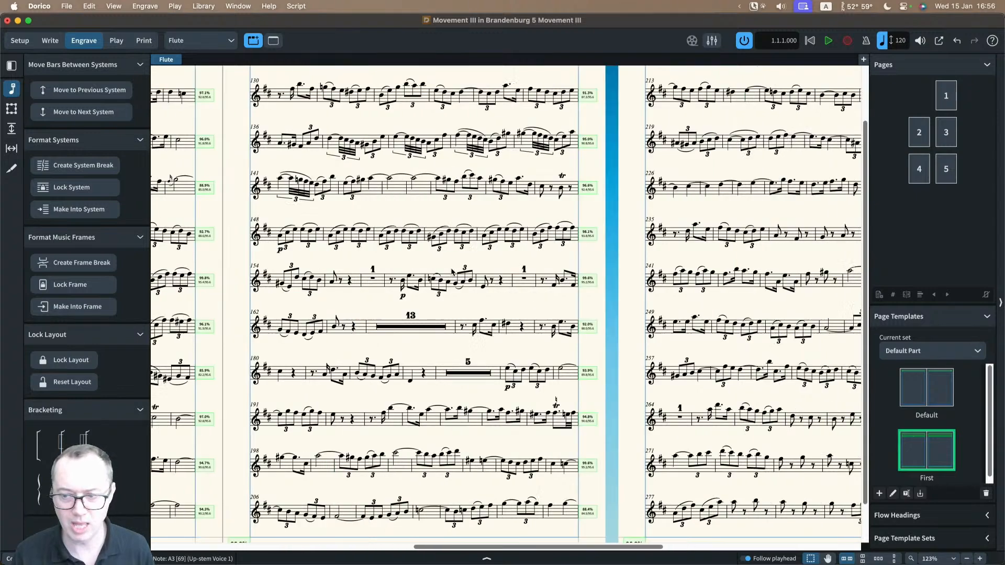
pyautogui.hscroll(-10, 453, 273)
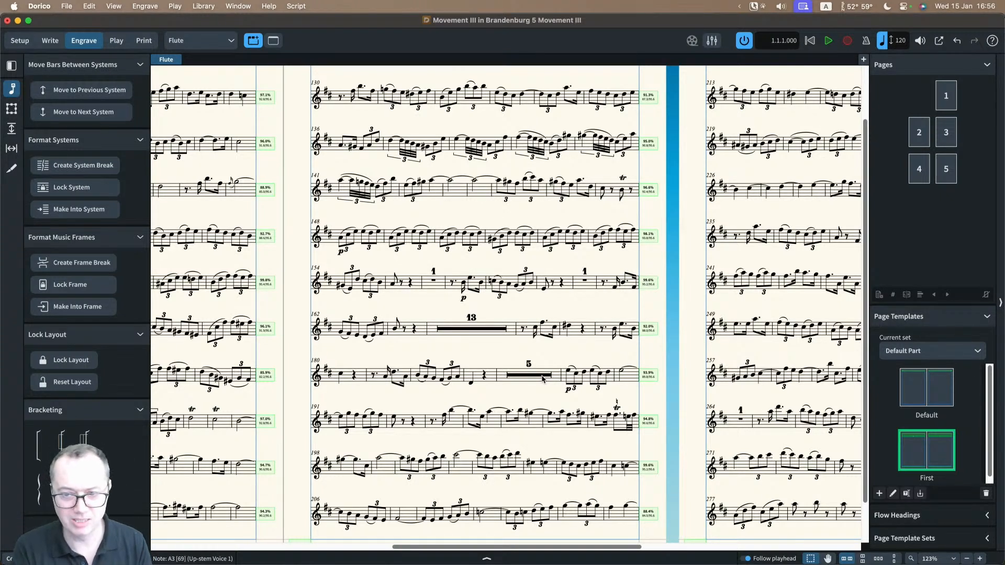
# Step: Set the Flute layout's default space for crotchets to 3 5/8 spaces, apply it and review the reflowed pages
pyautogui.press('super+shift+l')
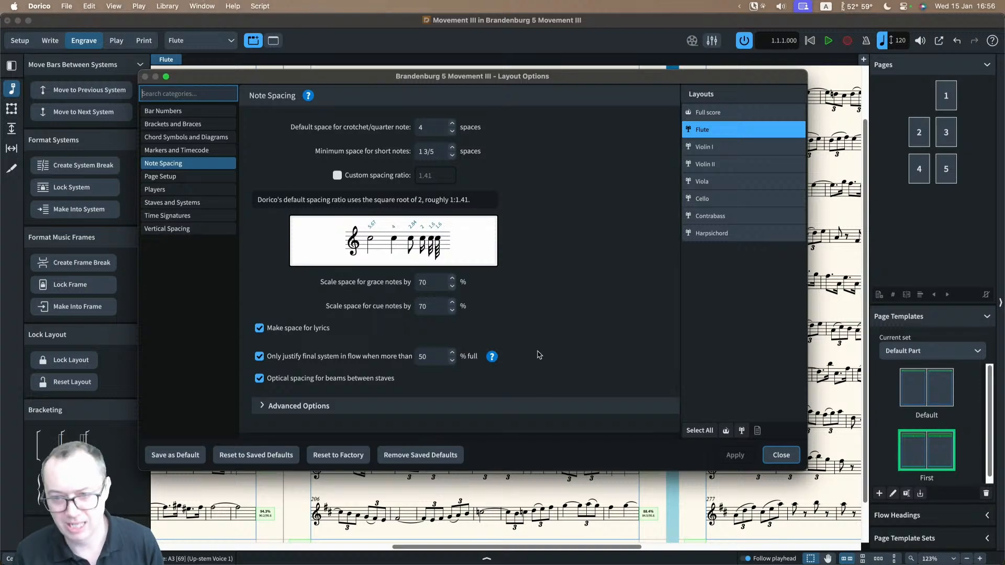
pyautogui.click(453, 132)
pyautogui.click(452, 132)
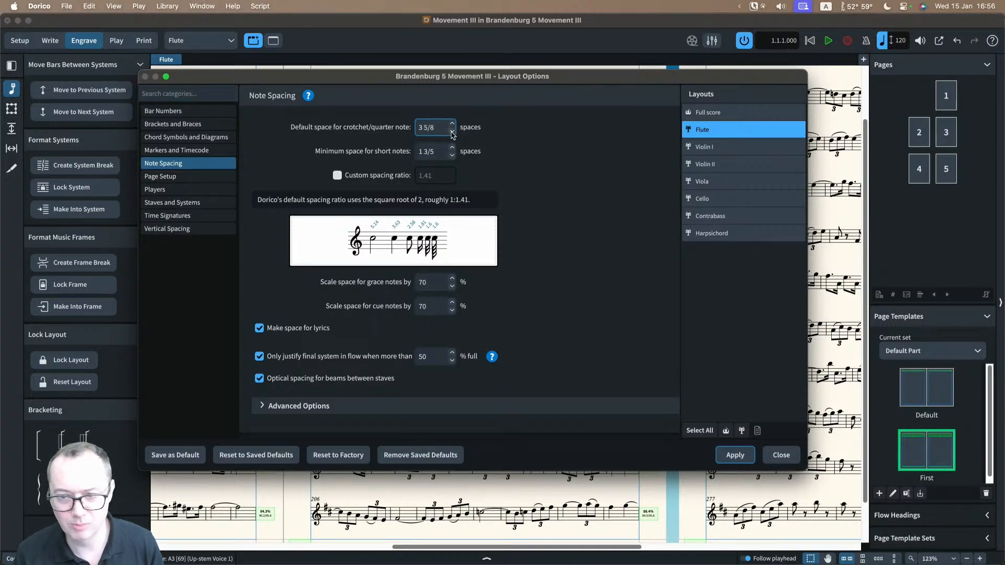
pyautogui.click(452, 132)
pyautogui.click(723, 457)
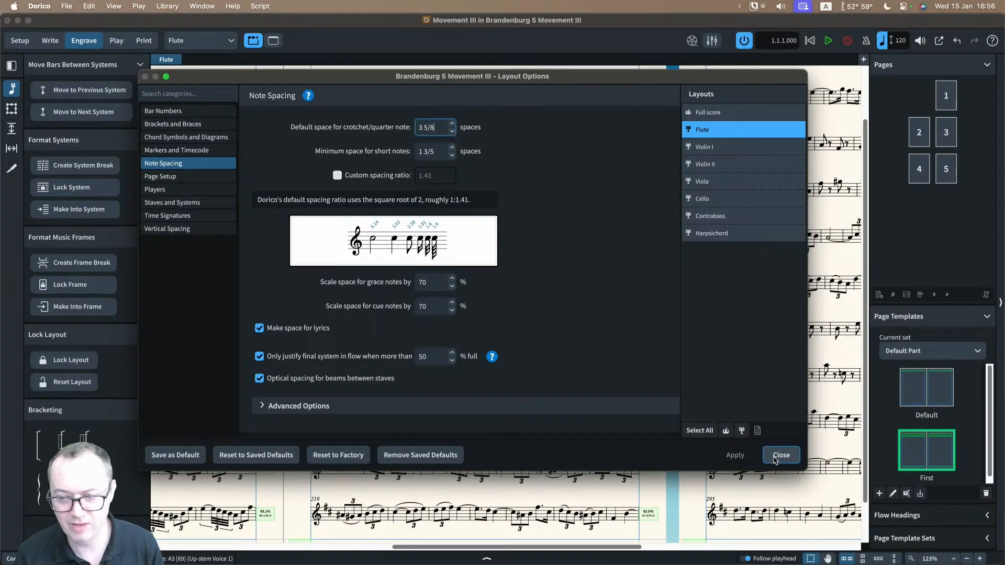
pyautogui.click(774, 457)
pyautogui.hscroll(10, 598, 355)
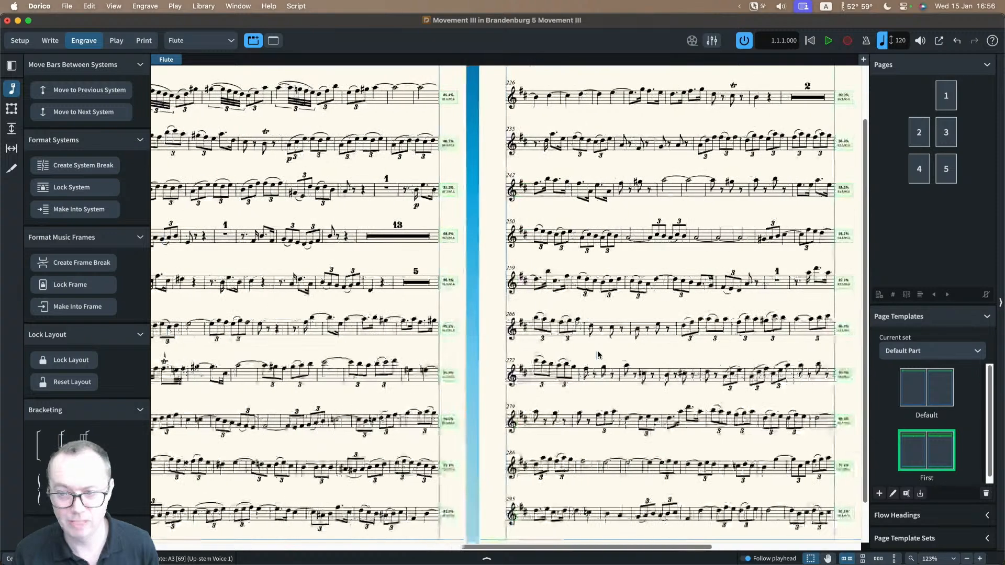
pyautogui.hscroll(-8, 598, 355)
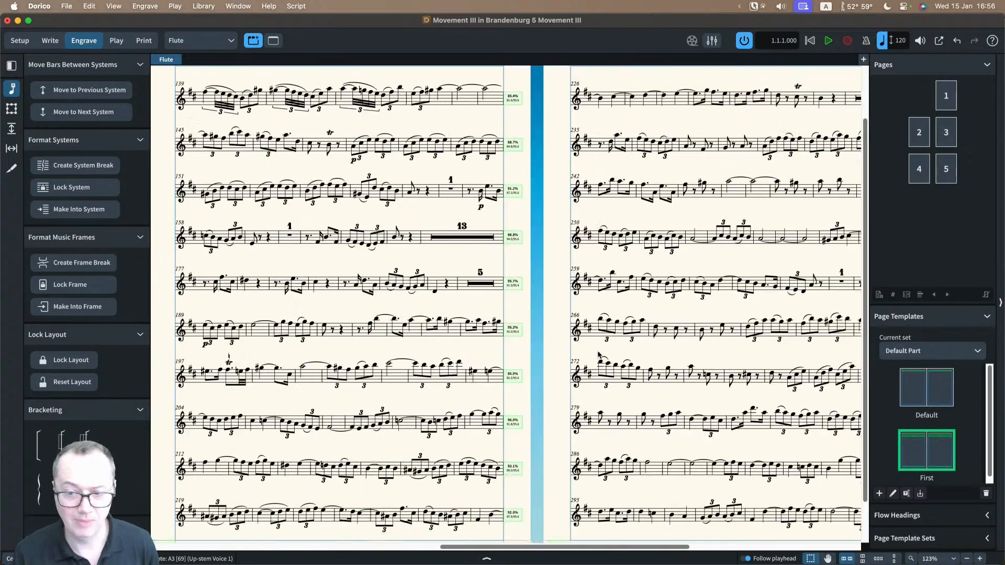
# Step: Restore the Flute layout's default crotchet space to 4 spaces and apply it
pyautogui.press('super+shift+l')
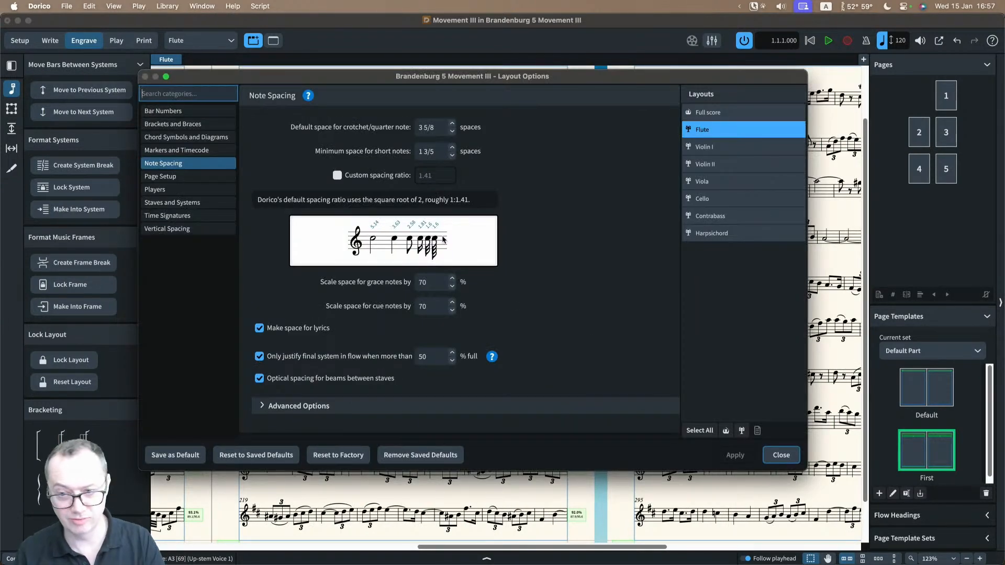
pyautogui.click(453, 126)
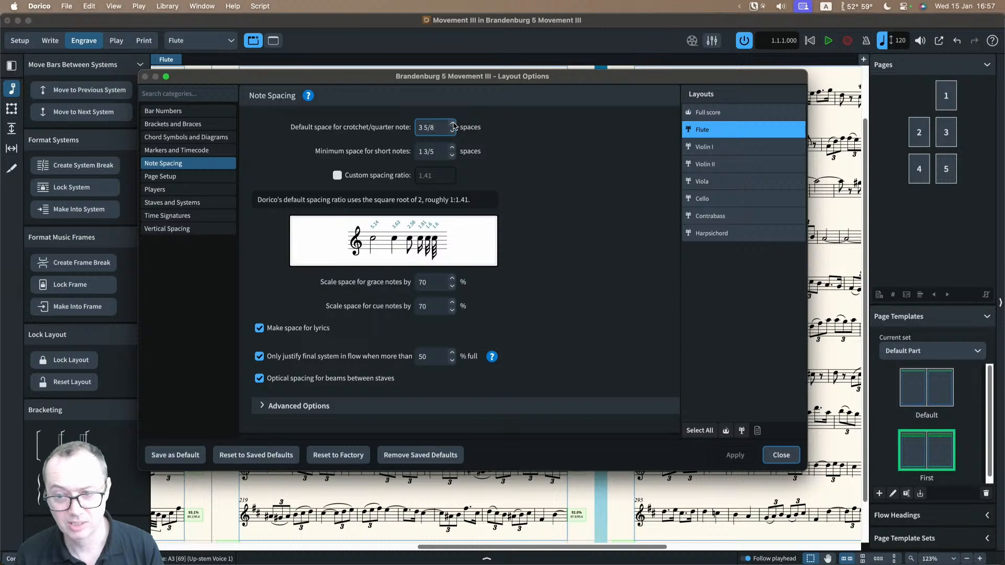
pyautogui.click(452, 124)
pyautogui.click(452, 124)
pyautogui.click(453, 124)
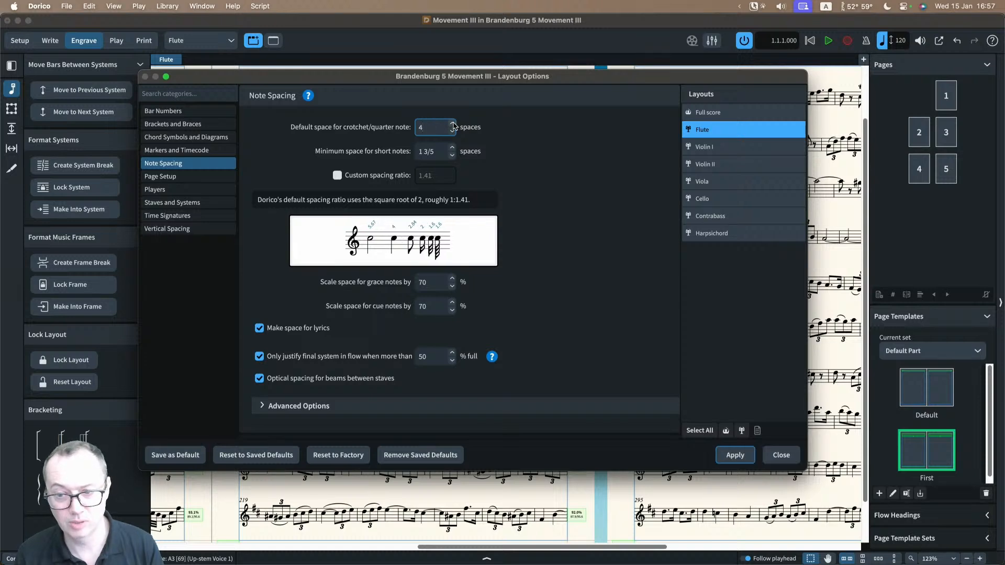
pyautogui.click(734, 454)
pyautogui.click(781, 455)
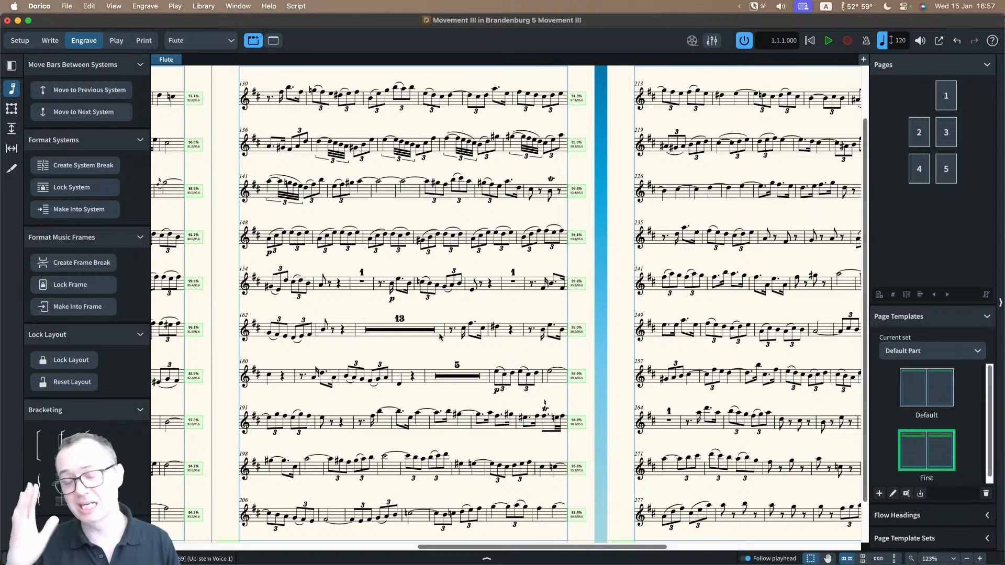
# Step: Review the Flute part from its title page to its last page, checking casting off and multi-bar rests at page turns
pyautogui.hscroll(10, 439, 336)
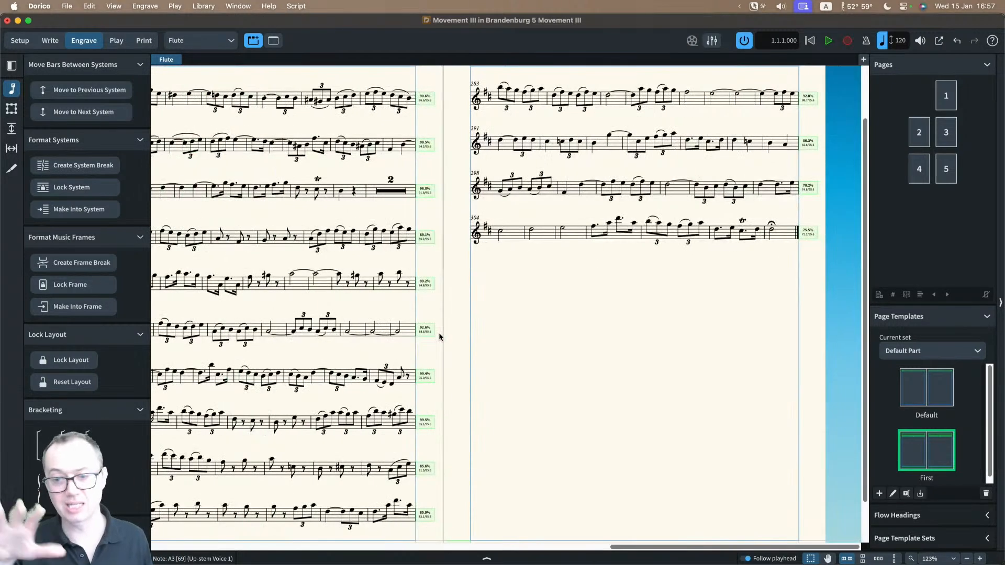
pyautogui.hscroll(-12, 440, 337)
pyautogui.hscroll(-8, 440, 336)
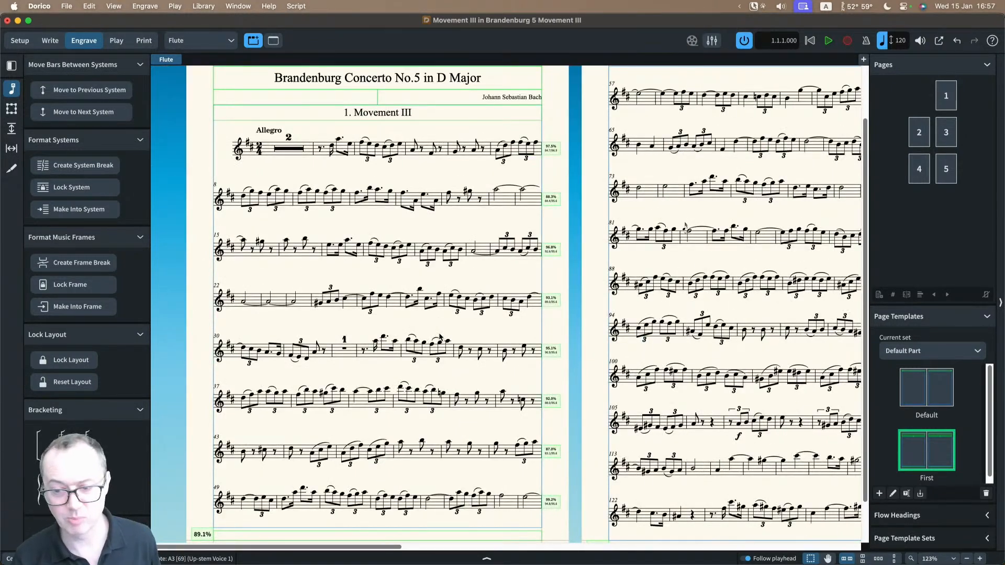
pyautogui.hscroll(8, 565, 394)
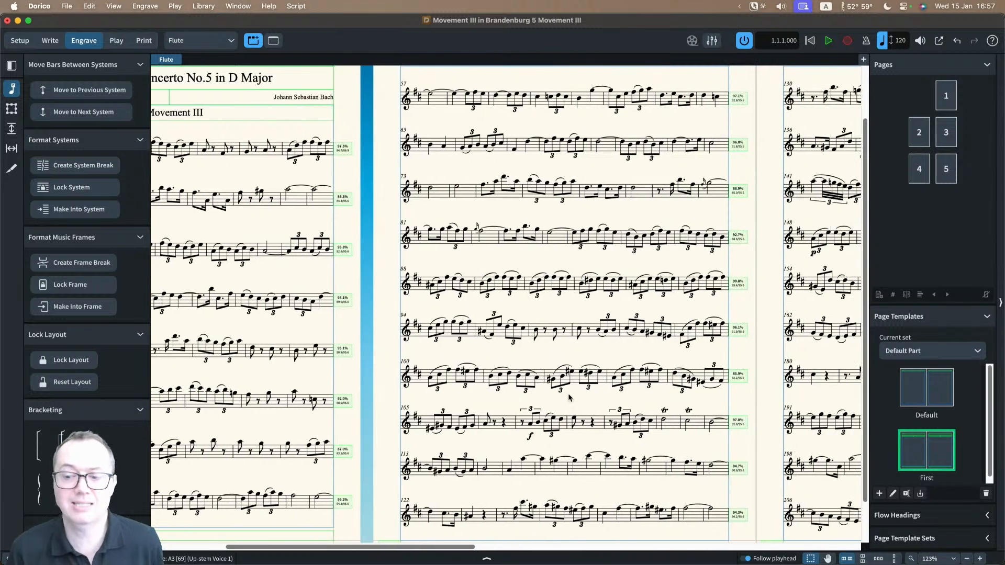
pyautogui.hscroll(8, 571, 396)
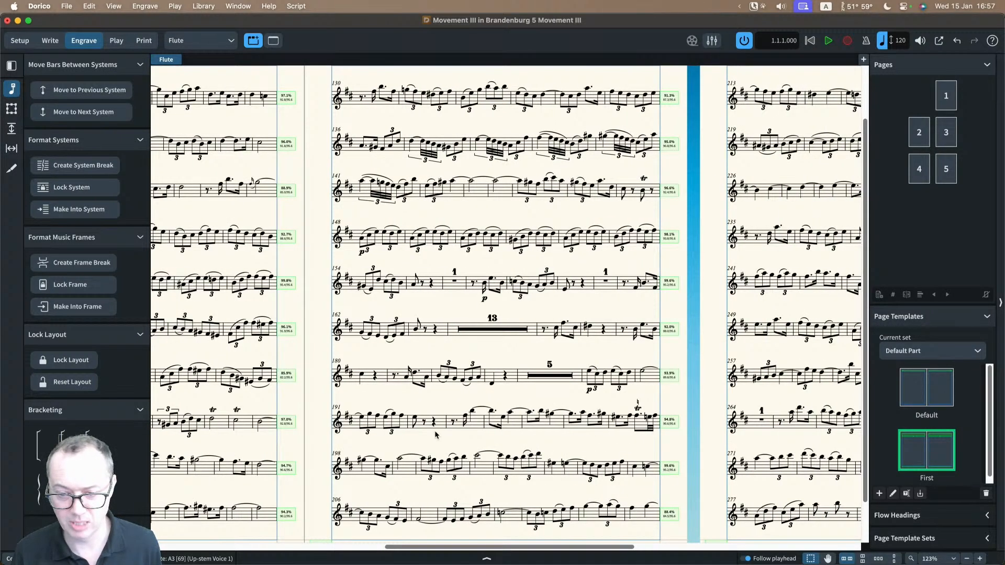
pyautogui.hscroll(8, 435, 435)
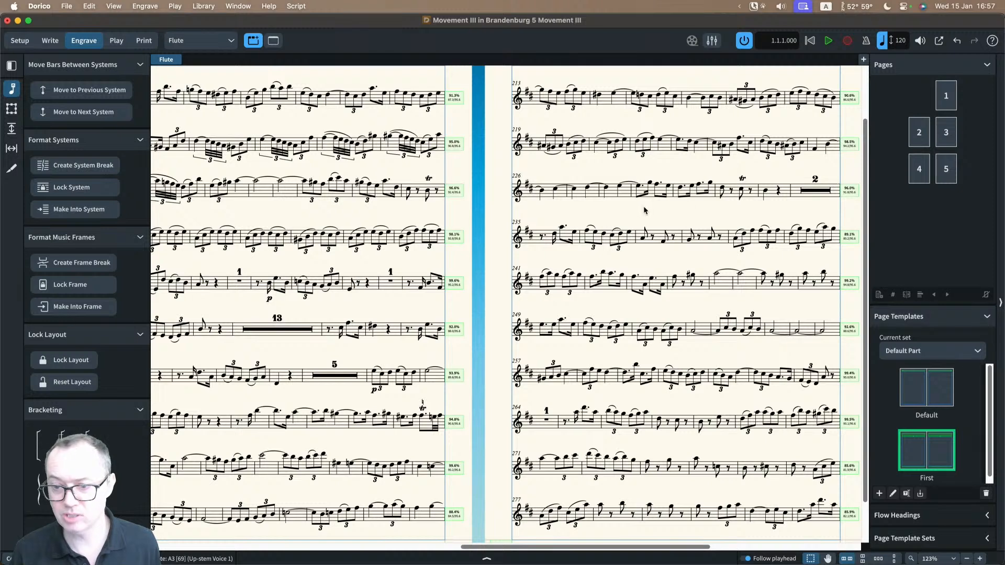
pyautogui.hscroll(5, 644, 212)
# Step: Switch from the Flute layout to the Violin I layout and bring its page 3 system breaks into view
pyautogui.click(190, 42)
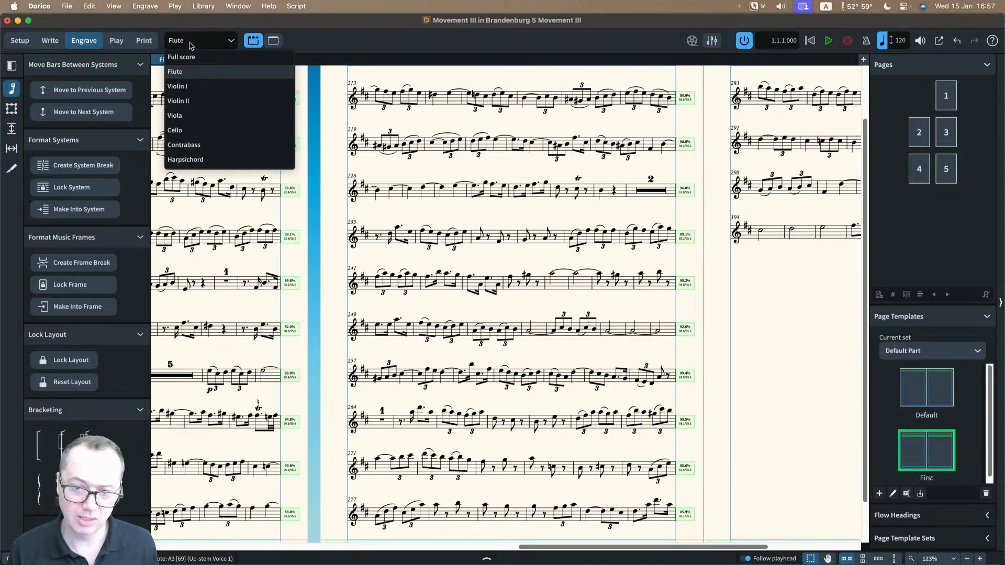
pyautogui.click(193, 87)
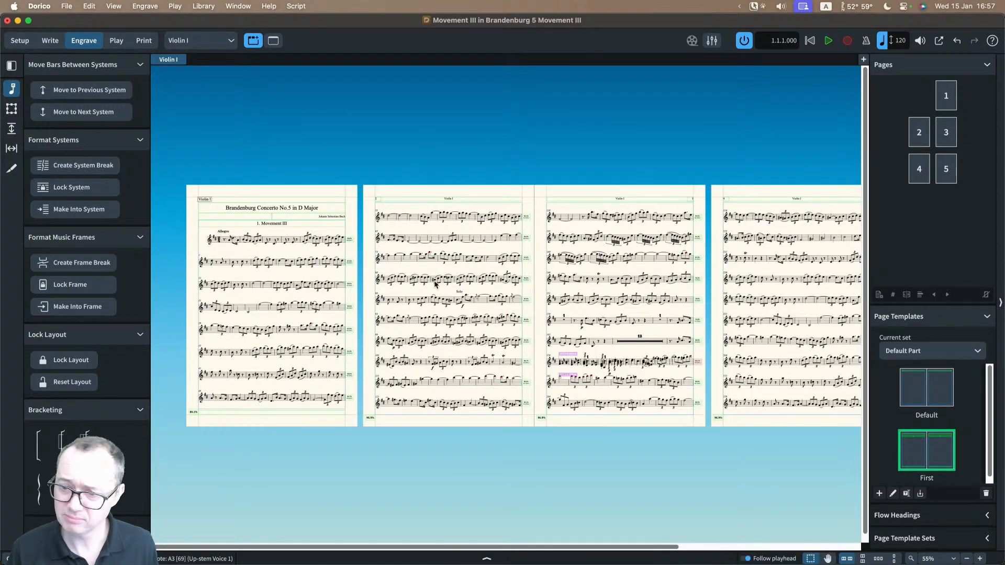
pyautogui.scroll(3, 567, 331)
pyautogui.hscroll(3, 568, 331)
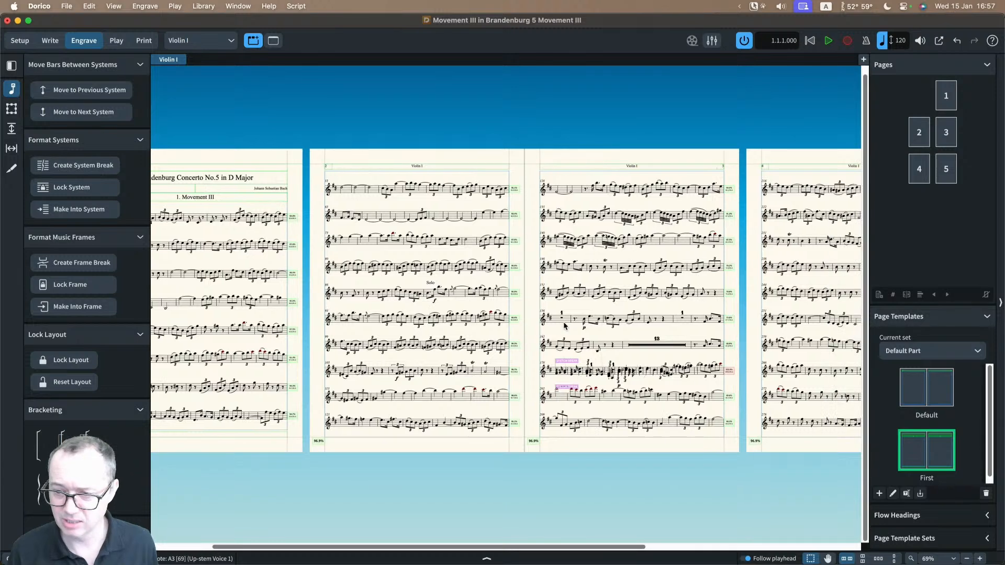
# Step: Delete the system break above the overcrowded system on page 3 and the remaining one at bar 202
pyautogui.click(518, 362)
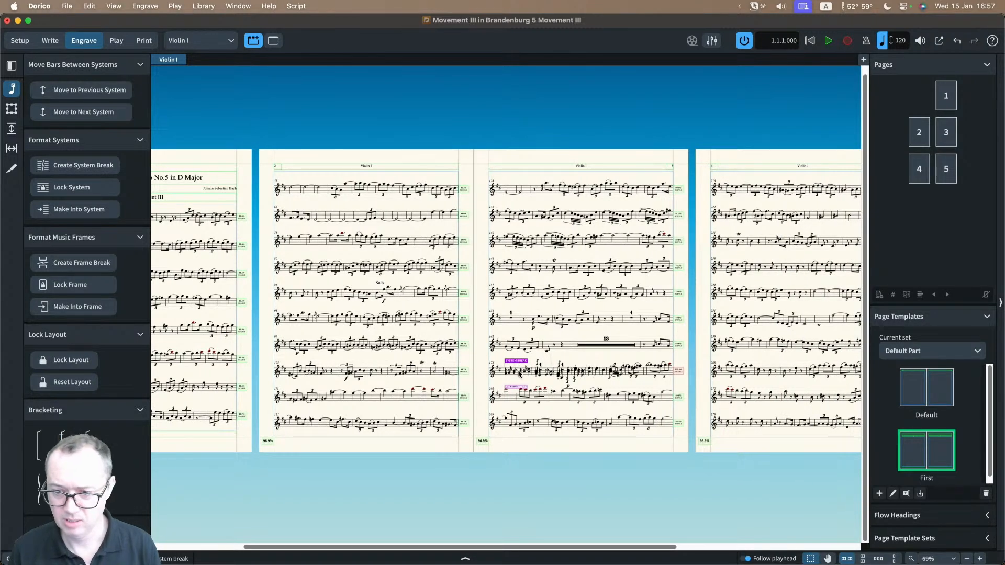
pyautogui.press('Delete')
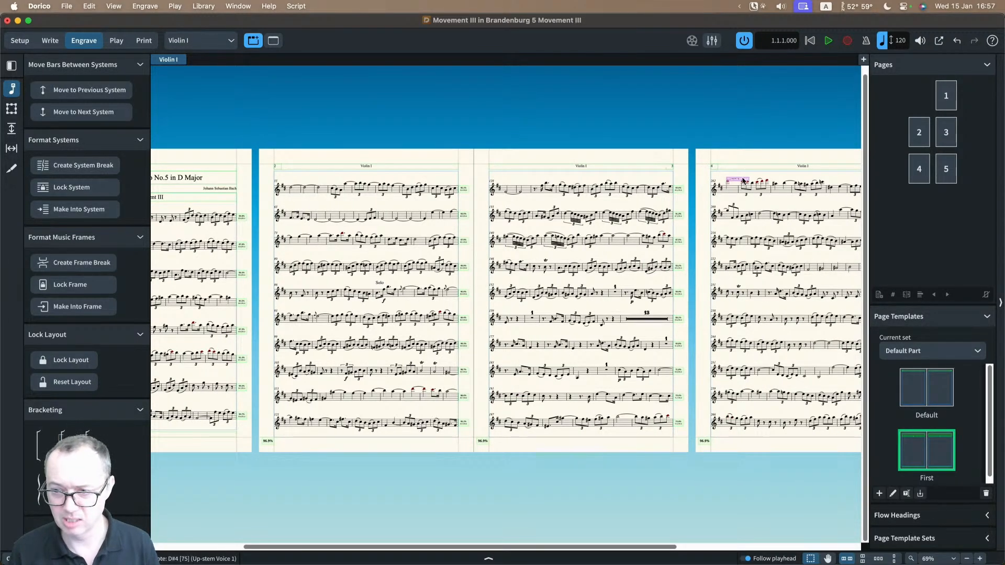
pyautogui.scroll(5, 741, 181)
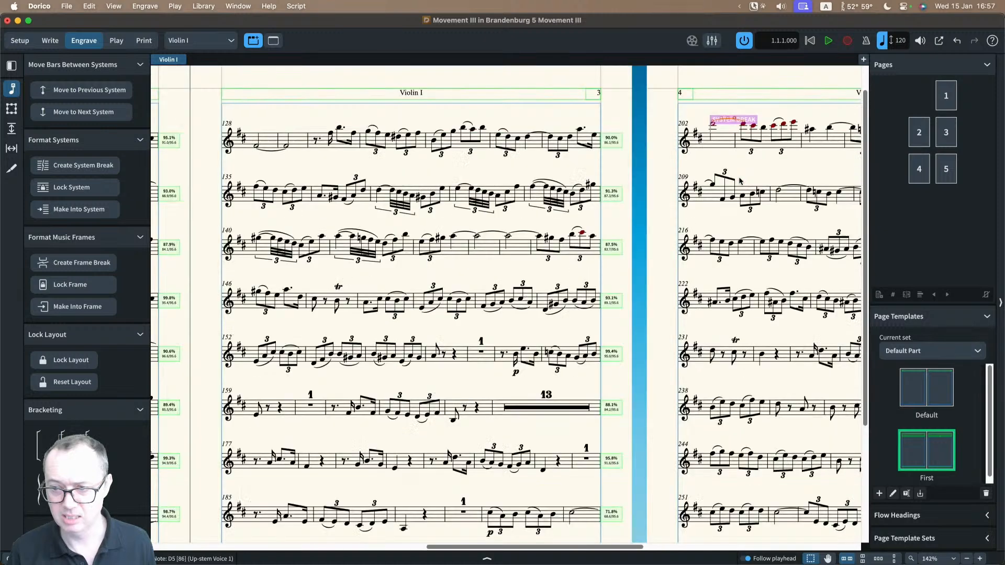
pyautogui.click(752, 118)
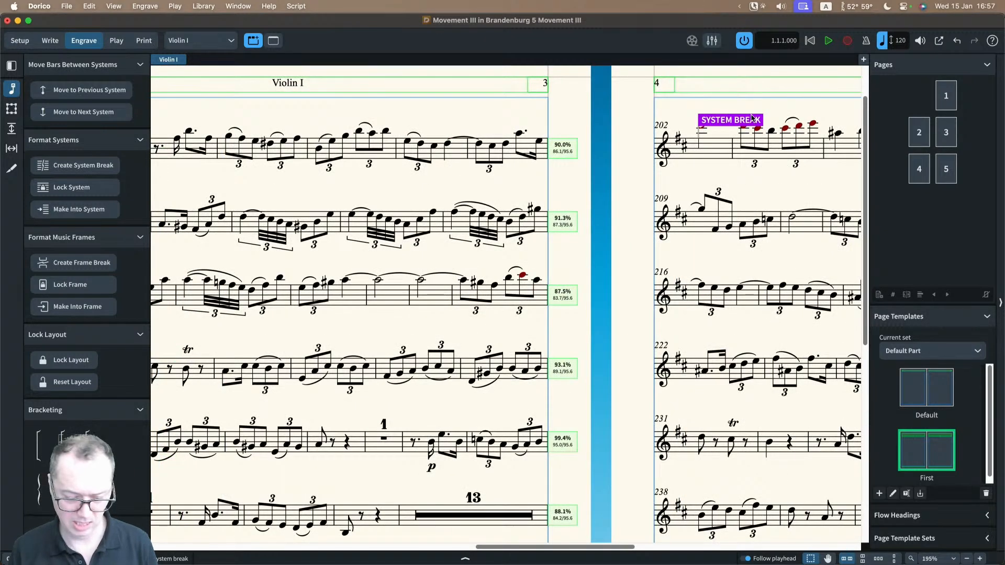
pyautogui.press('Delete')
pyautogui.scroll(-5, 525, 225)
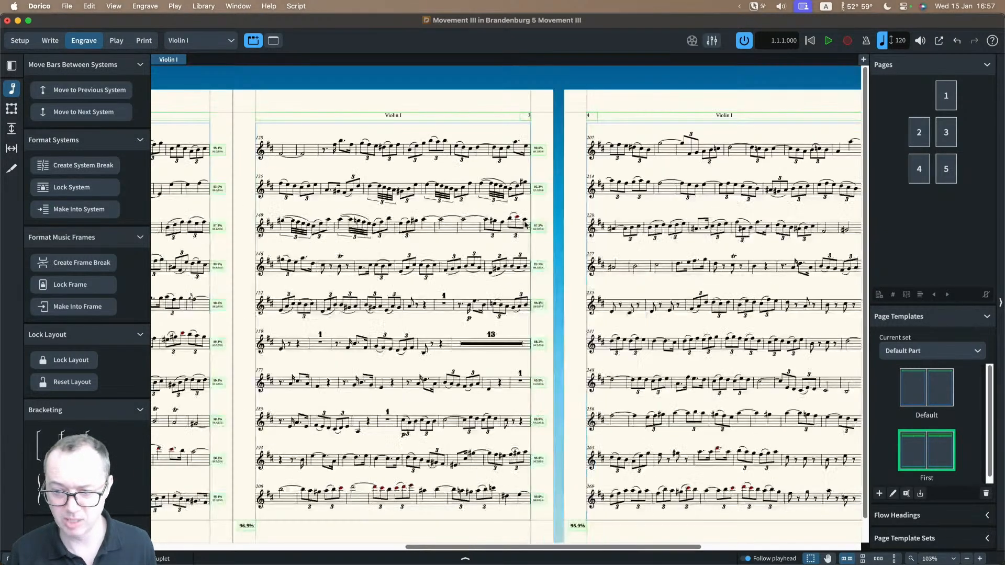
# Step: On page 2 of the Violin I part, move bar 112 from the end of the bar 105 system to the next system
pyautogui.hscroll(-8, 474, 250)
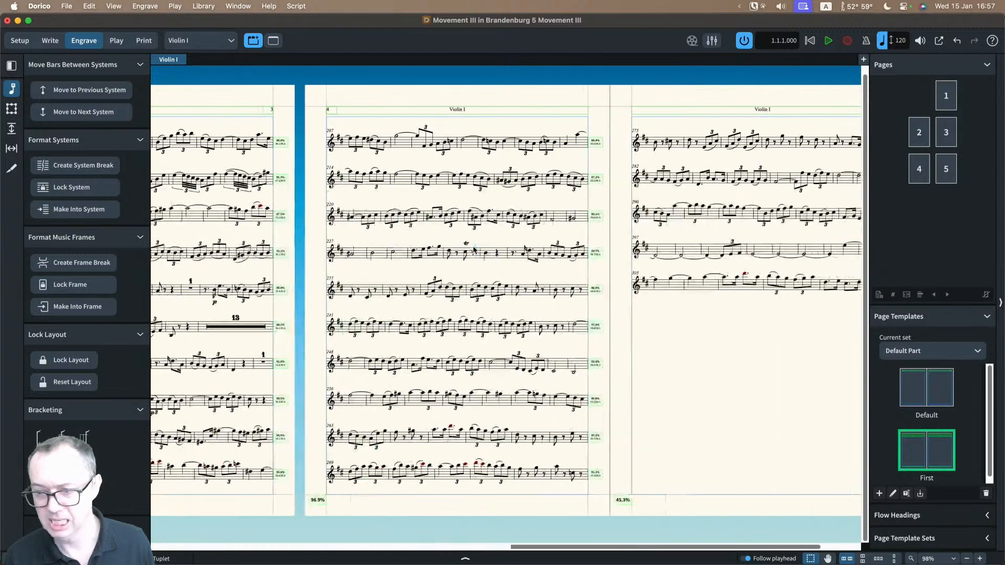
pyautogui.hscroll(-5, 474, 250)
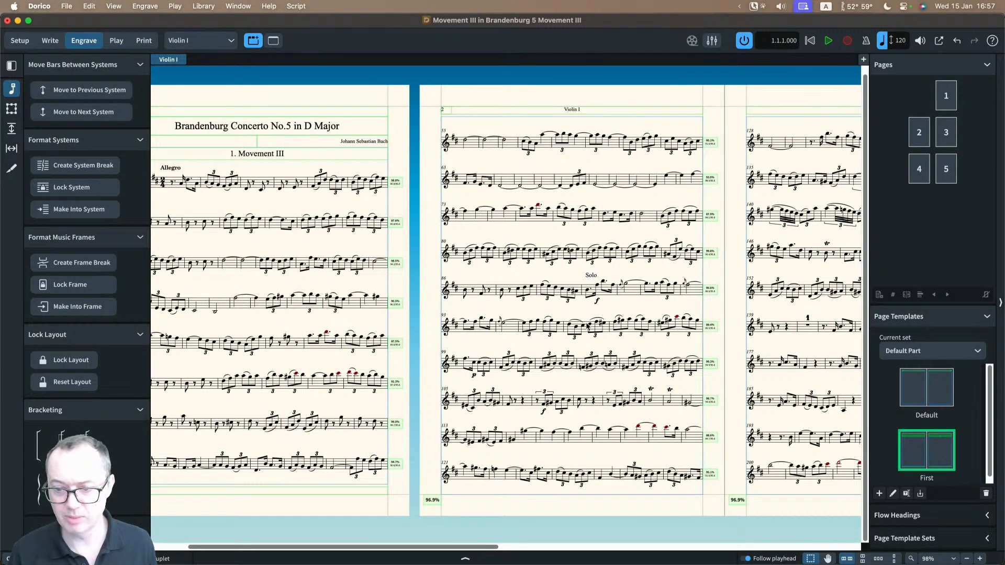
pyautogui.scroll(1, 588, 328)
pyautogui.scroll(4, 588, 328)
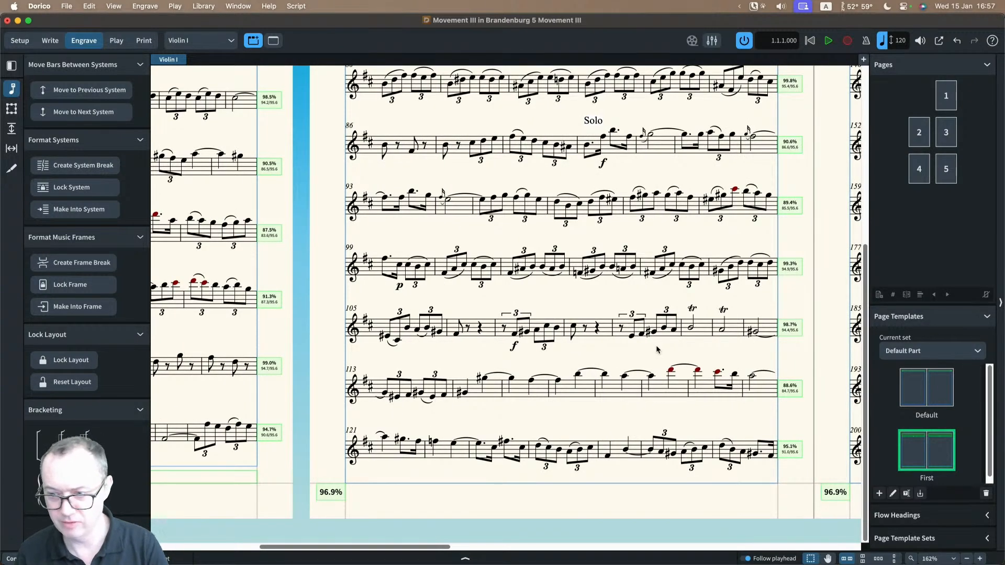
pyautogui.click(755, 332)
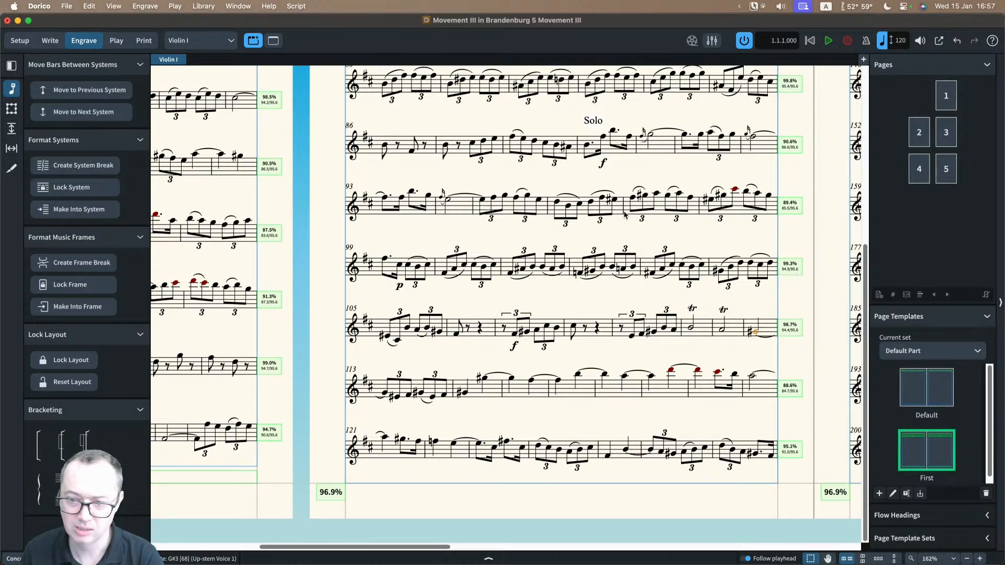
pyautogui.click(72, 112)
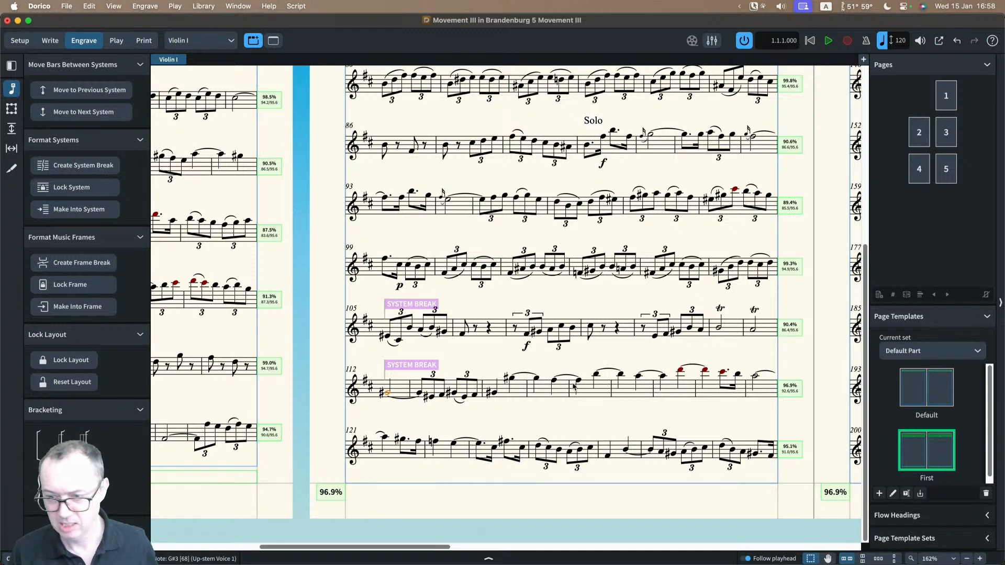
# Step: Move bar 121 from the last system of page 2 up to the previous system and inspect that system's fullness
pyautogui.click(384, 437)
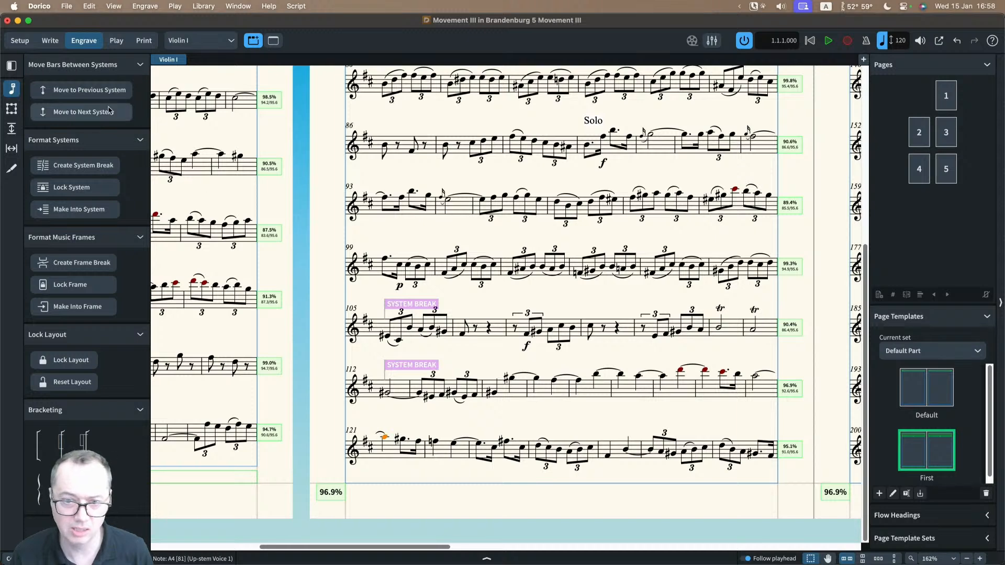
pyautogui.click(89, 90)
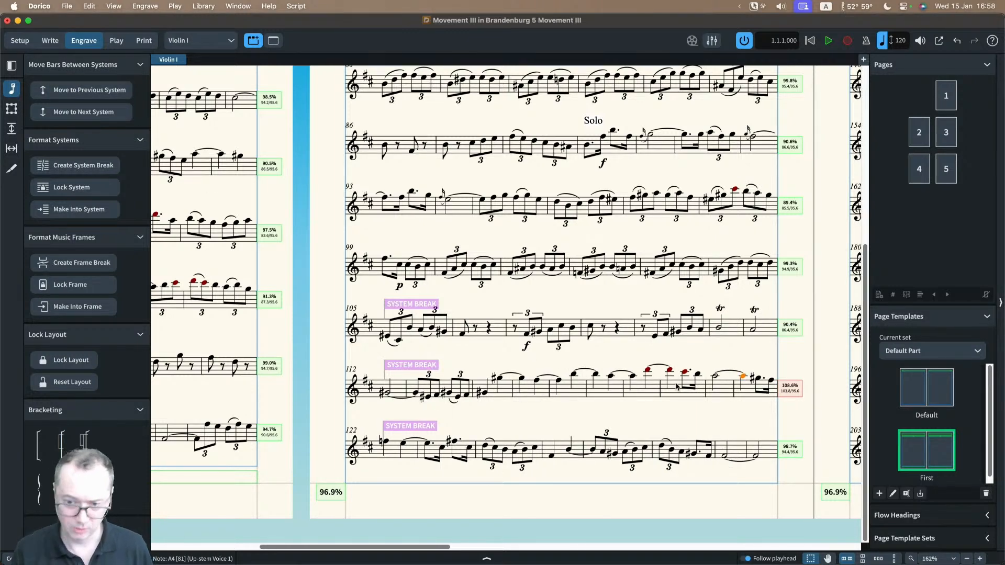
pyautogui.scroll(2, 677, 387)
pyautogui.hscroll(3, 278, 257)
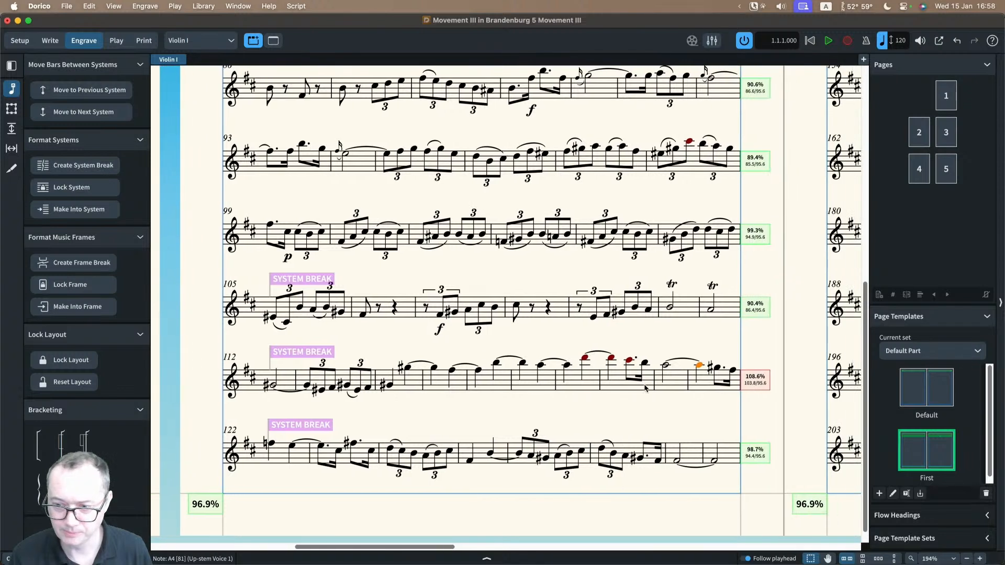
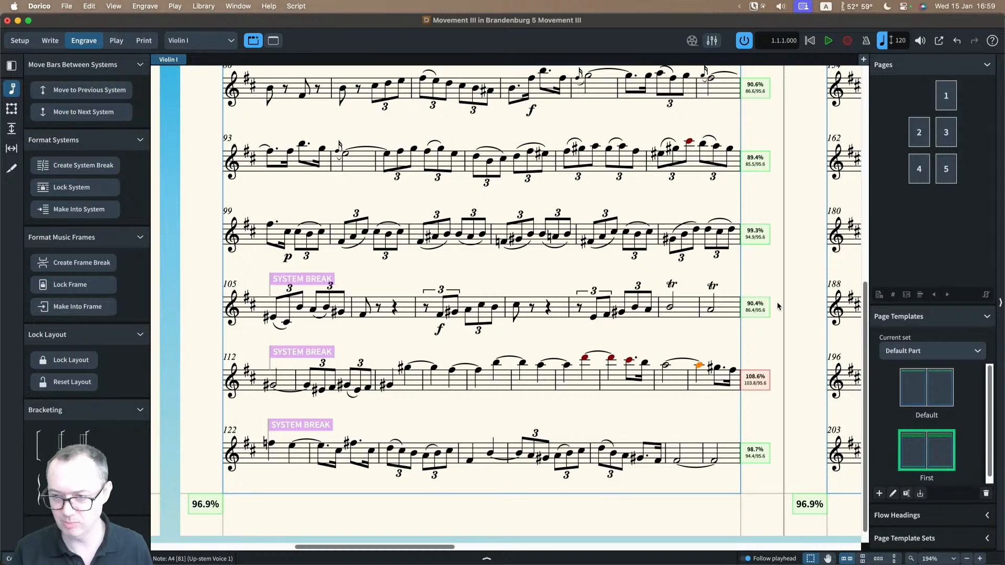
# Step: Inspect the fullness indicator of the overfull system starting at bar 112 on page 2
pyautogui.press('z')
pyautogui.press('z')
pyautogui.press('z')
pyautogui.hscroll(3, 769, 273)
pyautogui.press('x')
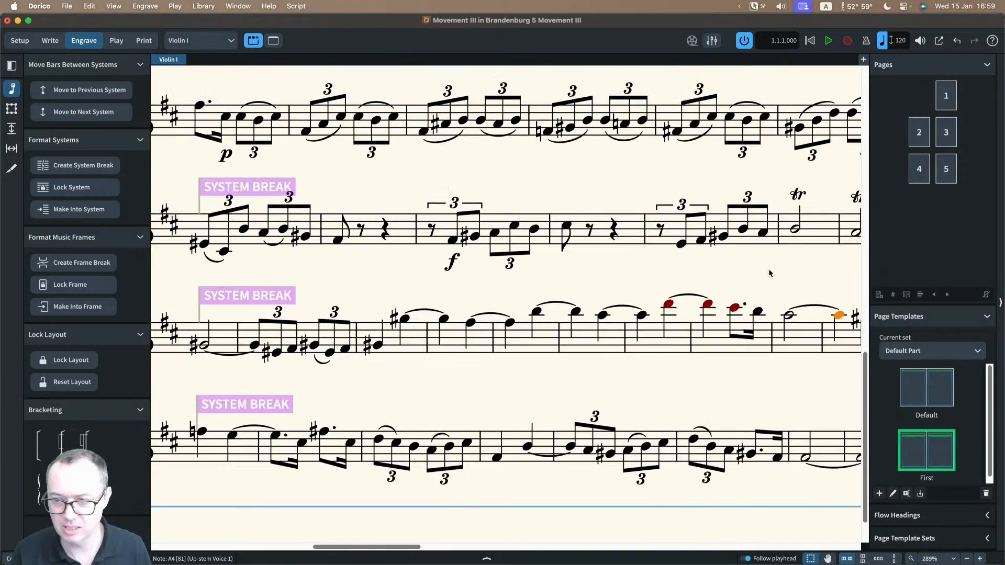
pyautogui.hscroll(5, 769, 270)
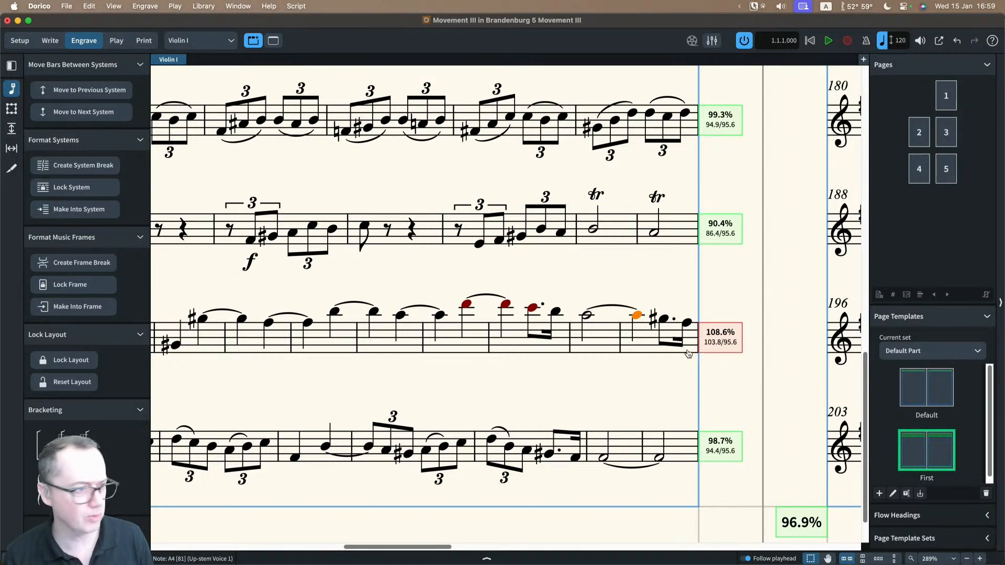
# Step: Switch to Safari and examine the final system examples on the Dorico help page about changing horizontal justification
pyautogui.press('super+Tab')
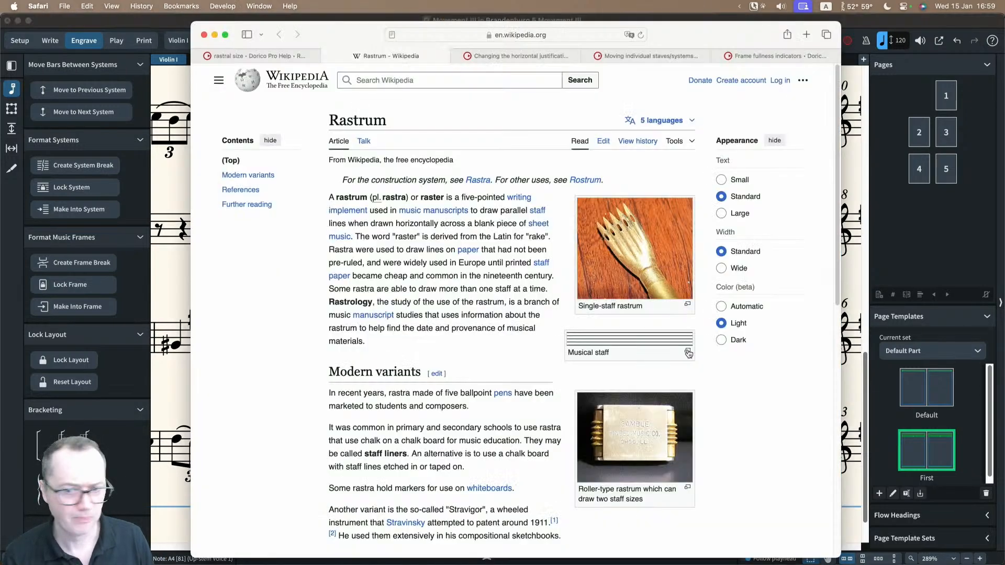
pyautogui.click(515, 56)
pyautogui.scroll(-10, 578, 269)
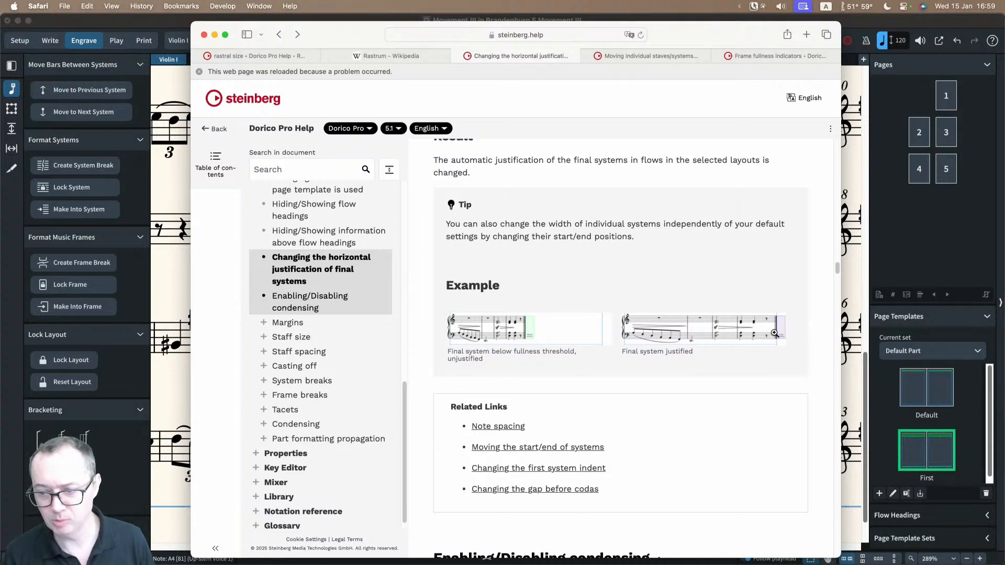
pyautogui.scroll(5, 775, 334)
pyautogui.scroll(2, 775, 338)
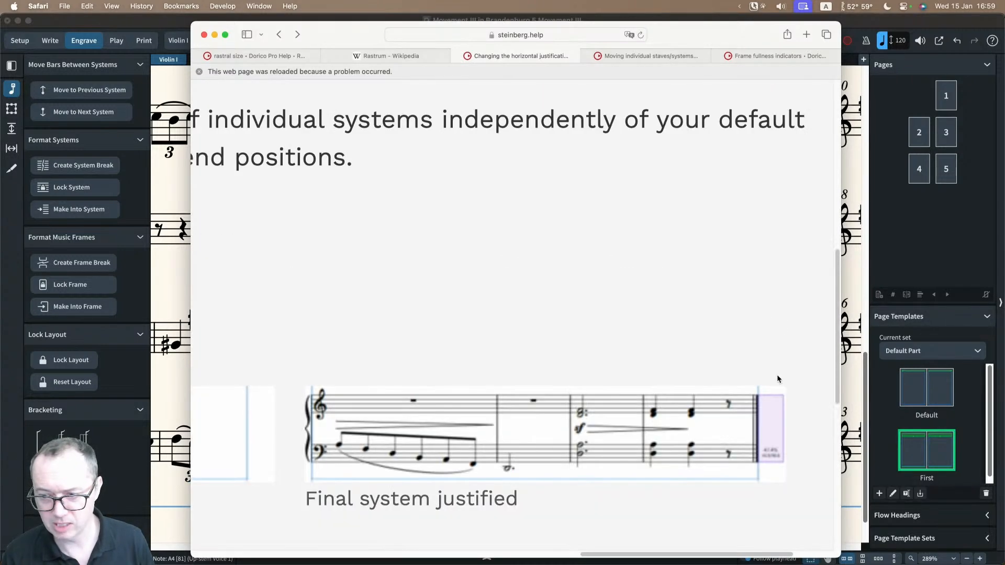
pyautogui.scroll(-7, 777, 379)
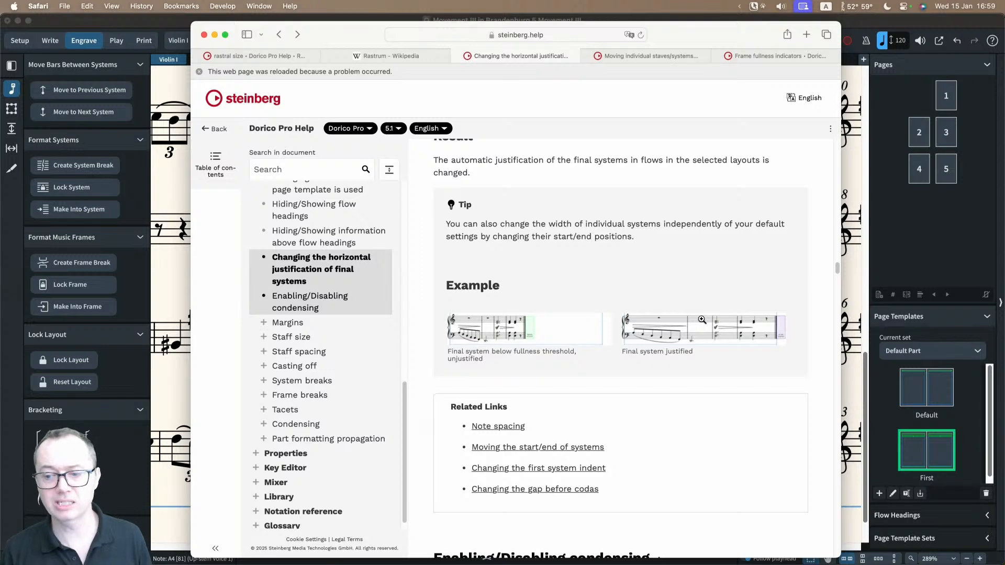
pyautogui.scroll(2, 699, 317)
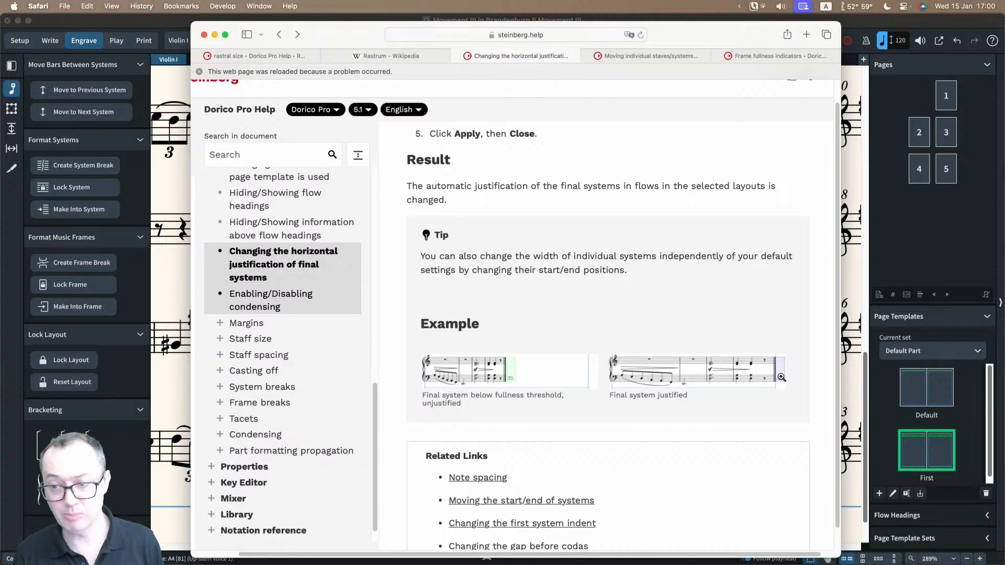
# Step: Return to Dorico and compare the note spacing and fullness of the last systems on page 2
pyautogui.press('super+Tab')
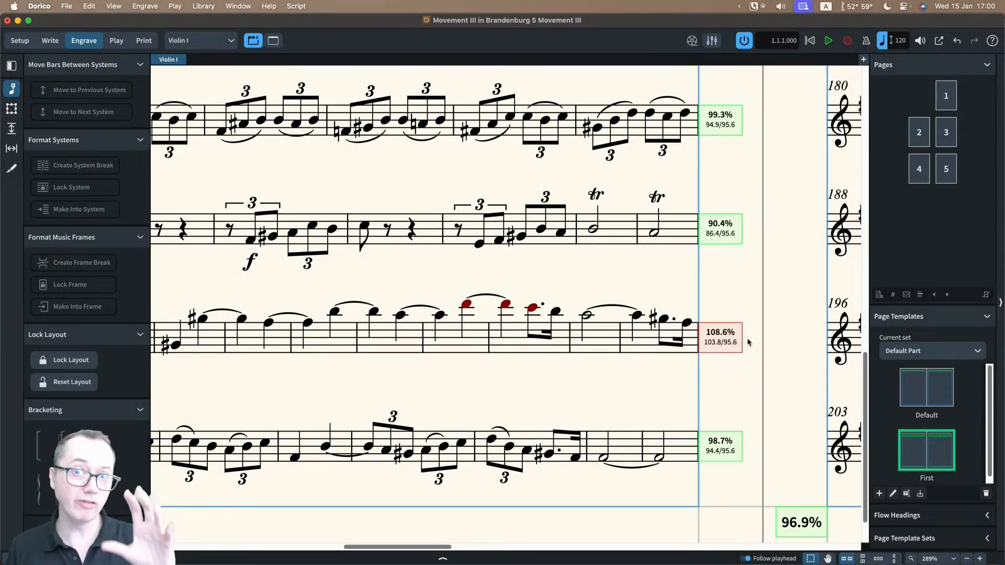
pyautogui.hscroll(-15, 563, 340)
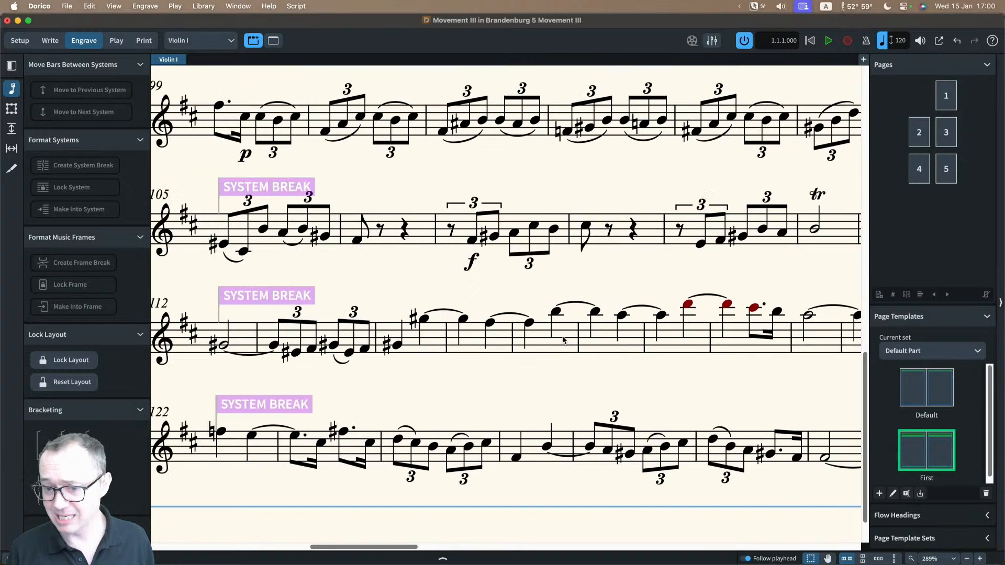
pyautogui.hscroll(3, 449, 340)
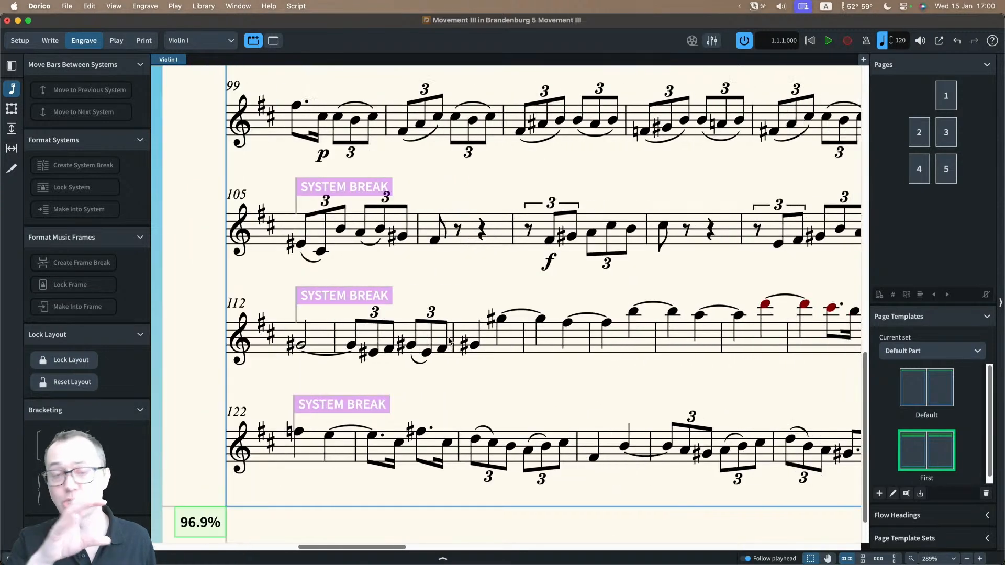
pyautogui.hscroll(8, 449, 340)
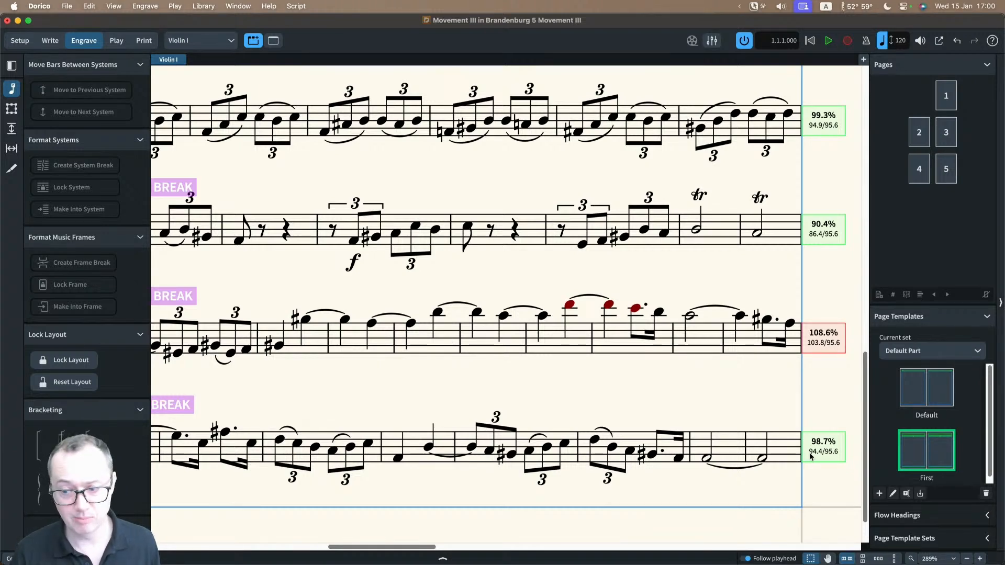
pyautogui.scroll(-2, 551, 381)
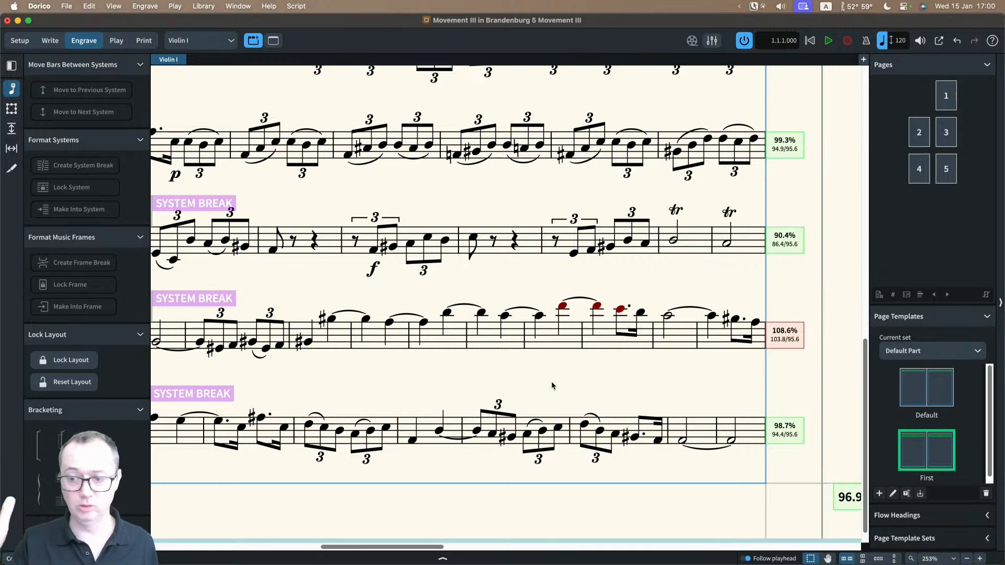
pyautogui.hscroll(-2, 552, 386)
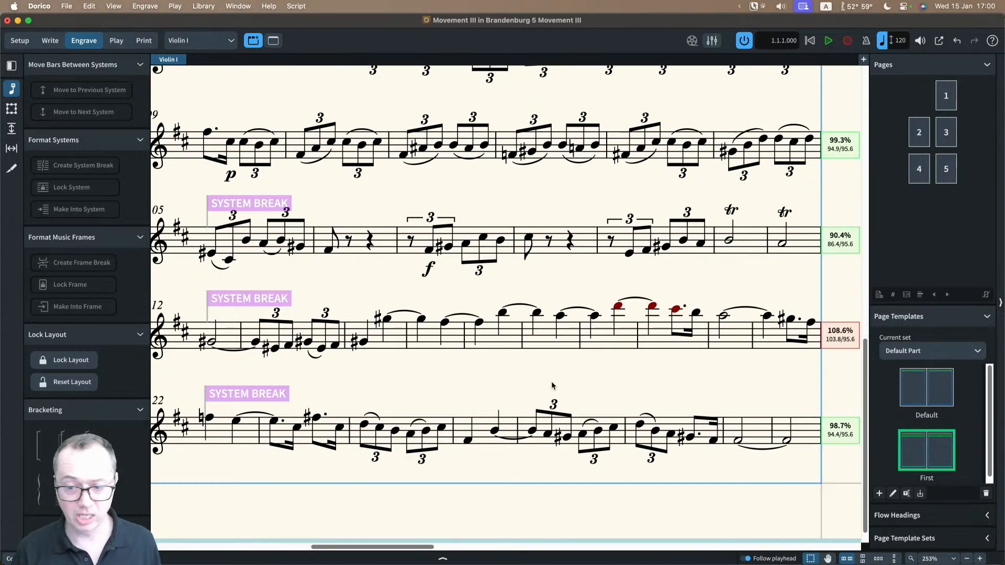
pyautogui.scroll(-1, 553, 387)
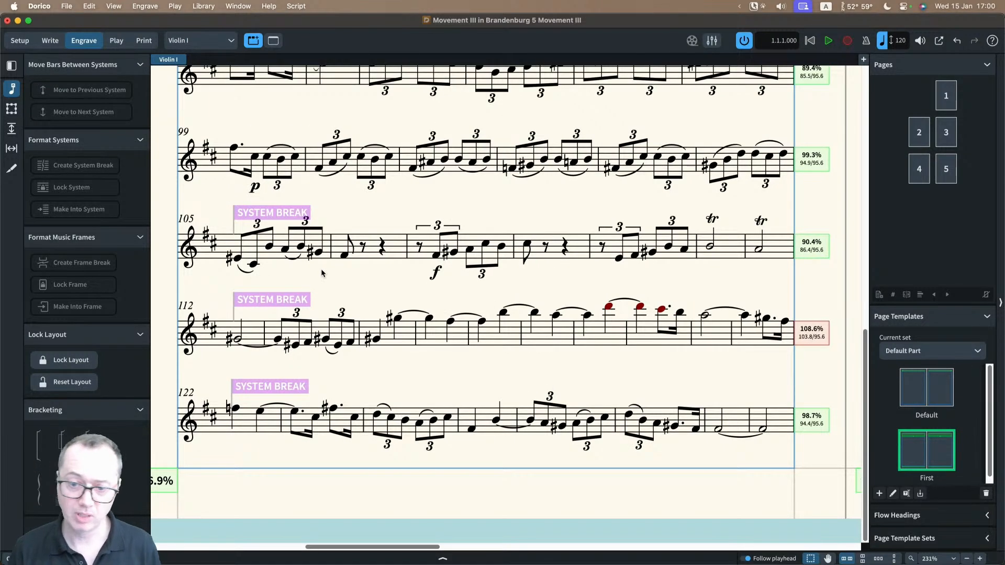
# Step: Show the properties of the system break at bar 105 and examine its Wait for next system break setting
pyautogui.click(283, 216)
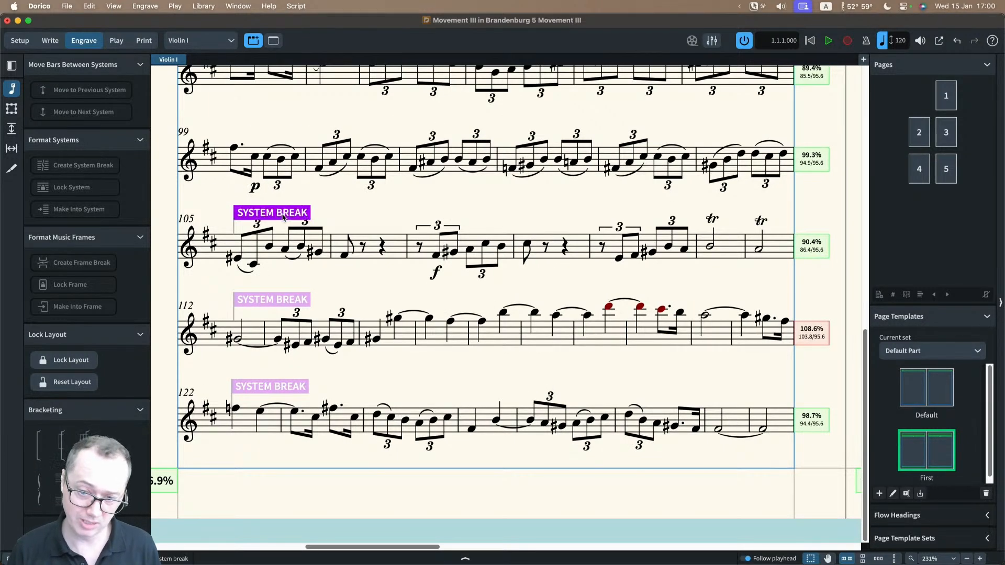
pyautogui.click(429, 558)
pyautogui.scroll(-1, 426, 336)
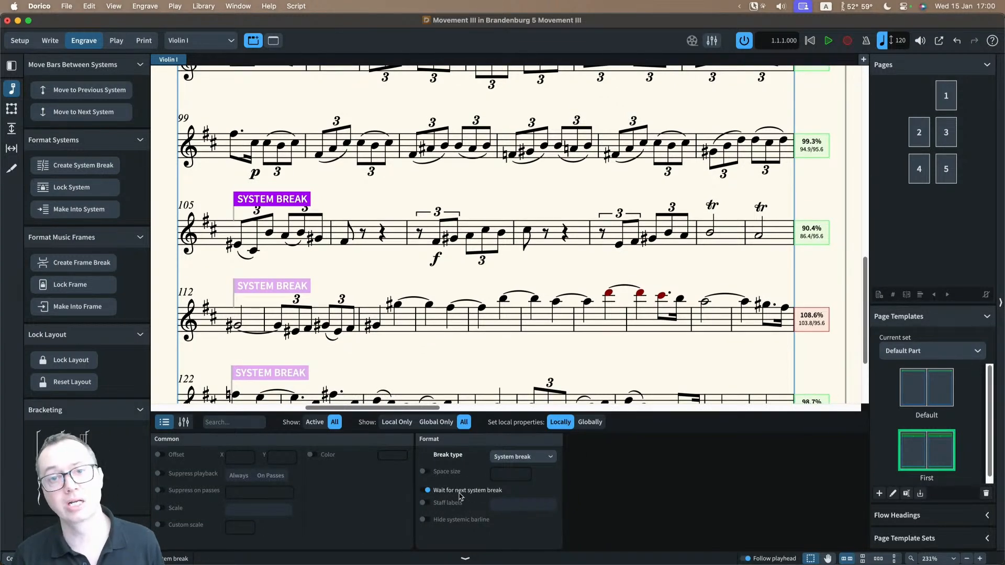
pyautogui.scroll(-2, 411, 318)
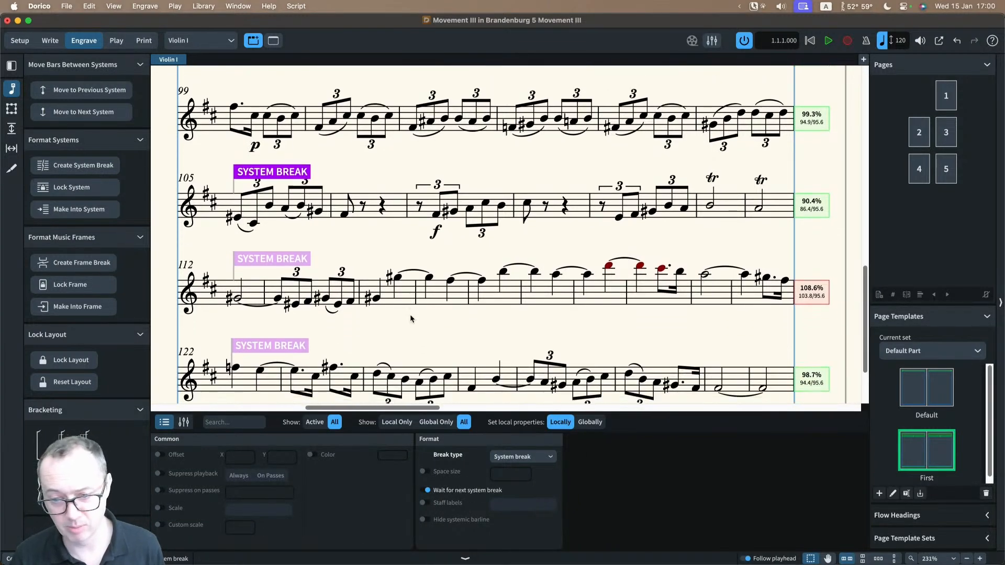
# Step: Delete the system breaks at bars 122, 112 and 105 on page 2
pyautogui.click(302, 346)
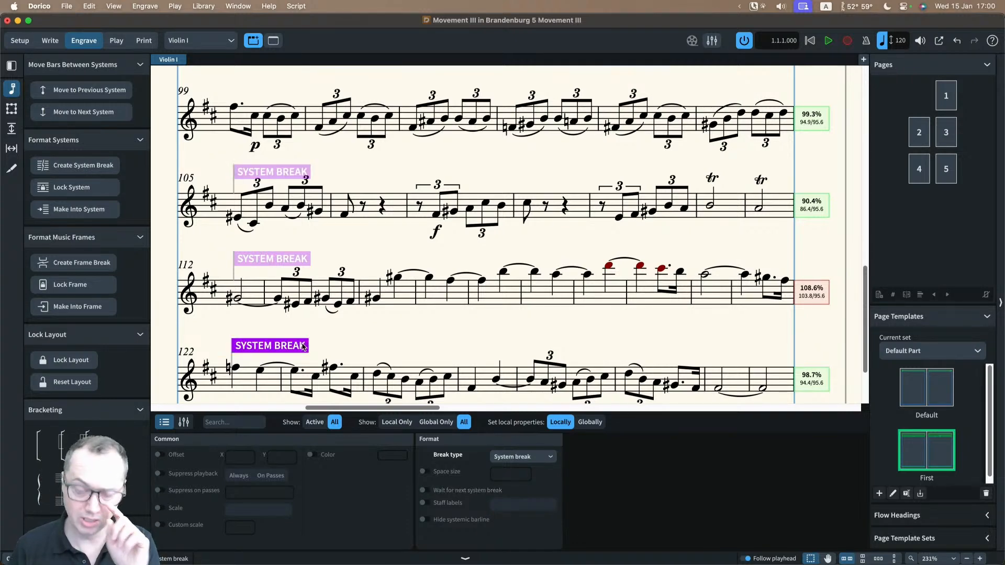
pyautogui.press('Delete')
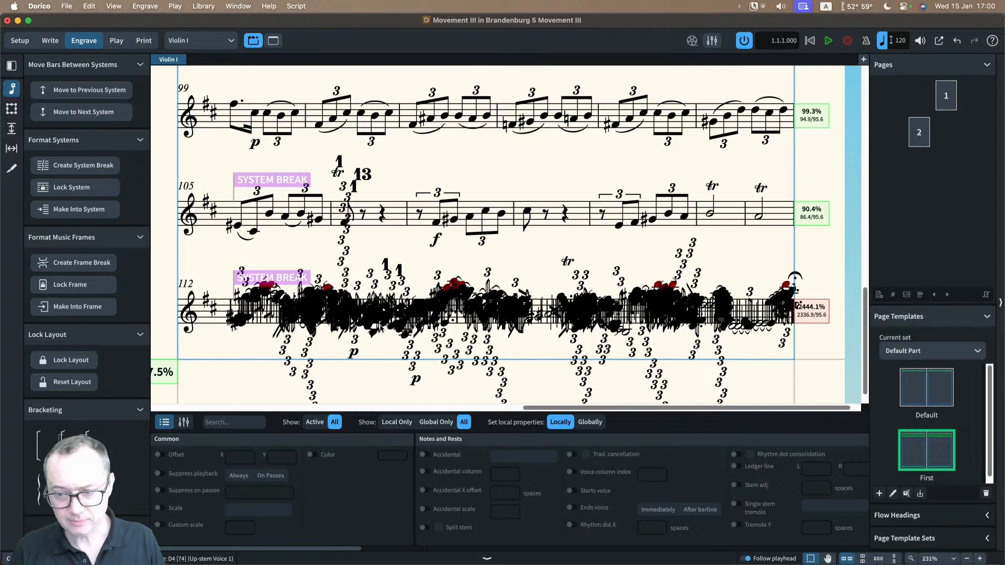
pyautogui.click(289, 277)
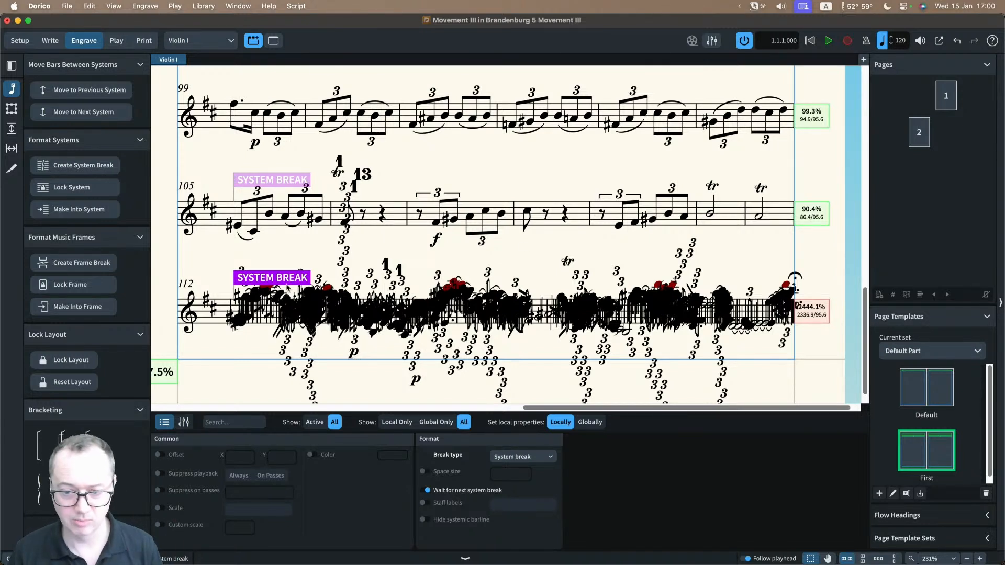
pyautogui.click(287, 263)
pyautogui.click(287, 278)
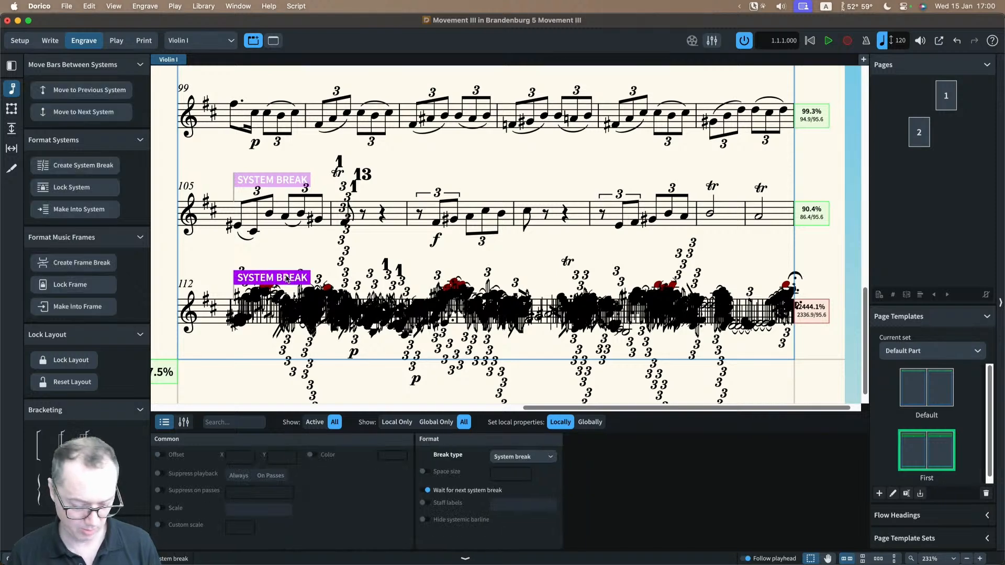
pyautogui.press('Delete')
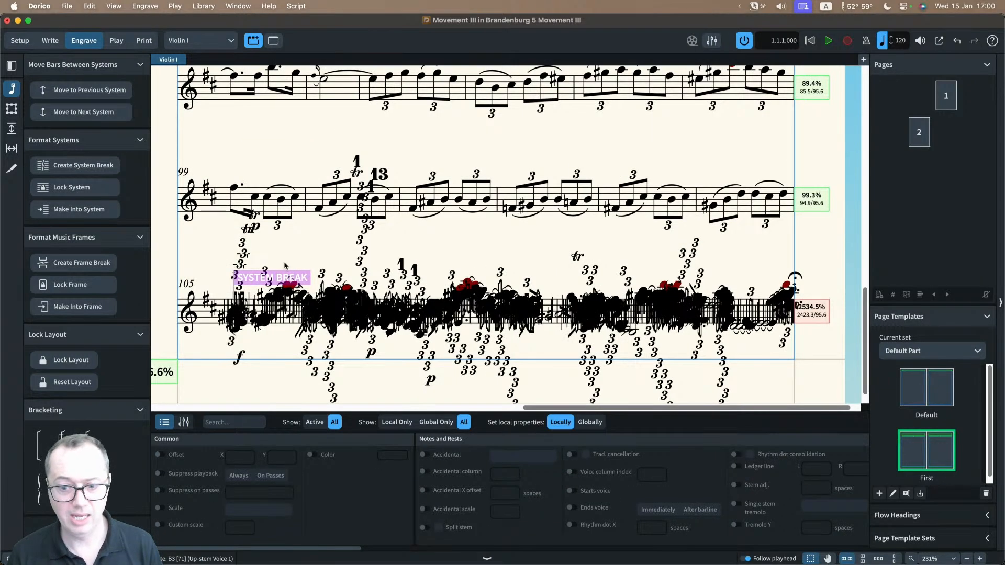
pyautogui.click(304, 279)
pyautogui.press('Delete')
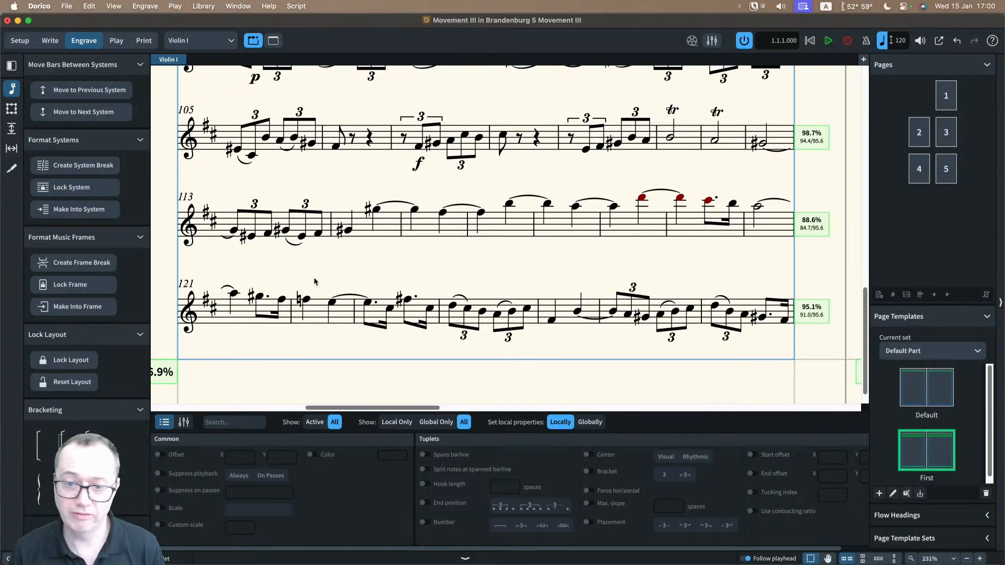
# Step: Look through the available selection filters without applying one
pyautogui.click(92, 7)
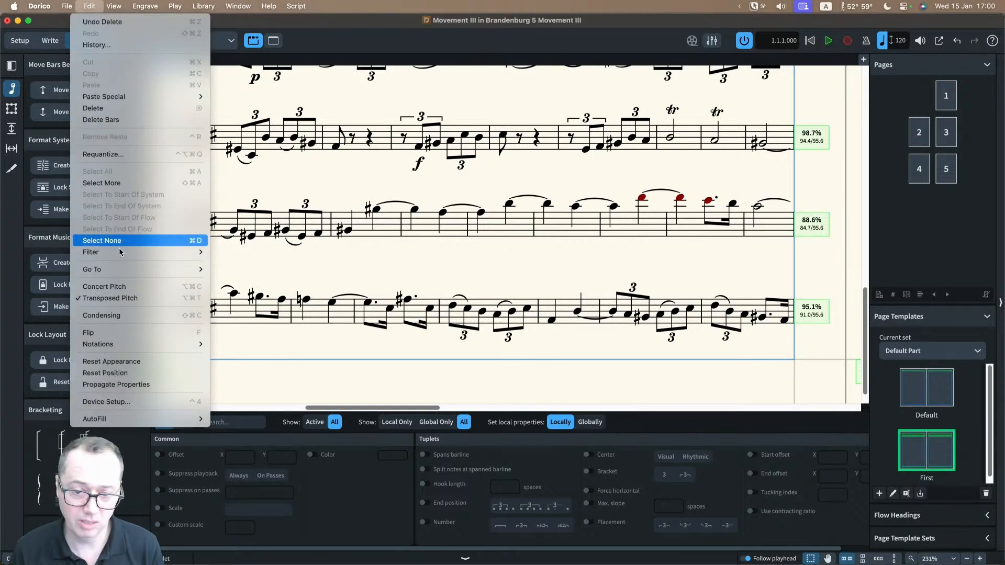
pyautogui.moveTo(131, 252)
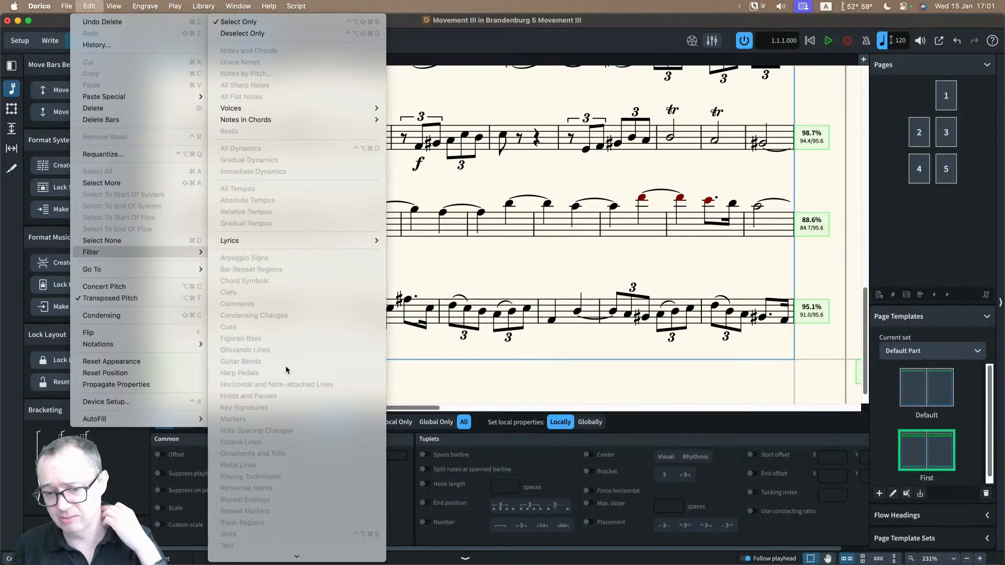
pyautogui.click(512, 353)
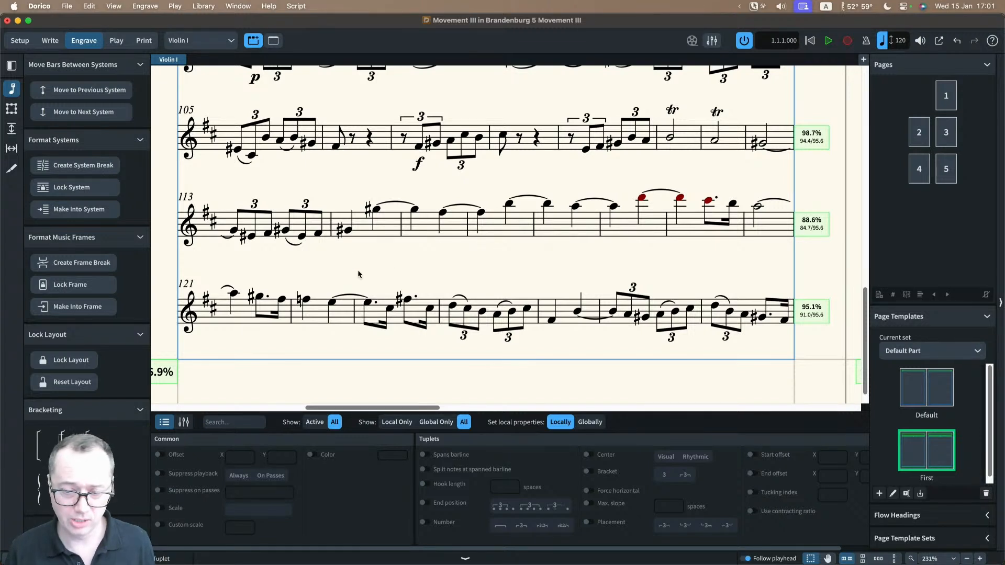
# Step: Create a system break at the start of bar 105 and hide all signposts
pyautogui.scroll(2, 297, 188)
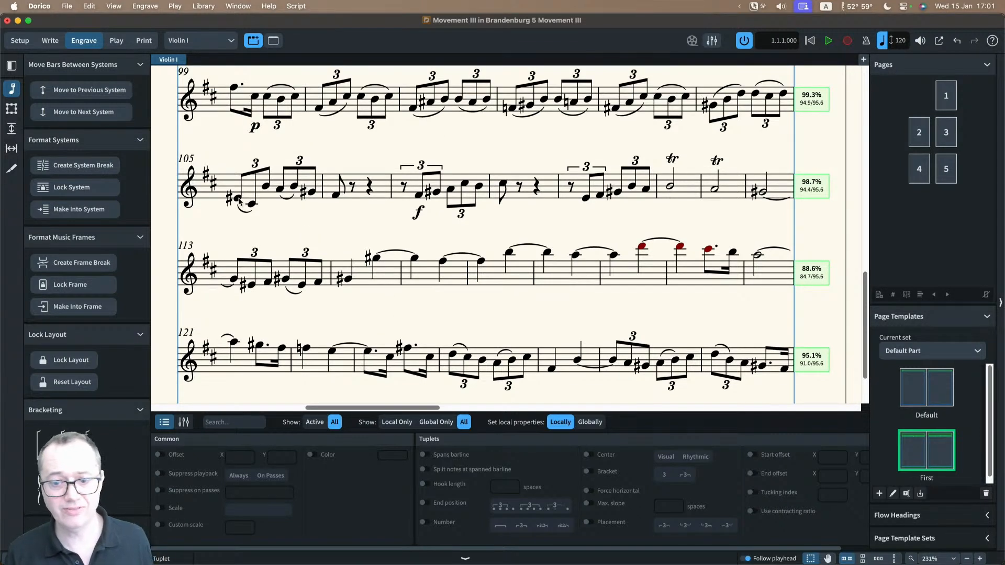
pyautogui.click(238, 198)
pyautogui.hotkey('shift', 's')
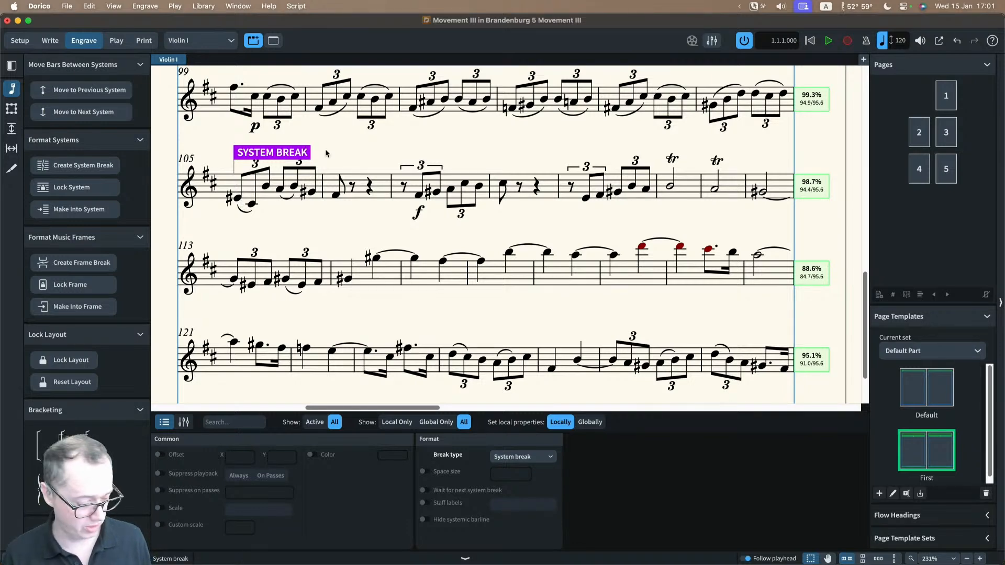
pyautogui.hotkey('alt', 'shift', 's')
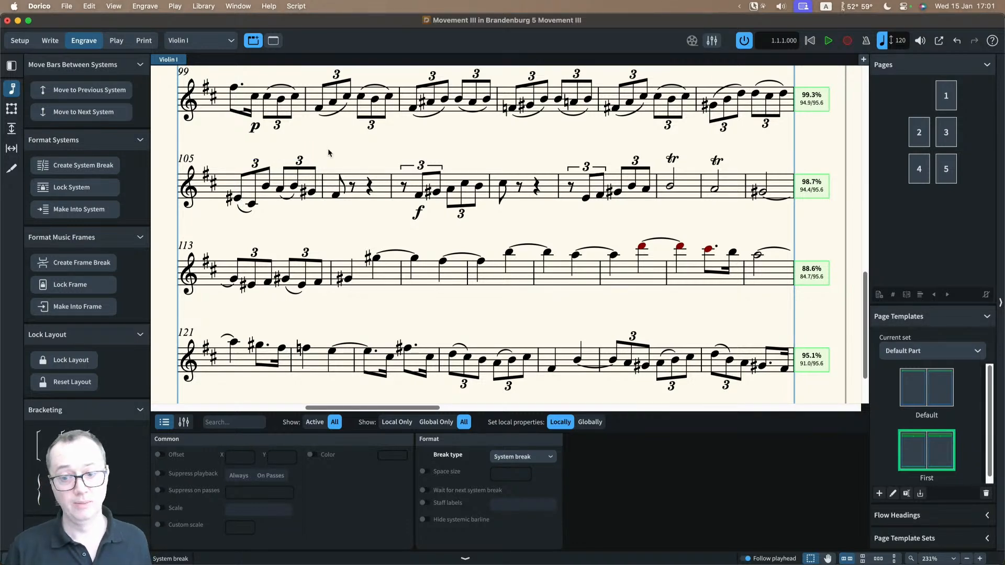
# Step: Review the signpost visibility options and show the signposts again
pyautogui.press('x')
pyautogui.hscroll(-3, 331, 157)
pyautogui.scroll(-4, 331, 156)
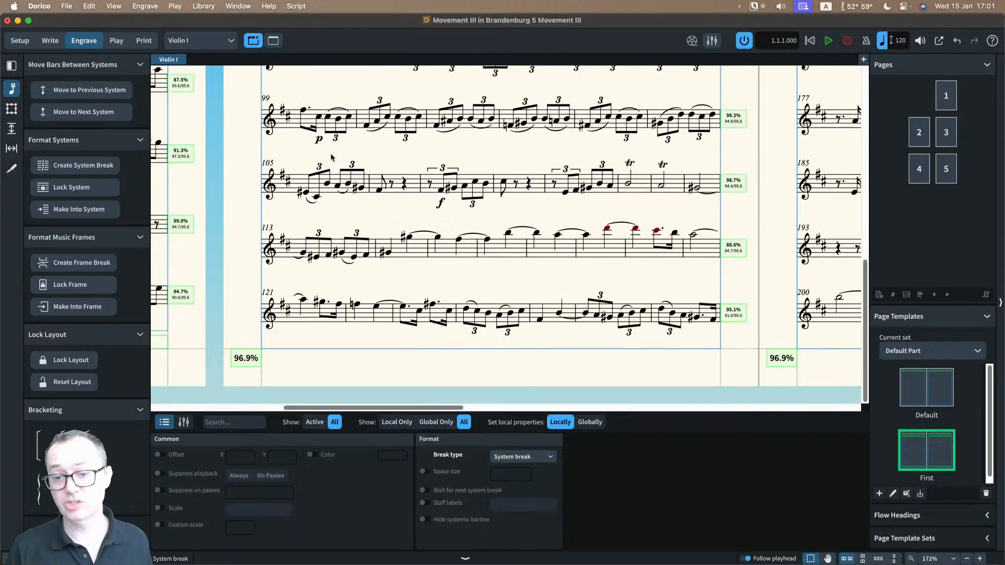
pyautogui.click(114, 6)
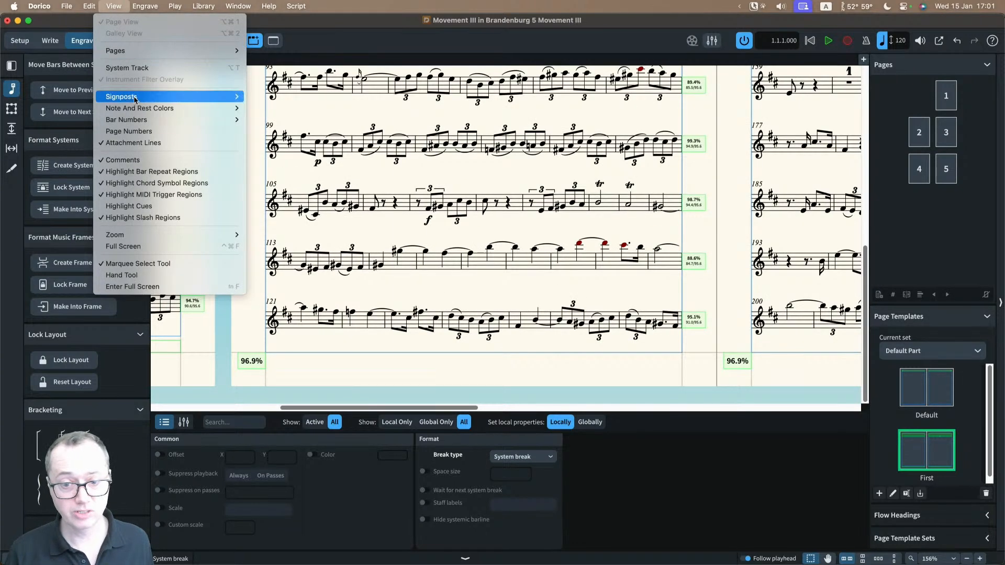
pyautogui.moveTo(157, 97)
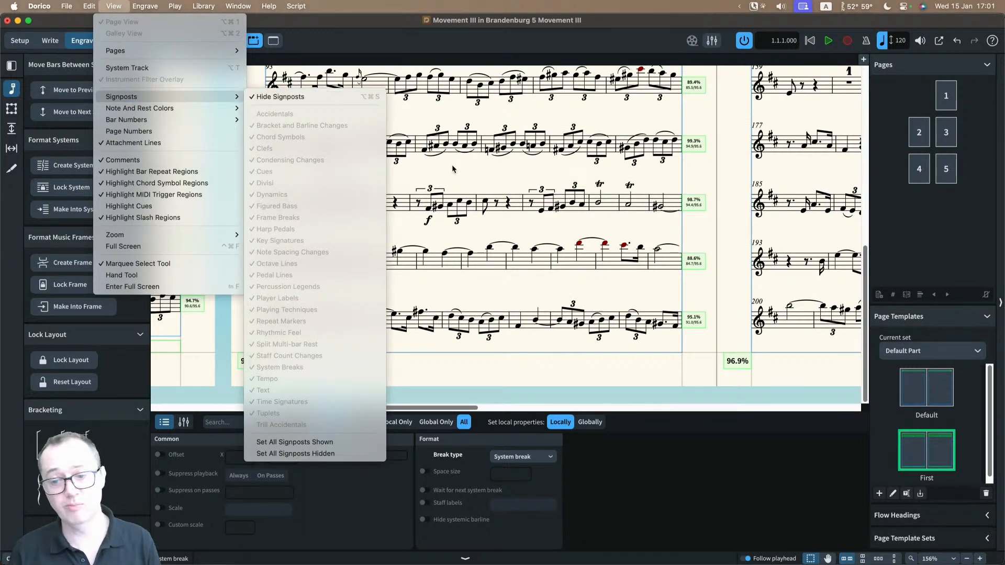
pyautogui.click(452, 168)
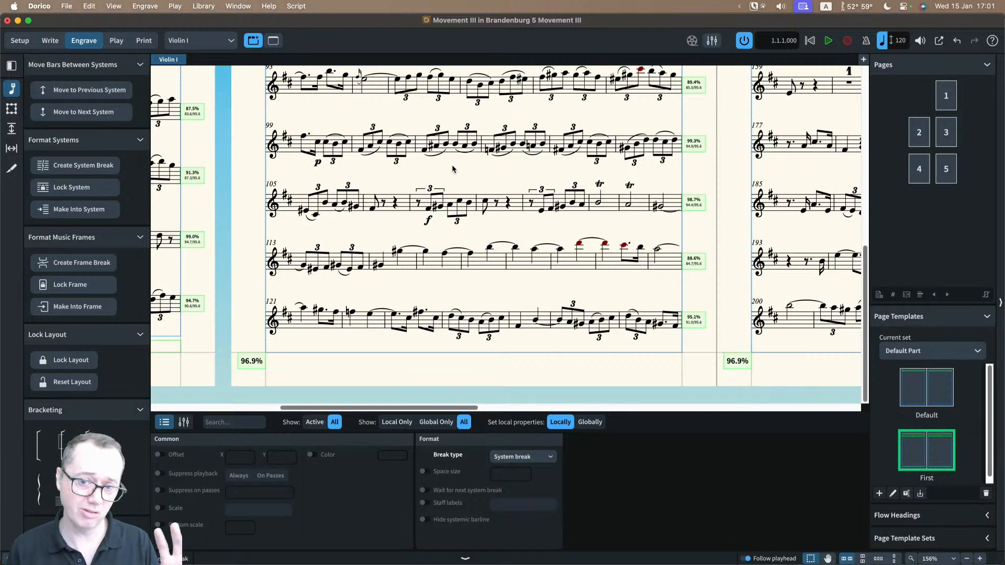
pyautogui.hotkey('alt', 'shift', 'h')
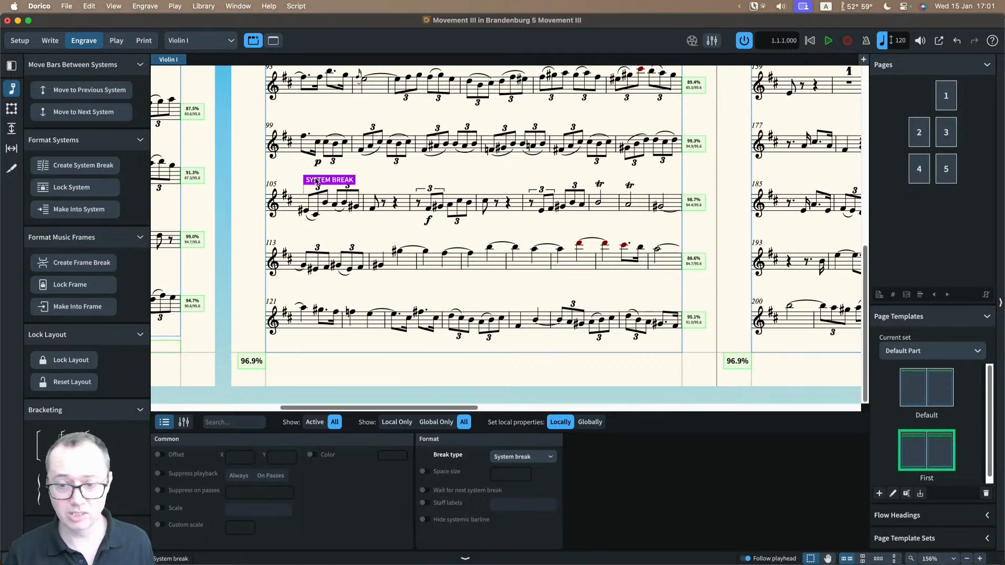
# Step: Delete the system break at bar 105 and hide the properties of the selected item
pyautogui.click(369, 169)
pyautogui.click(335, 181)
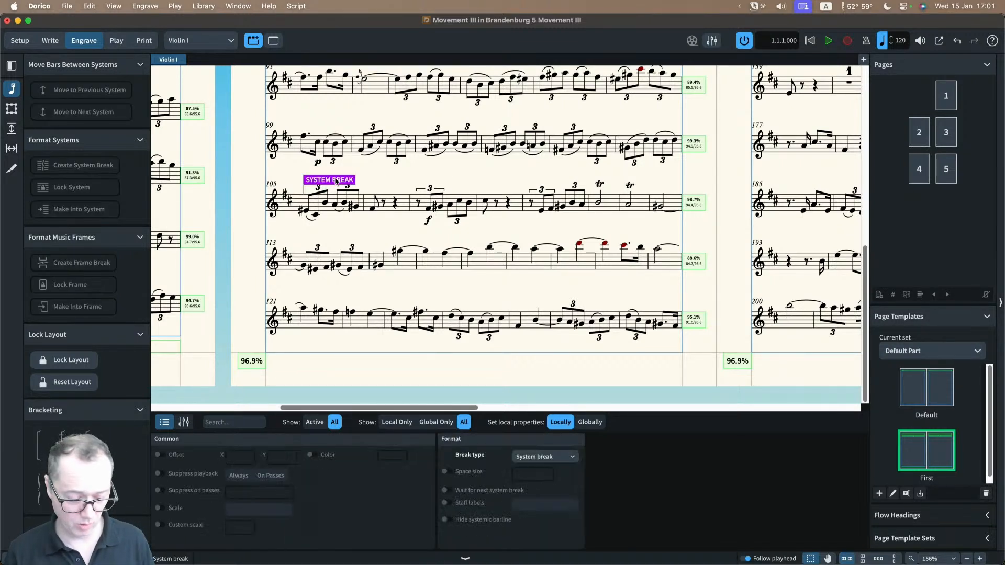
pyautogui.press('Delete')
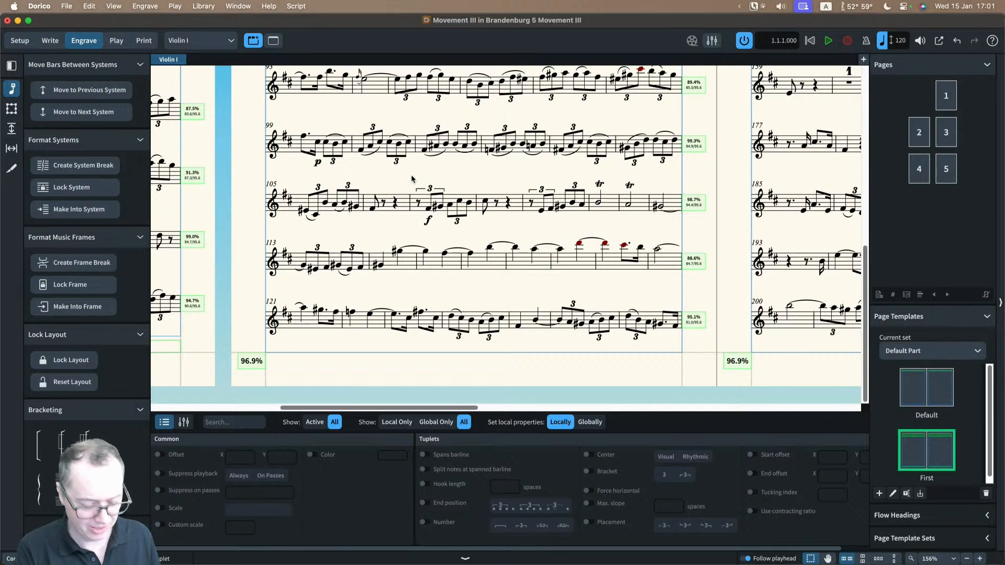
pyautogui.press('super+8')
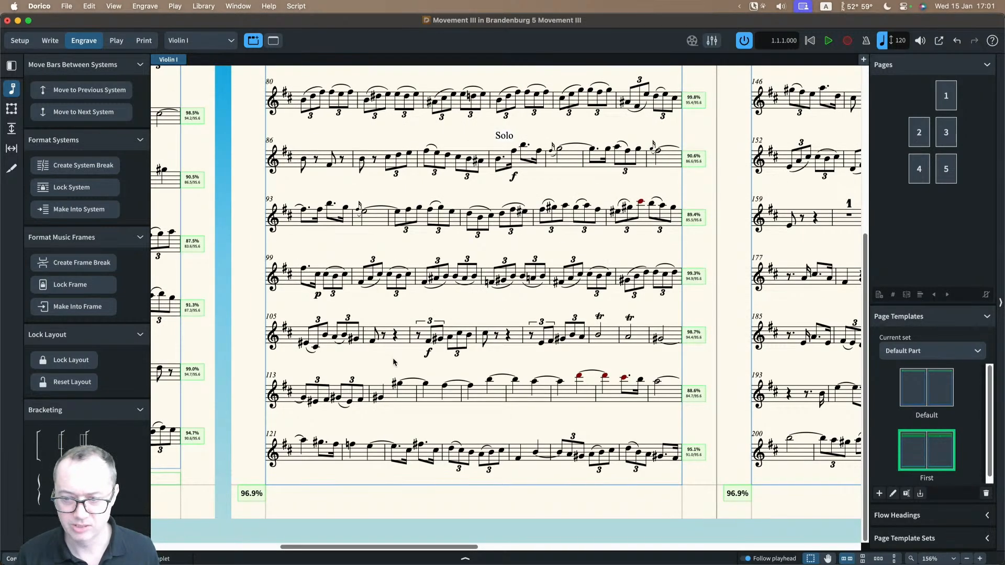
# Step: Try making the passage from the rest starting bar 109 to the G sharp in bar 114 into one system, and undo it
pyautogui.hscroll(2, 523, 254)
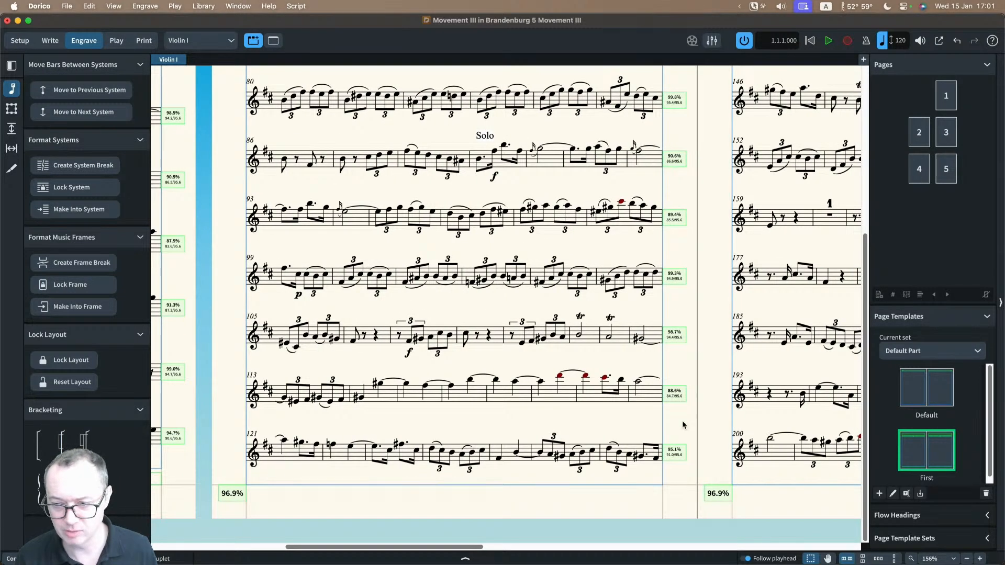
pyautogui.hscroll(8, 645, 327)
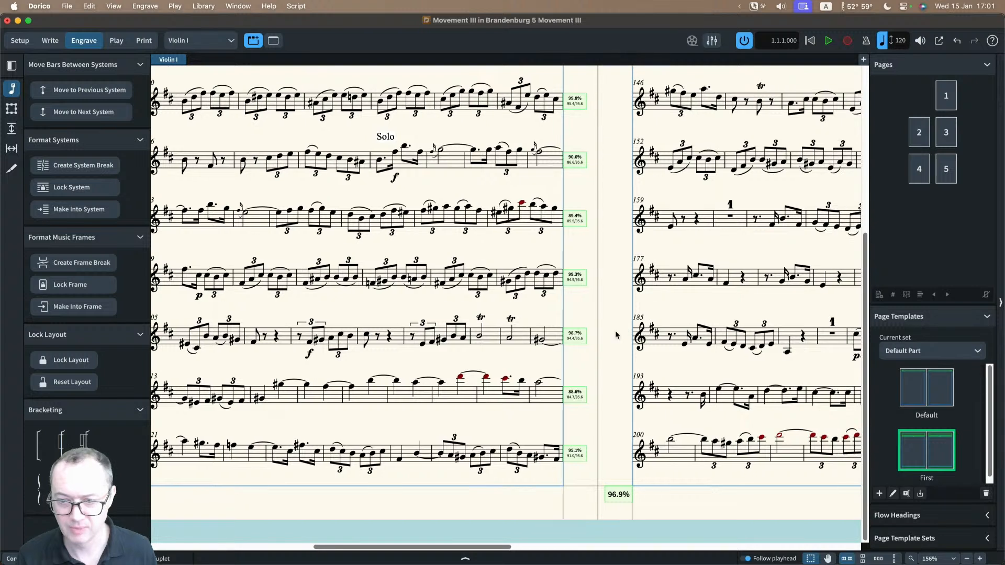
pyautogui.hscroll(-5, 617, 337)
pyautogui.click(484, 338)
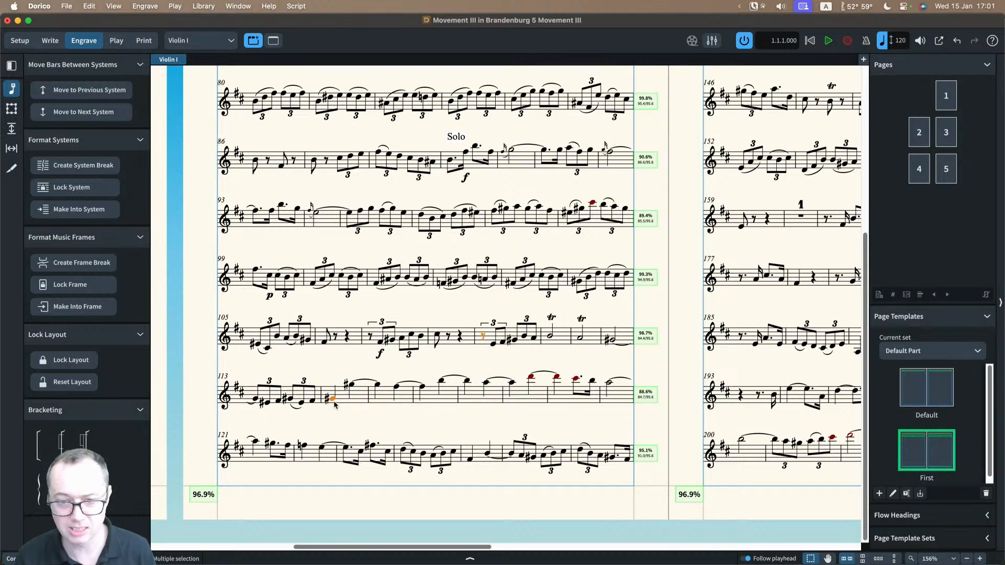
pyautogui.click(83, 209)
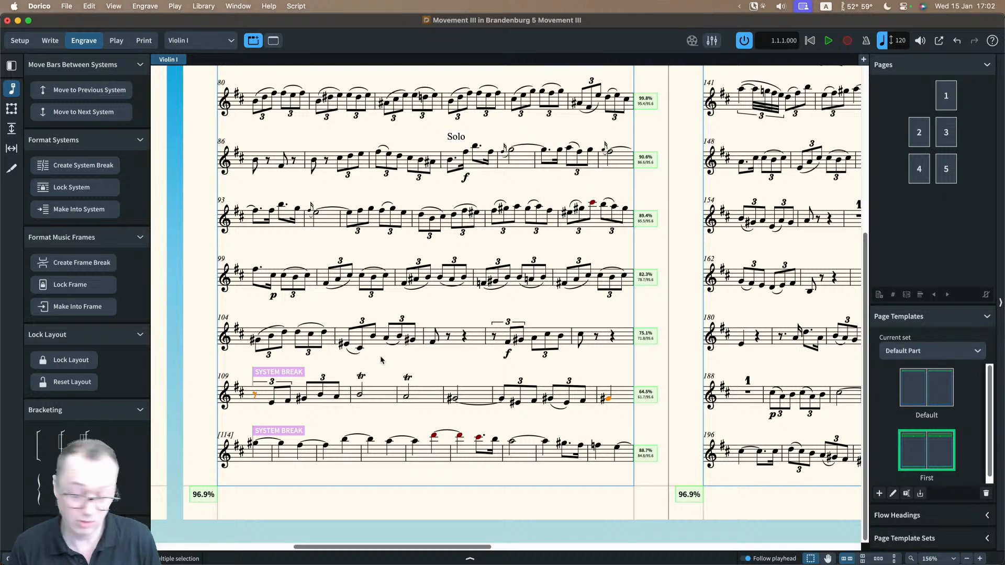
pyautogui.press('super+z')
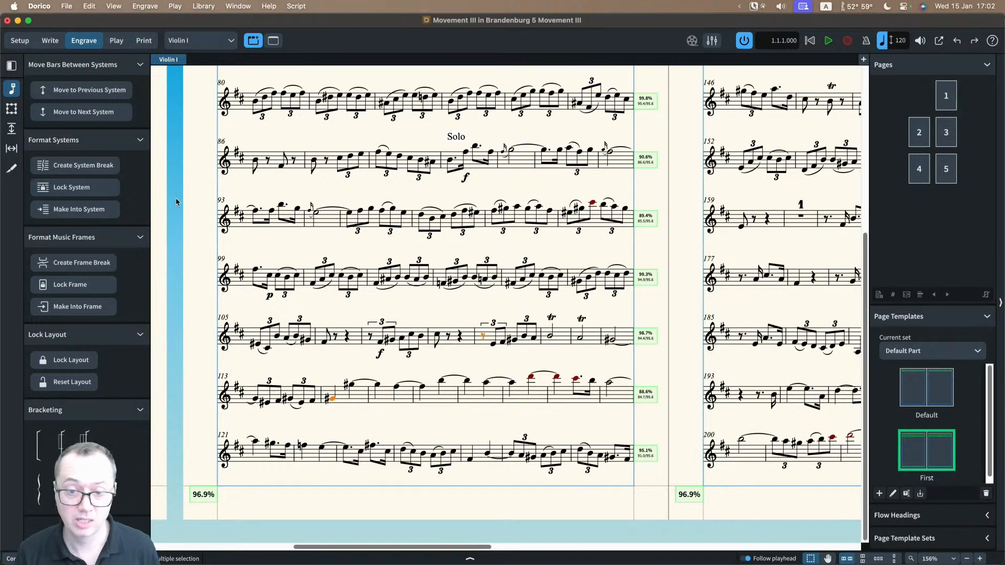
# Step: Try a frame break at the one-bar rest in bar 188 on page 3, and undo it
pyautogui.scroll(-5, 422, 270)
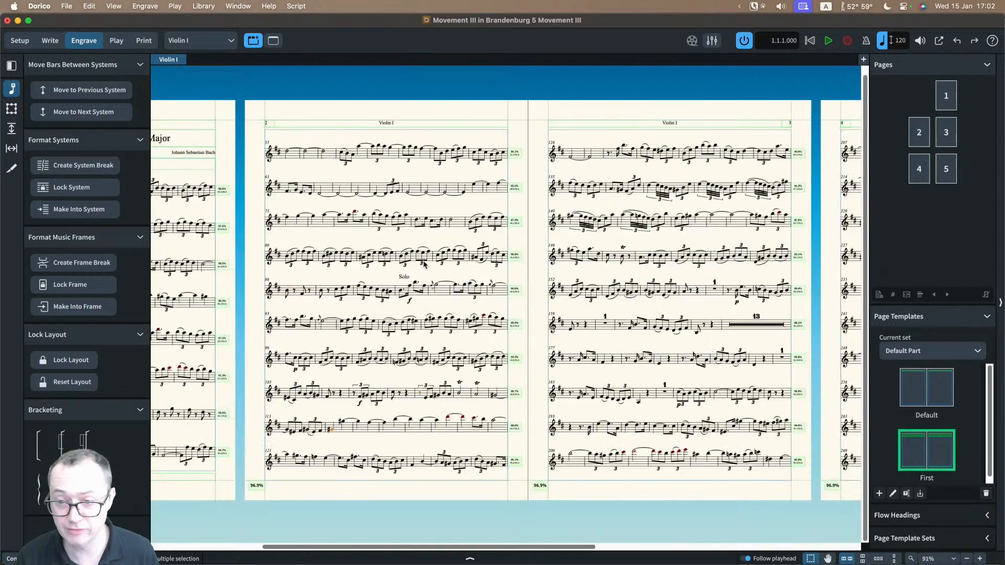
pyautogui.hscroll(5, 425, 263)
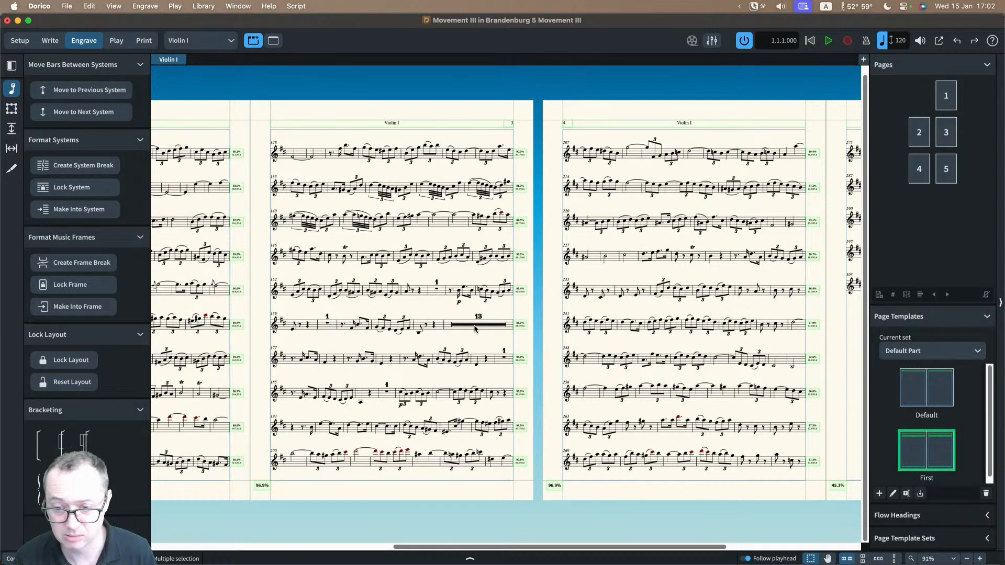
pyautogui.click(505, 359)
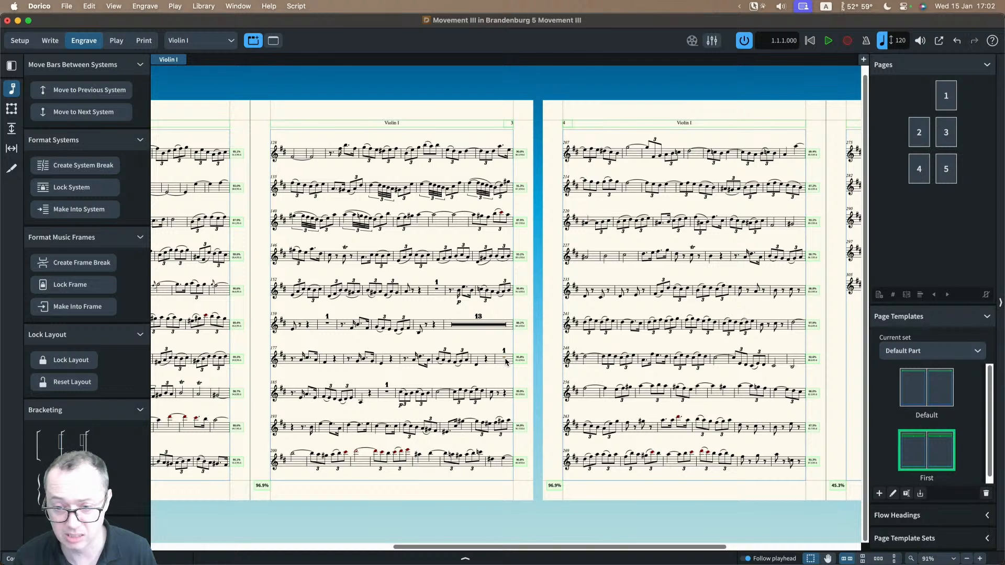
pyautogui.scroll(3, 506, 361)
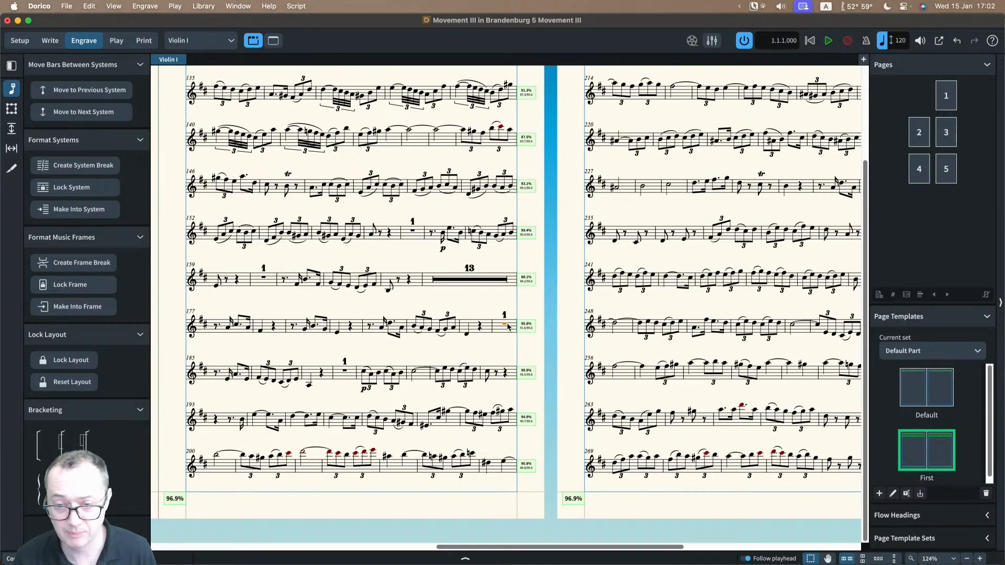
pyautogui.hscroll(-1, 507, 326)
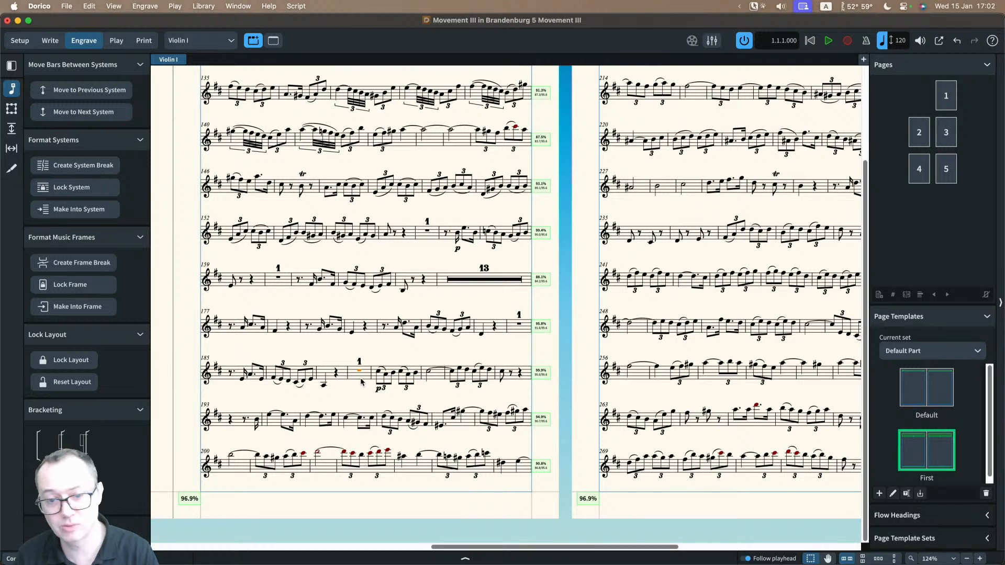
pyautogui.click(101, 266)
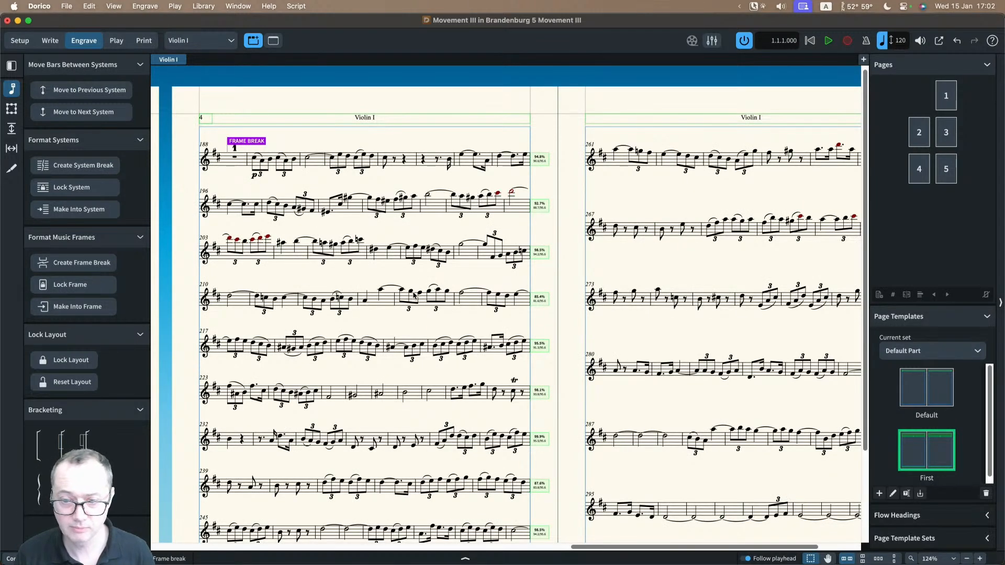
pyautogui.hscroll(-3, 300, 214)
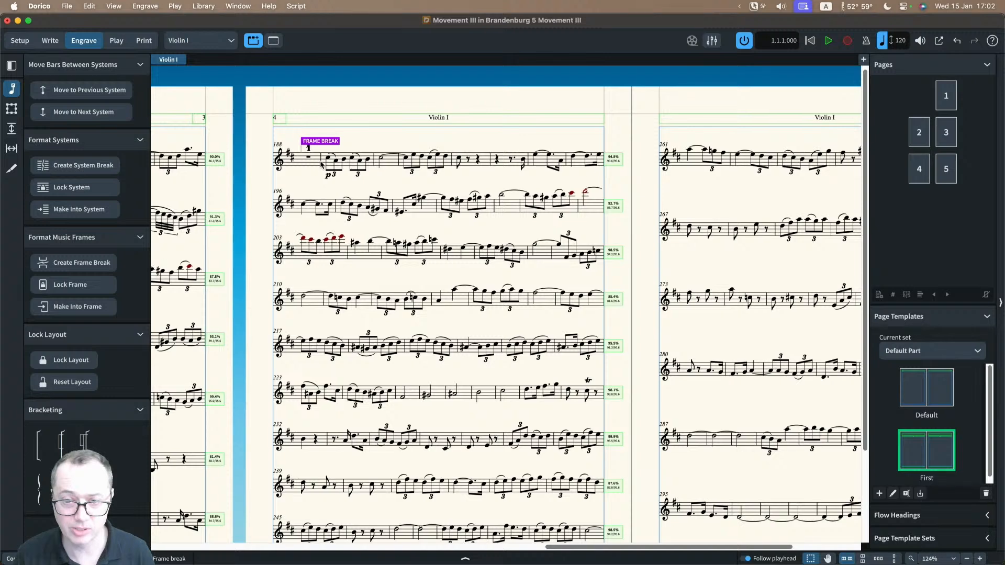
pyautogui.hscroll(-6, 320, 164)
pyautogui.scroll(-5, 327, 331)
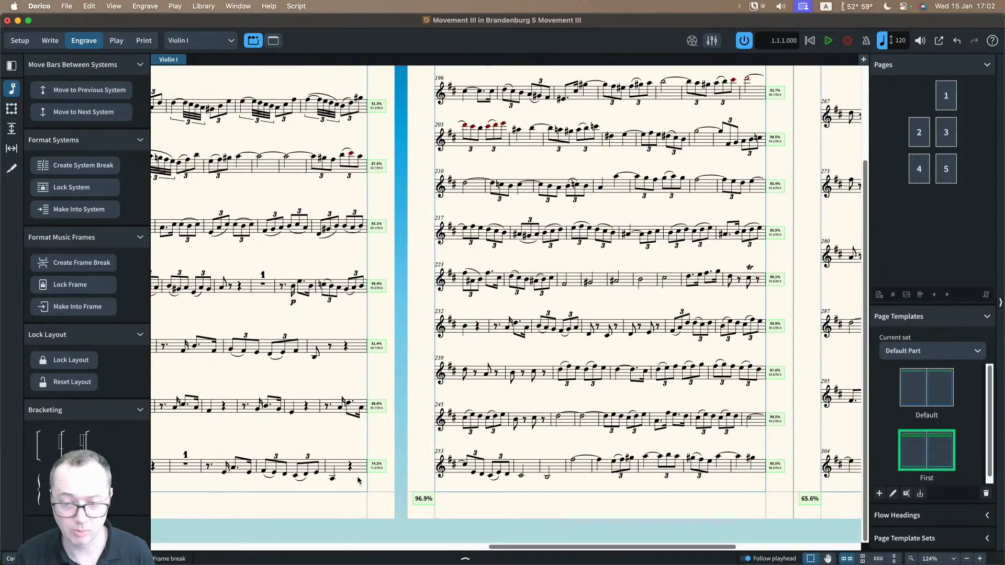
pyautogui.press('super+z')
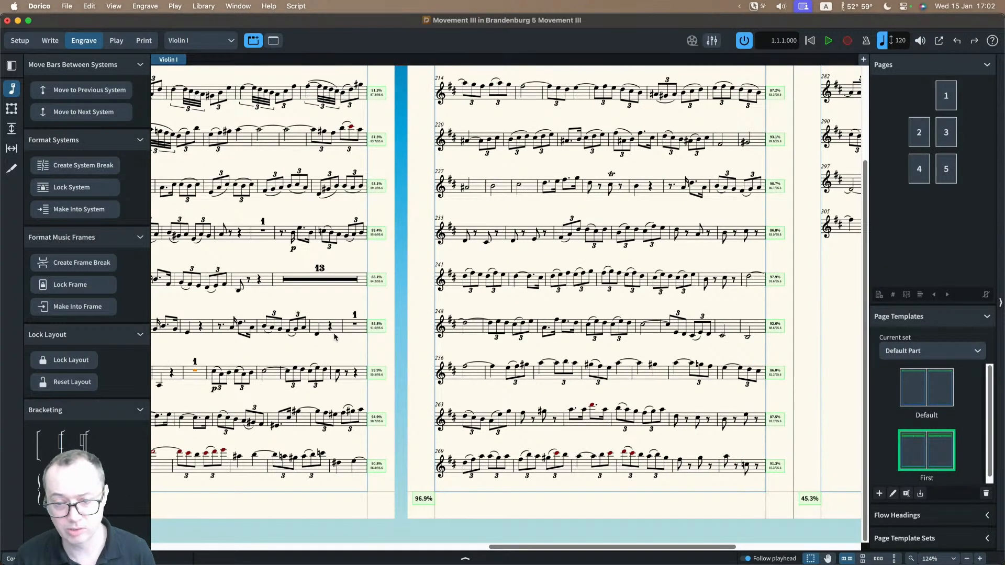
# Step: Create a frame break at the start of bar 189, right after the one-bar rest
pyautogui.hscroll(-4, 271, 376)
pyautogui.hscroll(-1, 271, 376)
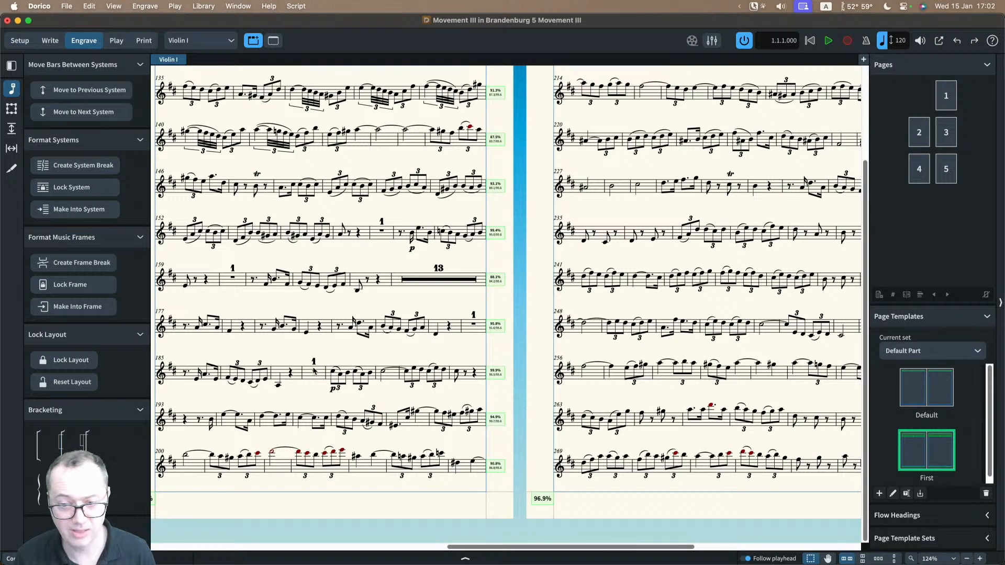
pyautogui.click(313, 371)
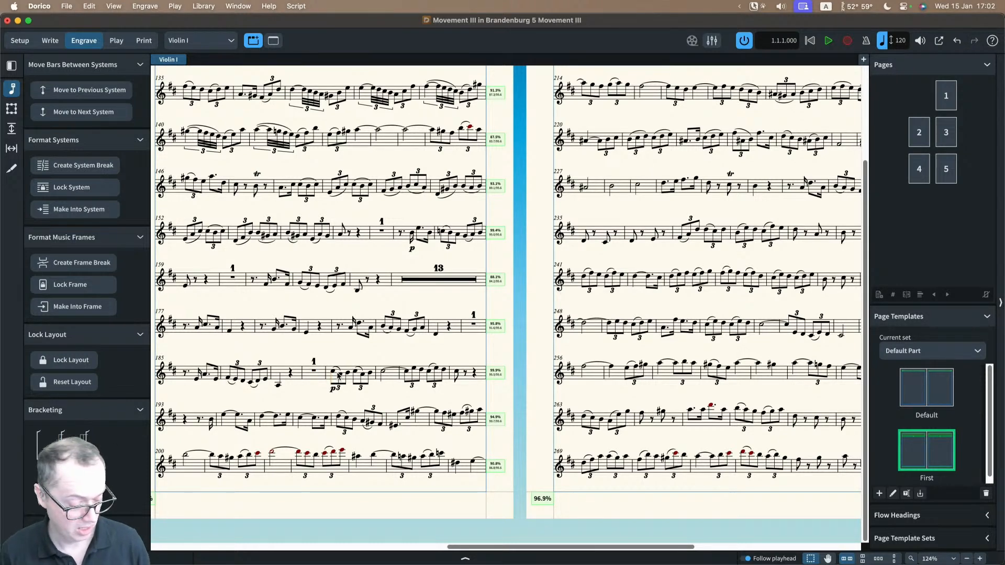
pyautogui.hotkey('shift', 'f')
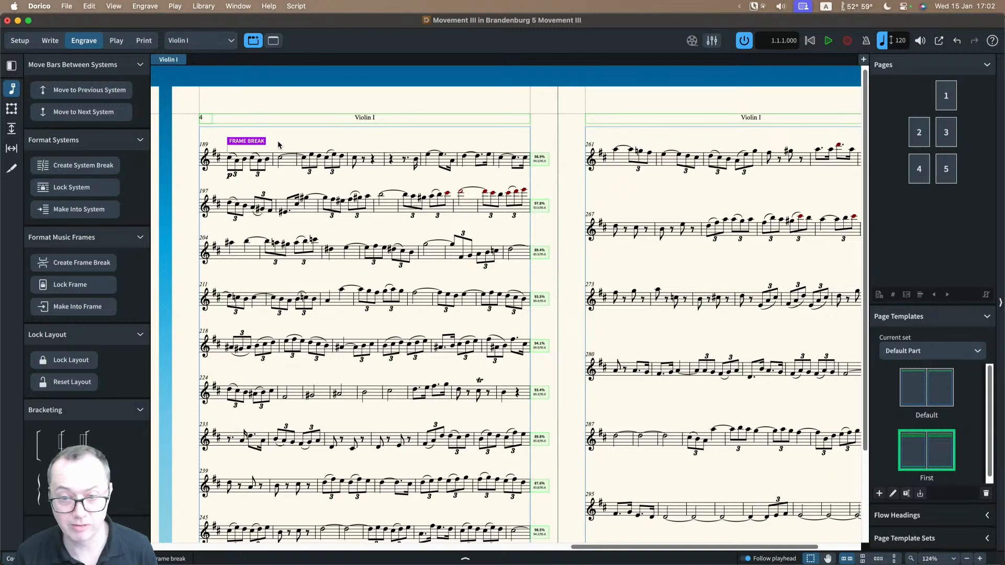
# Step: Examine the system spacing and the frame and system fullness on page 3 before the frame break
pyautogui.hscroll(-4, 278, 145)
pyautogui.scroll(-2, 316, 309)
pyautogui.scroll(-1, 316, 309)
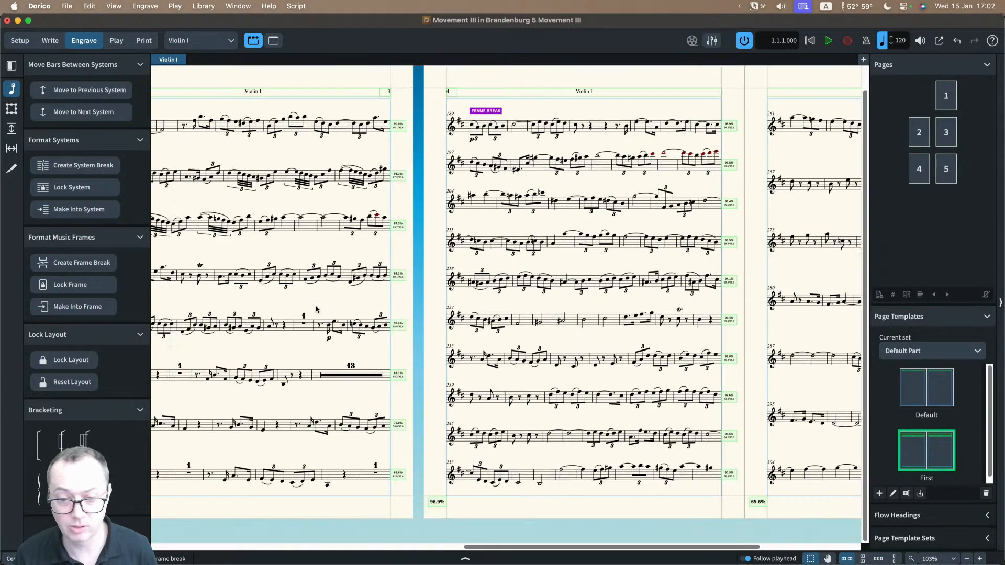
pyautogui.hscroll(-3, 259, 160)
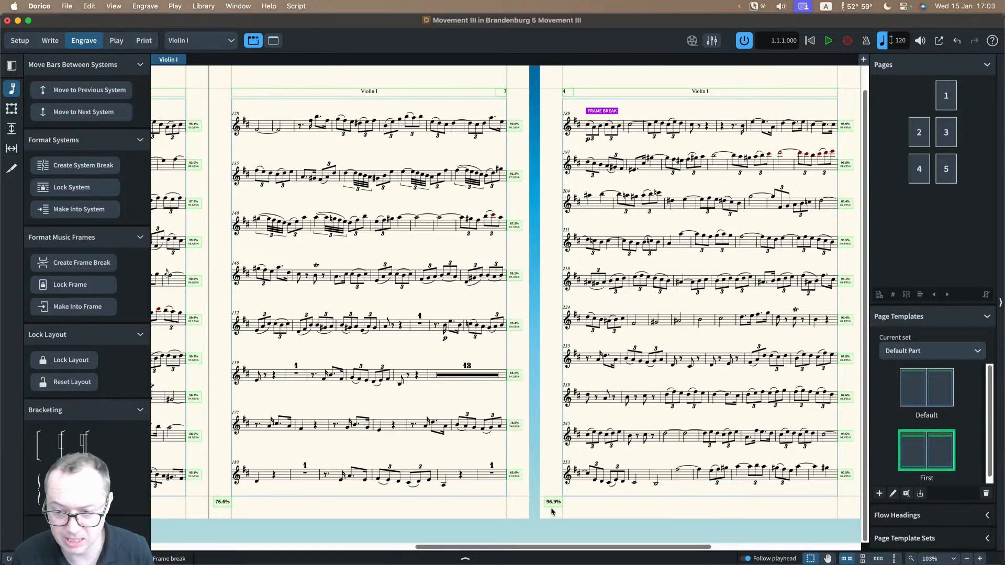
pyautogui.press('z')
pyautogui.press('z')
pyautogui.scroll(-3, 542, 486)
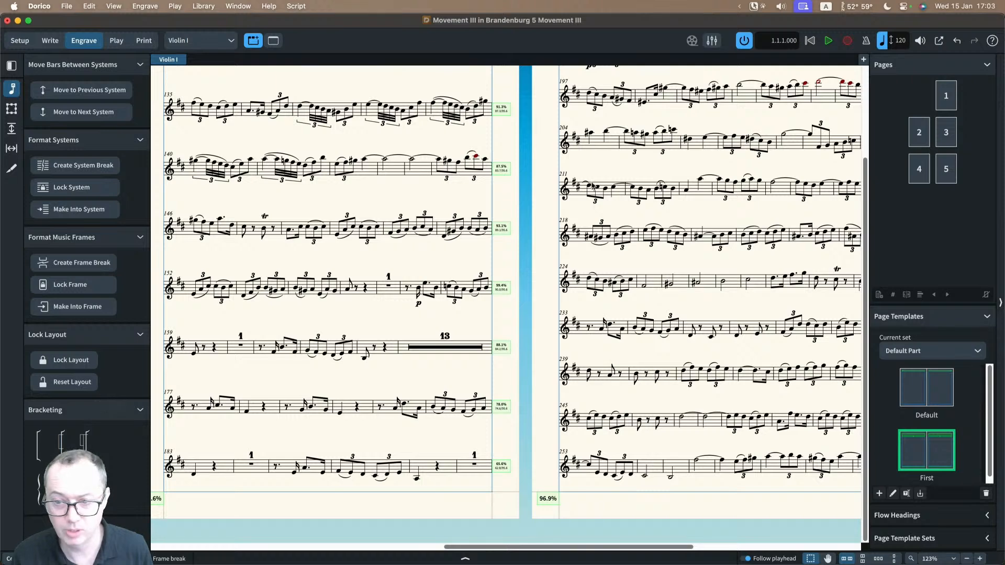
pyautogui.scroll(4, 592, 180)
pyautogui.scroll(-5, 580, 314)
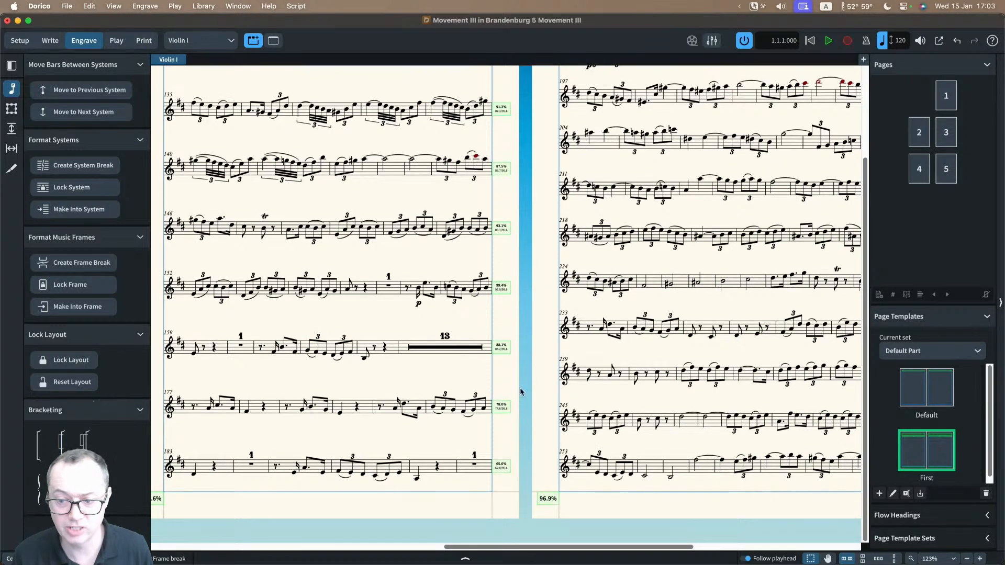
pyautogui.hscroll(-5, 478, 394)
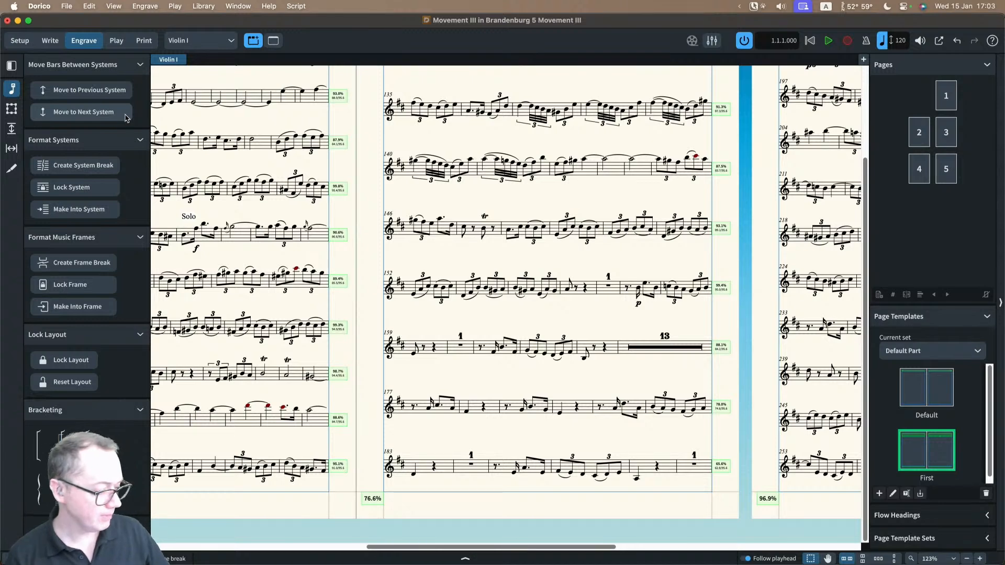
# Step: Switch to the full score layout and examine the systems on pages 1 and 2
pyautogui.click(225, 42)
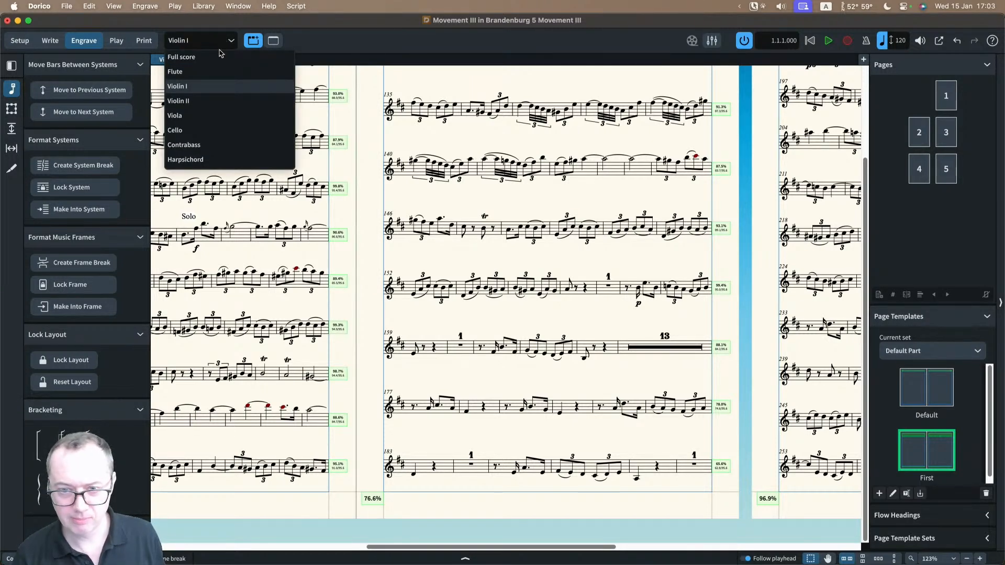
pyautogui.click(213, 61)
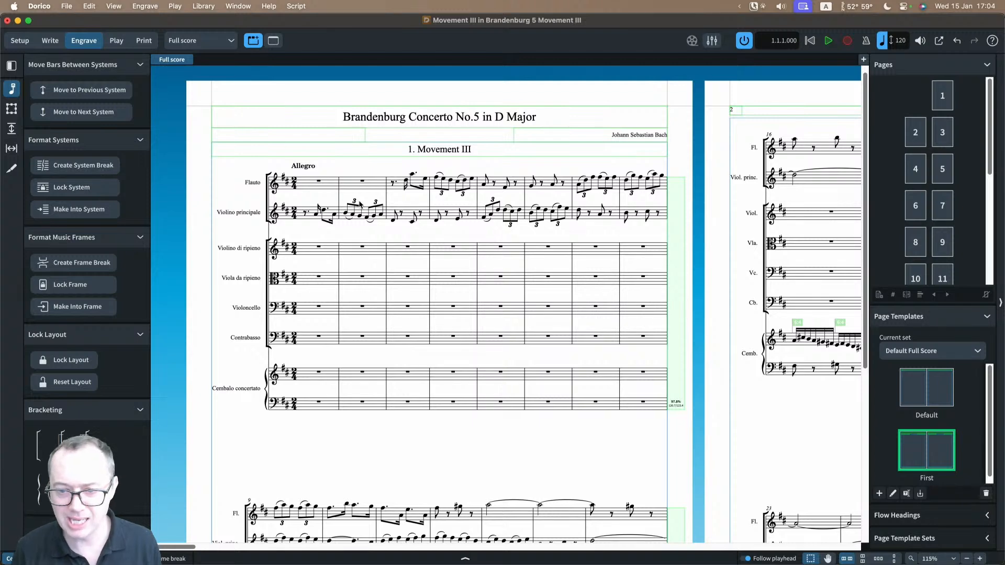
pyautogui.press('x')
pyautogui.press('x')
pyautogui.scroll(-2, 360, 205)
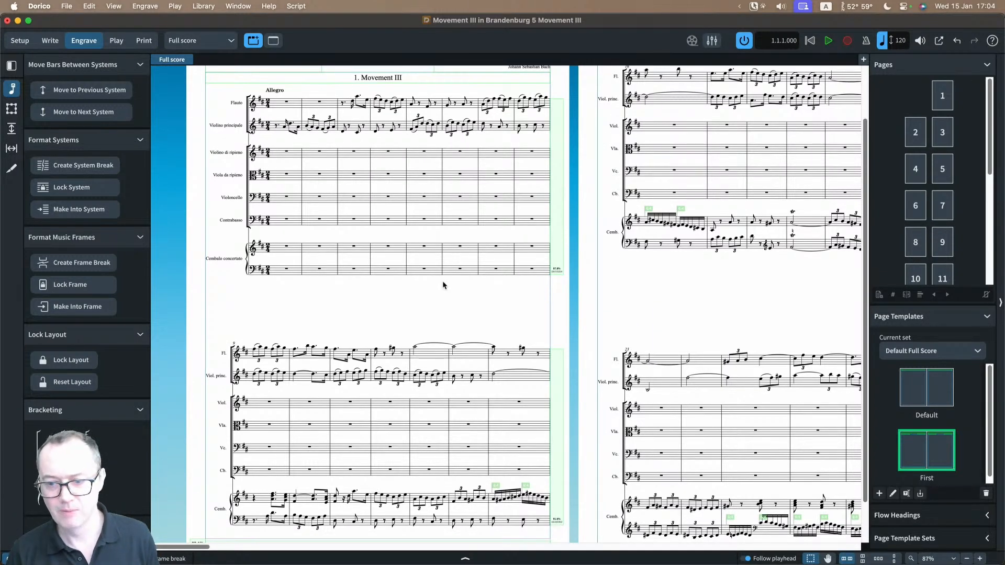
pyautogui.hscroll(5, 613, 295)
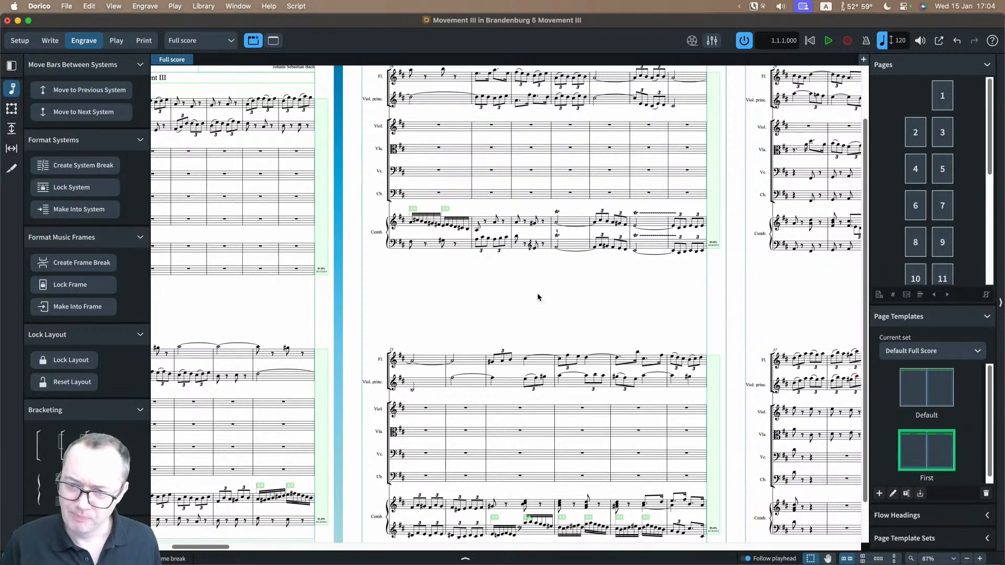
pyautogui.scroll(2, 532, 291)
pyautogui.scroll(3, 428, 203)
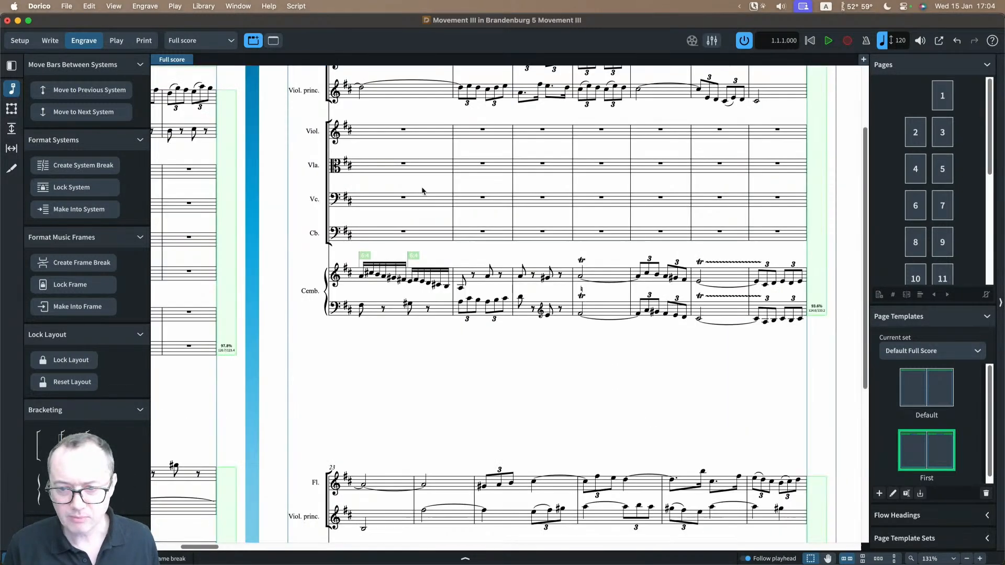
pyautogui.scroll(2, 369, 191)
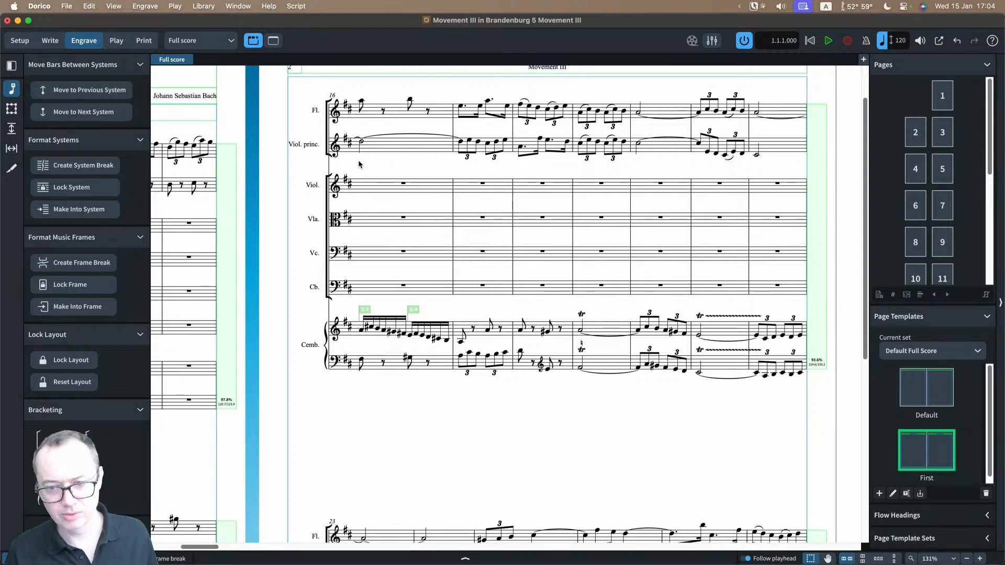
# Step: Turn on staff spacing editing for the full score and examine the gaps between the staves on page 2
pyautogui.click(10, 130)
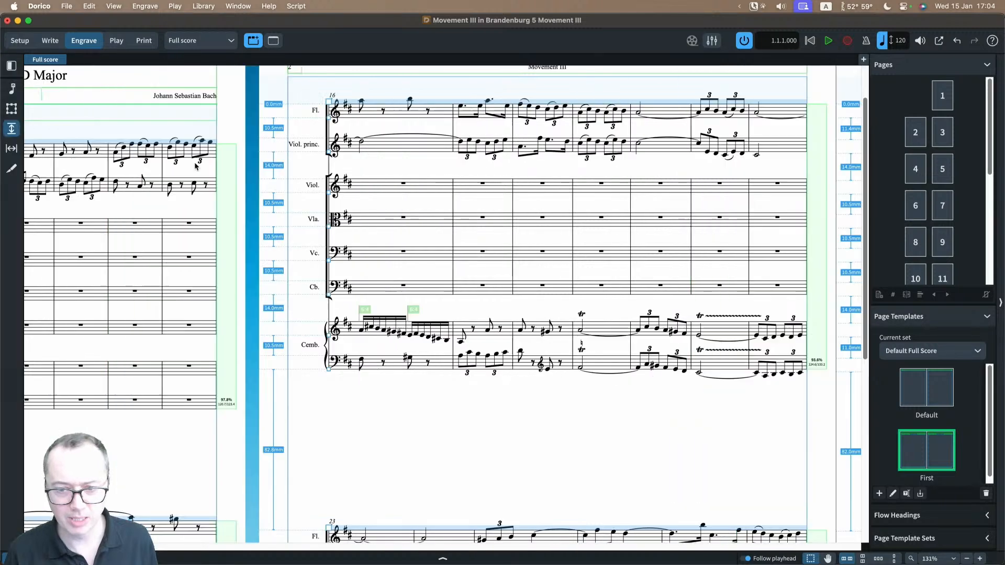
pyautogui.scroll(1, 251, 226)
pyautogui.scroll(5, 251, 226)
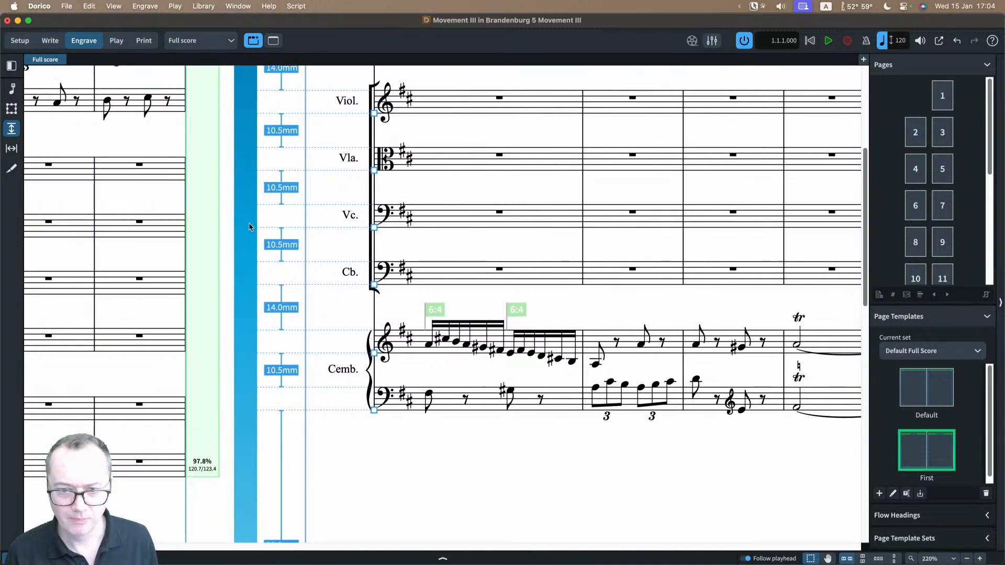
pyautogui.scroll(2, 323, 166)
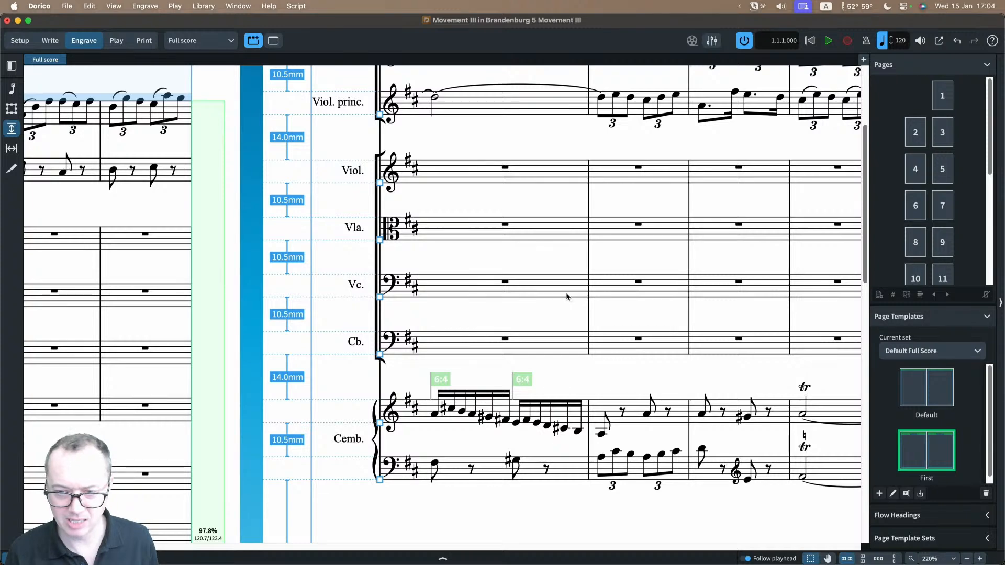
pyautogui.scroll(10, 484, 297)
pyautogui.scroll(-3, 481, 297)
pyautogui.scroll(-5, 480, 291)
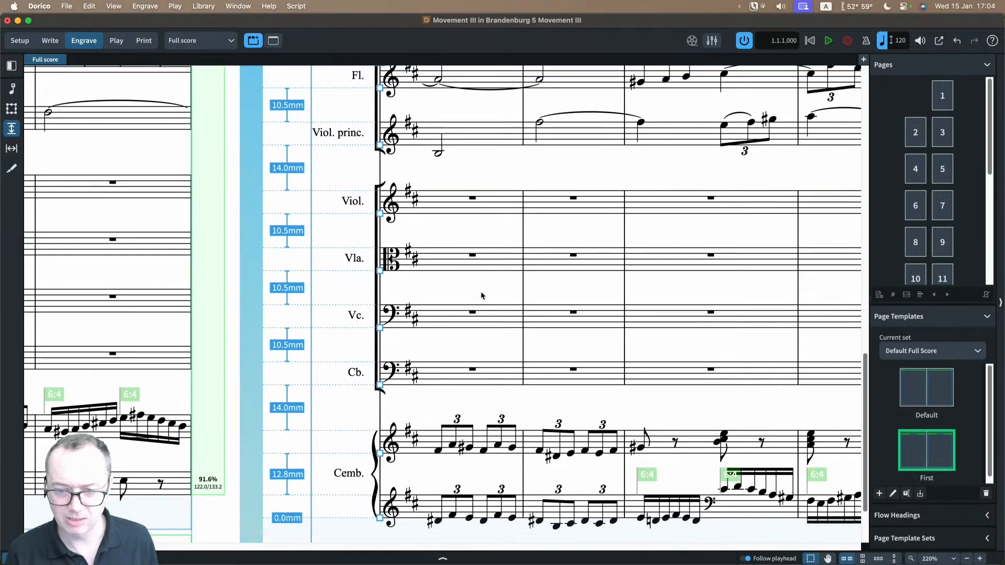
# Step: Compare the full score's ideal gap settings in the vertical spacing layout options with the staff gaps in the system at bar 50
pyautogui.hscroll(-10, 419, 277)
pyautogui.hscroll(8, 419, 282)
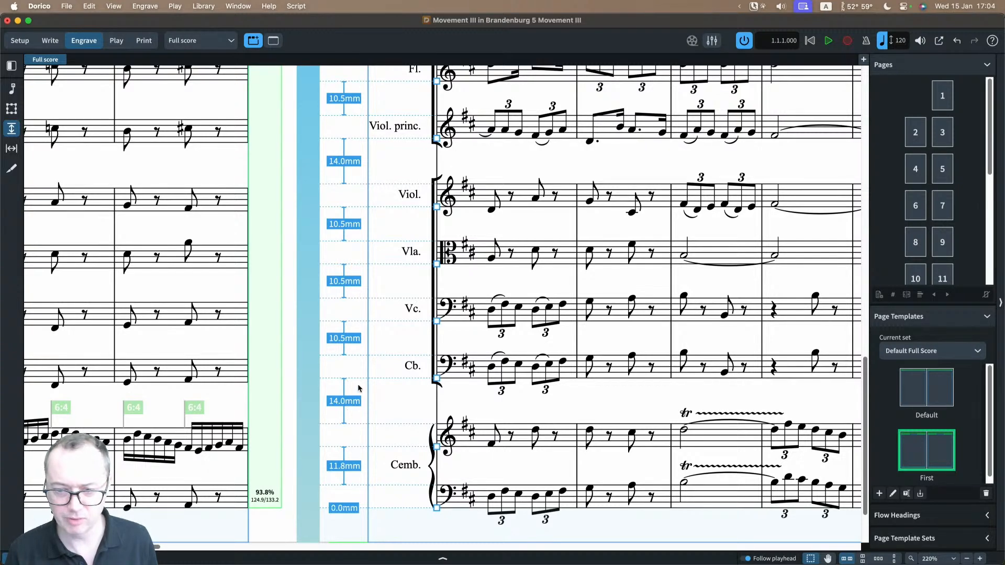
pyautogui.scroll(3, 453, 299)
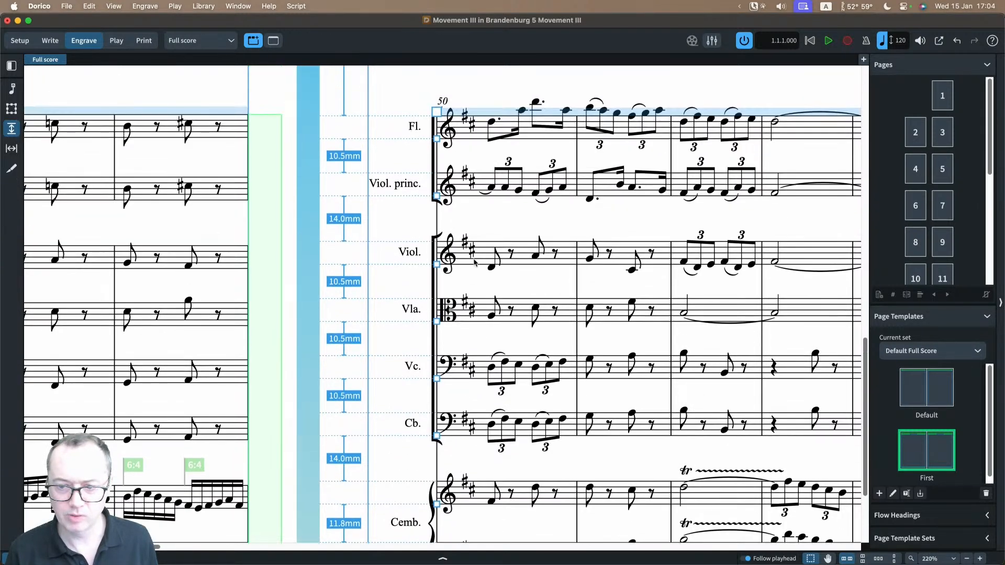
pyautogui.scroll(2, 455, 230)
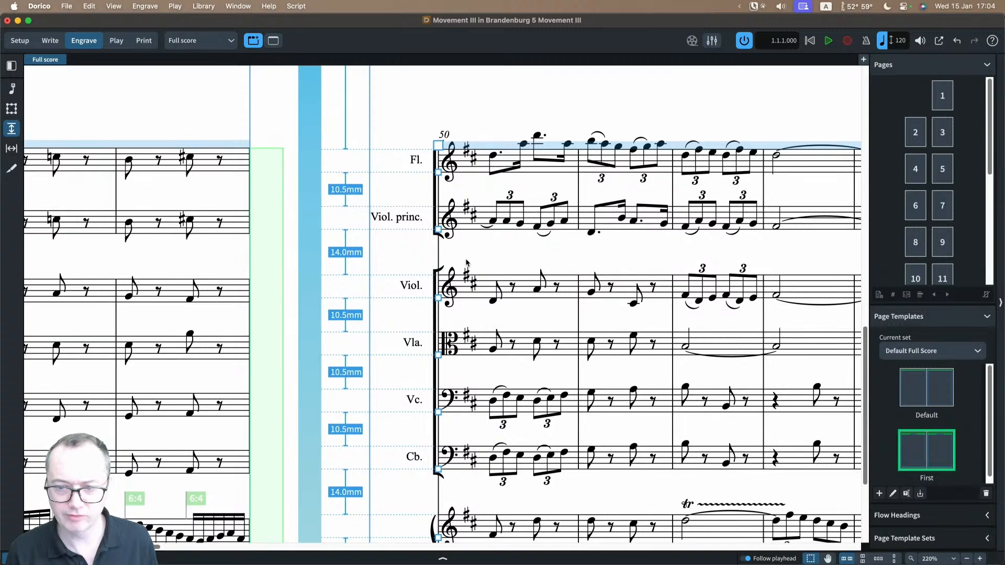
pyautogui.press('super+shift+l')
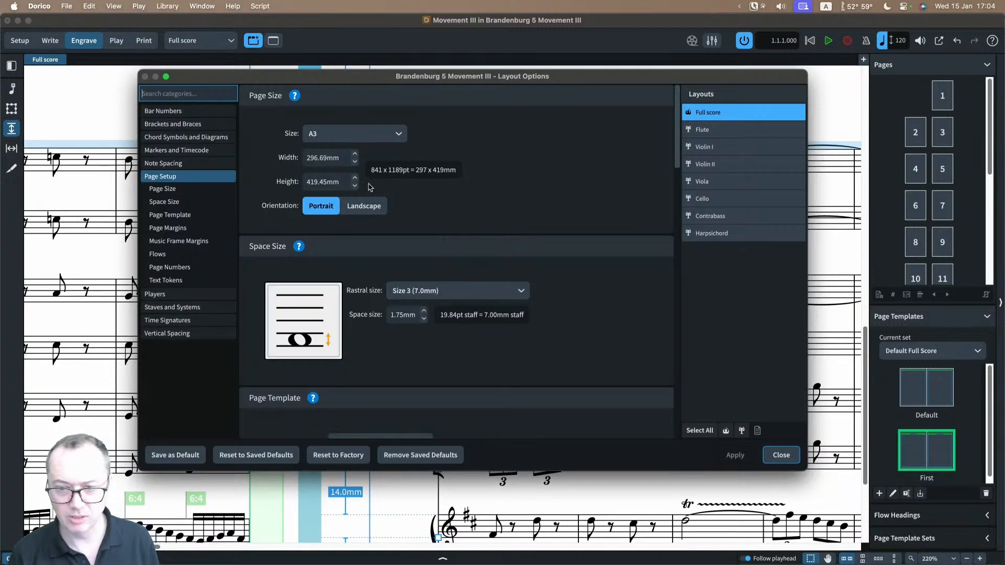
pyautogui.moveTo(382, 79); pyautogui.dragTo(520, 85)
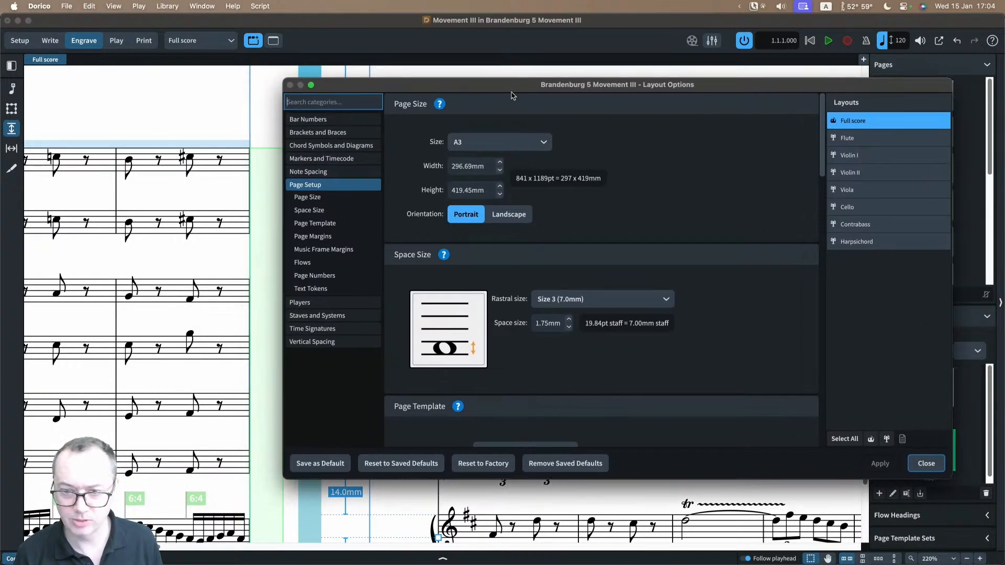
pyautogui.hscroll(5, 228, 168)
pyautogui.hscroll(1, 229, 167)
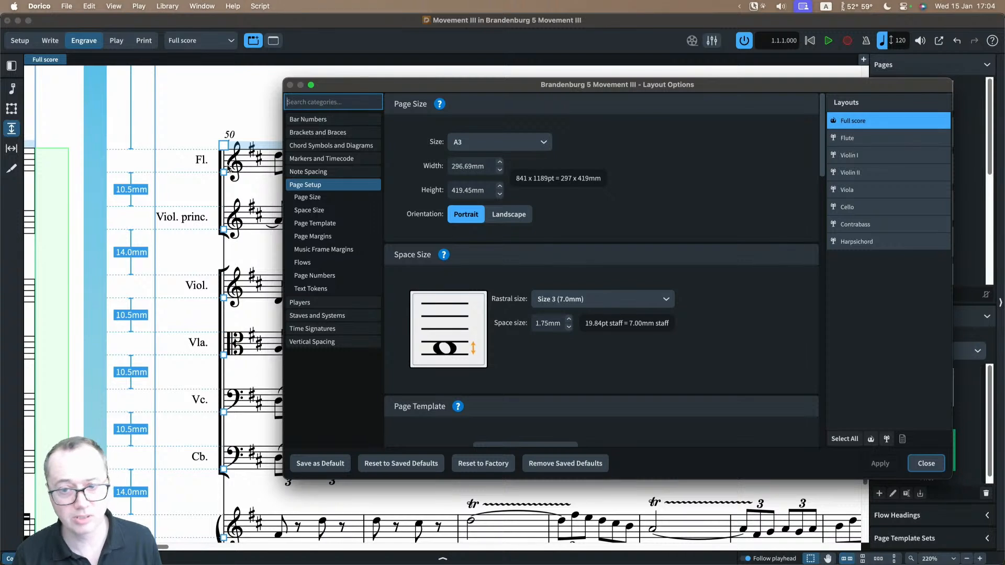
pyautogui.scroll(-2, 229, 169)
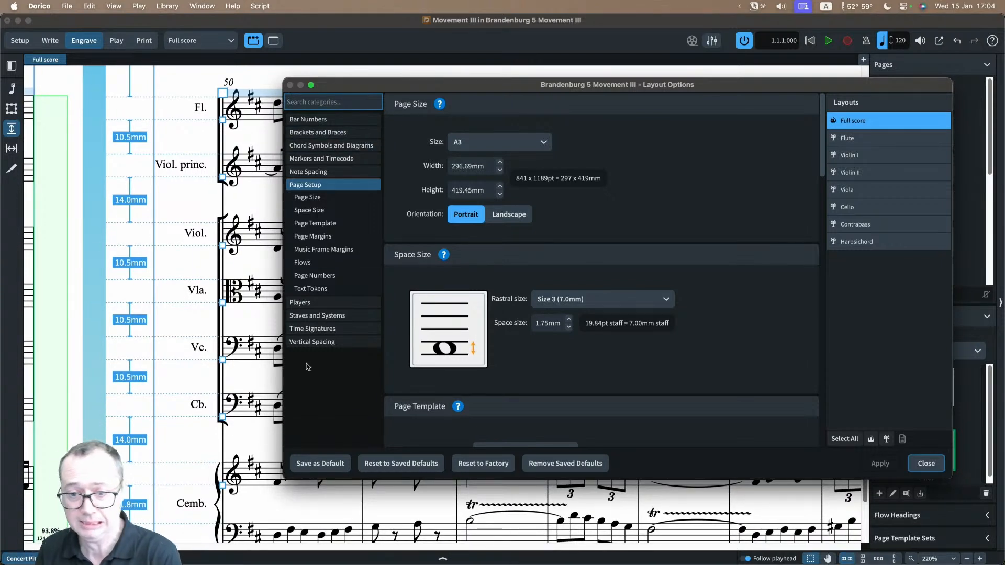
pyautogui.click(310, 343)
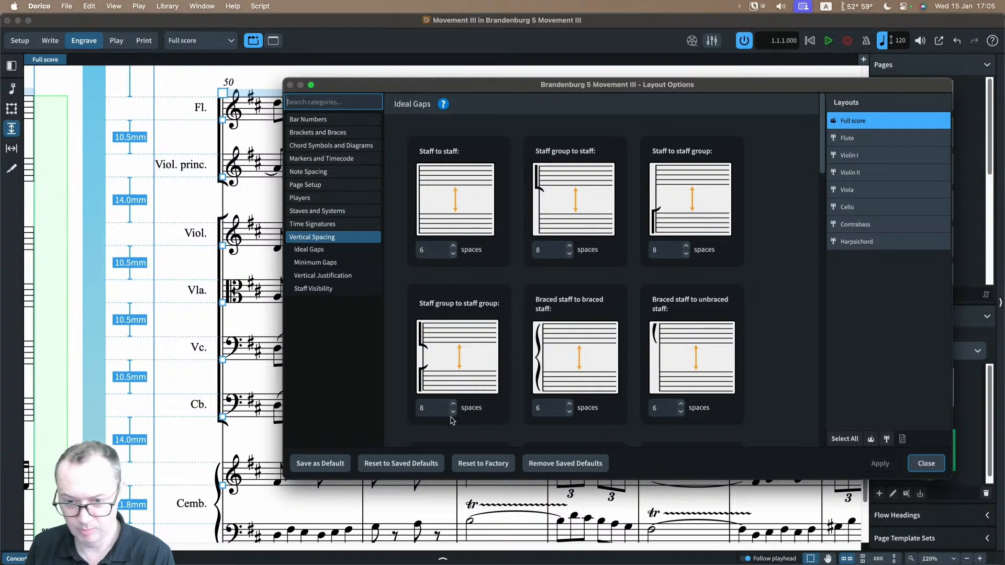
pyautogui.scroll(-2, 140, 201)
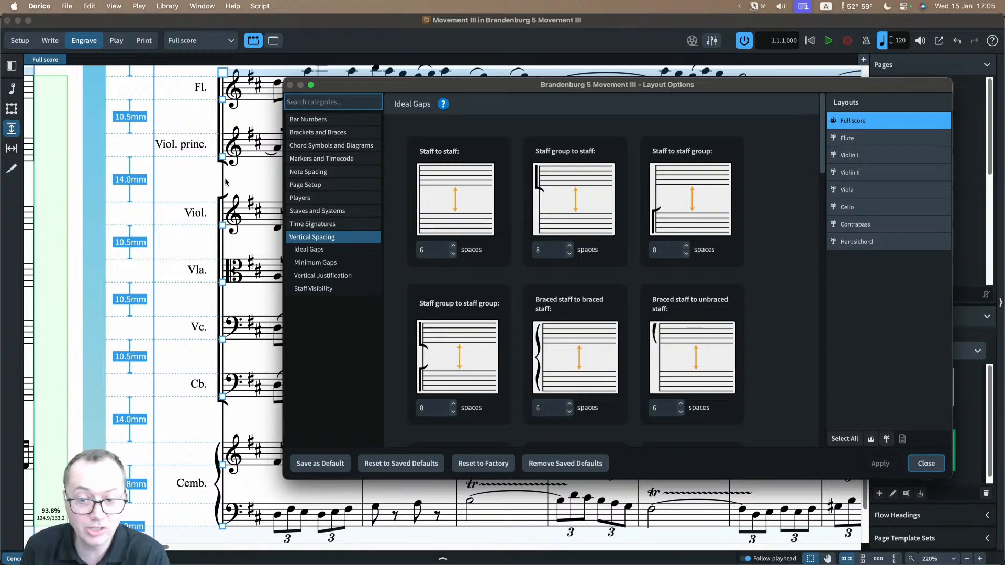
pyautogui.click(438, 412)
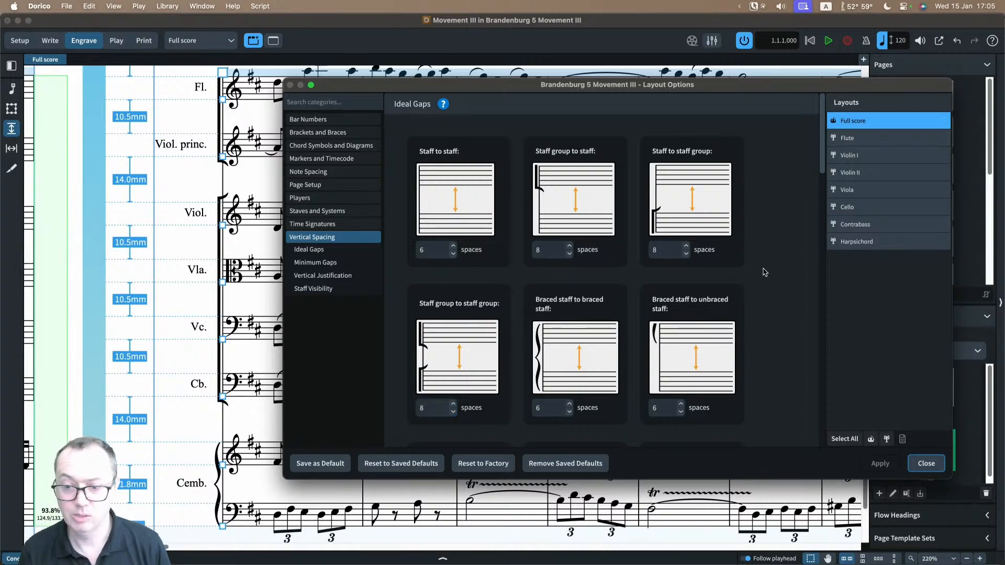
# Step: Examine the full score's inter-system gap, divisi gap and minimum gap settings
pyautogui.scroll(-6, 763, 272)
pyautogui.scroll(-5, 763, 271)
pyautogui.scroll(1, 488, 200)
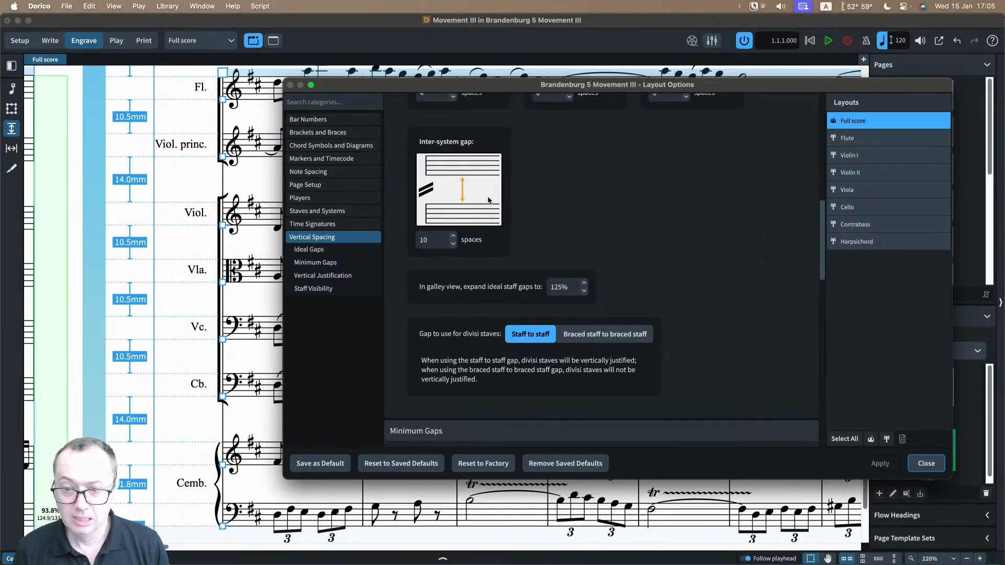
pyautogui.scroll(5, 155, 198)
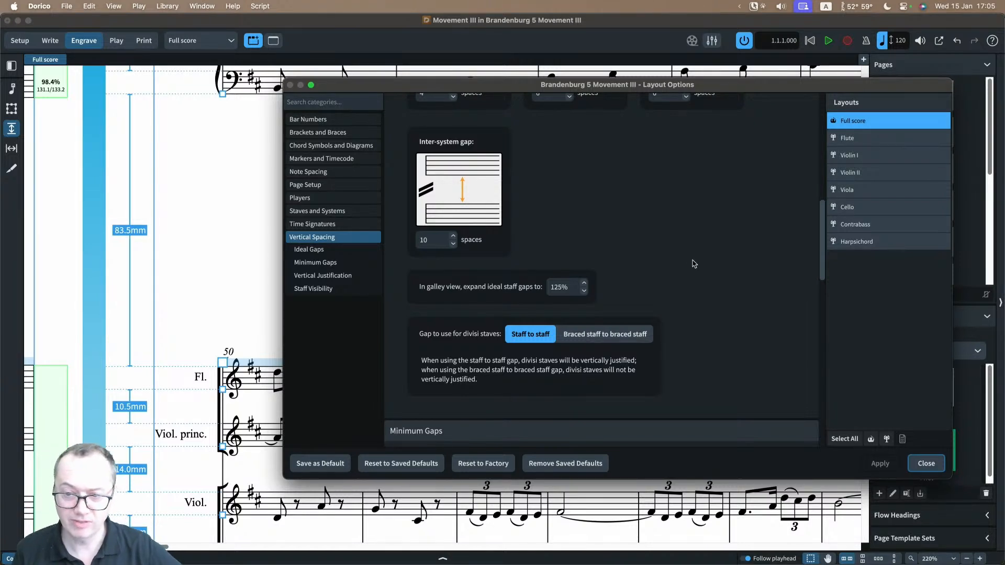
pyautogui.scroll(-5, 701, 275)
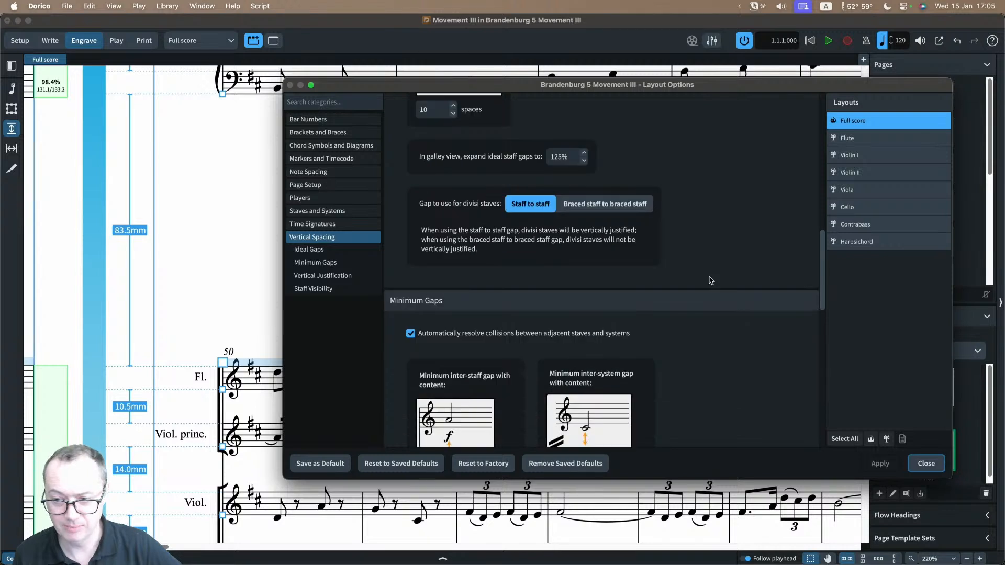
pyautogui.scroll(-5, 710, 281)
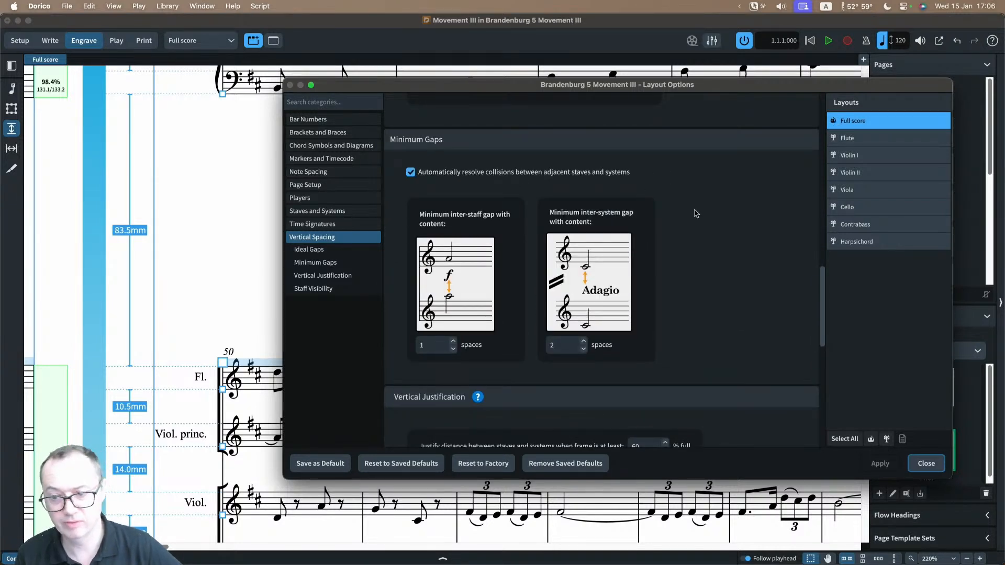
pyautogui.scroll(-1, 717, 246)
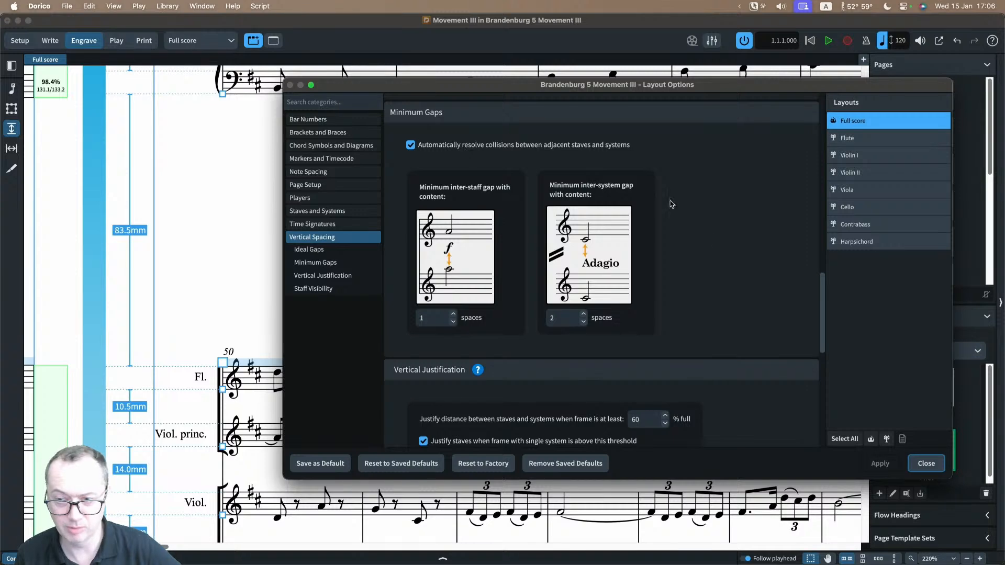
# Step: Set both vertical justification thresholds for the full score to 100% full, apply them and close the layout options
pyautogui.scroll(-7, 708, 240)
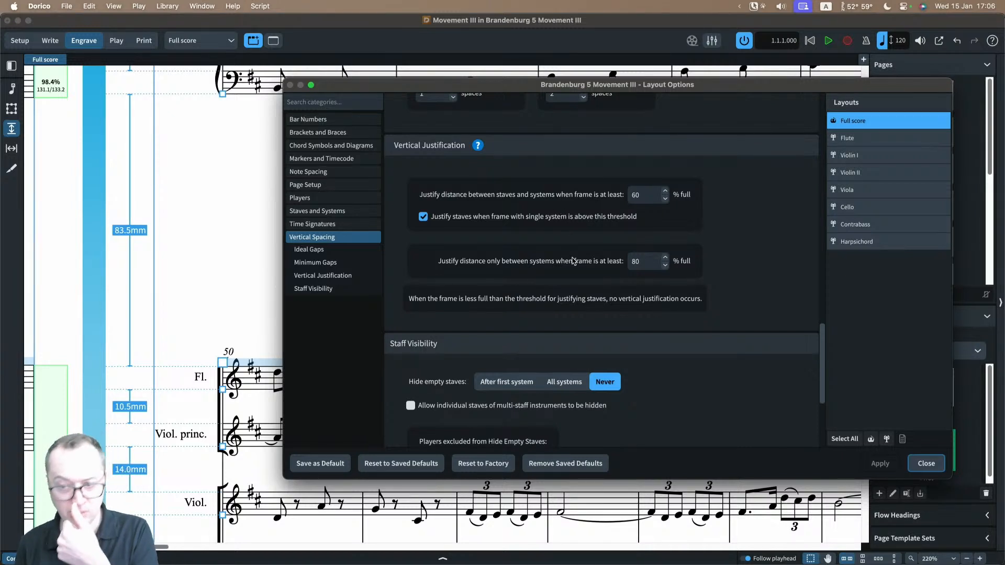
pyautogui.doubleClick(654, 195)
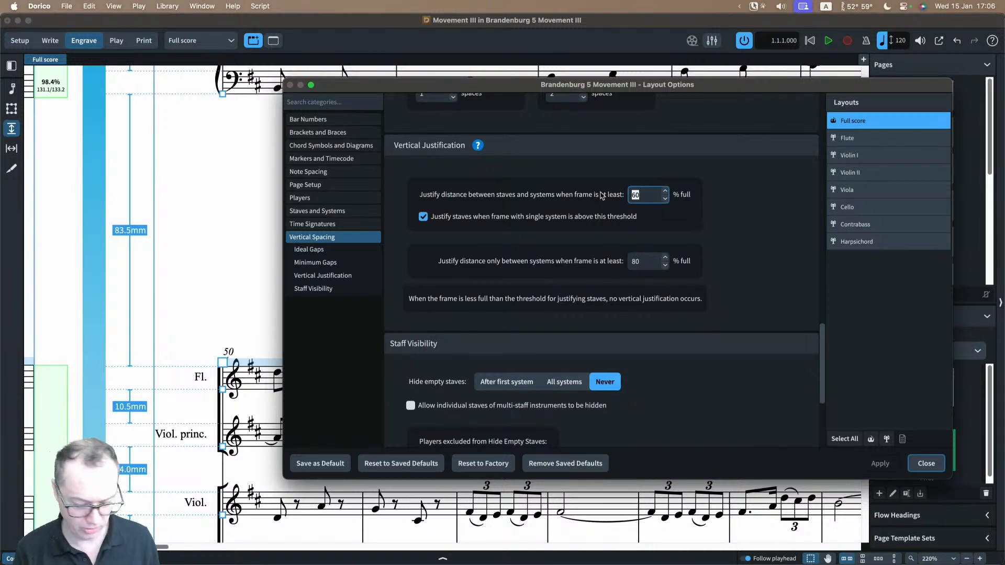
pyautogui.write('100')
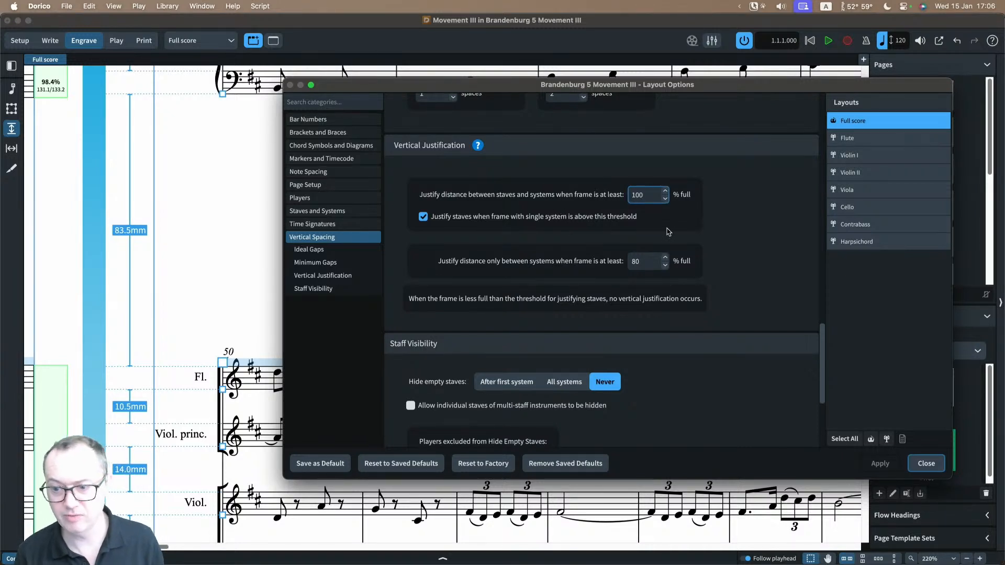
pyautogui.doubleClick(648, 261)
pyautogui.write('100')
pyautogui.scroll(-5, 622, 262)
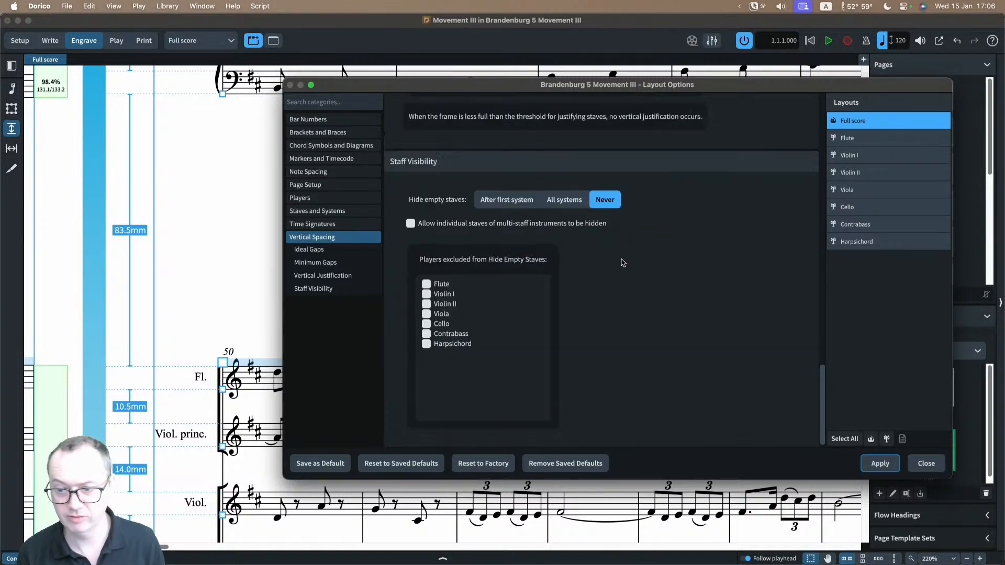
pyautogui.scroll(4, 669, 204)
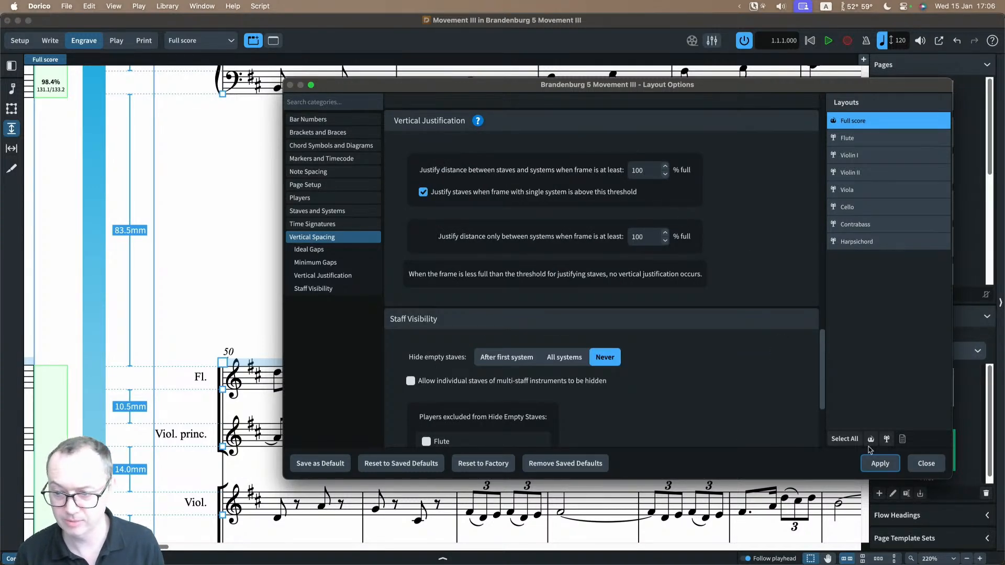
pyautogui.click(918, 468)
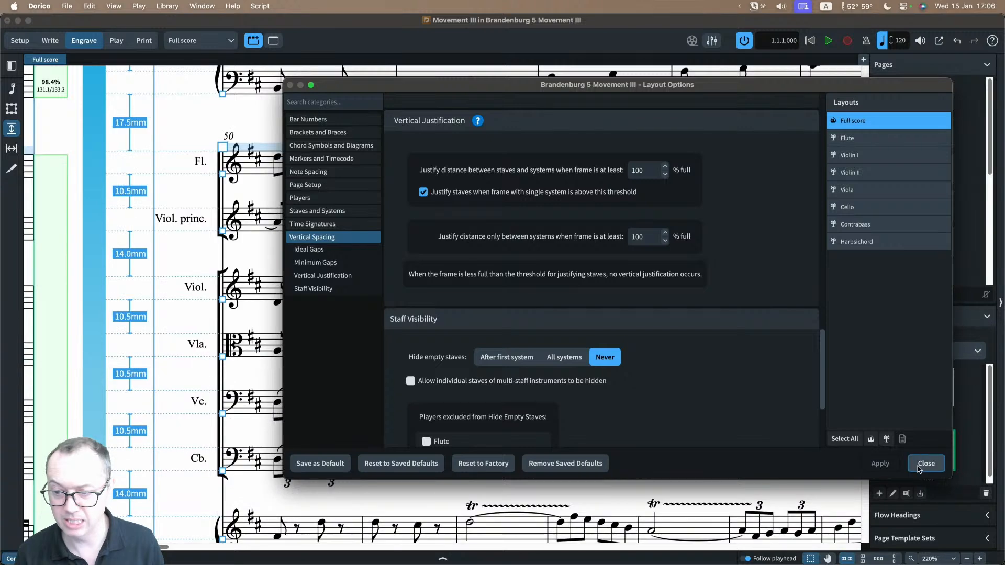
# Step: Leave staff spacing editing and examine the unjustified spacing between systems across the full score's pages
pyautogui.scroll(-3, 446, 314)
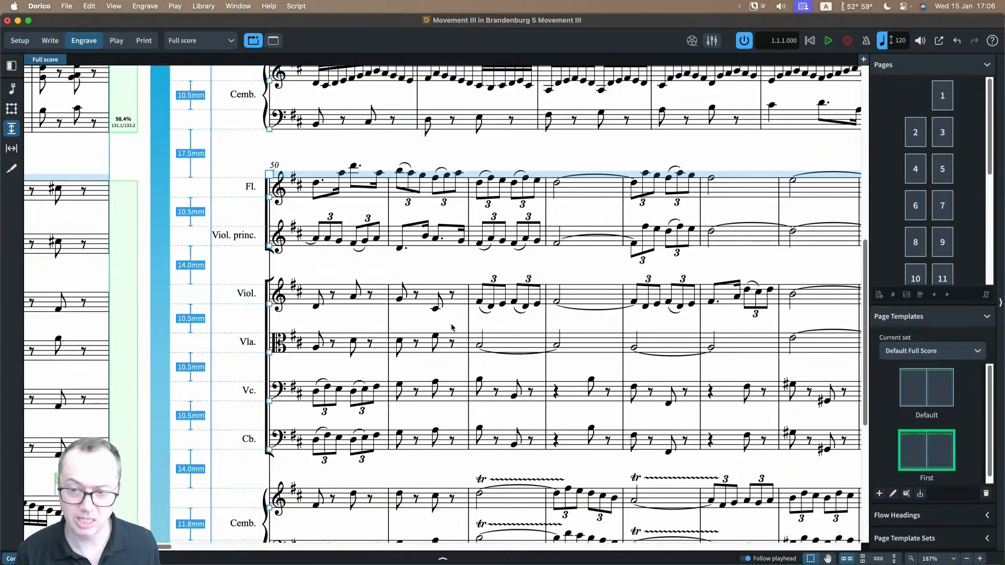
pyautogui.click(12, 88)
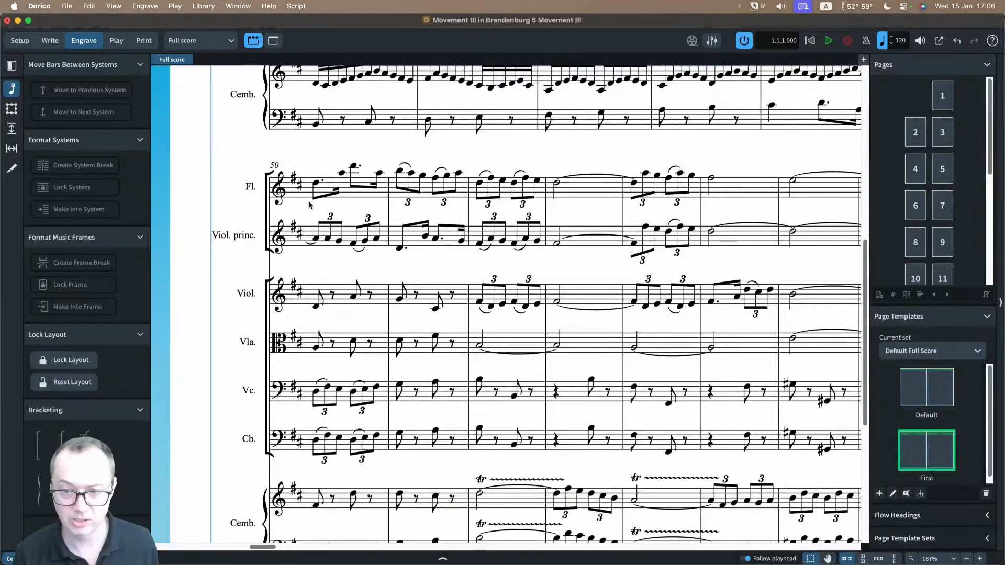
pyautogui.scroll(-3, 320, 207)
pyautogui.scroll(3, 322, 207)
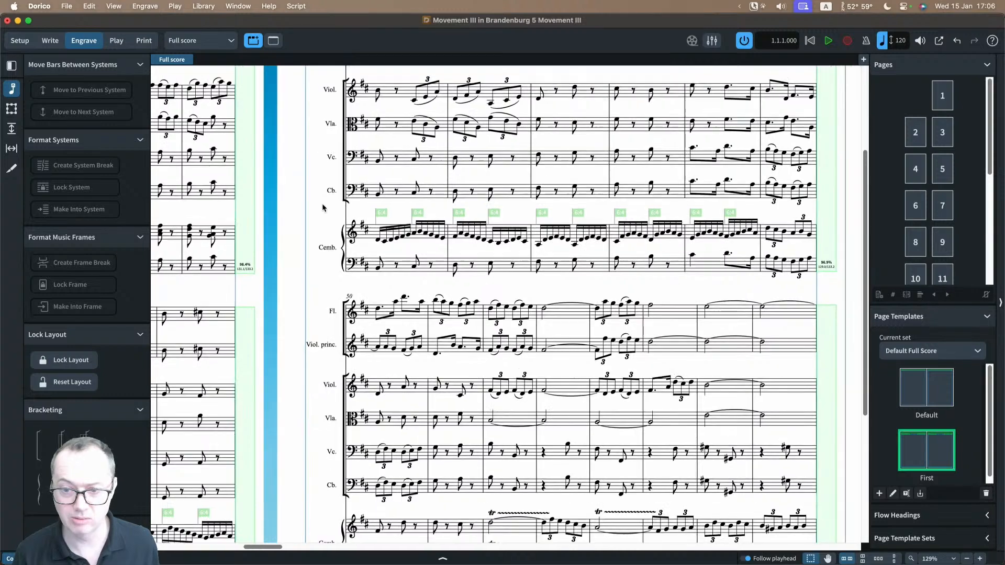
pyautogui.scroll(-5, 322, 207)
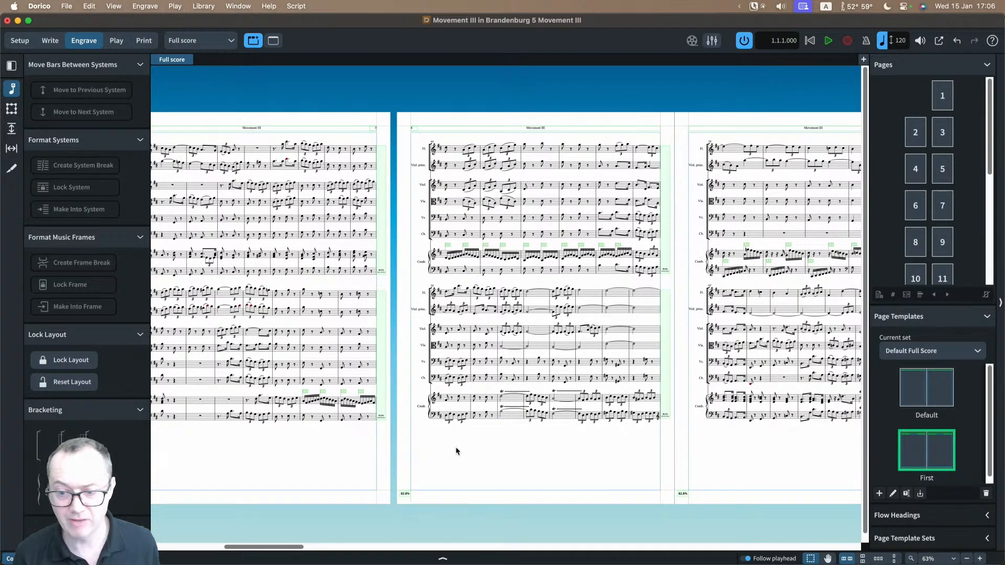
pyautogui.hscroll(10, 549, 467)
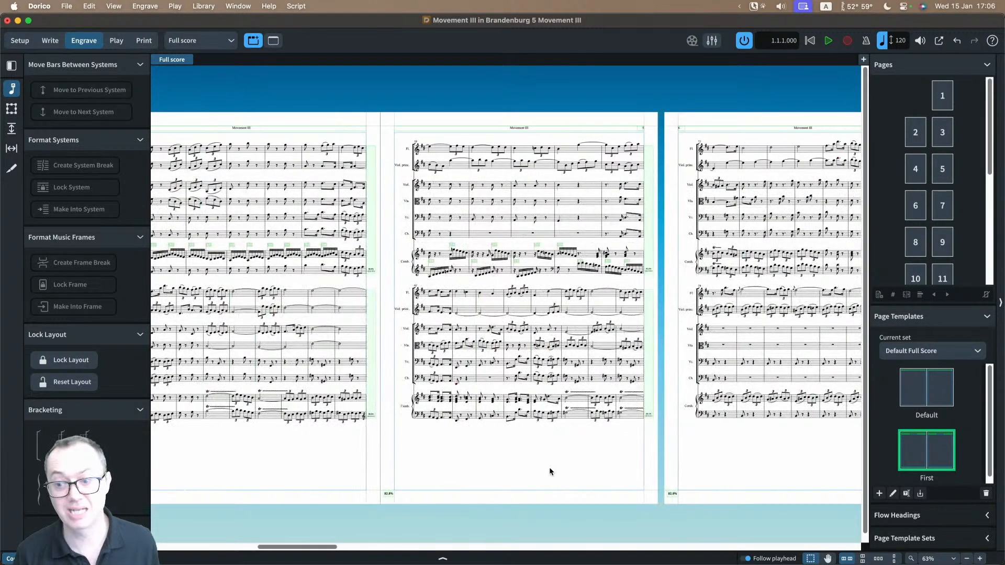
pyautogui.hscroll(-8, 548, 467)
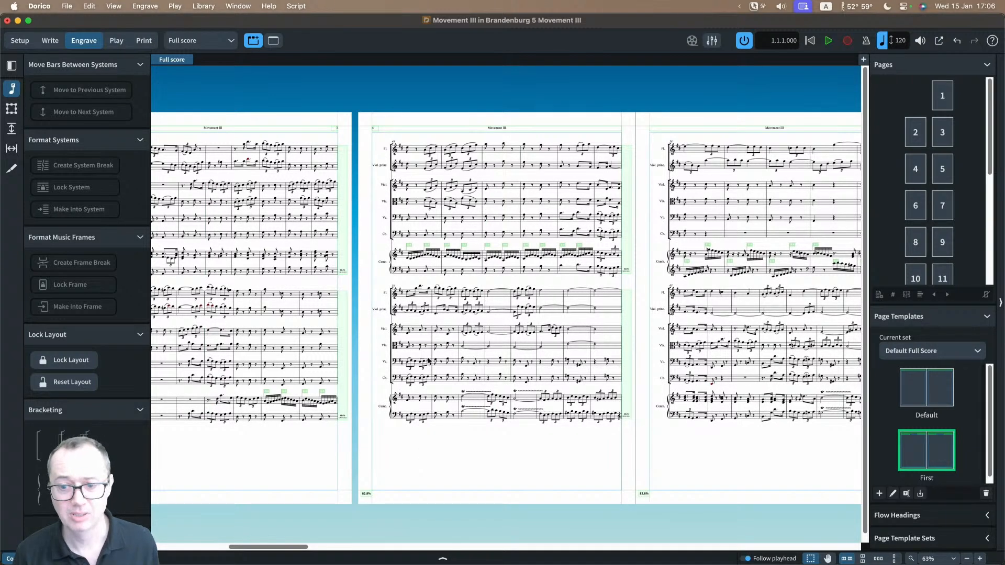
# Step: Try ideal inter-system gaps of 20 and 30 spaces in the full score and check the system positions across the pages
pyautogui.press('super+shift+l')
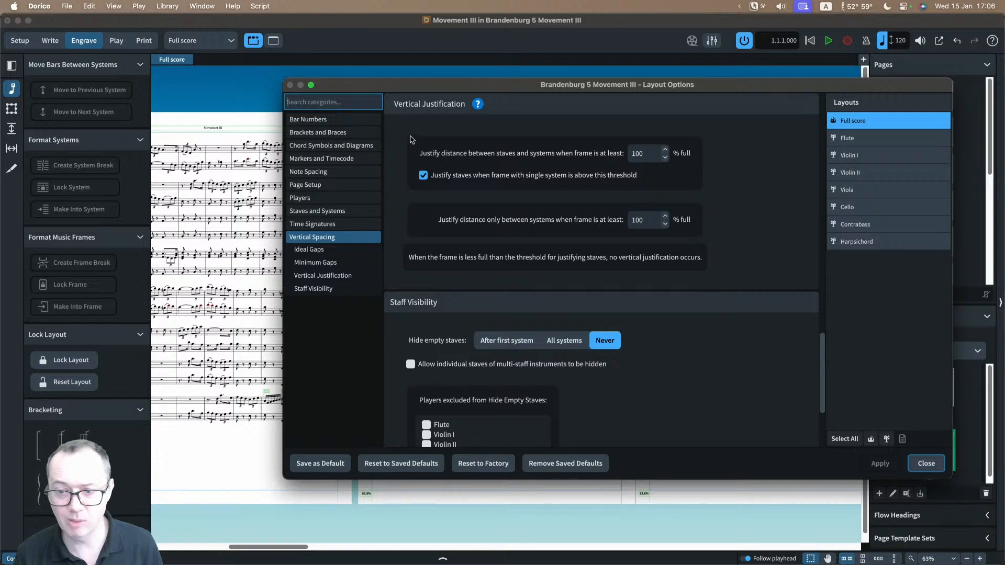
pyautogui.scroll(10, 556, 273)
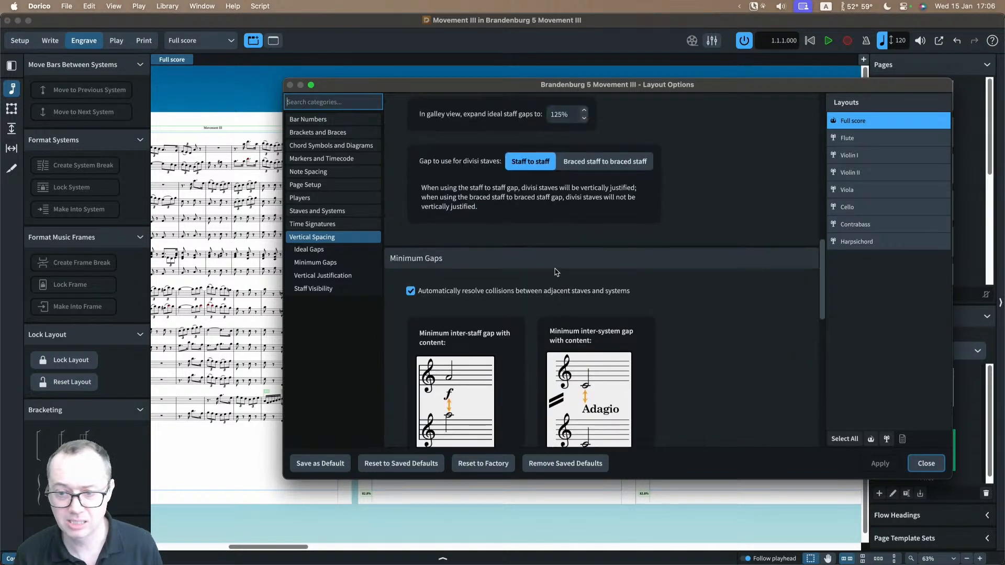
pyautogui.scroll(5, 556, 272)
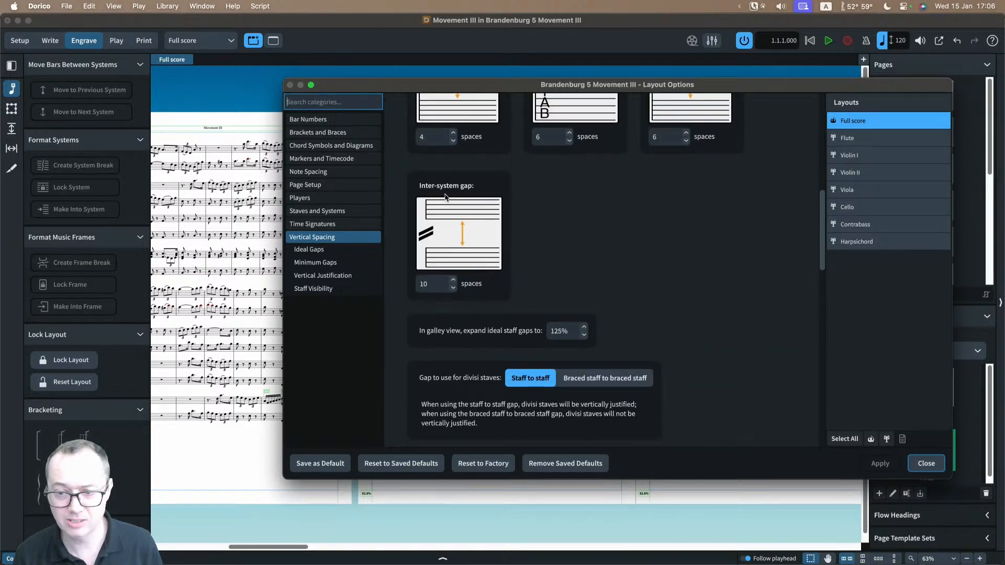
pyautogui.doubleClick(443, 285)
pyautogui.write('20')
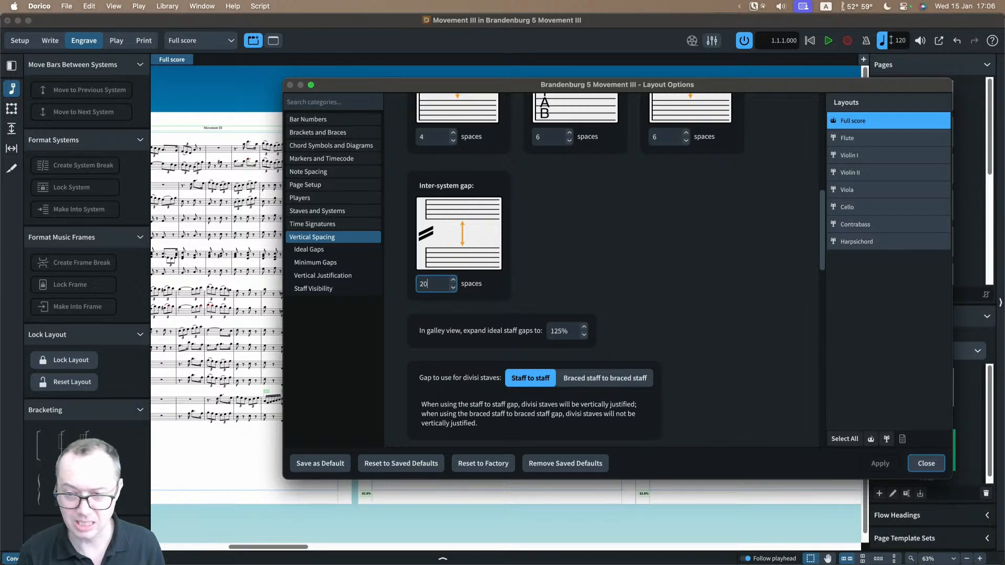
pyautogui.press('Tab')
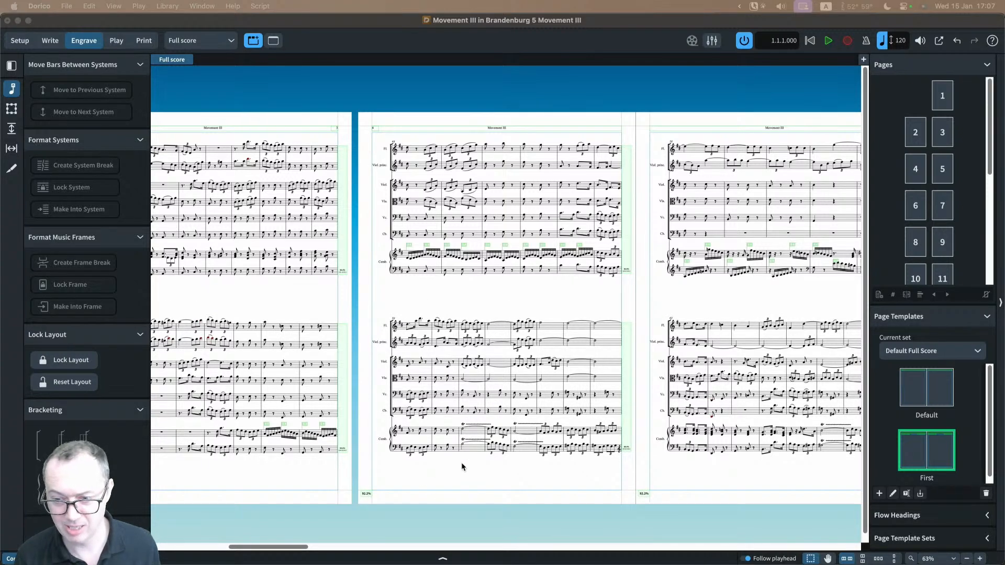
pyautogui.hscroll(10, 461, 465)
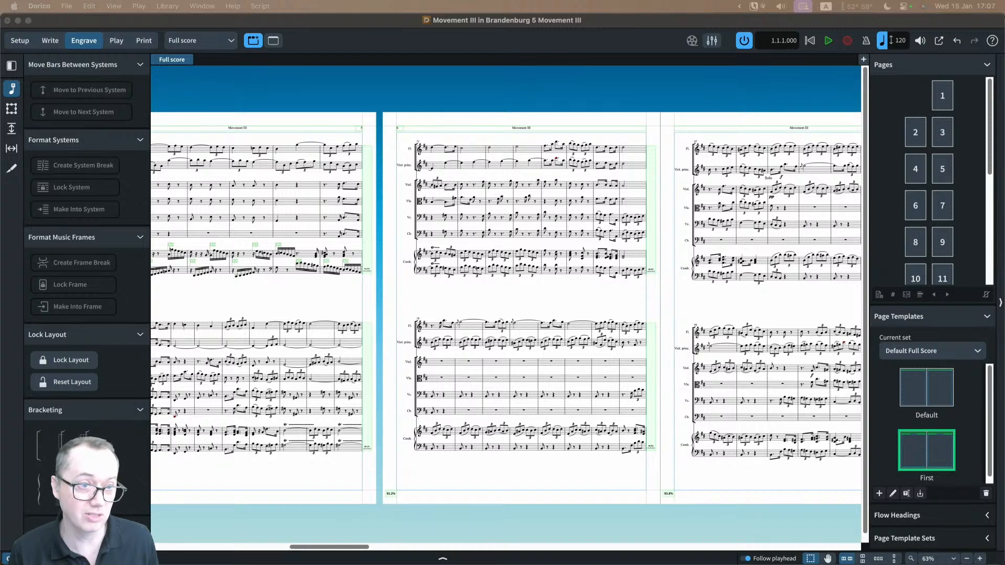
# Step: Set the full score's ideal inter-system gap to 10 spaces in the layout options and apply it
pyautogui.press('super+shift+l')
pyautogui.moveTo(378, 169); pyautogui.dragTo(435, 62)
pyautogui.doubleClick(340, 257)
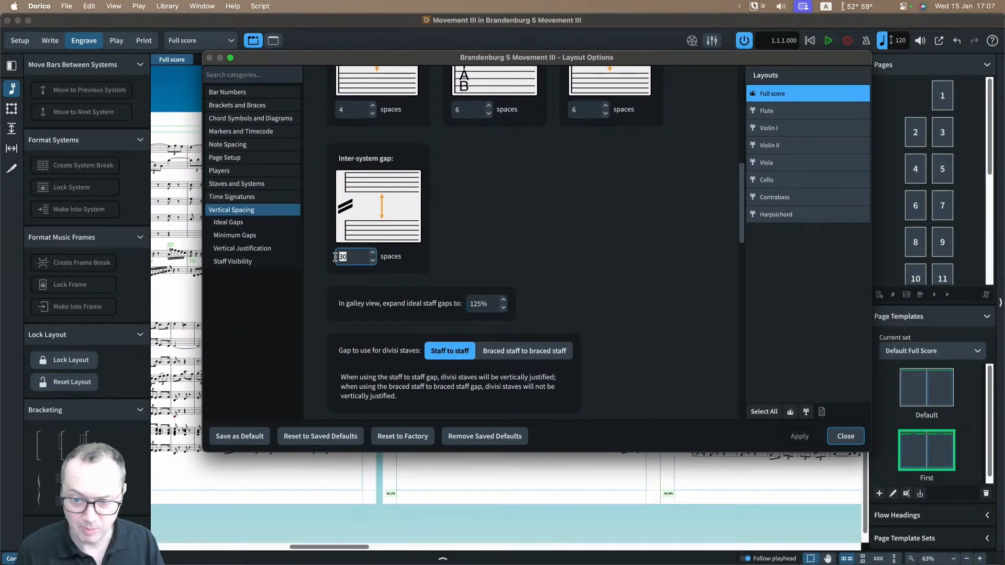
pyautogui.write('10')
pyautogui.press('Tab')
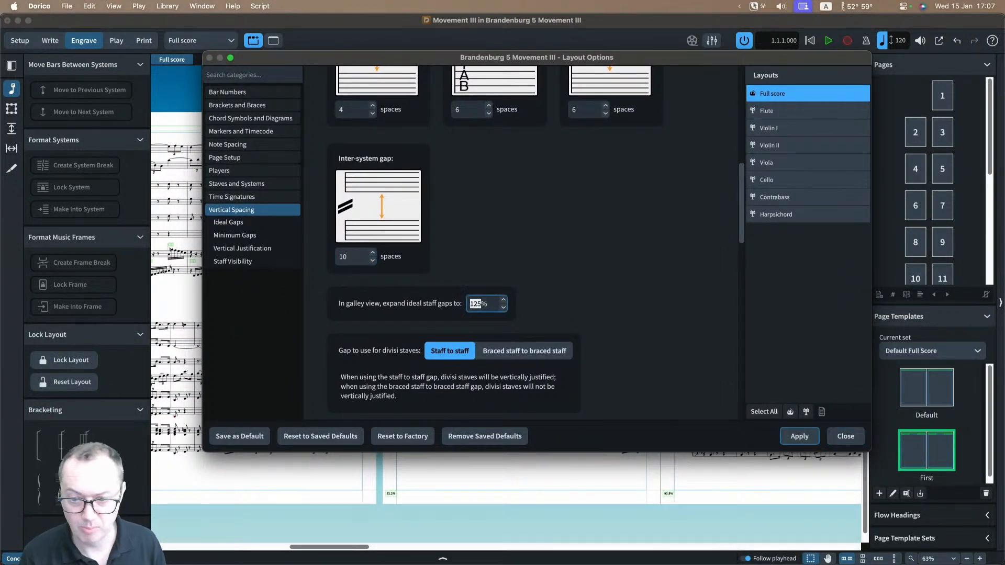
pyautogui.click(800, 437)
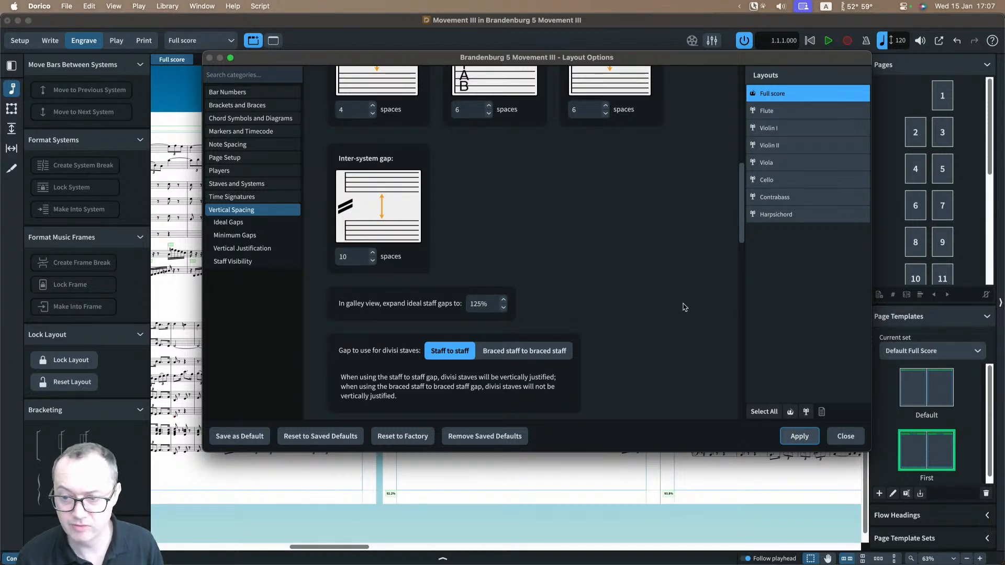
# Step: Compare the full score's vertical justification thresholds with the frame fullness percentages shown on the pages
pyautogui.scroll(-5, 680, 303)
pyautogui.scroll(-4, 681, 309)
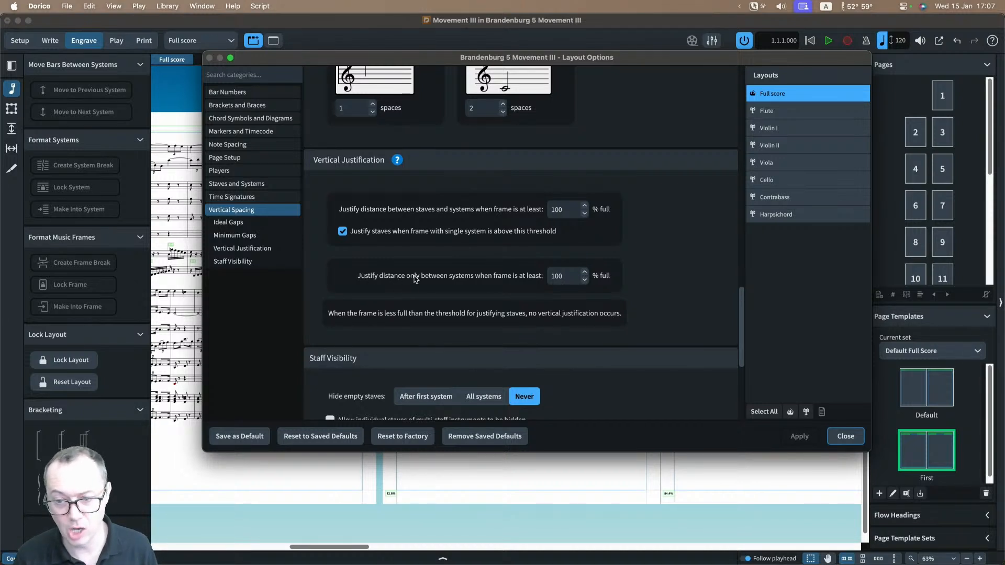
pyautogui.moveTo(431, 61); pyautogui.dragTo(713, 56)
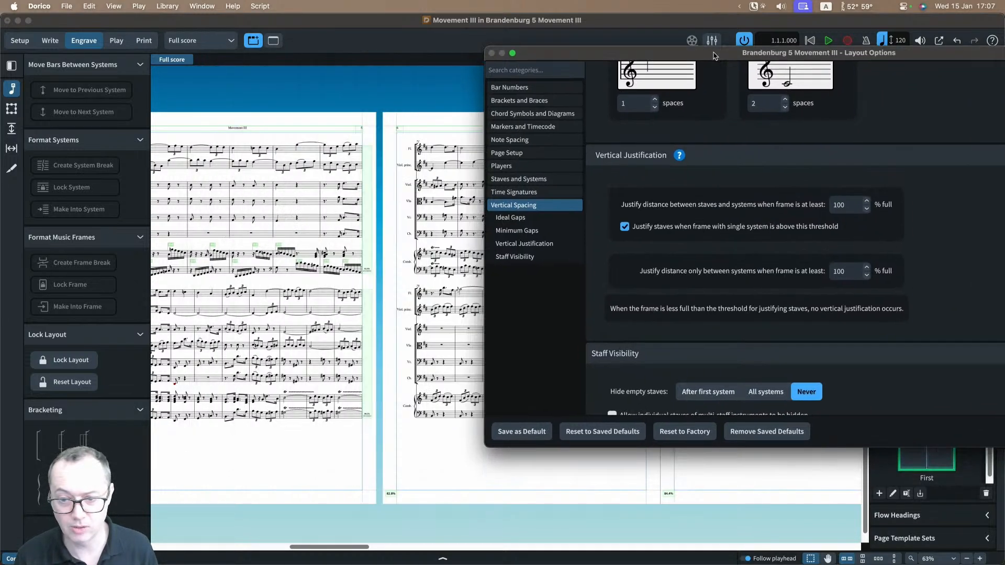
pyautogui.hscroll(3, 432, 304)
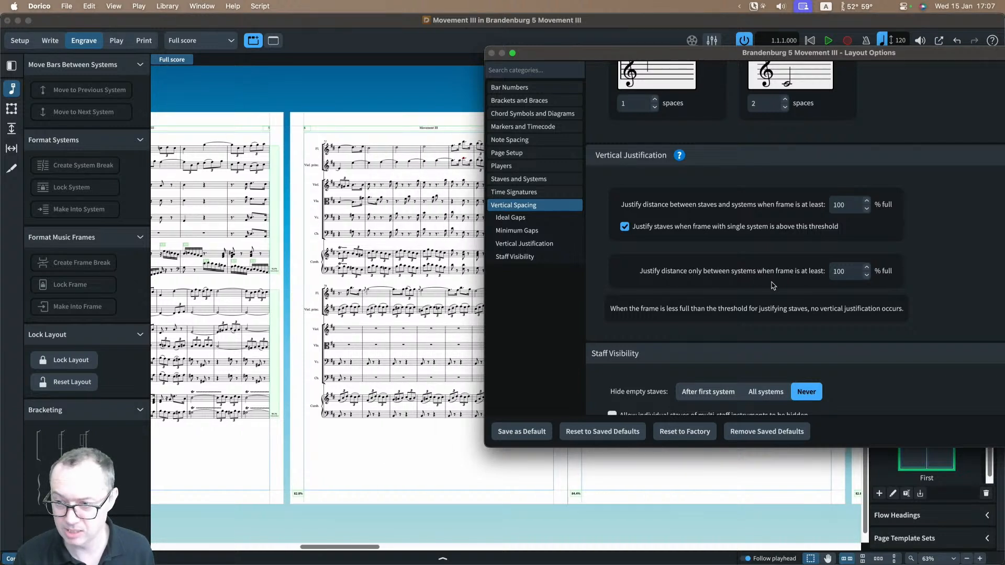
pyautogui.click(846, 273)
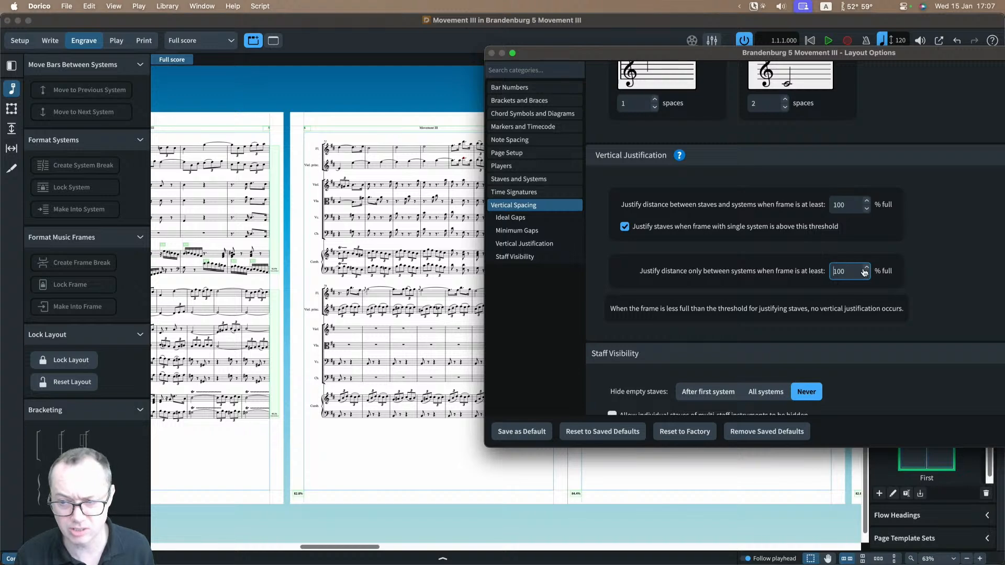
pyautogui.scroll(5, 292, 504)
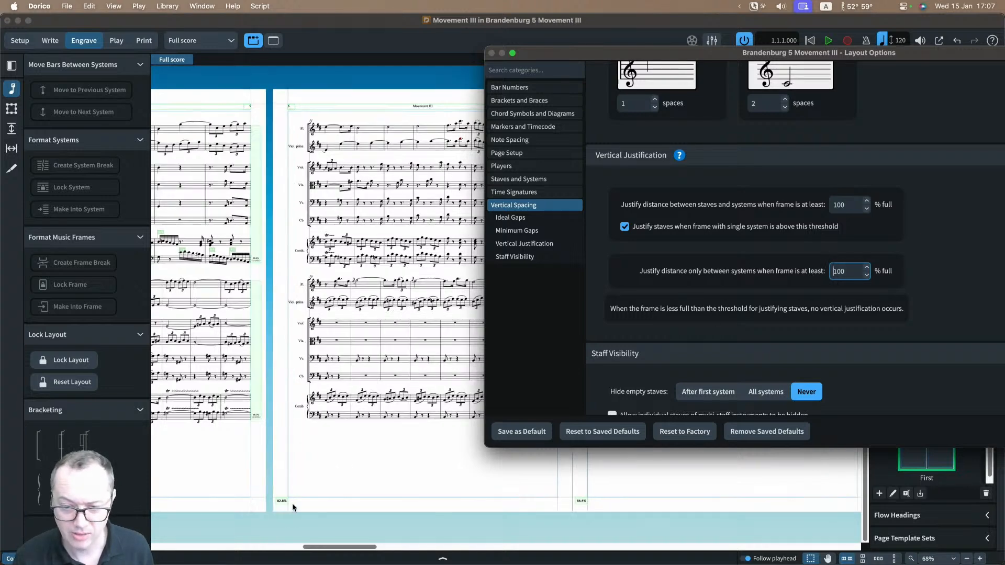
pyautogui.hscroll(-5, 303, 507)
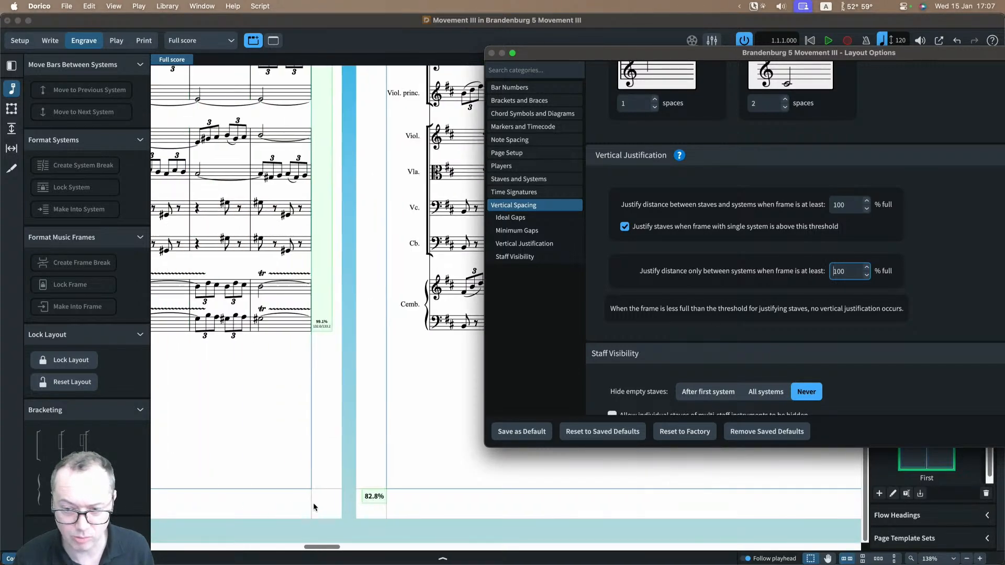
pyautogui.hscroll(2, 326, 508)
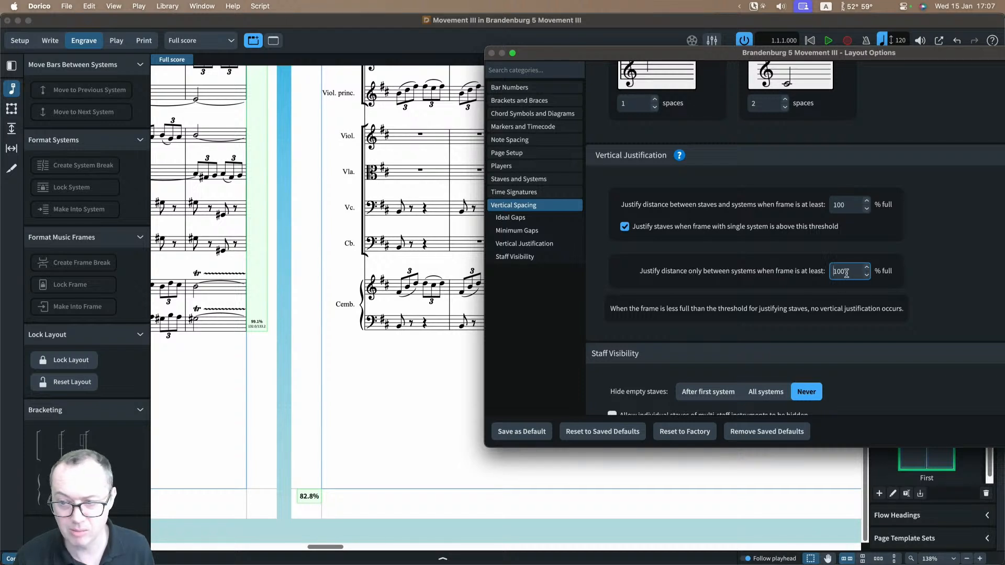
# Step: Set the threshold for justifying only between systems to 80% full, apply it, close the layout options and examine the gap between systems
pyautogui.moveTo(846, 274); pyautogui.dragTo(816, 270)
pyautogui.scroll(-5, 817, 273)
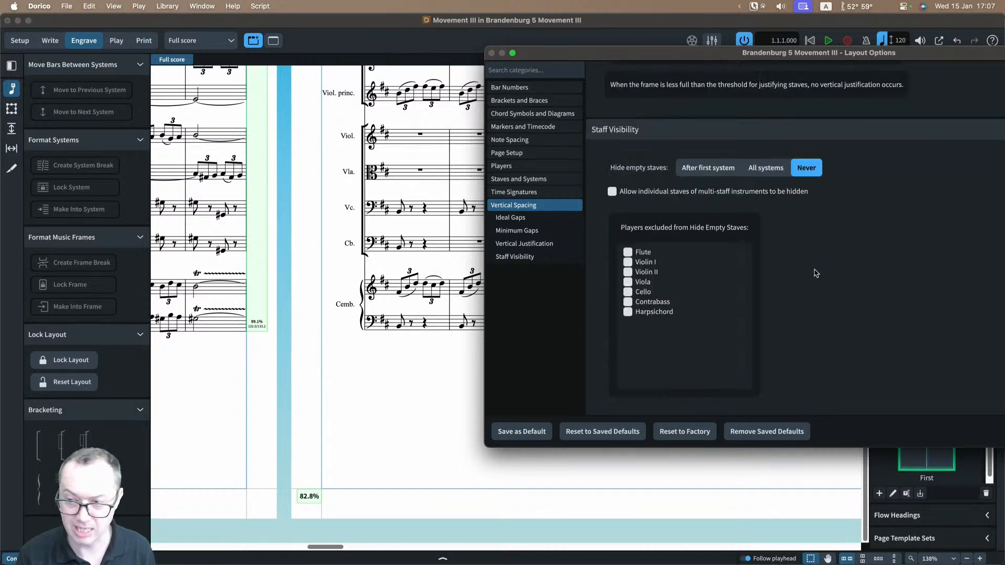
pyautogui.scroll(5, 814, 273)
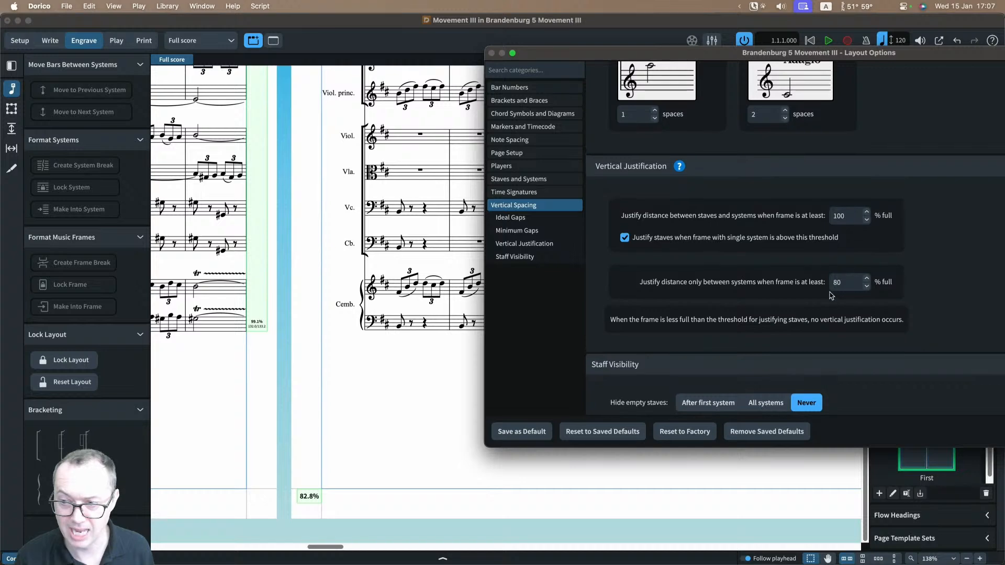
pyautogui.moveTo(899, 56); pyautogui.dragTo(773, 53)
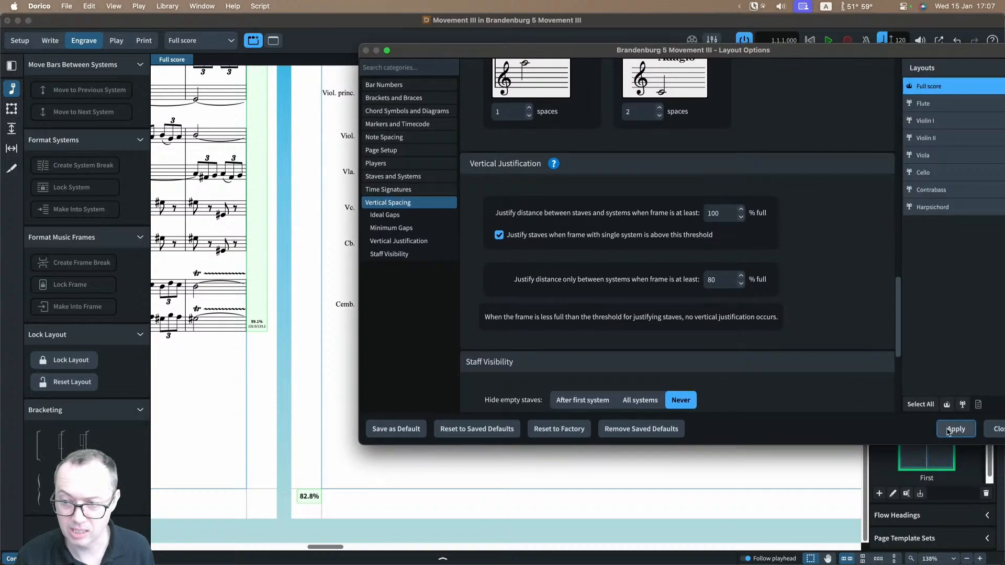
pyautogui.click(998, 429)
pyautogui.scroll(3, 363, 368)
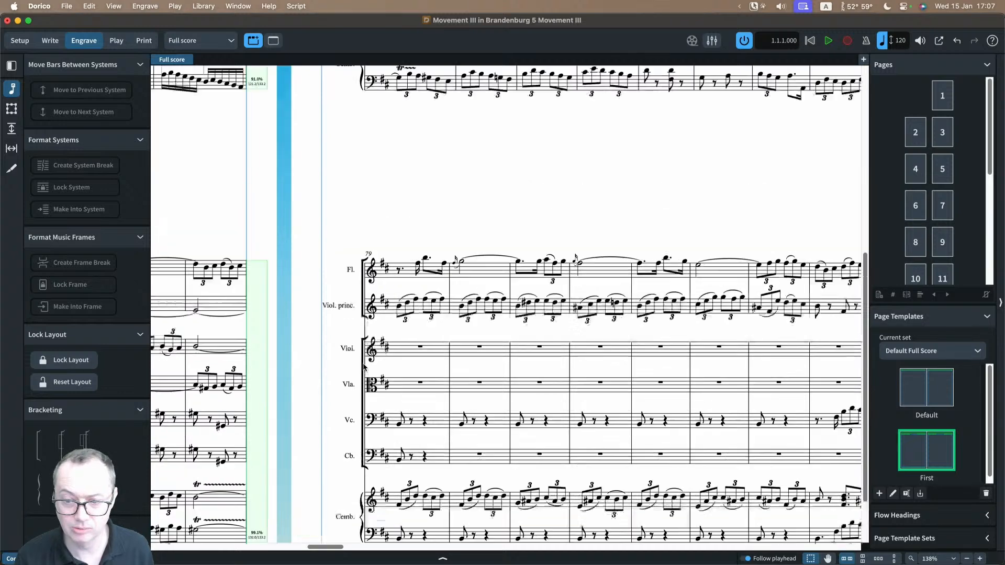
pyautogui.press('x')
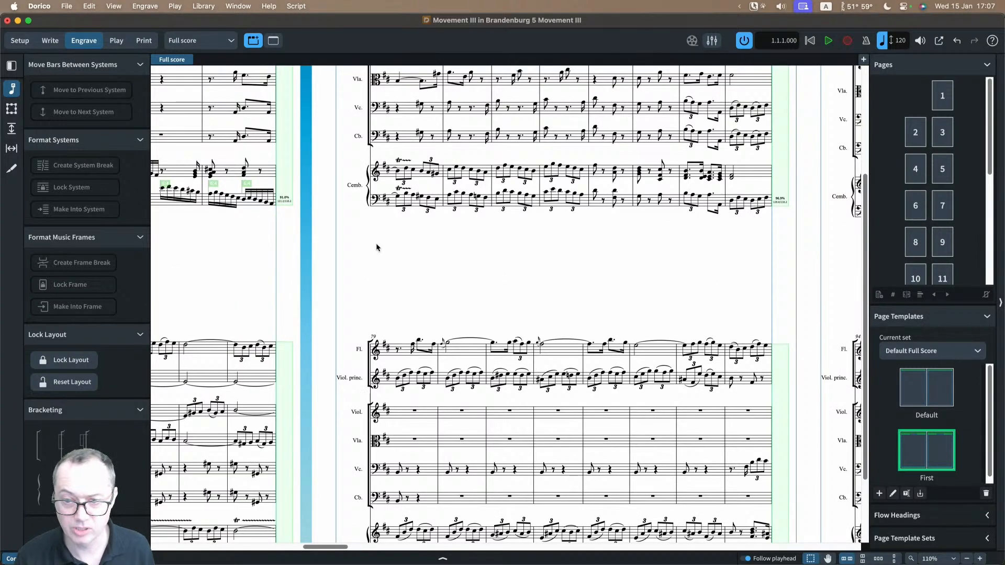
pyautogui.scroll(-2, 374, 287)
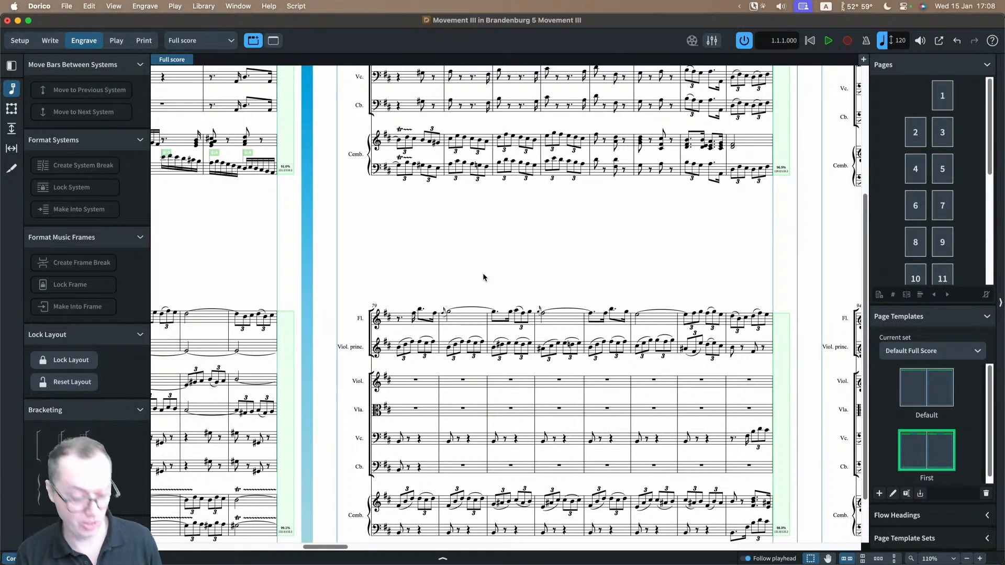
# Step: Set the full score's justification thresholds to 80% full for staves and systems and 100% for systems only, apply them and close the layout options
pyautogui.press('super+shift+l')
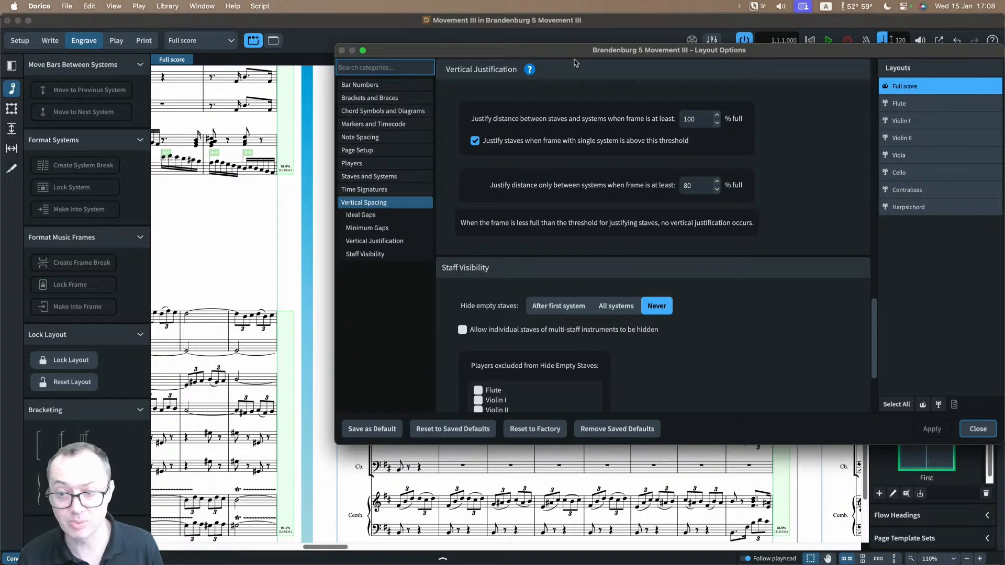
pyautogui.moveTo(574, 51); pyautogui.dragTo(799, 94)
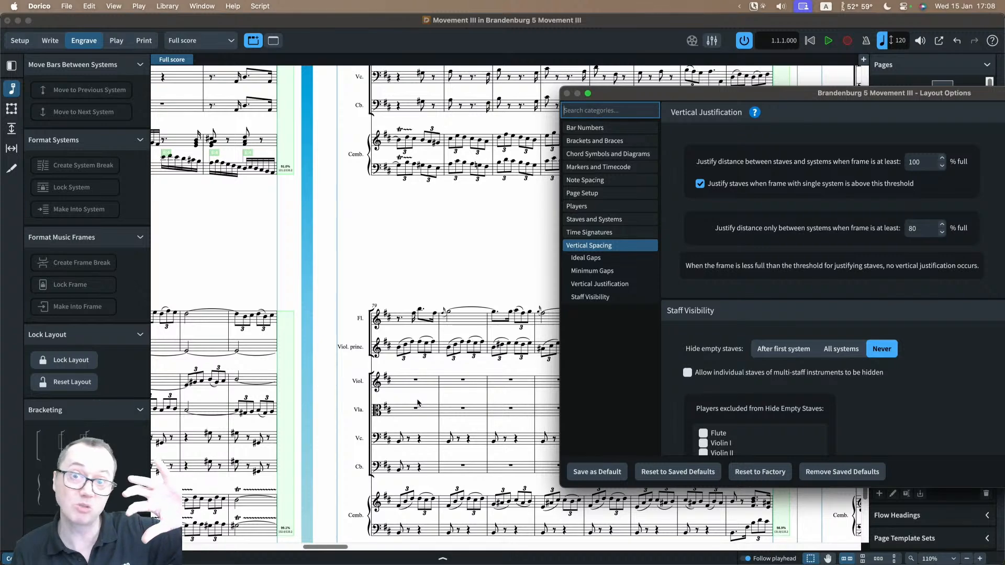
pyautogui.moveTo(722, 96); pyautogui.dragTo(485, 99)
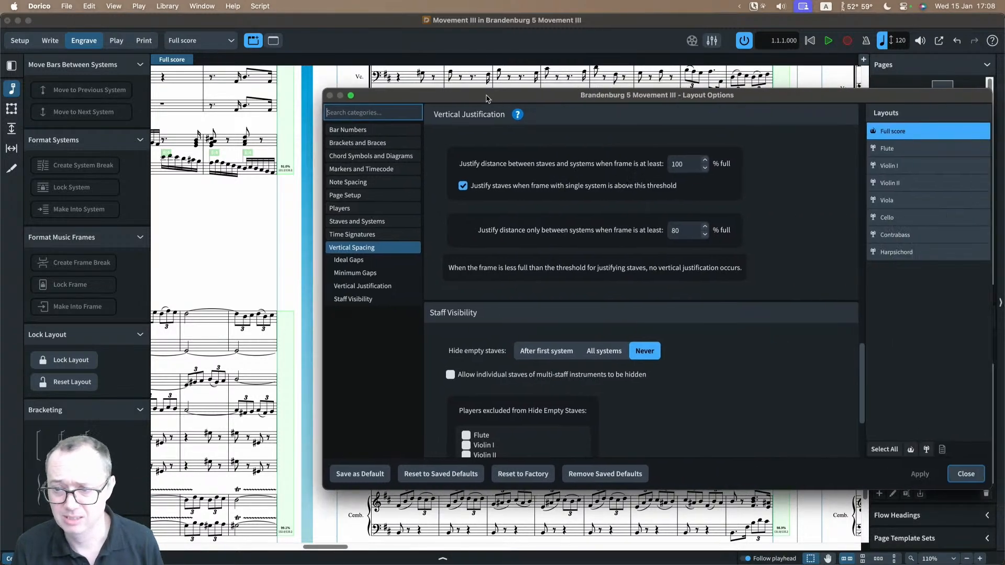
pyautogui.moveTo(680, 231); pyautogui.dragTo(664, 233)
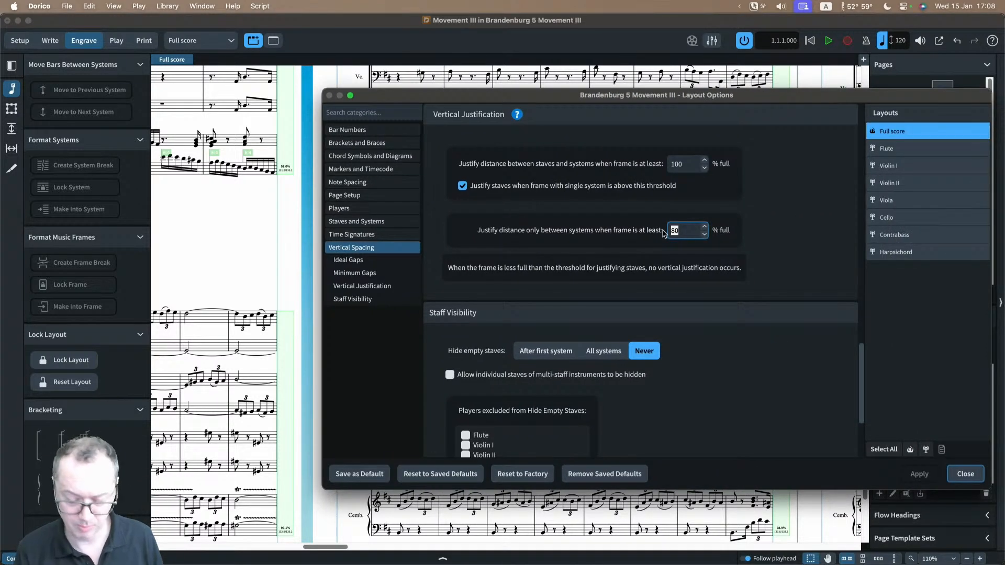
pyautogui.write('100')
pyautogui.moveTo(686, 164); pyautogui.dragTo(668, 163)
pyautogui.write('80')
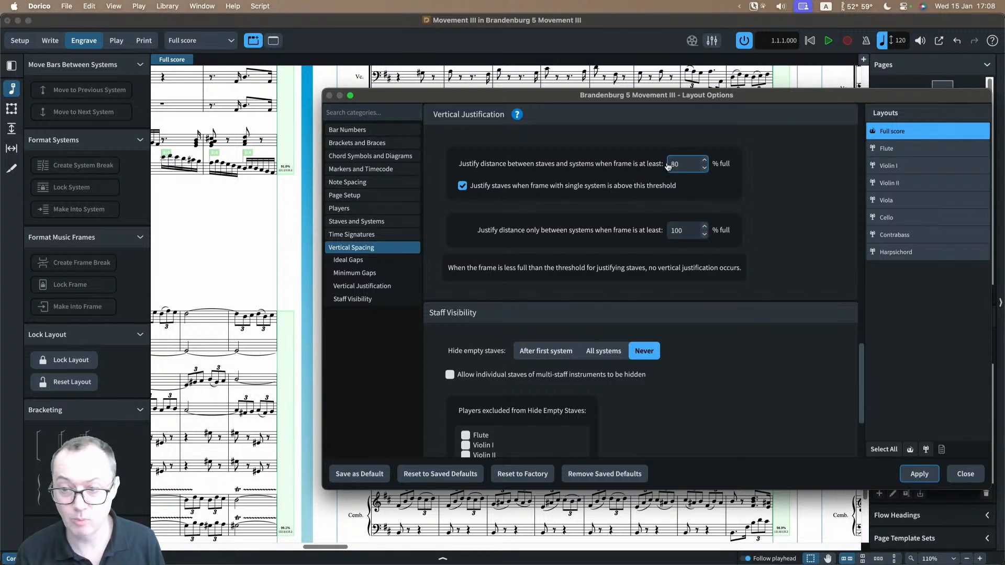
pyautogui.press('Tab')
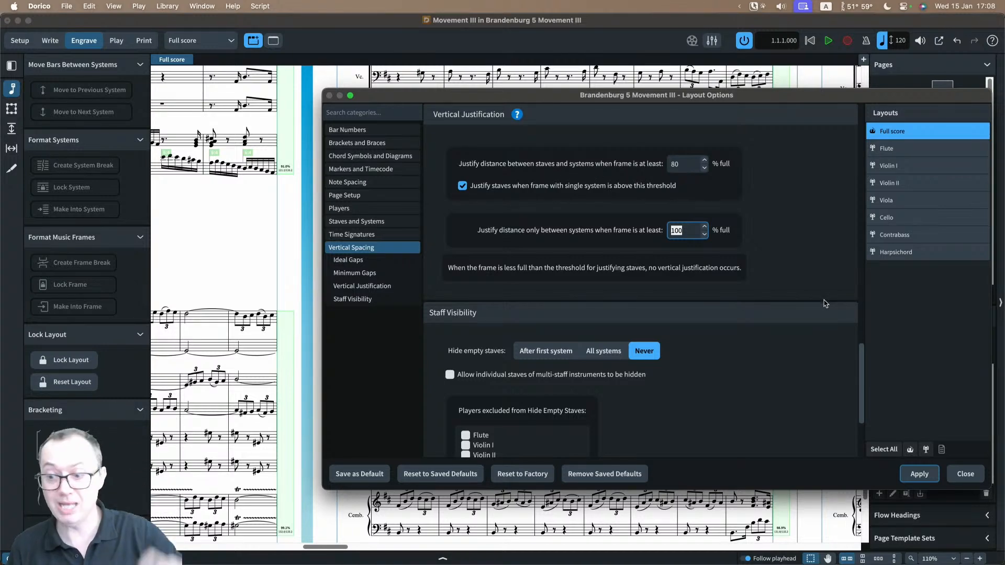
pyautogui.click(915, 475)
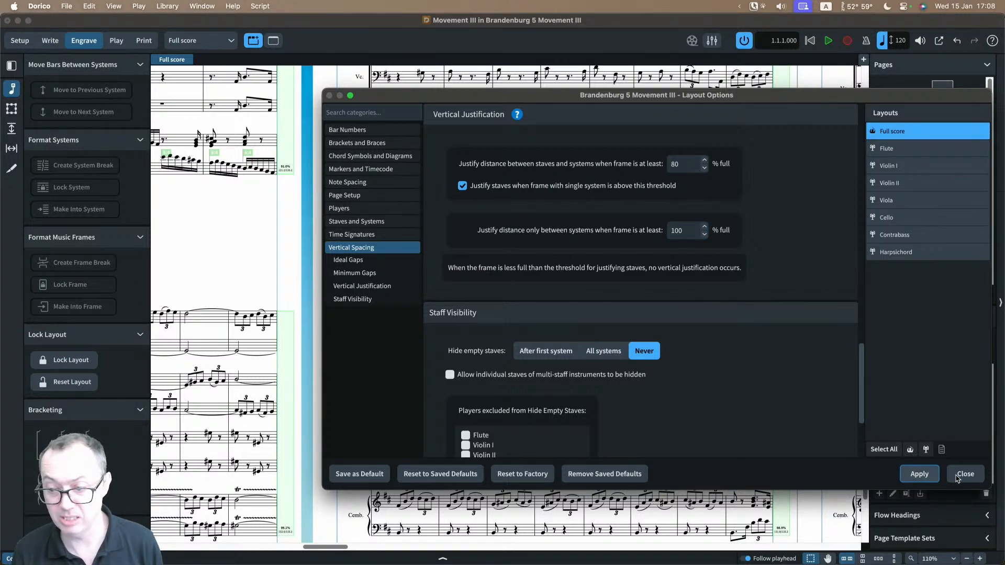
pyautogui.click(964, 474)
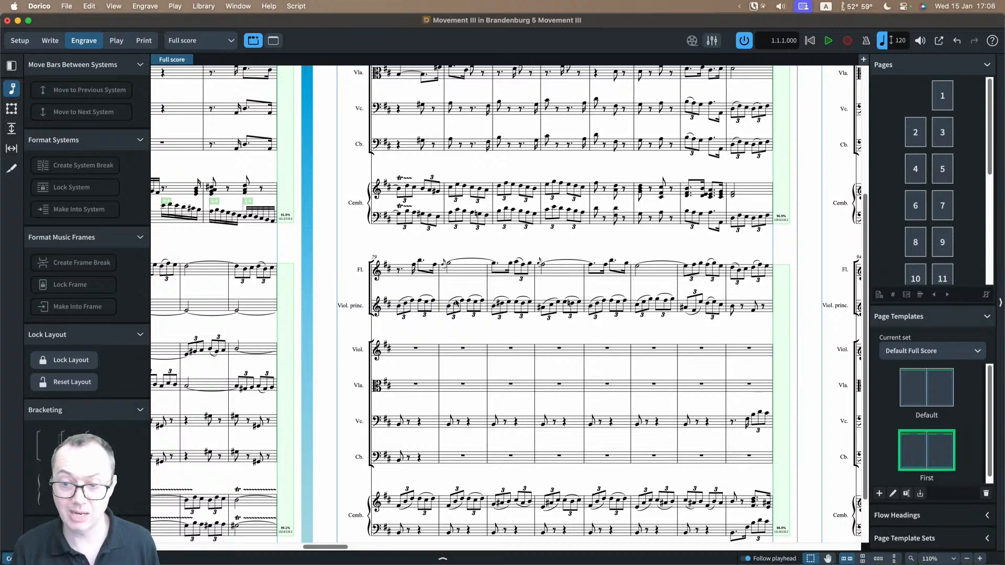
# Step: Examine how staves and systems are distributed across the full score's pages under the applied justification thresholds
pyautogui.scroll(4, 456, 304)
pyautogui.scroll(-3, 456, 303)
pyautogui.scroll(-2, 456, 304)
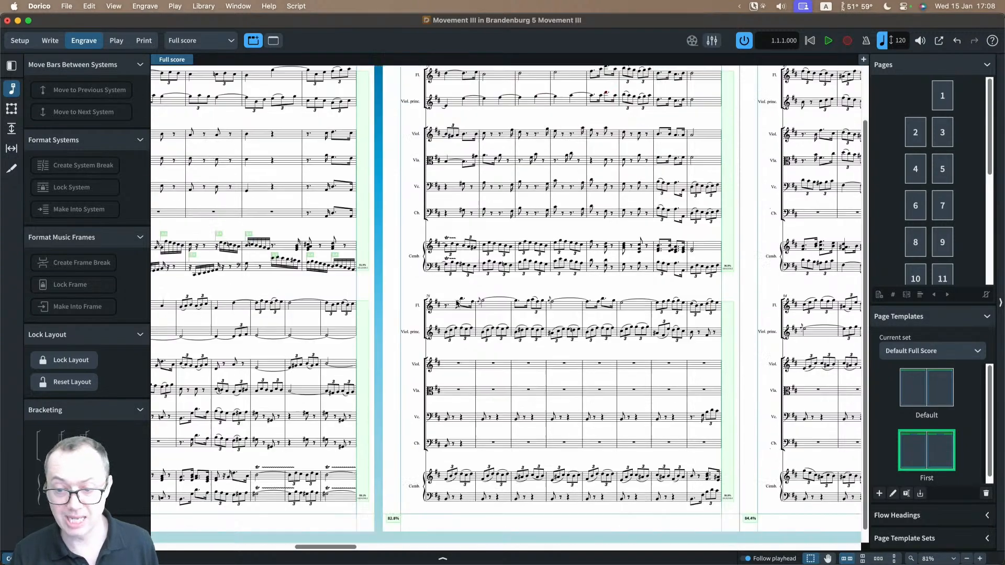
pyautogui.scroll(-1, 456, 304)
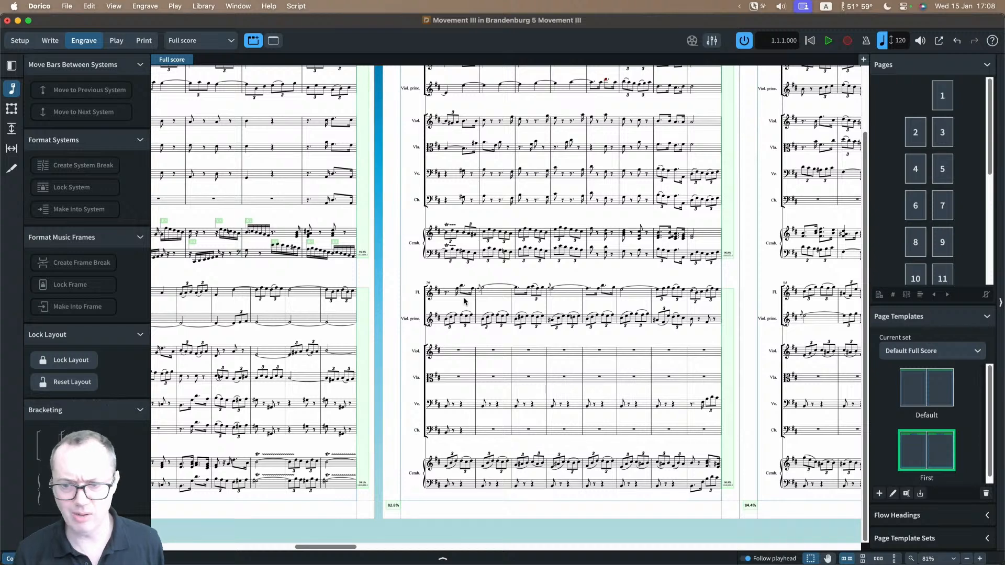
pyautogui.scroll(3, 463, 301)
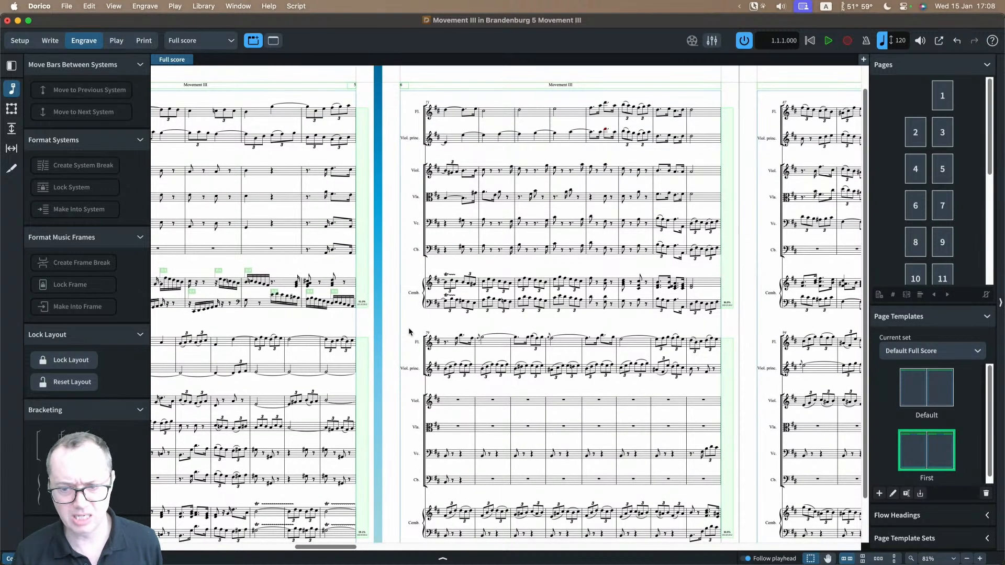
# Step: Set the full score's ideal inter-system gap to 20 spaces, apply it, close the layout options and check the system spacing
pyautogui.press('super+shift+l')
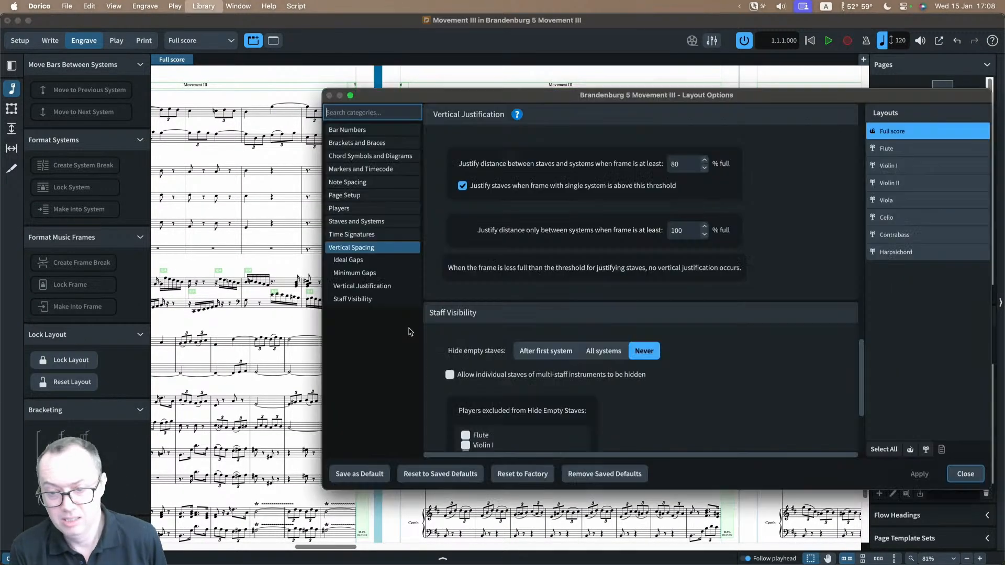
pyautogui.scroll(5, 501, 270)
pyautogui.scroll(10, 502, 270)
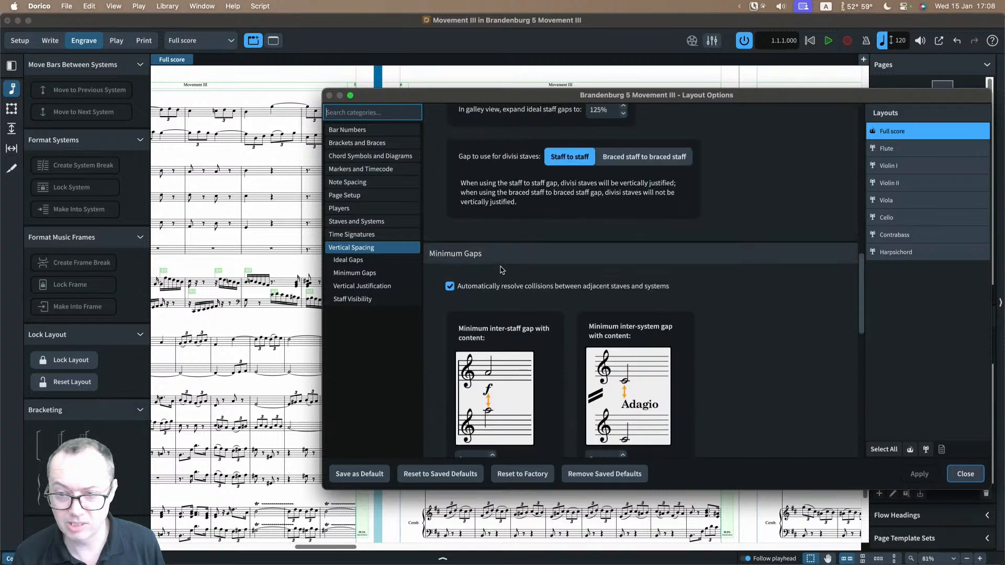
pyautogui.click(463, 256)
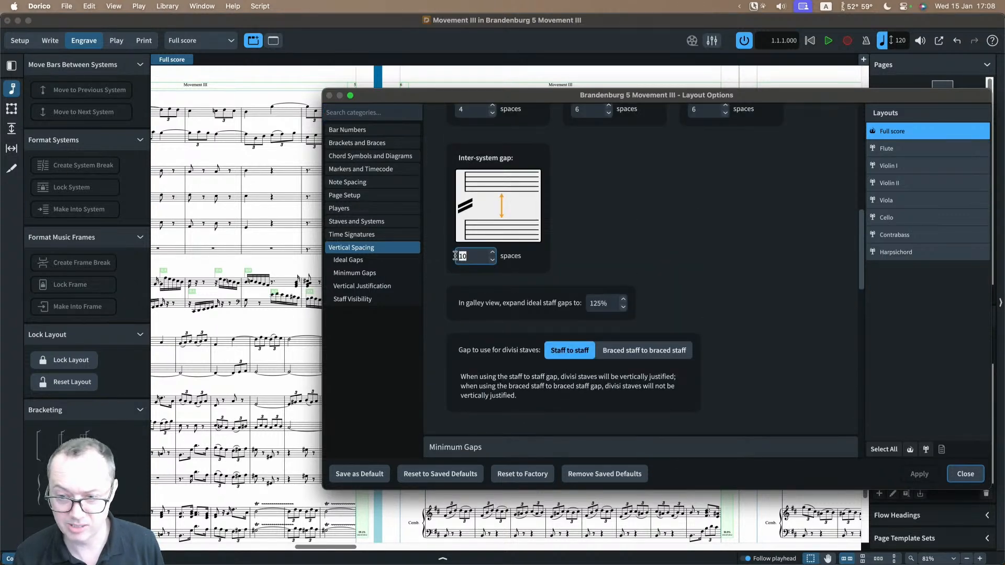
pyautogui.write('20')
pyautogui.press('Tab')
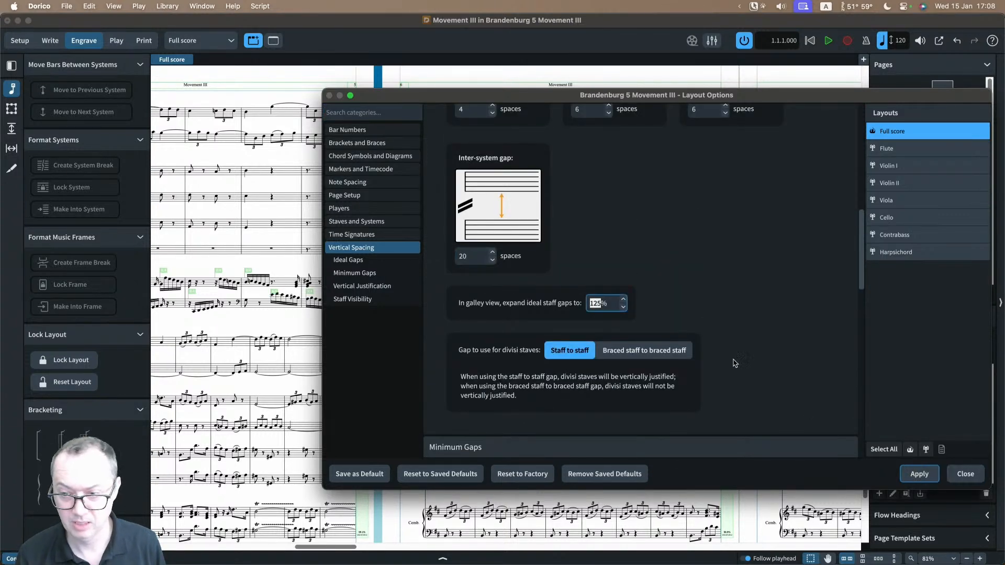
pyautogui.click(931, 480)
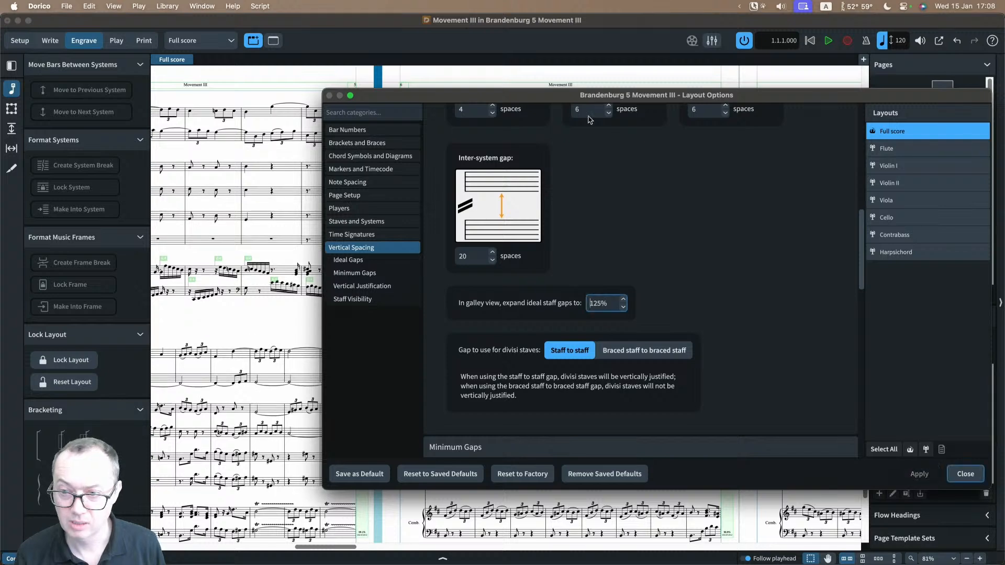
pyautogui.moveTo(550, 98); pyautogui.dragTo(814, 97)
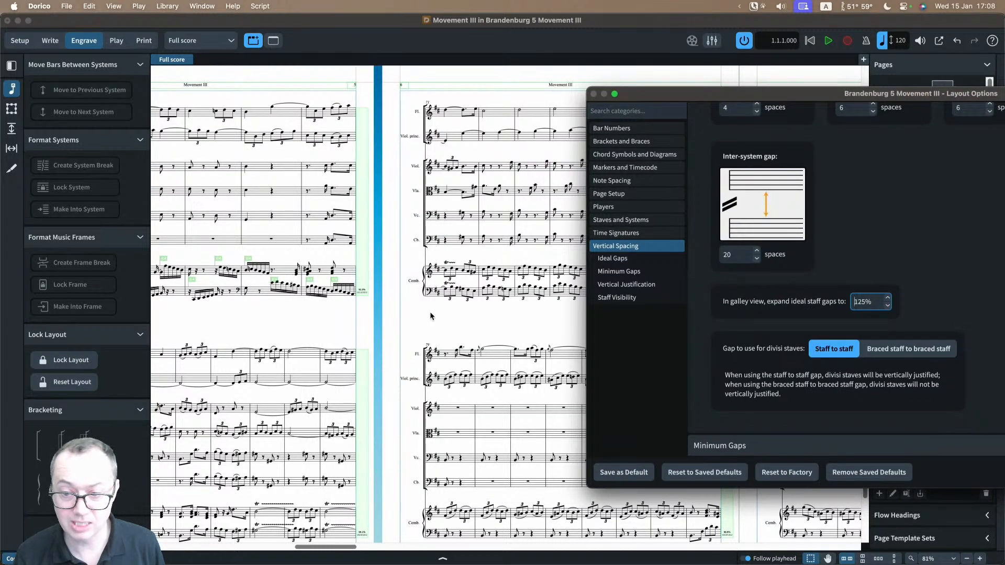
pyautogui.moveTo(675, 96); pyautogui.dragTo(325, 52)
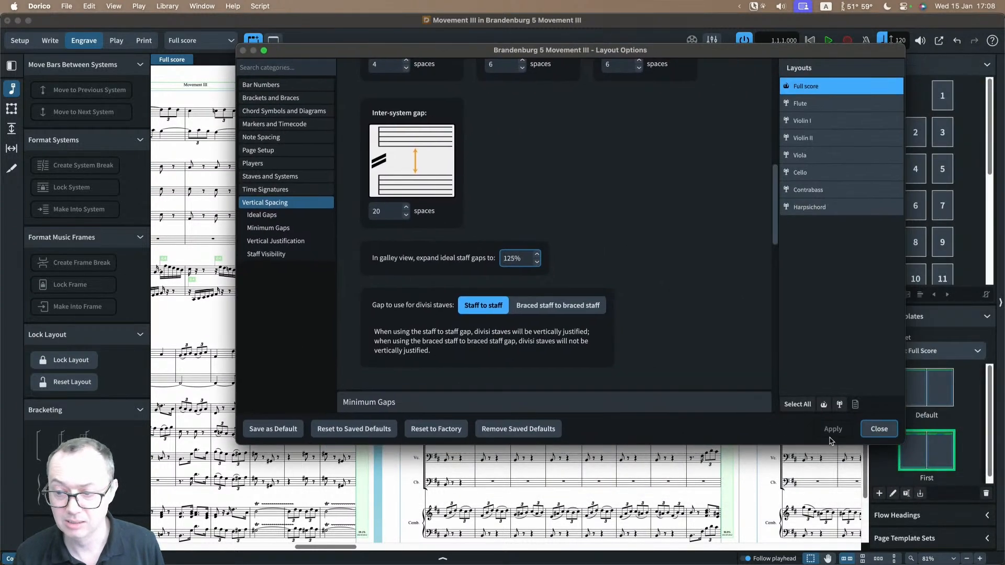
pyautogui.click(891, 433)
pyautogui.scroll(-1, 602, 314)
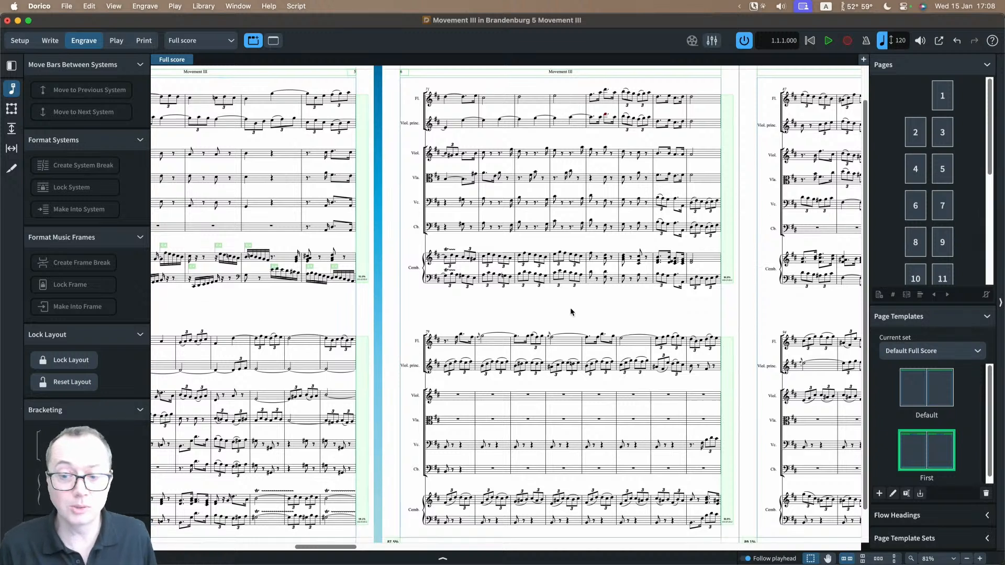
# Step: Switch to staff spacing in Engrave mode and examine the distances between staves and systems on the full score's page starting the bar 79 system
pyautogui.scroll(-2, 570, 307)
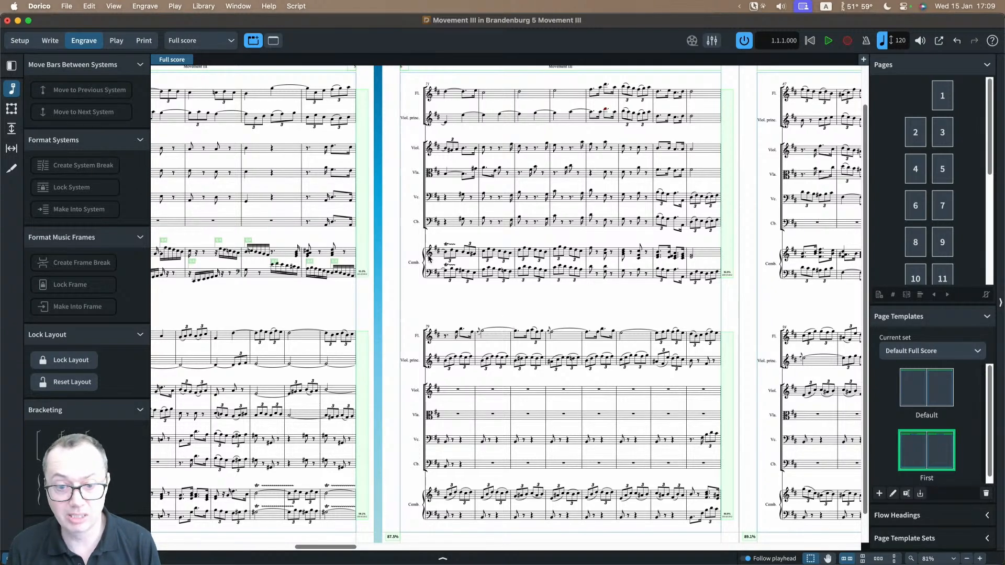
pyautogui.click(11, 129)
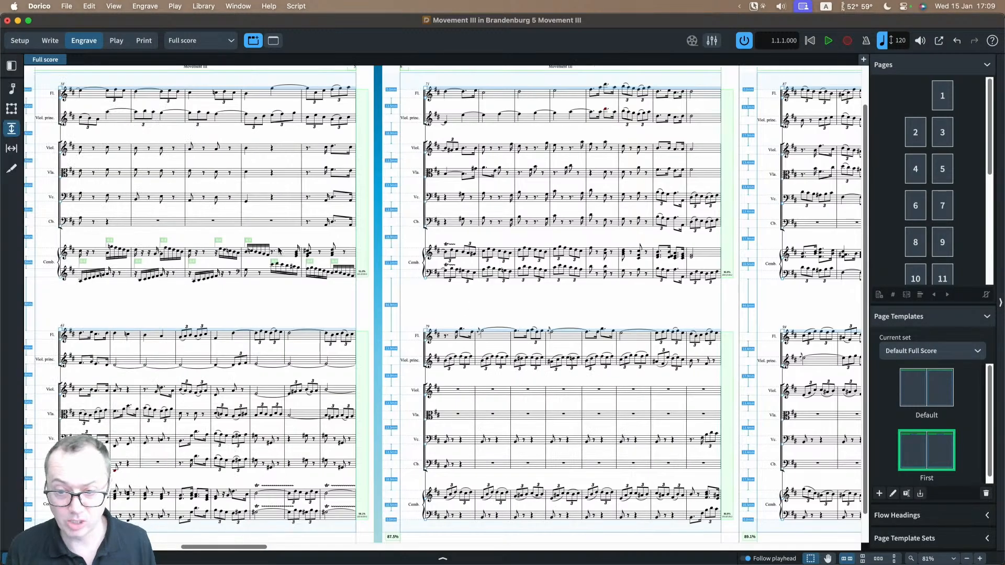
pyautogui.scroll(10, 373, 303)
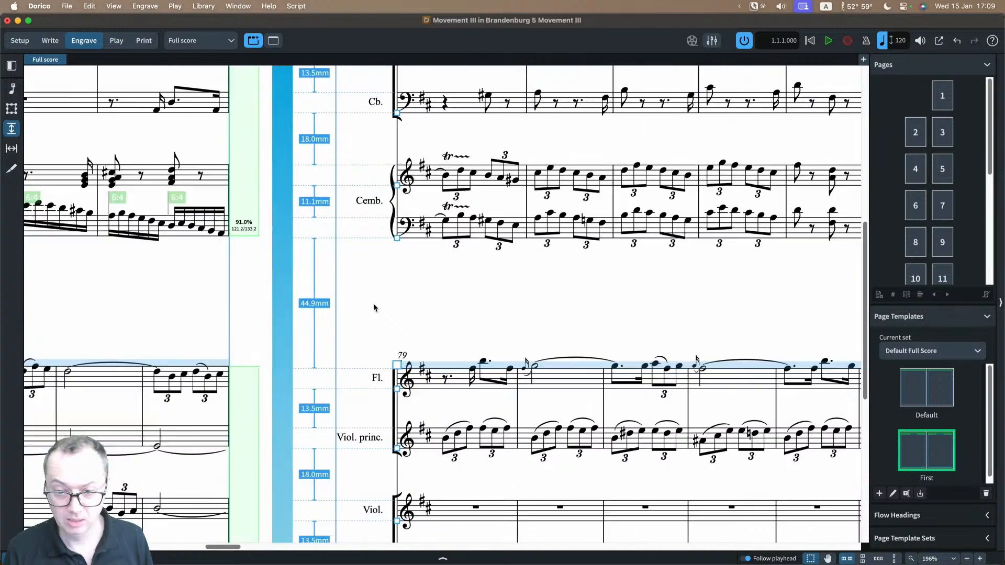
pyautogui.scroll(-2, 373, 303)
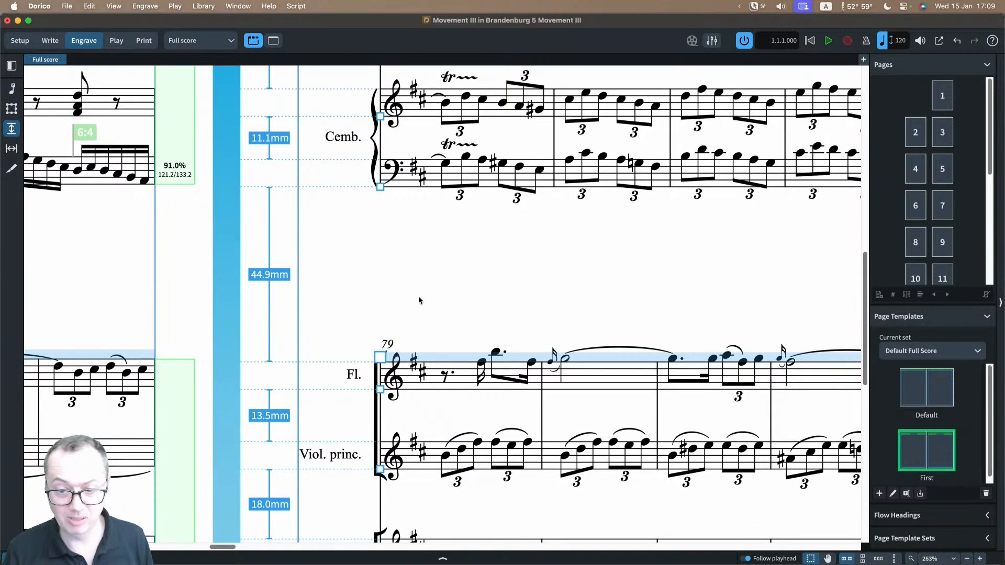
pyautogui.scroll(-3, 415, 308)
pyautogui.scroll(-3, 359, 376)
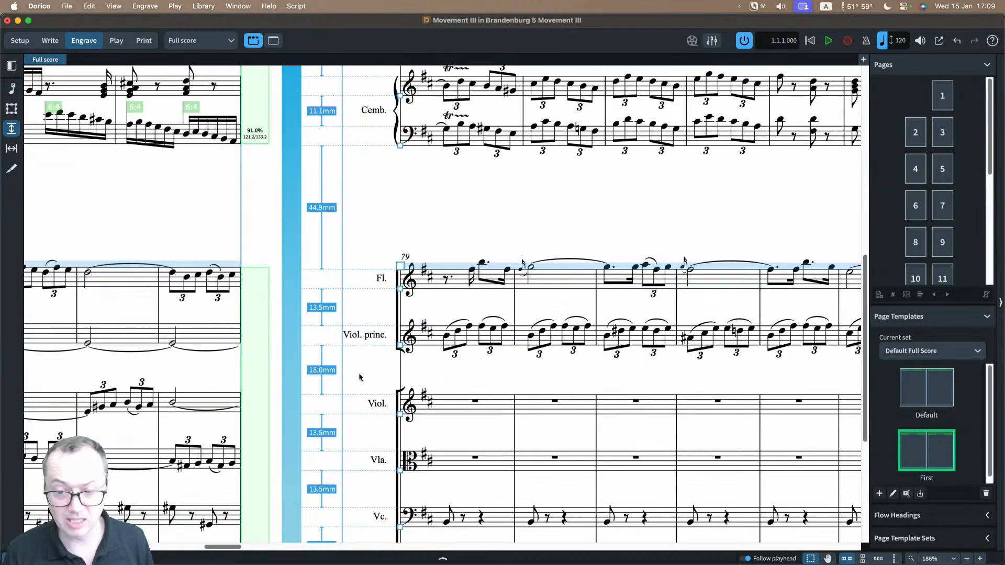
pyautogui.scroll(-2, 359, 377)
pyautogui.scroll(-4, 325, 296)
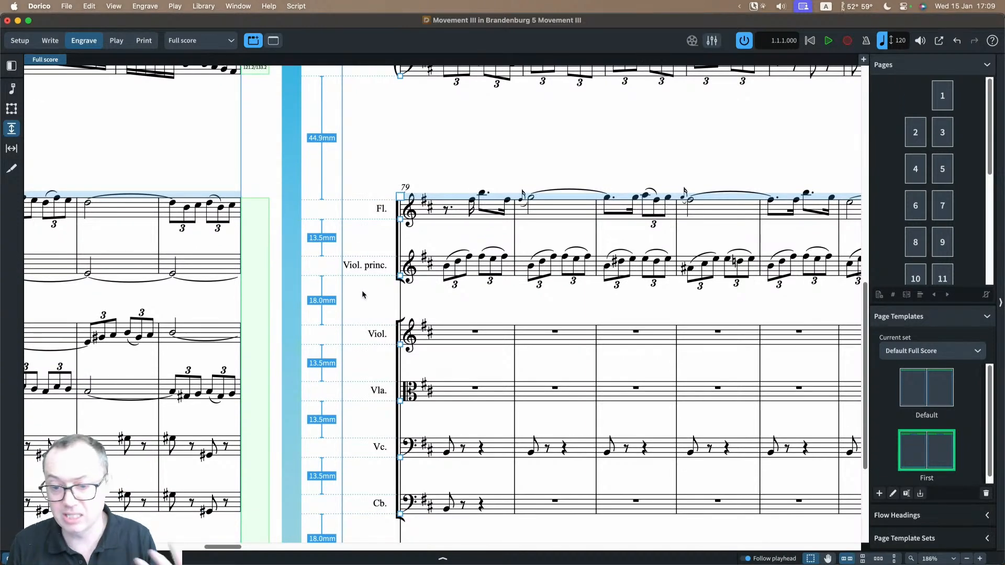
pyautogui.scroll(-14, 370, 335)
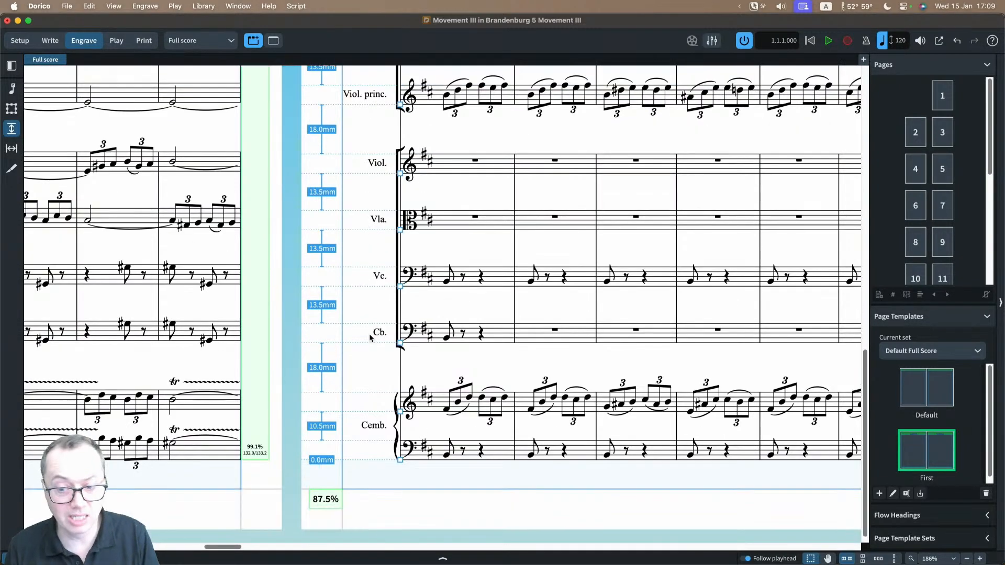
pyautogui.scroll(10, 370, 339)
pyautogui.press('x')
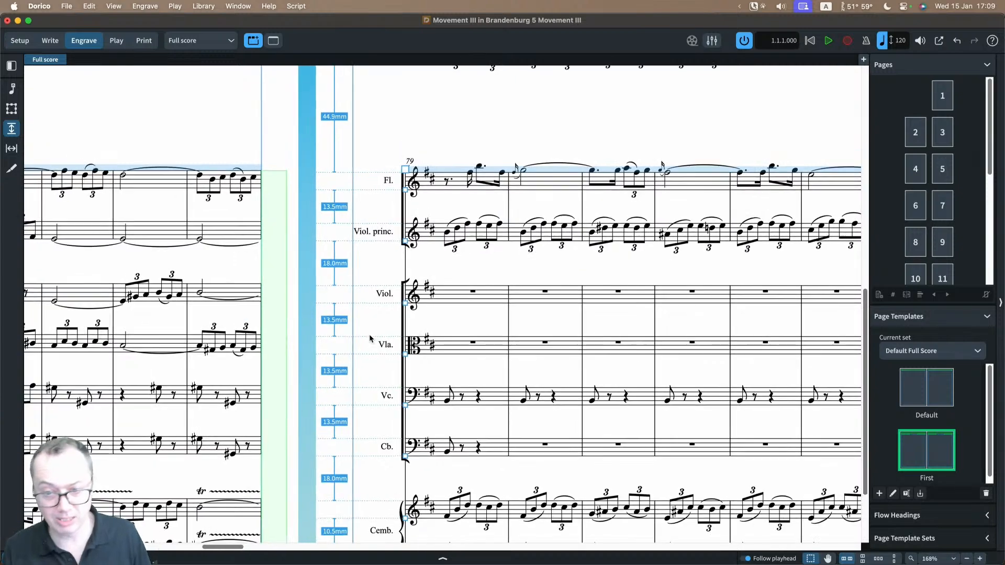
pyautogui.scroll(8, 370, 338)
pyautogui.scroll(4, 369, 338)
pyautogui.scroll(-3, 370, 338)
pyautogui.scroll(10, 372, 340)
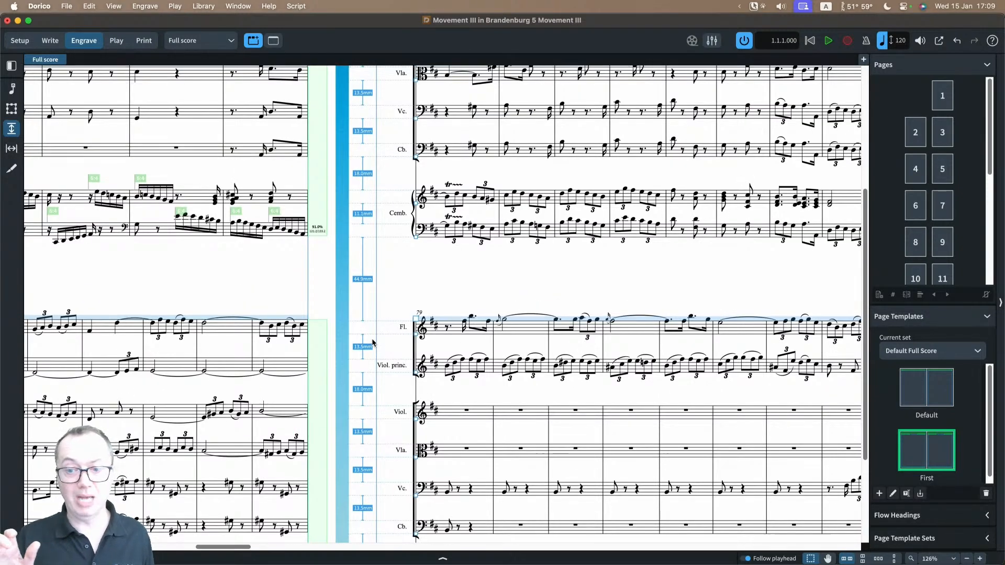
# Step: Compare the frame fullness percentages of the full score's pages, going back to the first page
pyautogui.scroll(-15, 370, 335)
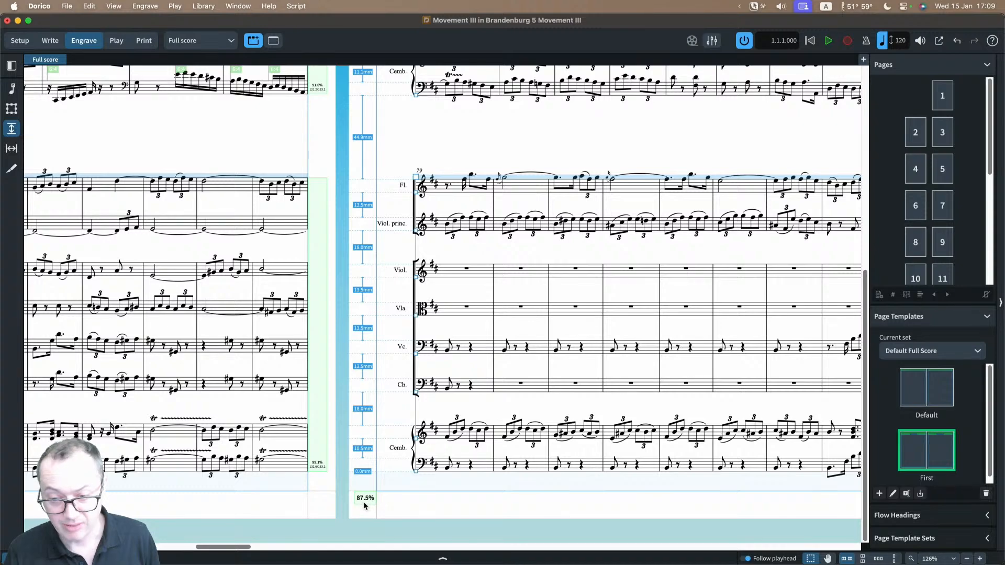
pyautogui.hscroll(5, 453, 375)
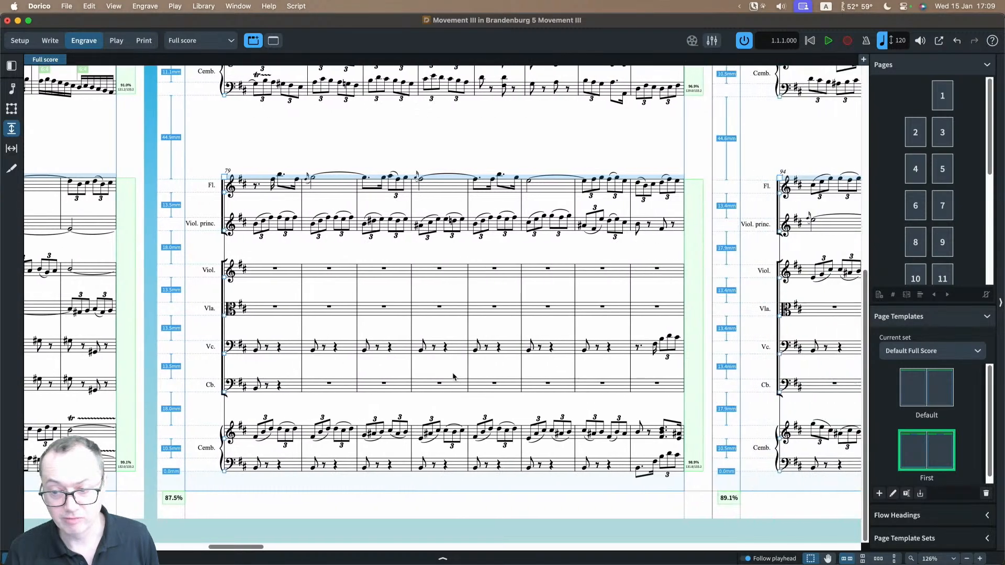
pyautogui.hscroll(2, 453, 375)
pyautogui.hscroll(-20, 453, 376)
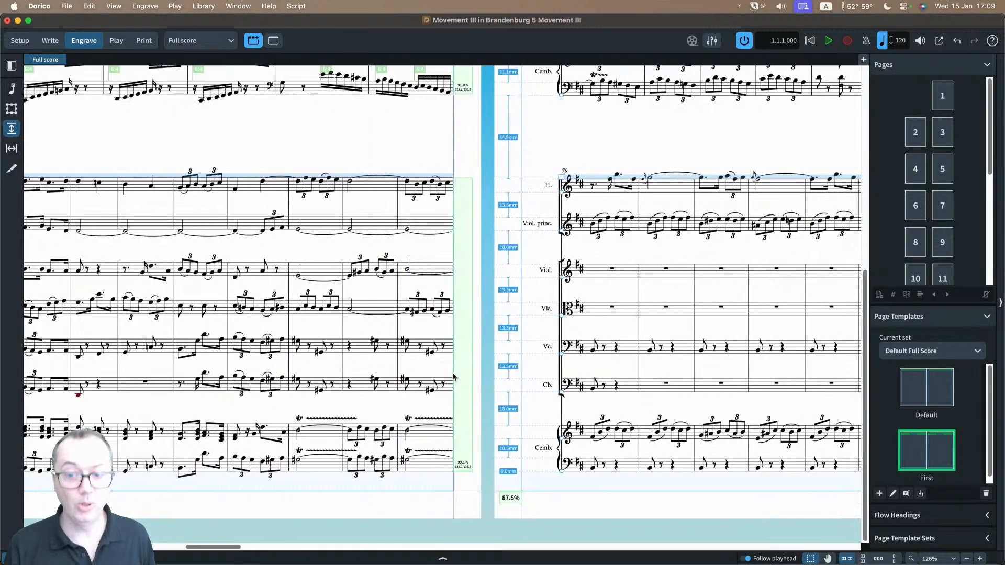
pyautogui.hscroll(-20, 453, 375)
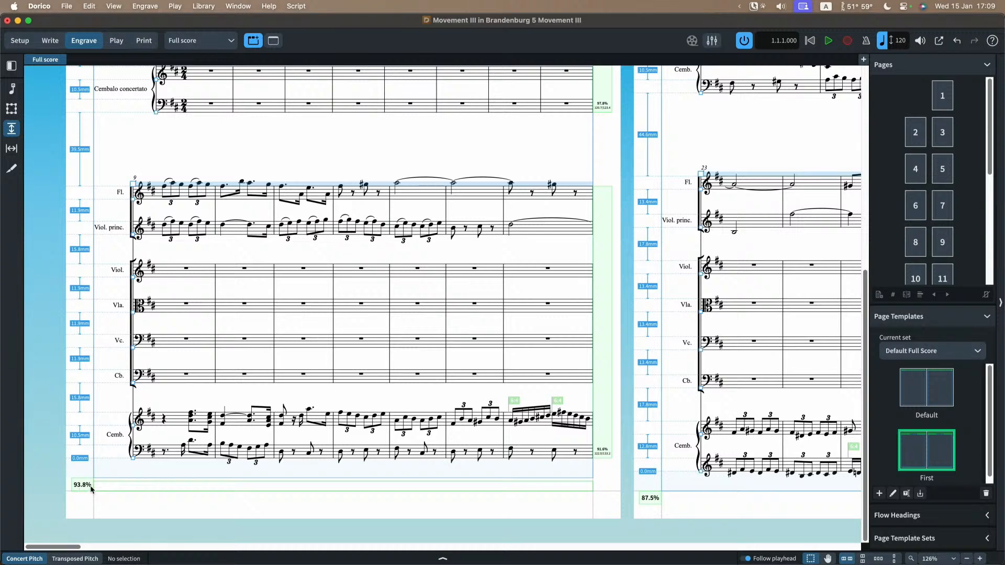
pyautogui.scroll(-2, 326, 314)
pyautogui.scroll(5, 326, 314)
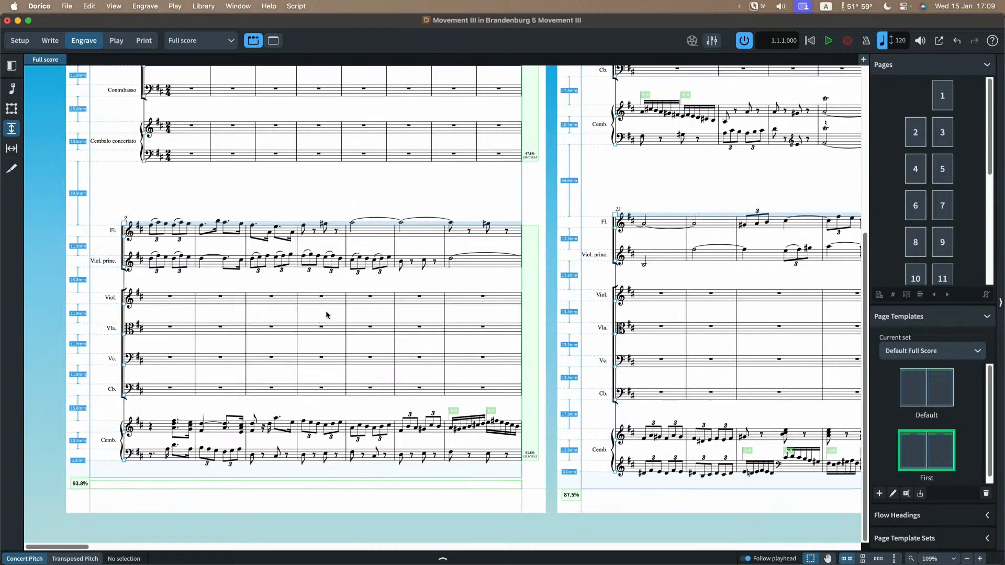
# Step: Set the full score's threshold for justifying only between systems to 90% full, apply it, close the layout options and compare the first pages
pyautogui.press('super+shift+l')
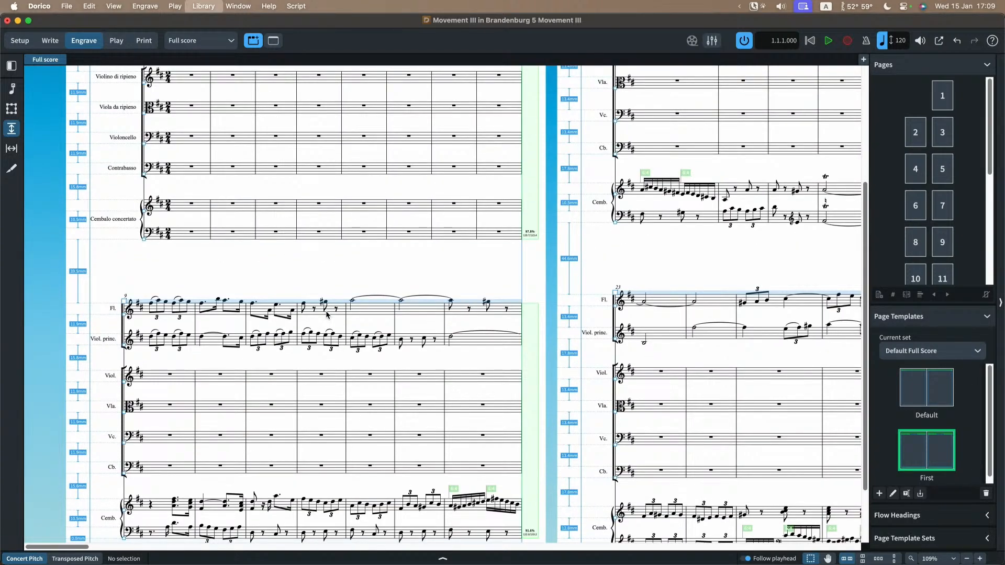
pyautogui.scroll(-6, 624, 260)
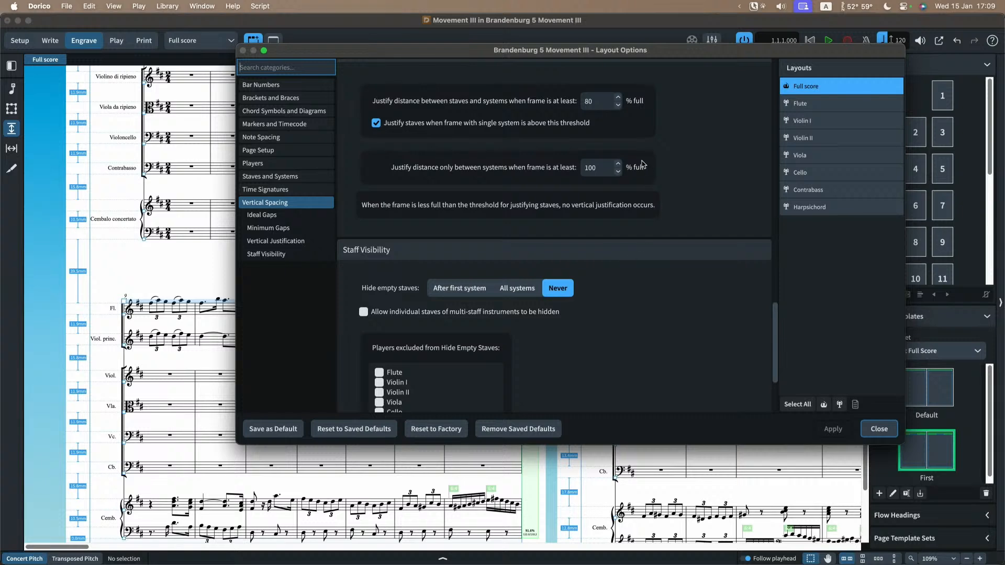
pyautogui.doubleClick(604, 167)
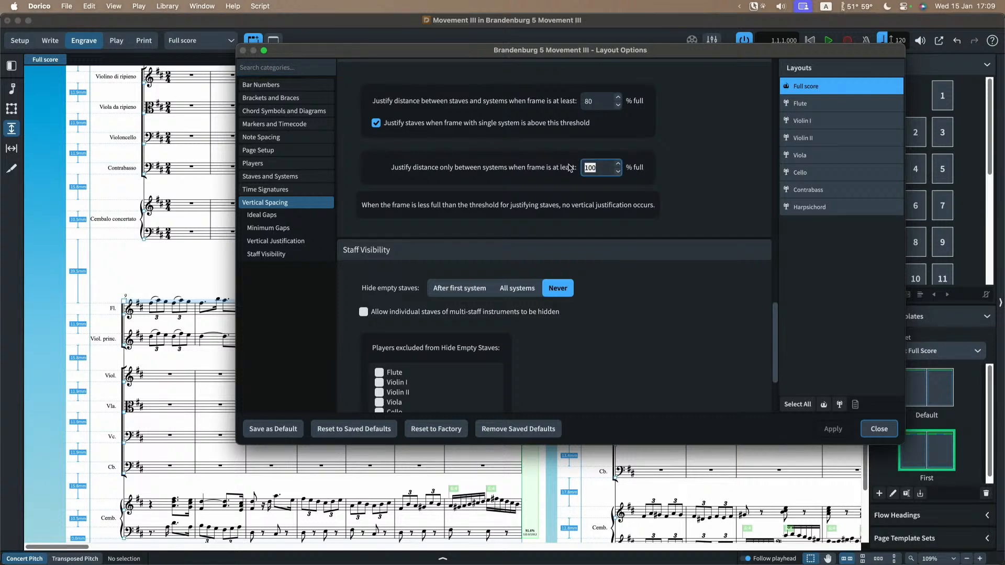
pyautogui.write('90')
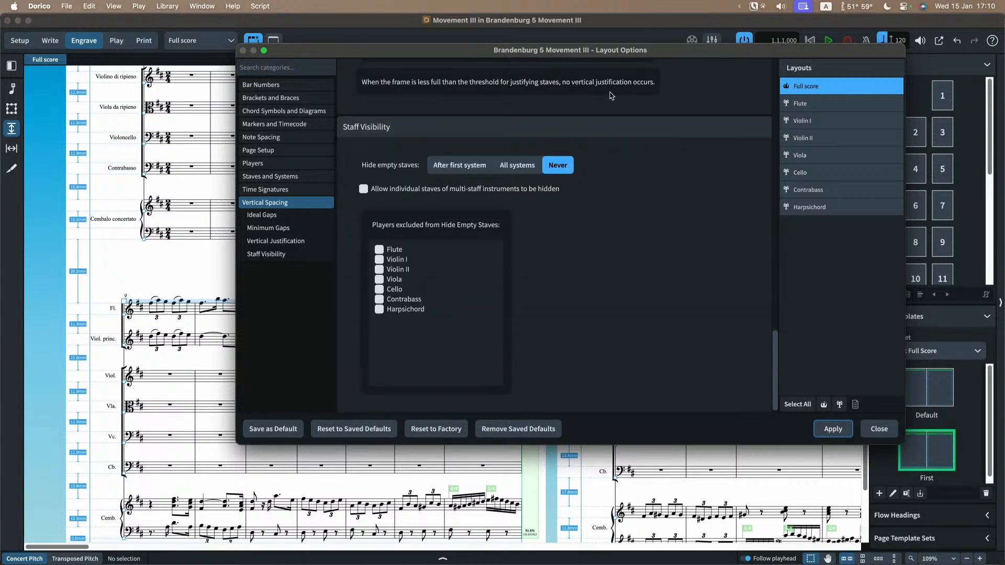
pyautogui.scroll(5, 669, 192)
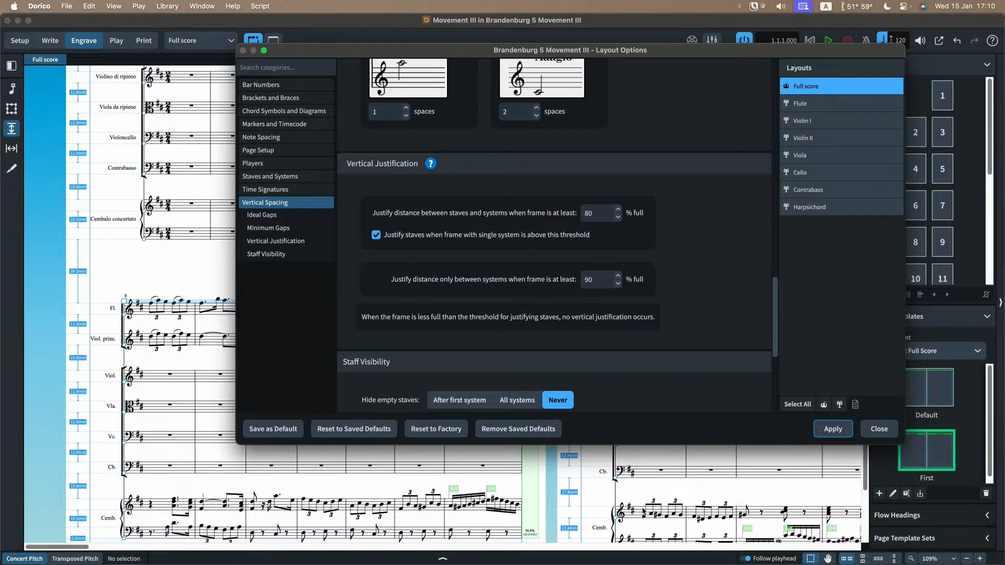
pyautogui.scroll(-3, 627, 501)
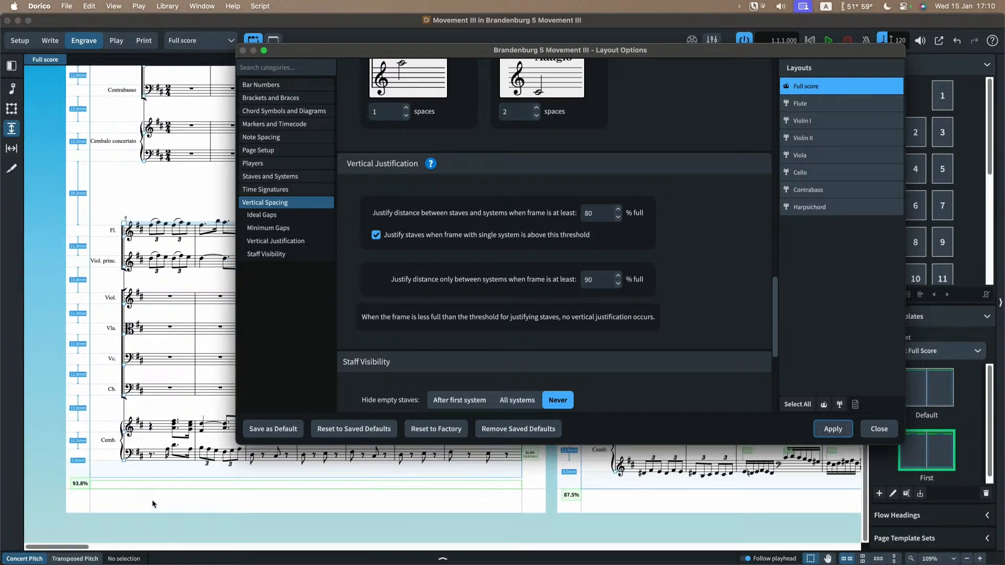
pyautogui.click(877, 430)
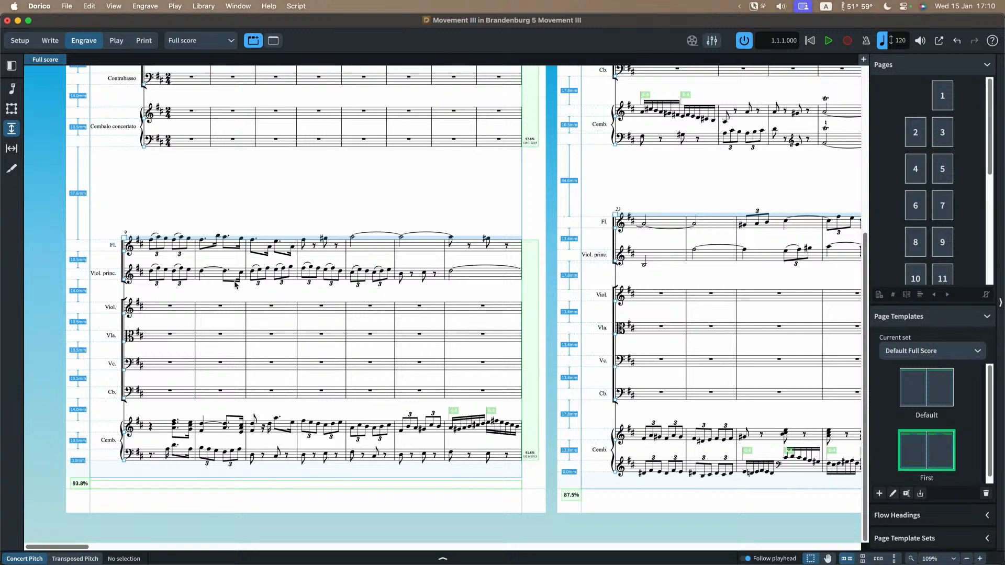
pyautogui.scroll(1, 237, 286)
pyautogui.scroll(8, 236, 287)
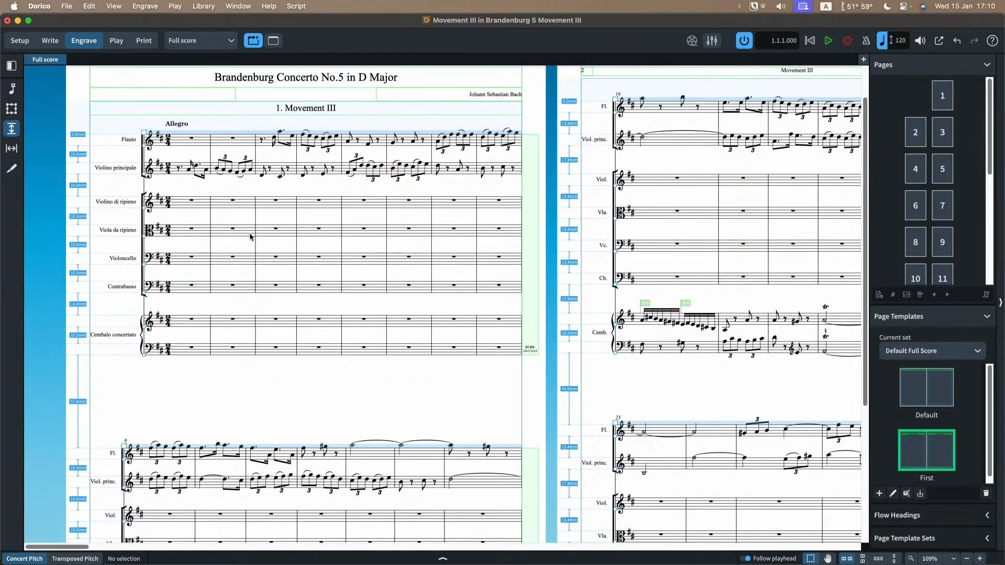
pyautogui.scroll(-2, 260, 323)
pyautogui.scroll(-5, 260, 323)
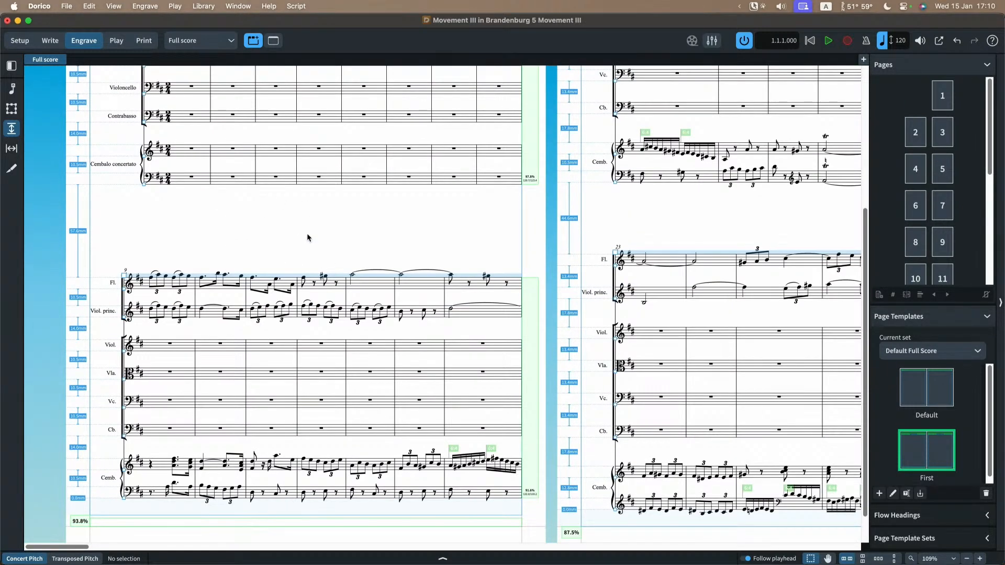
pyautogui.hscroll(5, 306, 233)
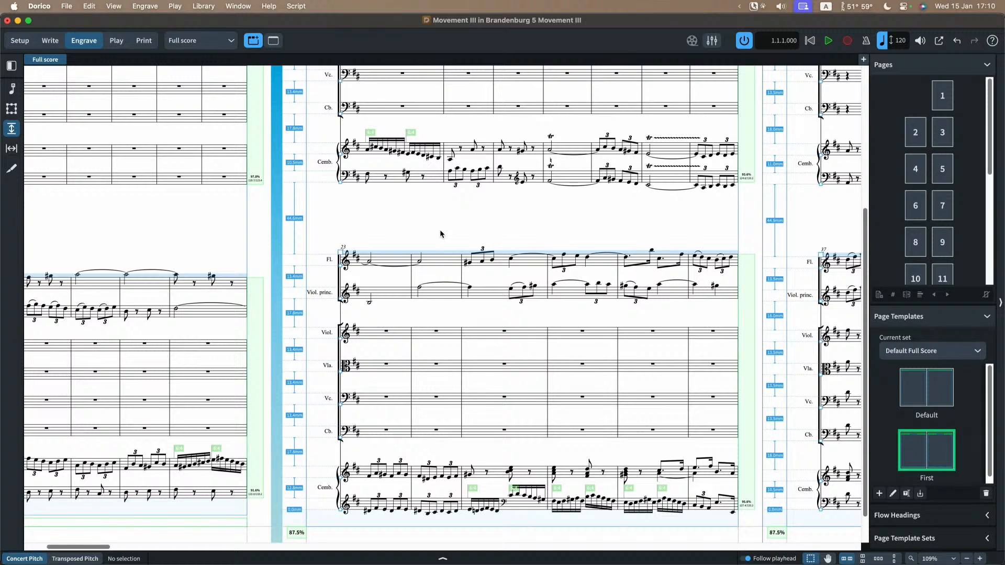
# Step: Set the full score's systems-only justification threshold to 100% full, apply it, close the layout options and check the system spacing
pyautogui.press('super+shift+l')
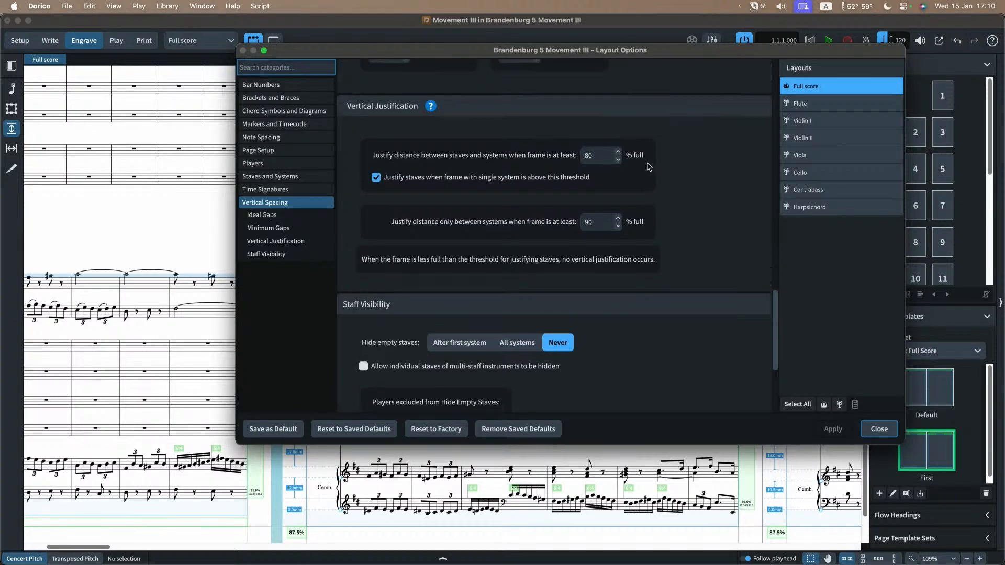
pyautogui.scroll(1, 649, 166)
pyautogui.doubleClick(604, 151)
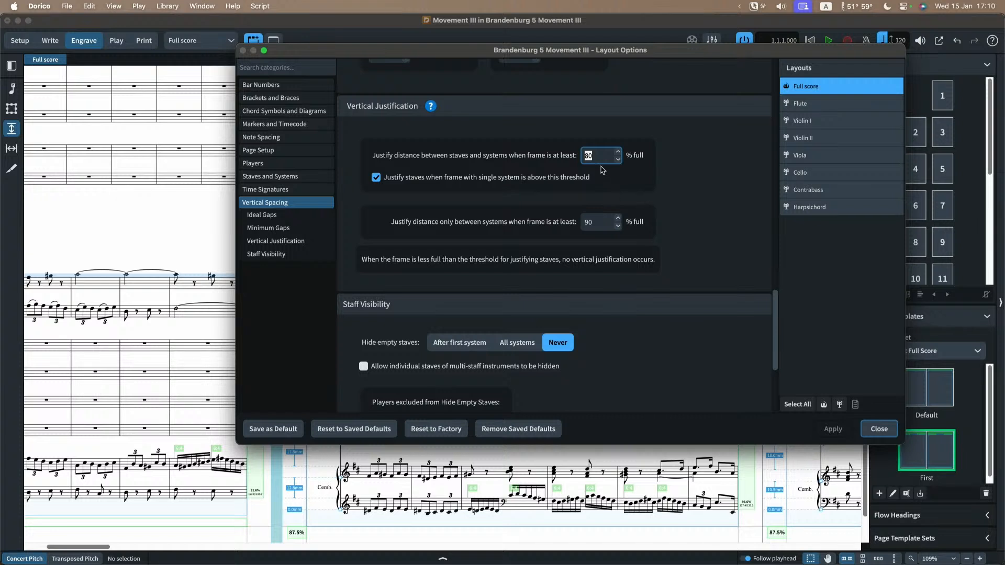
pyautogui.doubleClick(607, 227)
pyautogui.write('100')
pyautogui.press('Return')
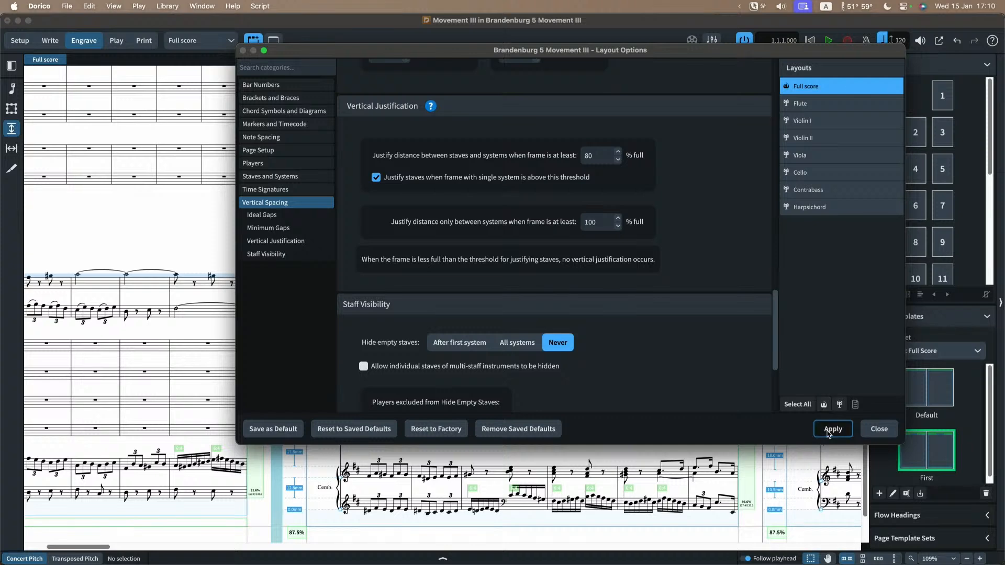
pyautogui.click(879, 429)
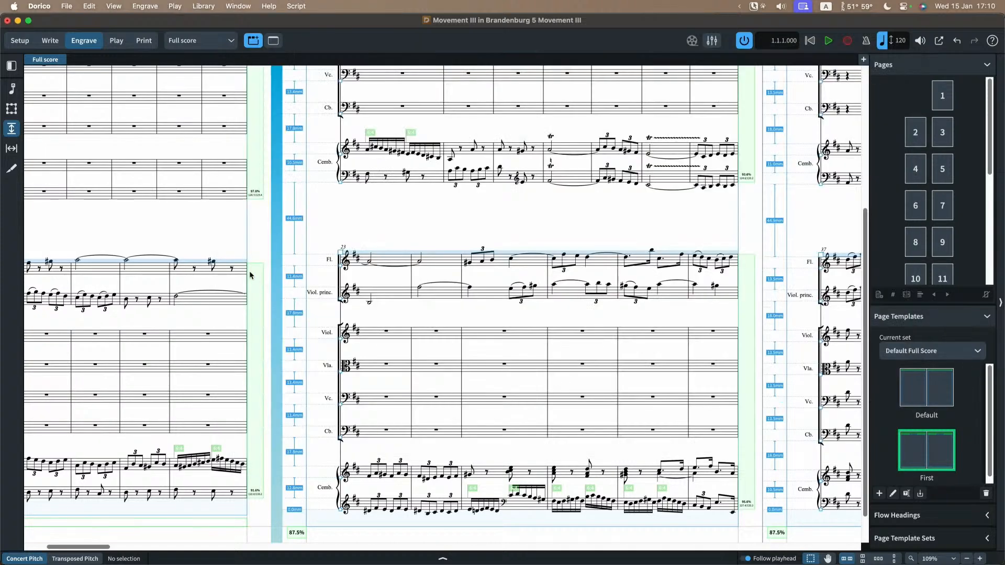
pyautogui.hscroll(3, 371, 217)
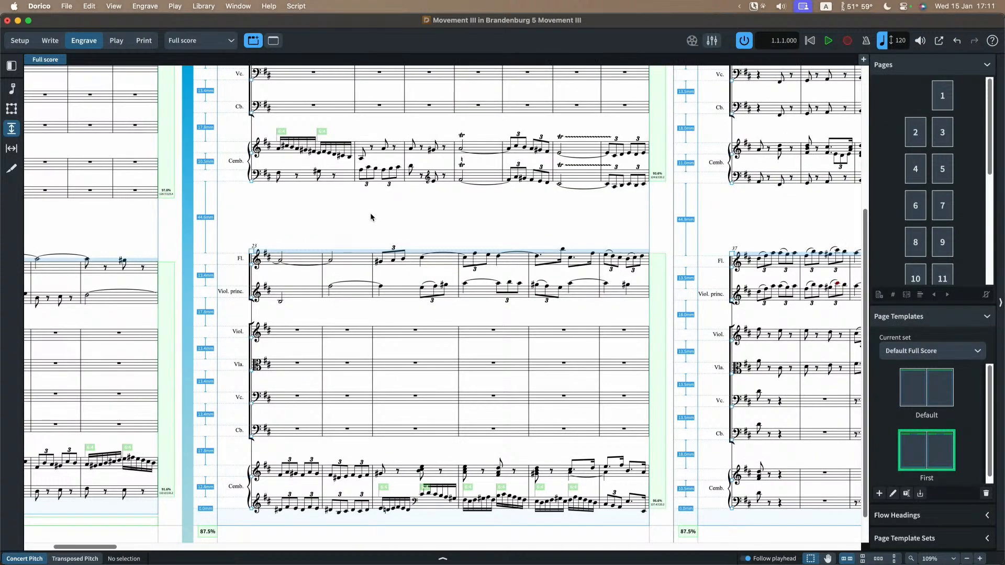
pyautogui.hscroll(8, 370, 216)
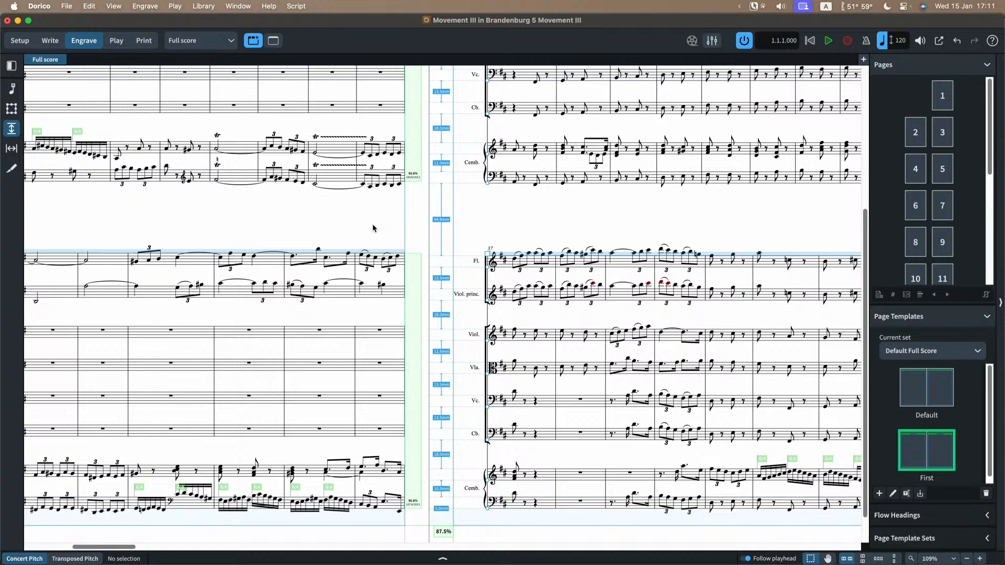
# Step: Show system dividers in the full score when the minimum number of staves is exceeded, apply, and move the layout options aside to reveal the score
pyautogui.scroll(1, 373, 227)
pyautogui.press('super+shift+l')
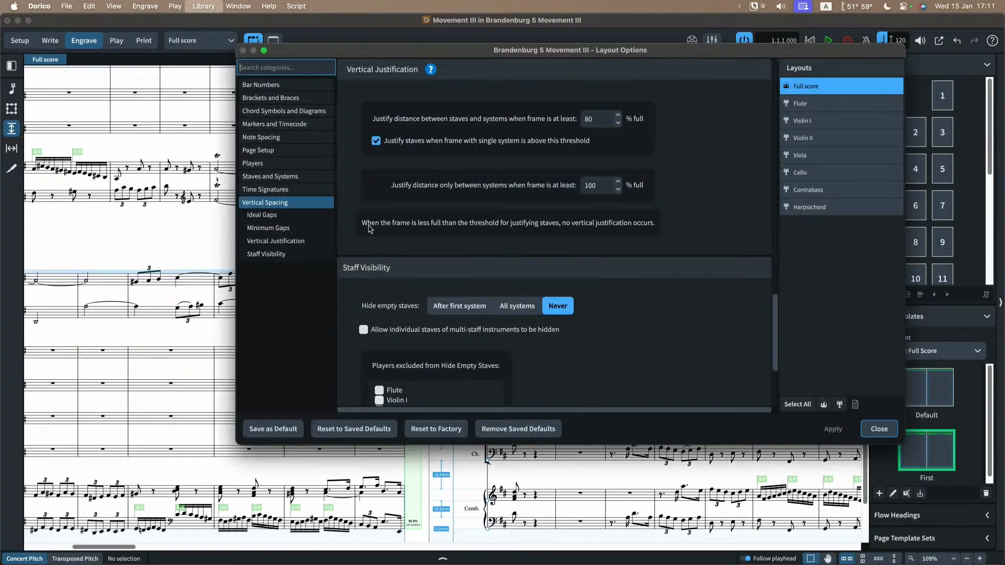
pyautogui.click(290, 176)
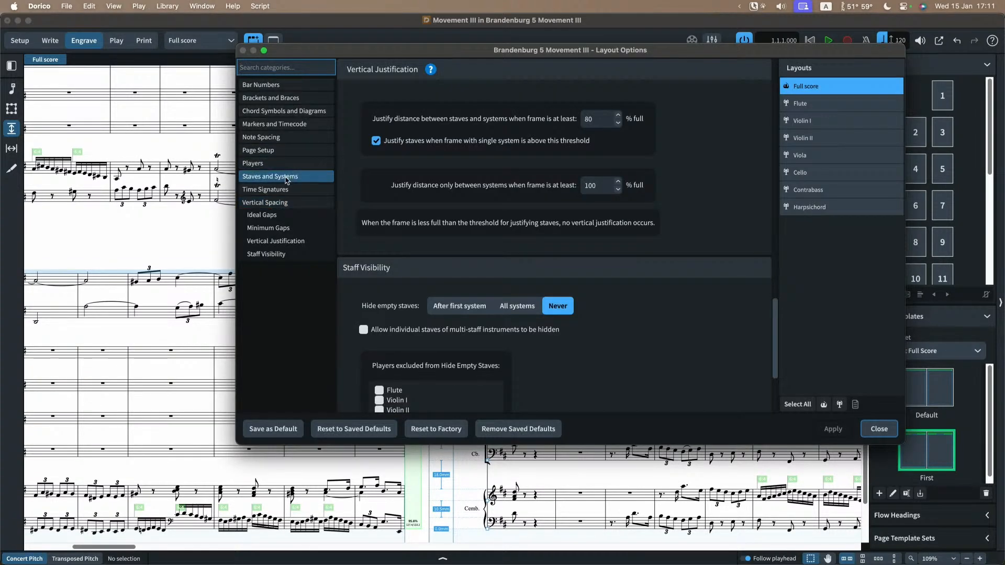
pyautogui.click(285, 215)
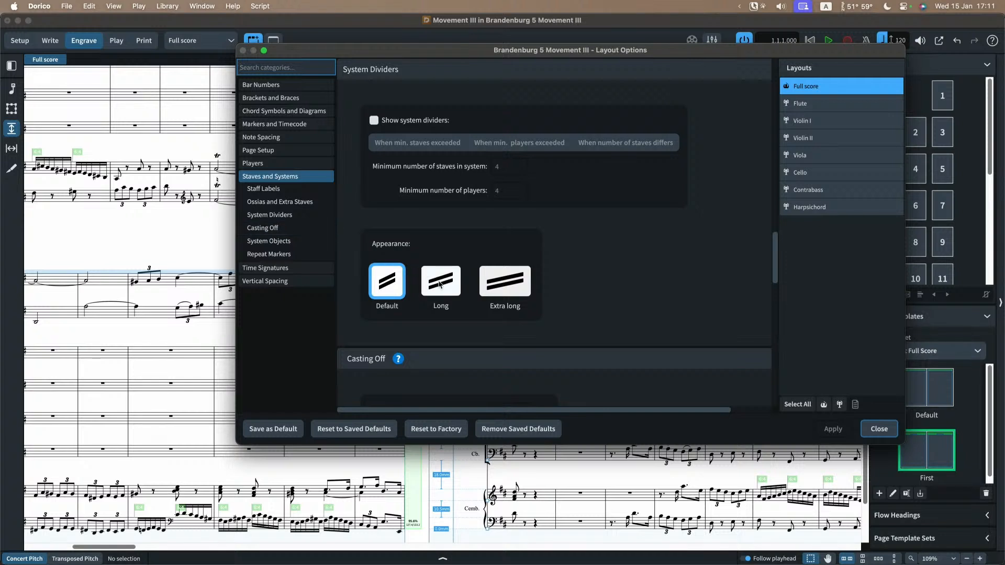
pyautogui.click(390, 120)
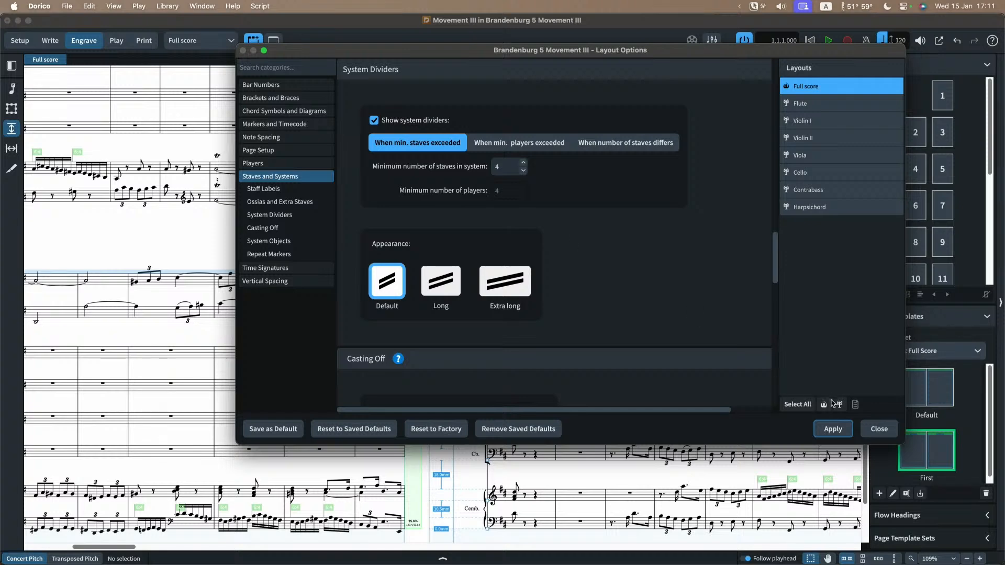
pyautogui.moveTo(462, 49); pyautogui.dragTo(718, 53)
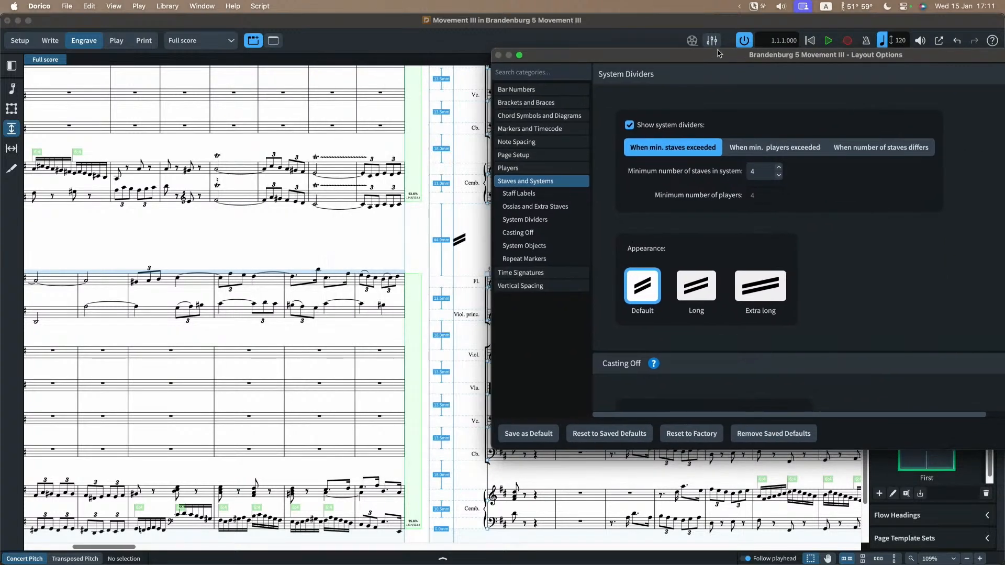
# Step: Turn off system dividers in the full score, apply the change and close the layout options
pyautogui.hscroll(5, 460, 248)
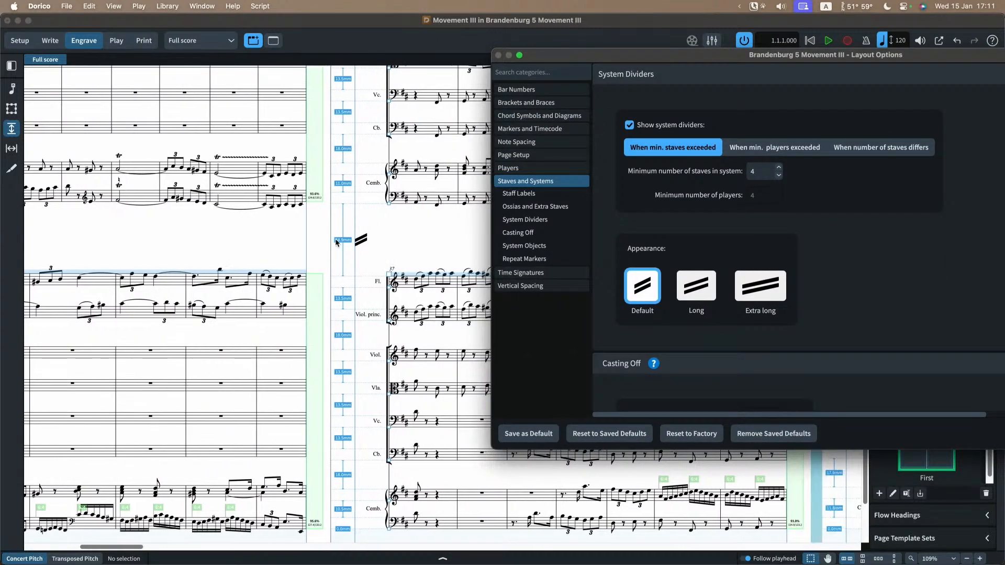
pyautogui.click(657, 125)
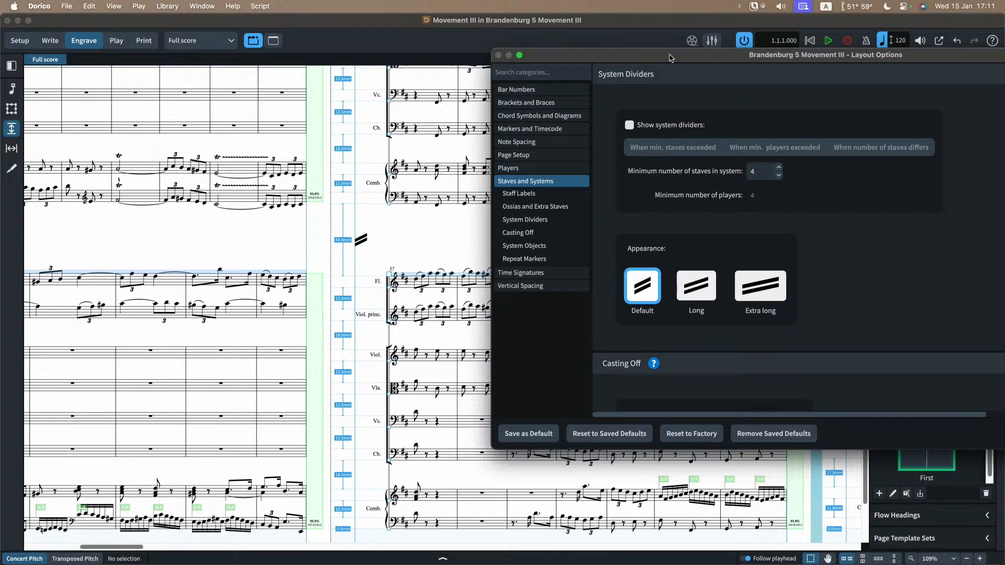
pyautogui.moveTo(670, 58); pyautogui.dragTo(446, 43)
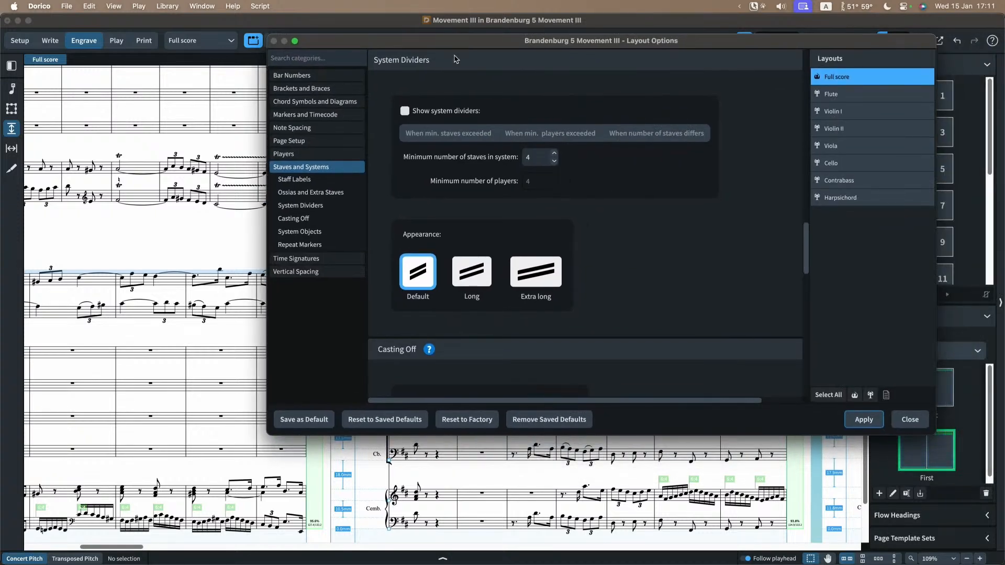
pyautogui.click(911, 422)
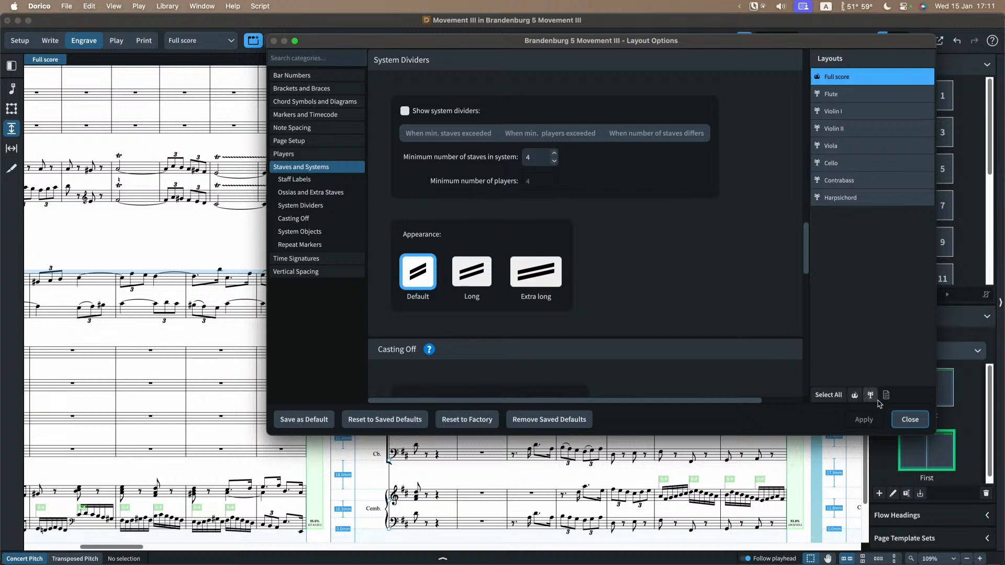
pyautogui.click(909, 421)
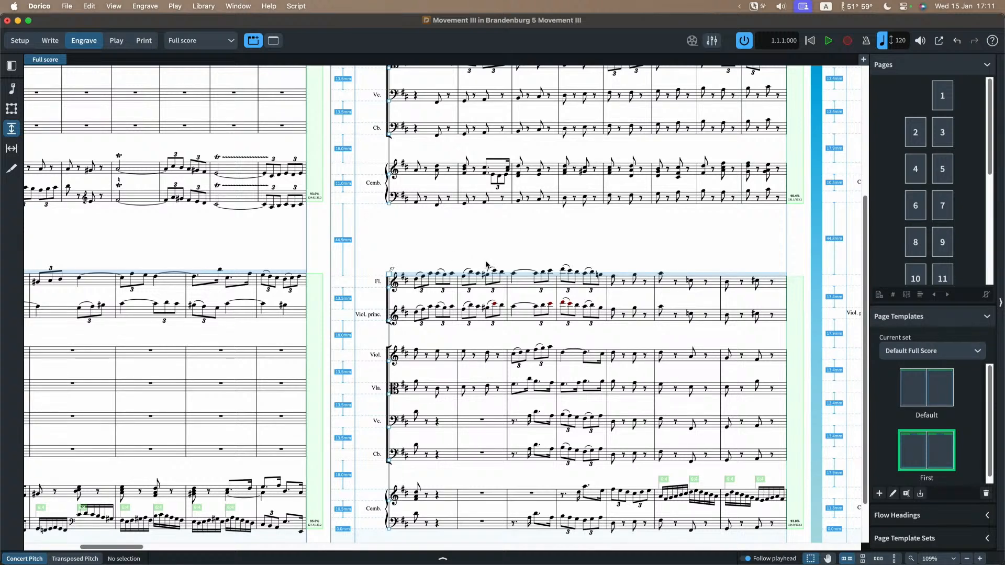
# Step: Move the page 3 system starting at bar 37 upwards, then lower it to leave a gap of about 37 mm above it
pyautogui.scroll(-2, 574, 254)
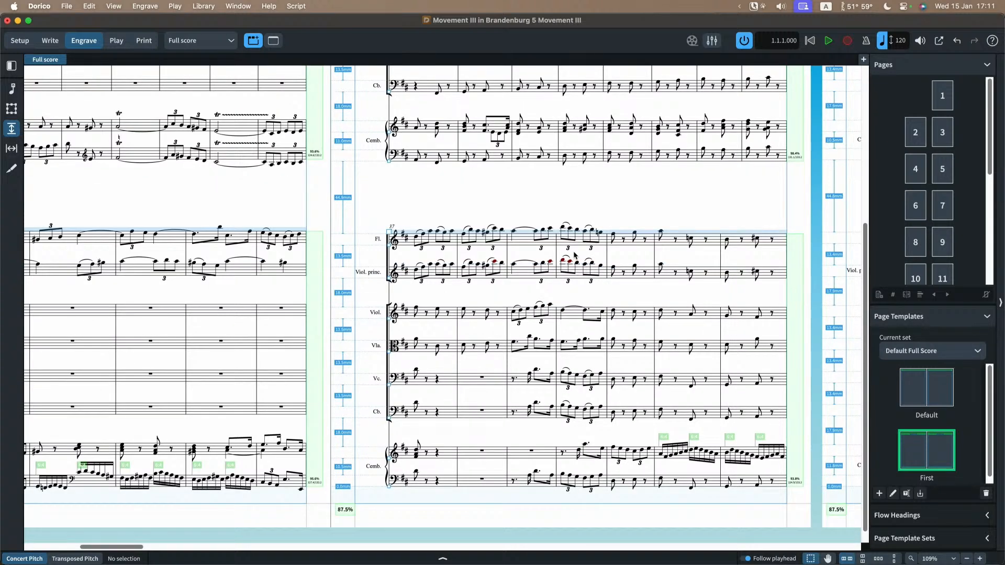
pyautogui.scroll(5, 574, 255)
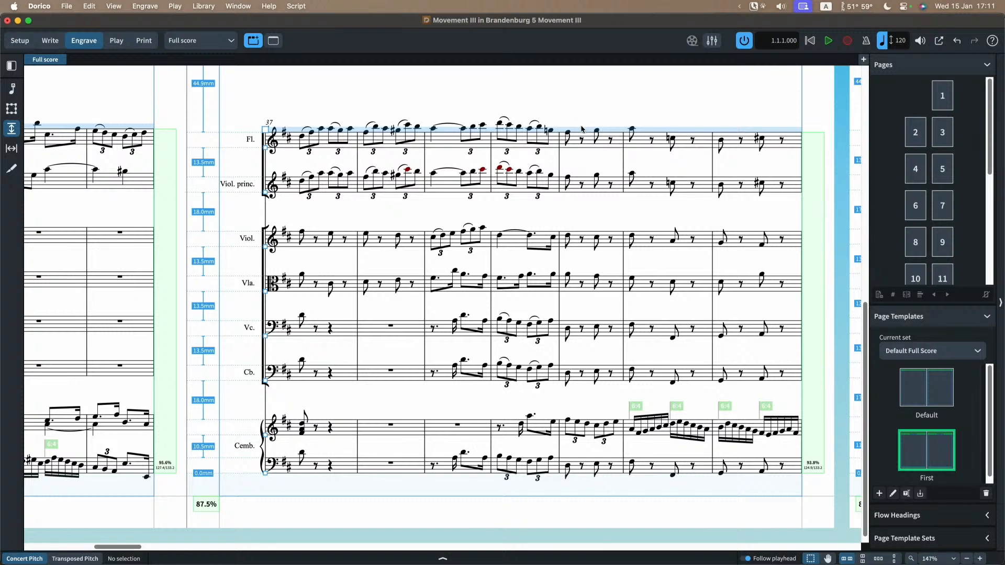
pyautogui.click(582, 132)
pyautogui.moveTo(590, 131); pyautogui.dragTo(566, 90)
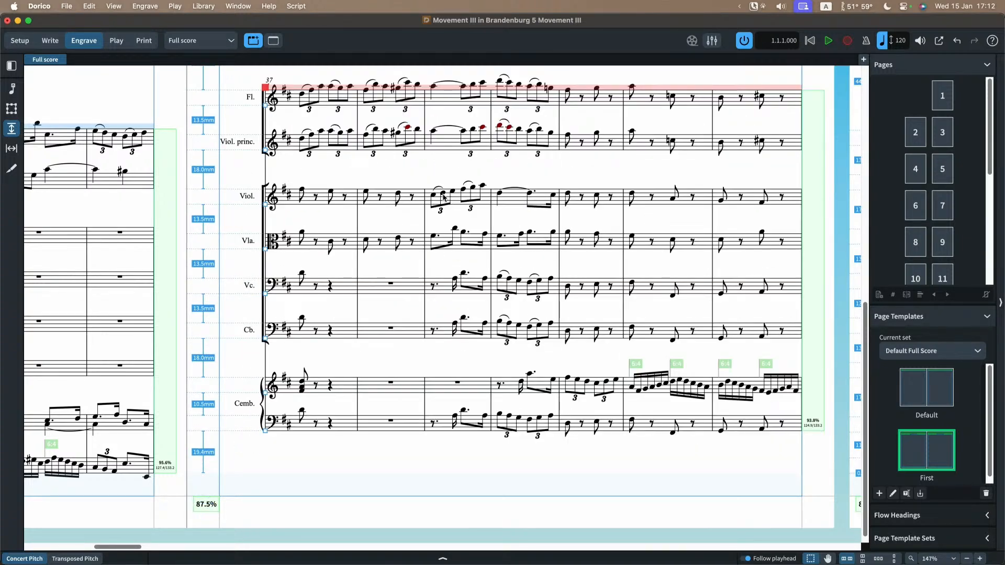
pyautogui.scroll(-3, 446, 196)
pyautogui.scroll(2, 333, 162)
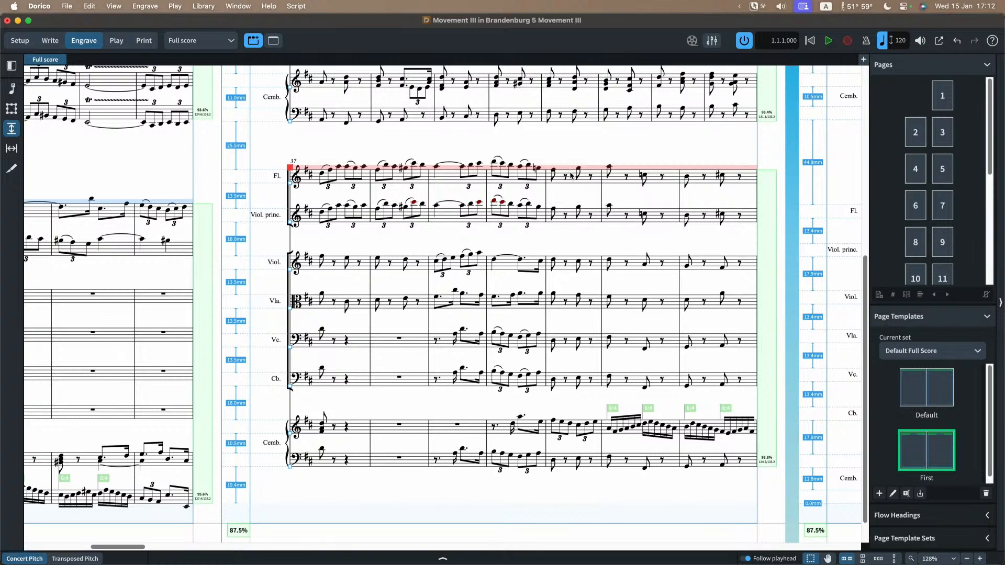
pyautogui.moveTo(572, 173); pyautogui.dragTo(568, 195)
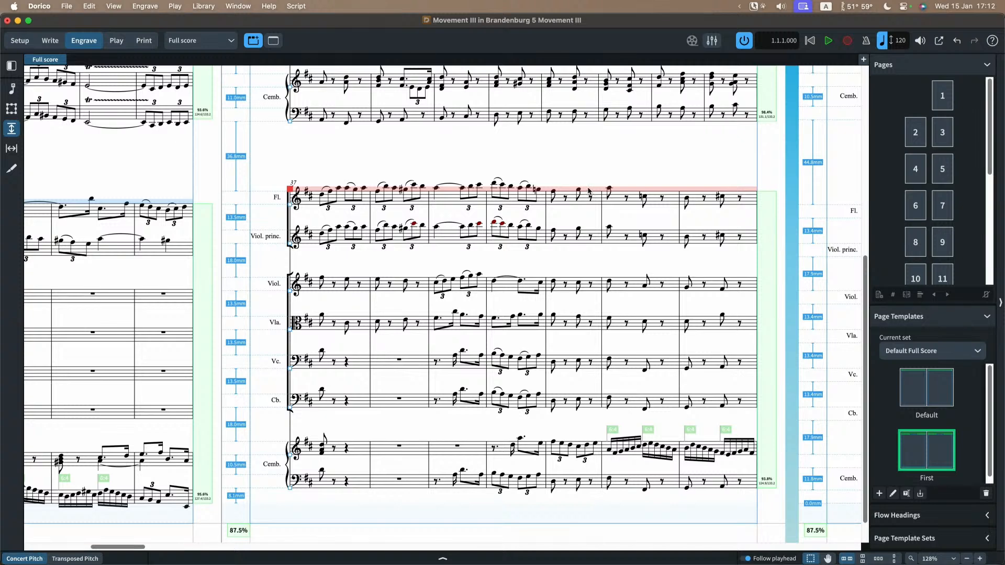
pyautogui.scroll(-1, 589, 191)
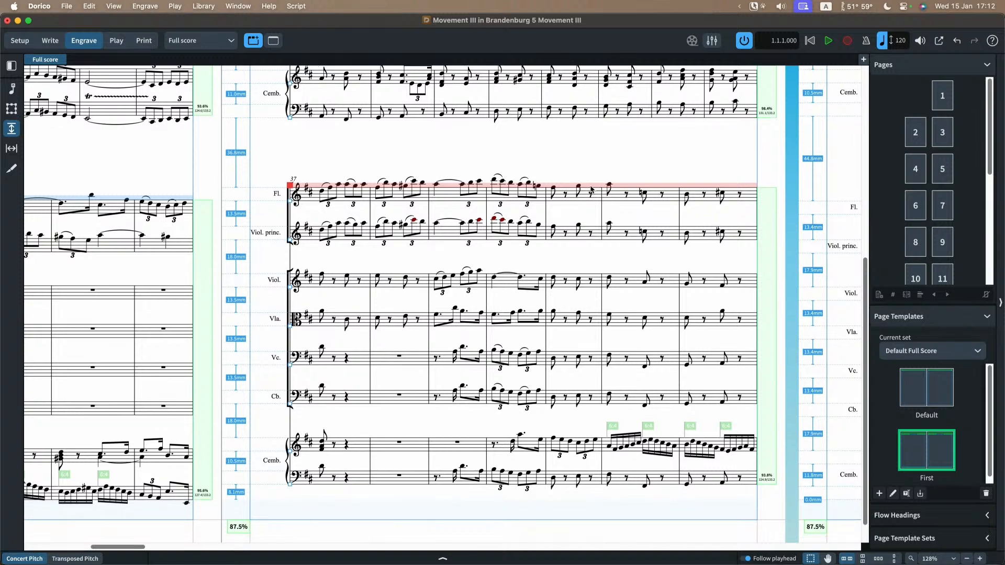
# Step: Lower only the Viol. princ. staff at bar 37 to about 17.4 mm below the flute, and raise the one at bar 29 to about 10.3 mm
pyautogui.click(291, 241)
pyautogui.moveTo(291, 243); pyautogui.dragTo(290, 249)
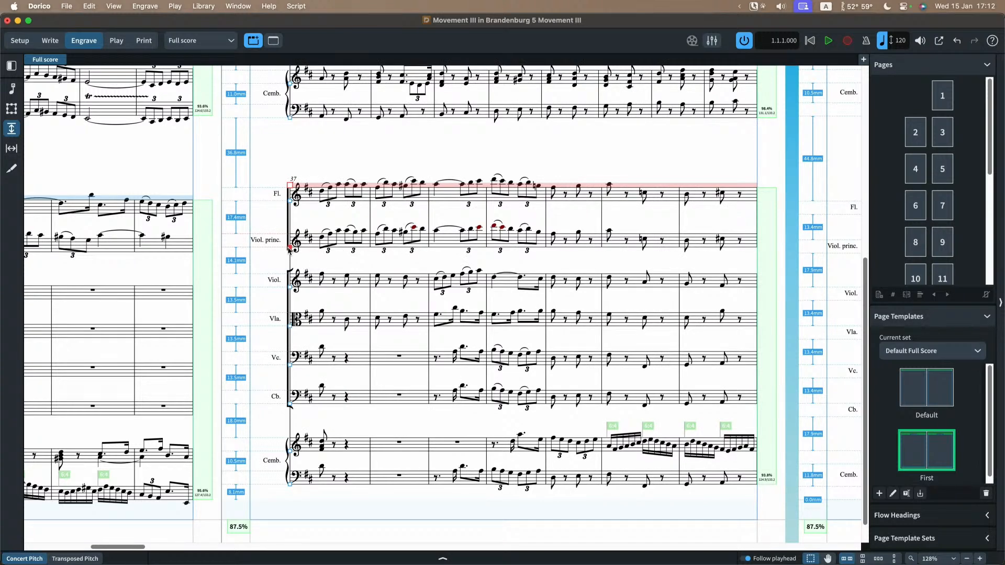
pyautogui.scroll(10, 371, 181)
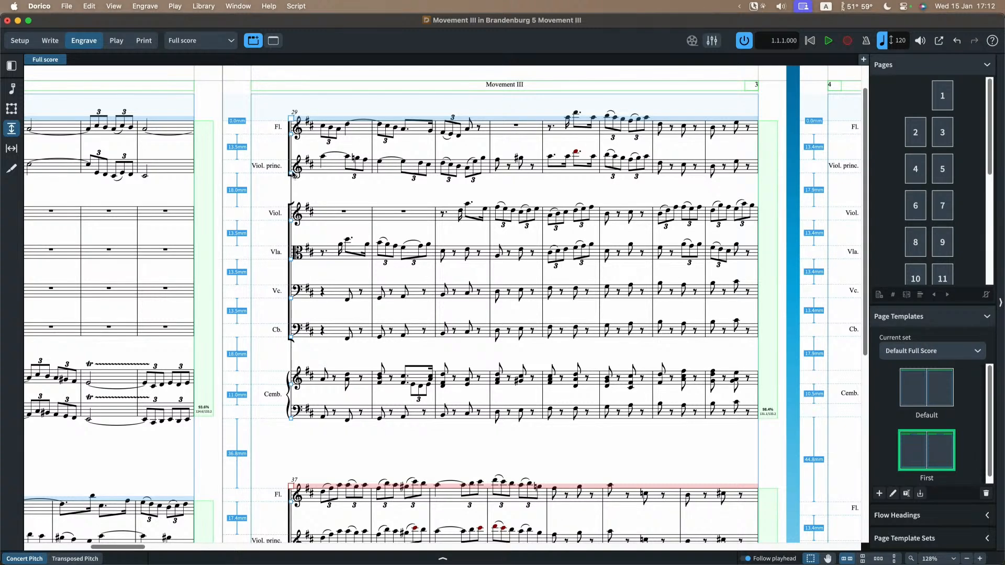
pyautogui.moveTo(293, 174); pyautogui.dragTo(295, 170)
pyautogui.scroll(-1, 333, 178)
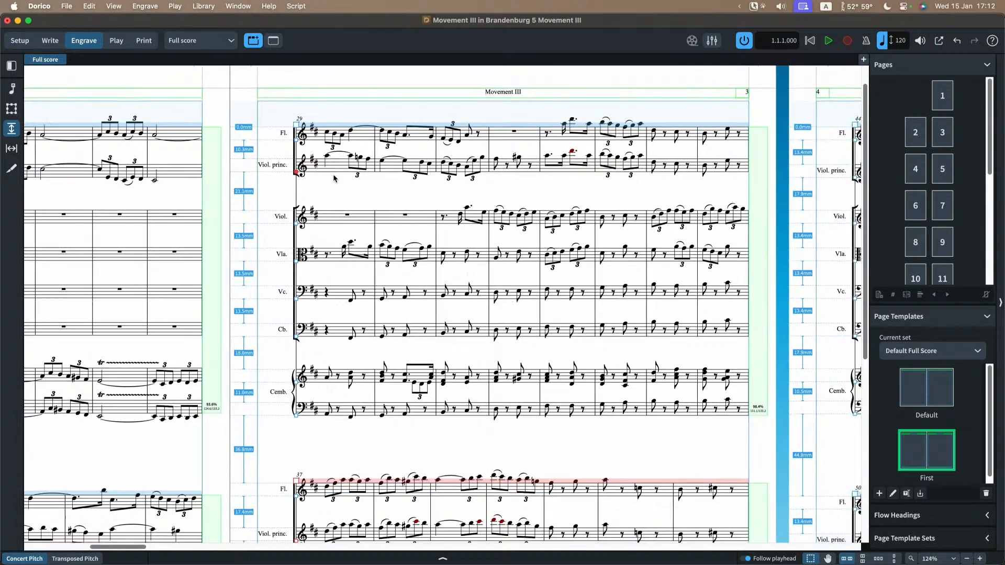
pyautogui.scroll(-2, 334, 178)
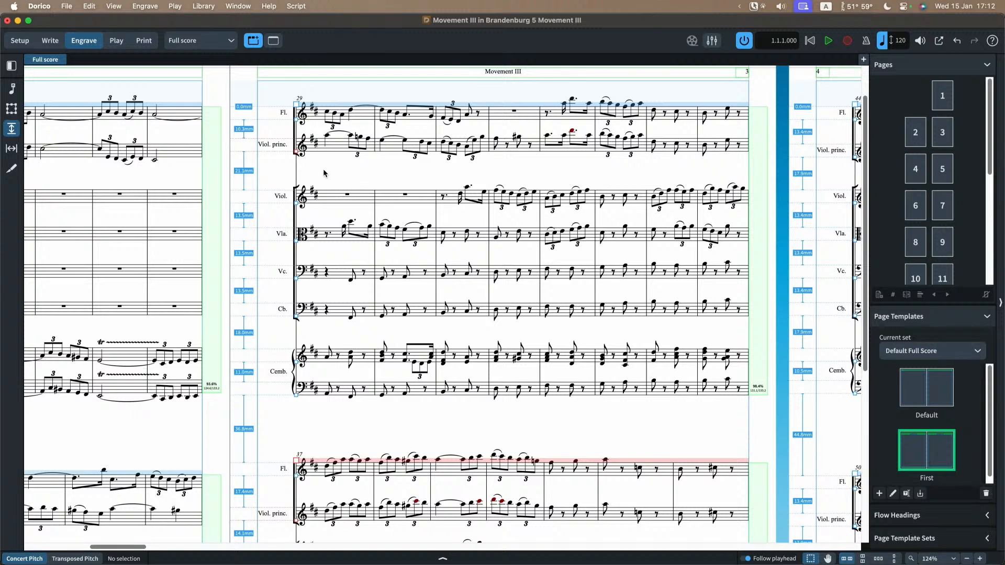
pyautogui.scroll(-1, 323, 173)
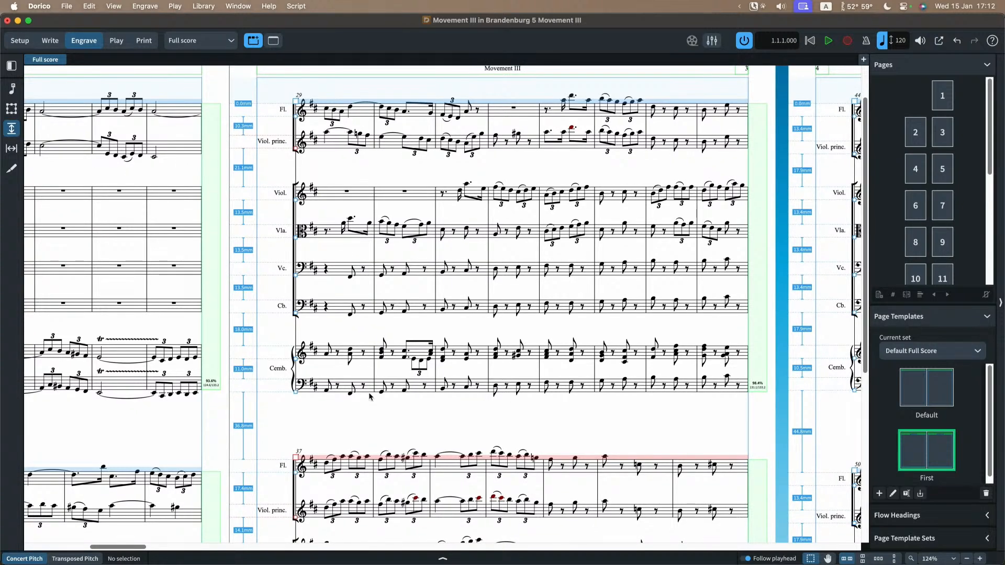
pyautogui.scroll(-3, 369, 396)
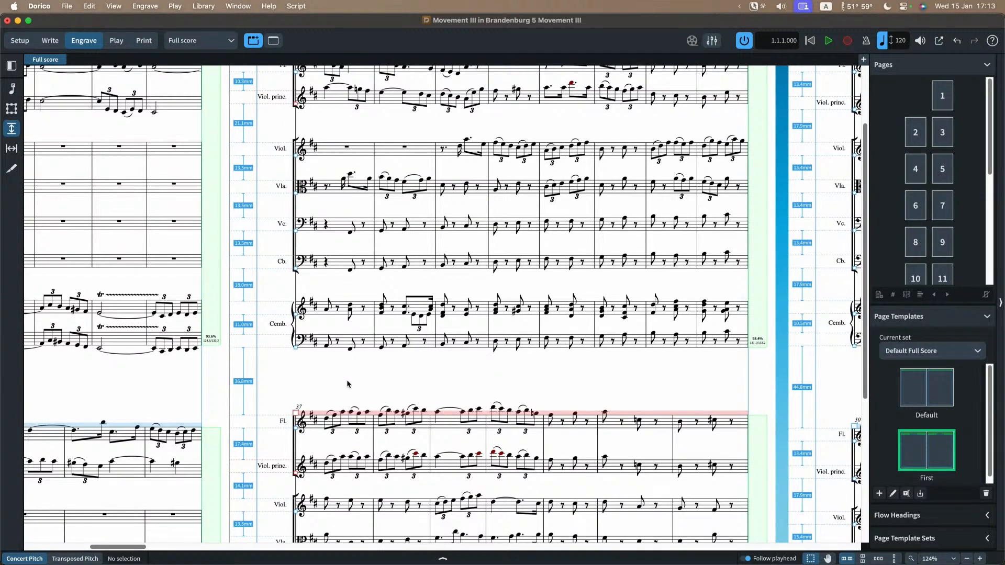
pyautogui.scroll(2, 344, 295)
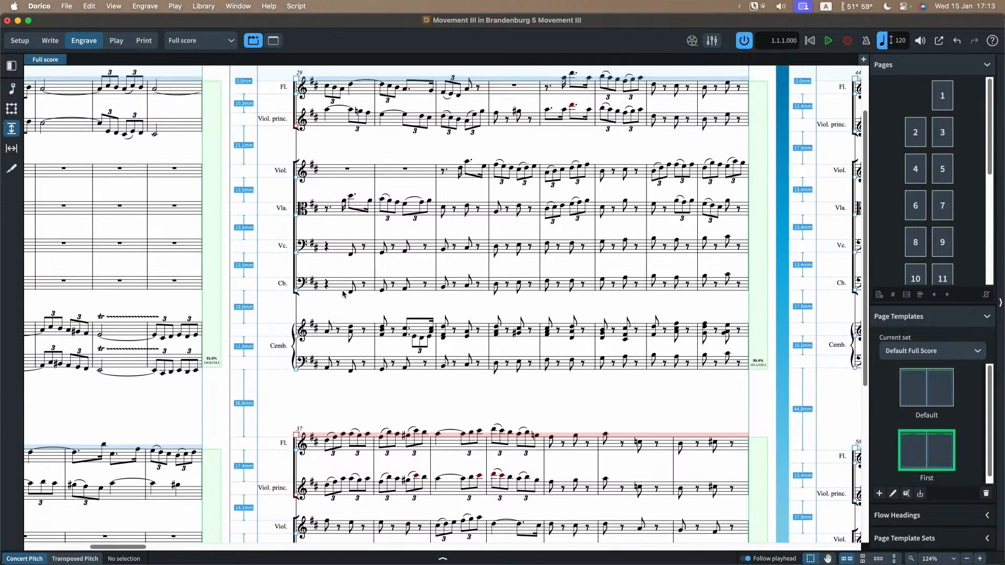
pyautogui.scroll(-9, 343, 294)
# Step: Remove the manual spacing from the bar 37 system and from the Viol. princ. staves at bars 37 and 29
pyautogui.click(295, 301)
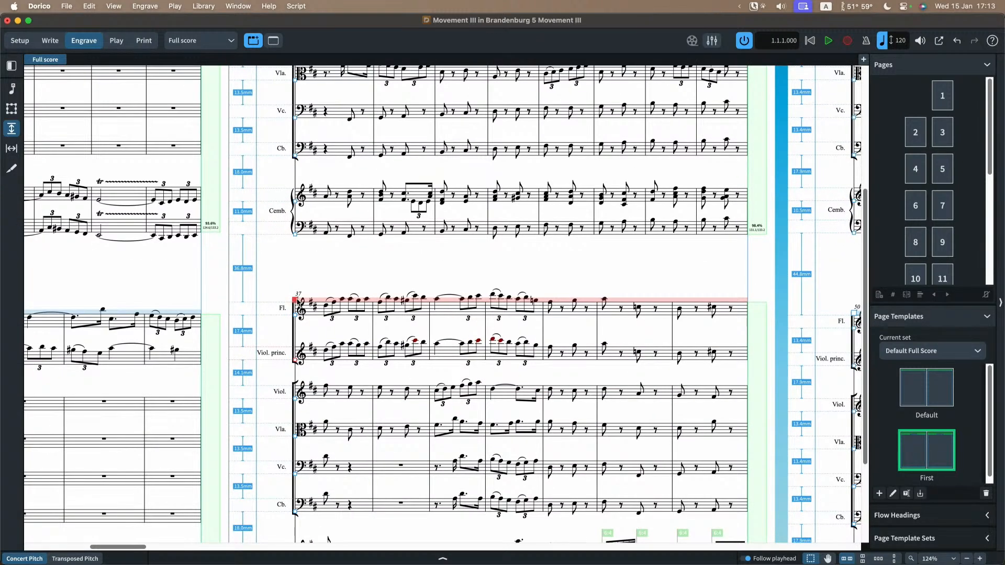
pyautogui.press('Delete')
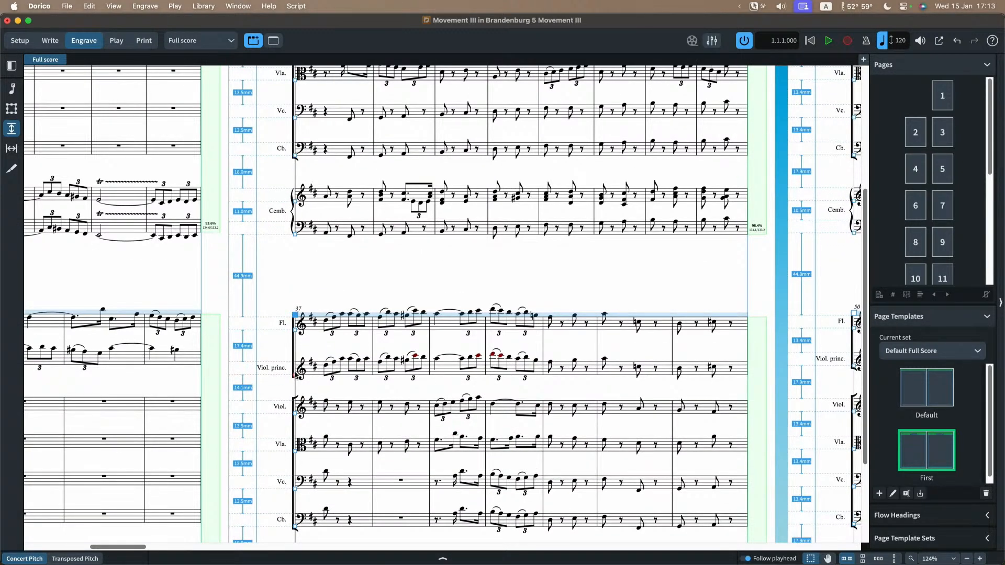
pyautogui.click(296, 377)
pyautogui.press('Delete')
pyautogui.scroll(6, 331, 269)
pyautogui.scroll(4, 320, 154)
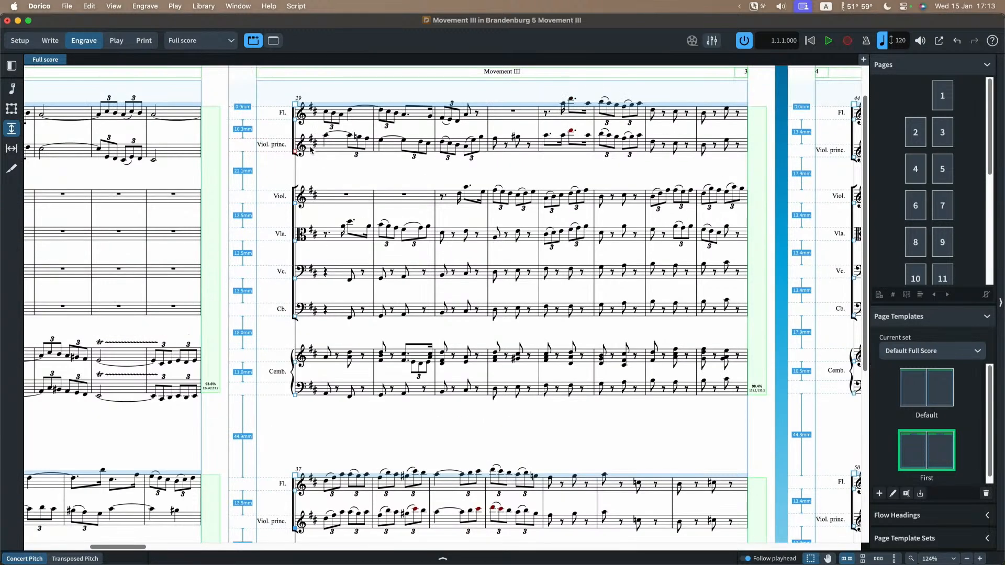
pyautogui.click(296, 152)
pyautogui.press('Delete')
pyautogui.click(149, 8)
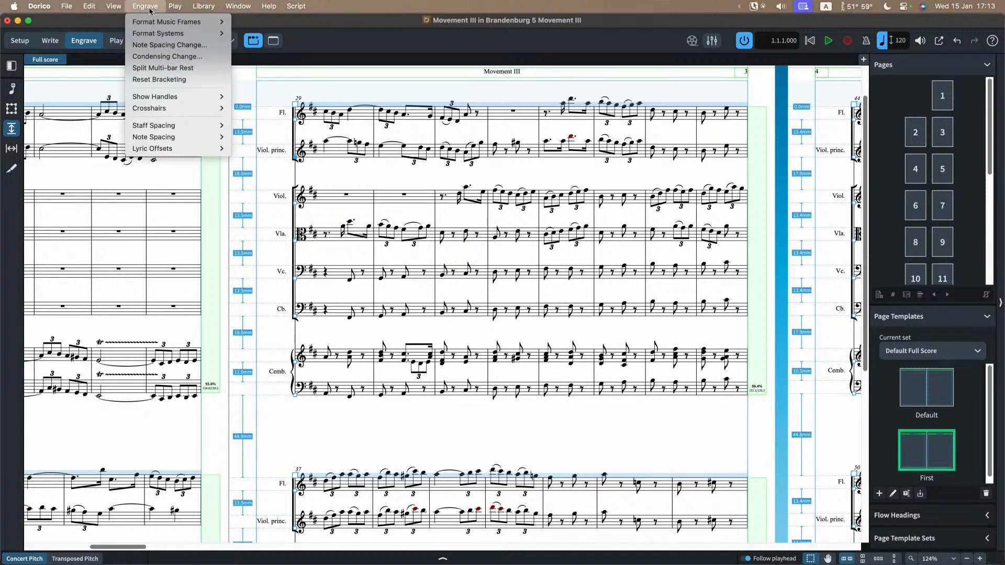
pyautogui.moveTo(152, 21)
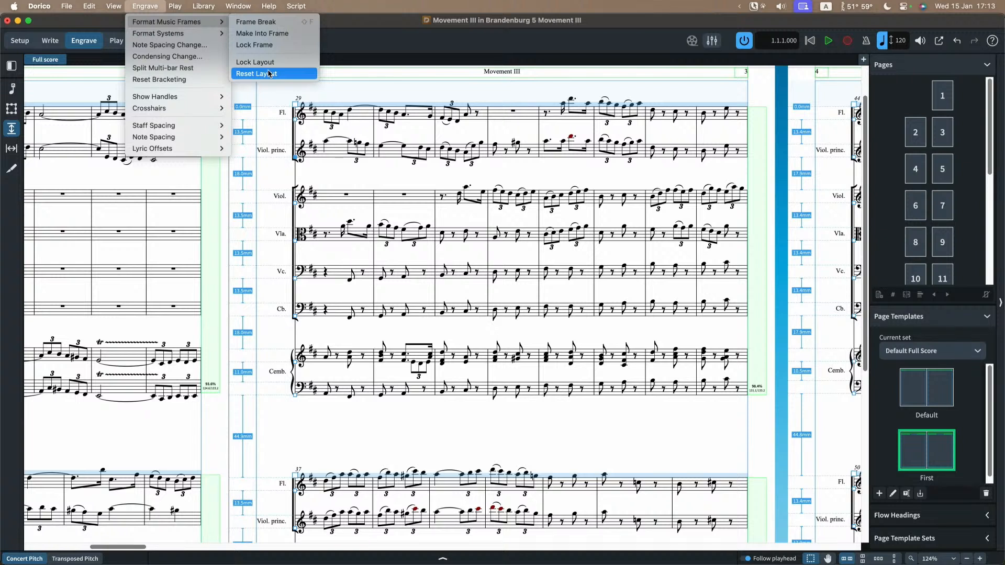
pyautogui.moveTo(164, 127)
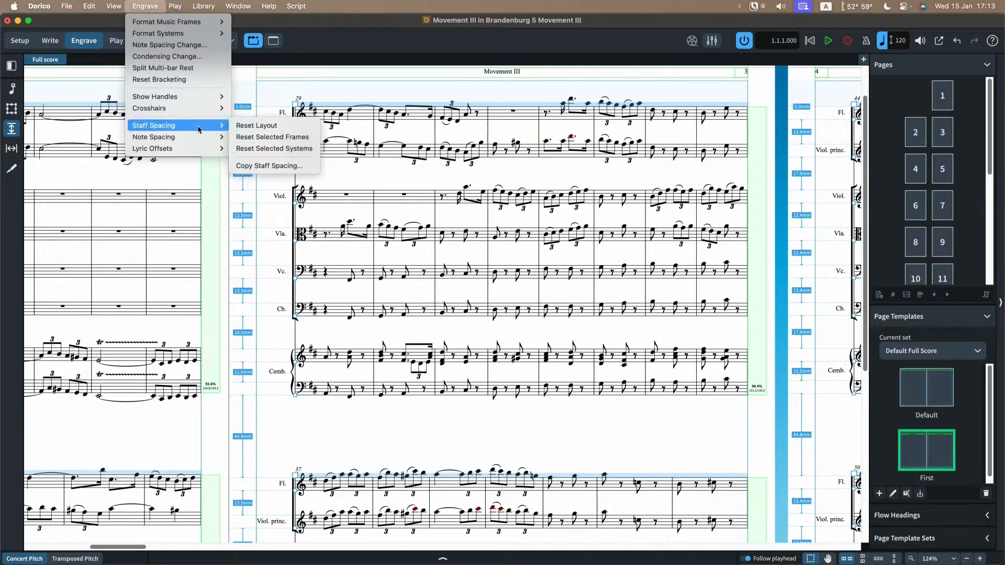
pyautogui.moveTo(186, 139)
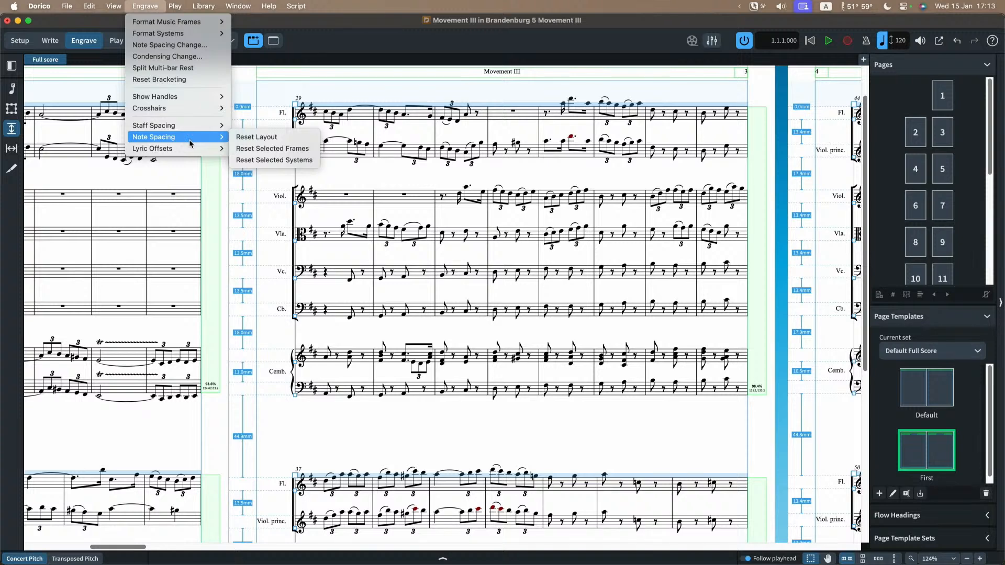
pyautogui.click(340, 178)
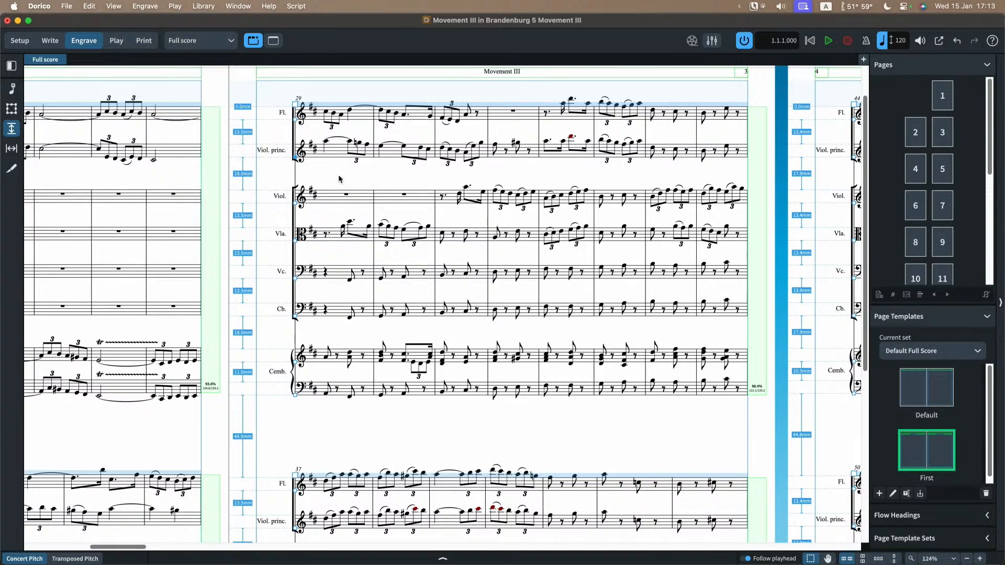
# Step: Switch to the Flute part layout
pyautogui.click(220, 41)
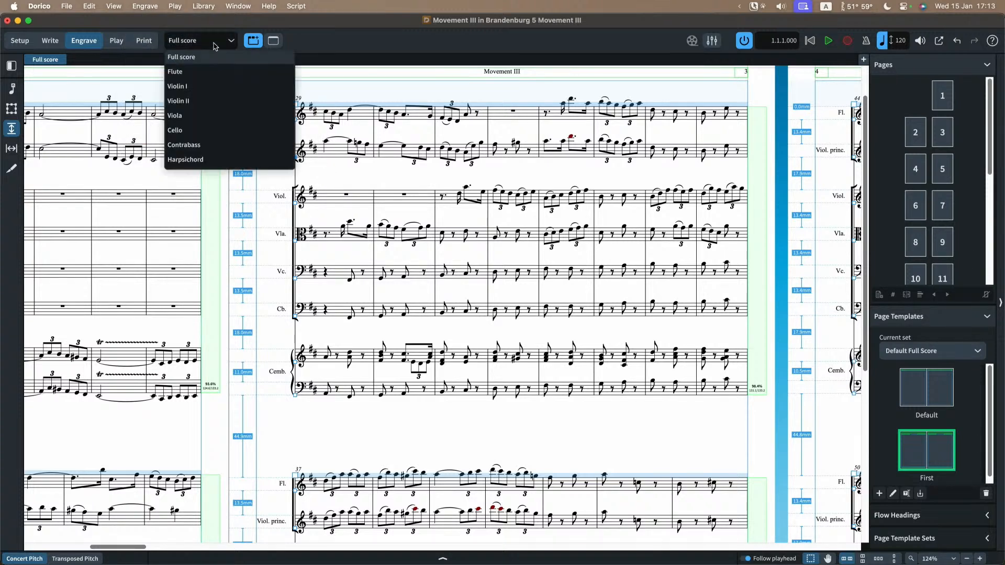
pyautogui.click(209, 72)
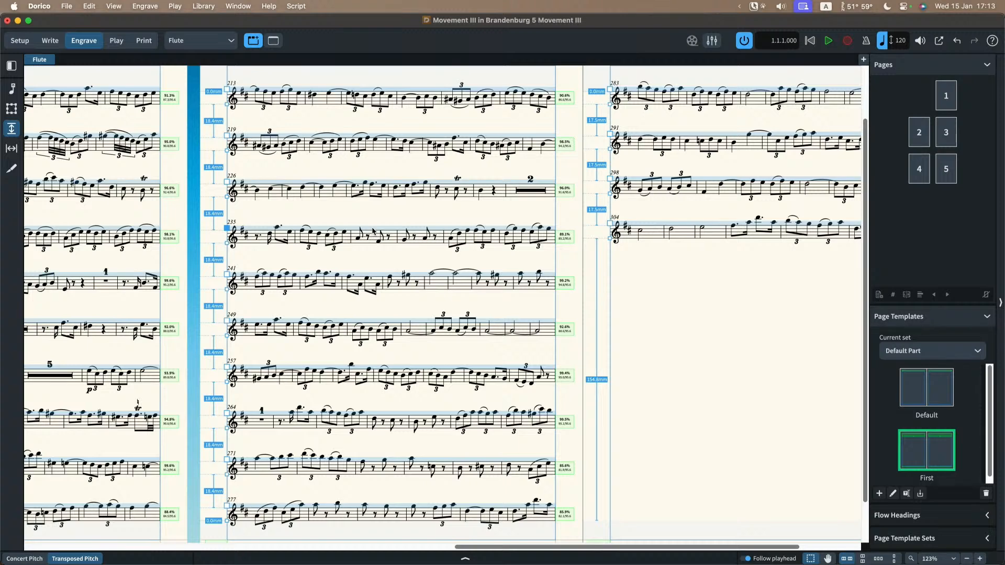
# Step: Try raising the flute systems starting at bars 235 and 226 individually by a few millimetres, and undo both moves
pyautogui.moveTo(372, 226); pyautogui.dragTo(372, 219)
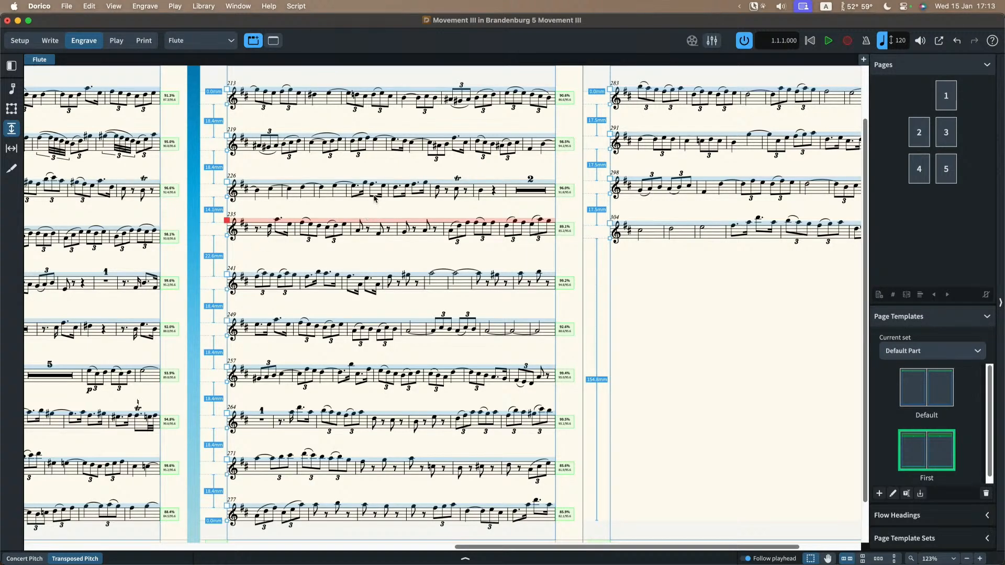
pyautogui.moveTo(387, 182); pyautogui.dragTo(390, 171)
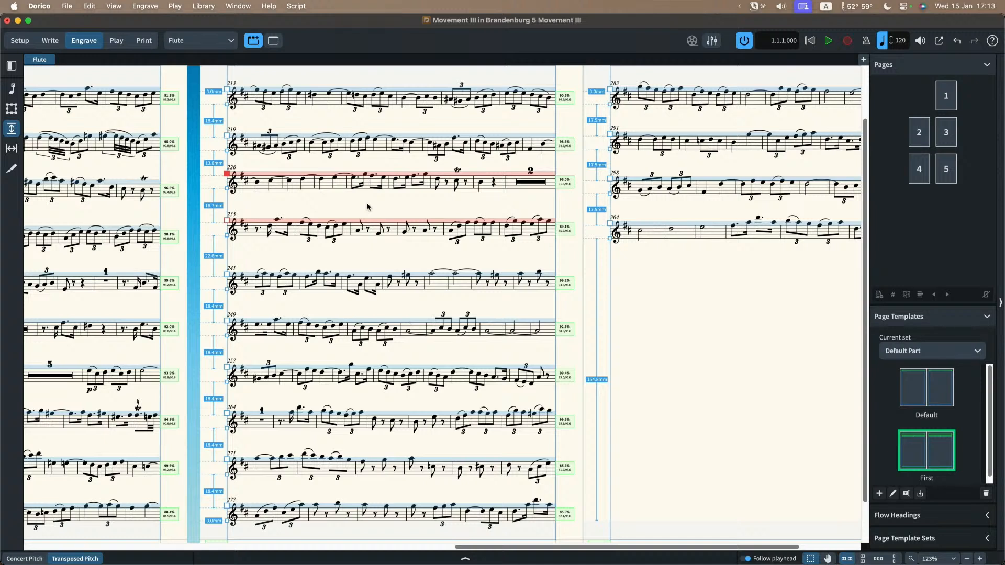
pyautogui.press('super+z')
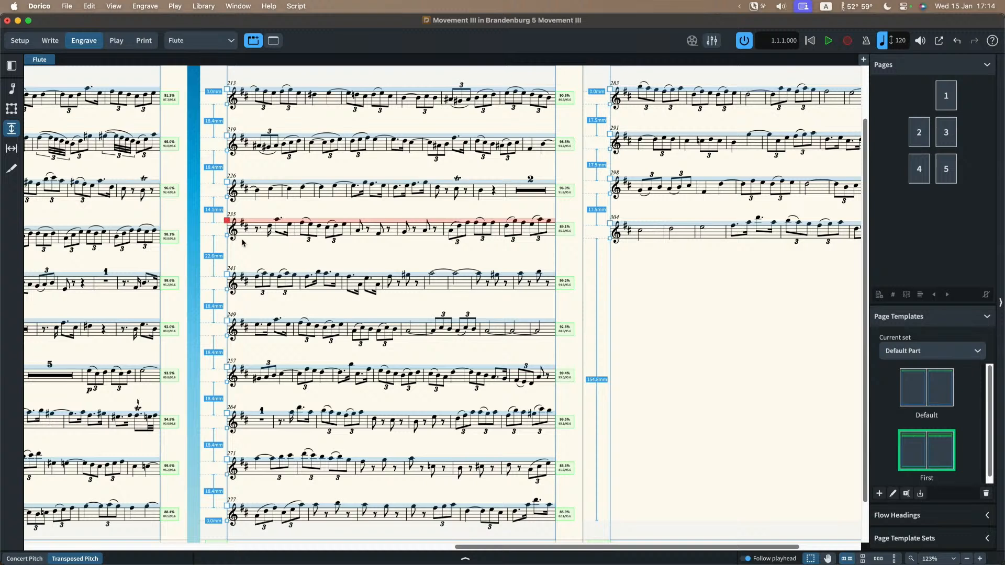
pyautogui.press('super+z')
# Step: Lower the flute system starting at bar 241 to leave a gap of about 47 mm above it, compressing the systems below evenly
pyautogui.hscroll(-3, 276, 261)
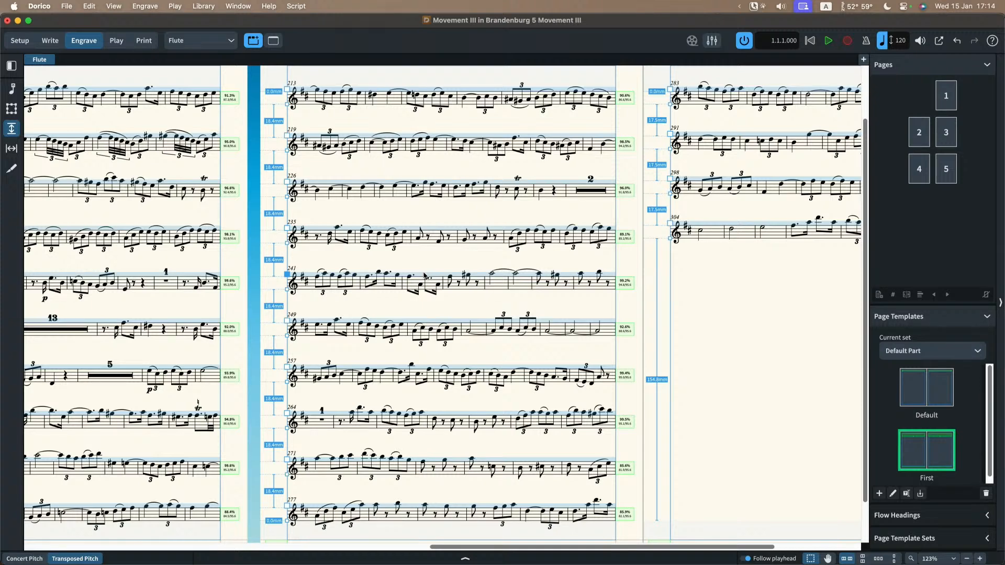
pyautogui.moveTo(425, 277); pyautogui.dragTo(424, 322)
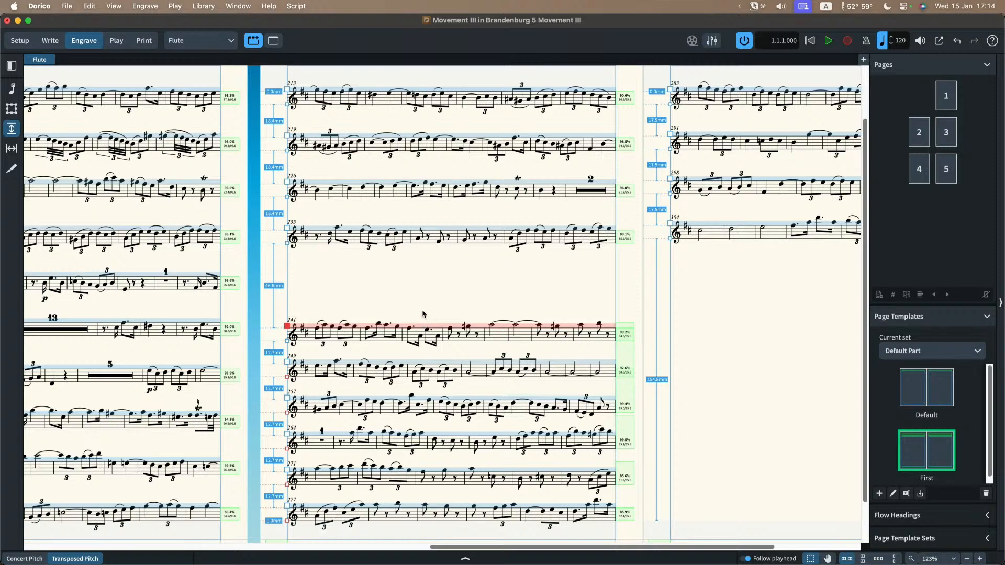
pyautogui.scroll(-1, 423, 313)
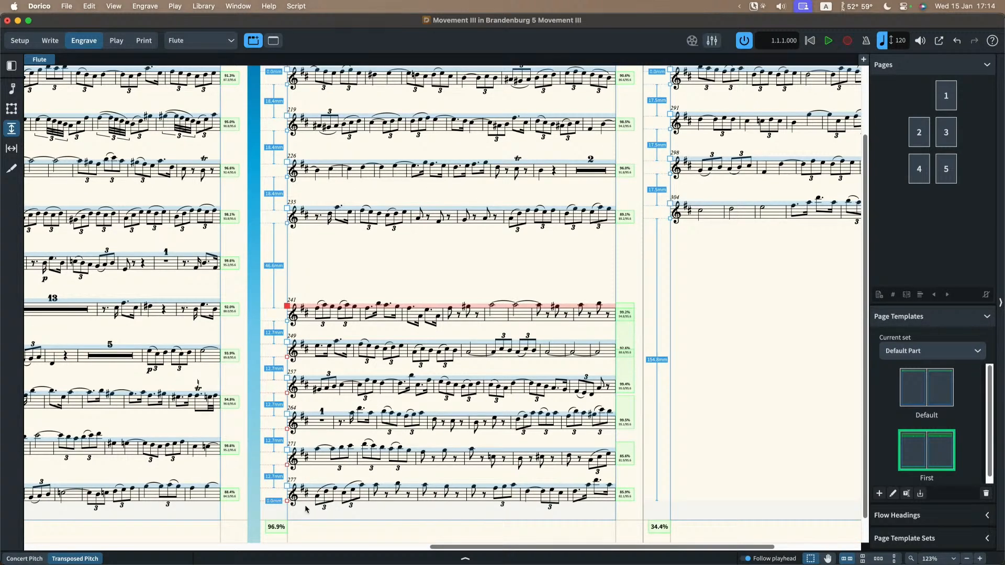
# Step: Raise the flute system starting at bar 235 to leave a gap of about 65 mm below it, compressing the systems above evenly
pyautogui.scroll(3, 338, 340)
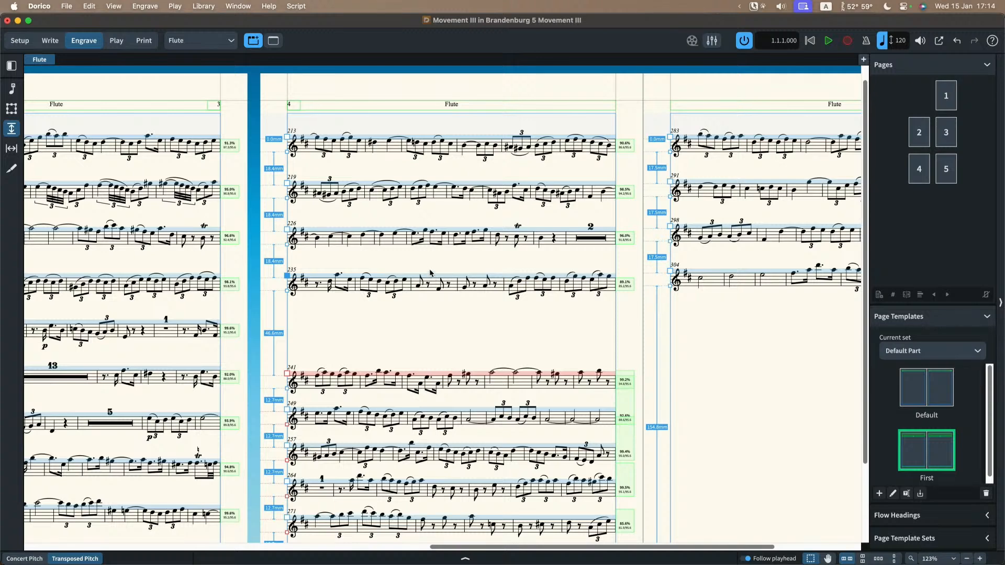
pyautogui.moveTo(431, 275)
pyautogui.mouseDown()
pyautogui.moveTo(428, 245)
pyautogui.moveTo(430, 259)
pyautogui.mouseUp()
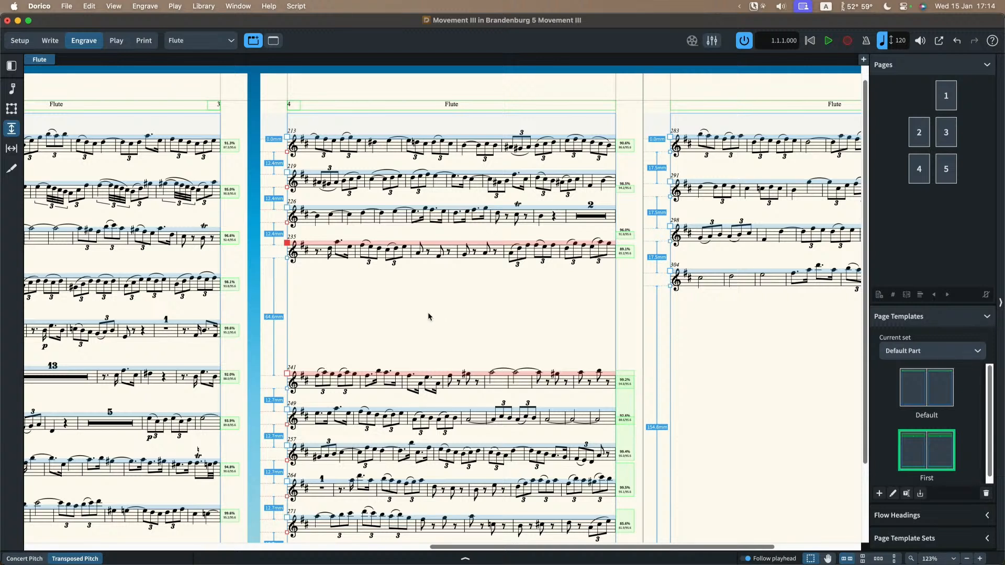
# Step: Reset the staff spacing of the whole Flute layout
pyautogui.click(147, 8)
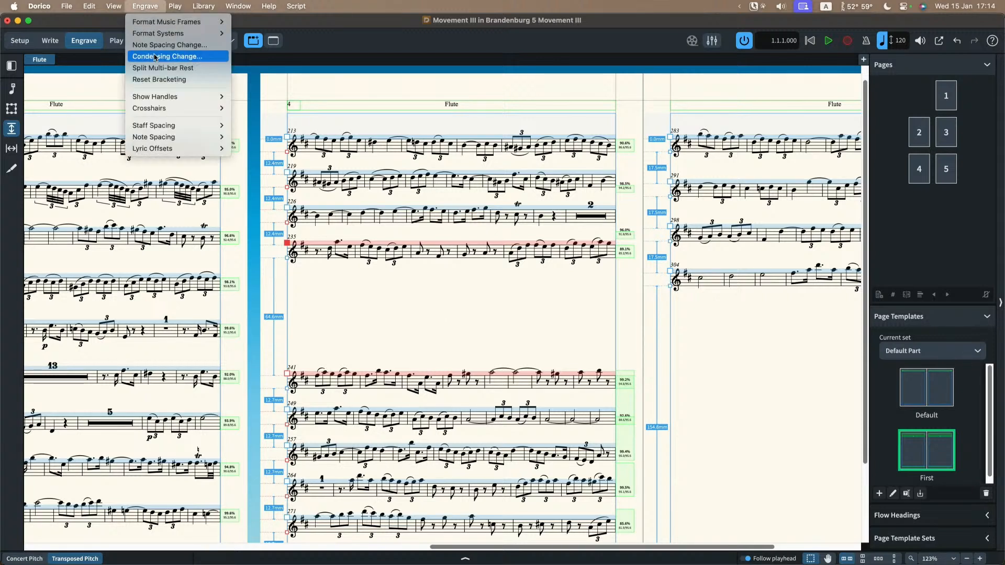
pyautogui.moveTo(151, 126)
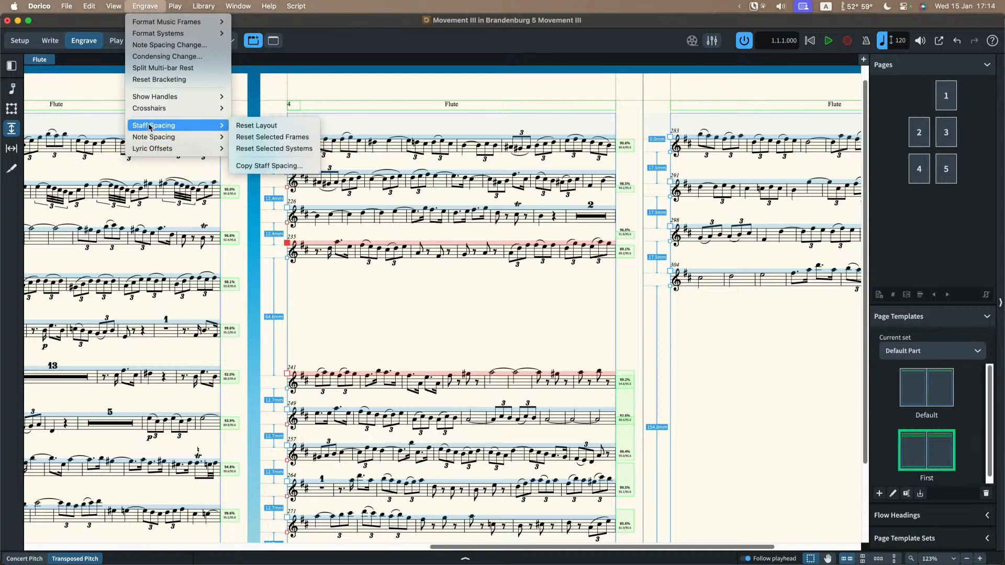
pyautogui.click(257, 125)
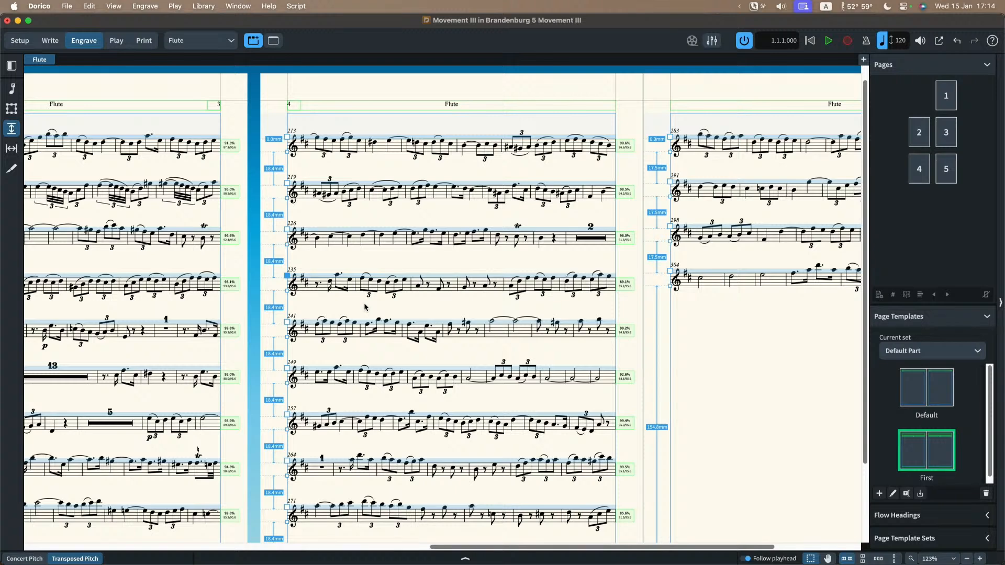
# Step: Try moving the page's last flute system, starting at bar 277, down and back up, and undo the moves
pyautogui.scroll(-3, 374, 306)
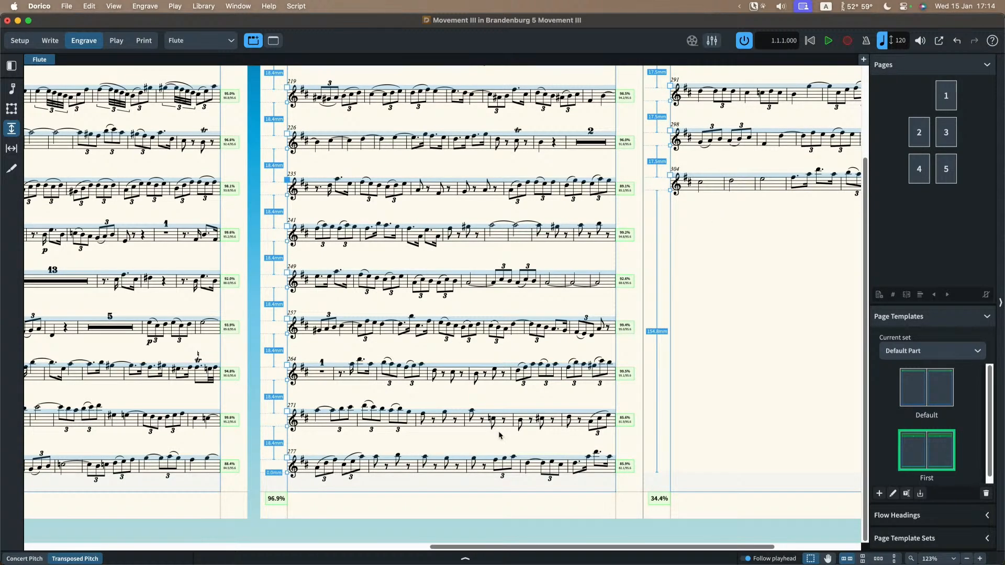
pyautogui.hscroll(2, 462, 442)
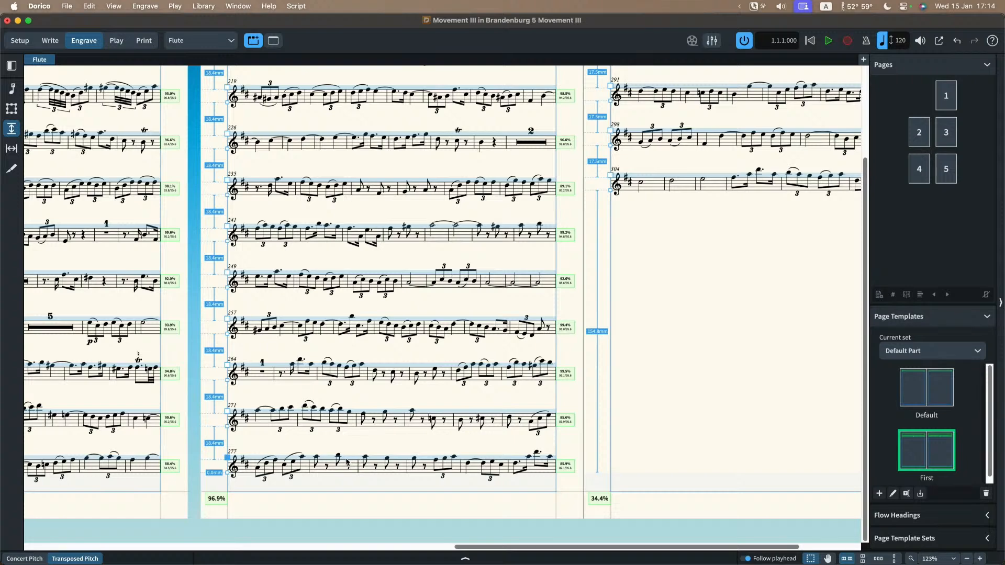
pyautogui.moveTo(350, 463); pyautogui.dragTo(345, 477)
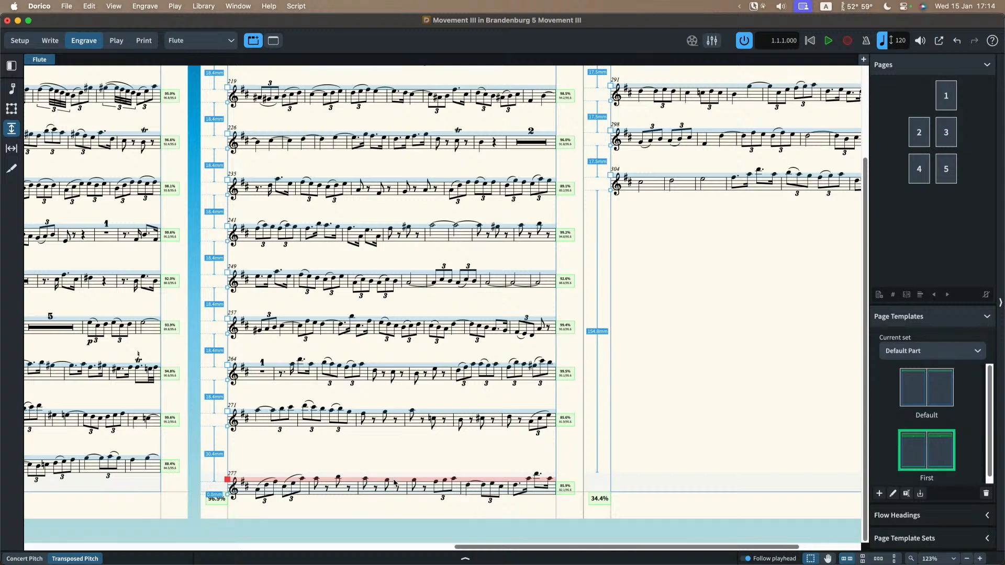
pyautogui.moveTo(394, 481); pyautogui.dragTo(392, 450)
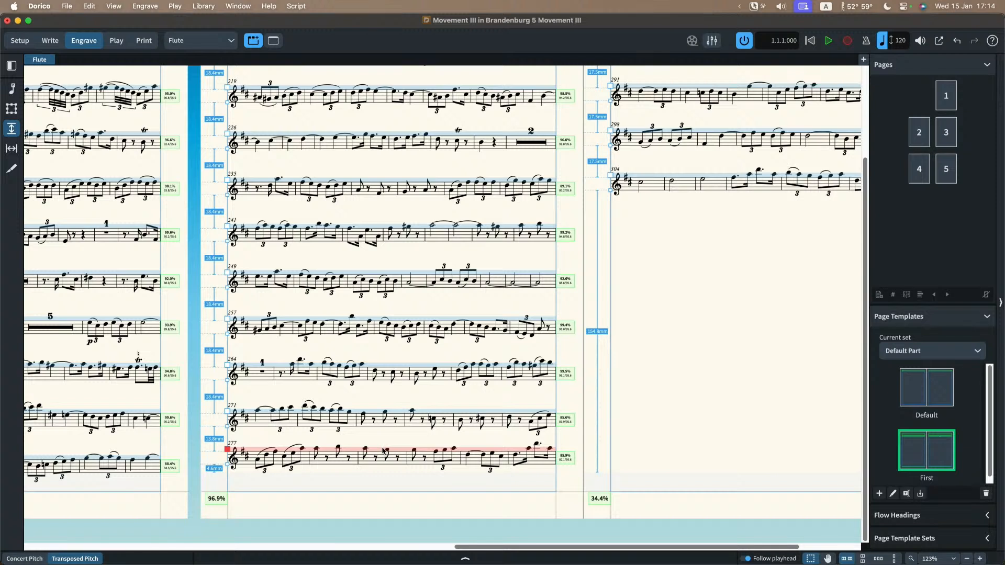
pyautogui.press('super+z')
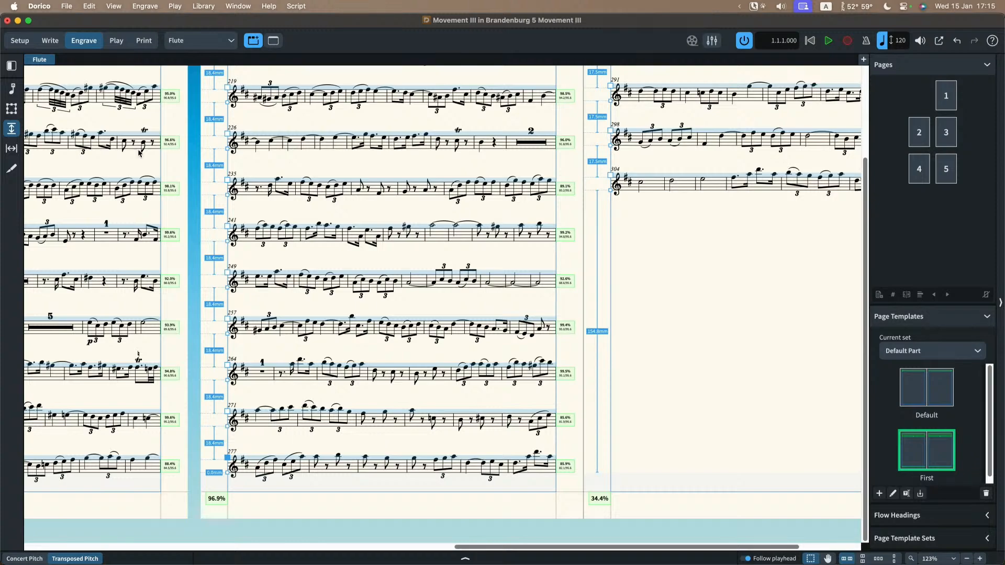
# Step: Switch from staff spacing to graphic editing and examine the casting off and page turns on the Flute part's pages
pyautogui.click(12, 88)
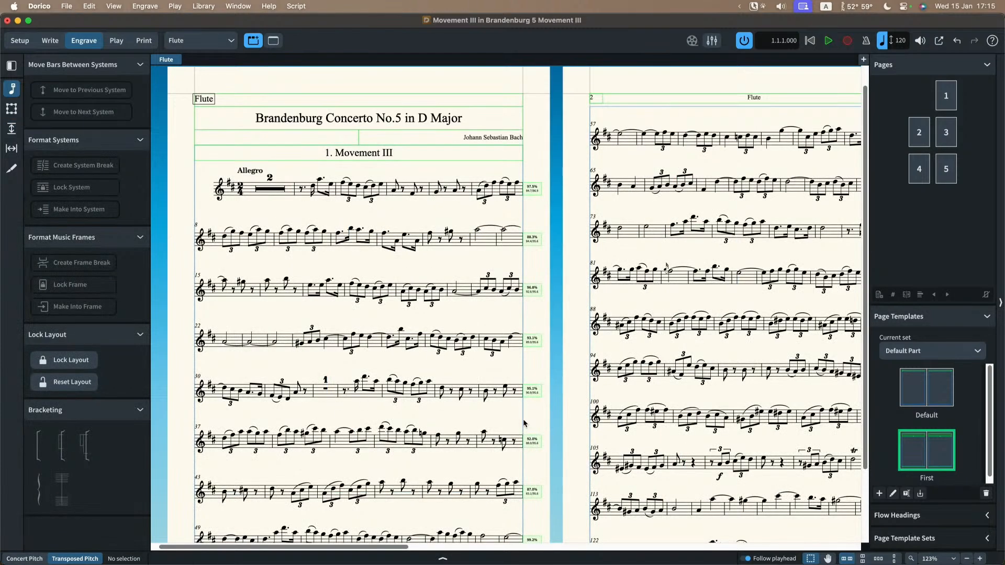
pyautogui.hscroll(10, 521, 422)
pyautogui.scroll(-4, 520, 422)
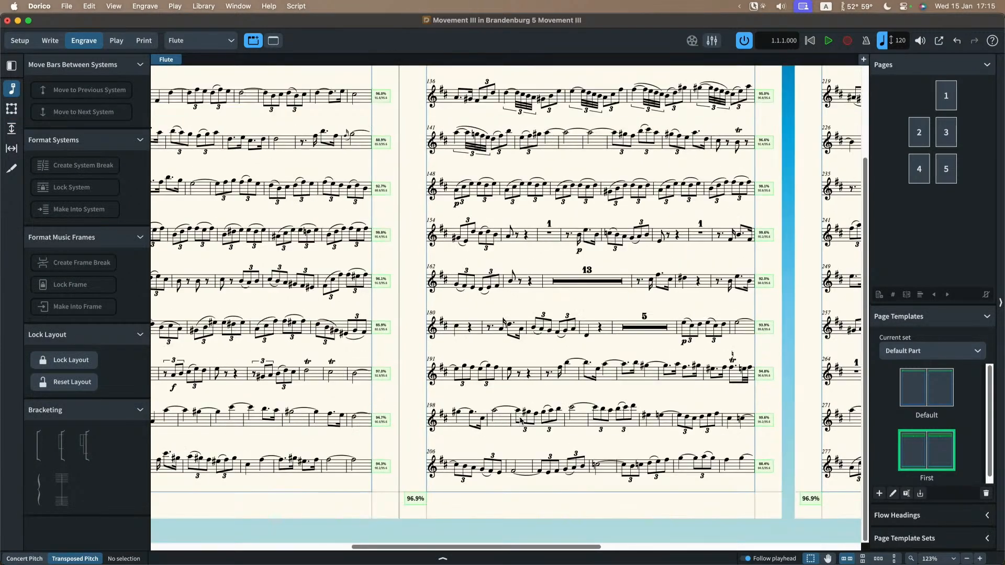
pyautogui.hscroll(-6, 313, 490)
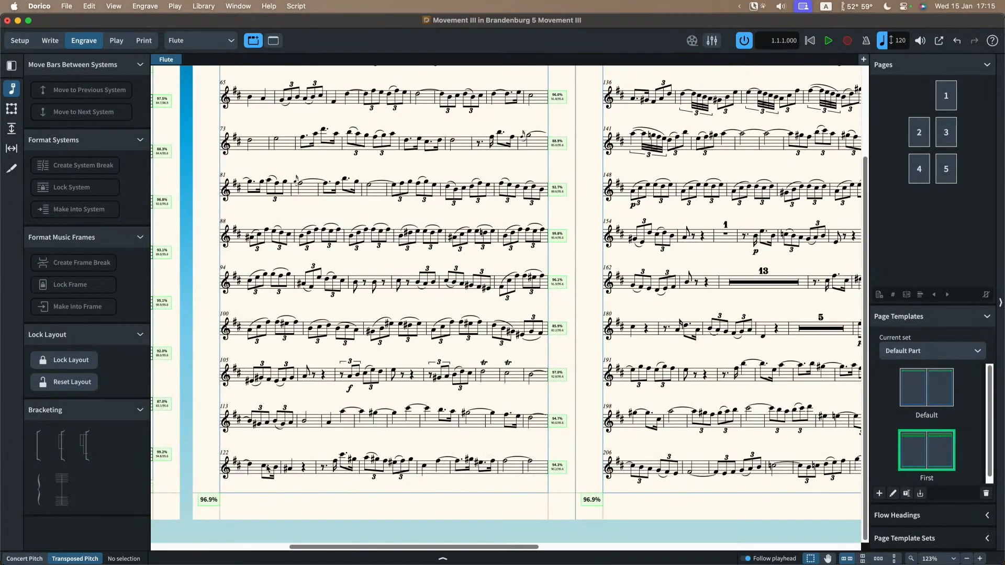
pyautogui.click(633, 467)
pyautogui.hscroll(5, 634, 467)
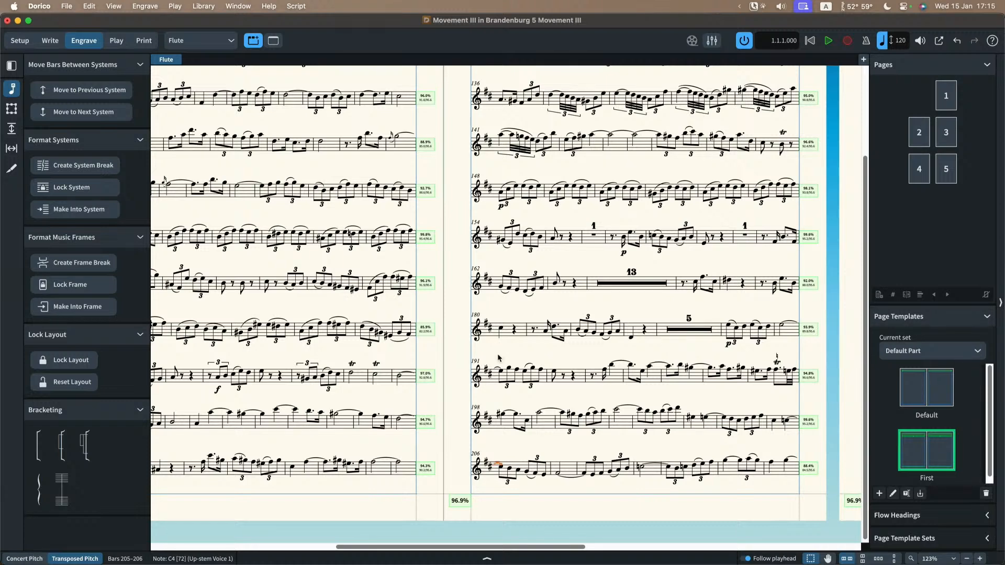
pyautogui.hscroll(-5, 447, 206)
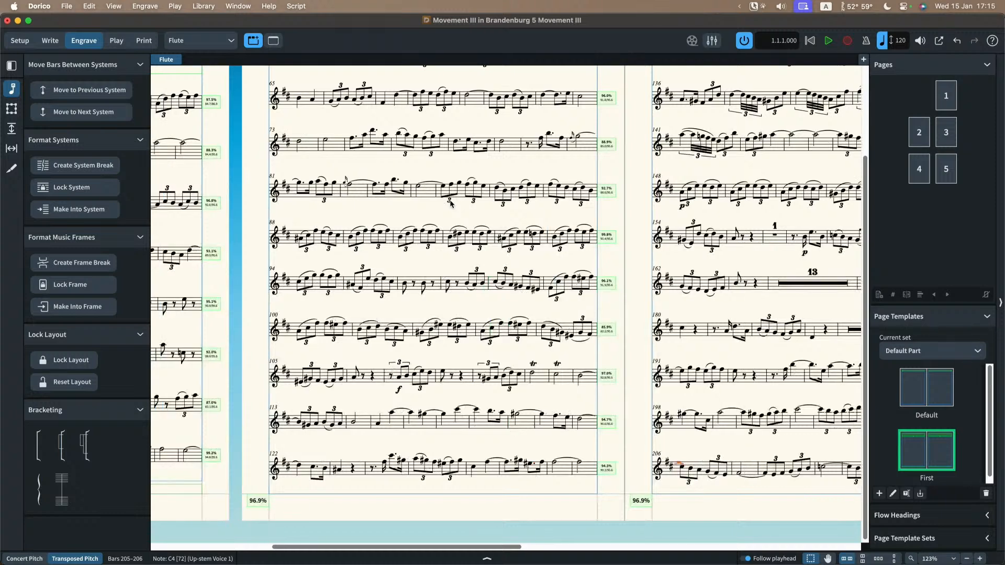
pyautogui.scroll(3, 450, 204)
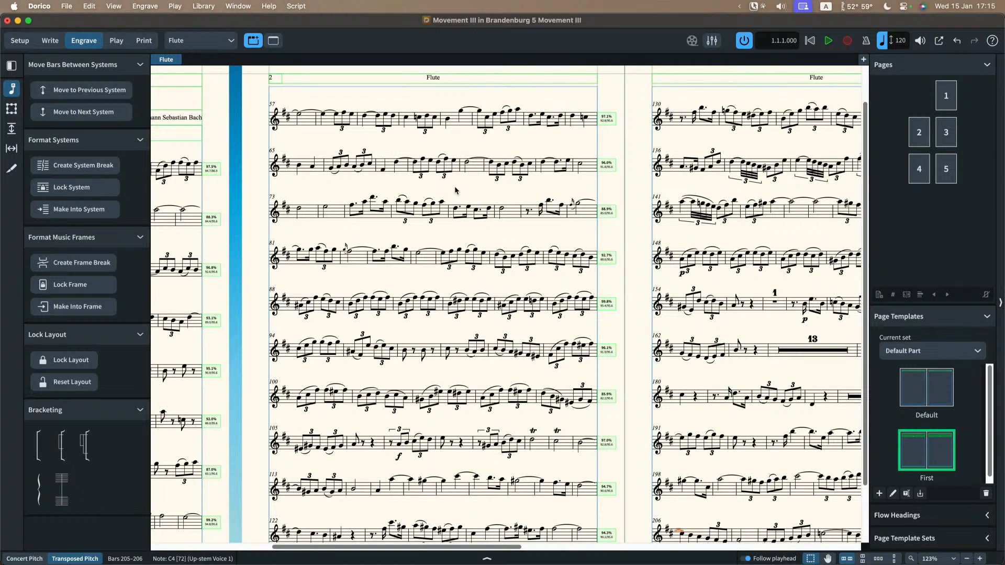
pyautogui.scroll(-5, 454, 186)
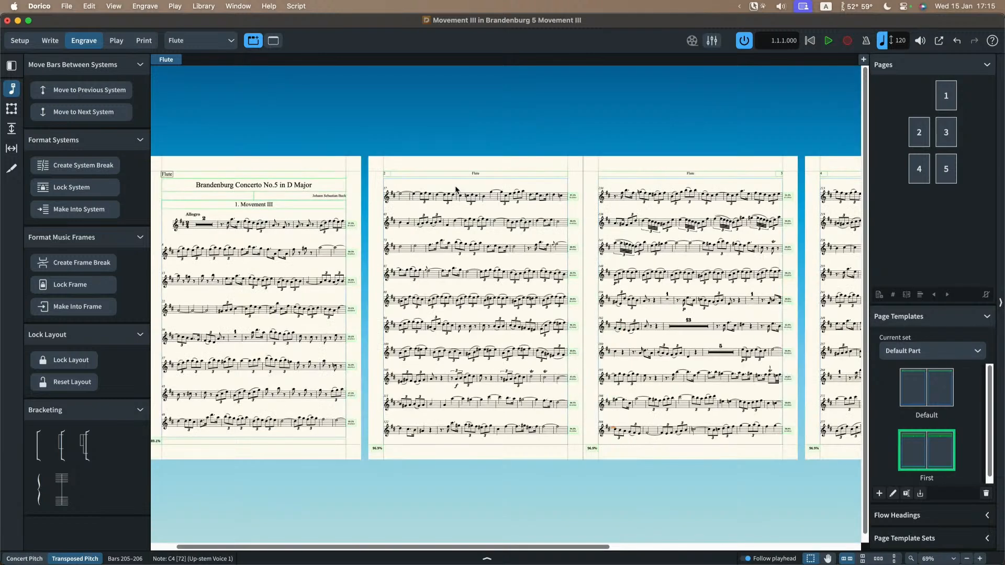
# Step: Switch to the Violin I part layout and examine its casting off from page to page
pyautogui.click(215, 41)
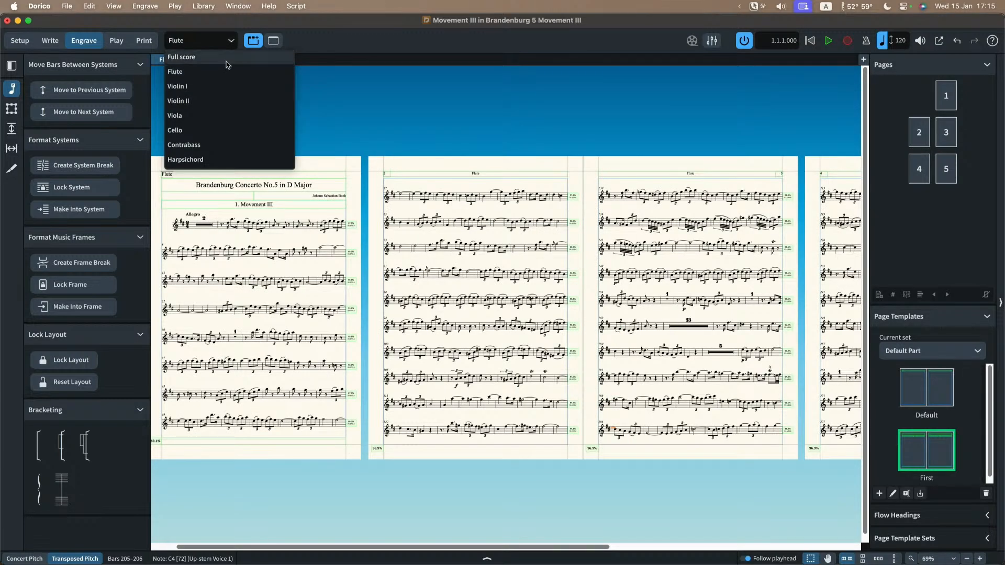
pyautogui.click(218, 93)
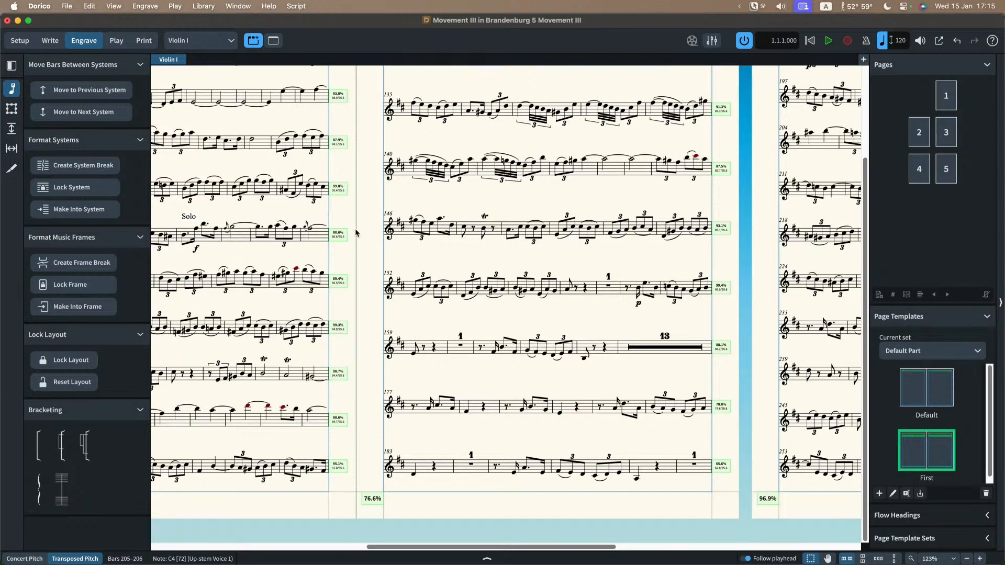
pyautogui.scroll(-2, 356, 233)
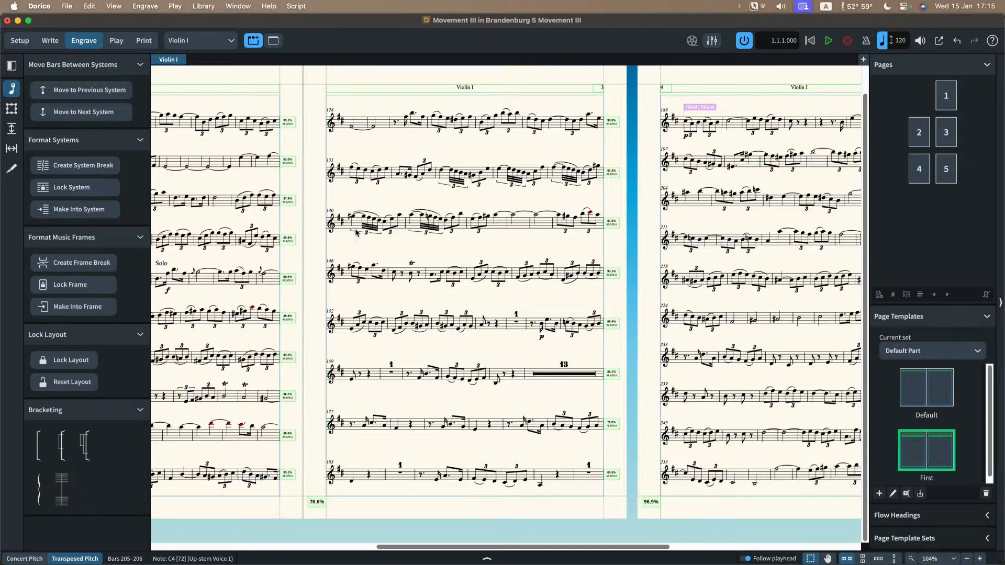
pyautogui.hscroll(3, 356, 234)
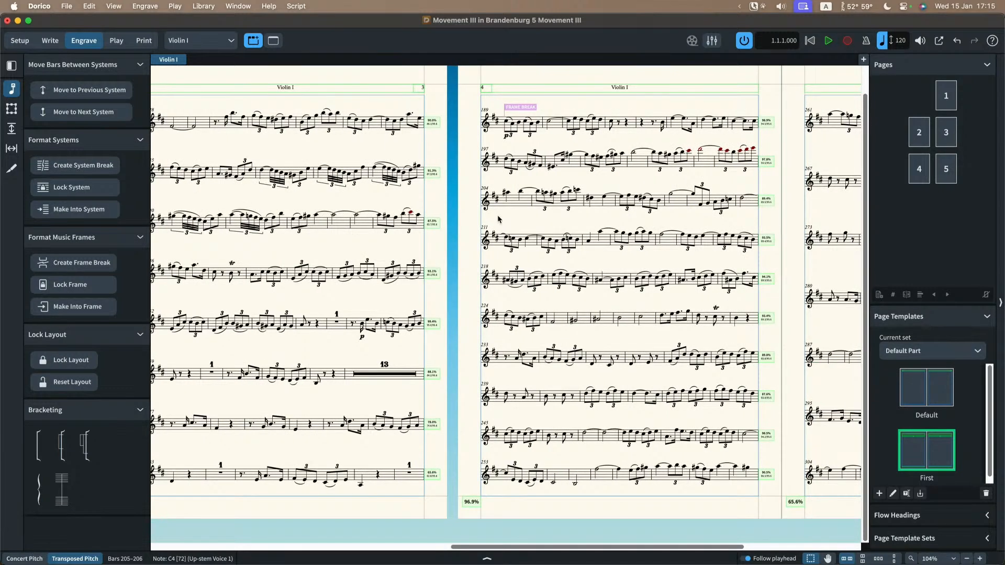
pyautogui.hscroll(-5, 498, 219)
pyautogui.hscroll(-5, 498, 219)
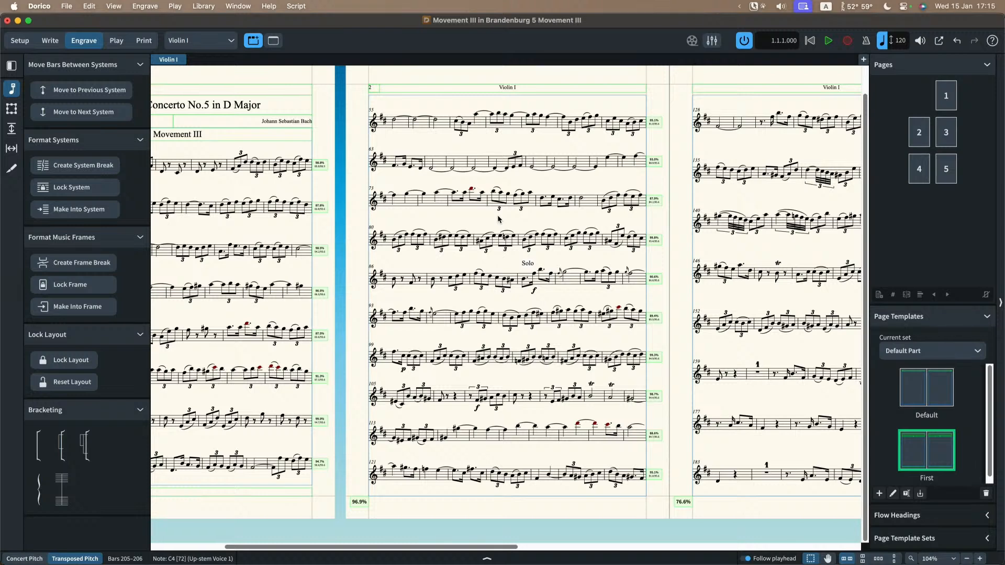
pyautogui.hscroll(-4, 498, 220)
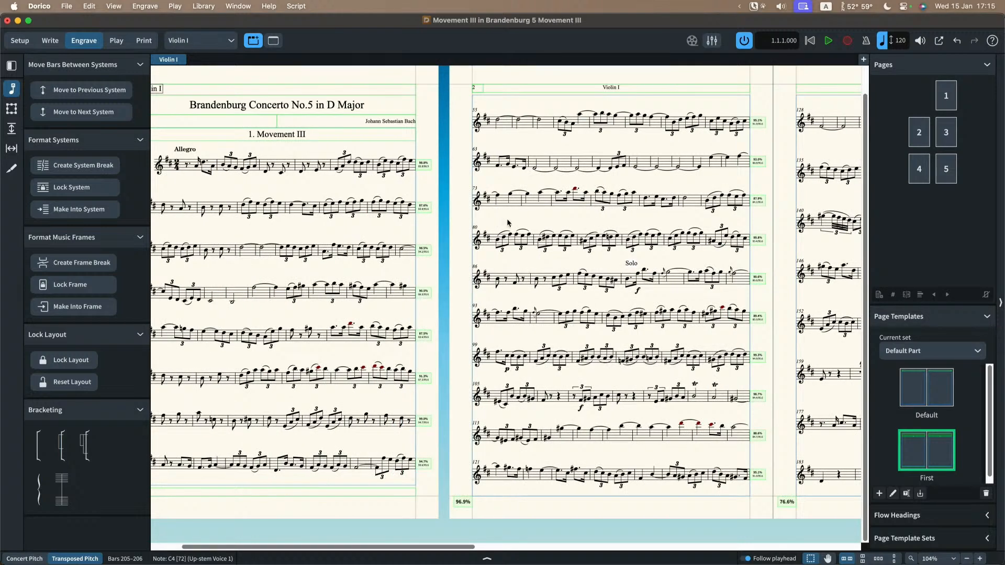
pyautogui.hscroll(-2, 507, 223)
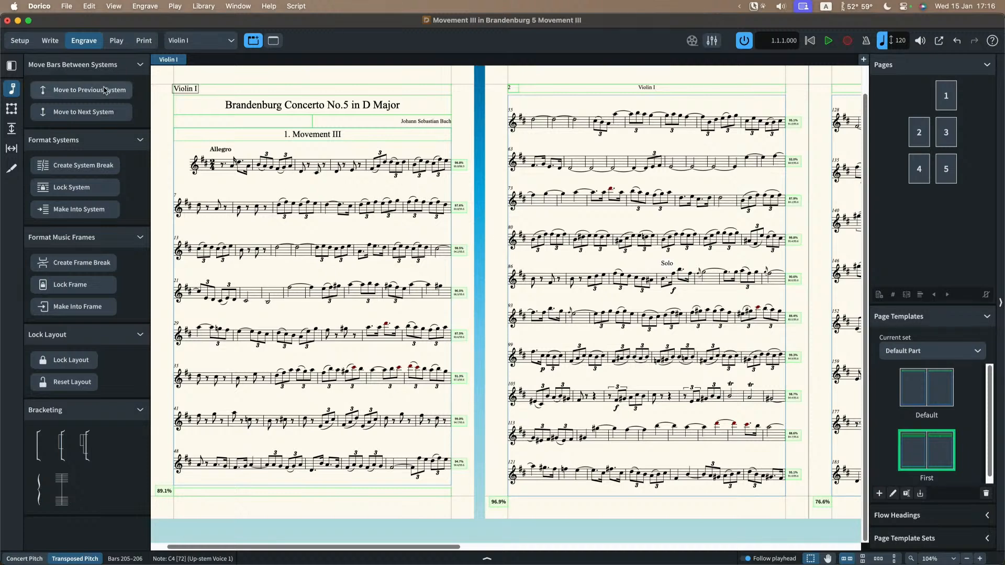
# Step: Propagate the part formatting from Violin I to Violin II in Setup mode, including layout options and system formatting
pyautogui.click(19, 41)
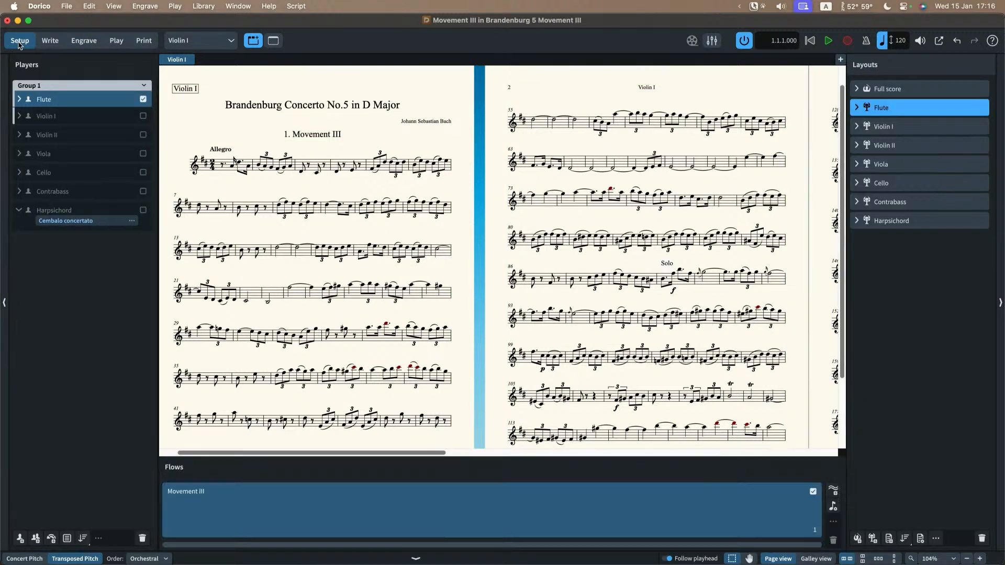
pyautogui.click(910, 130)
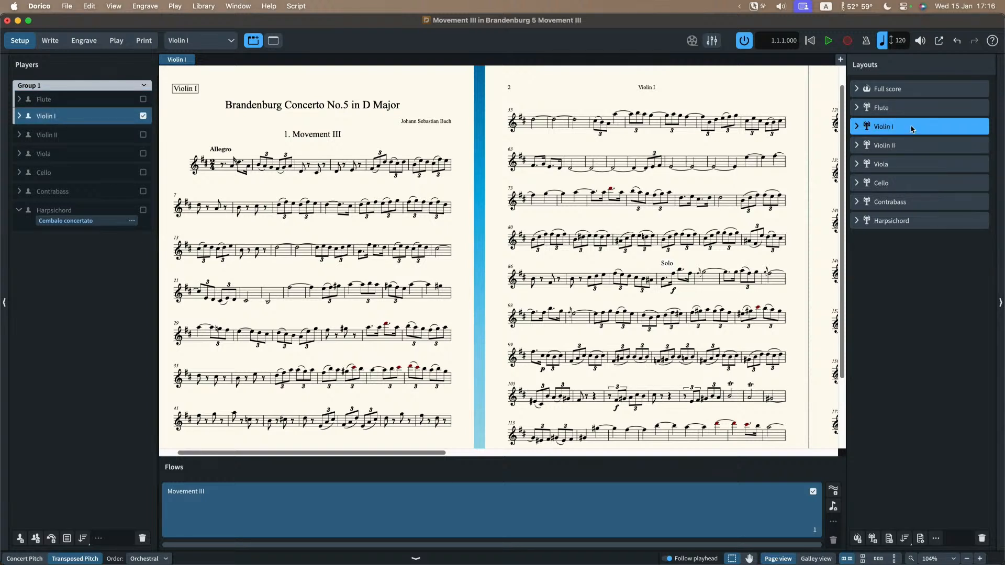
pyautogui.rightClick(911, 129)
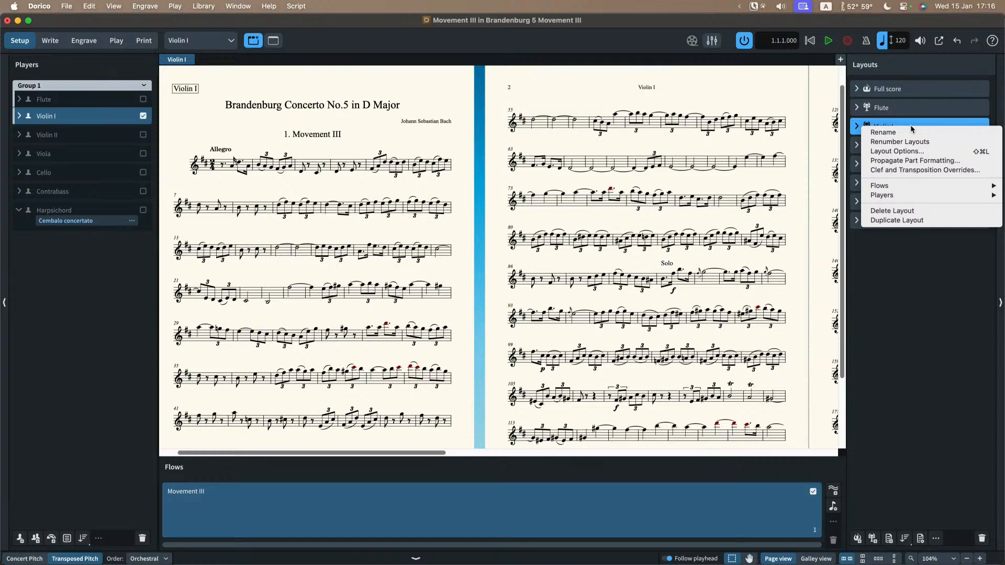
pyautogui.click(910, 161)
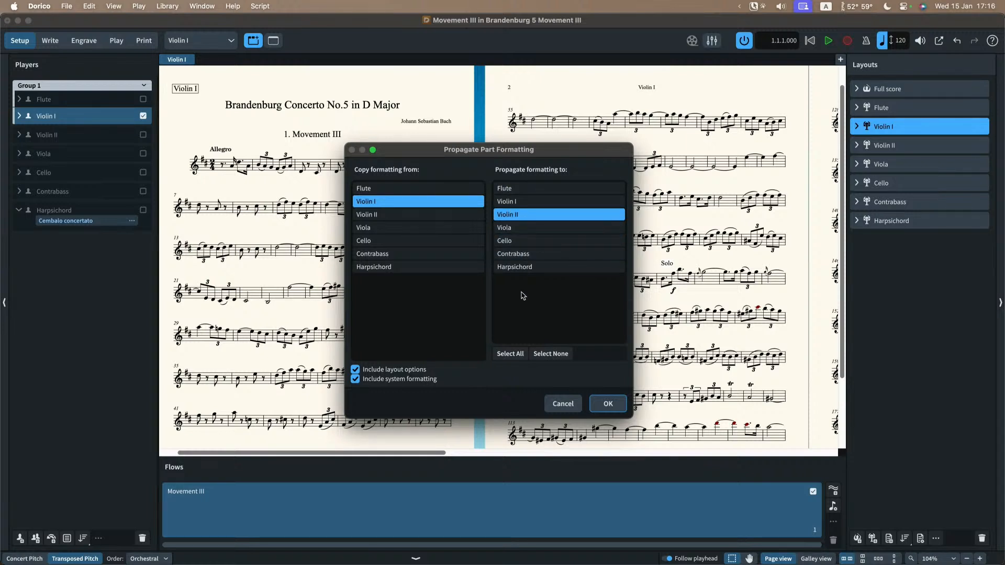
pyautogui.click(524, 230)
pyautogui.click(524, 242)
pyautogui.click(524, 229)
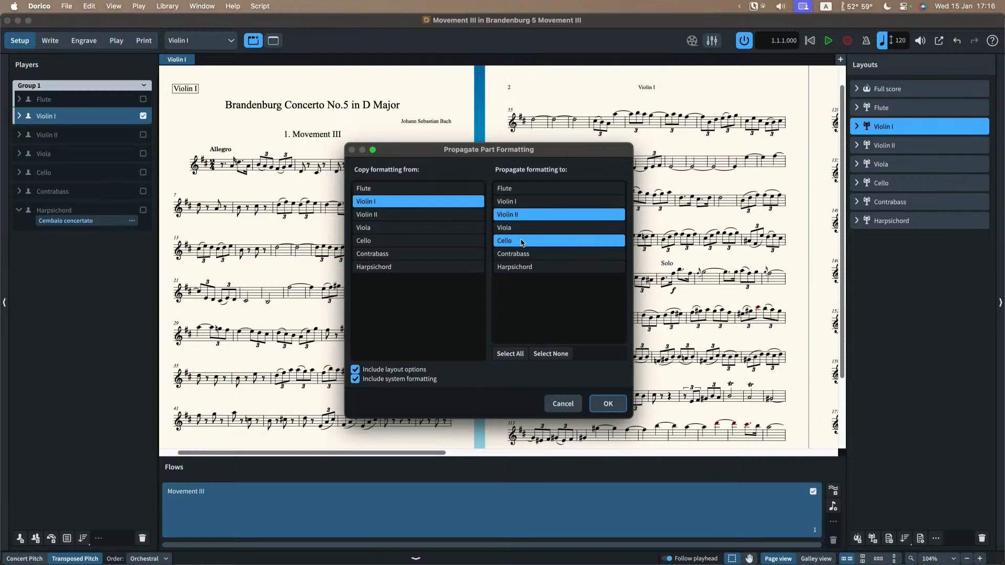
pyautogui.click(523, 242)
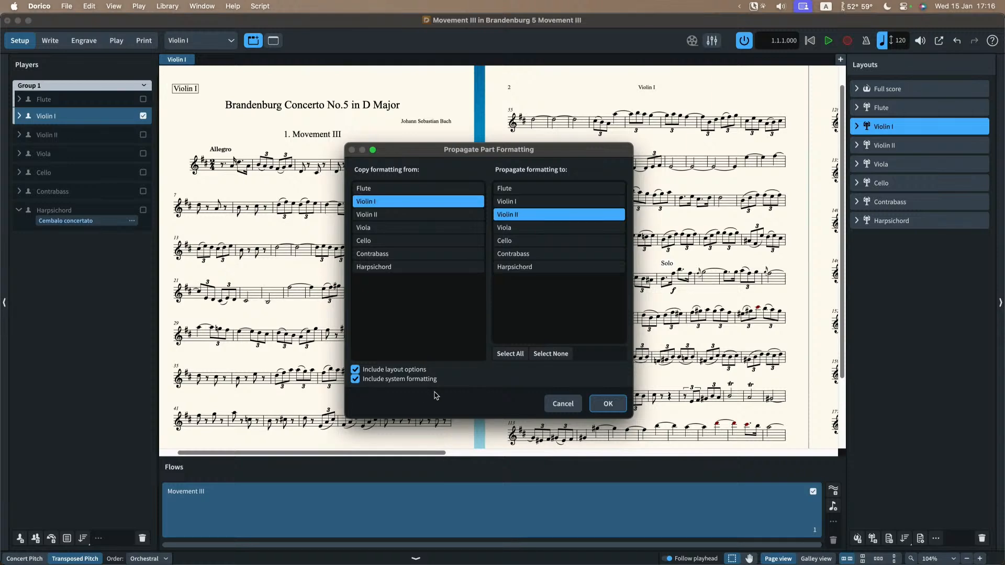
pyautogui.click(606, 408)
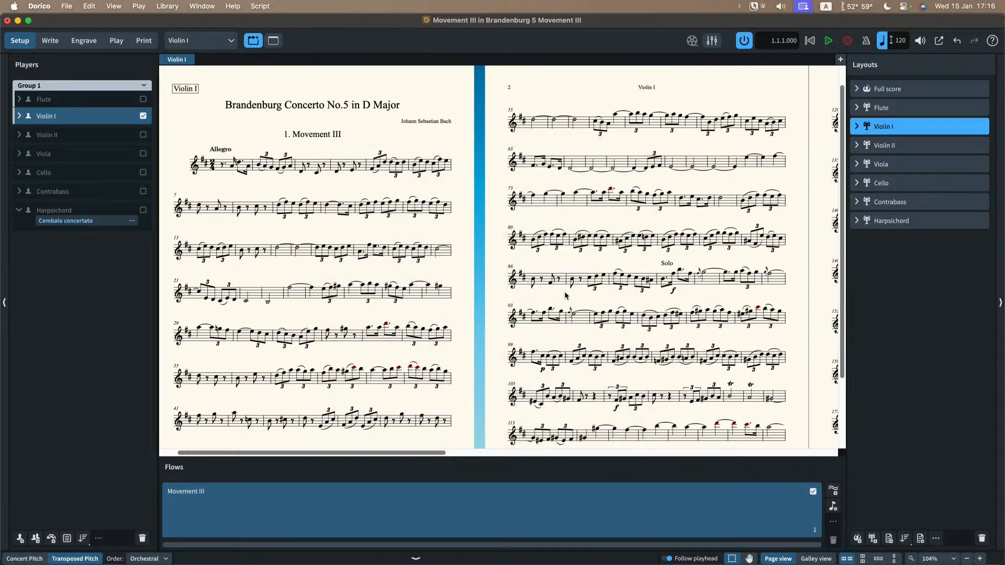
# Step: Switch to the Violin II part layout and examine the frame and system breaks copied to its pages
pyautogui.click(201, 40)
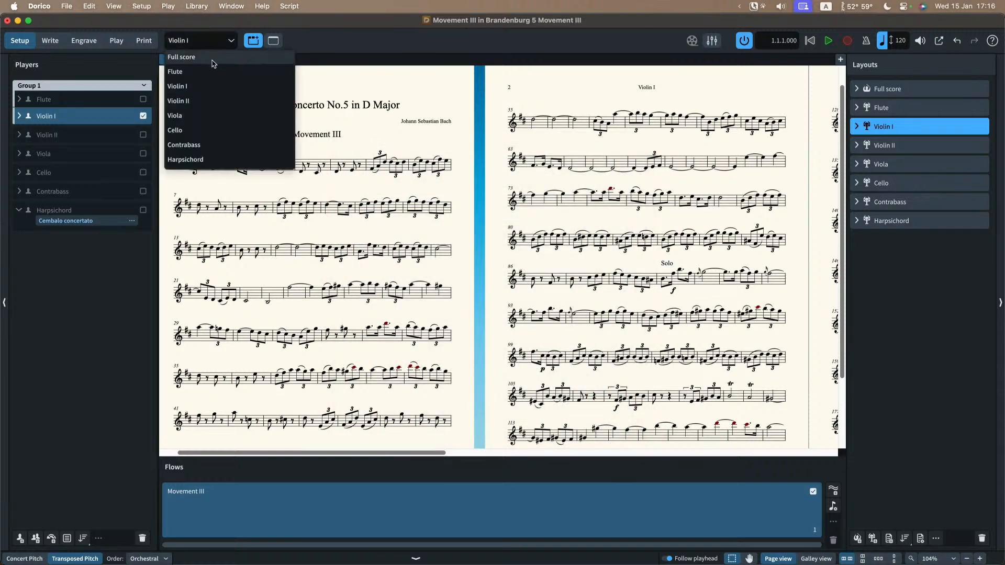
pyautogui.click(199, 101)
pyautogui.scroll(-5, 343, 182)
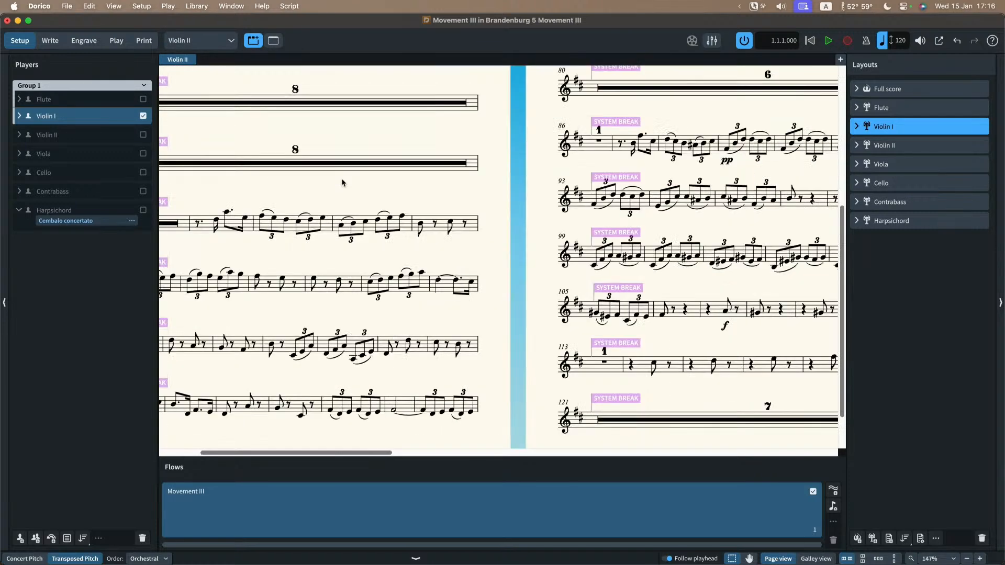
pyautogui.hscroll(3, 464, 186)
pyautogui.hscroll(3, 465, 186)
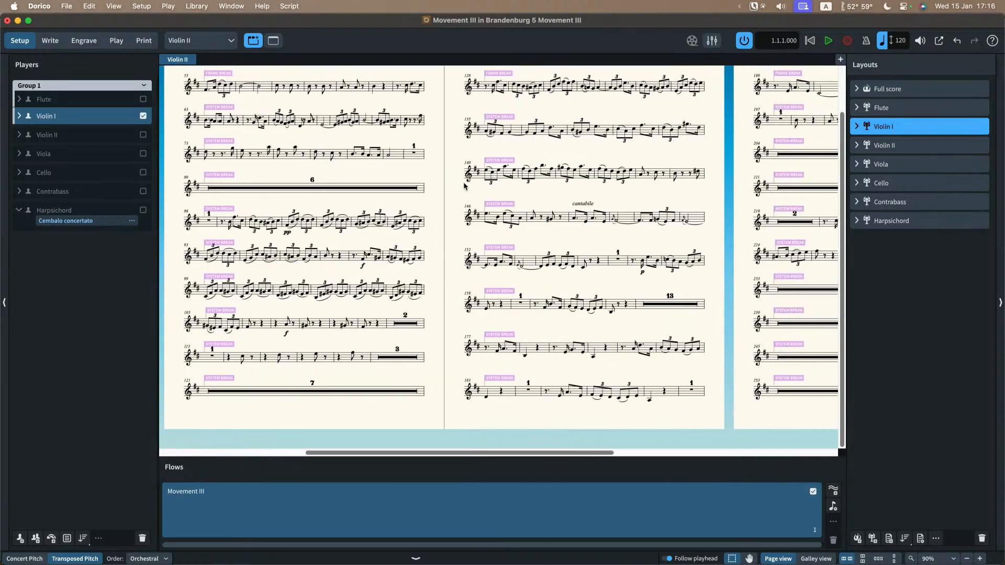
pyautogui.hscroll(5, 465, 186)
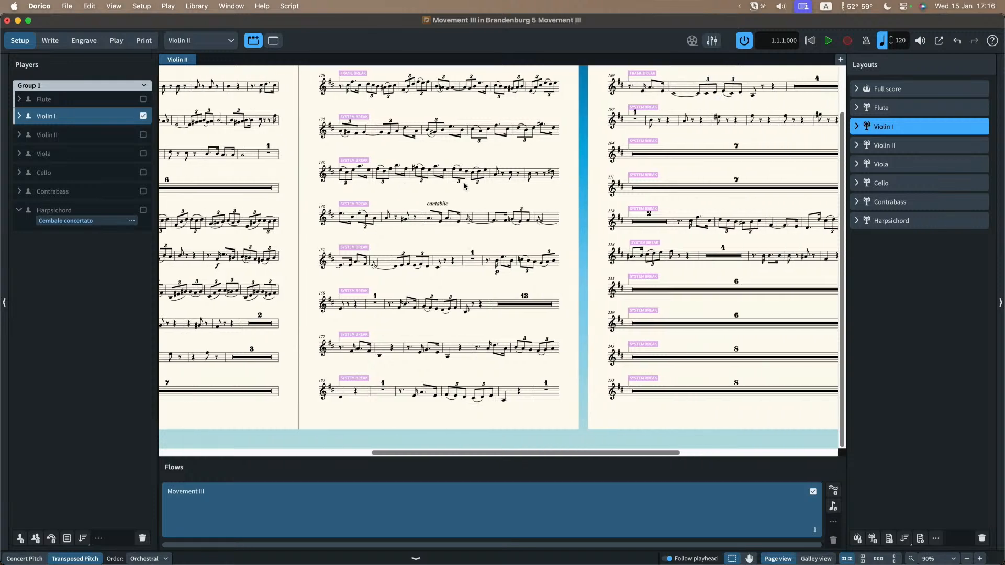
# Step: Reset the layout of the Violin II part in Engrave mode, clearing its frame and system breaks
pyautogui.scroll(2, 464, 186)
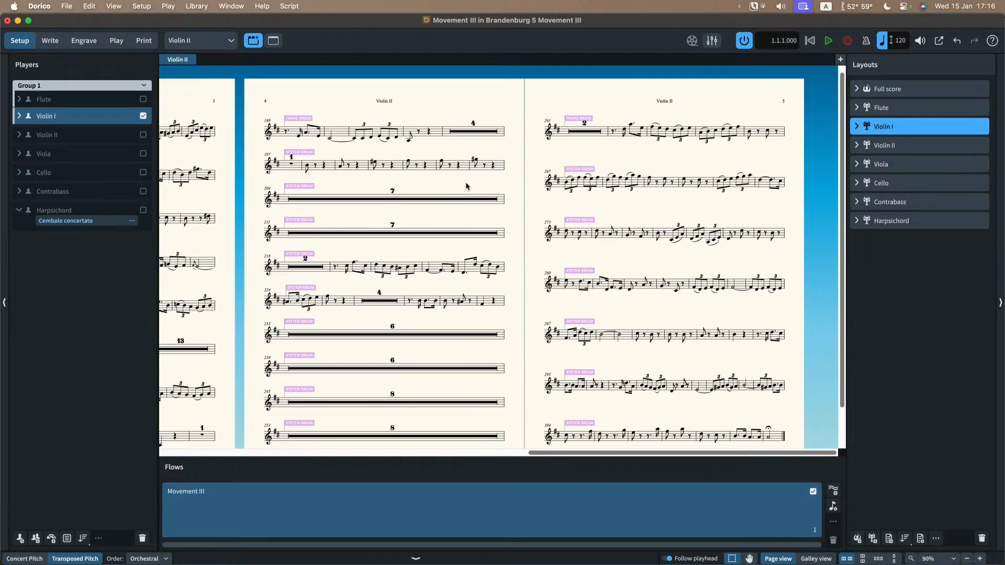
pyautogui.scroll(2, 410, 202)
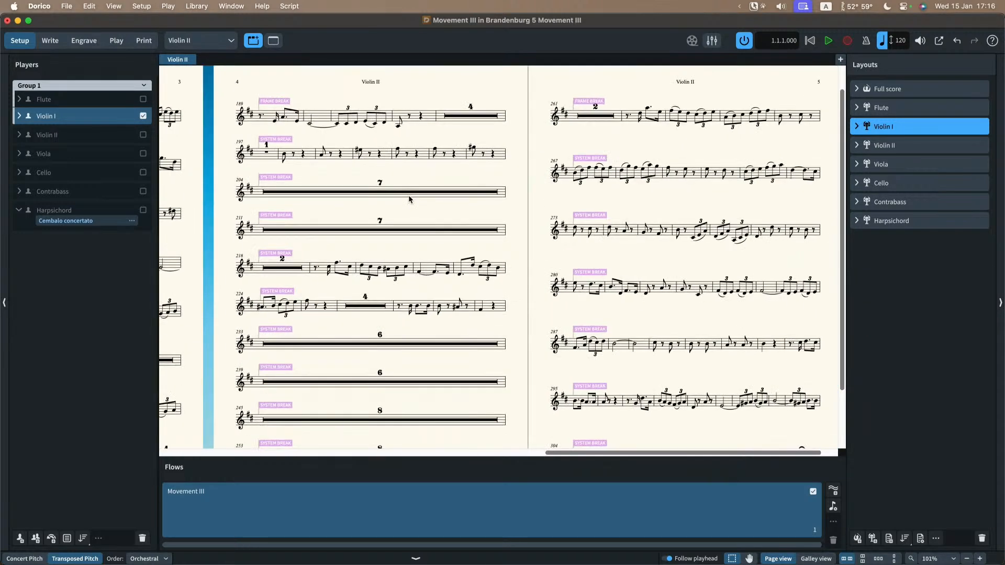
pyautogui.hscroll(-1, 410, 199)
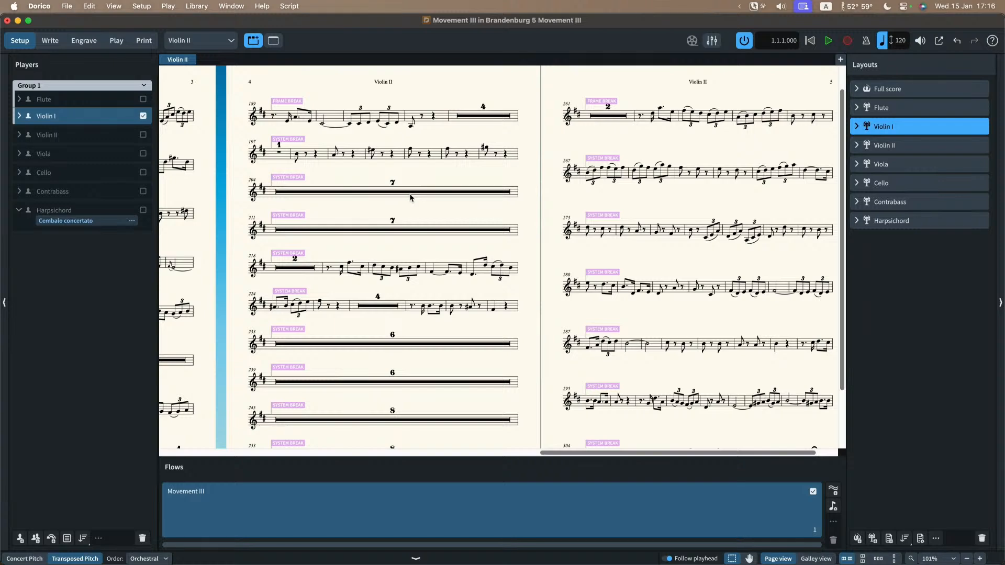
pyautogui.hscroll(-5, 411, 197)
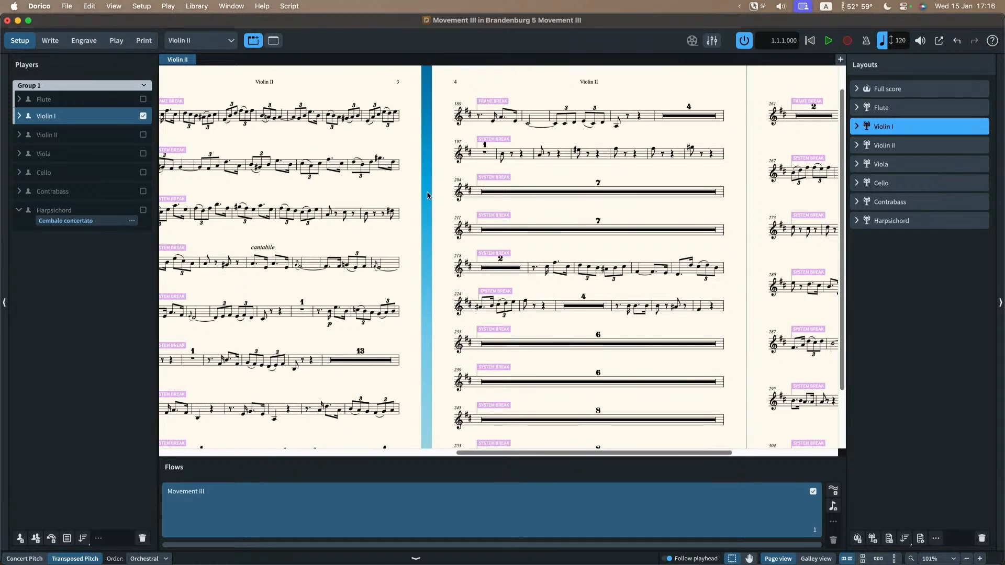
pyautogui.hscroll(-3, 427, 196)
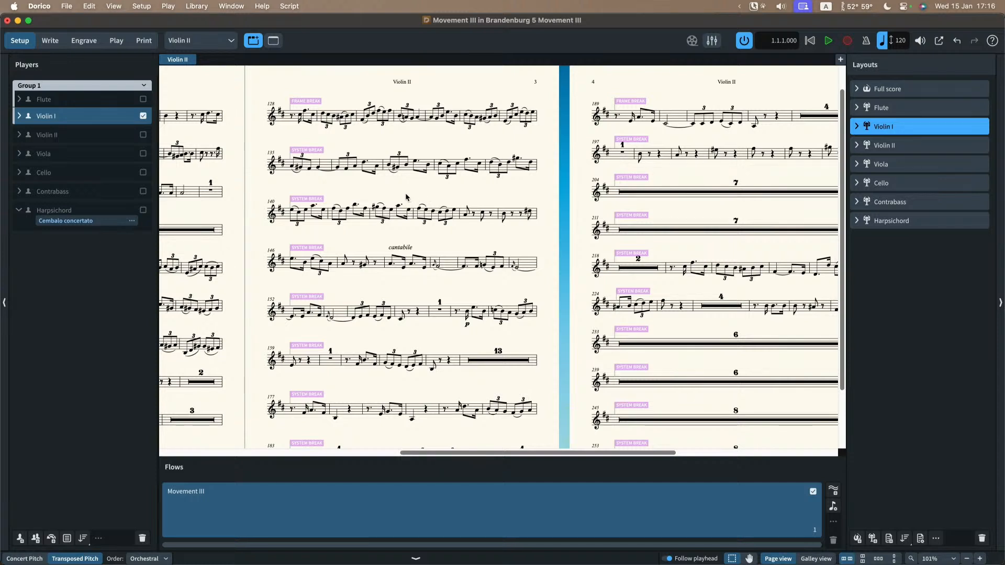
pyautogui.click(140, 8)
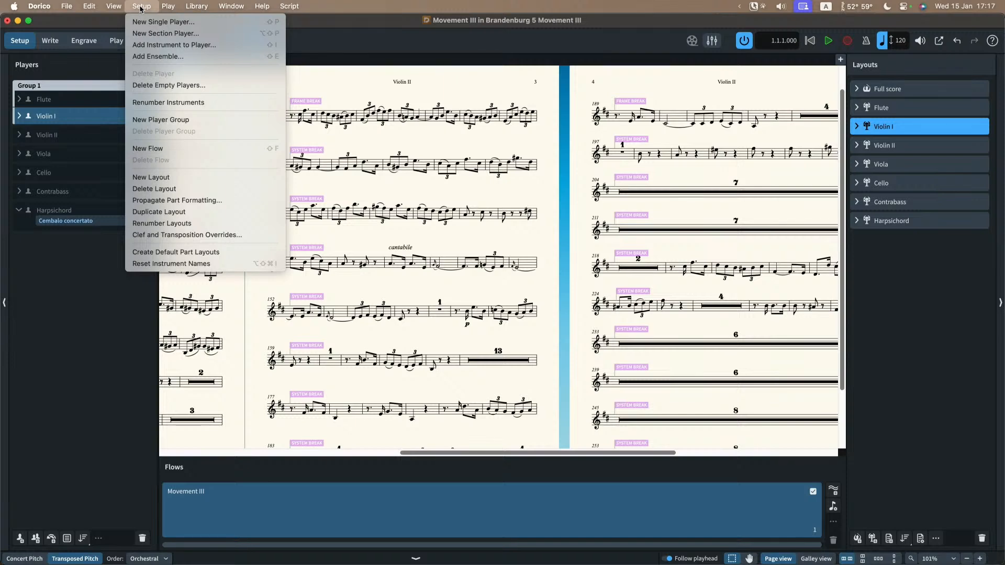
pyautogui.click(170, 8)
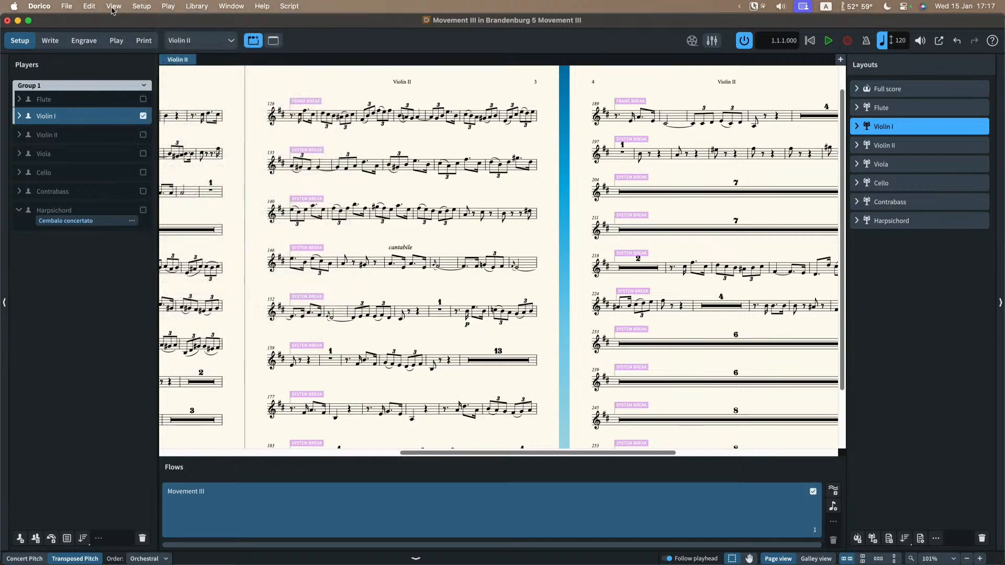
pyautogui.click(84, 40)
pyautogui.click(142, 6)
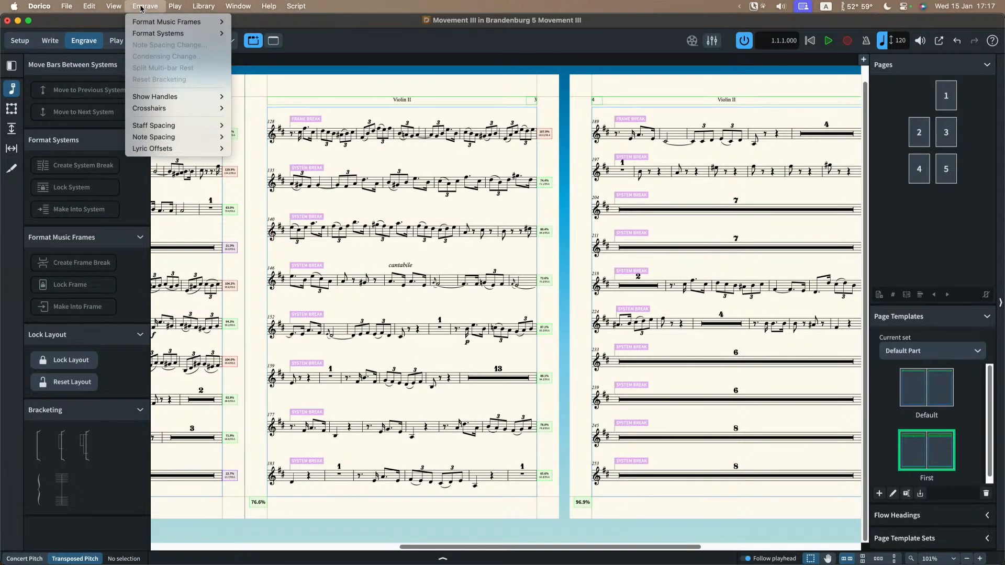
pyautogui.moveTo(146, 24)
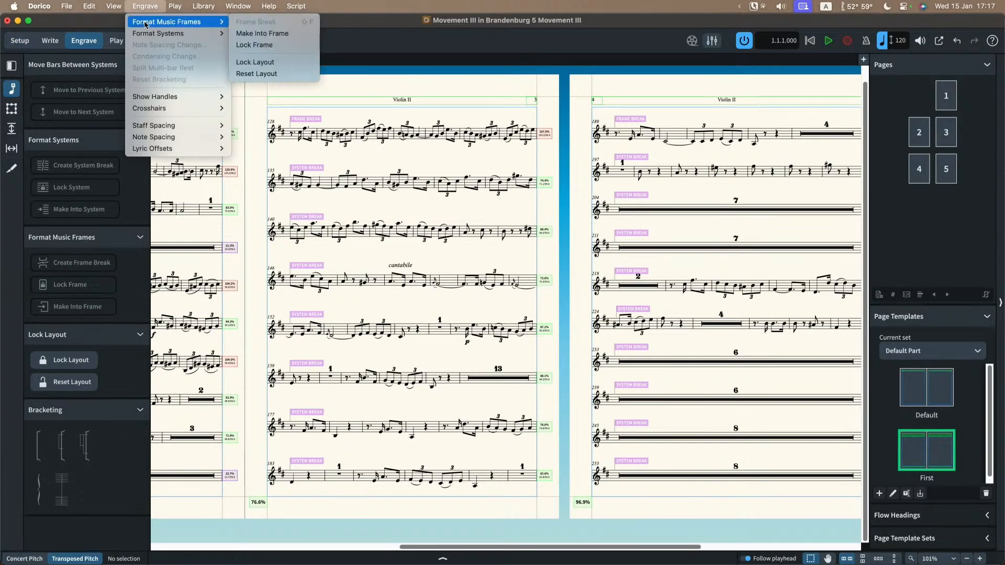
pyautogui.click(259, 74)
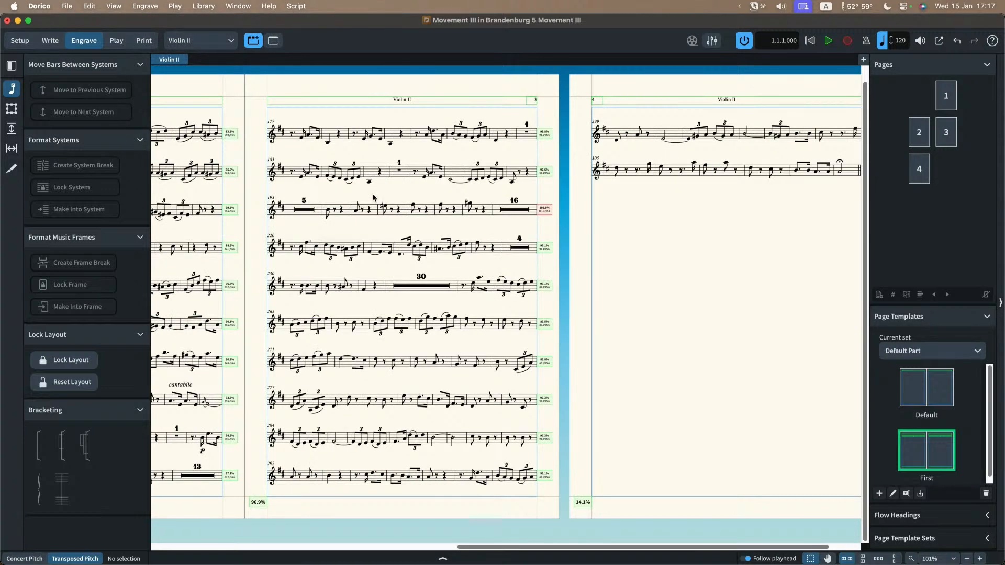
# Step: Examine the casting off and system fullness on pages 3 and 4 of the Violin II part
pyautogui.hscroll(-5, 374, 198)
pyautogui.hscroll(10, 374, 197)
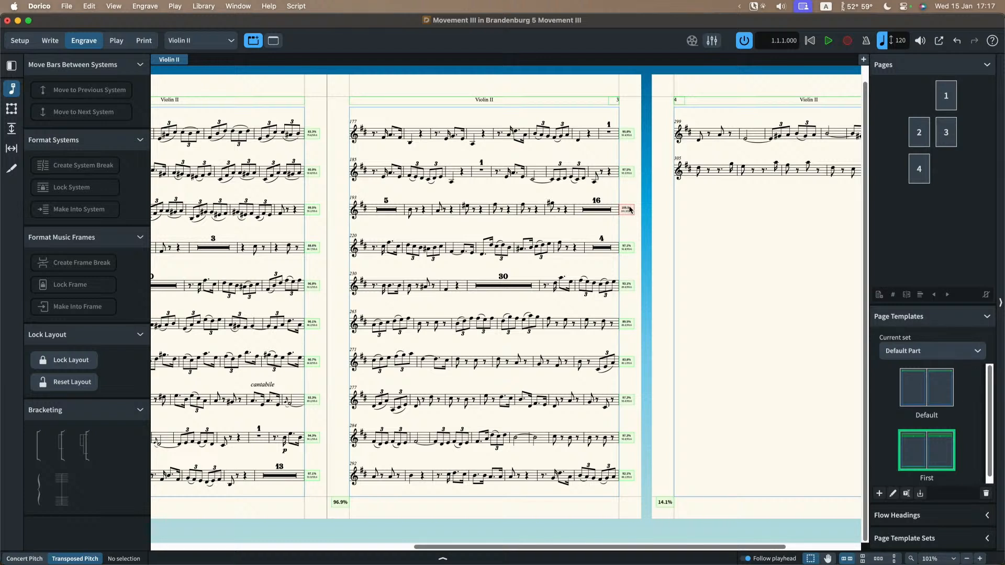
pyautogui.hscroll(2, 691, 209)
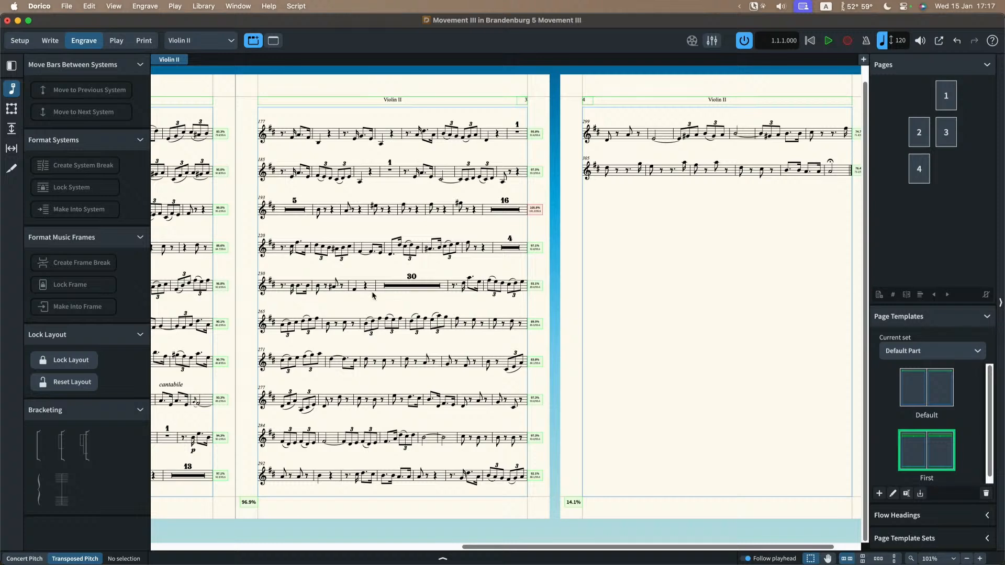
pyautogui.scroll(2, 373, 296)
pyautogui.hscroll(-1, 368, 287)
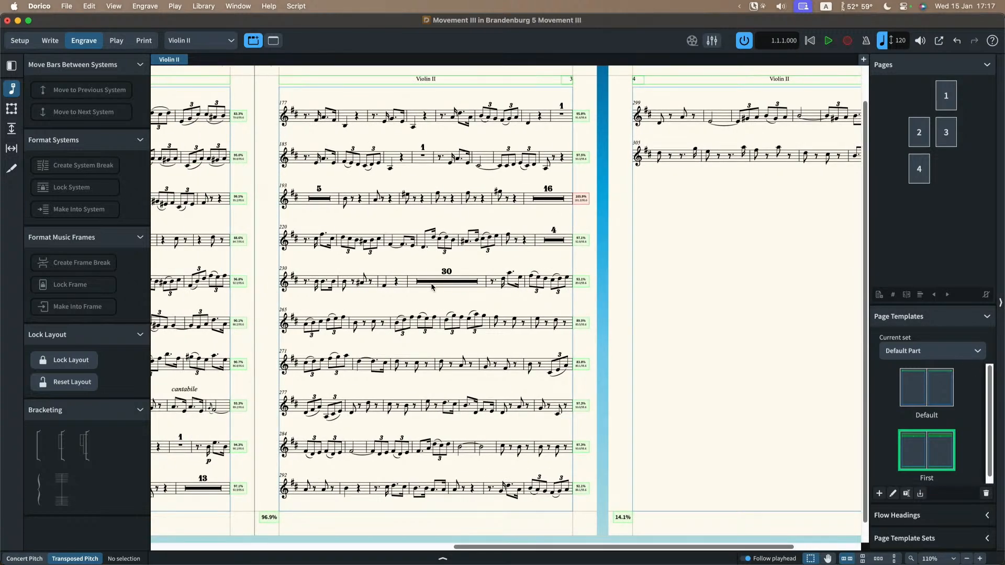
# Step: Switch from Violin II to the full score layout, and from there to the Flute part layout
pyautogui.click(208, 40)
pyautogui.click(201, 59)
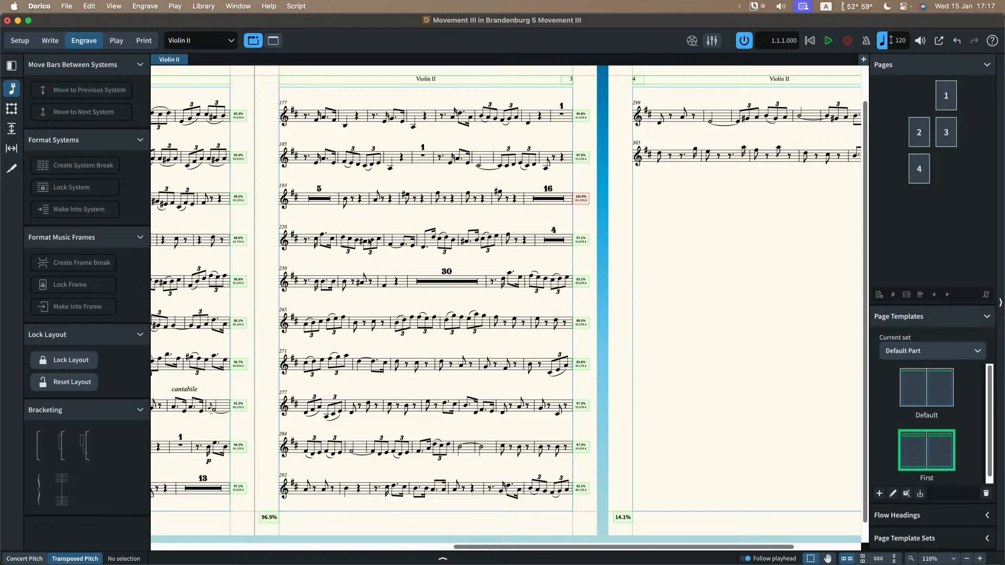
pyautogui.press('w')
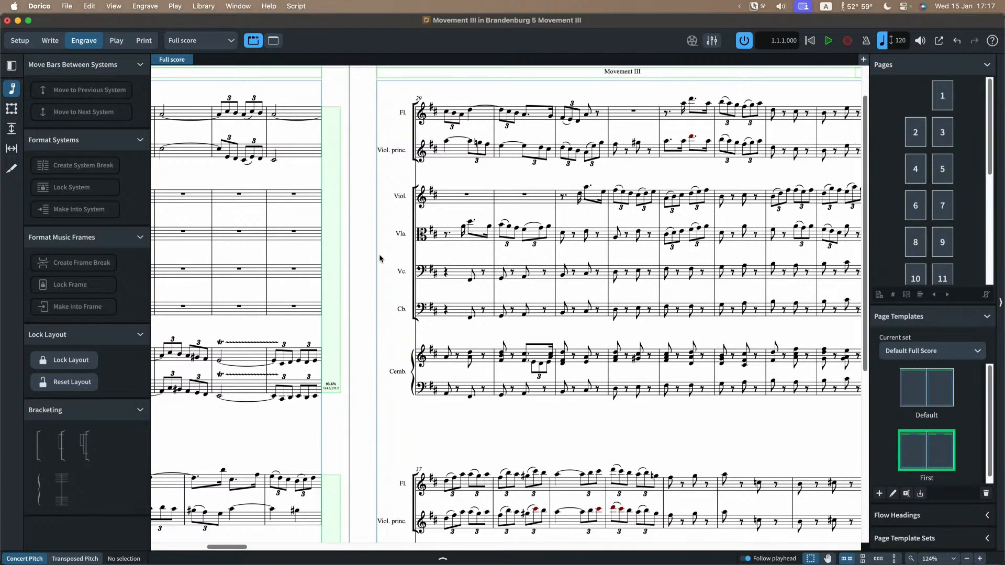
pyautogui.click(181, 42)
pyautogui.click(191, 70)
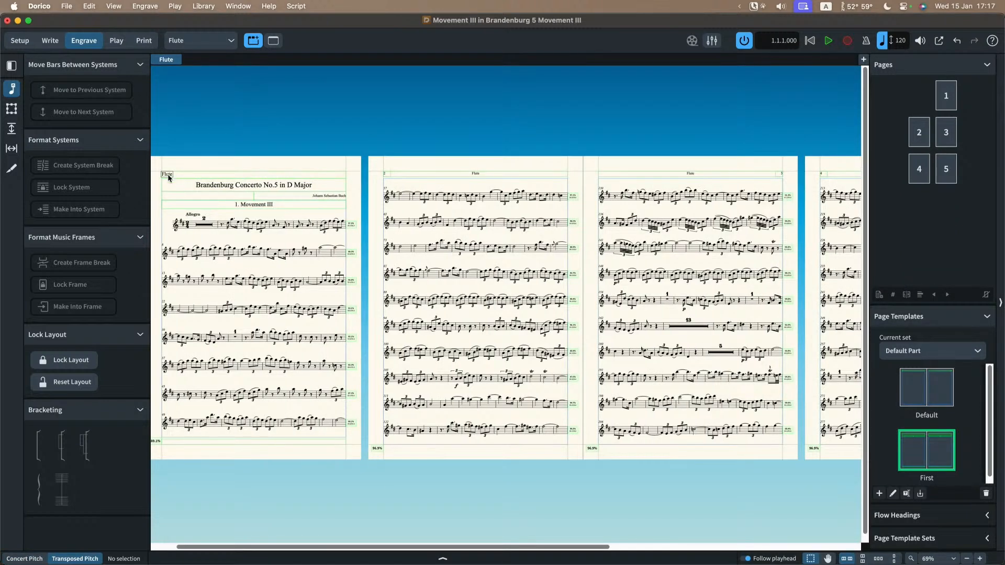
pyautogui.hscroll(-2, 321, 198)
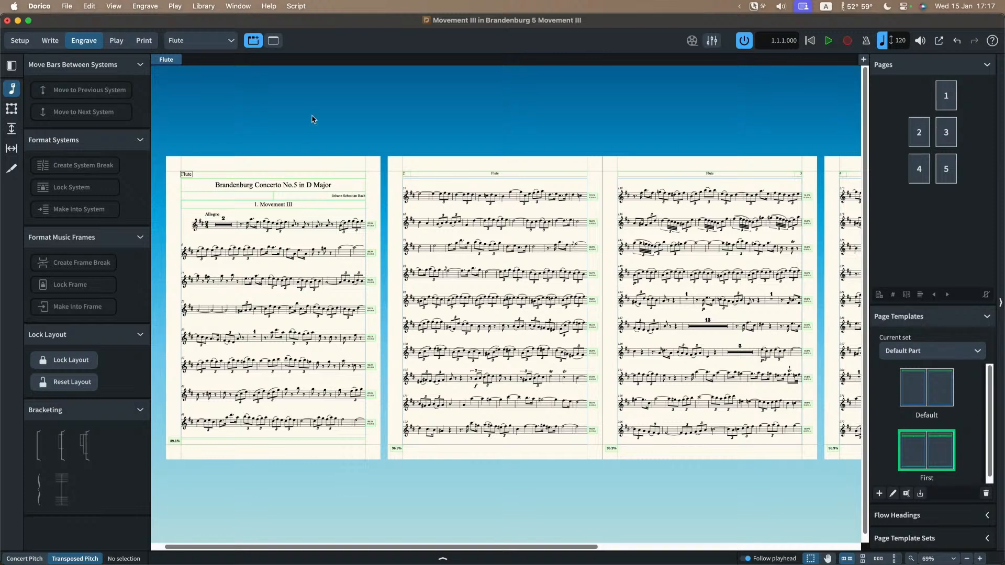
# Step: Set the Flute layout's bar rest consolidation to None in Layout Options and apply it
pyautogui.press('super+shift+l')
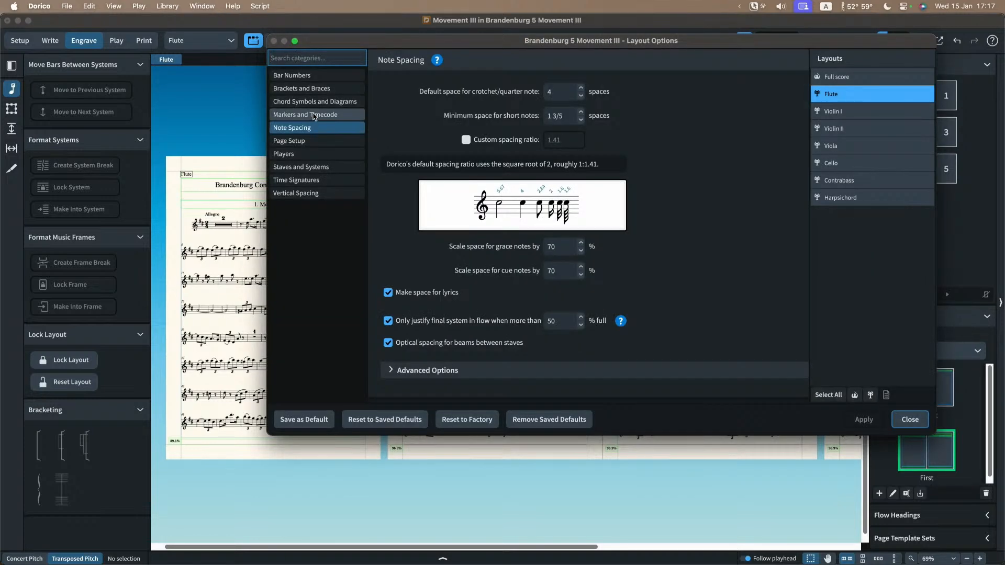
pyautogui.click(313, 154)
pyautogui.click(314, 193)
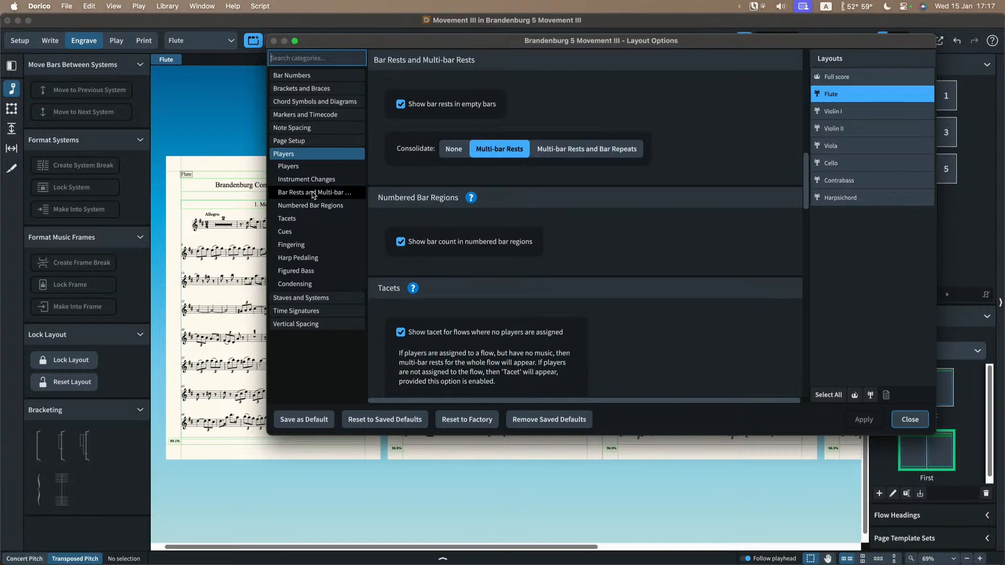
pyautogui.click(453, 149)
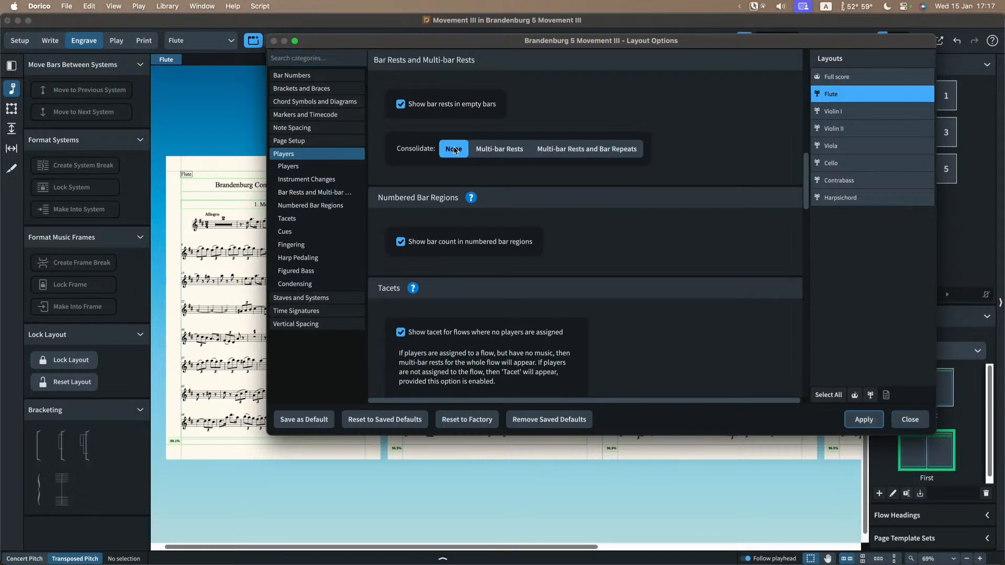
pyautogui.click(864, 419)
# Step: Try turning off bar rests in empty bars for the Flute layout, and turn the option back on
pyautogui.moveTo(393, 47); pyautogui.dragTo(530, 73)
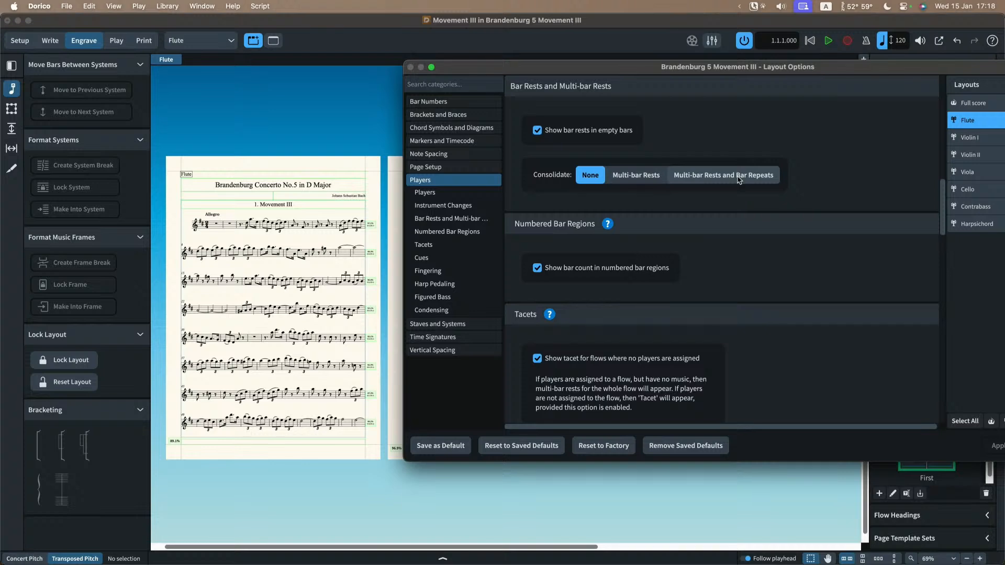
pyautogui.scroll(5, 237, 239)
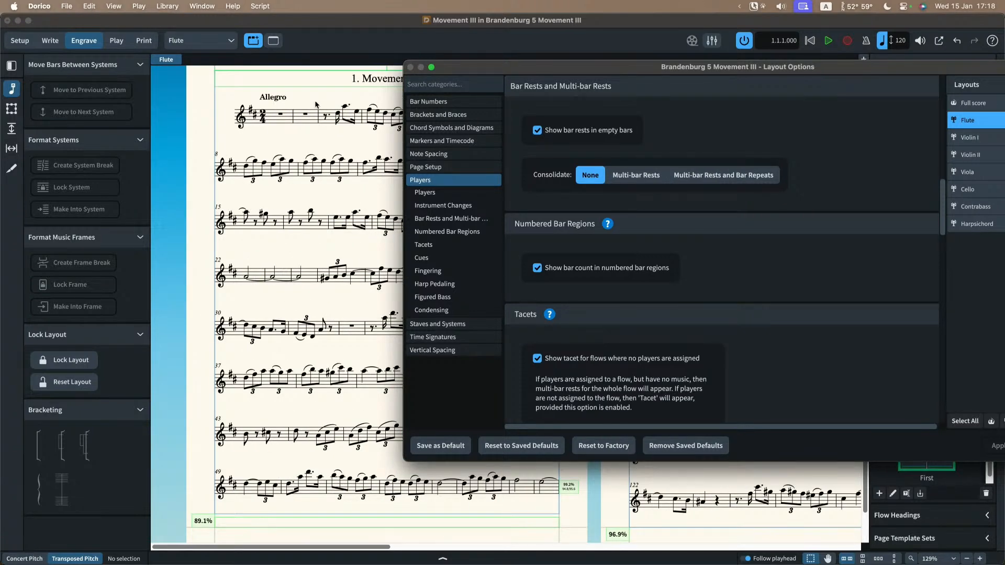
pyautogui.scroll(1, 299, 139)
pyautogui.click(551, 131)
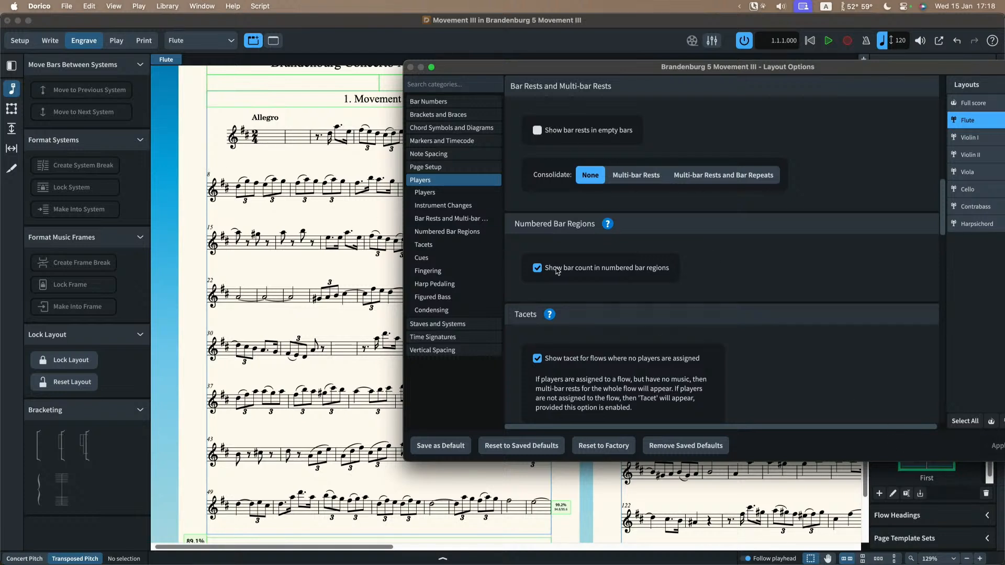
pyautogui.click(564, 132)
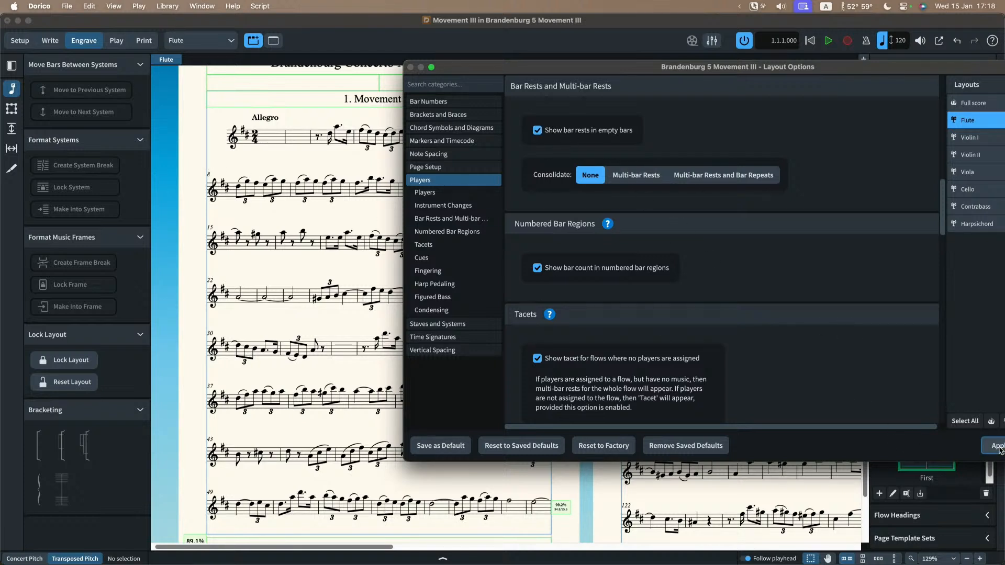
pyautogui.click(998, 448)
# Step: Set the Flute layout's consolidation back to Multi-bar Rests, apply it and close Layout Options
pyautogui.click(631, 176)
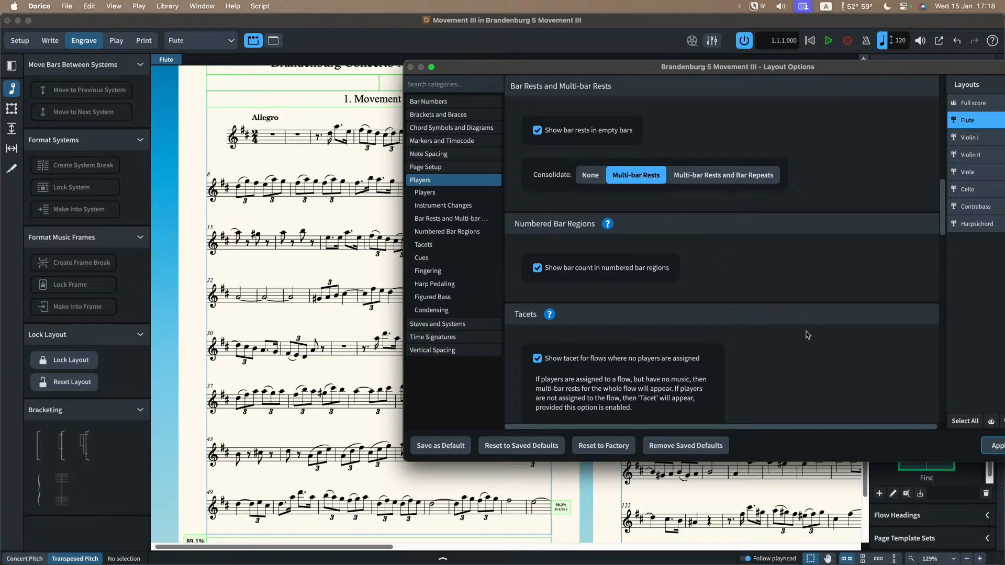
pyautogui.click(993, 448)
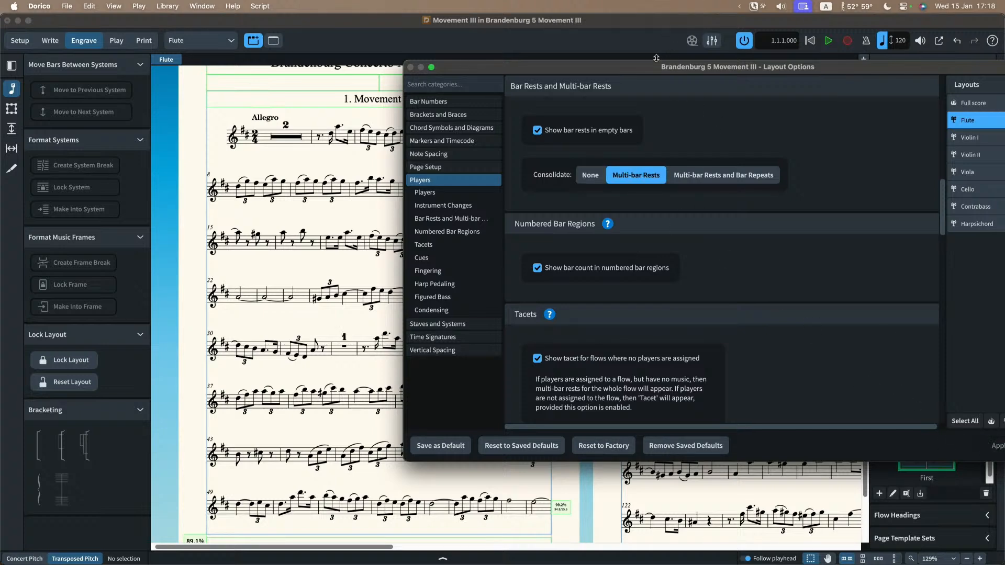
pyautogui.moveTo(654, 67); pyautogui.dragTo(470, 70)
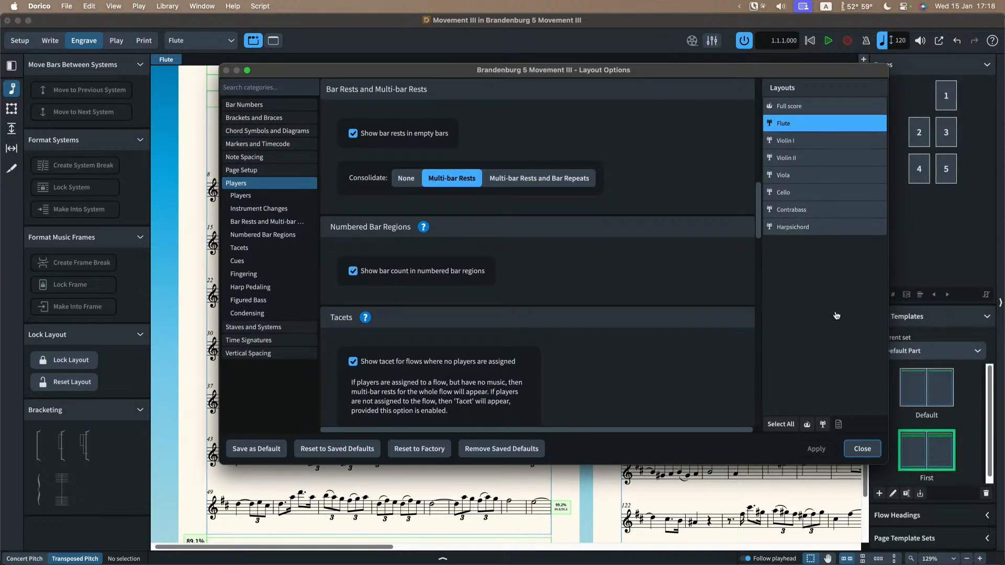
pyautogui.click(861, 448)
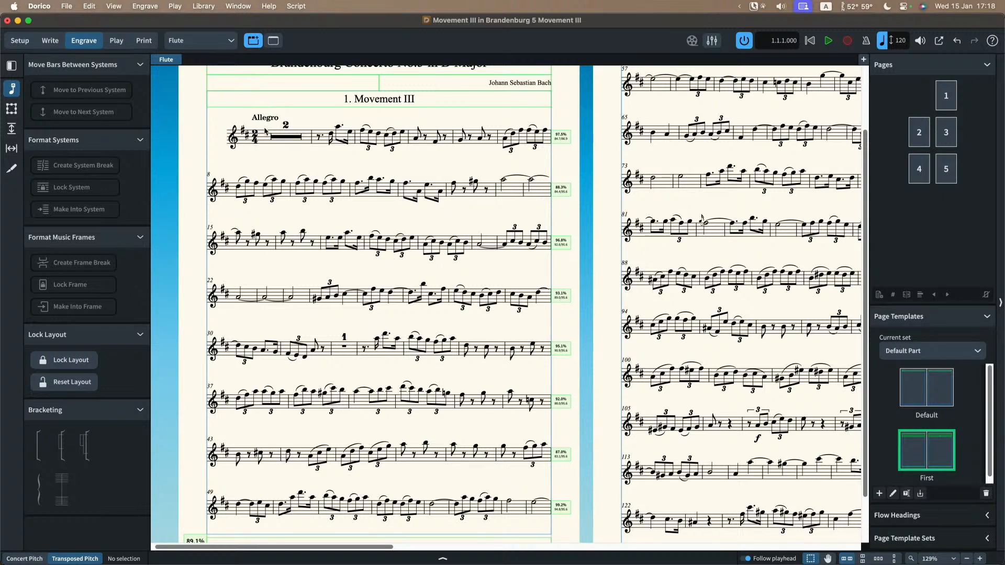
# Step: Switch to the open Ein jaor project and view rehearsal mark A at bar 11 in the full score
pyautogui.click(242, 7)
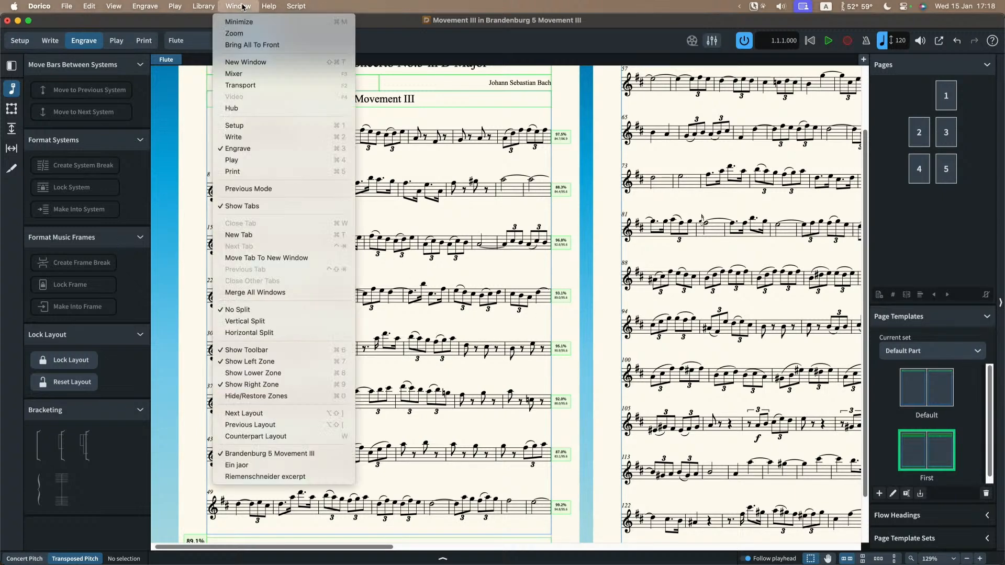
pyautogui.click(251, 466)
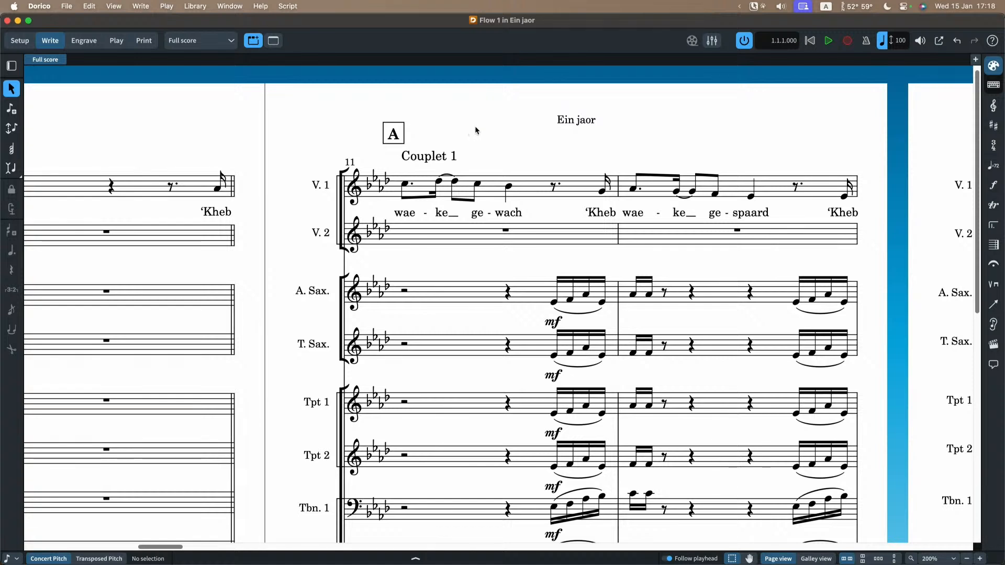
pyautogui.scroll(-1, 476, 128)
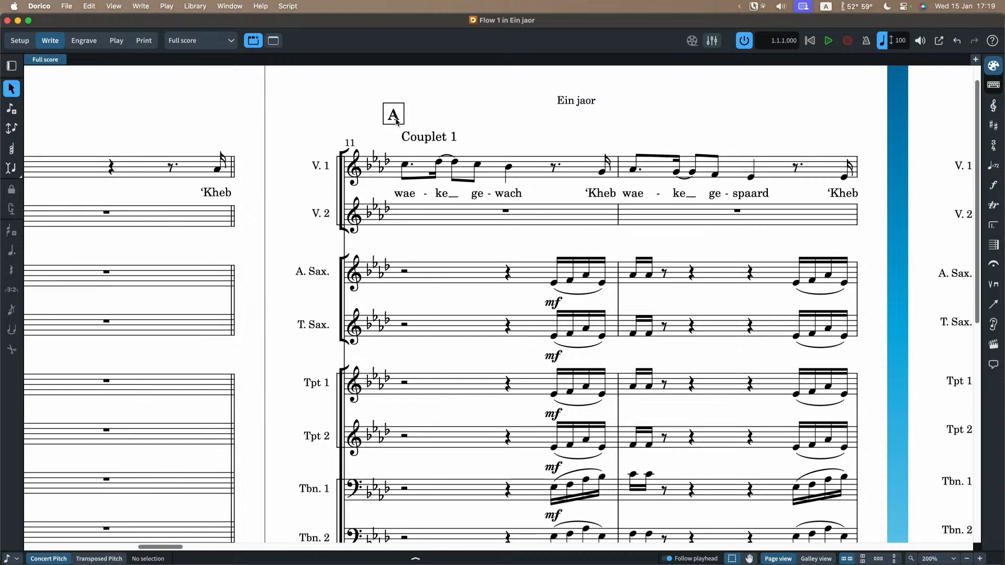
# Step: Set the position of rehearsal marks at the start of a system to Left-aligned with systemic barline in Engraving Options
pyautogui.click(196, 7)
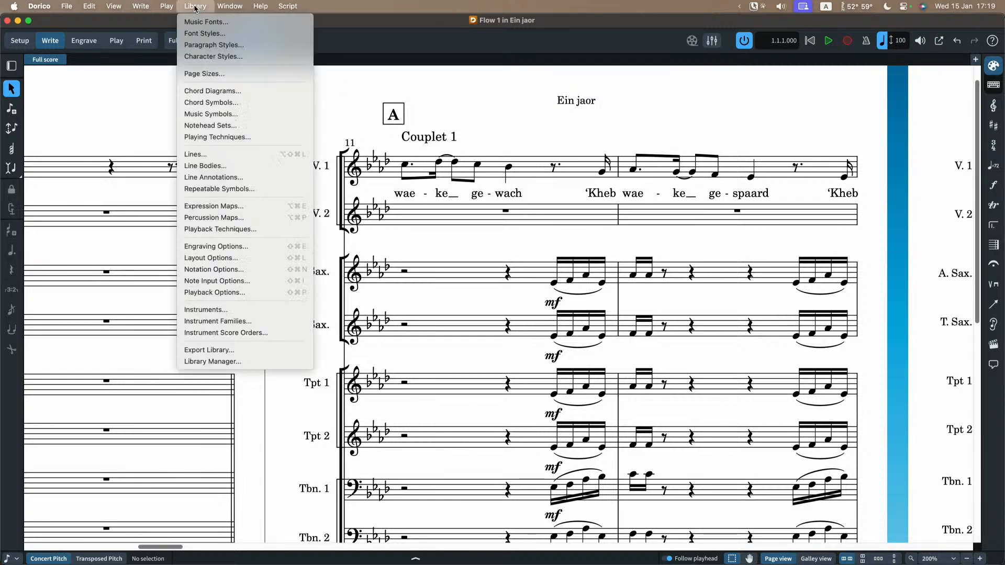
pyautogui.click(233, 247)
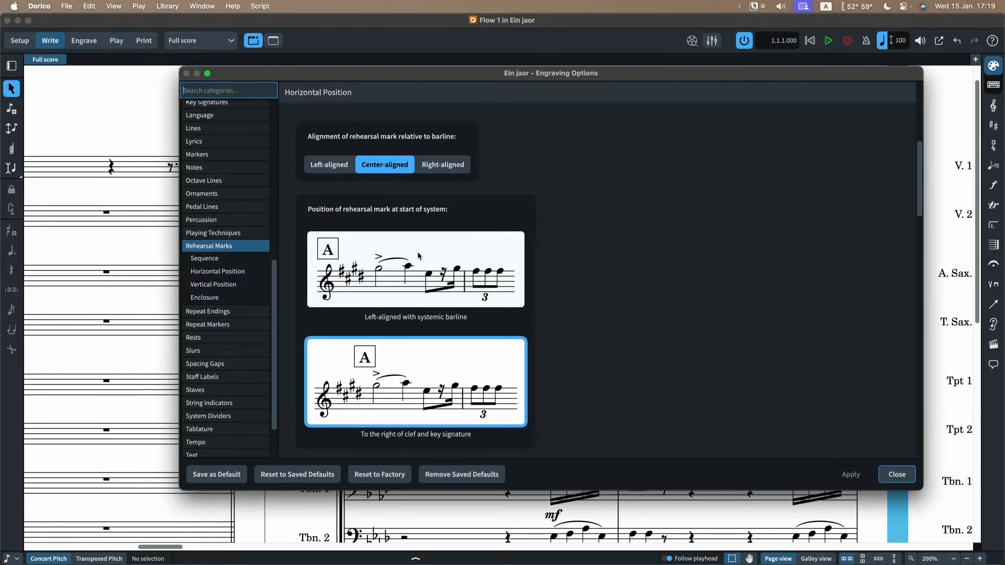
pyautogui.scroll(5, 743, 224)
pyautogui.scroll(-6, 738, 241)
pyautogui.scroll(-1, 738, 241)
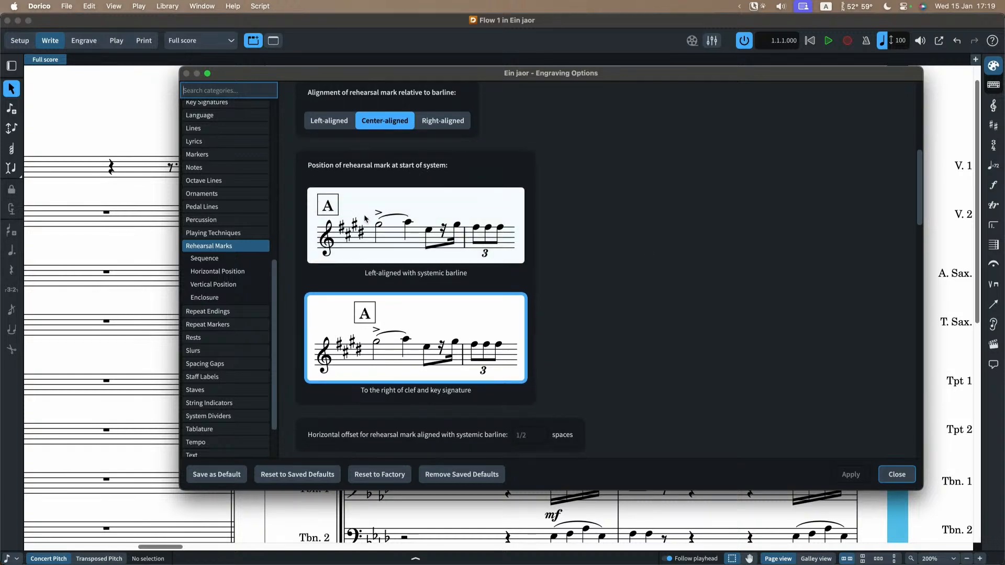
pyautogui.click(322, 206)
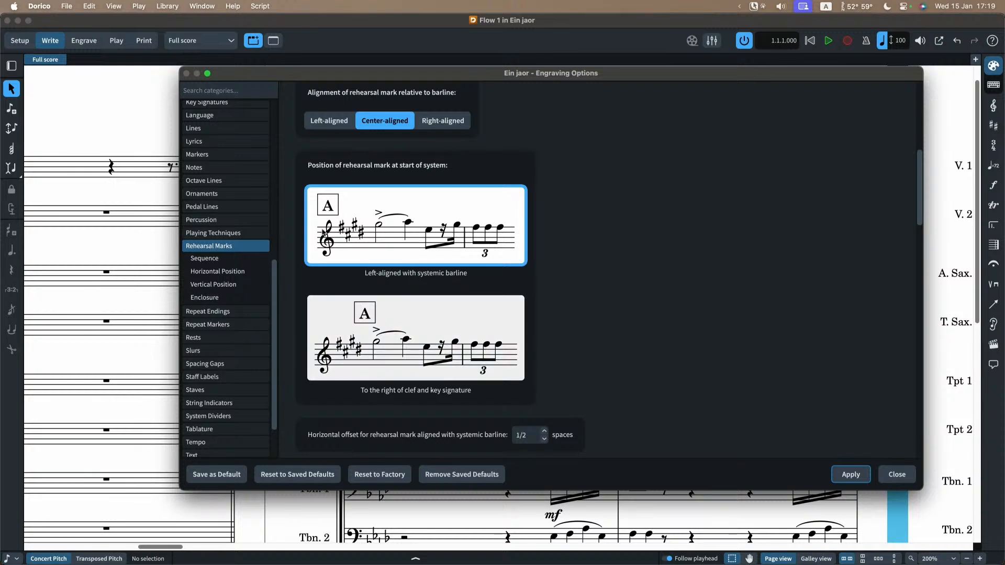
pyautogui.click(897, 474)
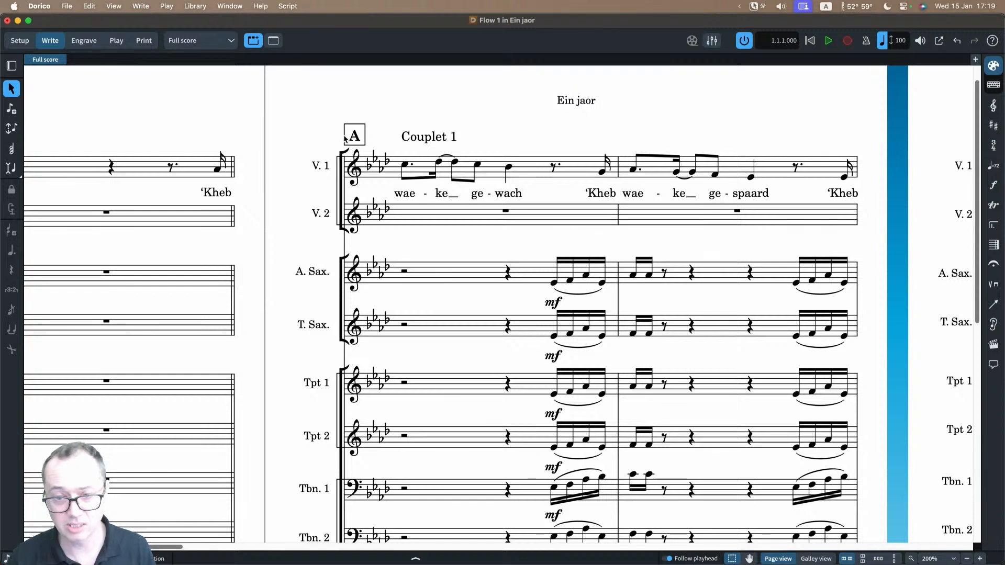
pyautogui.click(206, 44)
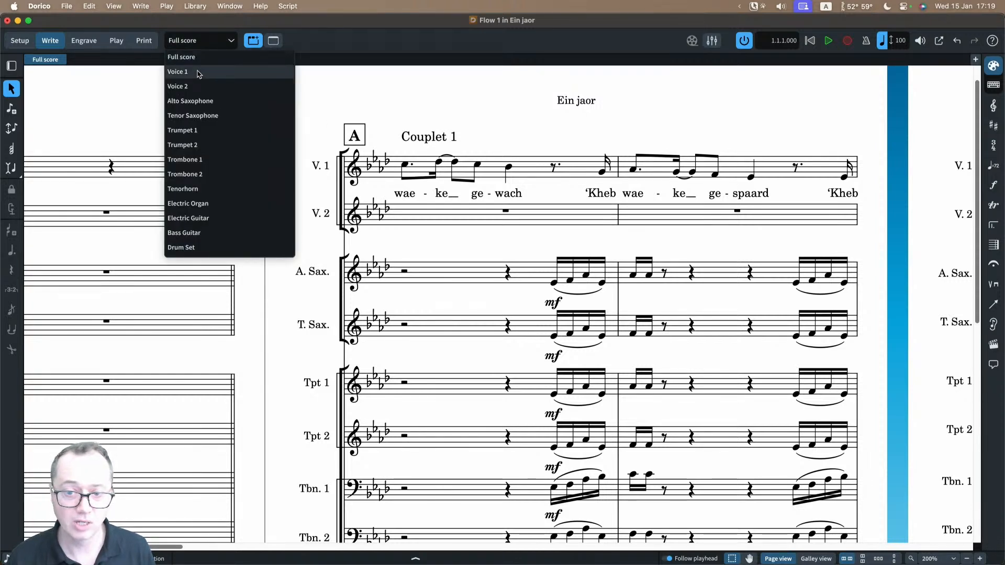
pyautogui.click(193, 41)
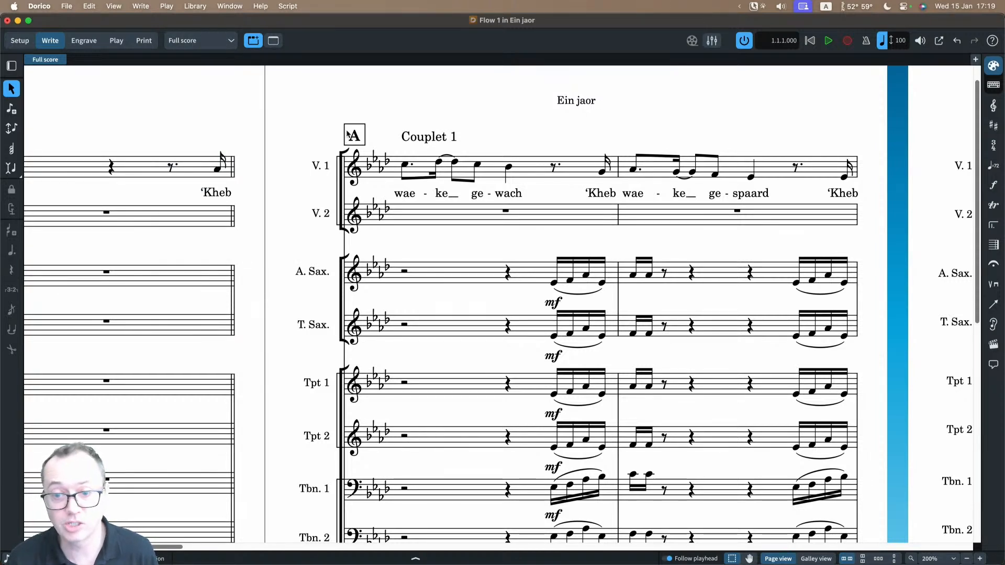
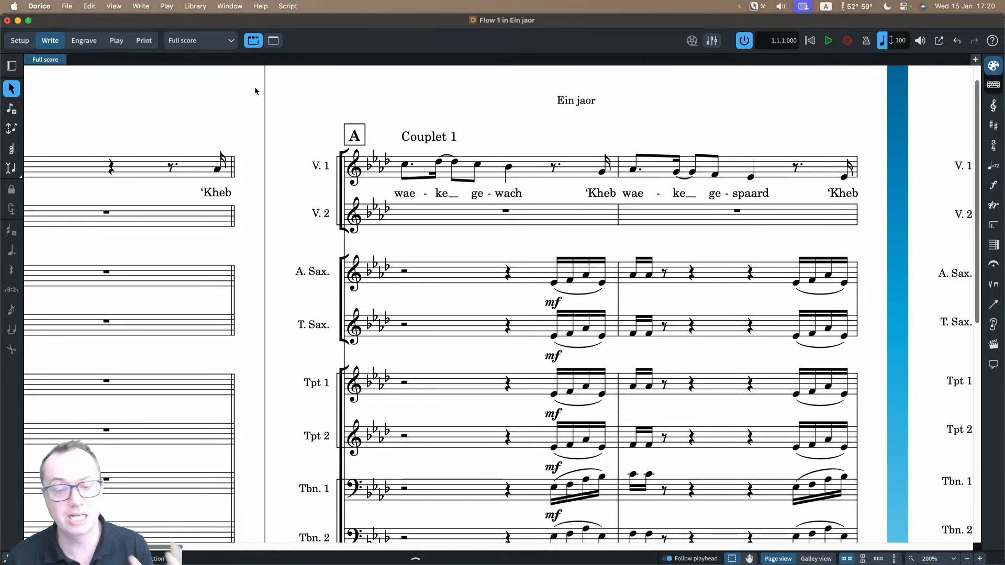
# Step: Switch to the Alto Saxophone layout and look over the rehearsal marks in the part
pyautogui.click(209, 41)
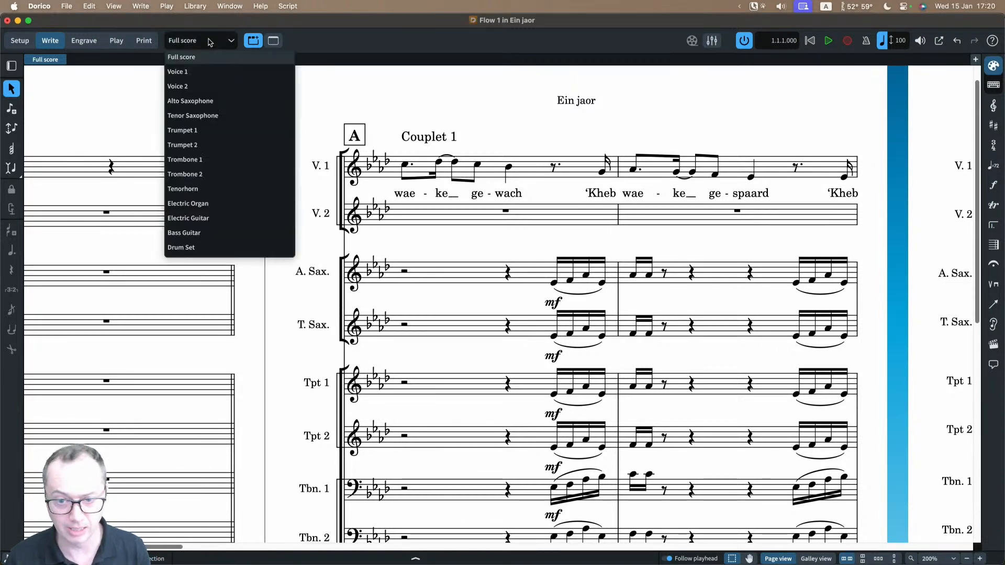
pyautogui.click(212, 100)
pyautogui.scroll(-5, 394, 212)
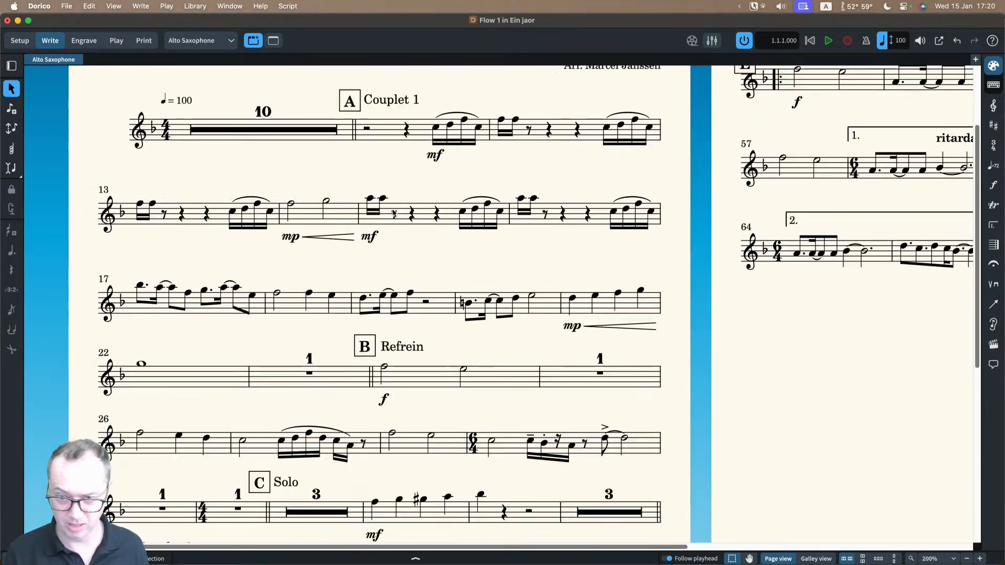
pyautogui.scroll(-3, 395, 212)
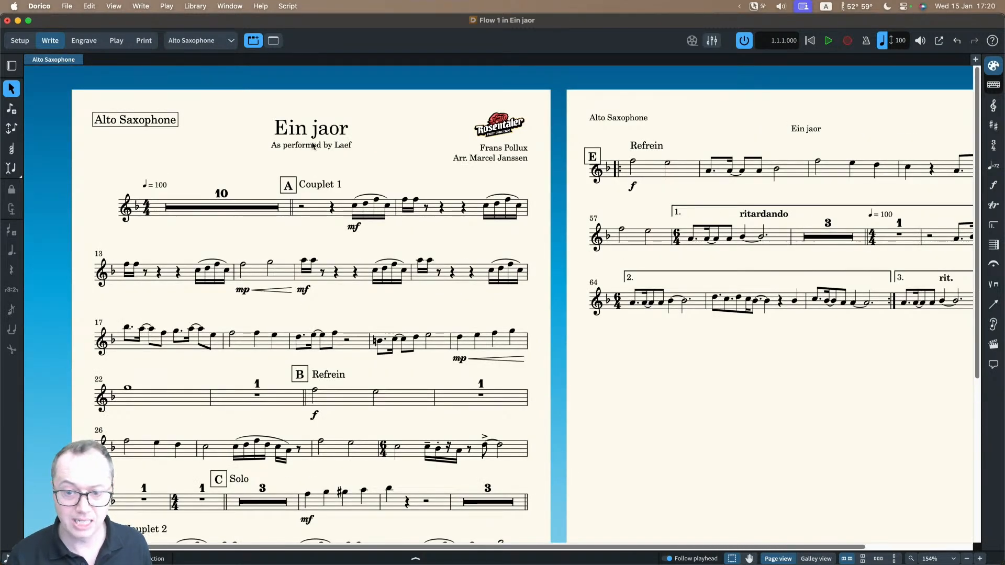
pyautogui.scroll(-4, 396, 219)
pyautogui.scroll(4, 398, 256)
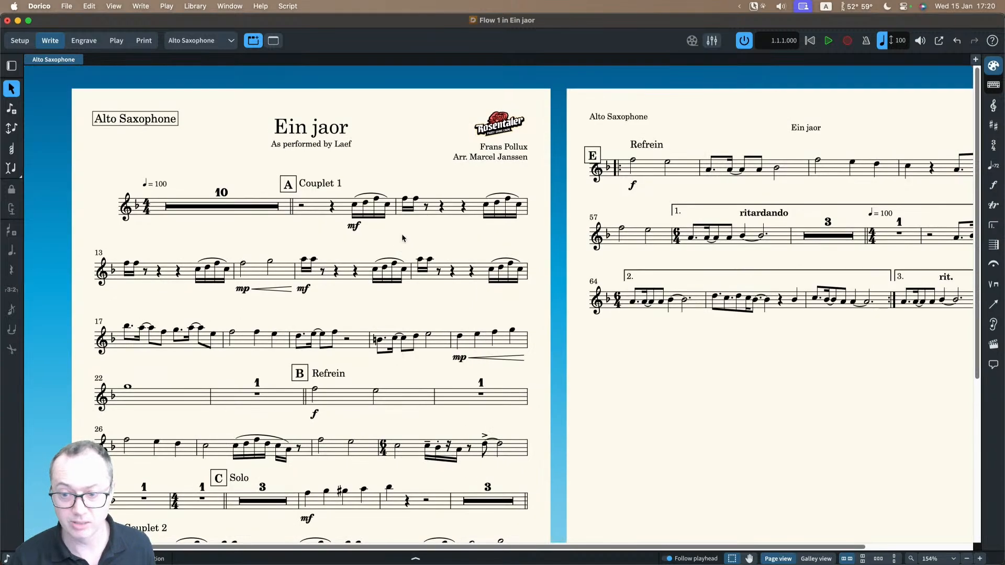
# Step: Open the First page template of the Default Part set in Engrave mode, examine its frames and close it
pyautogui.click(92, 42)
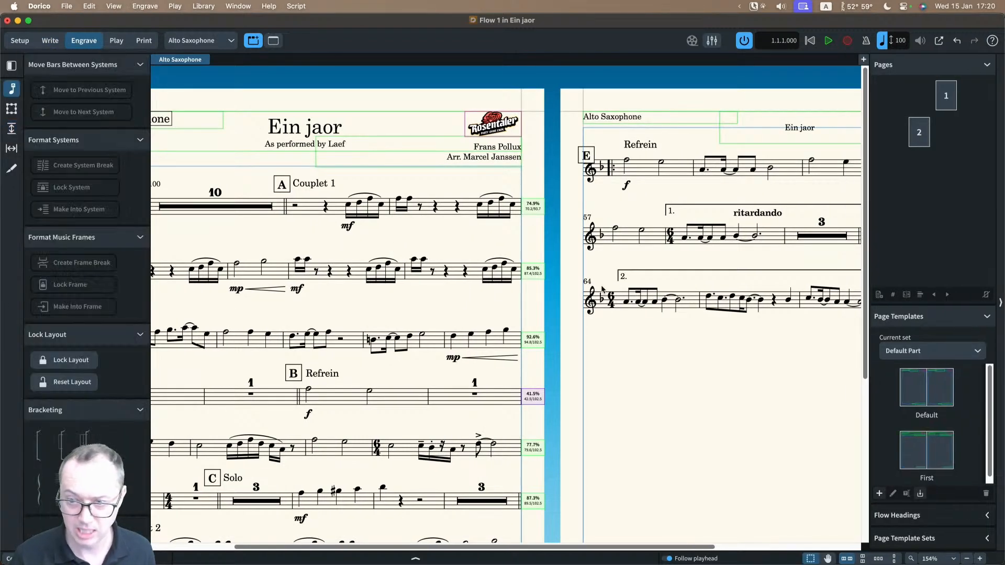
pyautogui.doubleClick(909, 454)
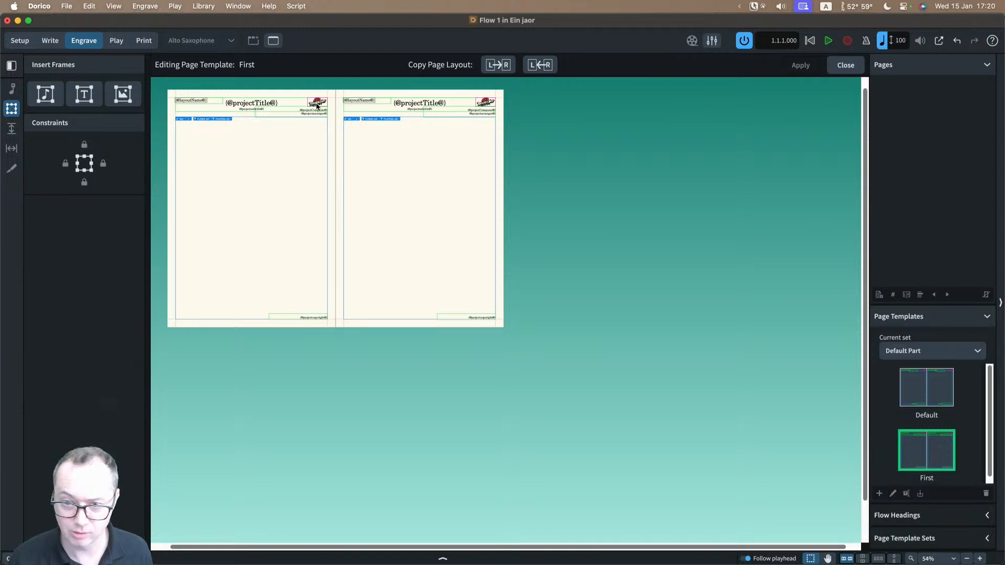
pyautogui.press('z')
pyautogui.press('z')
pyautogui.hscroll(-2, 394, 123)
pyautogui.scroll(3, 394, 123)
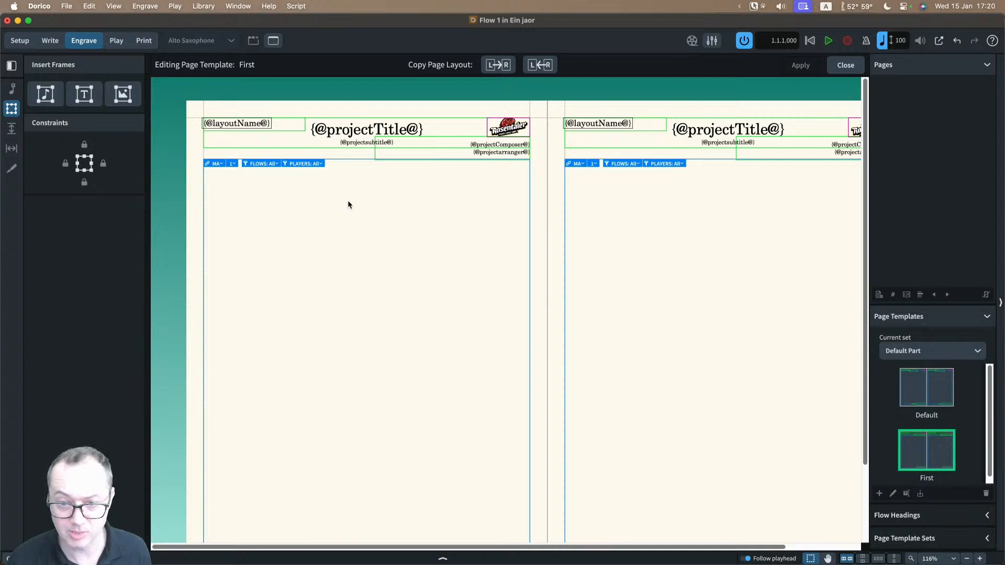
pyautogui.scroll(-10, 348, 204)
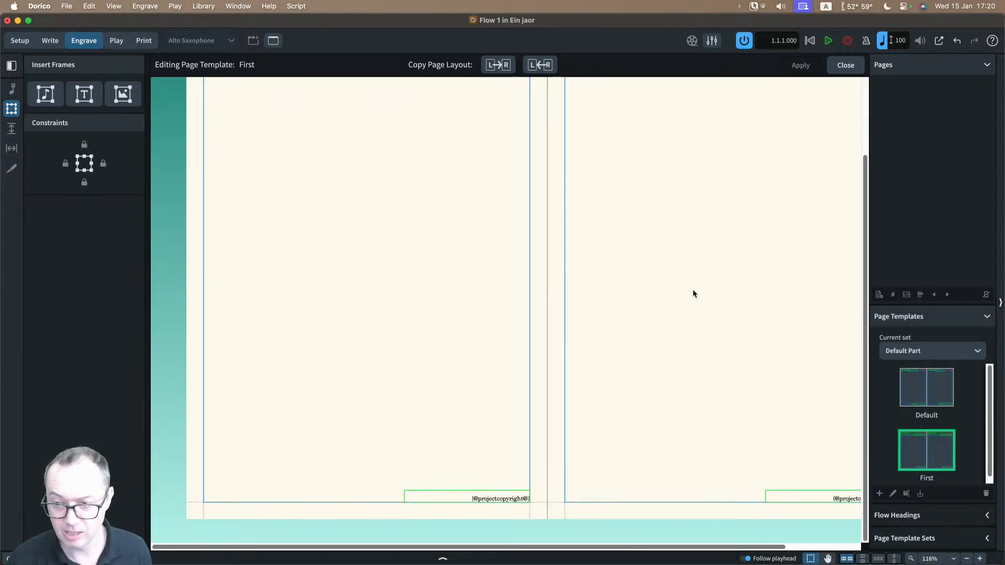
pyautogui.scroll(10, 694, 294)
pyautogui.click(845, 66)
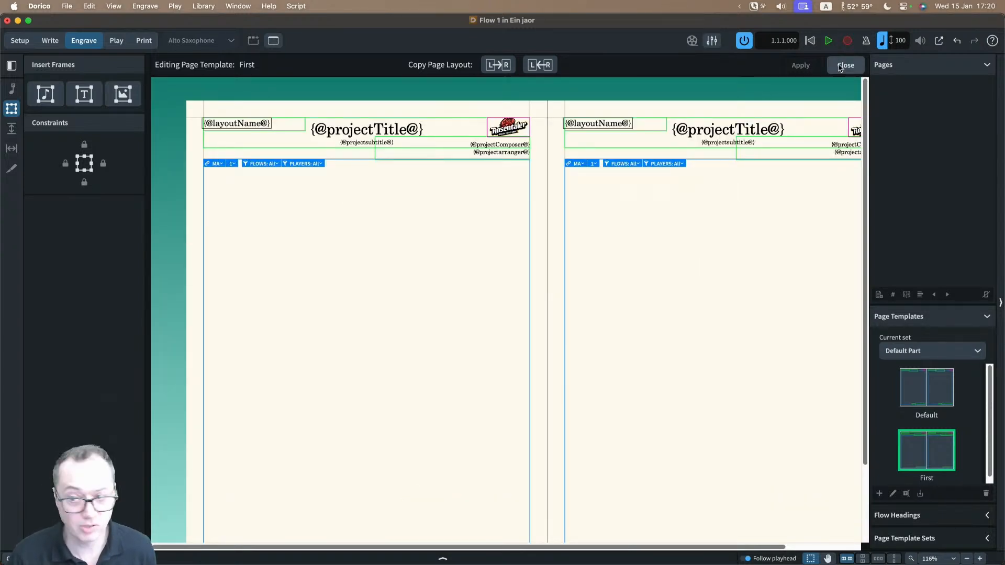
# Step: Move rehearsal mark D up clear of the clef, level with Couplet 2, and display the part's staff spacing
pyautogui.scroll(-2, 399, 218)
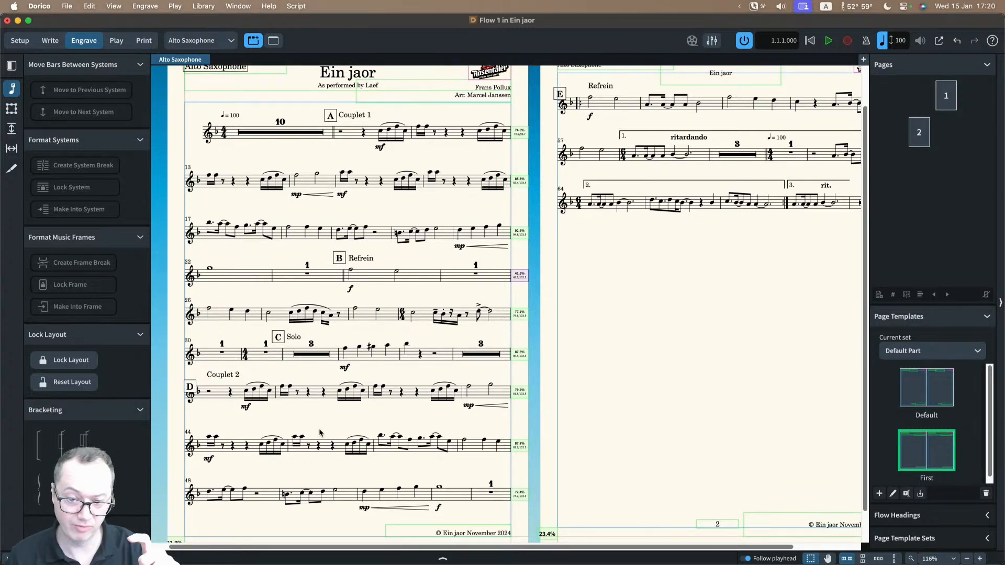
pyautogui.click(193, 386)
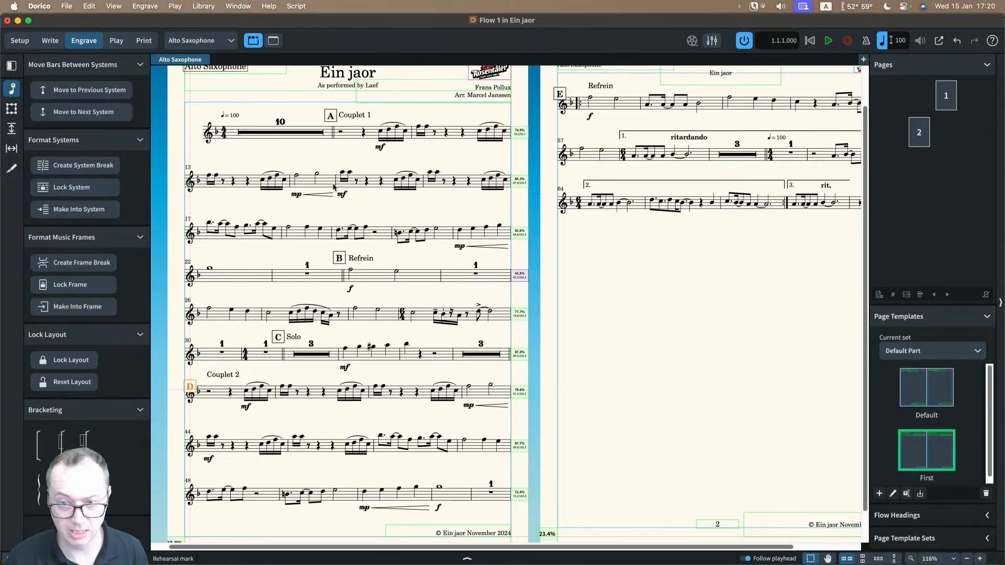
pyautogui.click(330, 115)
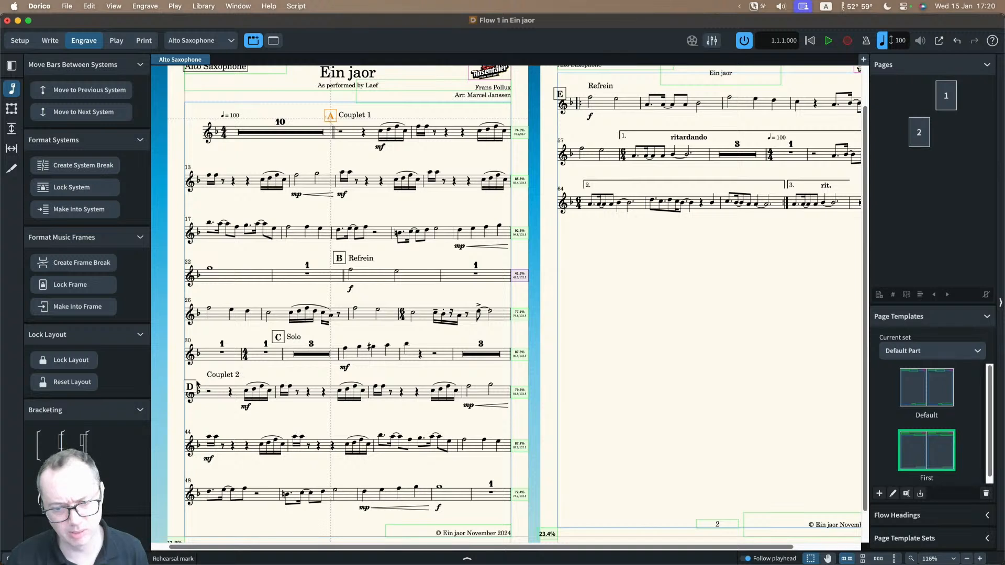
pyautogui.moveTo(194, 383); pyautogui.dragTo(196, 375)
pyautogui.click(301, 286)
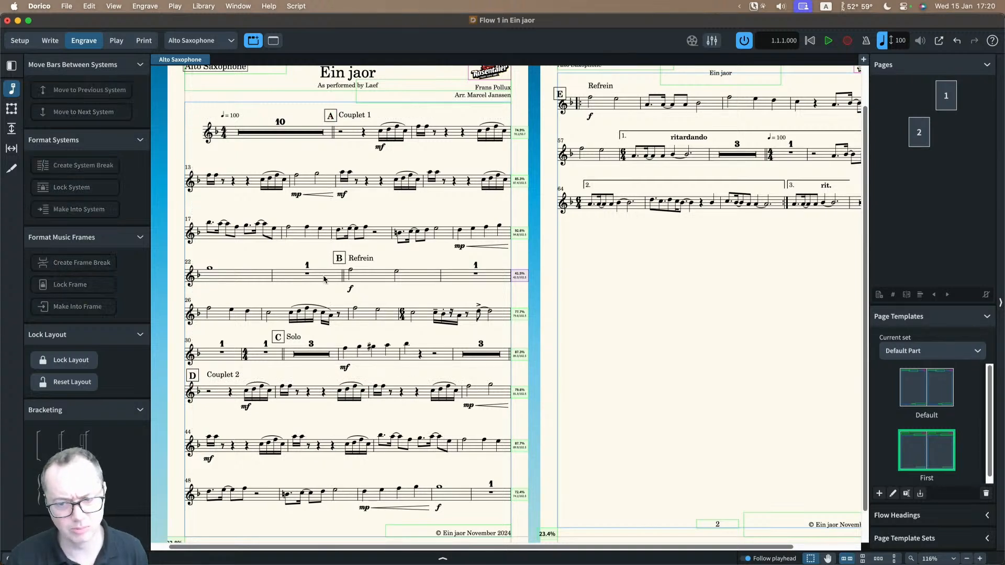
pyautogui.scroll(3, 371, 184)
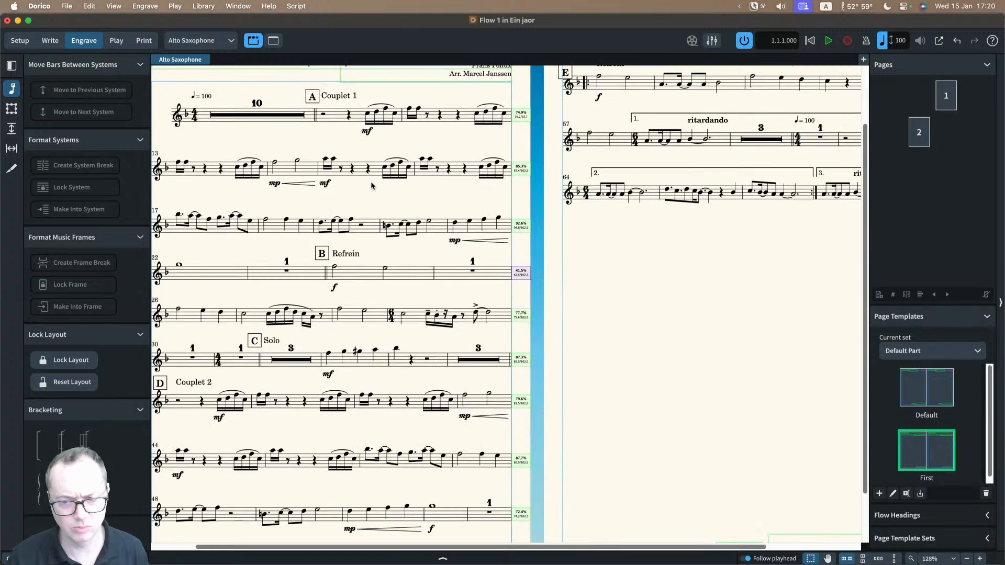
pyautogui.click(12, 129)
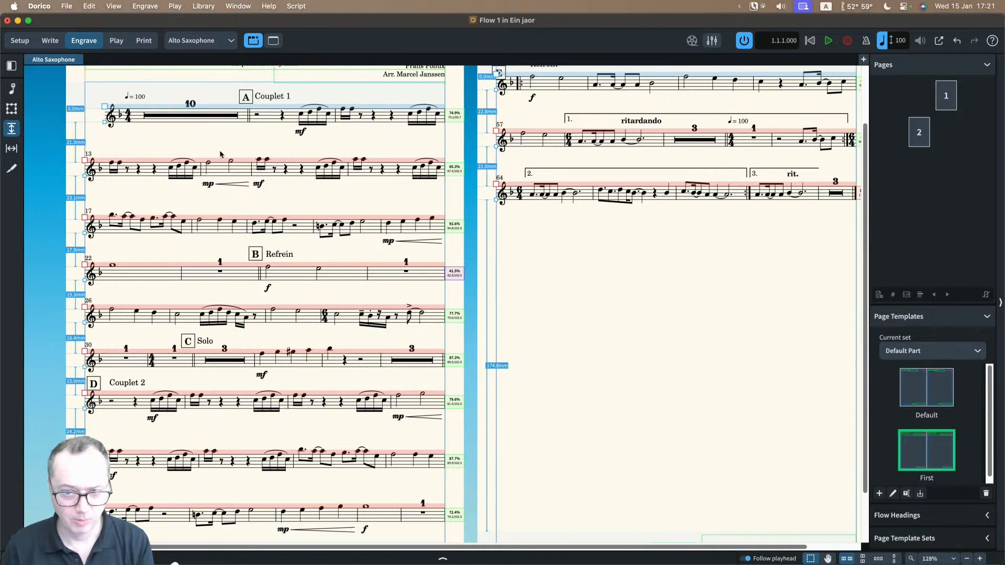
# Step: Add a new part layout in Setup mode and assign only the Alto Saxophone player to it
pyautogui.click(20, 41)
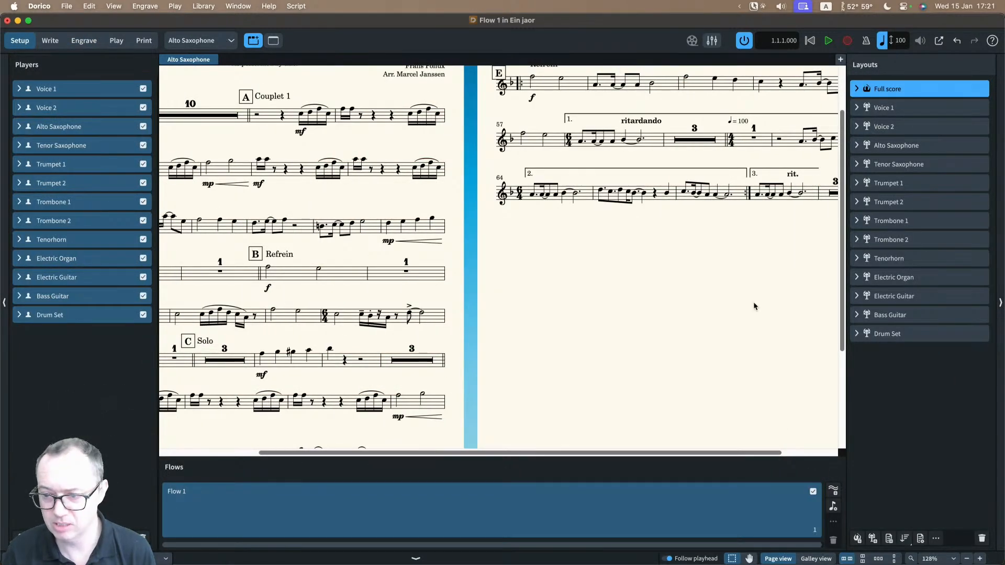
pyautogui.click(872, 539)
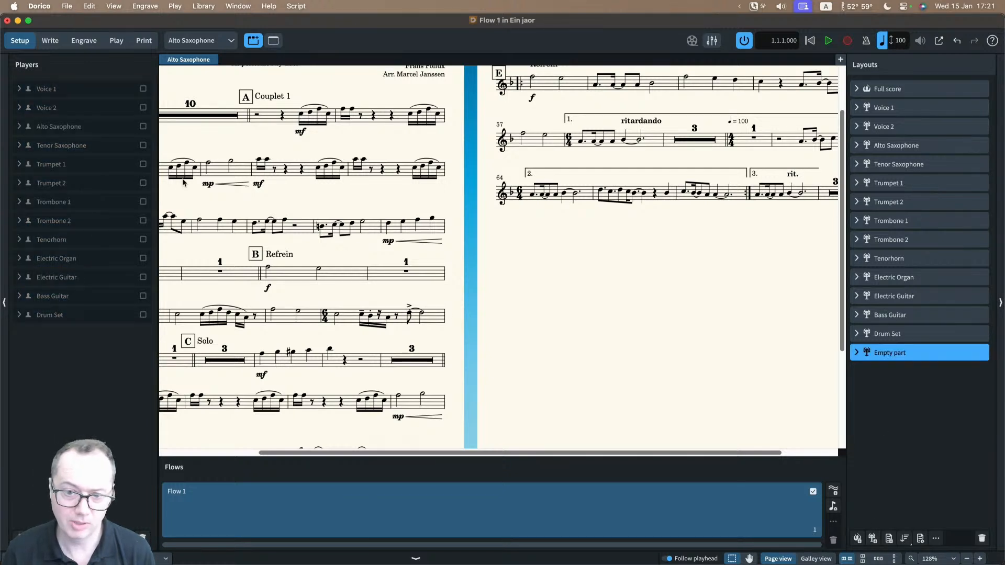
pyautogui.click(143, 127)
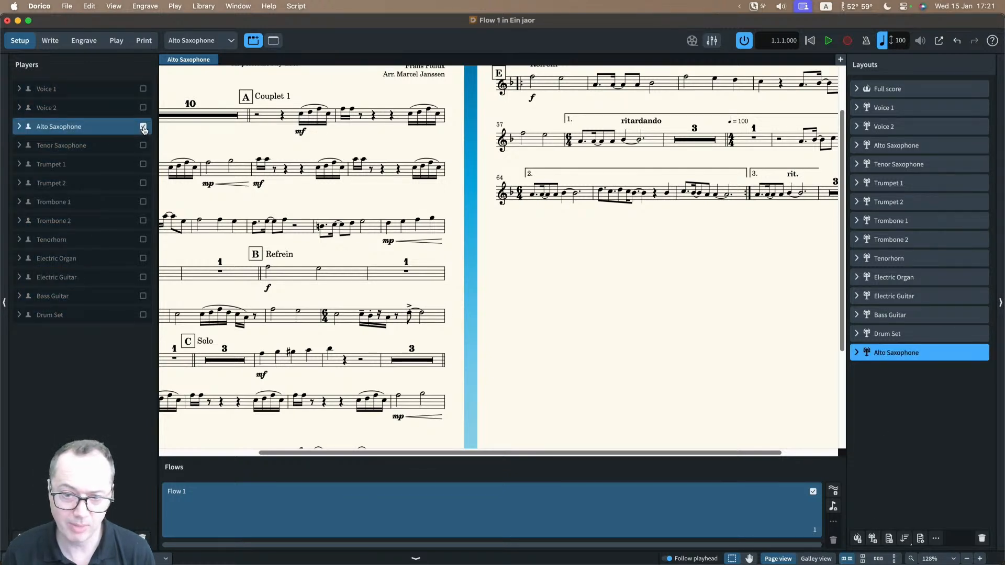
# Step: Rename the new part layout as Alto Saxophone - alt
pyautogui.doubleClick(925, 356)
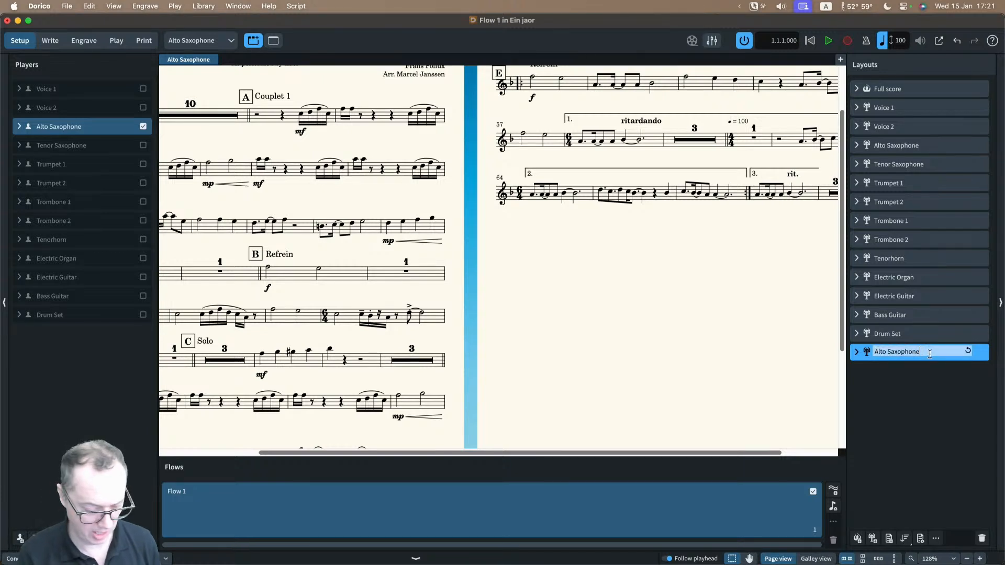
pyautogui.write('- alt')
pyautogui.press('Return')
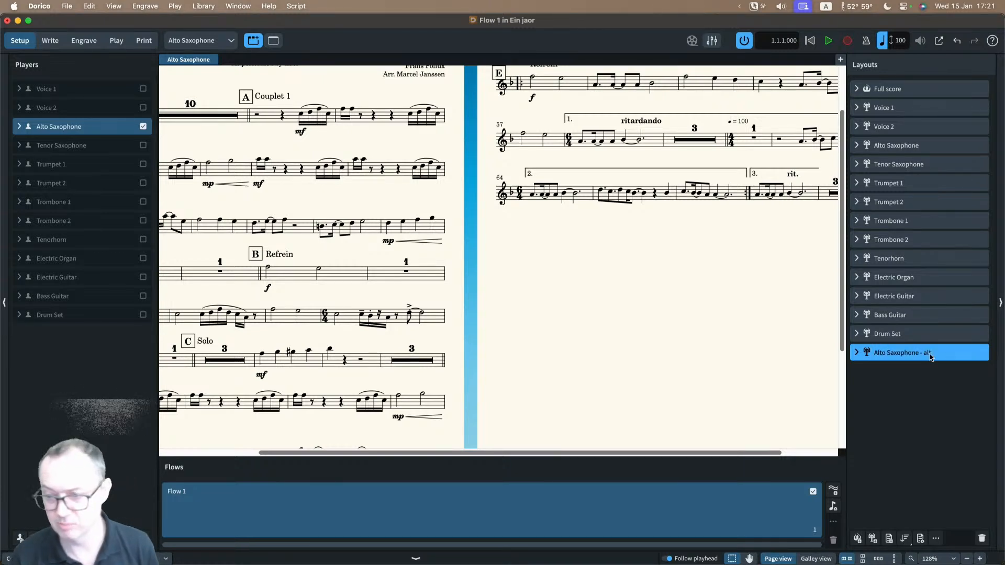
# Step: Open the Alto Saxophone - alt layout in Write mode and examine its default rehearsal mark placement and system spacing
pyautogui.click(210, 42)
pyautogui.click(233, 265)
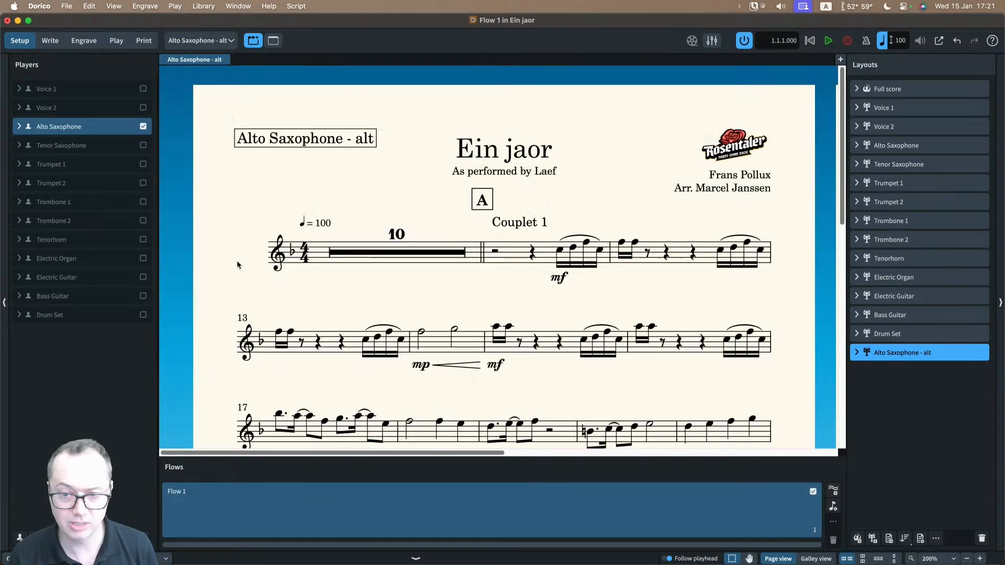
pyautogui.press('super+2')
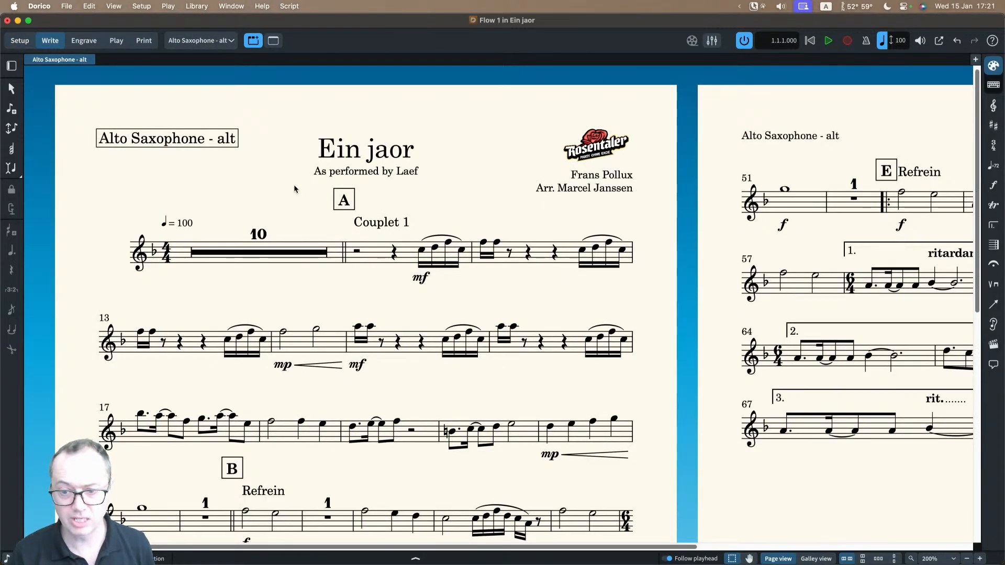
pyautogui.scroll(-5, 293, 184)
pyautogui.scroll(-4, 294, 184)
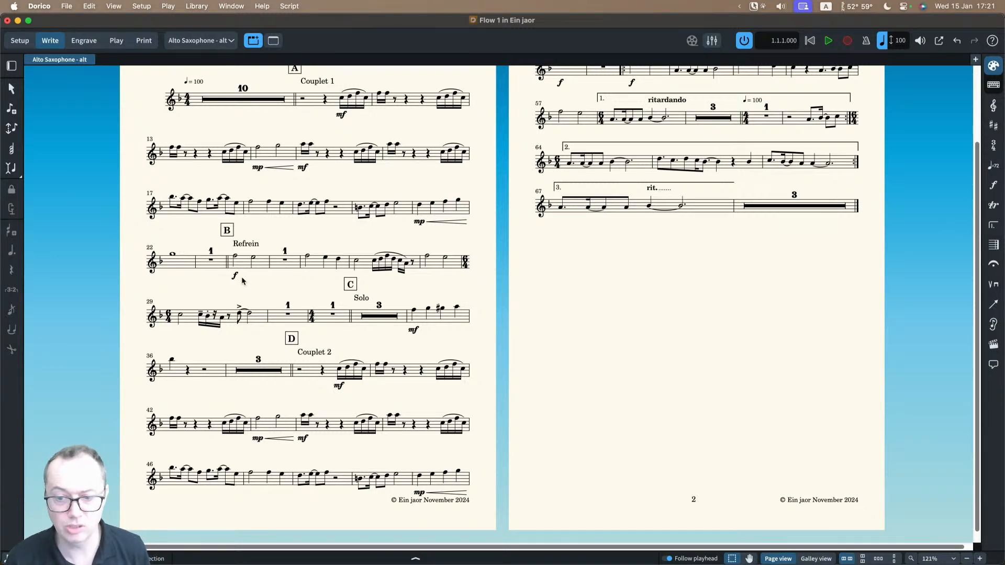
pyautogui.scroll(5, 242, 281)
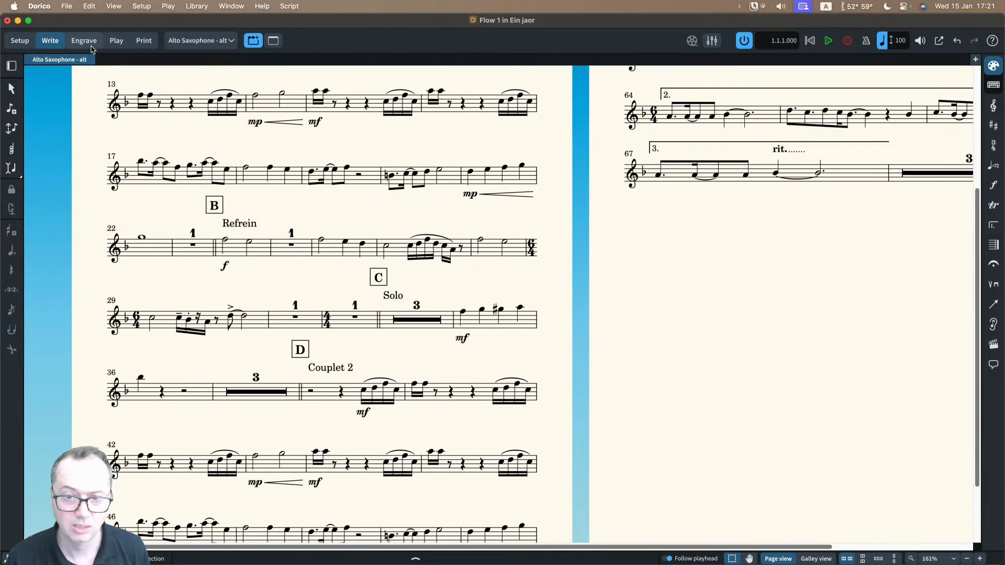
# Step: Inspect the staff spacing values of the Alto Saxophone - alt part in Engrave mode, and return to graphic editing
pyautogui.click(84, 41)
pyautogui.click(11, 130)
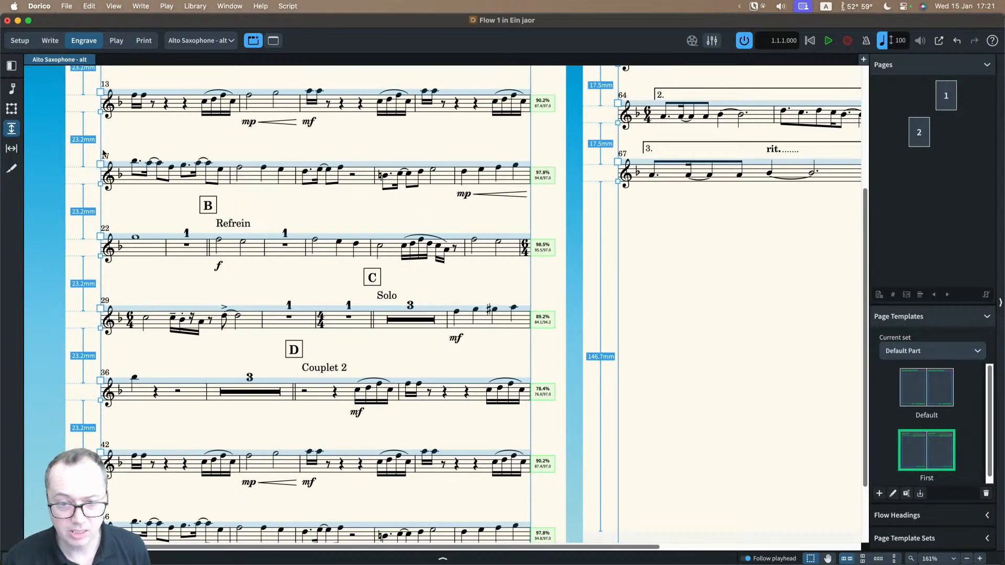
pyautogui.scroll(-2, 131, 371)
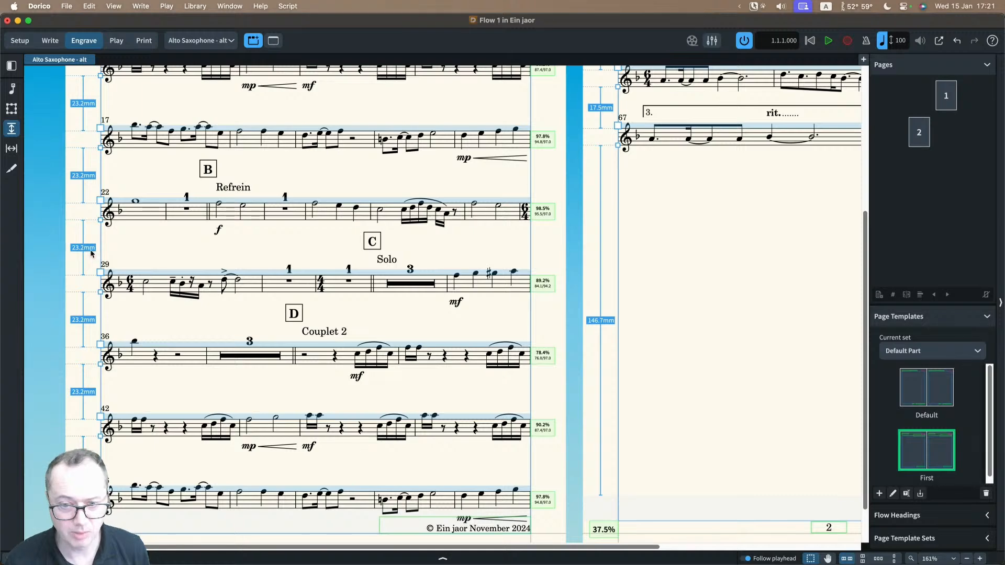
pyautogui.scroll(5, 130, 156)
pyautogui.scroll(2, 131, 156)
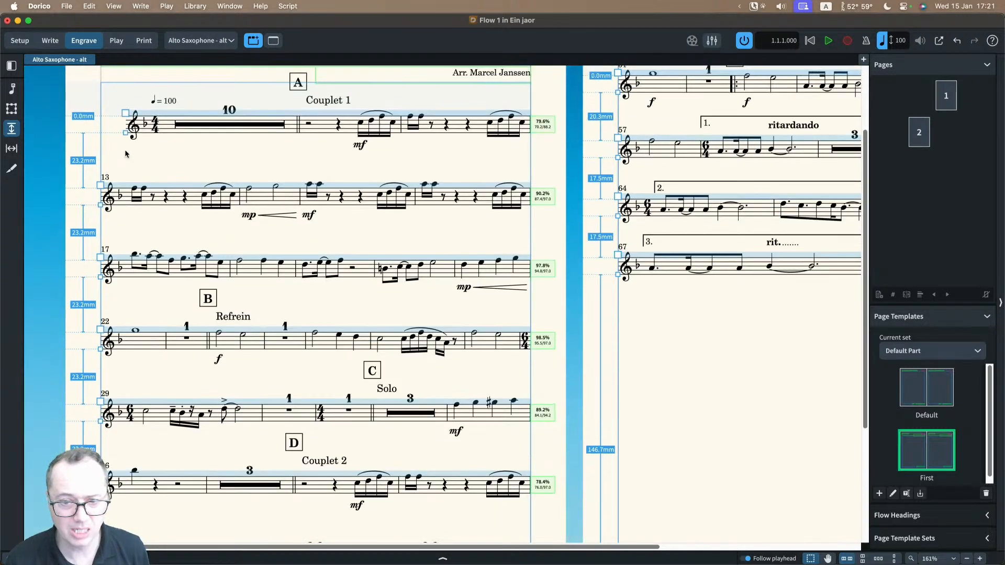
pyautogui.press('super+minus')
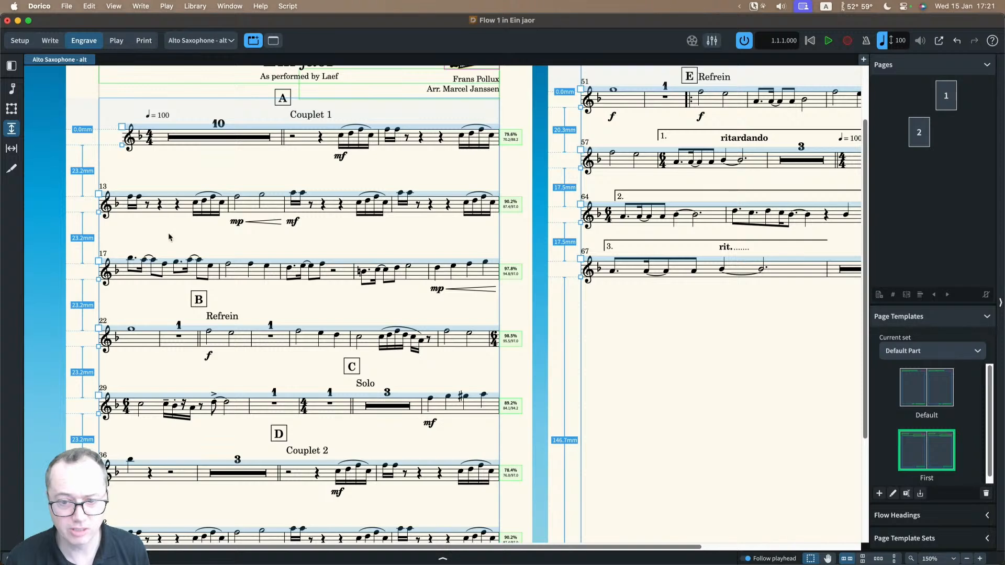
pyautogui.click(11, 88)
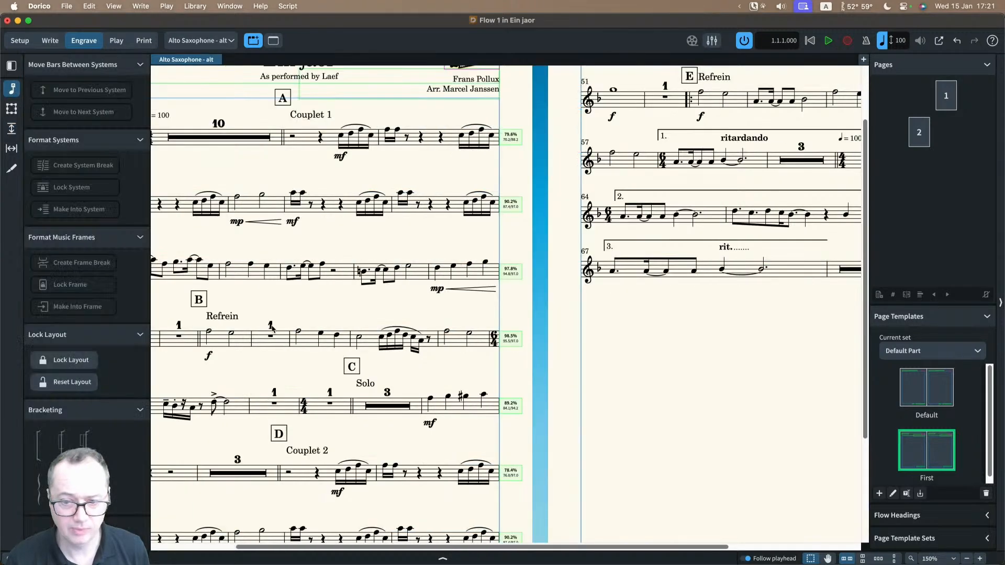
pyautogui.moveTo(211, 291); pyautogui.dragTo(309, 292)
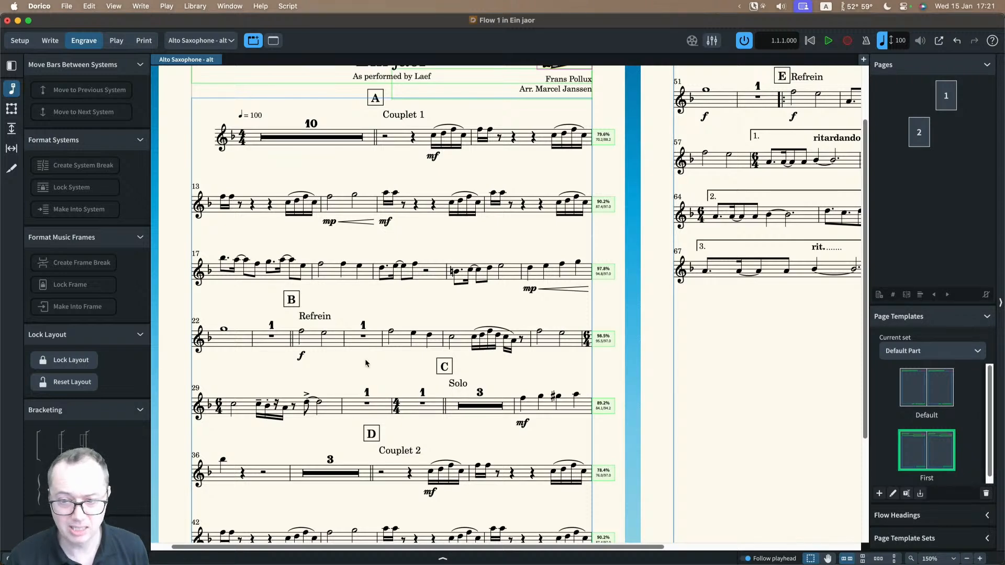
pyautogui.scroll(-3, 365, 360)
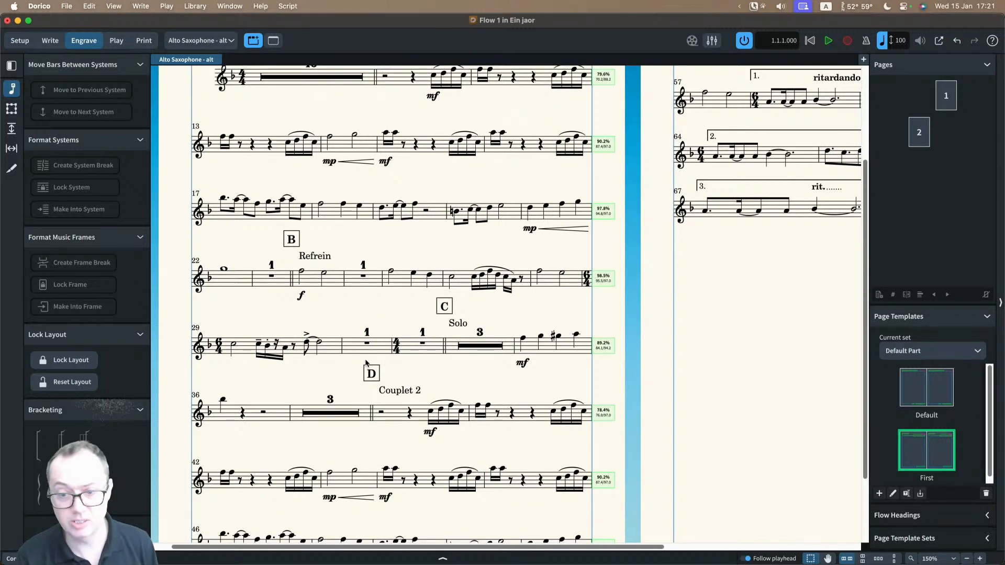
# Step: Turn off automatic collision resolution between adjacent staves and systems for the Alto Saxophone - alt layout, apply it and close Layout Options
pyautogui.press('super+shift+l')
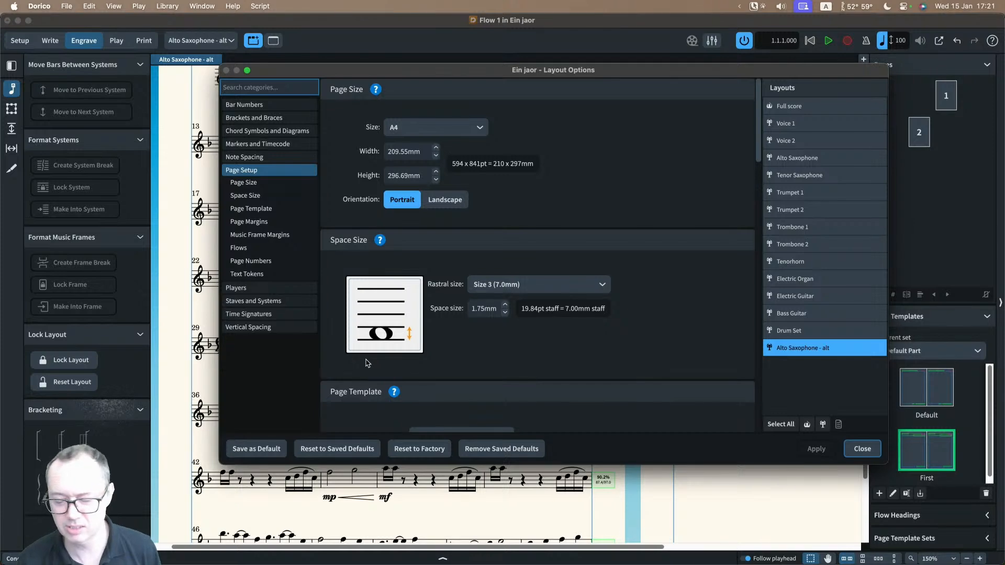
pyautogui.click(272, 327)
pyautogui.scroll(-5, 545, 316)
pyautogui.scroll(-6, 545, 317)
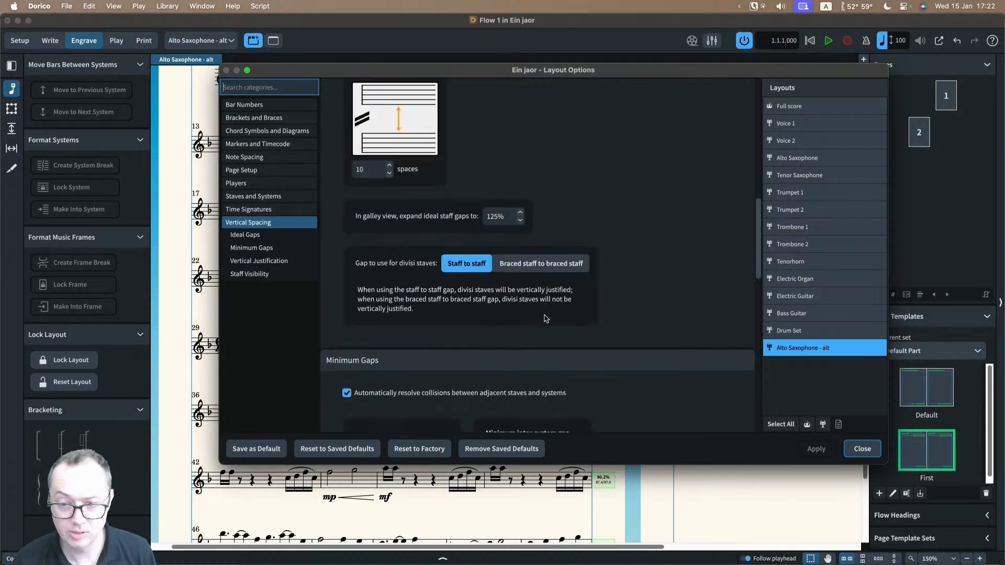
pyautogui.click(400, 241)
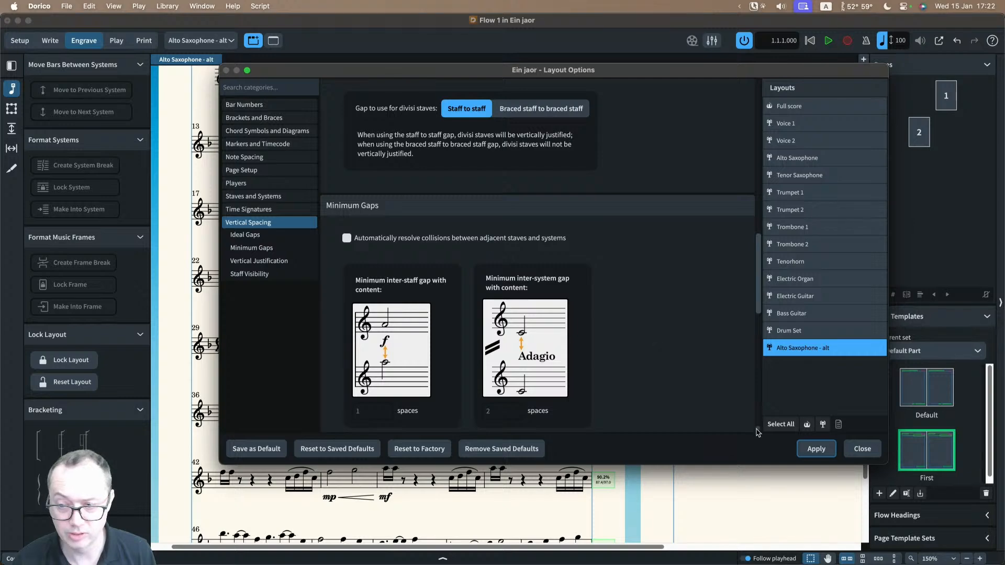
pyautogui.click(816, 448)
pyautogui.click(860, 449)
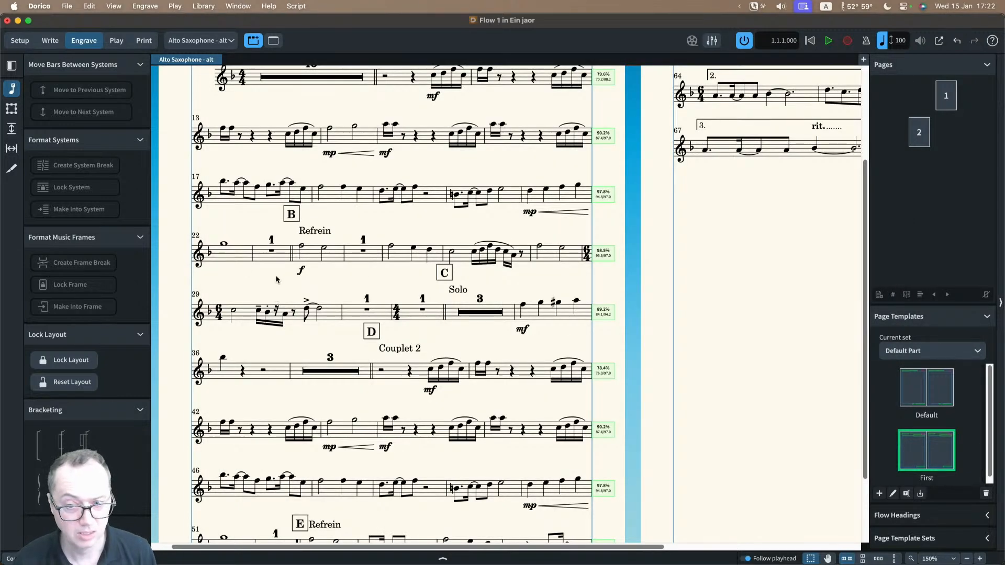
# Step: Examine the rehearsal mark placement and the staff spacing values of the Alto Saxophone - alt part, and return to graphic editing
pyautogui.hscroll(-1, 442, 273)
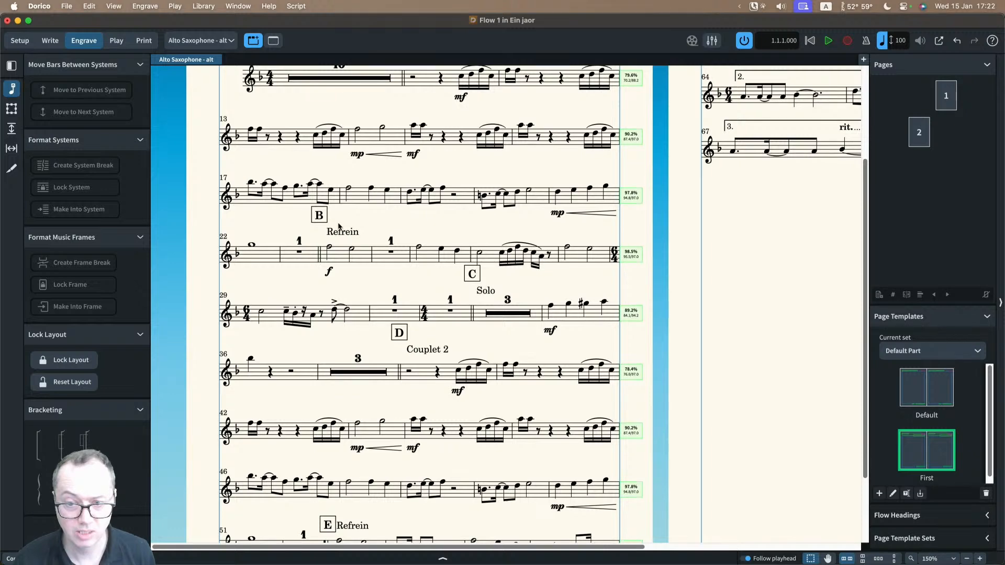
pyautogui.scroll(1, 327, 232)
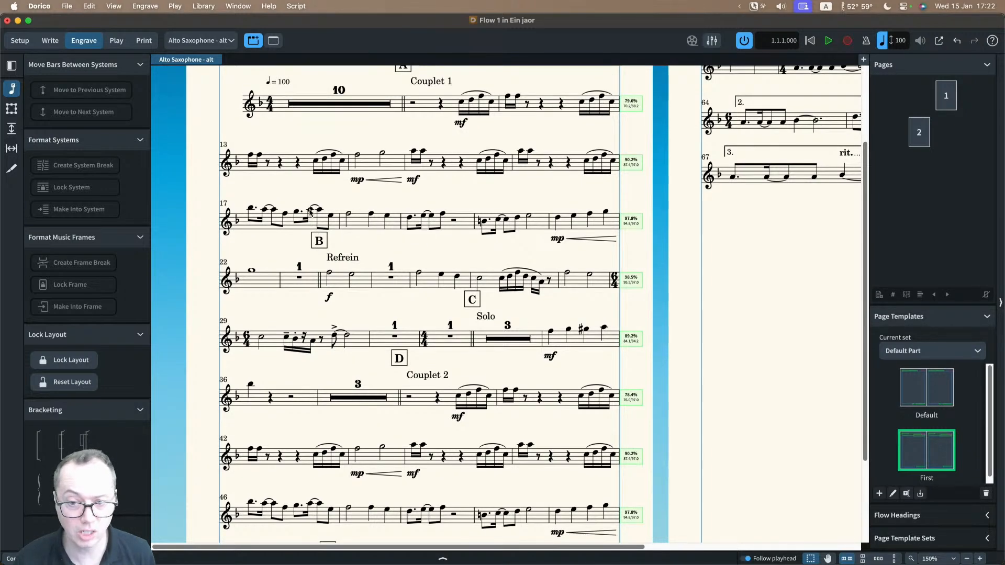
pyautogui.scroll(1, 319, 236)
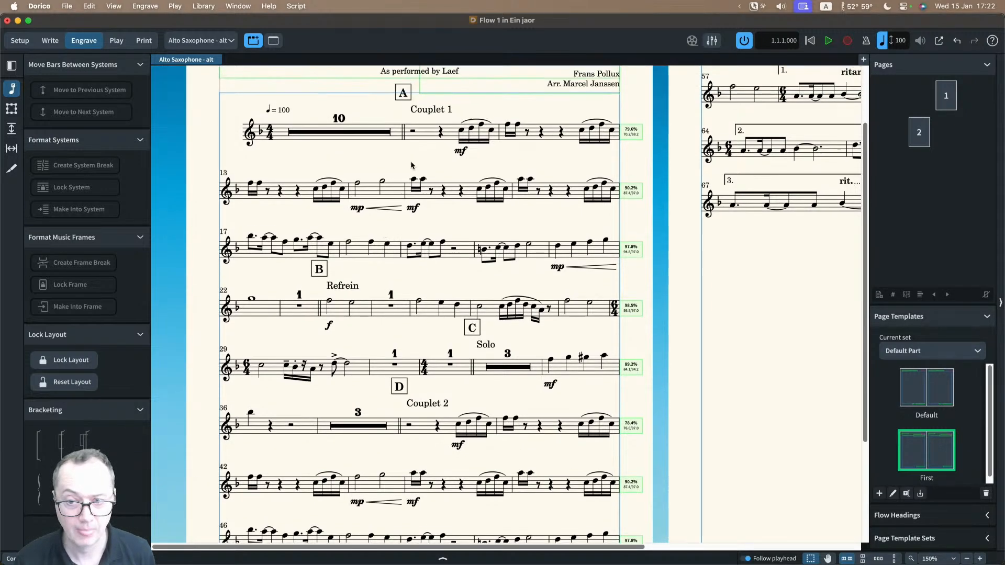
pyautogui.scroll(-4, 399, 257)
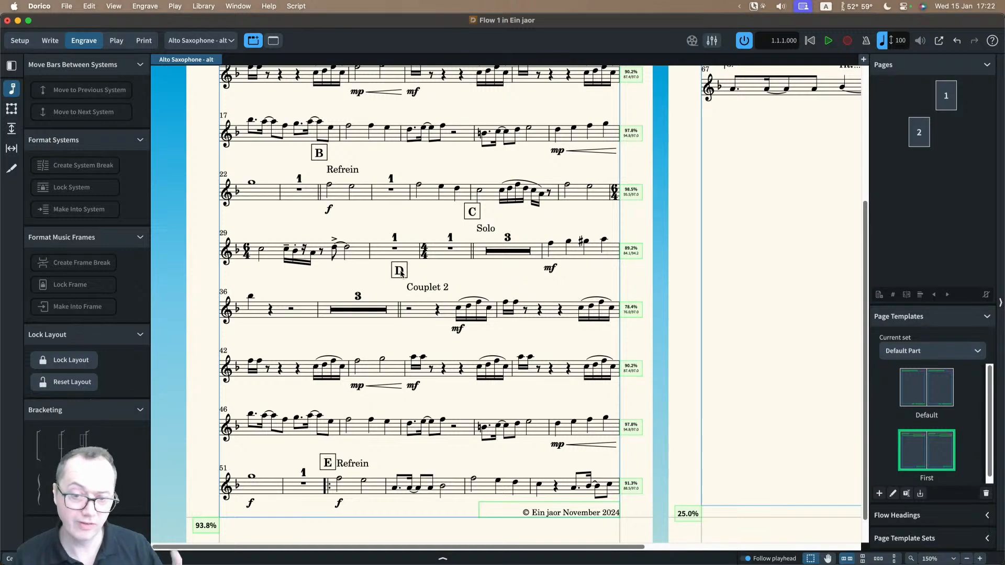
pyautogui.click(12, 128)
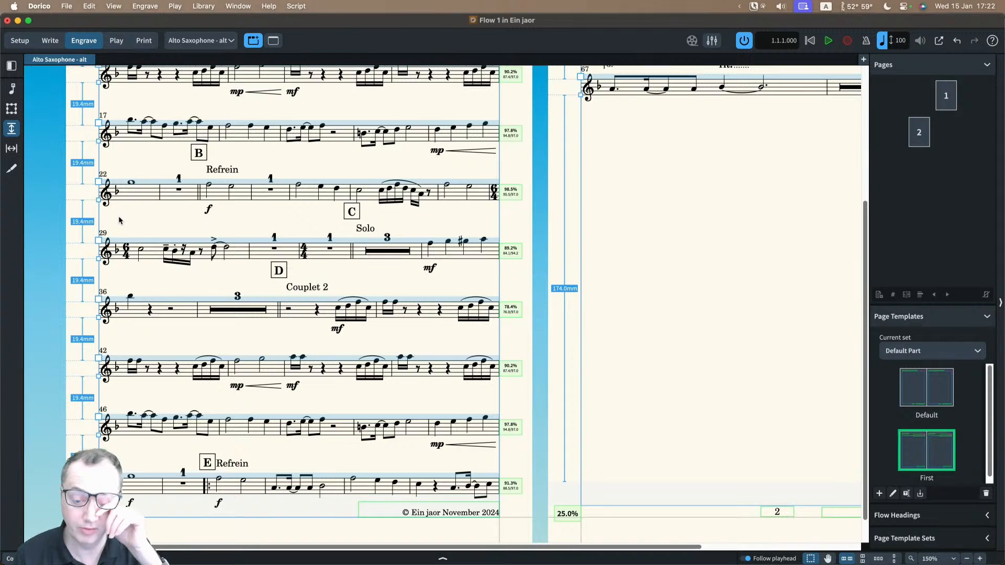
pyautogui.click(11, 89)
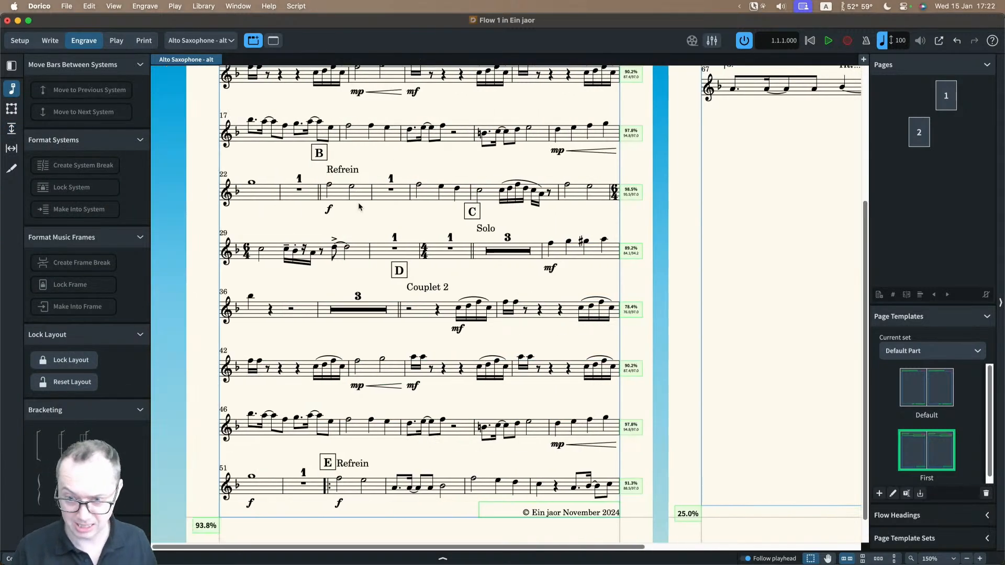
# Step: Select all rehearsal marks except E and move them down together beside their section texts, such as Couplet 1 and Refrein
pyautogui.scroll(1, 359, 206)
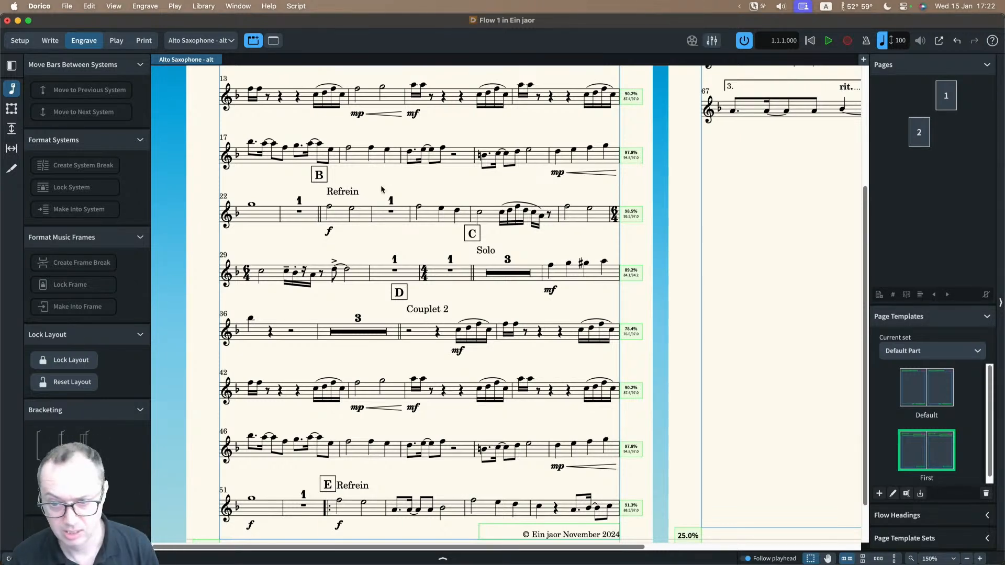
pyautogui.scroll(5, 382, 190)
pyautogui.click(401, 98)
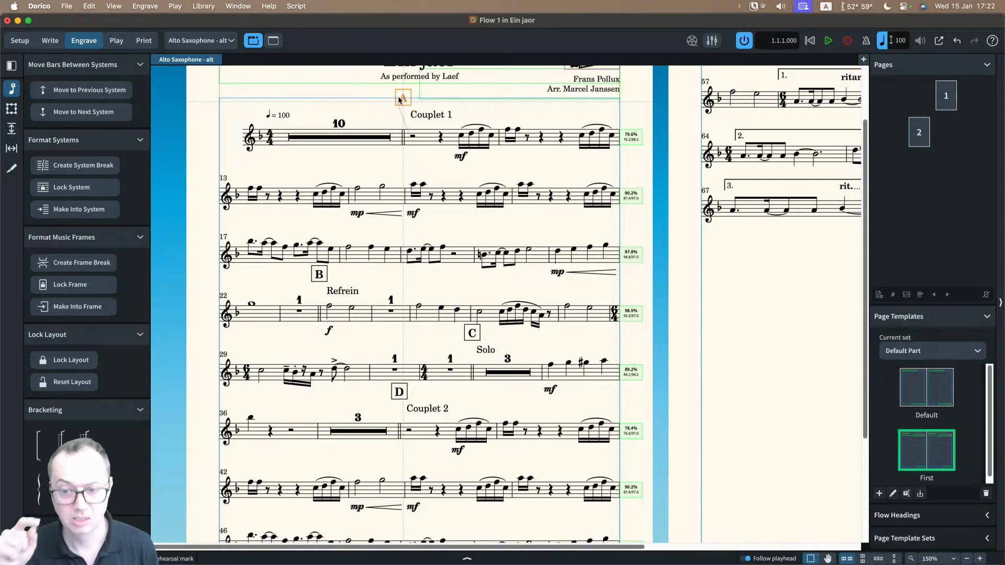
pyautogui.press('super+shift+a')
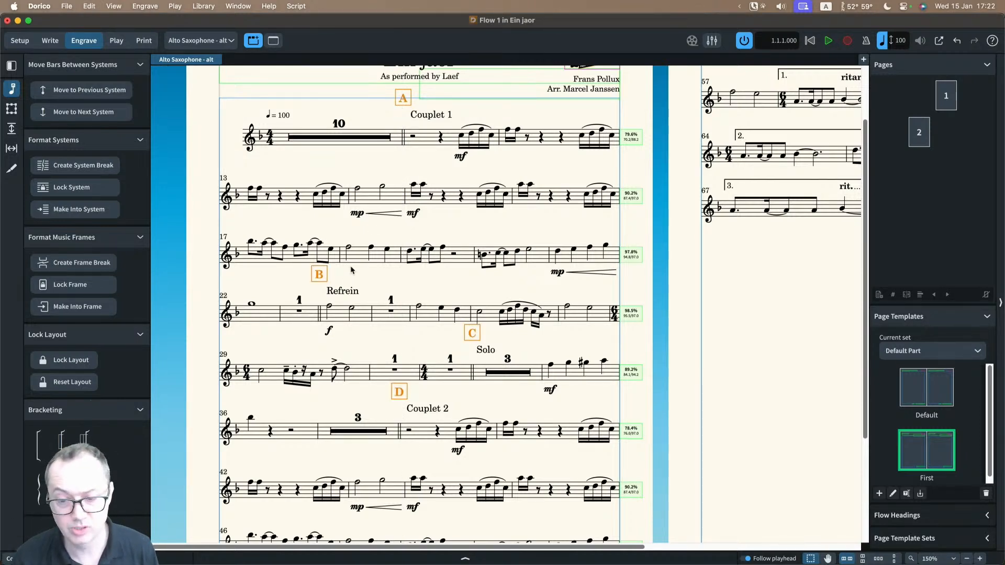
pyautogui.scroll(-5, 351, 270)
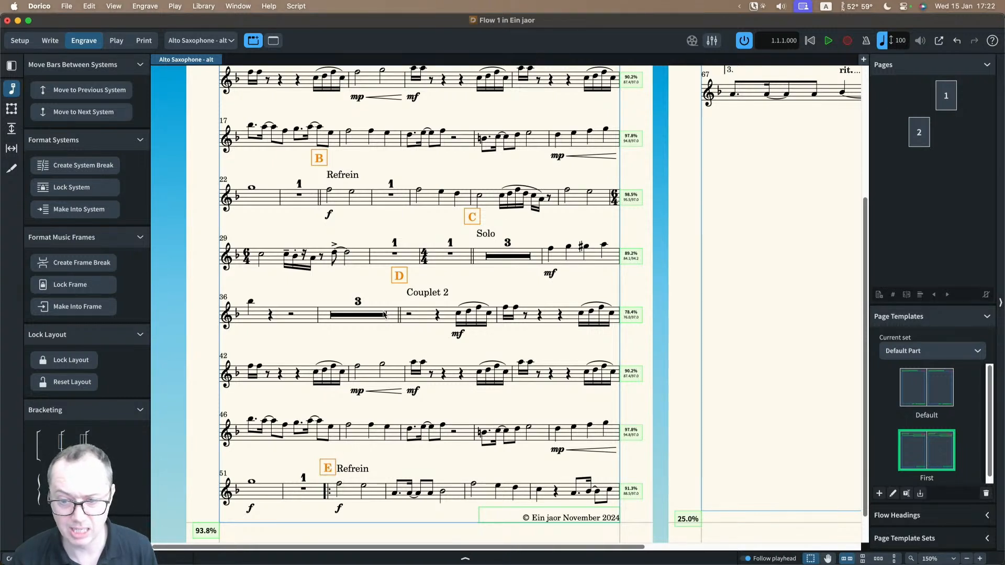
pyautogui.keyDown('super'); pyautogui.click(326, 470); pyautogui.keyUp('super')
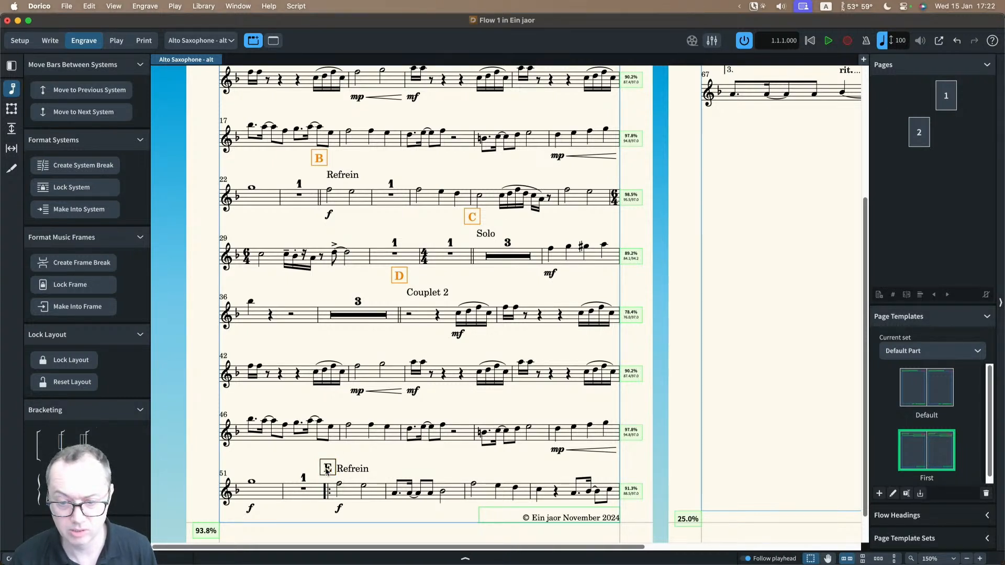
pyautogui.scroll(5, 368, 372)
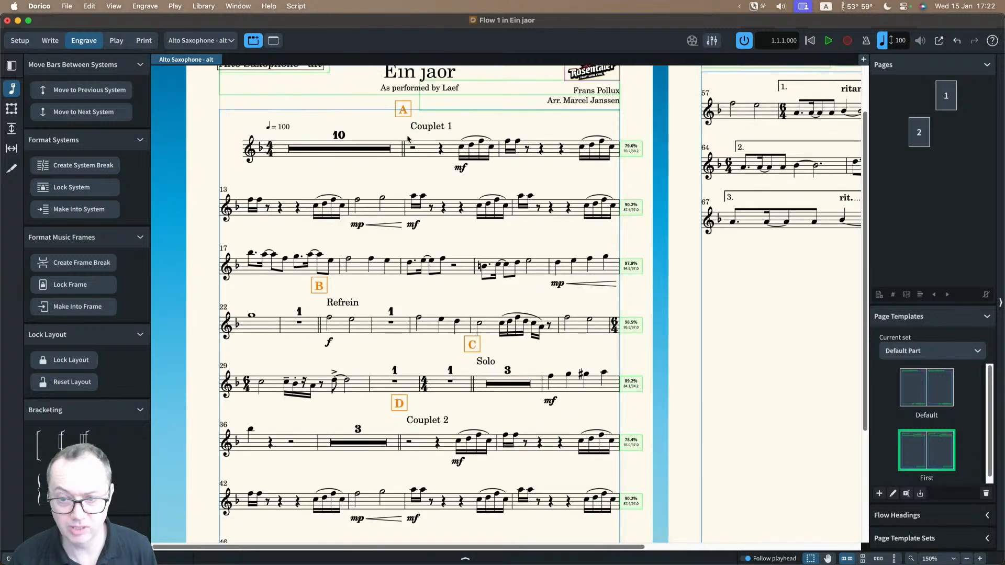
pyautogui.moveTo(402, 111); pyautogui.dragTo(396, 126)
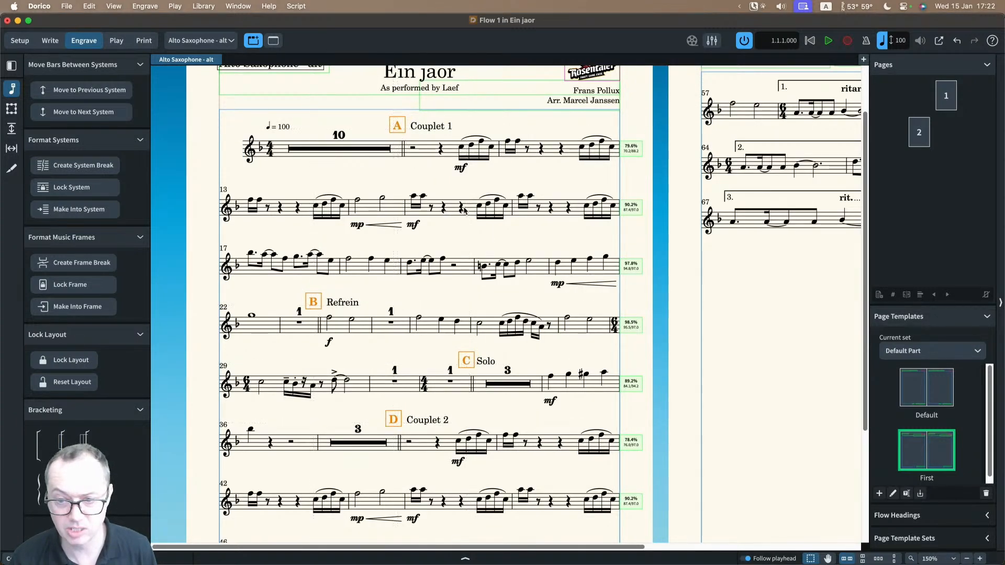
pyautogui.click(446, 397)
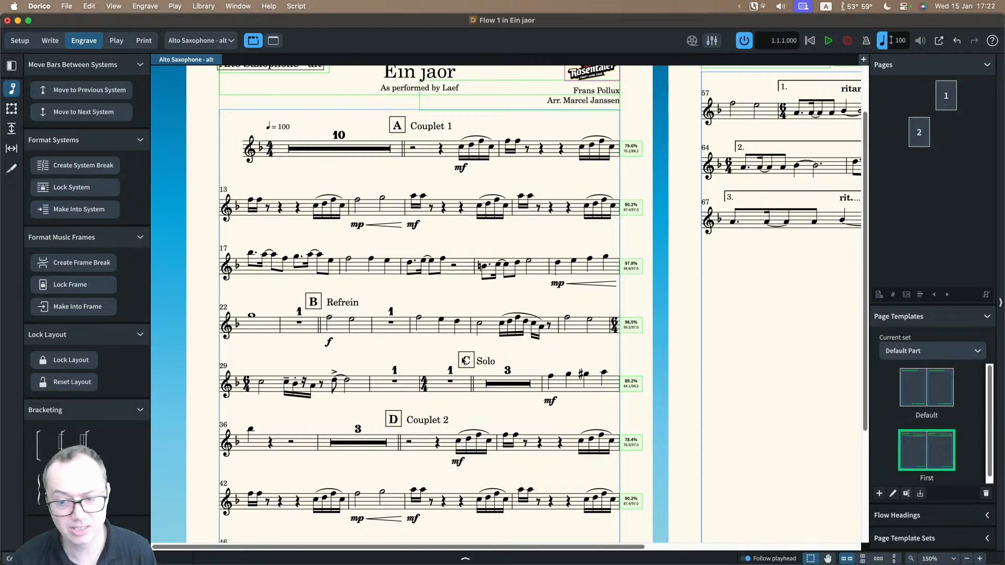
# Step: Nudge rehearsal mark D slightly right, closer to the Couplet 2 text
pyautogui.click(397, 420)
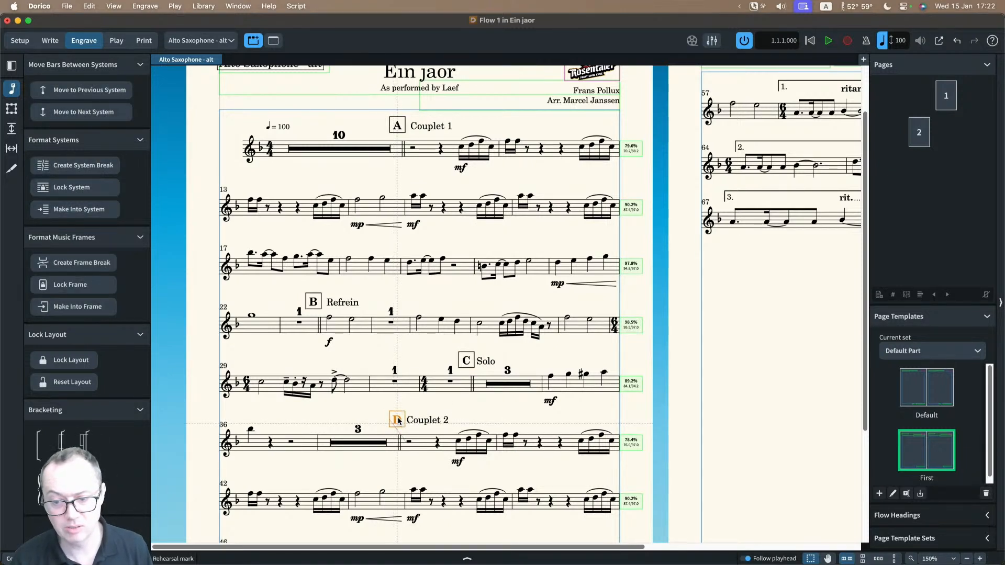
pyautogui.click(412, 408)
pyautogui.click(396, 422)
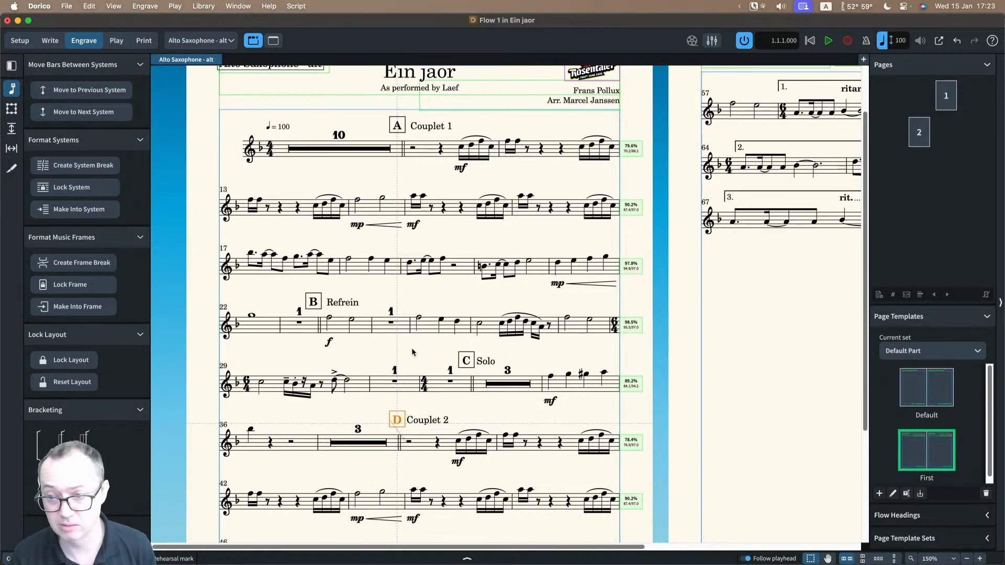
# Step: Review the automatic collision resolution setting for the Alto Saxophone - alt layout in Layout Options and close the dialog
pyautogui.hscroll(5, 412, 347)
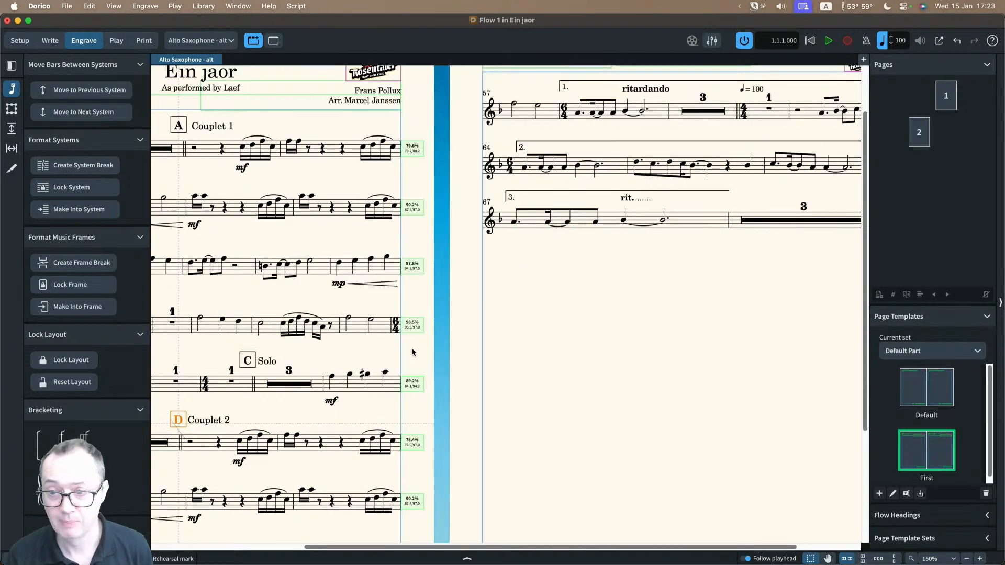
pyautogui.hscroll(-5, 411, 352)
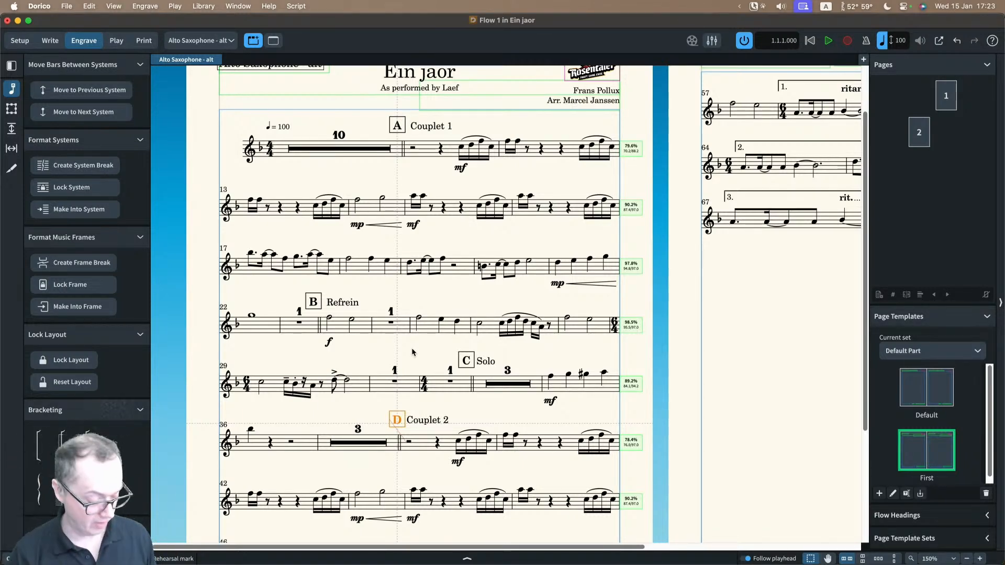
pyautogui.press('super+shift+l')
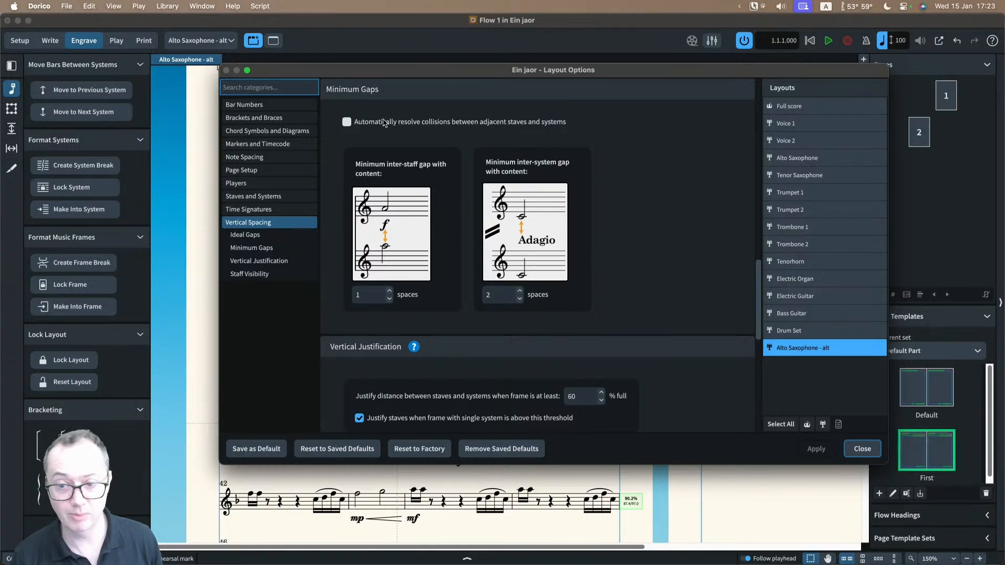
pyautogui.click(862, 448)
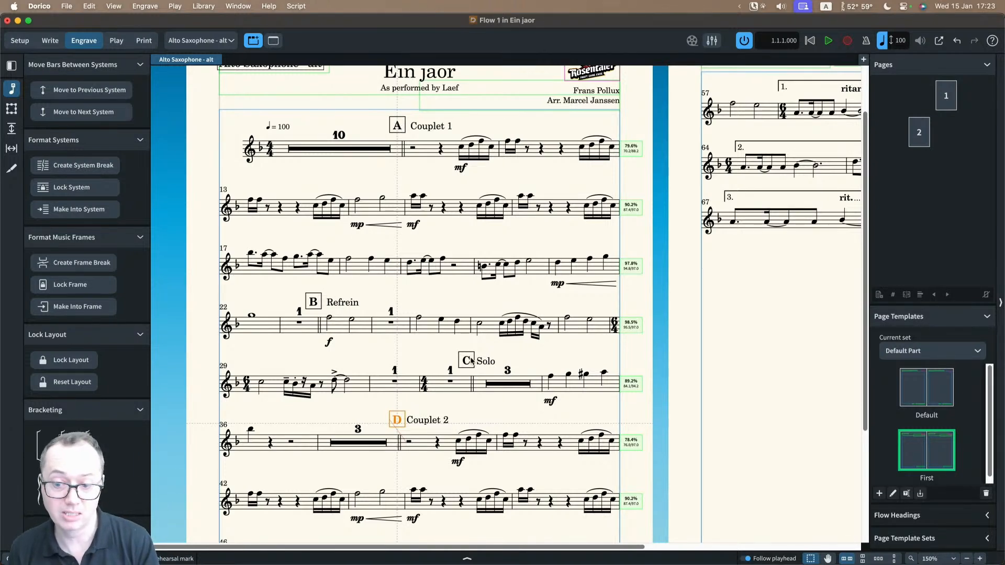
# Step: Insert a system break at the double barline before Solo and move rehearsal mark C up above the clef beside Solo
pyautogui.click(472, 385)
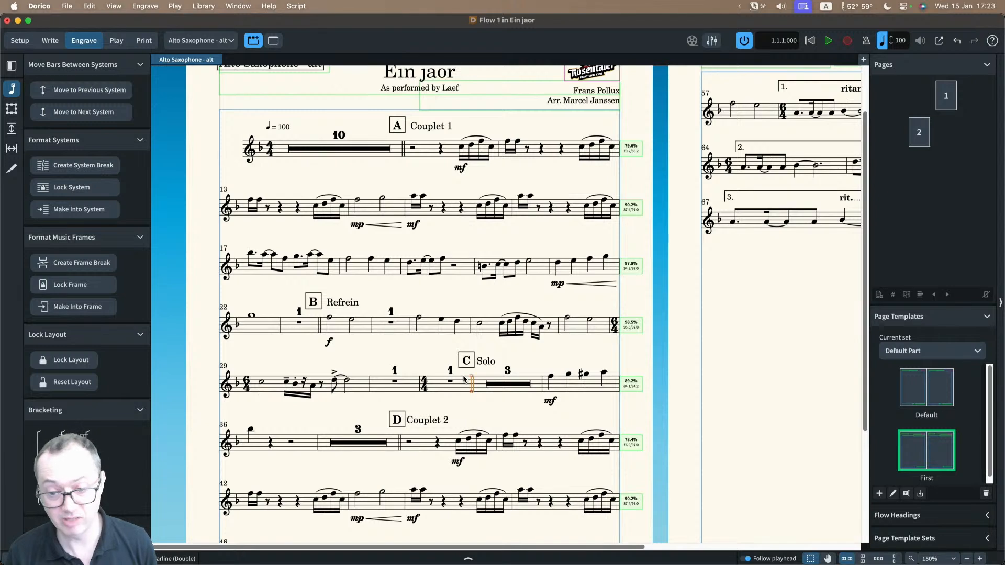
pyautogui.hotkey('shift', 's')
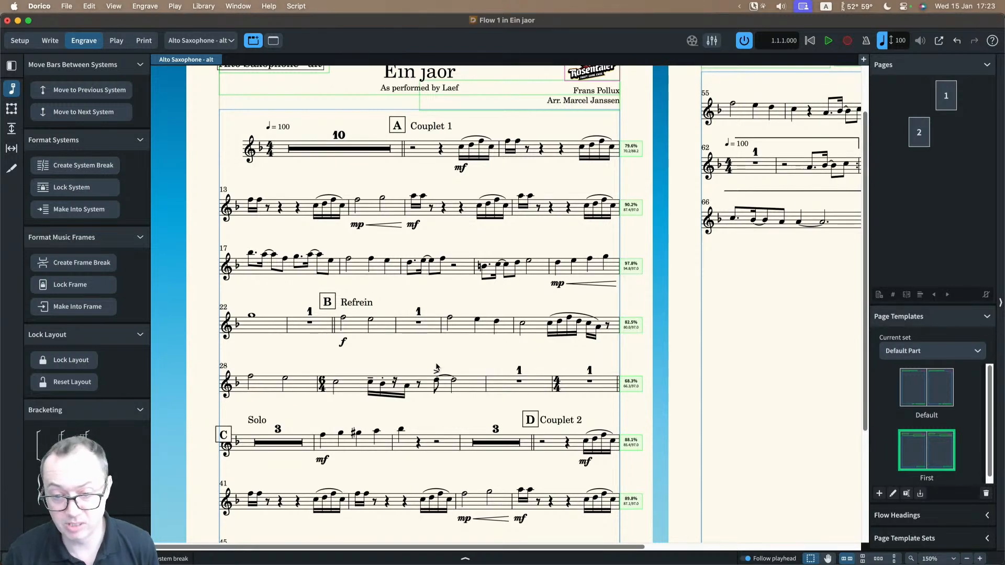
pyautogui.scroll(-1, 295, 404)
pyautogui.click(224, 386)
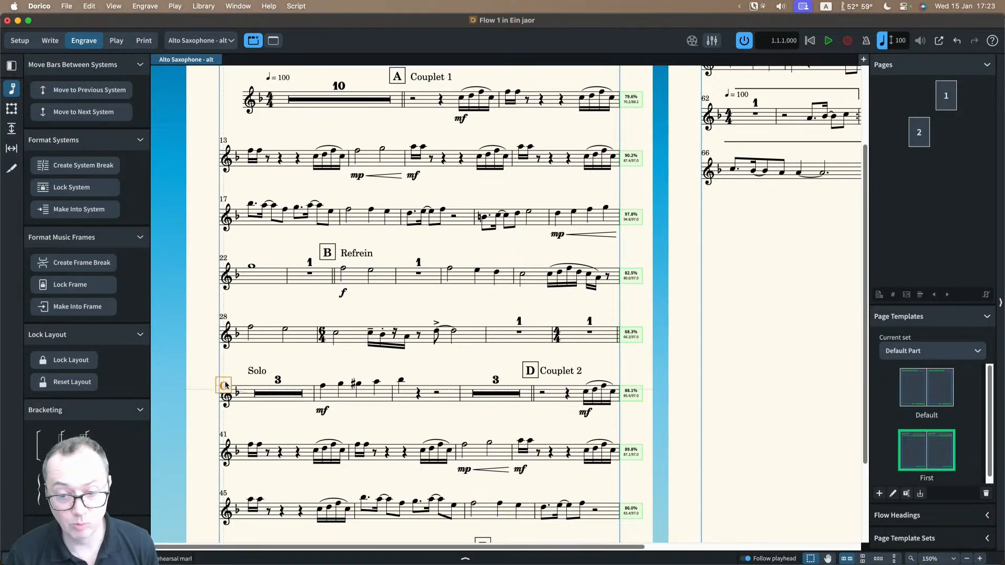
pyautogui.moveTo(225, 386); pyautogui.dragTo(228, 371)
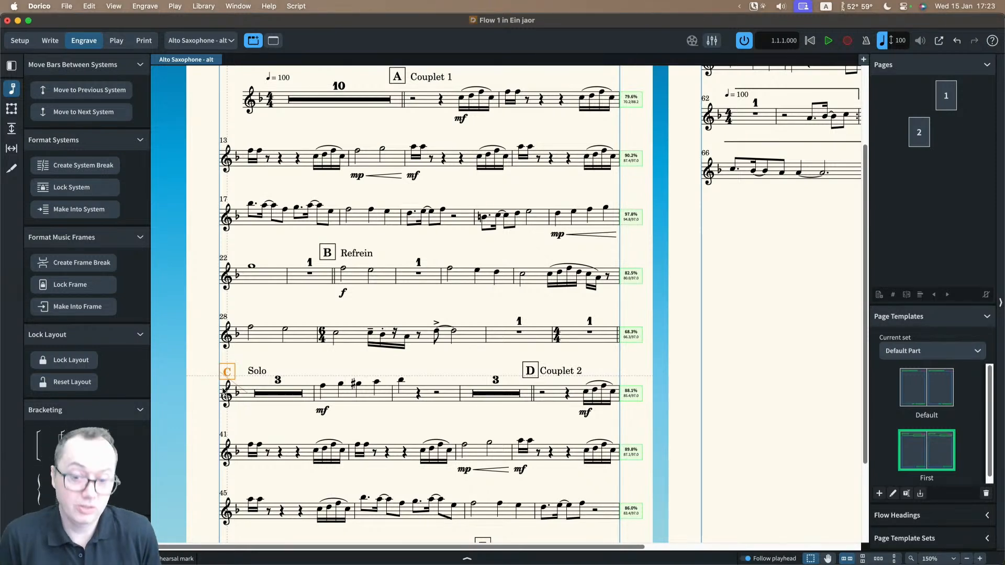
# Step: Undo the move of rehearsal mark C and remove the system break before Solo
pyautogui.press('super+z')
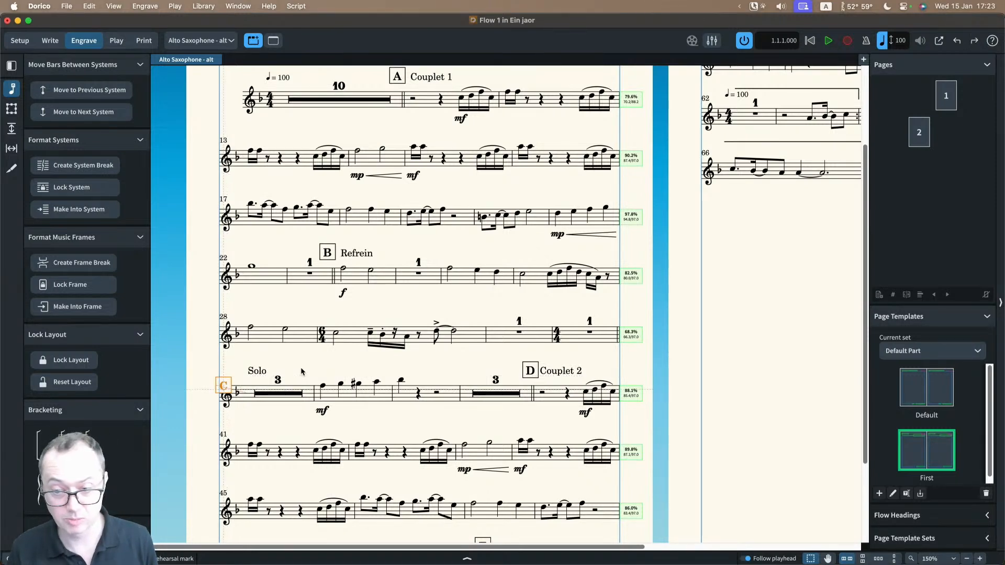
pyautogui.press('Delete')
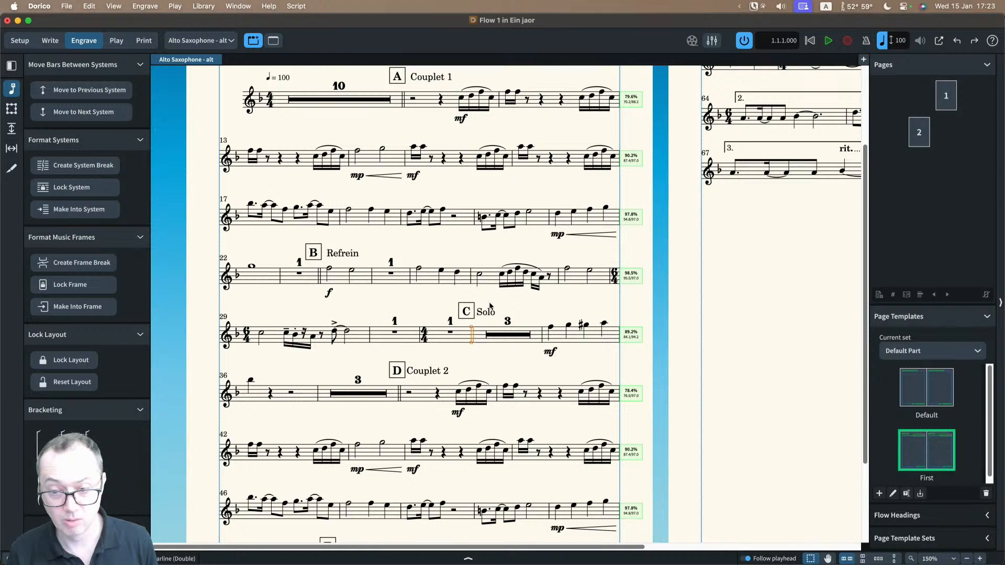
pyautogui.click(477, 355)
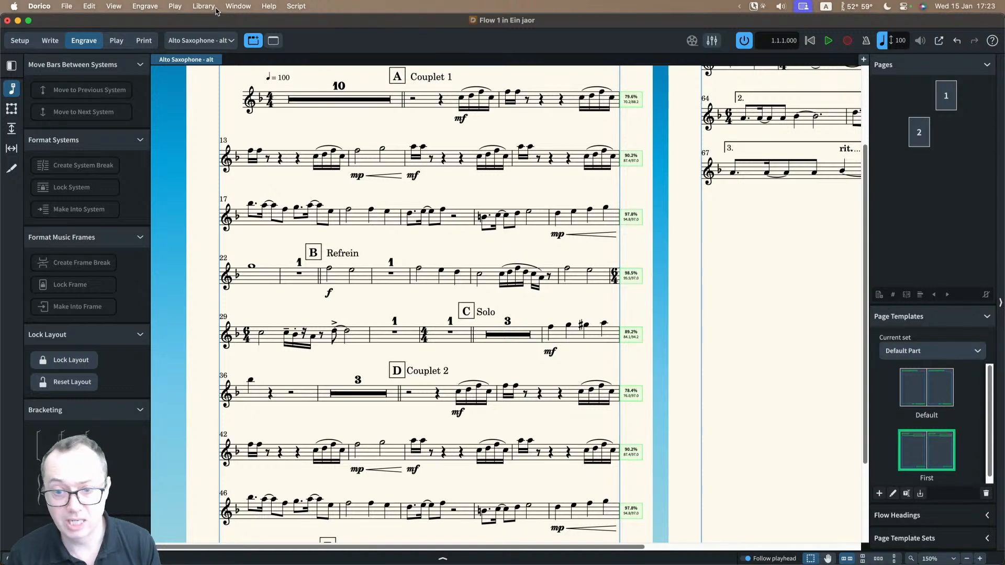
# Step: Switch to the Brandenburg 5 Movement III project and open its Full score layout in Engrave mode
pyautogui.click(237, 6)
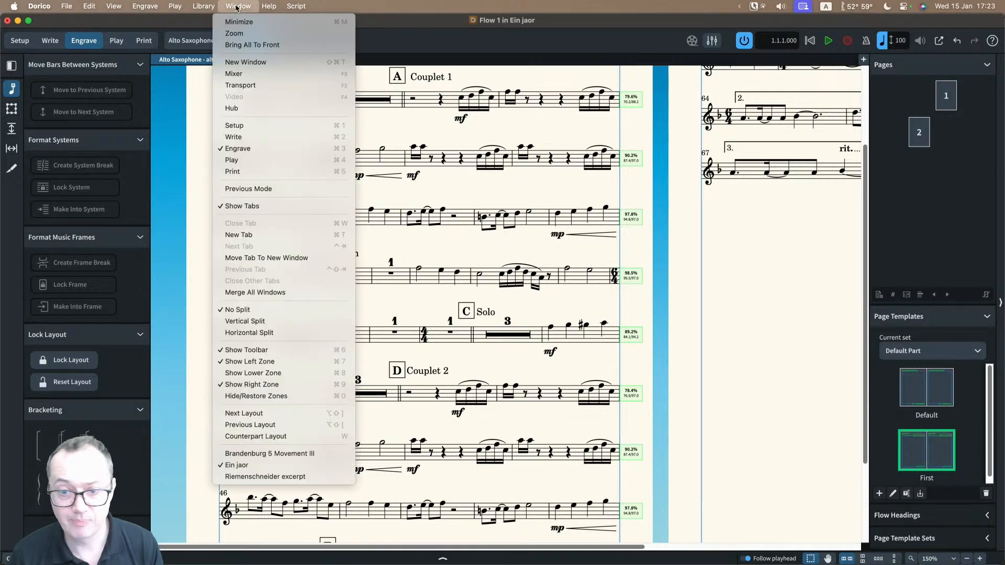
pyautogui.click(278, 454)
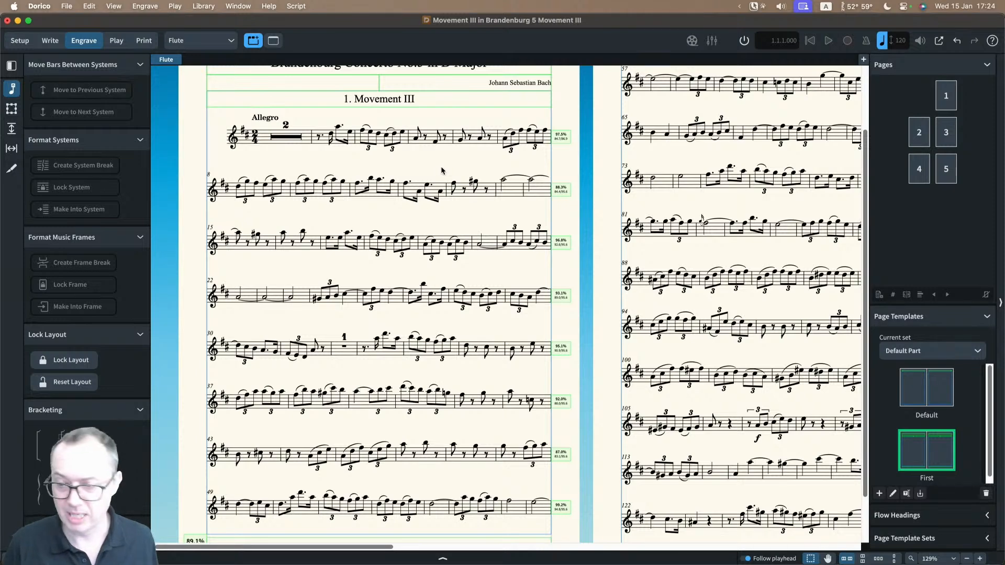
pyautogui.hscroll(4, 442, 171)
pyautogui.scroll(3, 442, 171)
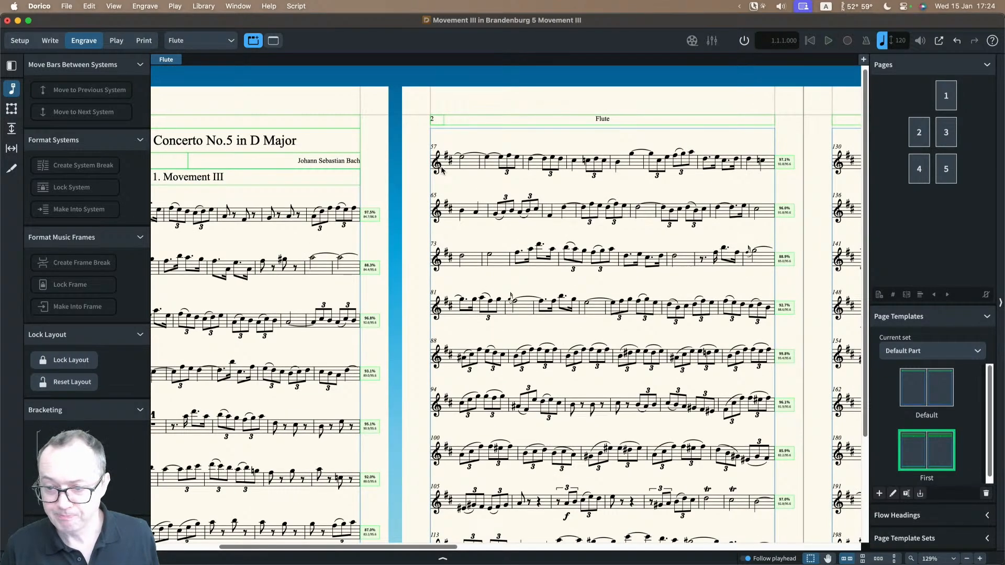
pyautogui.hscroll(3, 442, 170)
pyautogui.click(212, 40)
pyautogui.click(180, 53)
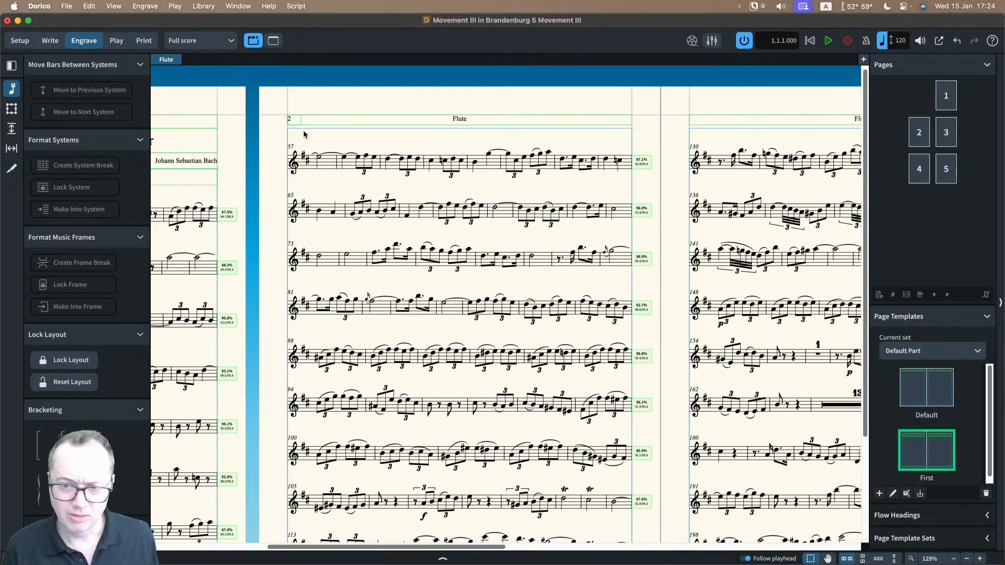
# Step: Find the system starting at bar 71 on page 6 of the full score and switch to Write mode
pyautogui.hscroll(15, 490, 175)
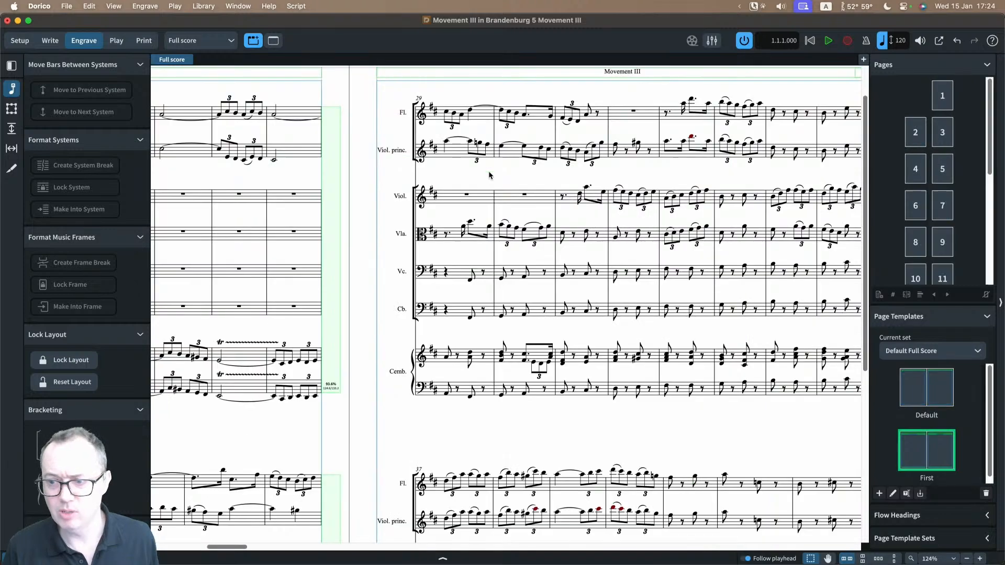
pyautogui.hscroll(10, 489, 175)
pyautogui.hscroll(5, 489, 175)
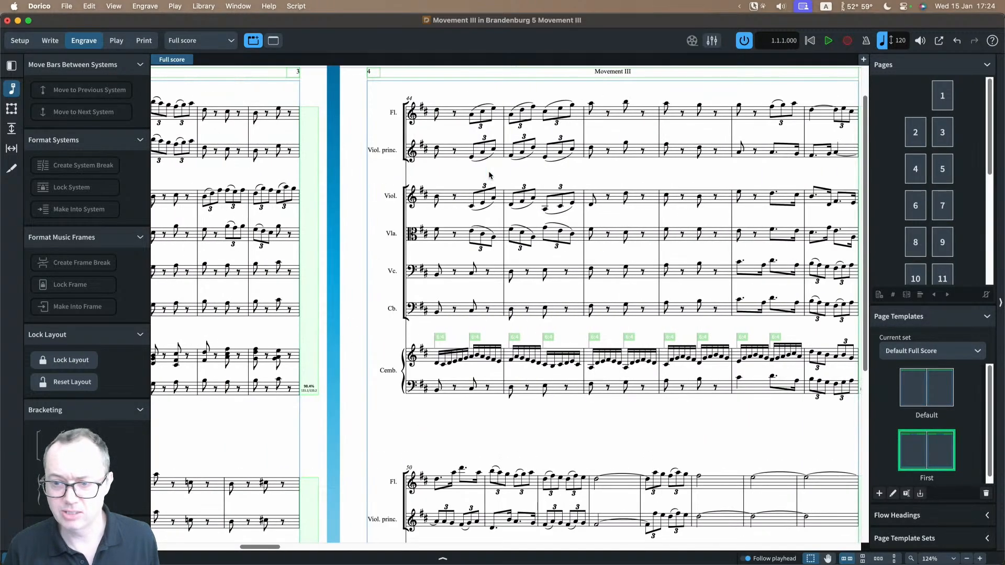
pyautogui.hscroll(-20, 475, 157)
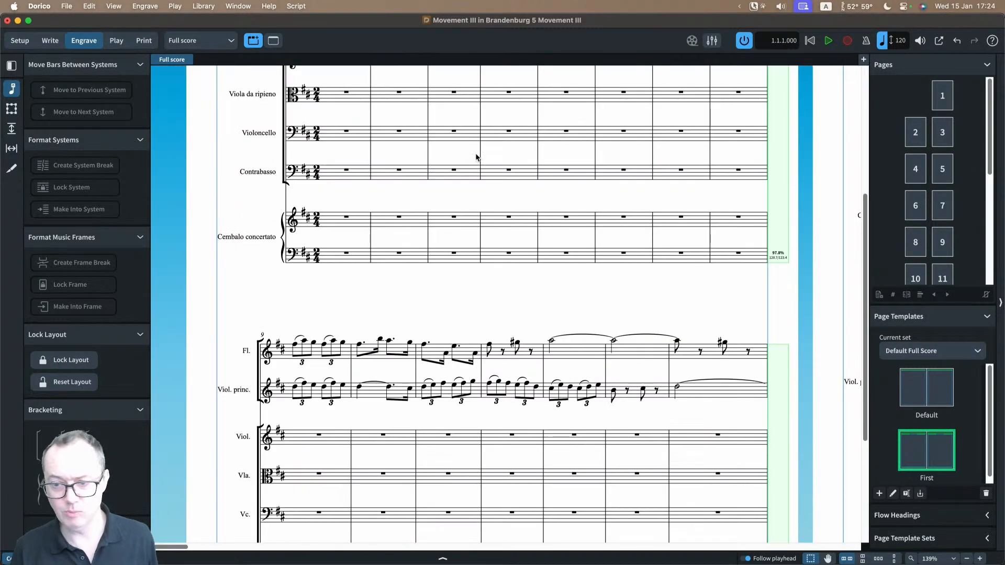
pyautogui.scroll(5, 477, 157)
pyautogui.hscroll(20, 477, 157)
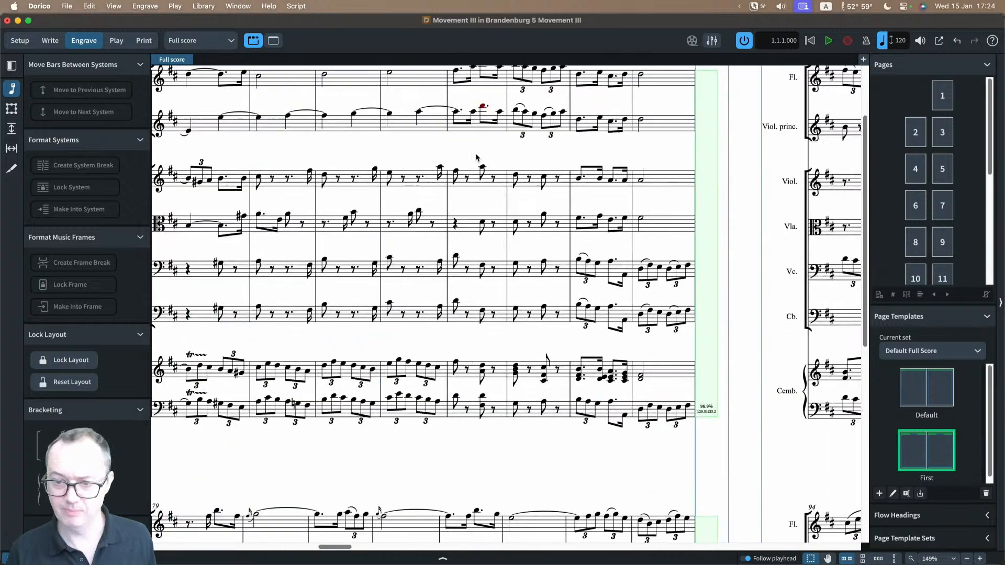
pyautogui.hscroll(-2, 477, 157)
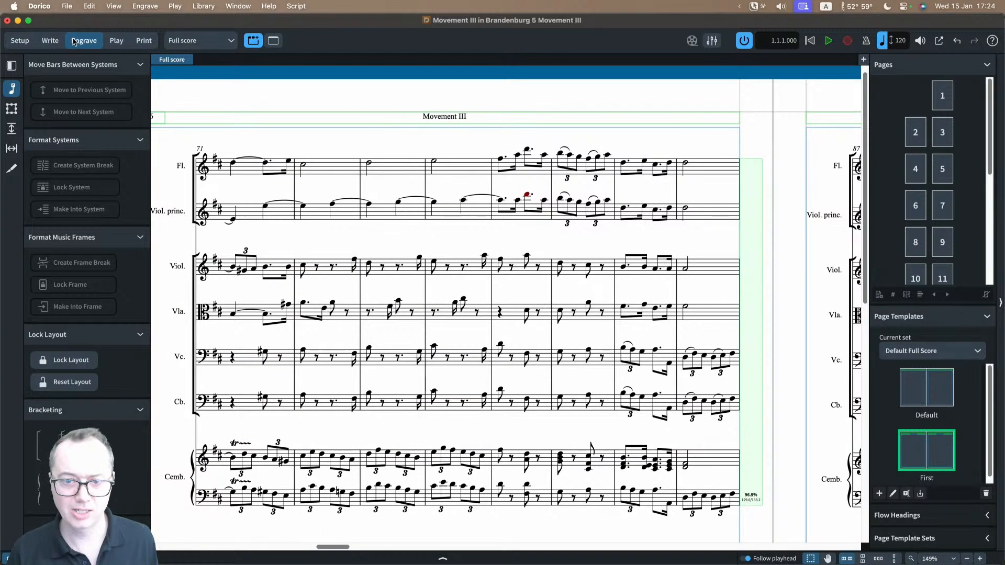
pyautogui.press('super+2')
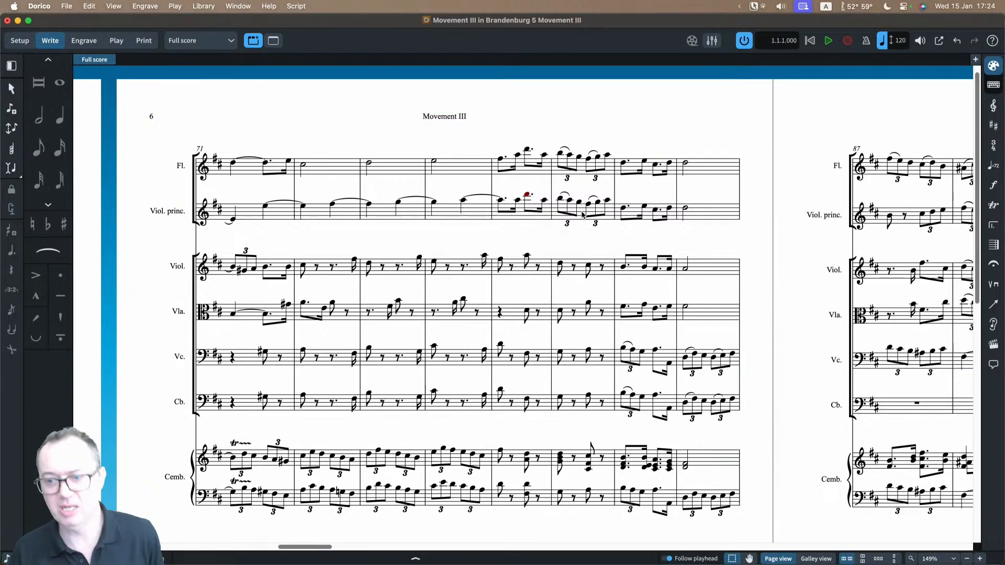
# Step: Try a horizontal wavy line above the principal violin's triplet bar on page 6 and delete it
pyautogui.click(583, 214)
pyautogui.hscroll(2, 583, 215)
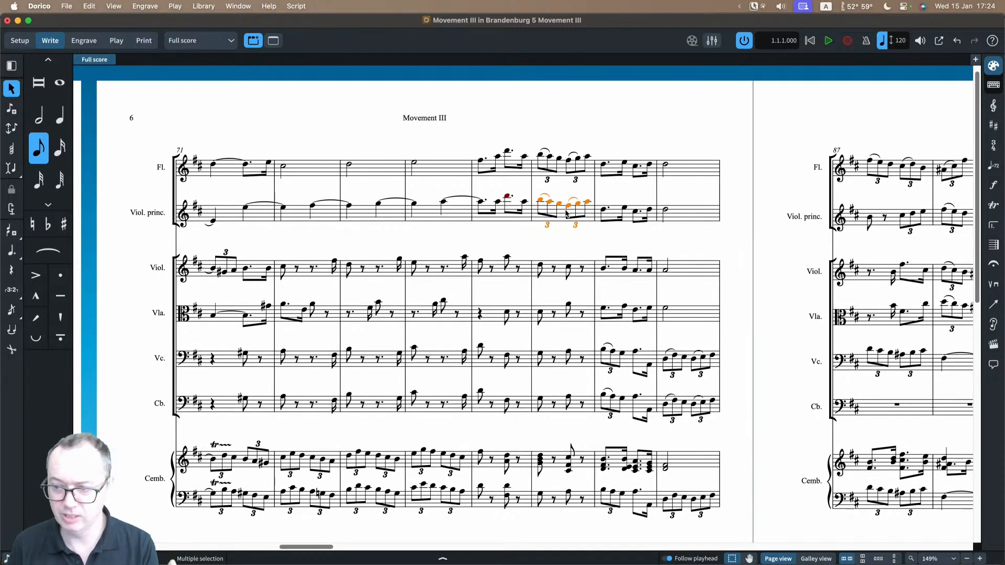
pyautogui.click(993, 305)
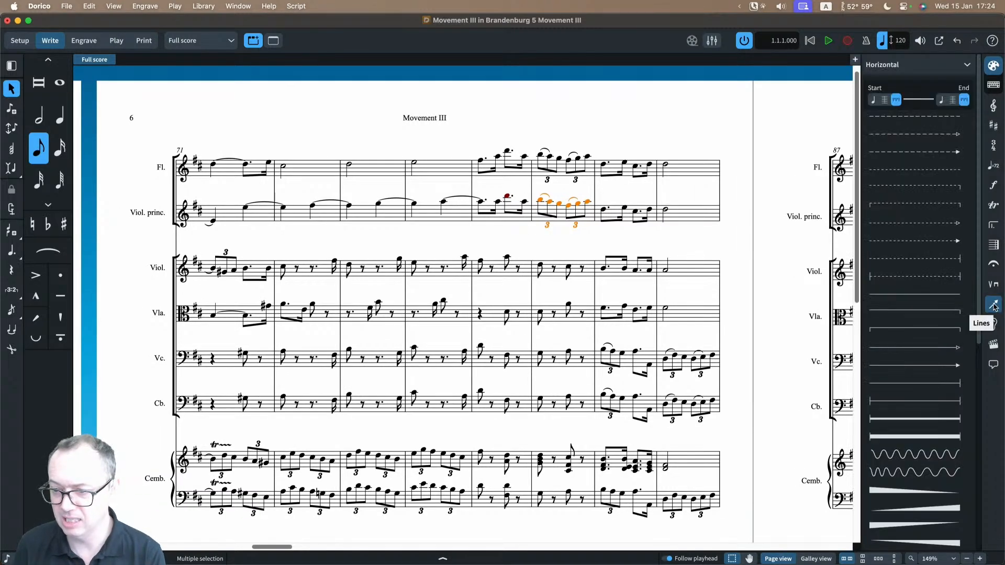
pyautogui.click(922, 455)
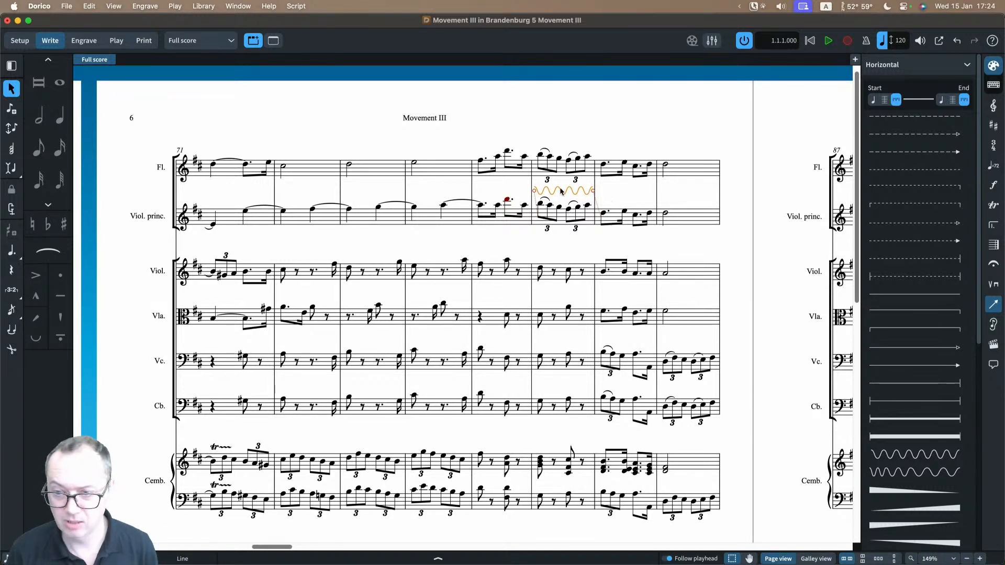
pyautogui.press('Delete')
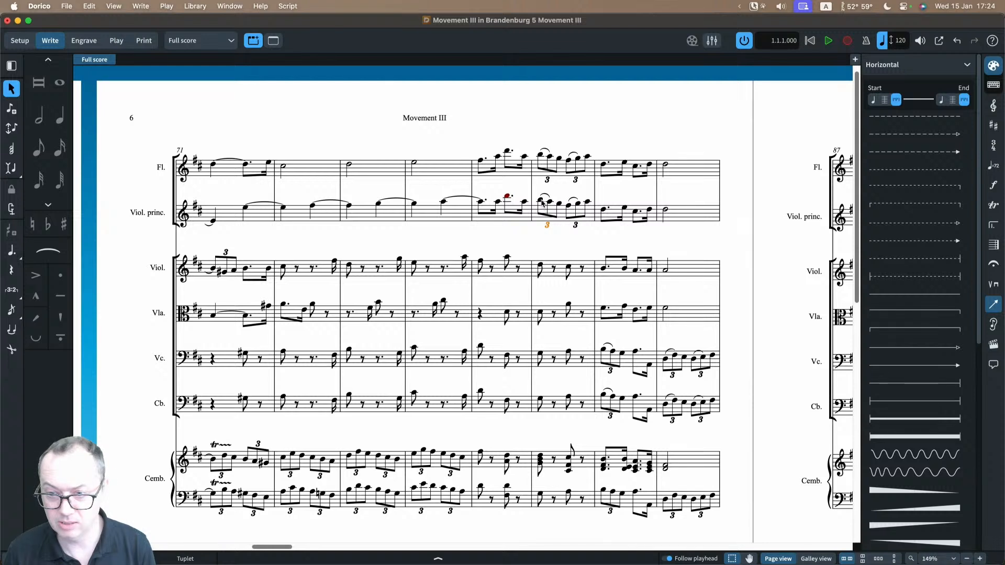
# Step: Add staff text reading "to say something" on two lines, broken before "something", above the principal violin's first triplet note
pyautogui.click(541, 201)
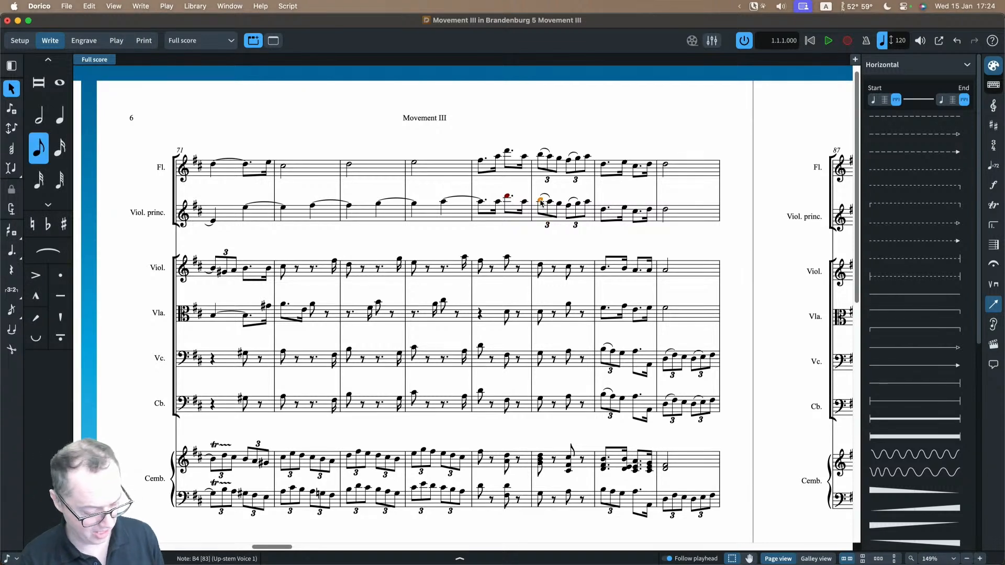
pyautogui.hotkey('shift', 'x')
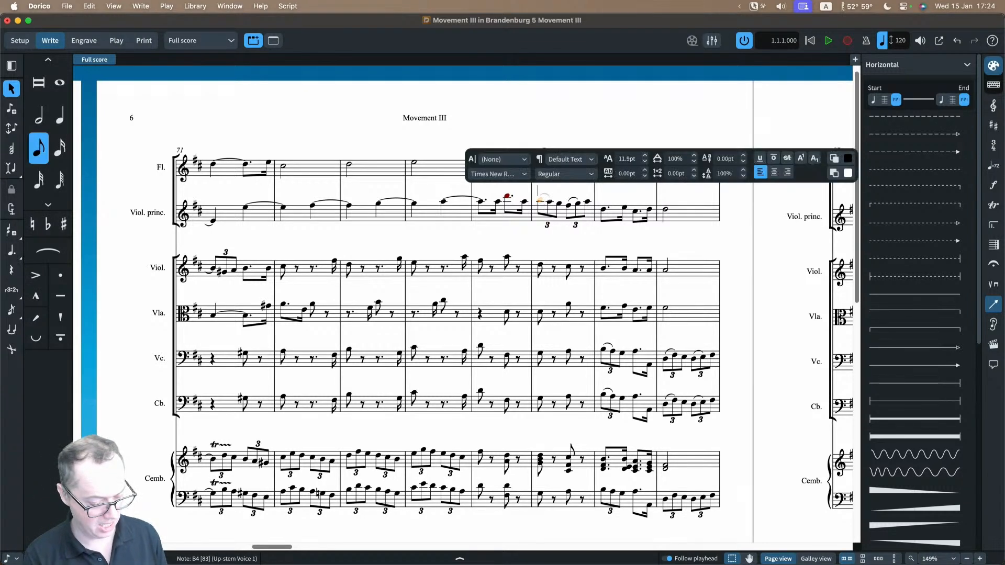
pyautogui.write('to')
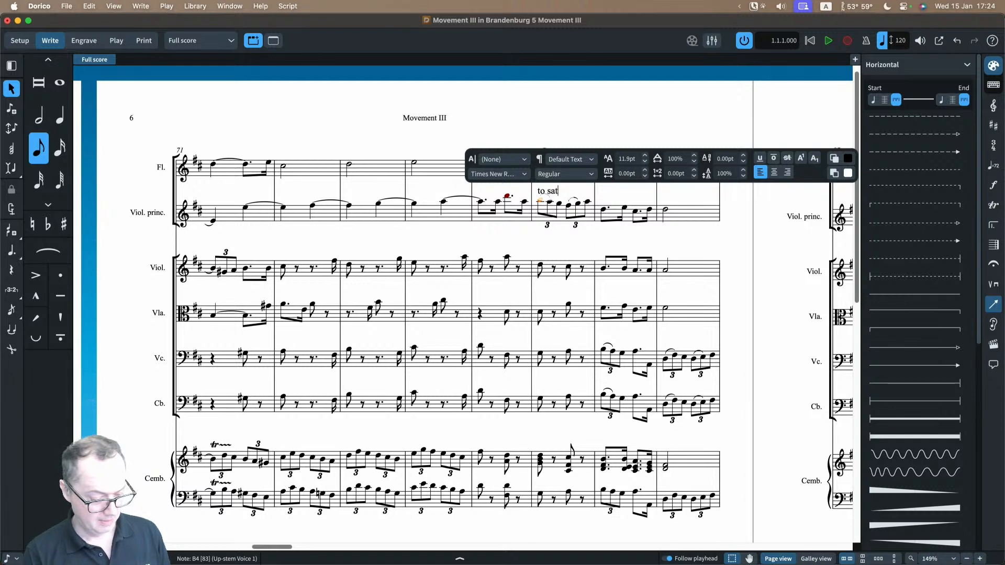
pyautogui.write(' say')
pyautogui.press('Return')
pyautogui.write('something')
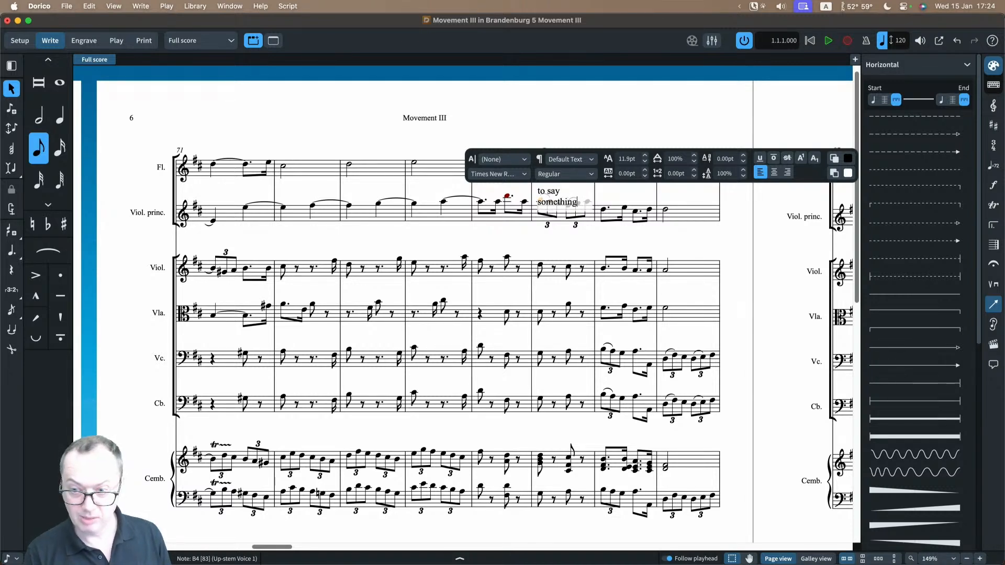
pyautogui.press('Escape')
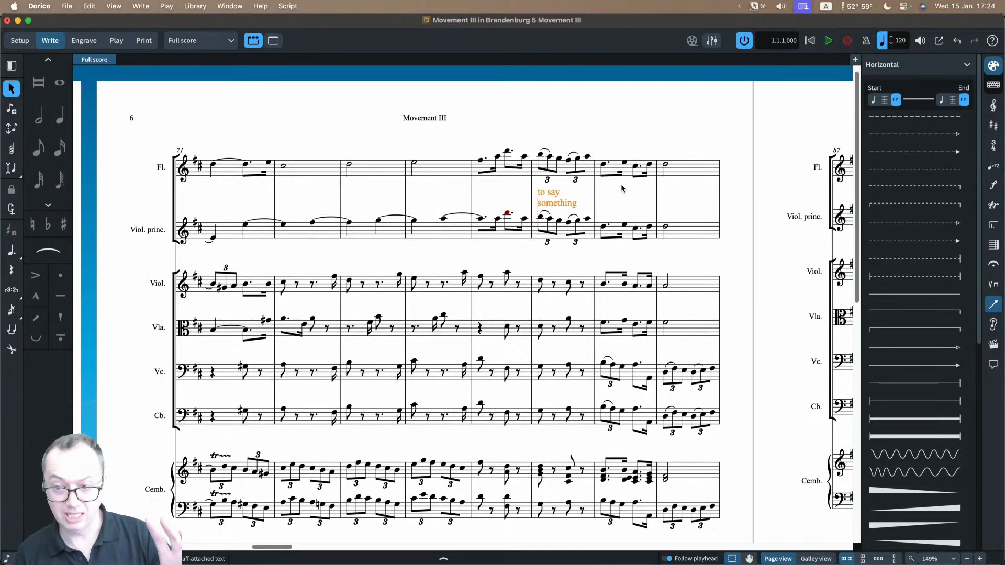
pyautogui.click(621, 191)
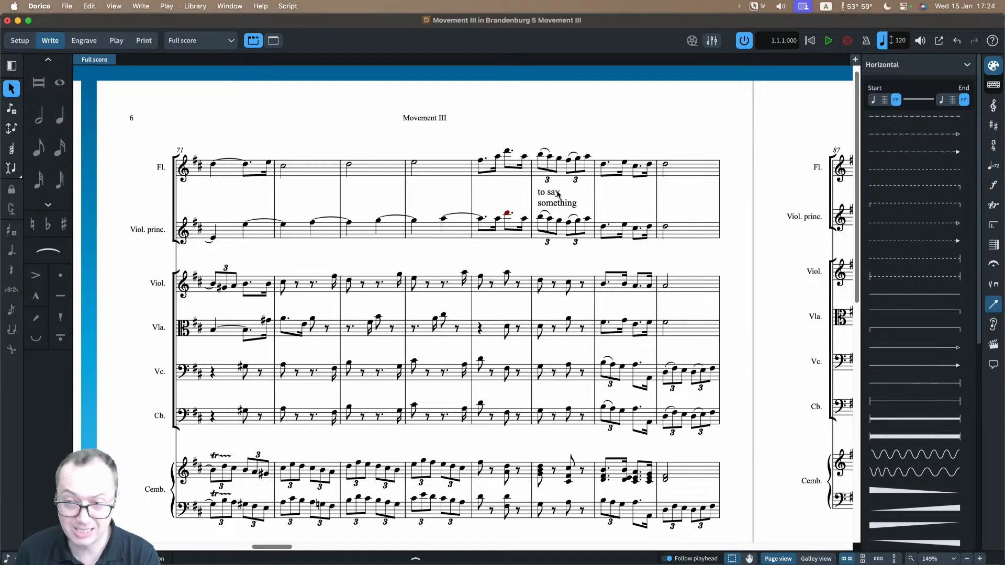
# Step: Remove the line break in the principal violin text so "to say something" sits on one line
pyautogui.click(556, 194)
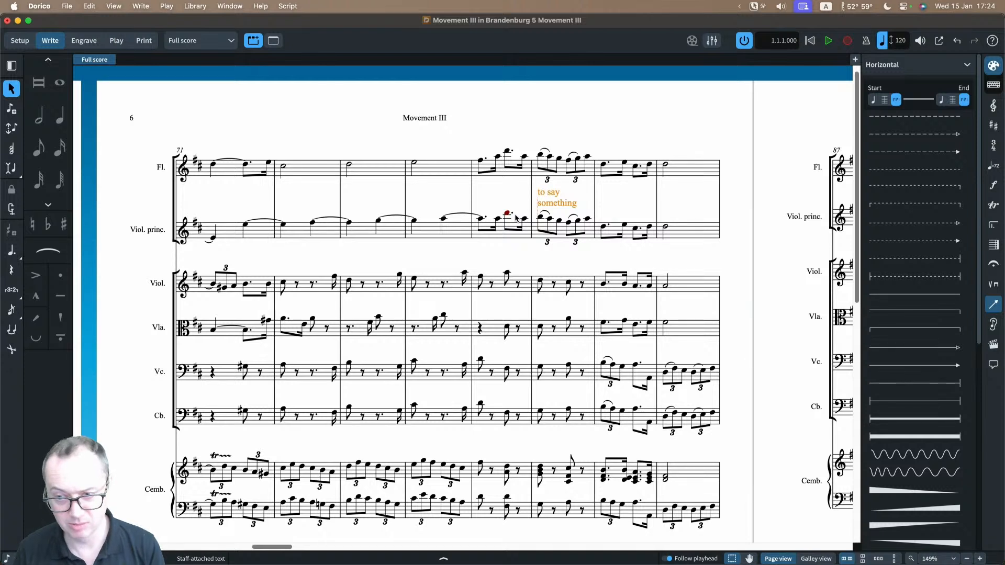
pyautogui.doubleClick(546, 199)
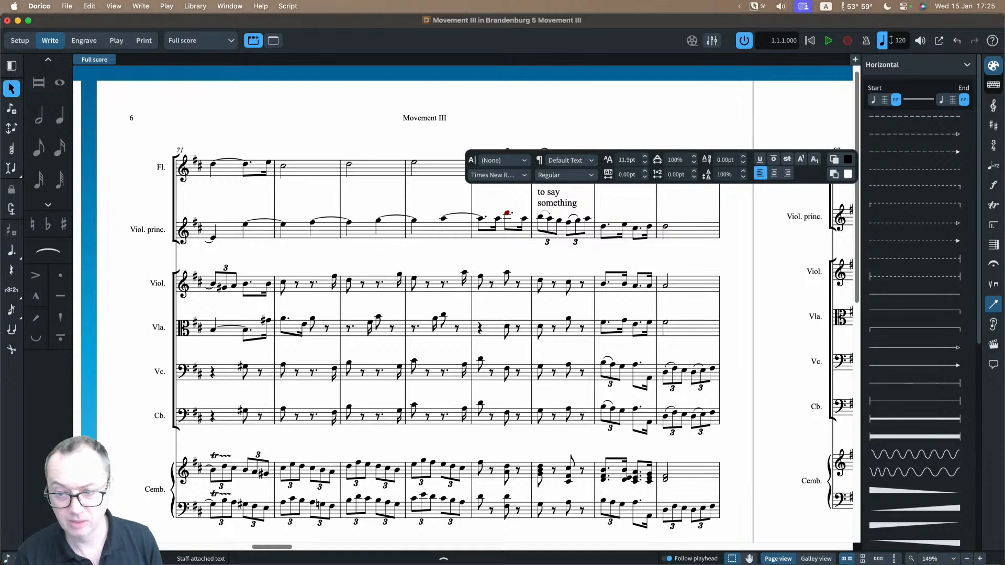
pyautogui.press('BackSpace')
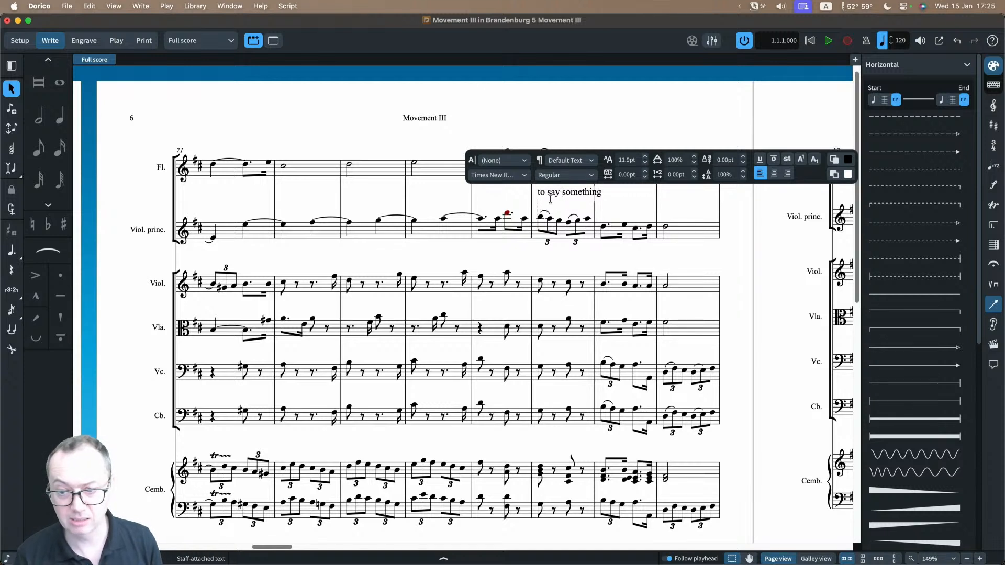
pyautogui.click(511, 197)
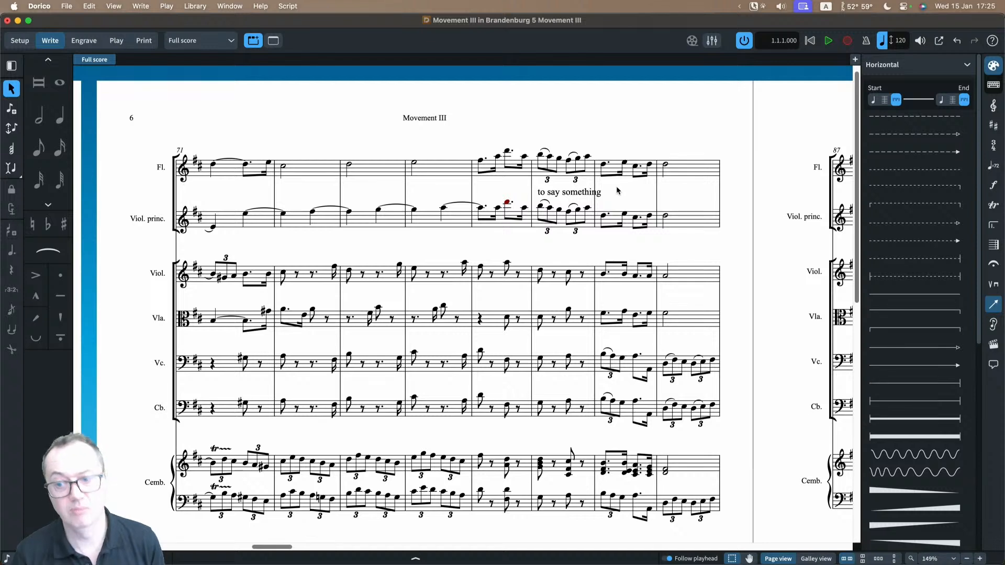
# Step: Show the text's properties in Engrave mode and locally override Avoid collisions to off, comparing it with the default spacing
pyautogui.click(583, 194)
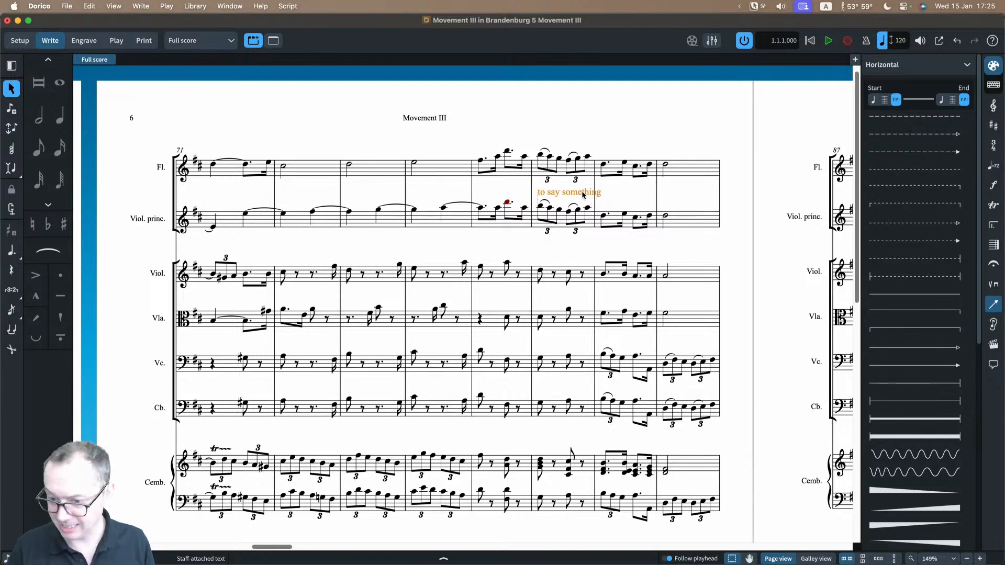
pyautogui.click(459, 558)
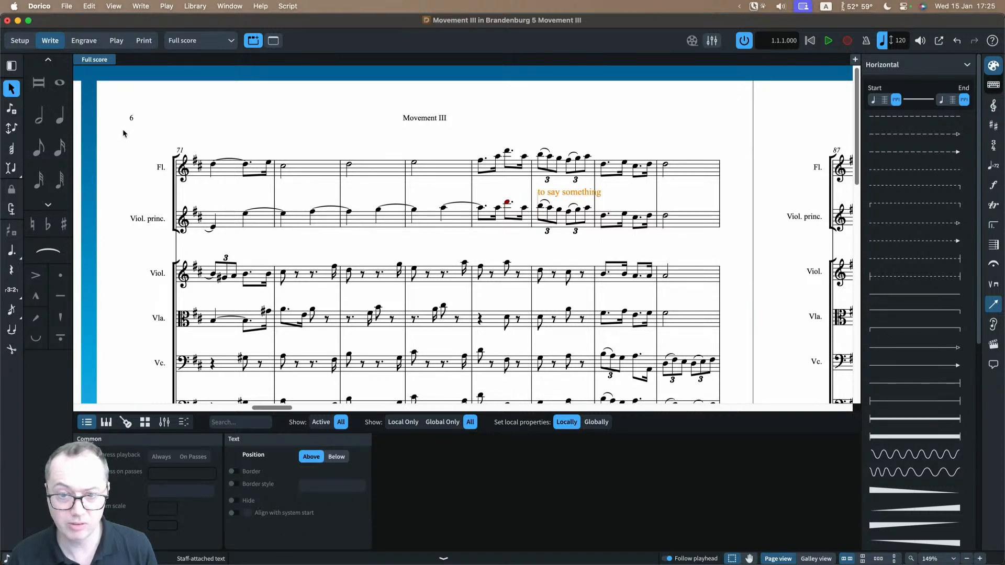
pyautogui.click(84, 40)
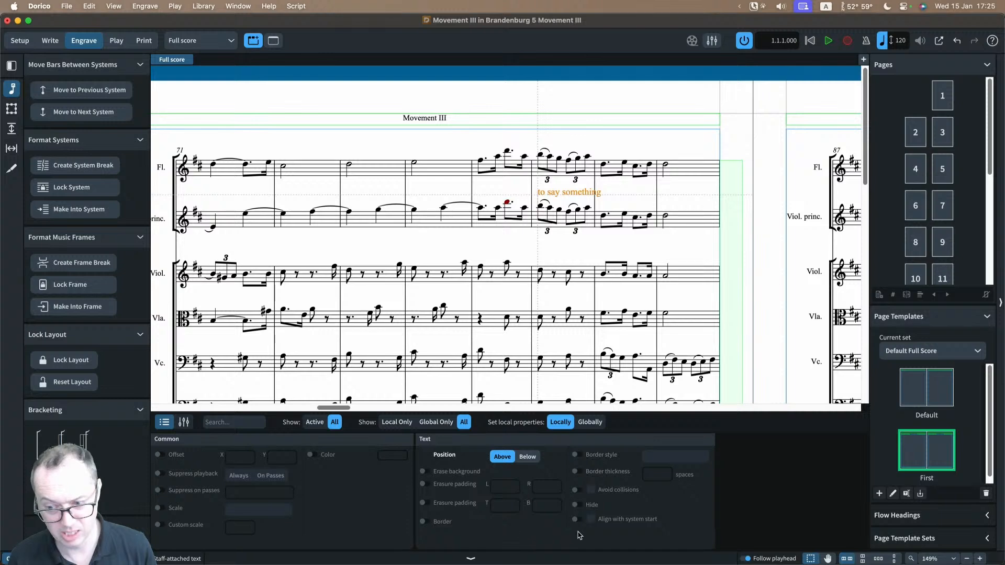
pyautogui.click(579, 490)
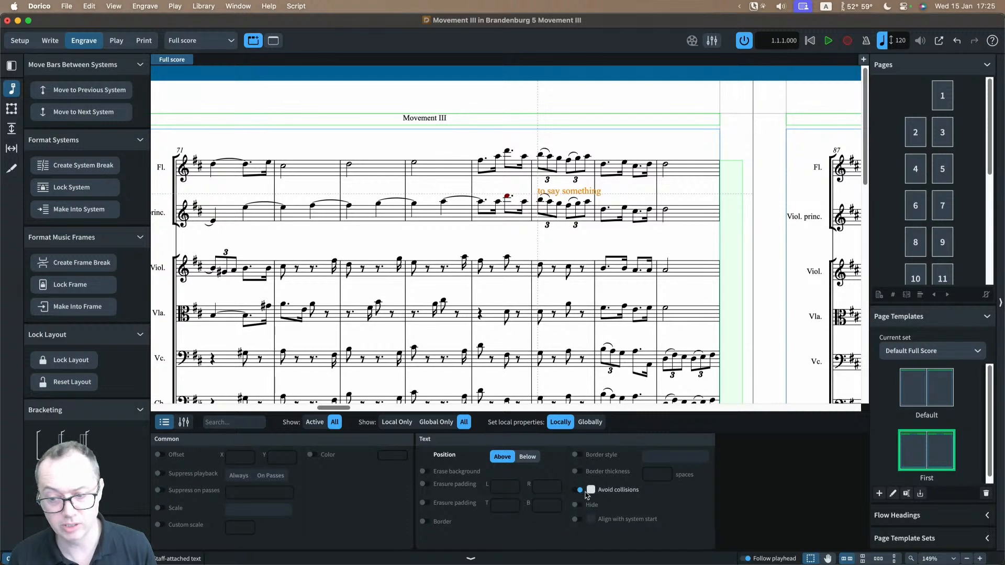
pyautogui.click(580, 490)
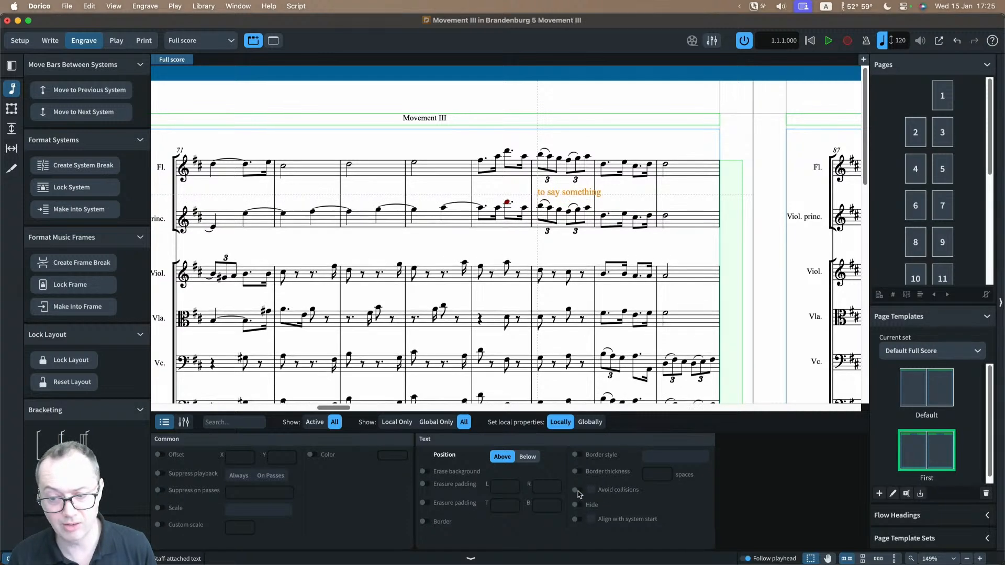
pyautogui.click(579, 492)
pyautogui.click(580, 491)
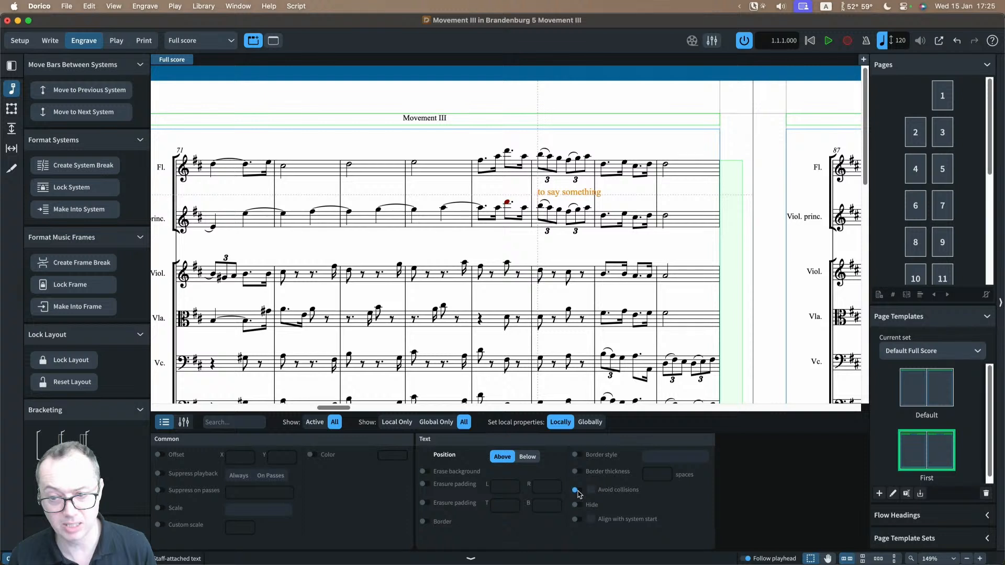
pyautogui.click(578, 492)
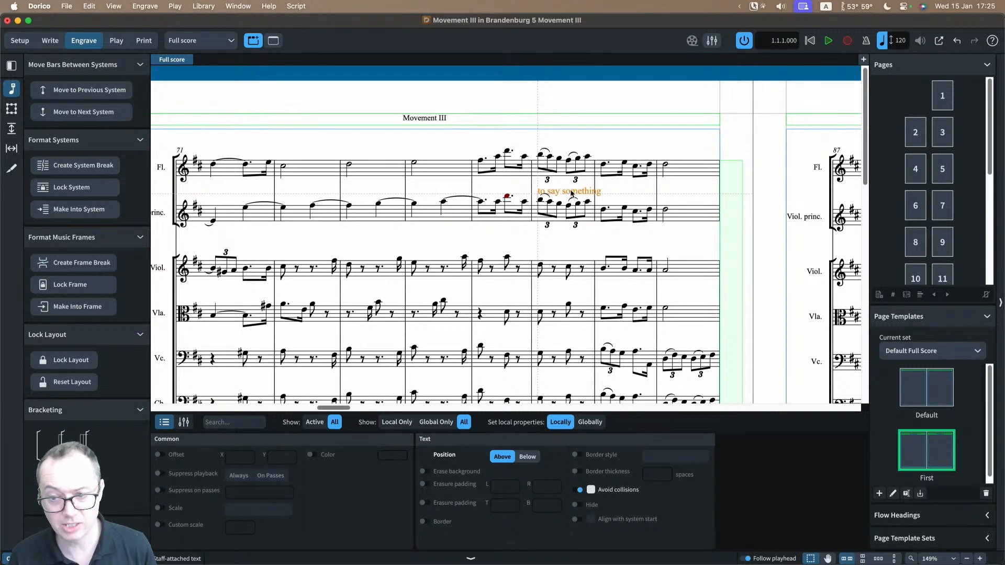
# Step: Nudge the "to say something" text upward to offset X -1/8, Y 11/16 and enable Erase background for it
pyautogui.moveTo(571, 194); pyautogui.dragTo(572, 191)
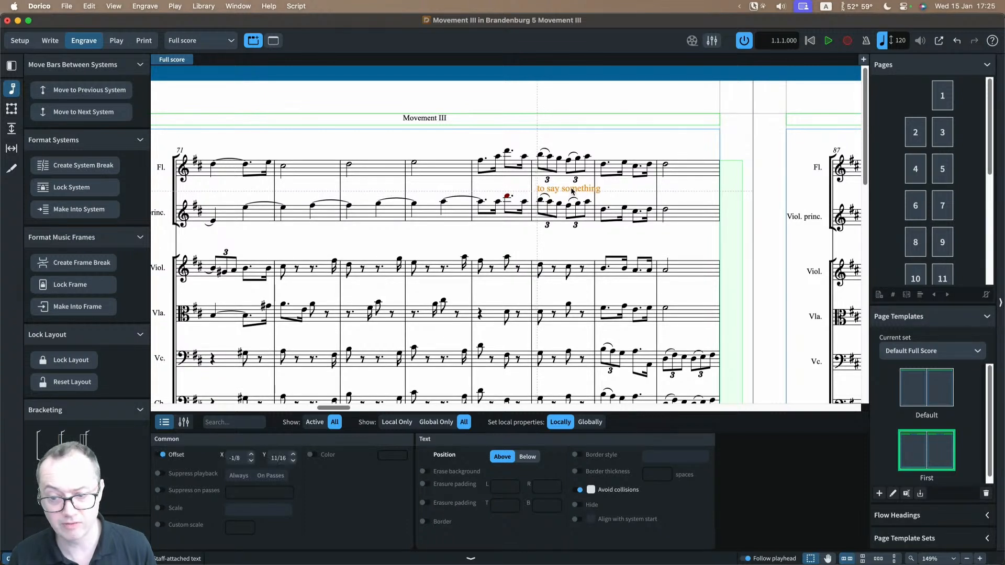
pyautogui.click(424, 472)
pyautogui.click(621, 191)
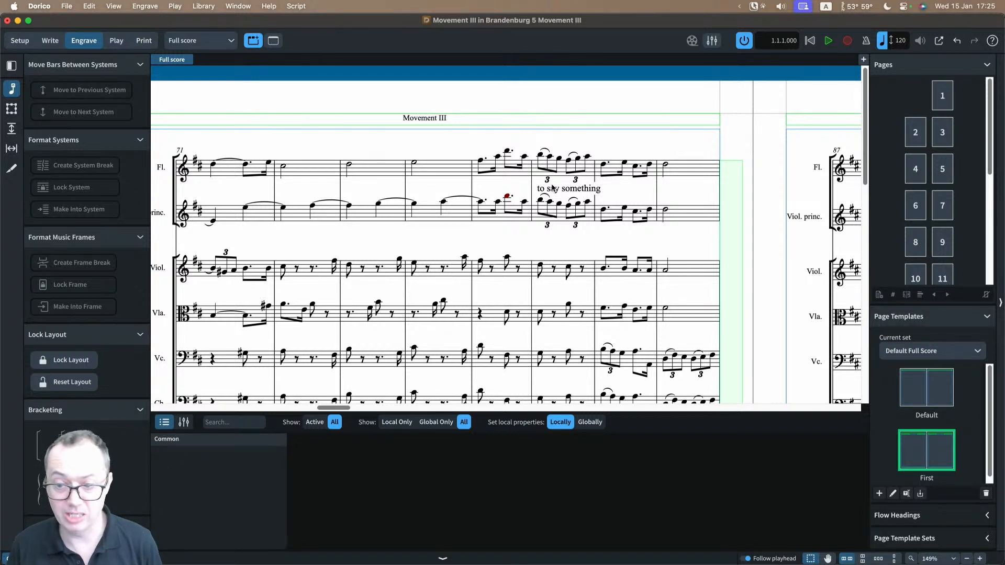
# Step: Compare the staff spacing with Avoid collisions on and off for the text, finishing with the local override removed
pyautogui.click(553, 189)
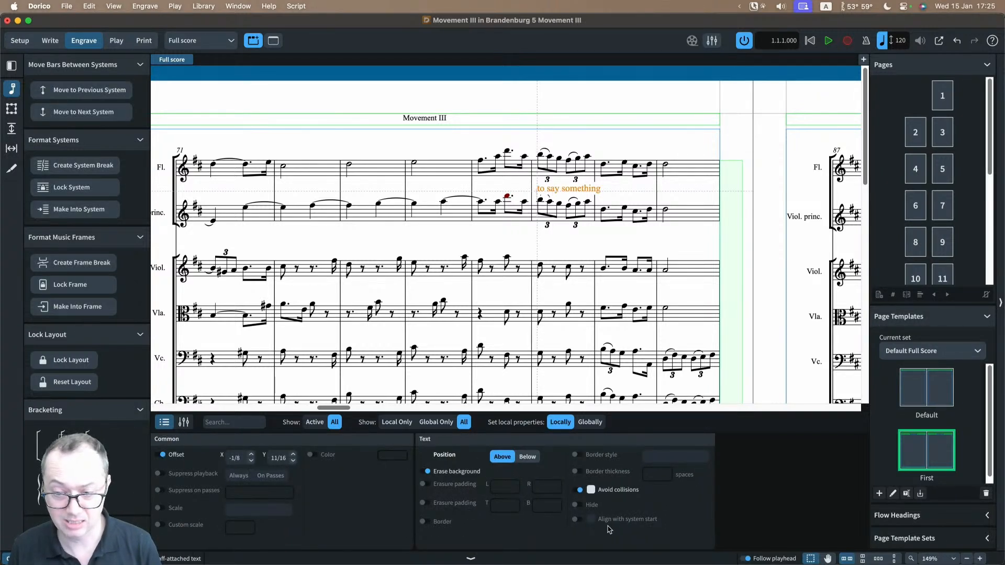
pyautogui.click(591, 491)
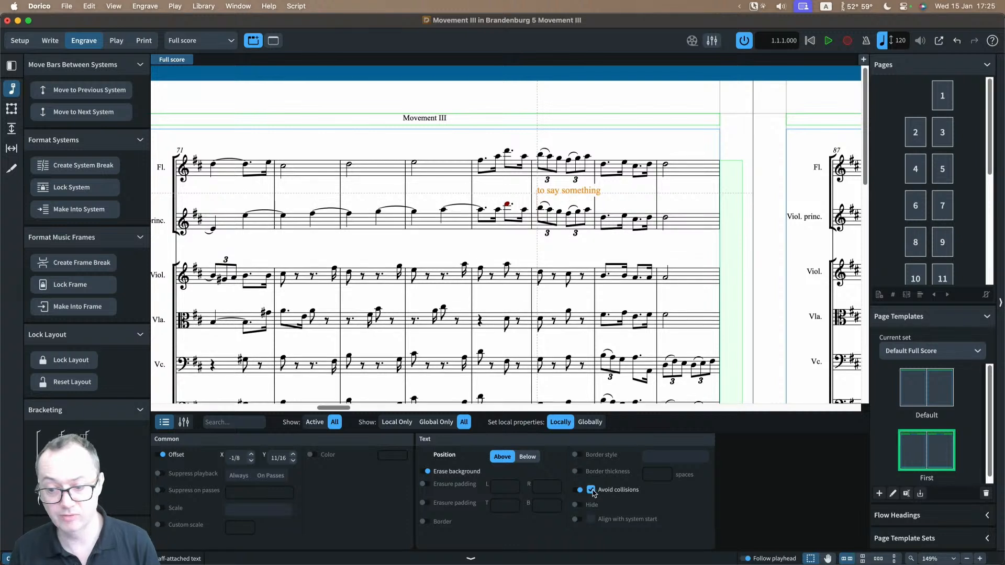
pyautogui.click(591, 491)
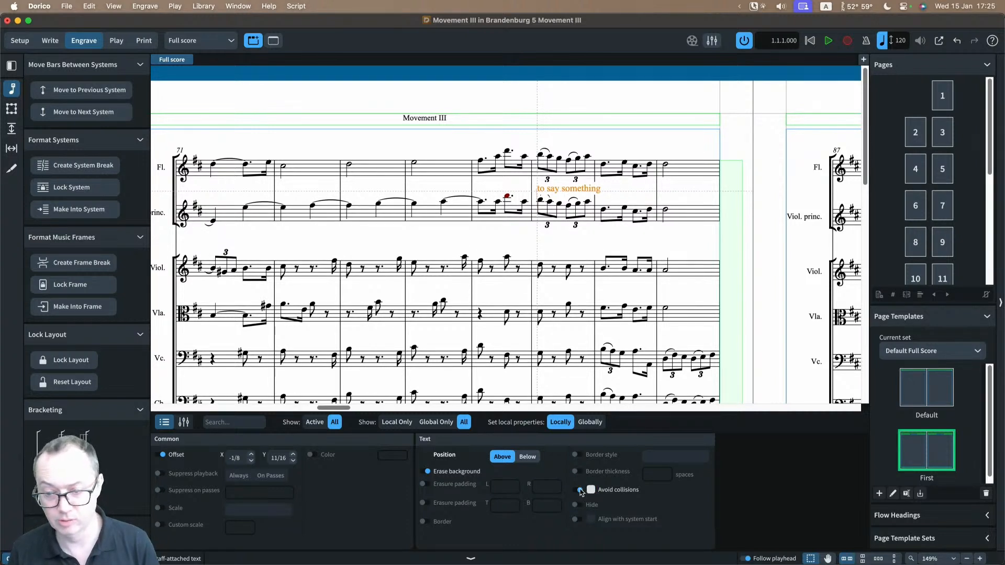
pyautogui.click(579, 491)
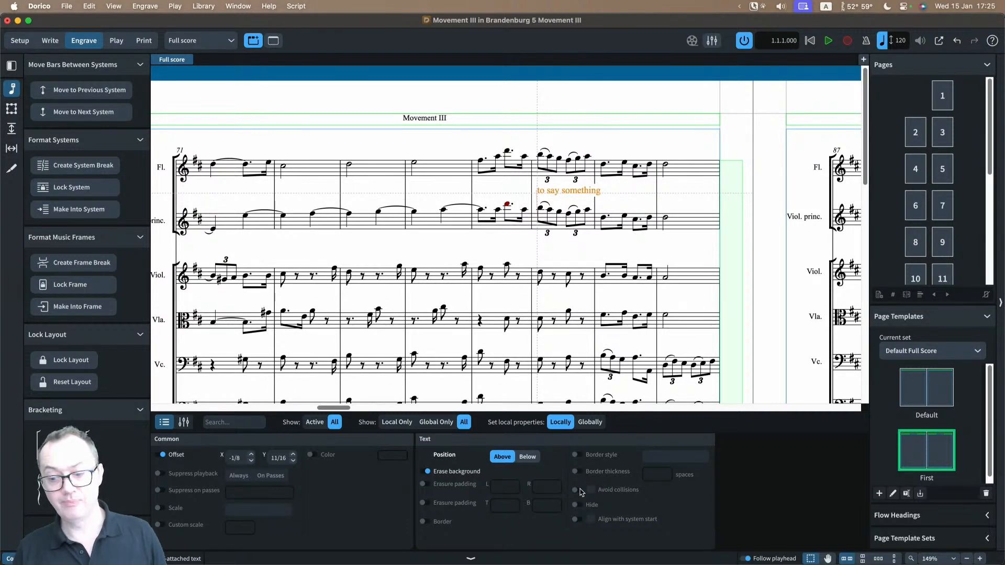
pyautogui.click(577, 490)
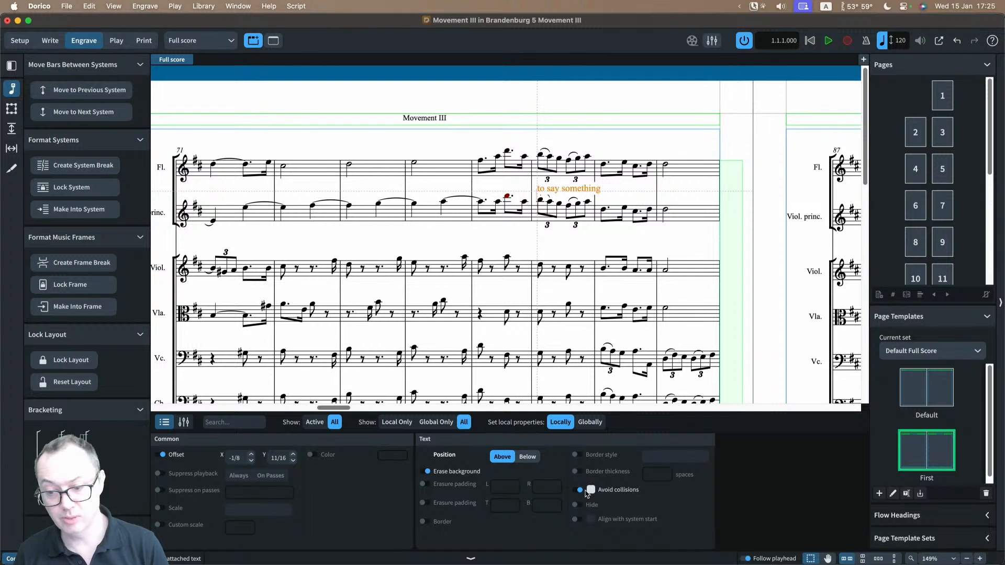
pyautogui.click(580, 490)
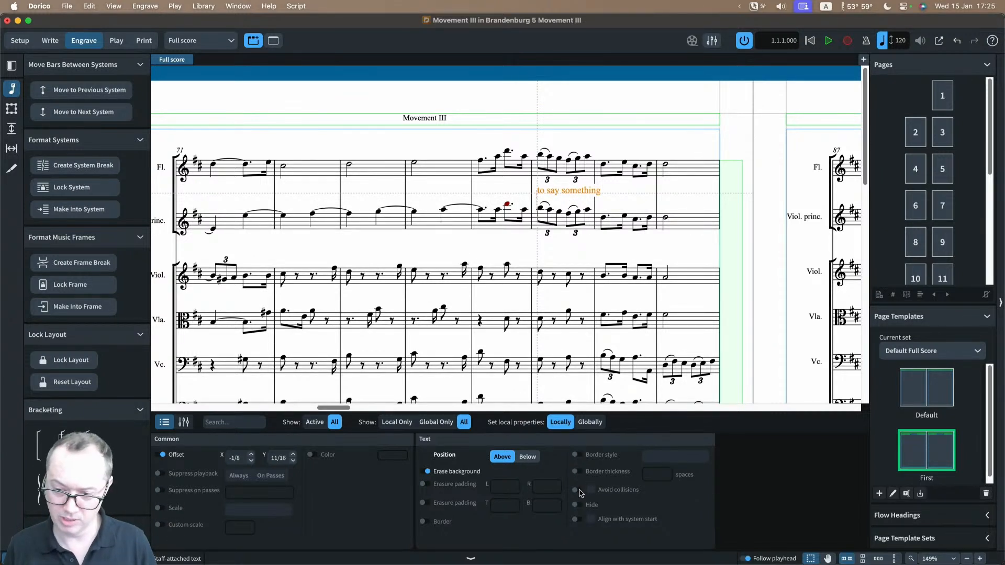
# Step: Override Avoid collisions to off once more for the "to say something" text, remove the override again and deselect the text
pyautogui.click(580, 490)
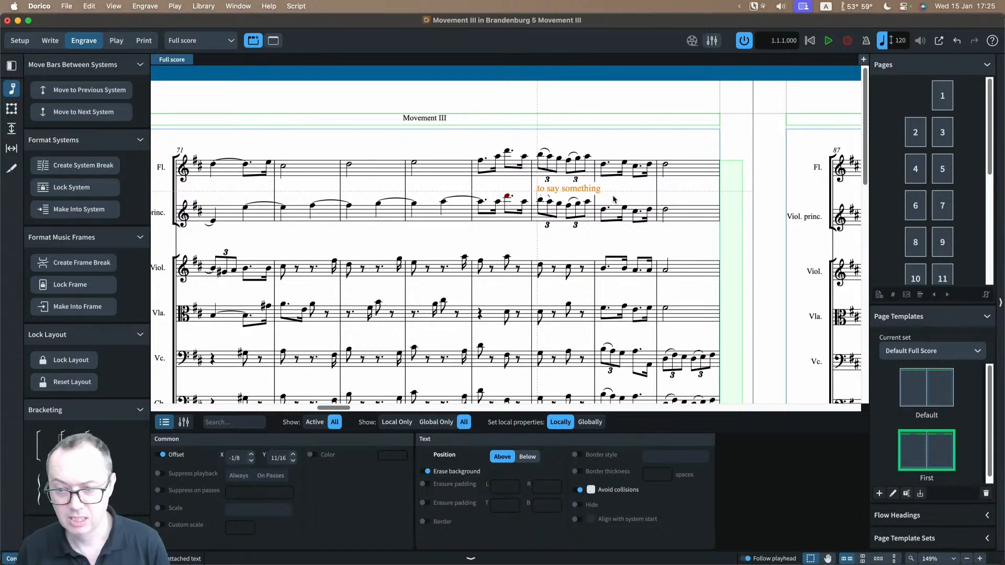
pyautogui.click(579, 491)
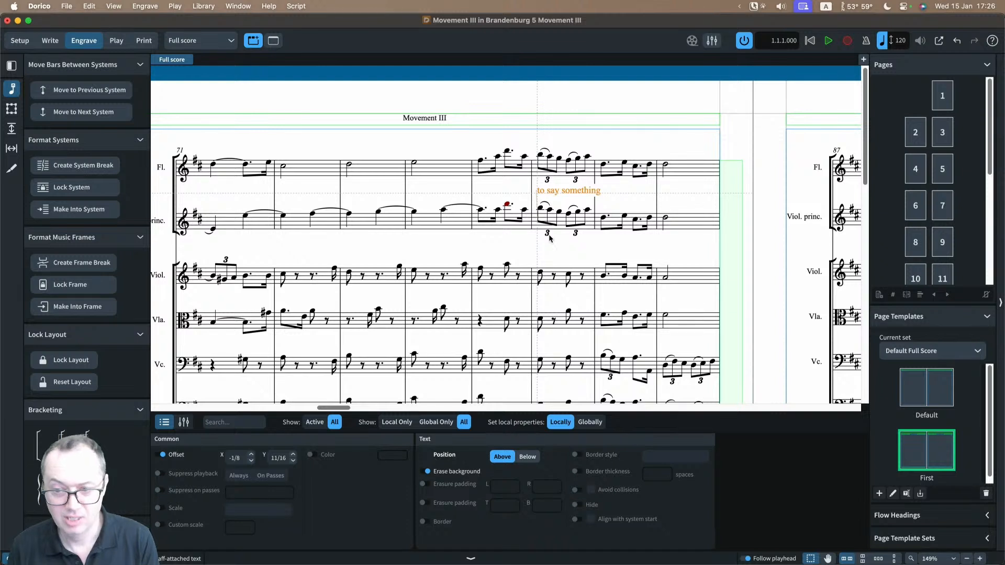
pyautogui.click(620, 202)
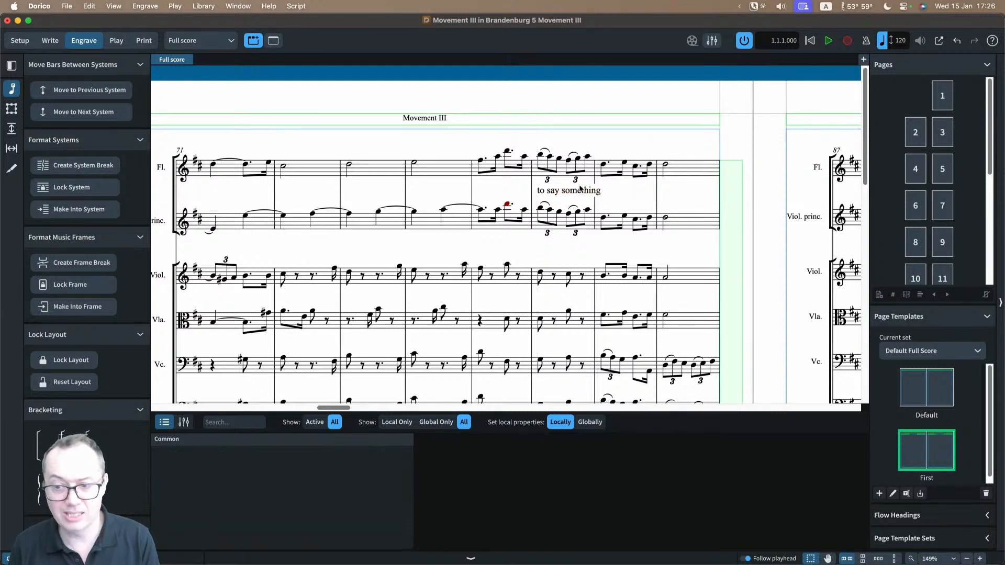
# Step: In Write mode, delete the "to say something" text and add a wavy horizontal line over the principal violin's bar of triplets
pyautogui.click(50, 40)
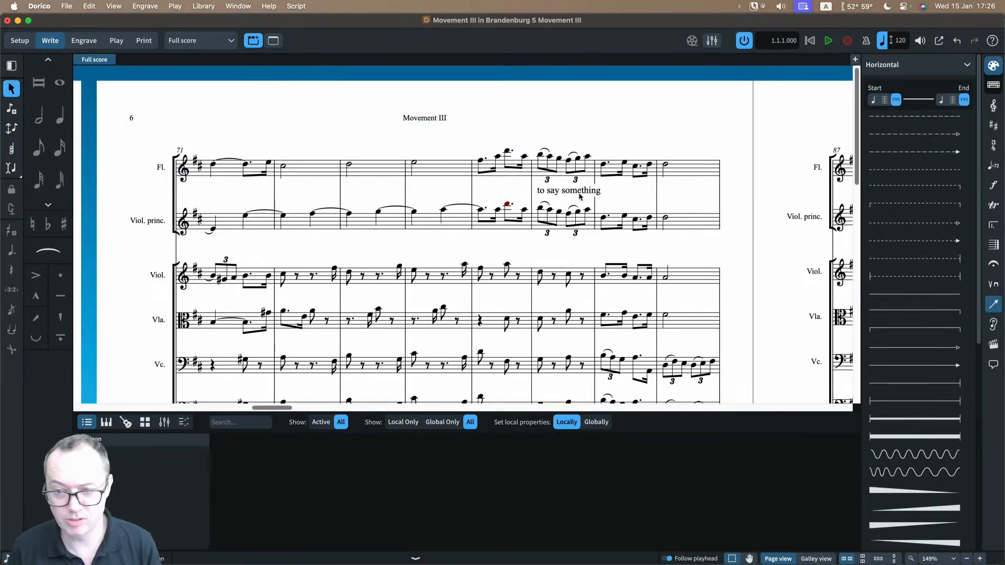
pyautogui.click(578, 192)
pyautogui.press('Delete')
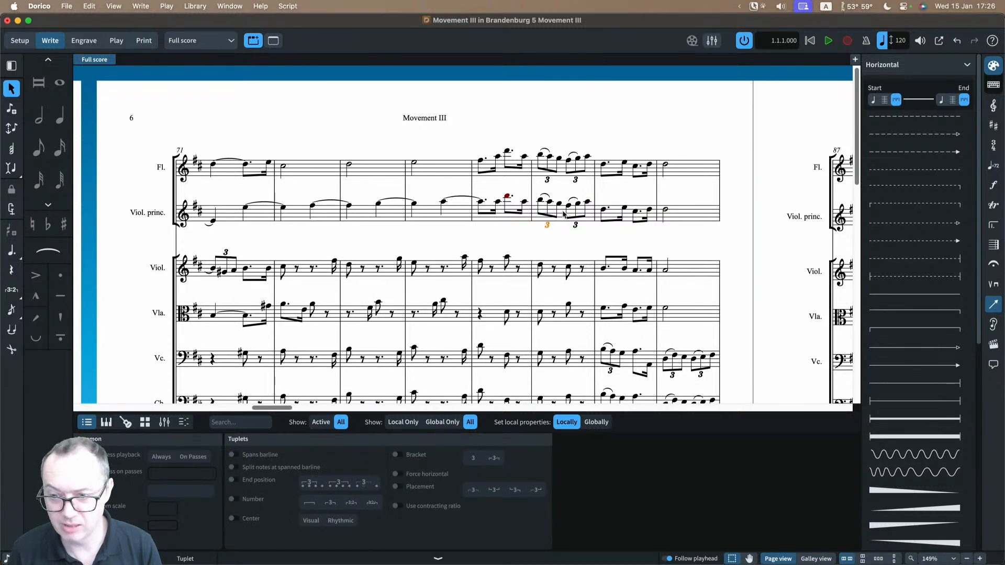
pyautogui.click(915, 454)
pyautogui.press('Escape')
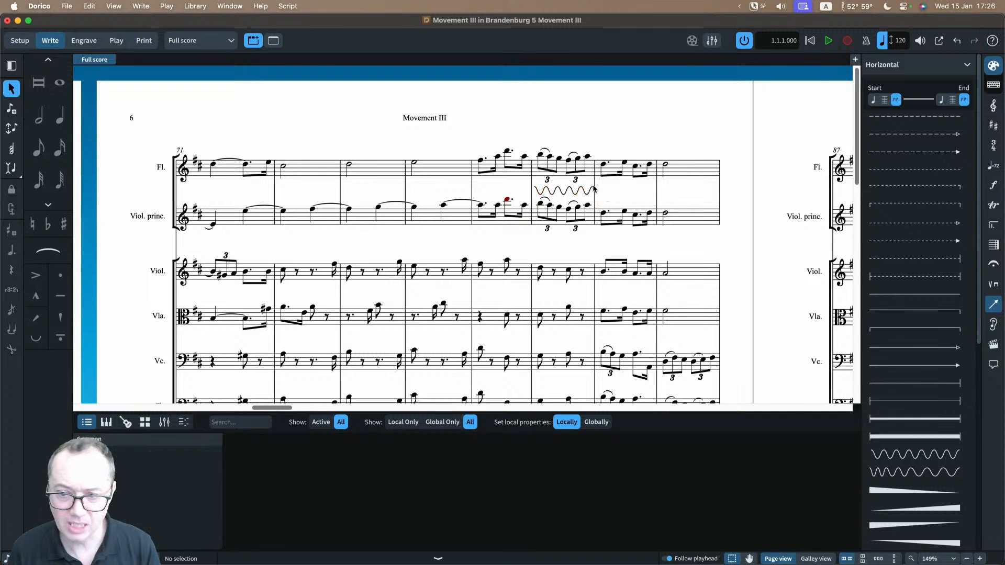
# Step: Show the wavy line's properties in Engrave mode and cycle its placement through the inside-staff option, finishing with Above
pyautogui.click(556, 193)
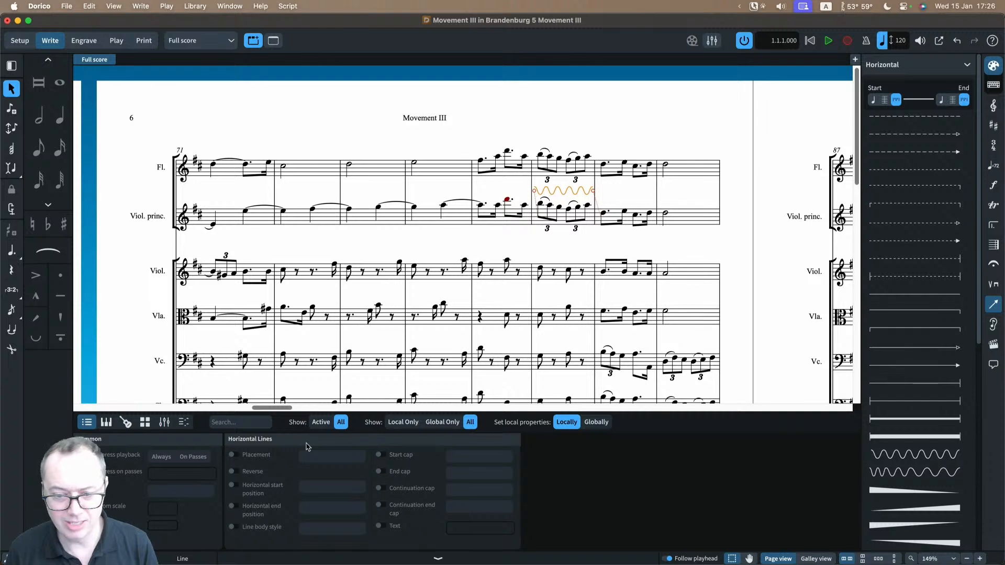
pyautogui.click(84, 41)
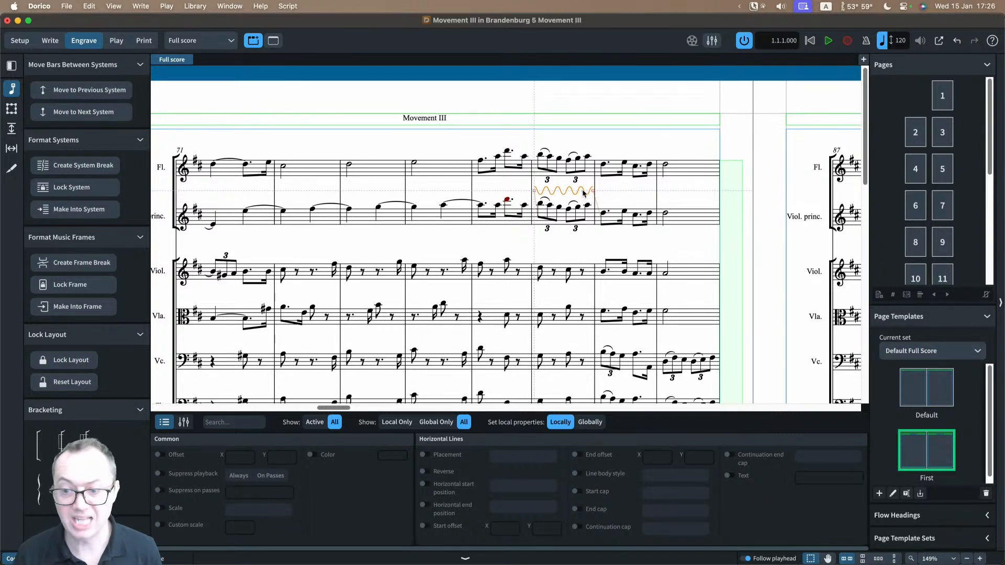
pyautogui.press('f')
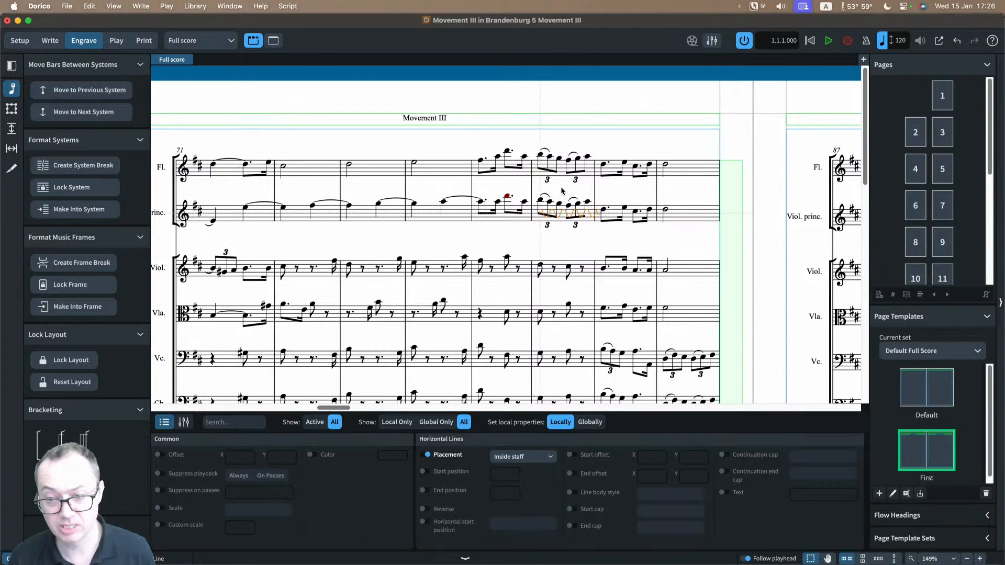
pyautogui.press('f')
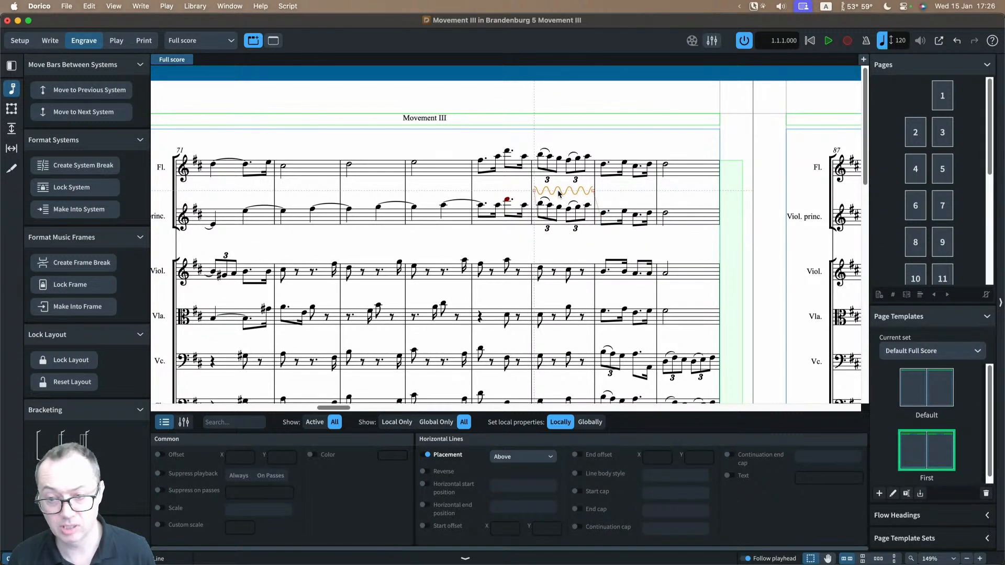
pyautogui.press('f')
pyautogui.press('f')
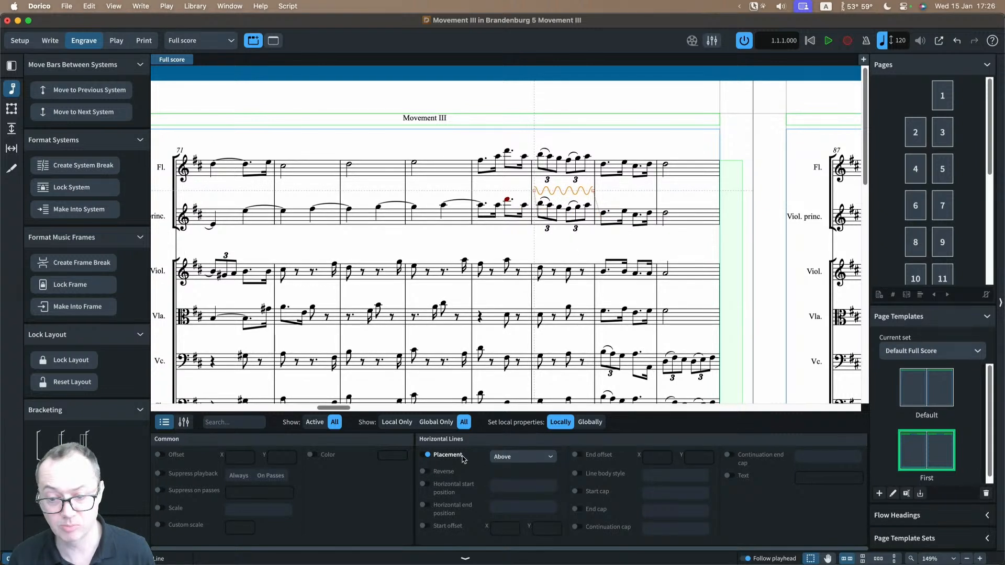
# Step: Set the wavy line's placement to Below and move it up above the principal violin, with start and end offsets X 1/8, Y 11 1/2
pyautogui.click(507, 201)
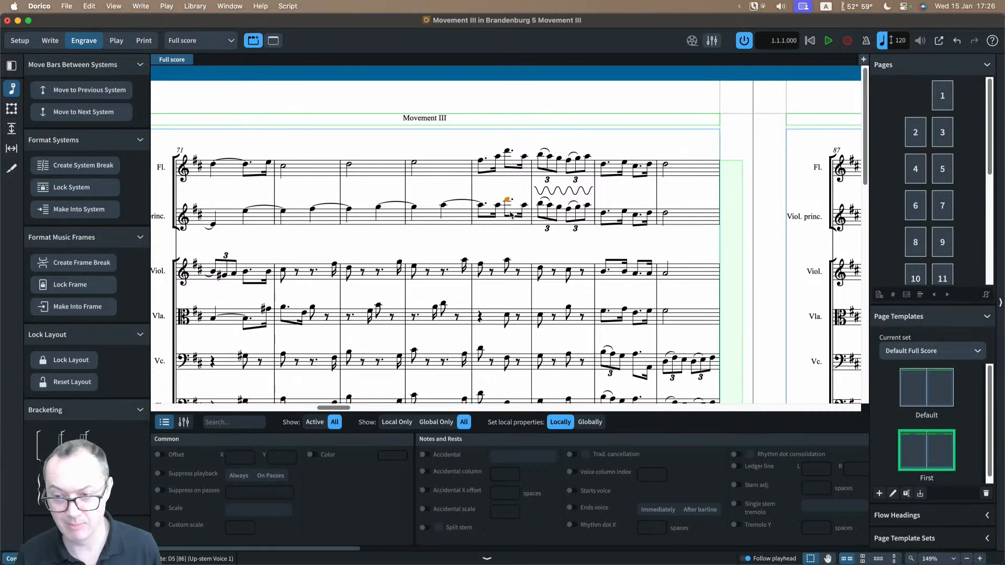
pyautogui.click(556, 191)
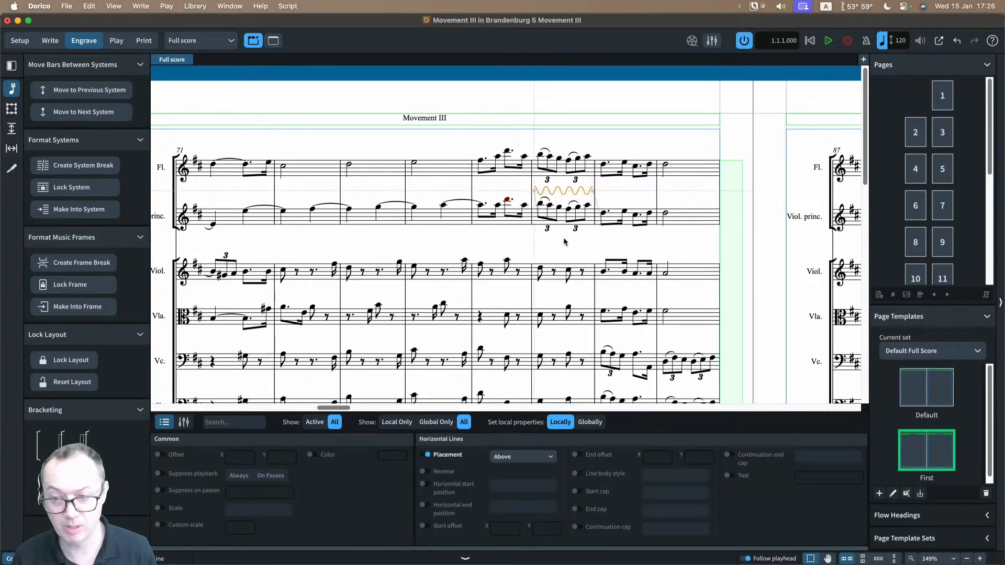
pyautogui.press('f')
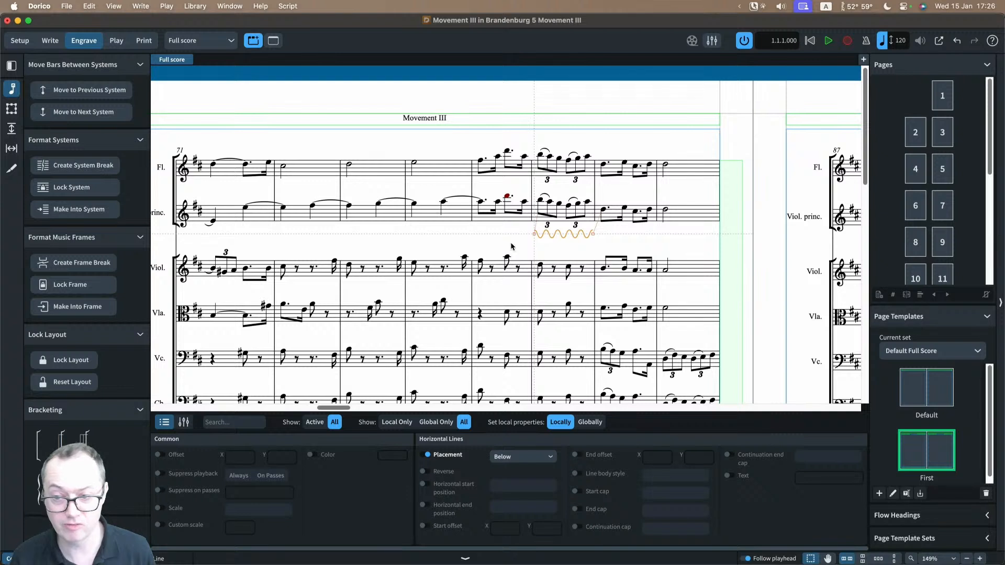
pyautogui.moveTo(559, 237); pyautogui.dragTo(560, 190)
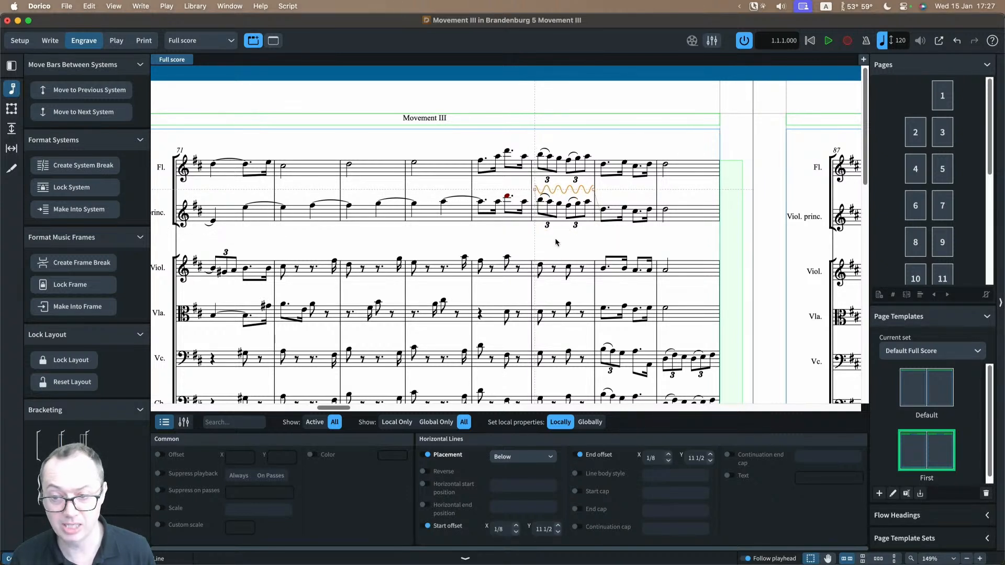
pyautogui.click(555, 240)
pyautogui.click(553, 191)
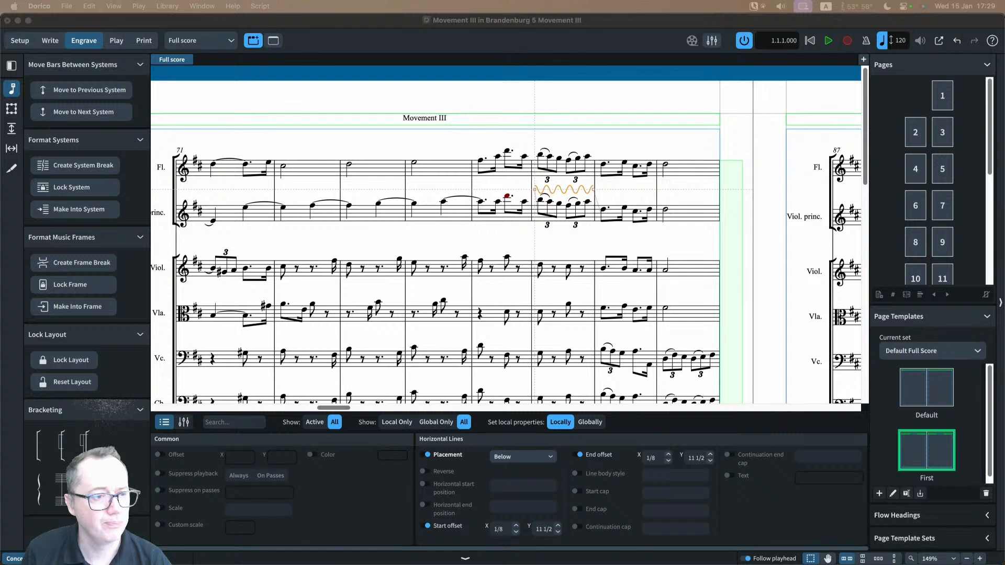
# Step: In Write mode, add the system text "Verse" above the flute's second bar on page 6 and delete it again
pyautogui.click(382, 137)
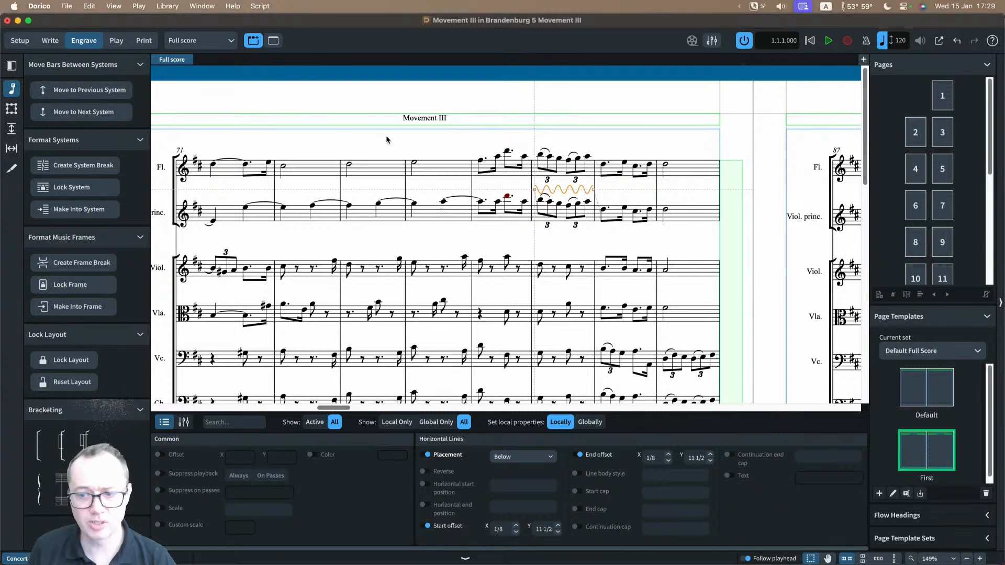
pyautogui.click(386, 139)
pyautogui.click(51, 43)
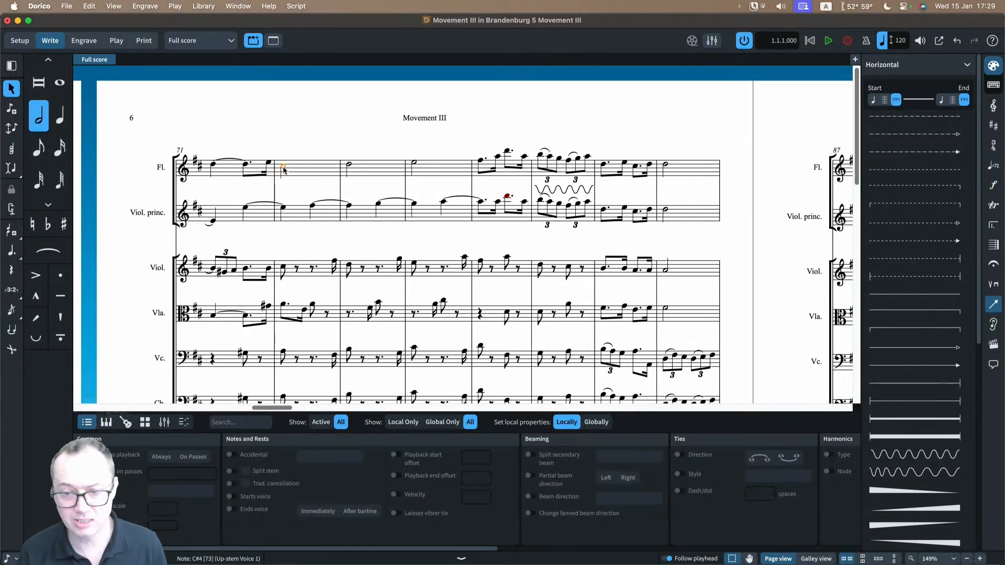
pyautogui.hotkey('shift', 'x')
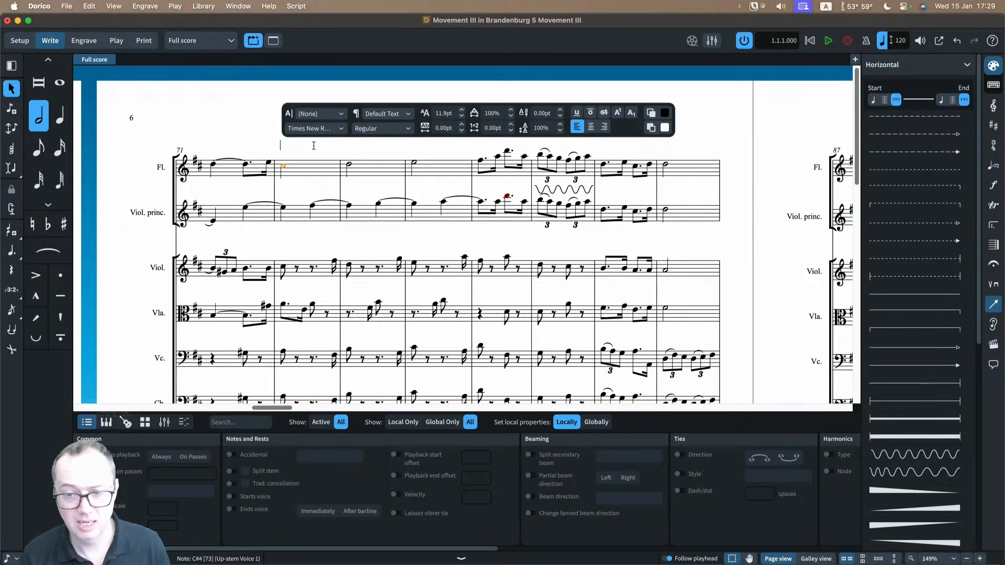
pyautogui.write('Ver')
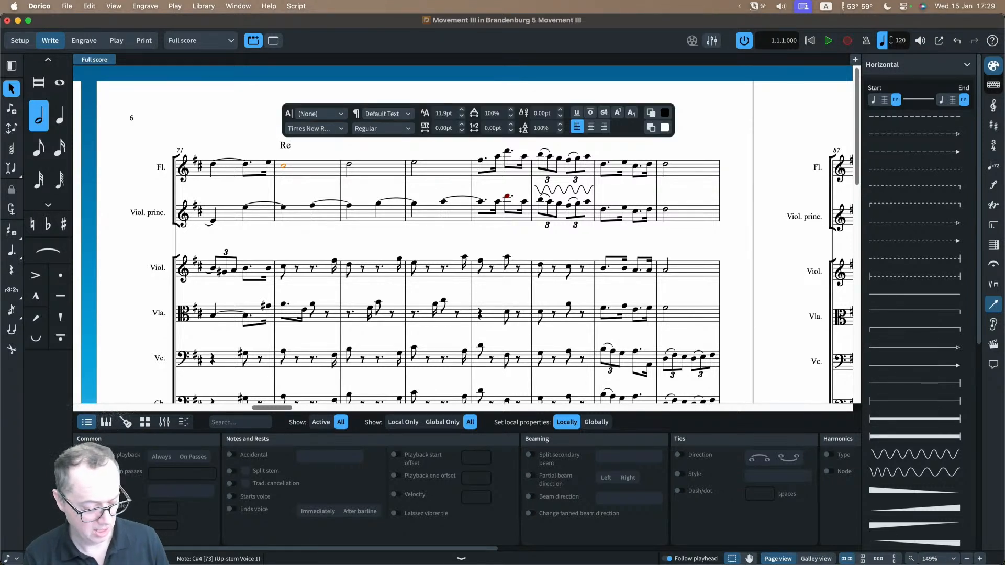
pyautogui.write('se')
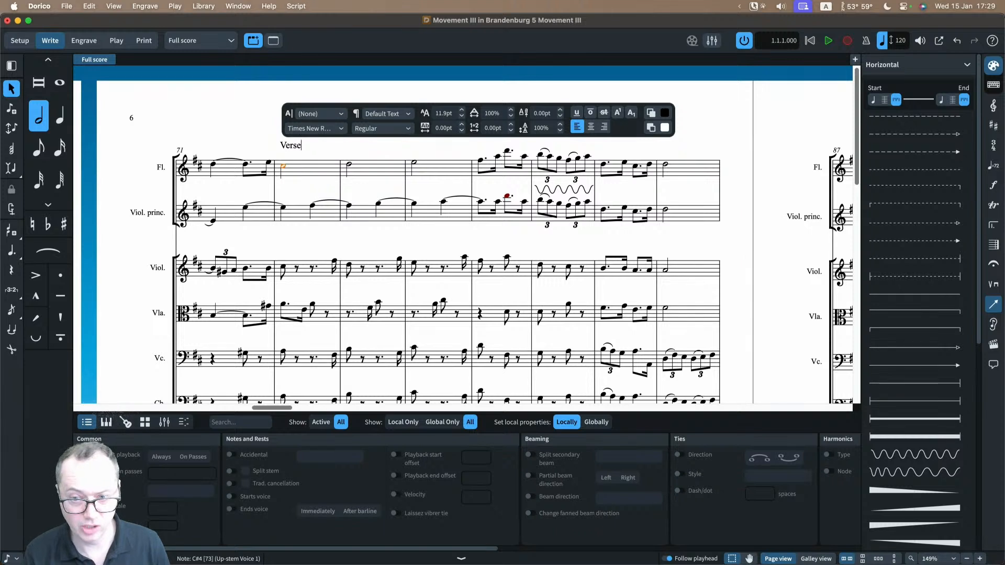
pyautogui.press('Escape')
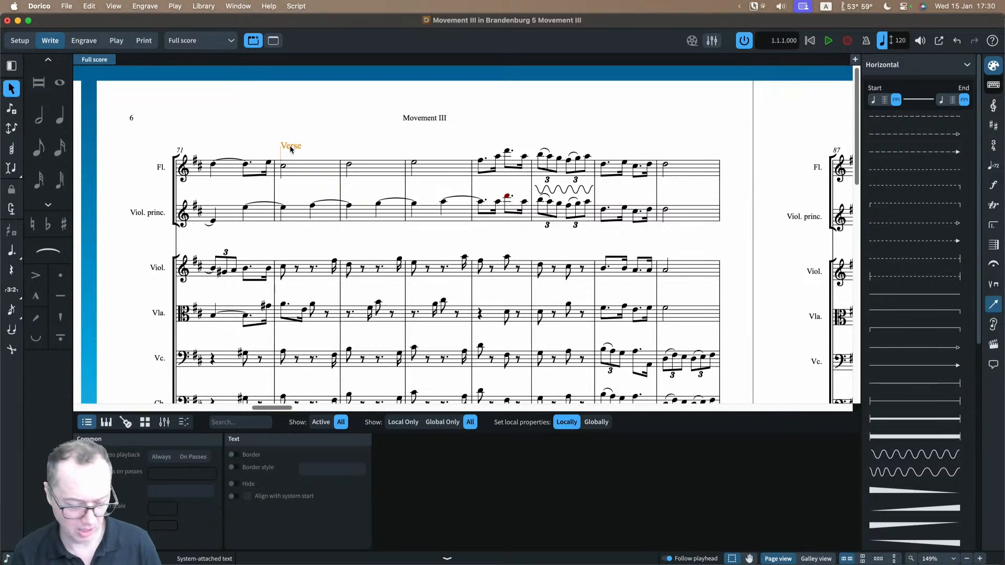
pyautogui.press('Delete')
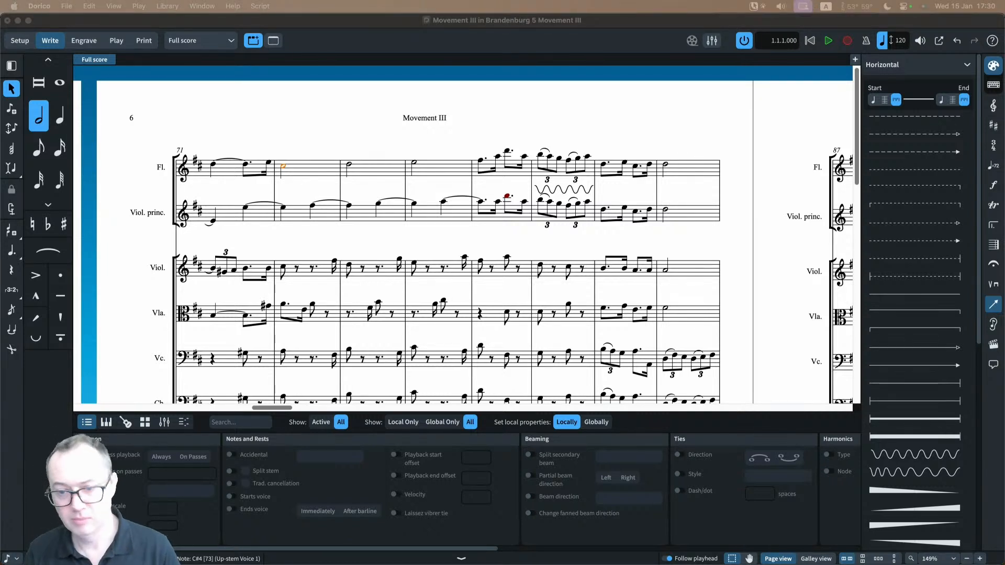
pyautogui.click(324, 237)
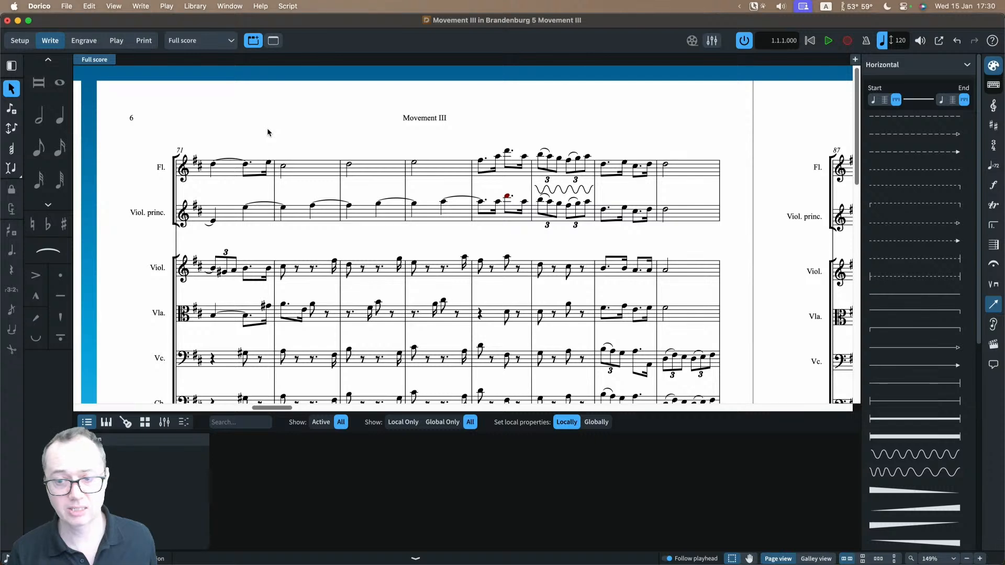
pyautogui.press('super+minus')
pyautogui.scroll(-2, 286, 120)
pyautogui.scroll(-1, 287, 122)
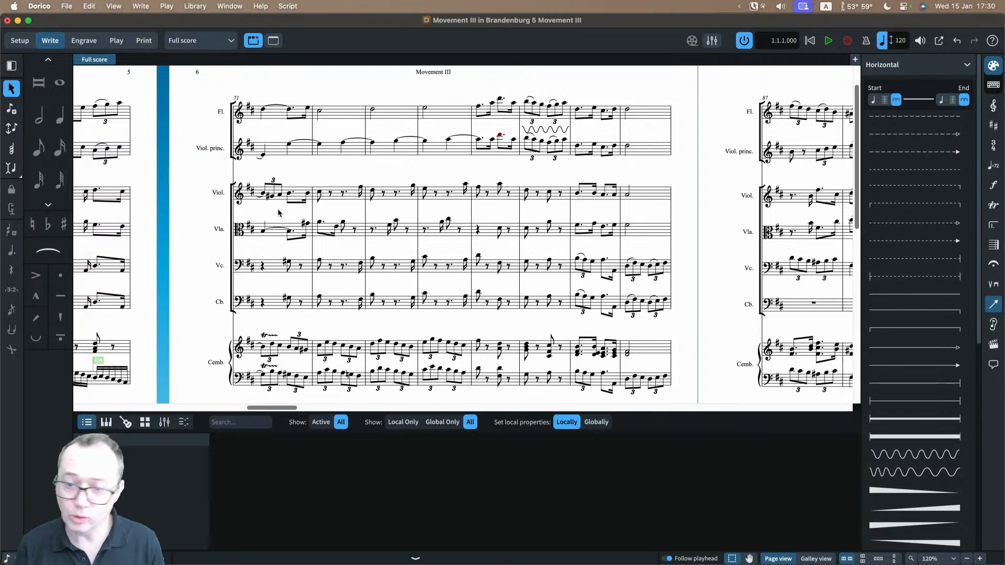
pyautogui.click(88, 6)
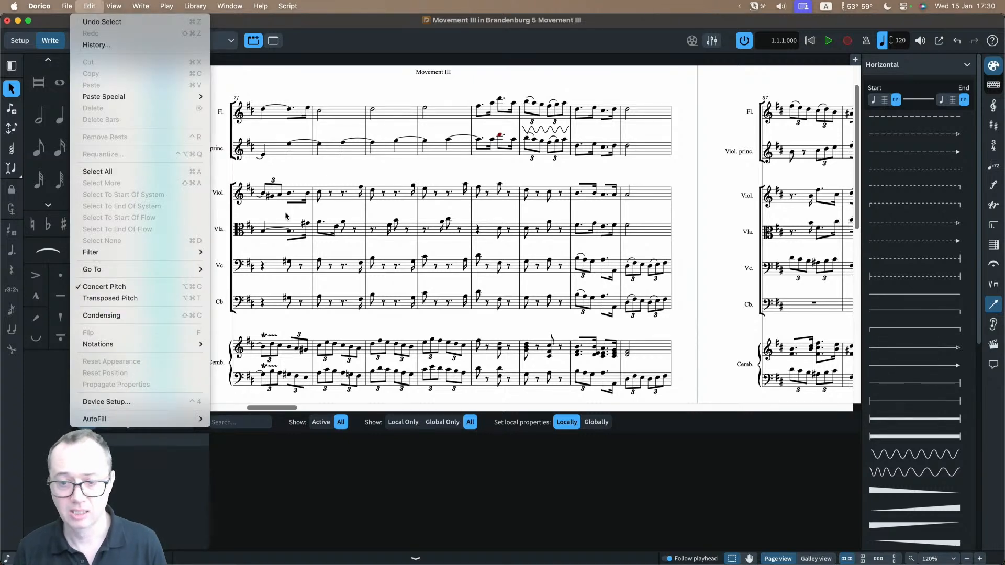
pyautogui.click(314, 169)
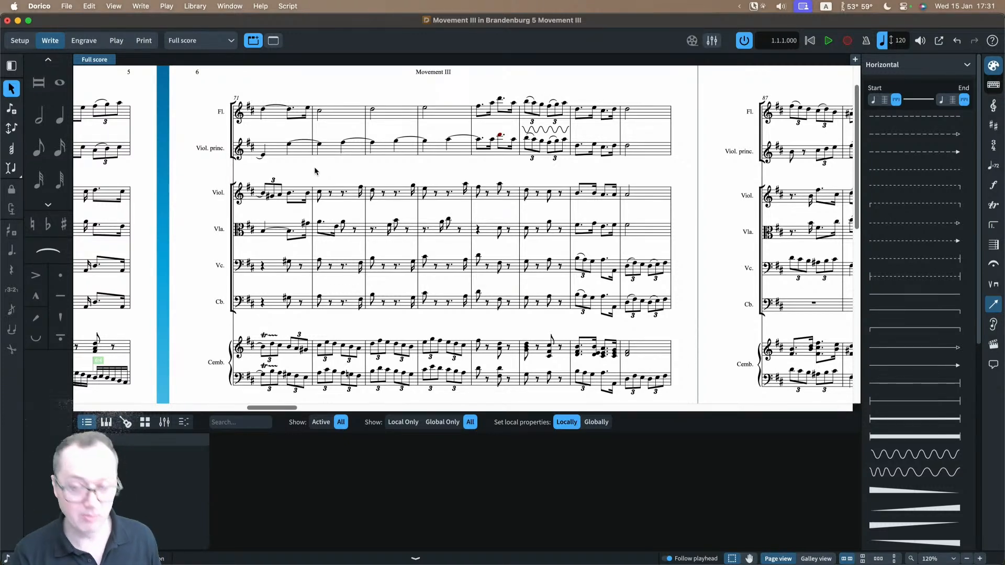
# Step: Review the Vertical Spacing layout options for the full score, down to the Minimum Gaps section, and close the dialog unchanged
pyautogui.press('super+shift+l')
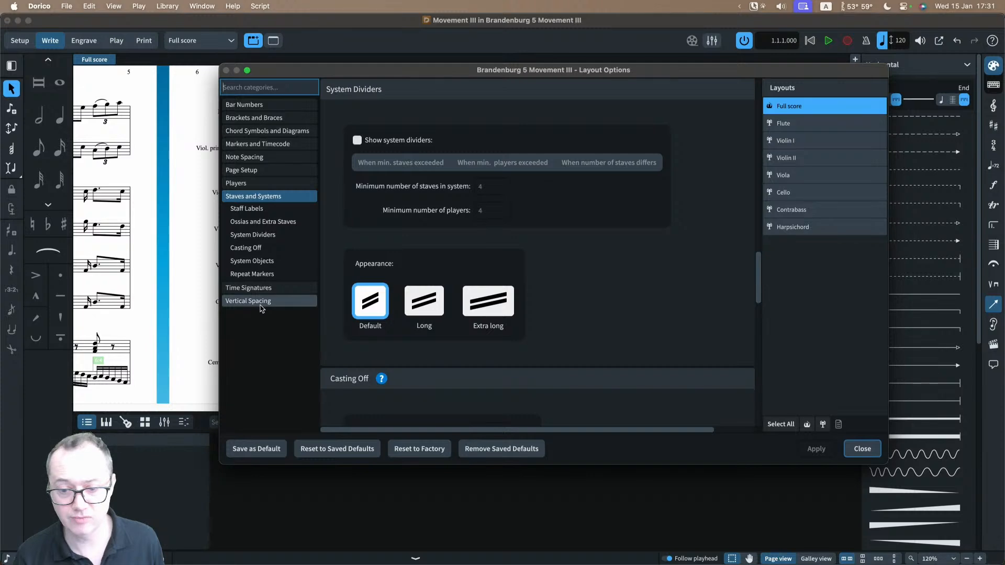
pyautogui.click(261, 308)
pyautogui.scroll(-10, 487, 290)
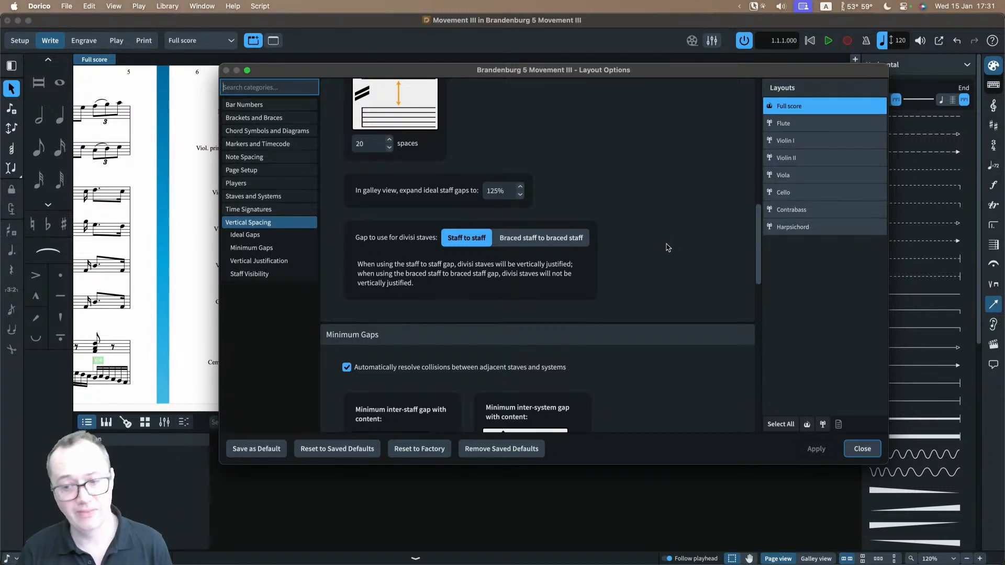
pyautogui.click(853, 451)
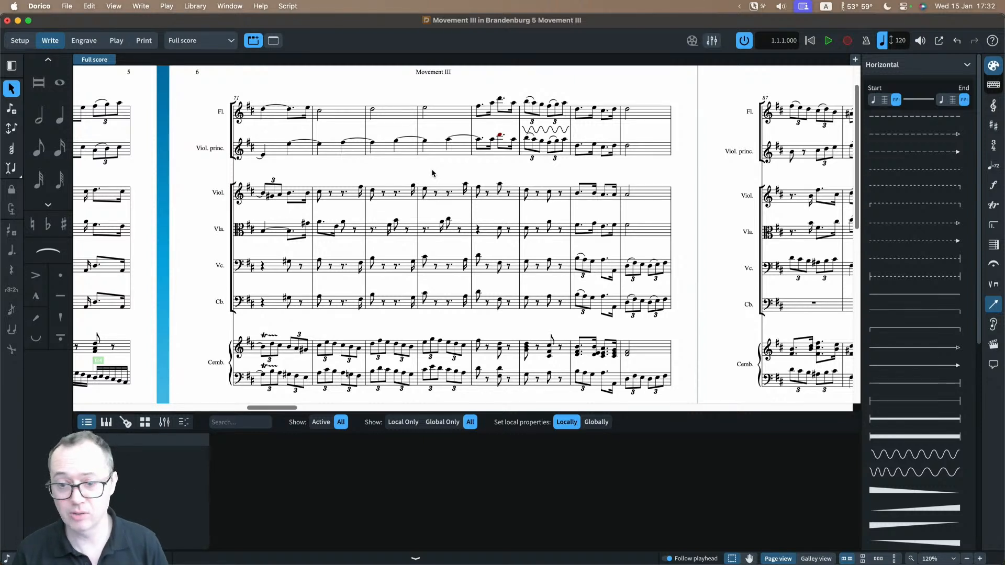
# Step: Show the available playing techniques in Write mode
pyautogui.click(992, 284)
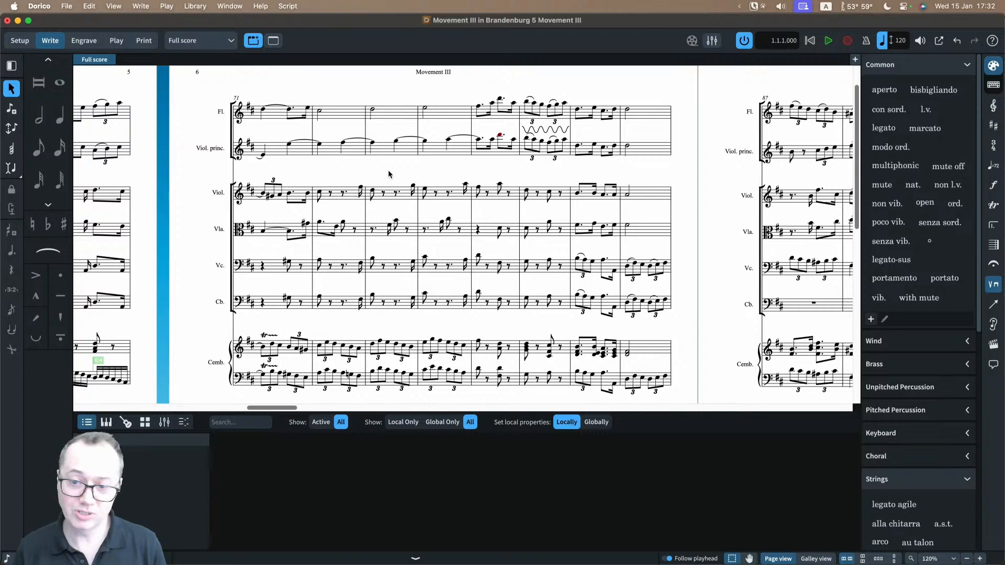
# Step: In Engrave mode, expand the list of page template sets and select the Default Full Score set
pyautogui.click(83, 41)
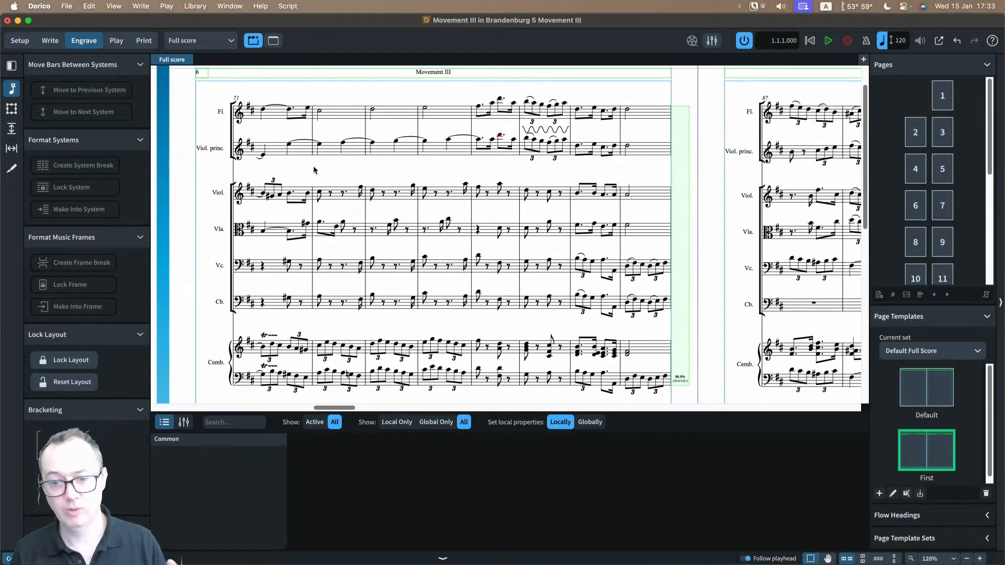
pyautogui.press('x')
pyautogui.press('x')
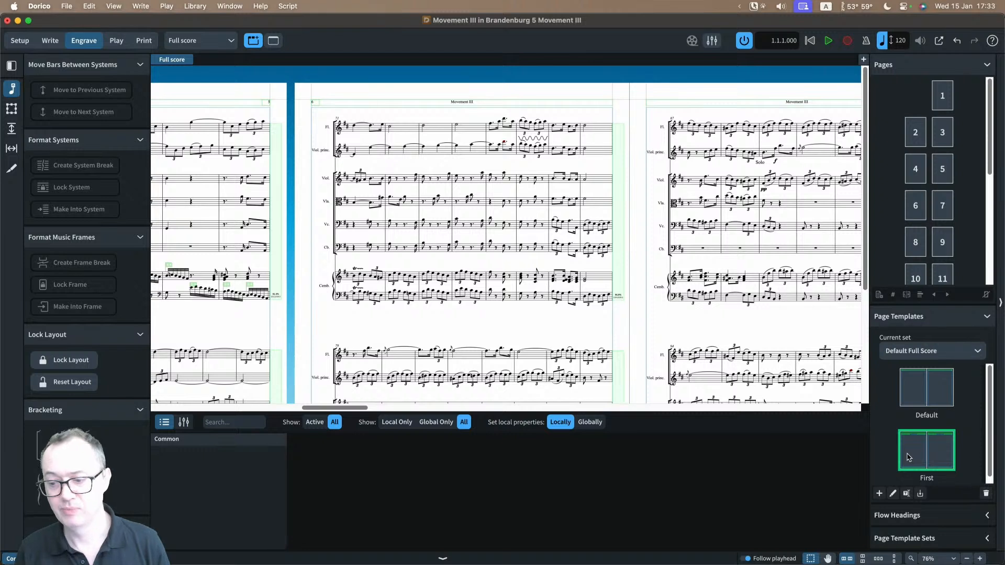
pyautogui.click(910, 540)
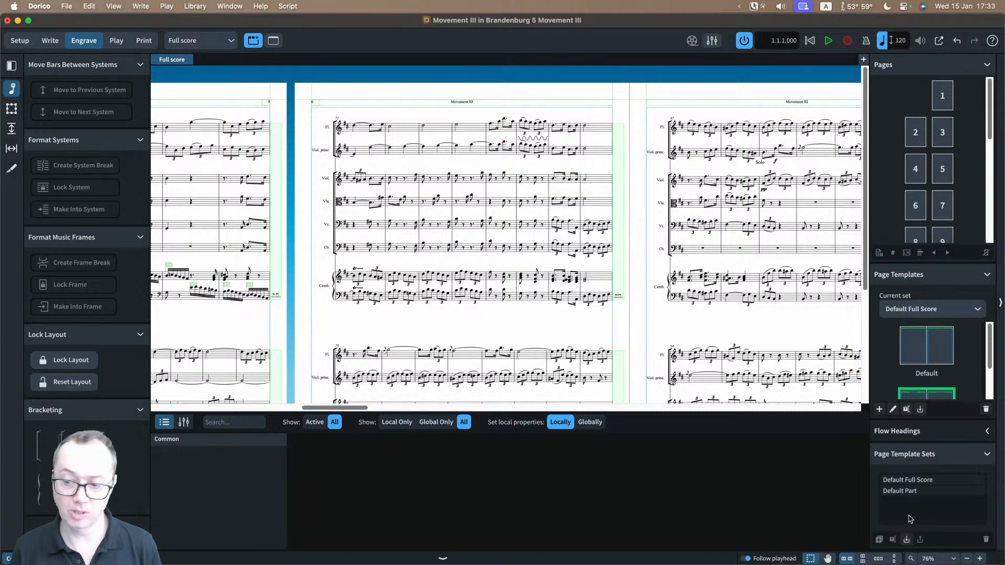
pyautogui.click(916, 481)
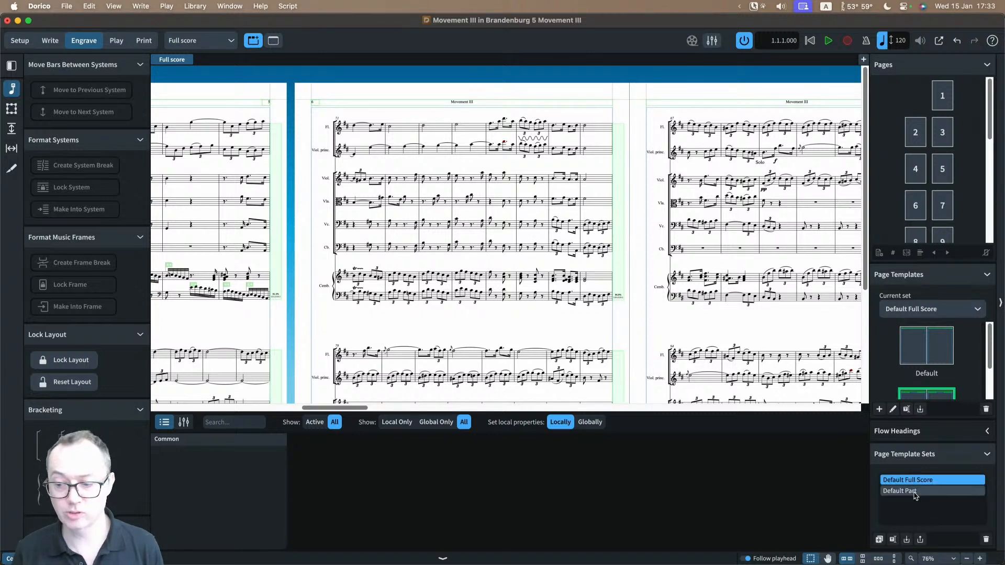
# Step: Select the Default Part page template set, then reselect the Default Full Score set
pyautogui.click(916, 493)
pyautogui.click(915, 482)
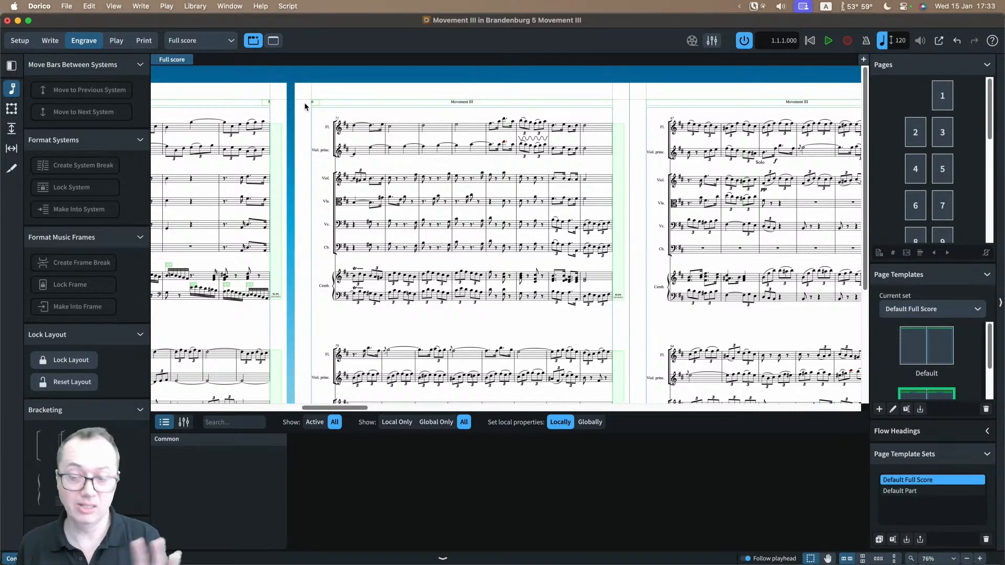
# Step: In Setup mode, select the Movement III flow and show the command for saving the project as a template without running it
pyautogui.click(21, 41)
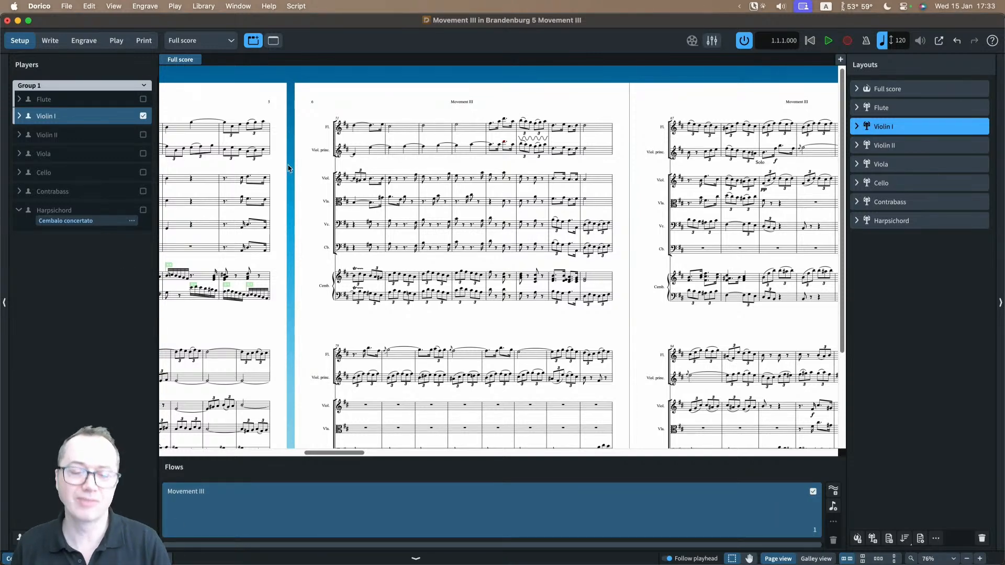
pyautogui.click(314, 514)
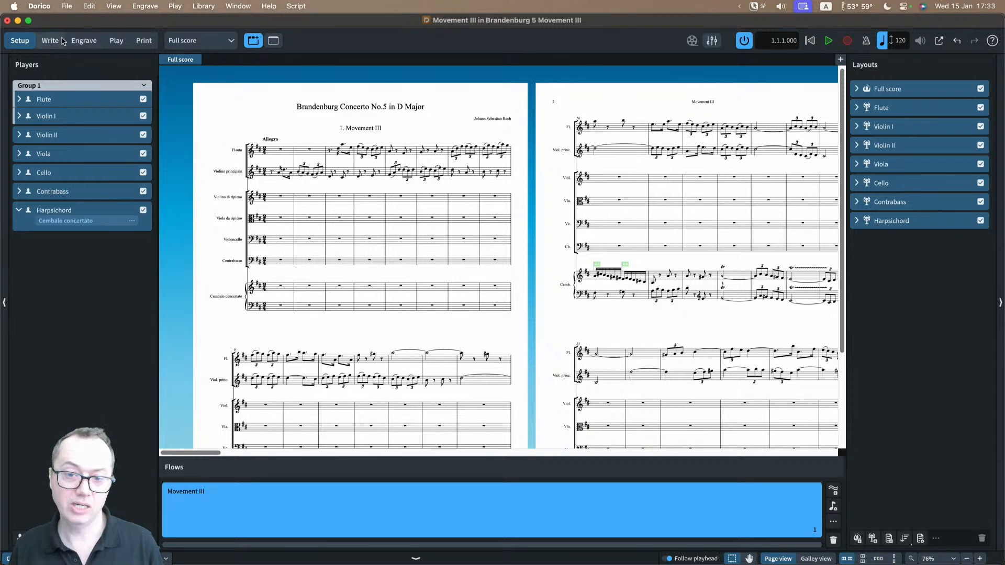
pyautogui.click(67, 6)
pyautogui.moveTo(90, 151)
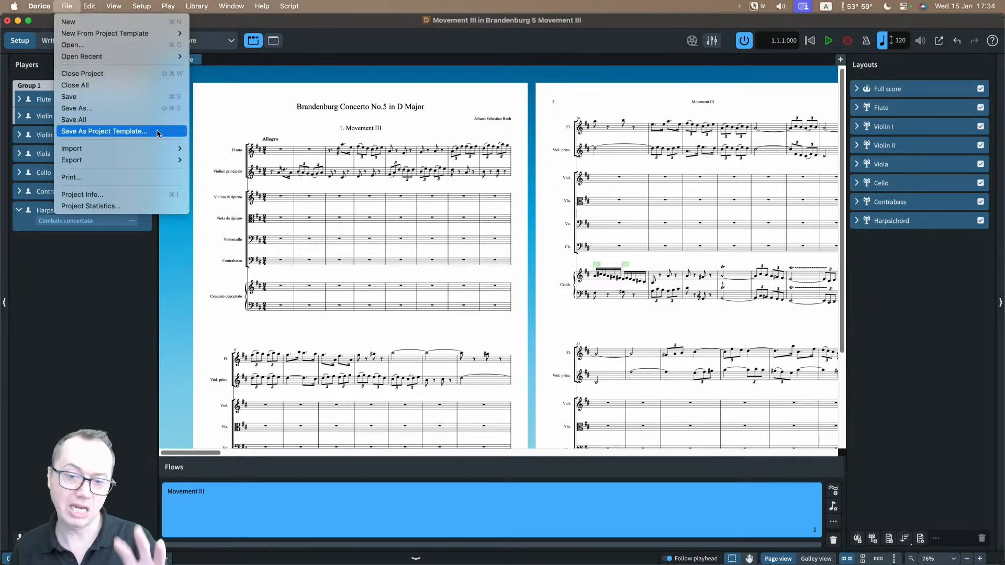
pyautogui.click(231, 115)
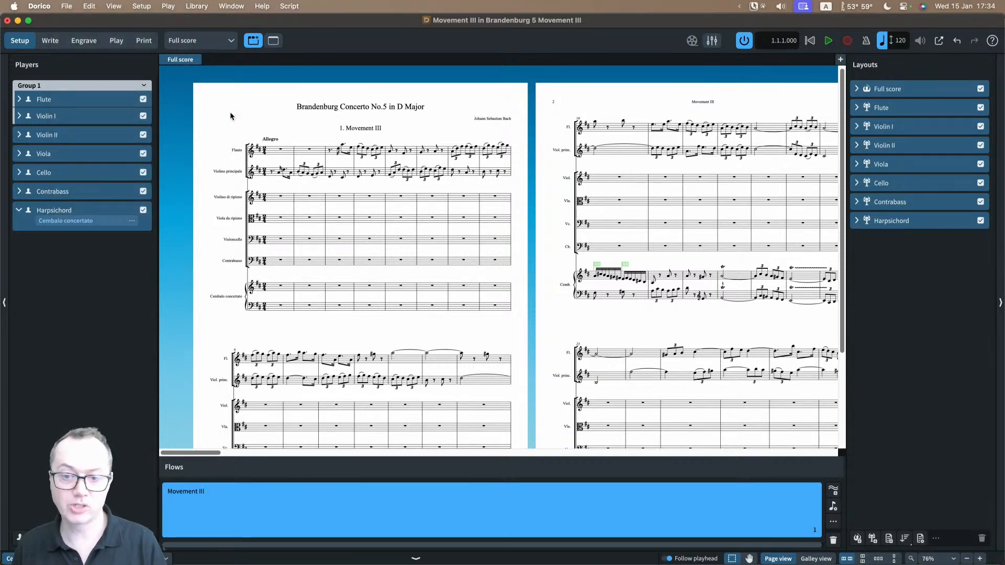
# Step: Open the Steinberg Hub, show the project templates for creating a new project, and close the Hub
pyautogui.click(231, 6)
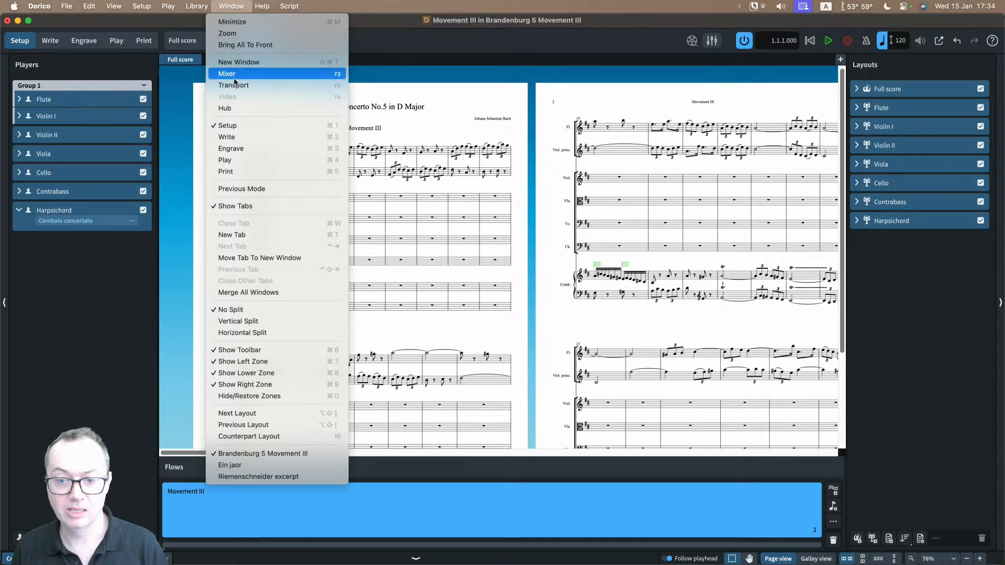
pyautogui.click(236, 110)
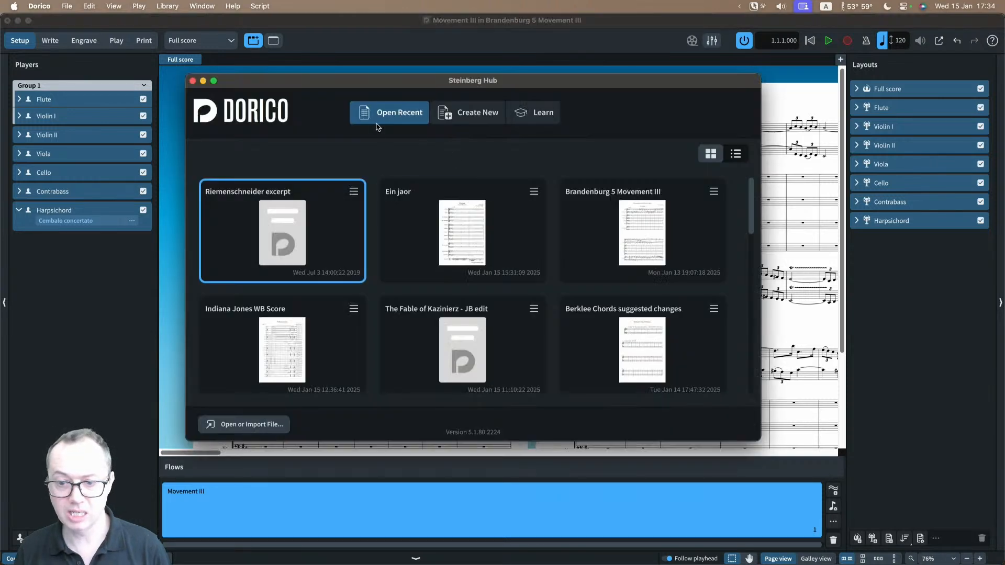
pyautogui.click(447, 120)
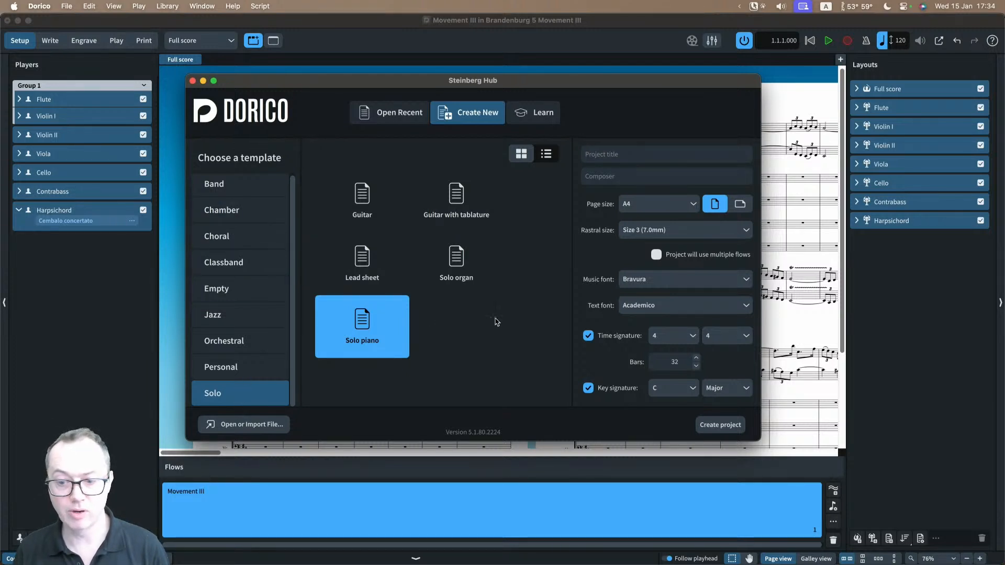
pyautogui.click(192, 81)
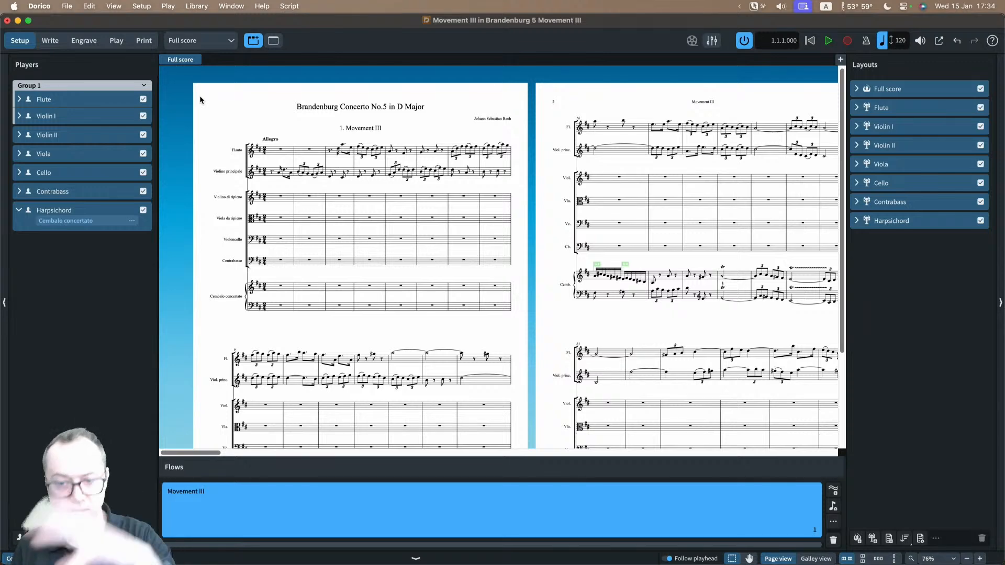
# Step: In Write mode, open the Export Library save dialog and cancel it without exporting
pyautogui.click(50, 40)
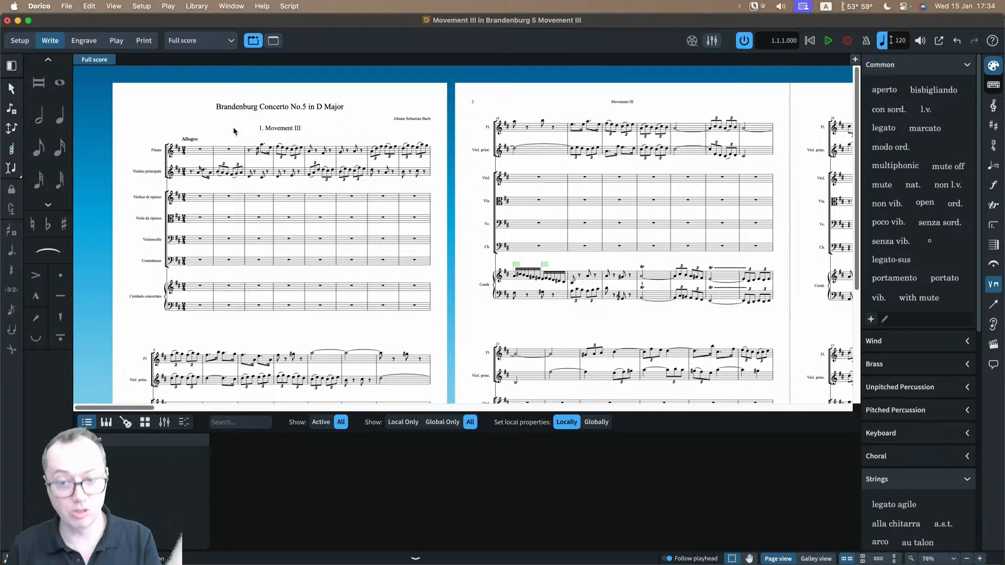
pyautogui.click(202, 8)
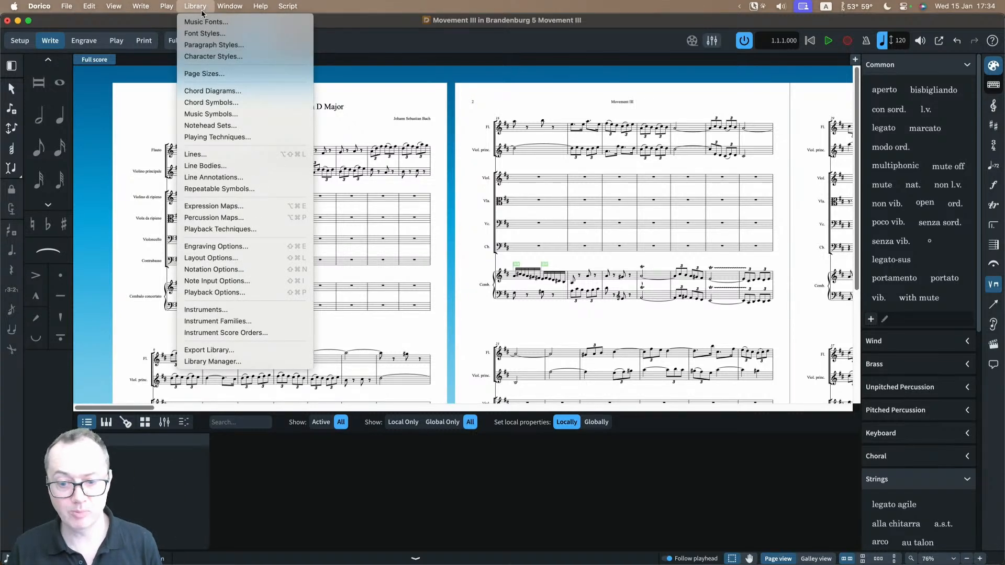
pyautogui.click(207, 352)
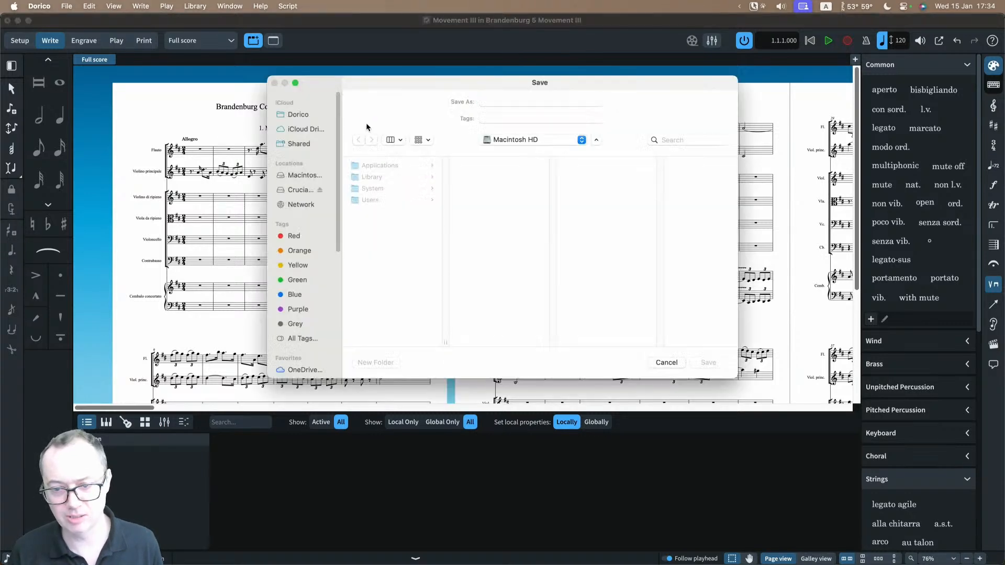
pyautogui.press('Escape')
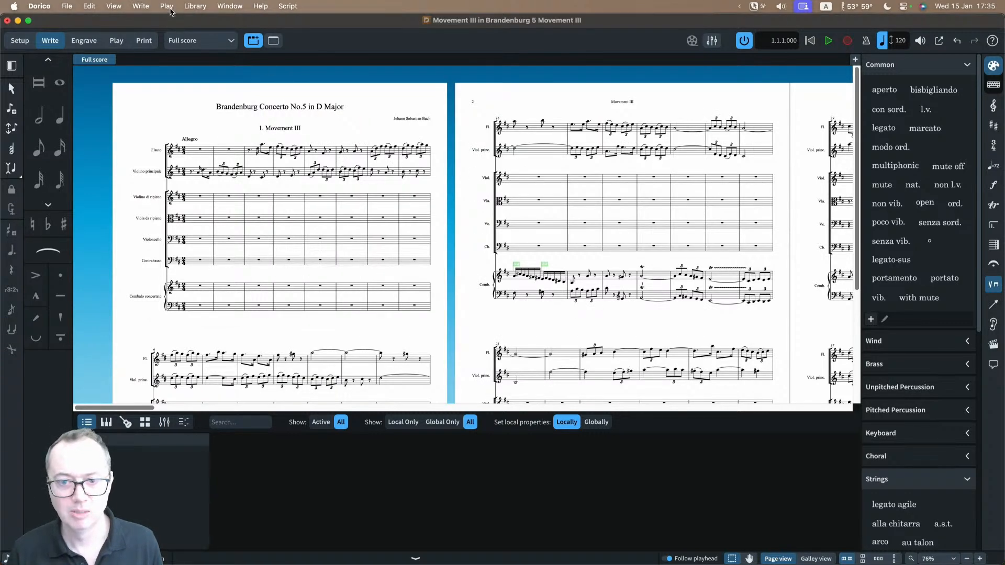
# Step: Compare the project's engraving options to the user library in the Library Manager, filter to differences, restore all, and close it
pyautogui.click(194, 6)
pyautogui.click(224, 361)
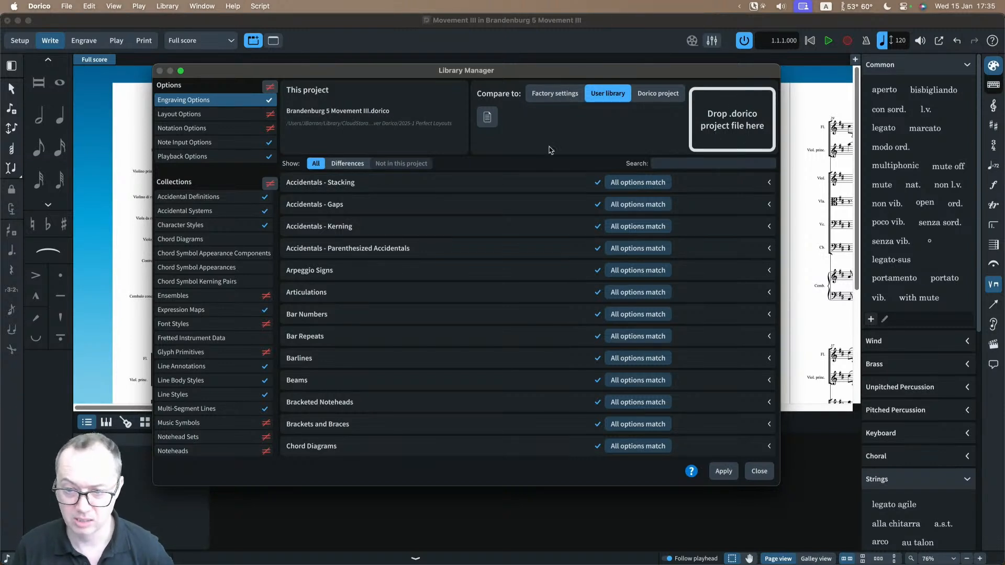
pyautogui.click(344, 164)
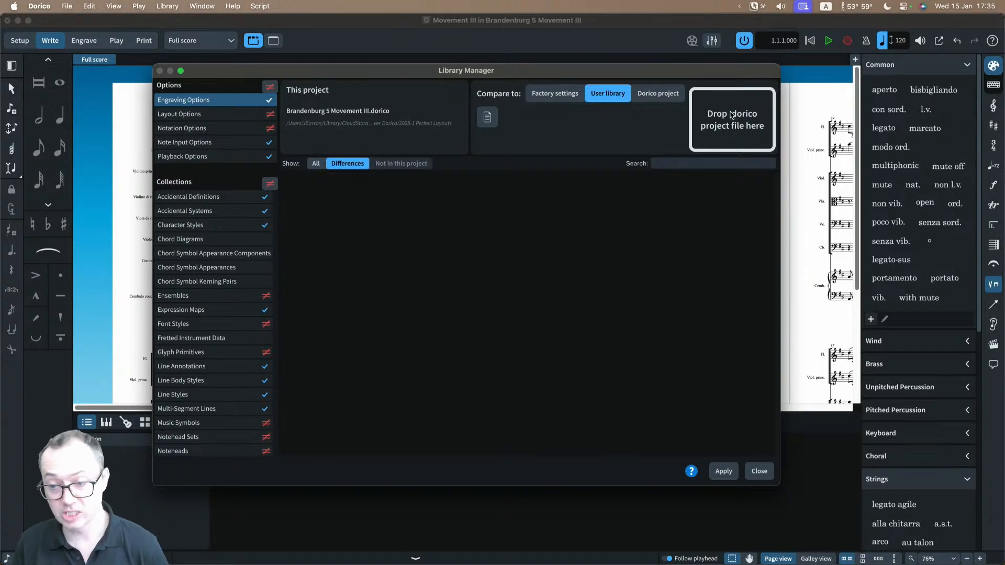
pyautogui.click(317, 164)
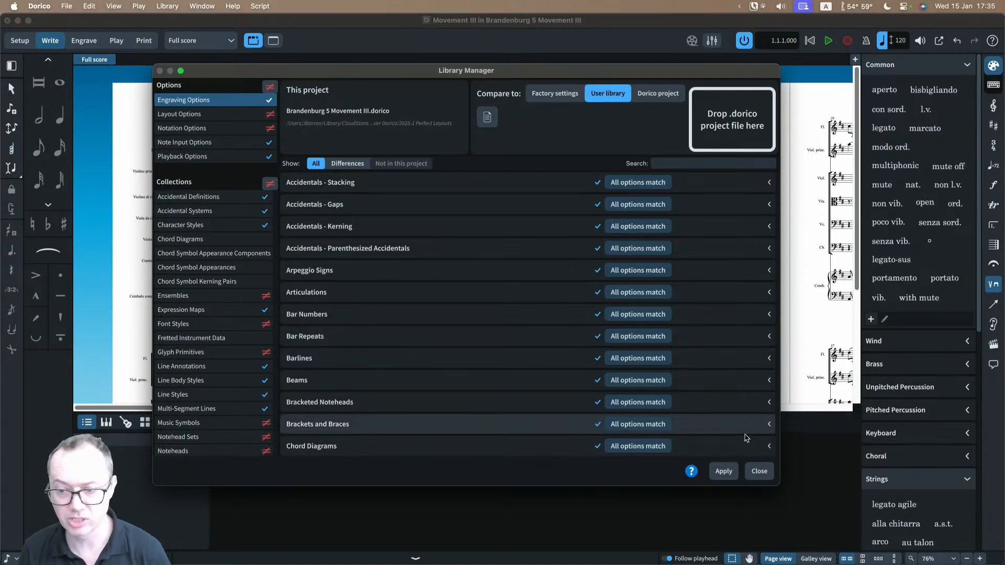
pyautogui.click(758, 471)
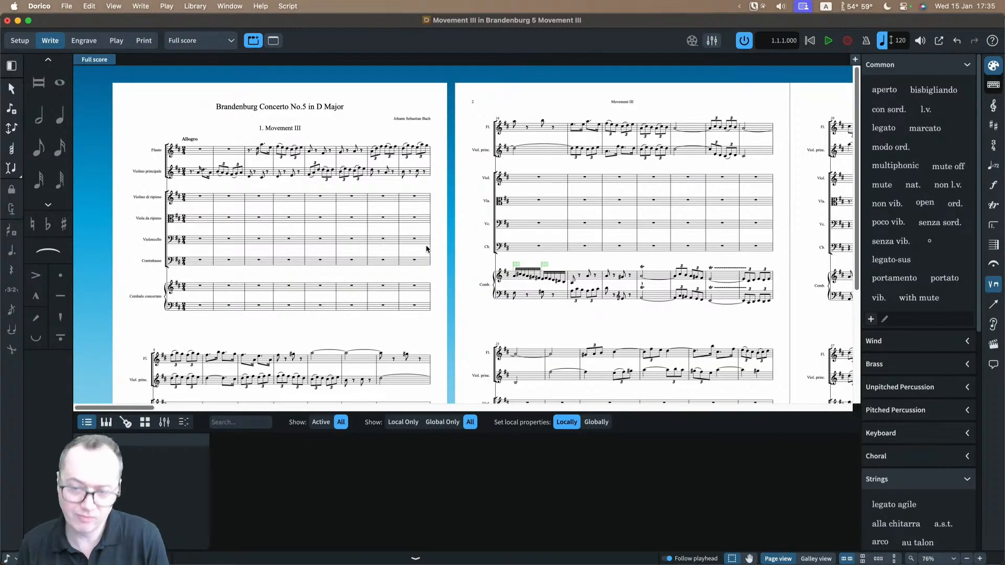